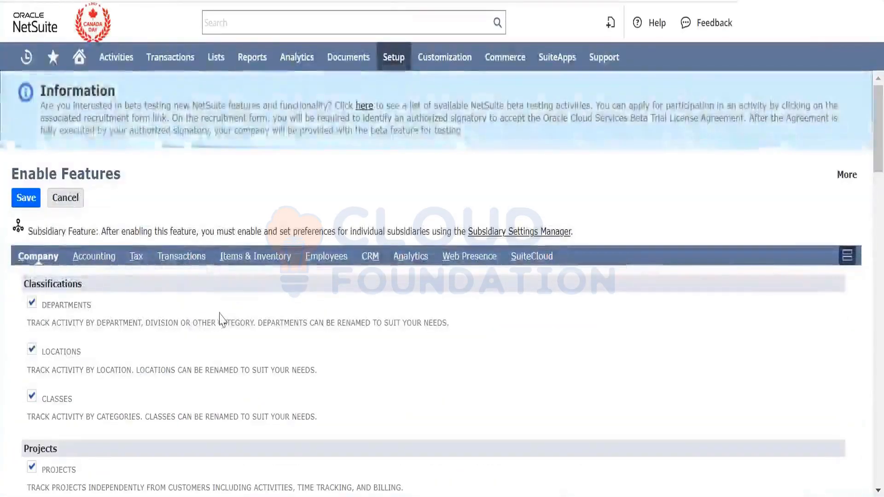
Look through the Company features on the Enable Features page
scroll(227, 316, "down", 2)
scroll(227, 316, "down", 8)
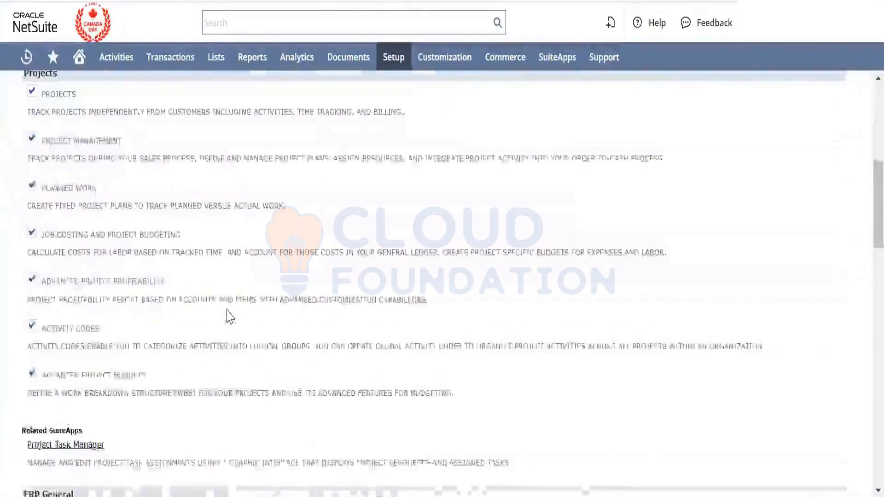
scroll(227, 315, "up", 10)
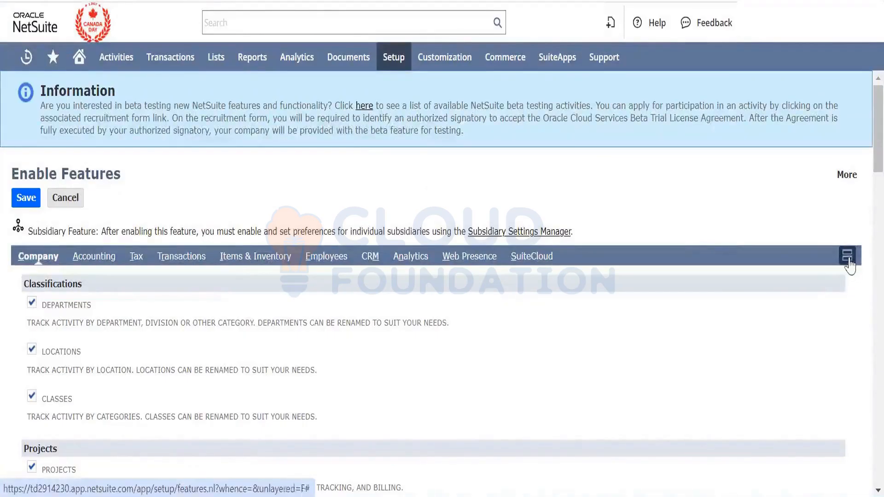
Review the feature sections laid out on a single page, and restore the tabbed layout
scroll(345, 153, "down", 2)
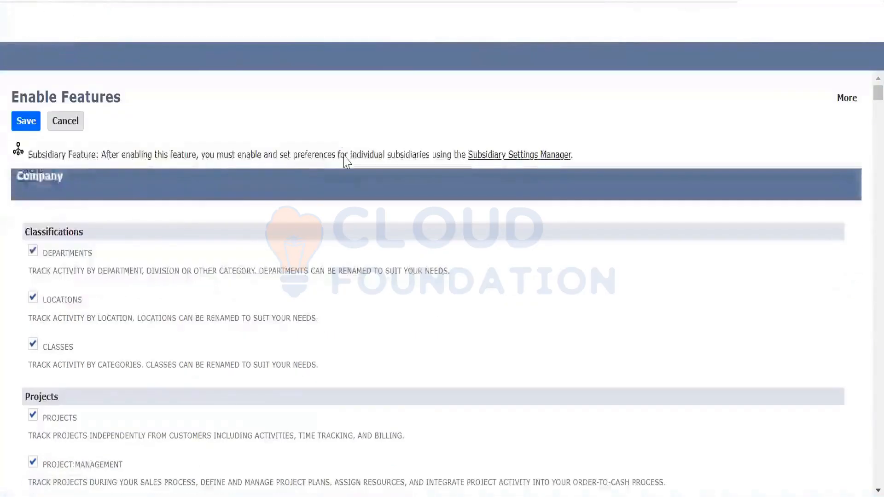
scroll(331, 296, "up", 3)
scroll(271, 339, "down", 15)
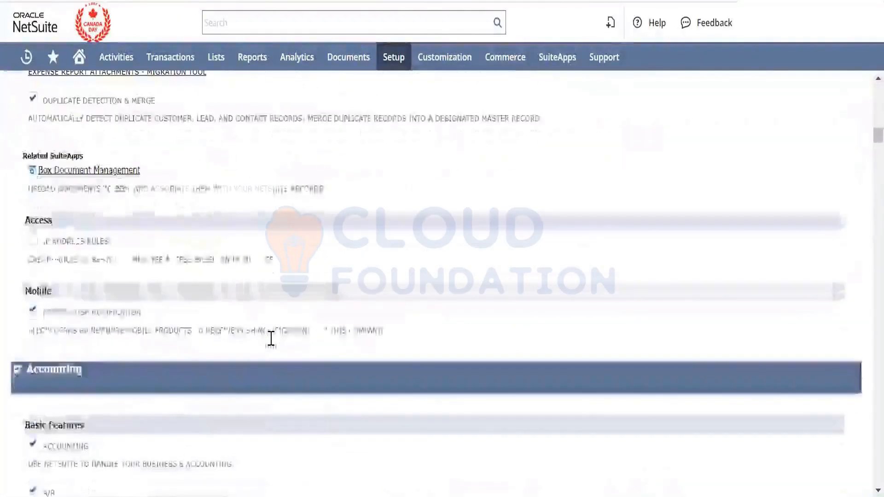
scroll(270, 332, "up", 6)
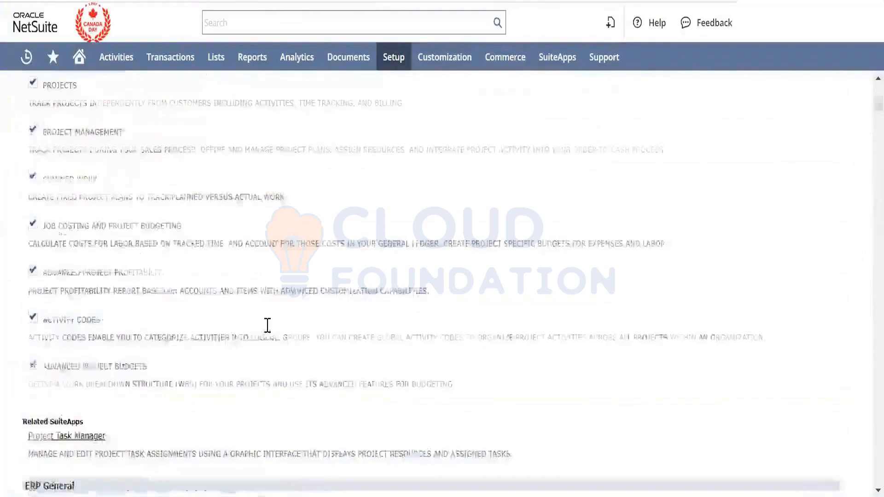
scroll(267, 325, "up", 6)
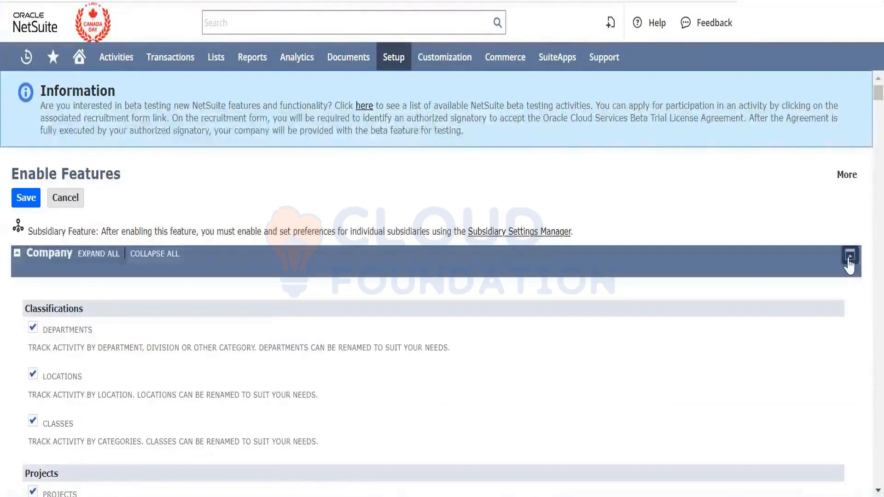
left_click(850, 255)
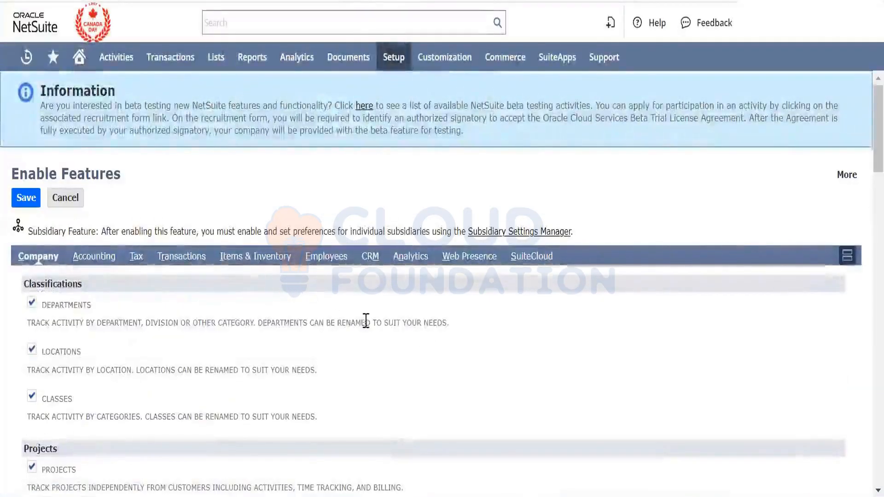
Select the Compensation Tracking label in the Employees features and return to the Company features
left_click(326, 257)
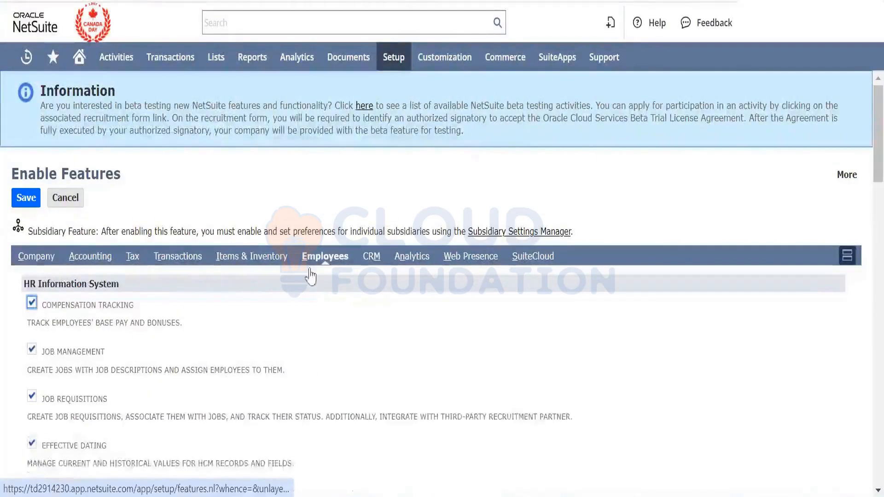
left_click_drag(135, 305, 71, 305)
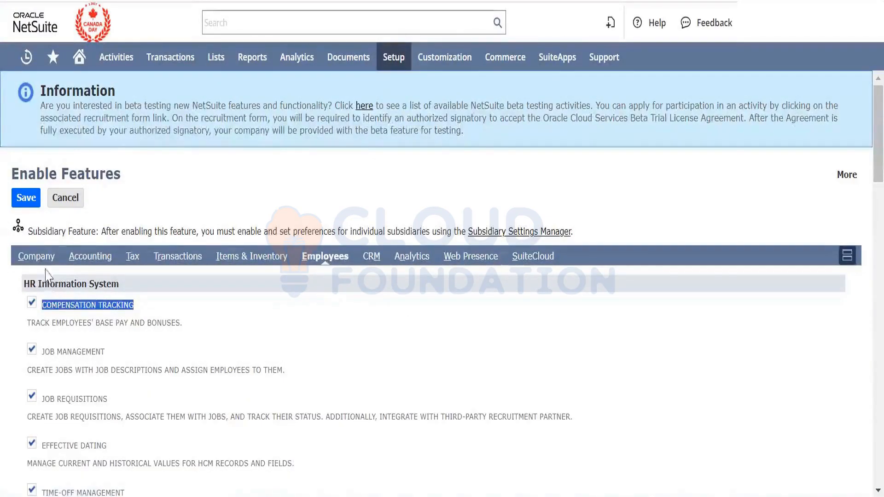
left_click(38, 256)
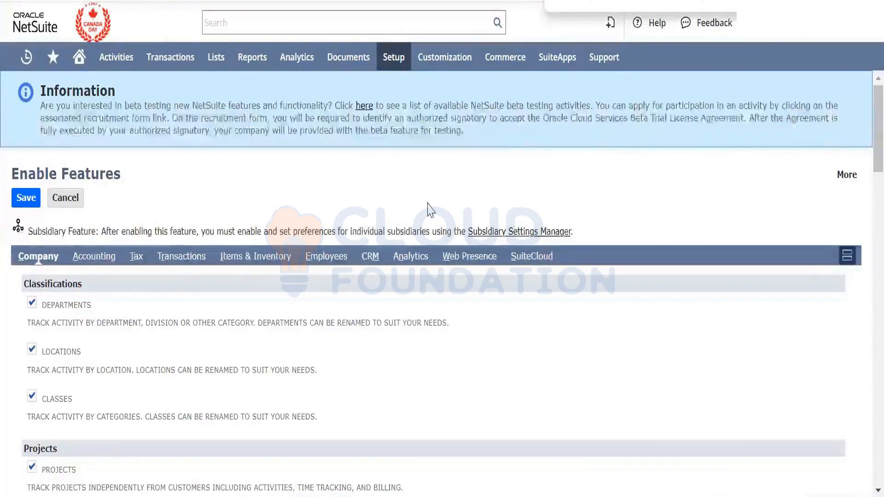
Show all feature sections on one page, find "Compensation Tracking" within it, and restore the tabbed layout
left_click(848, 261)
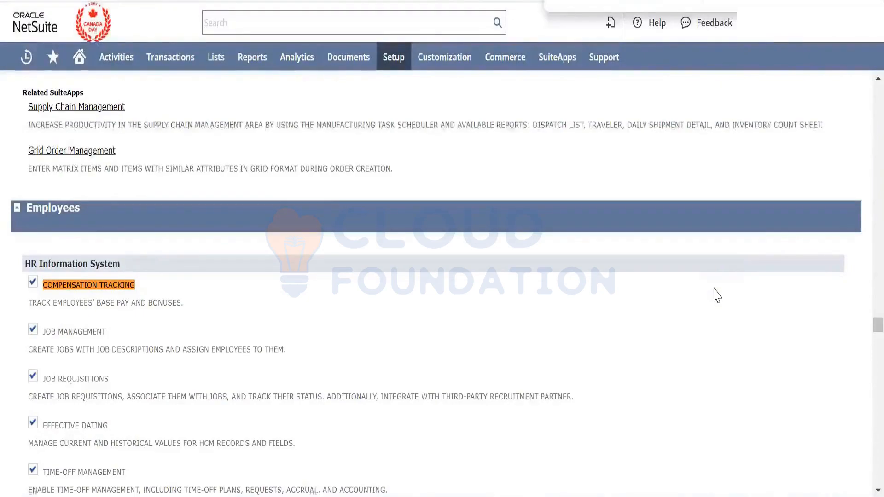
scroll(716, 294, "up", 10)
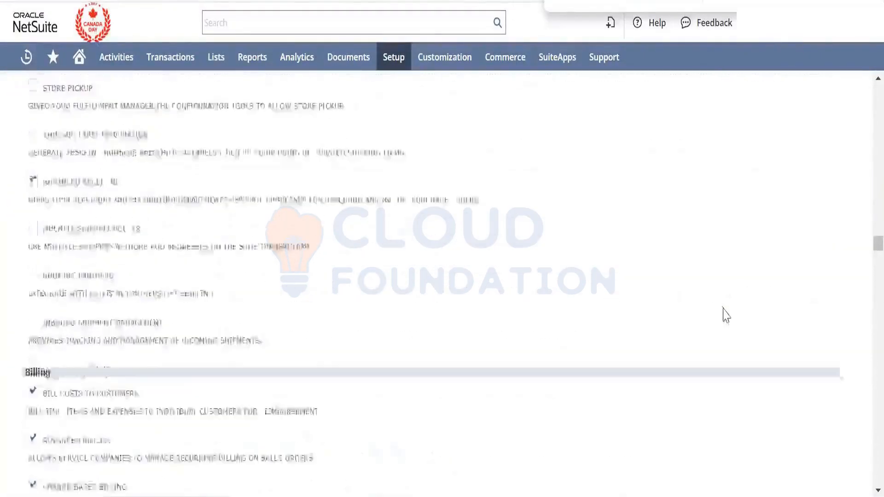
scroll(727, 316, "up", 10)
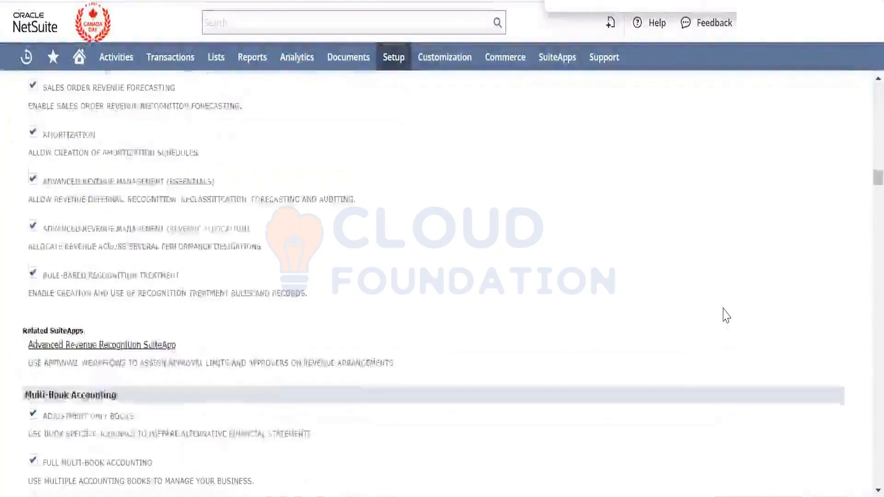
scroll(727, 316, "up", 10)
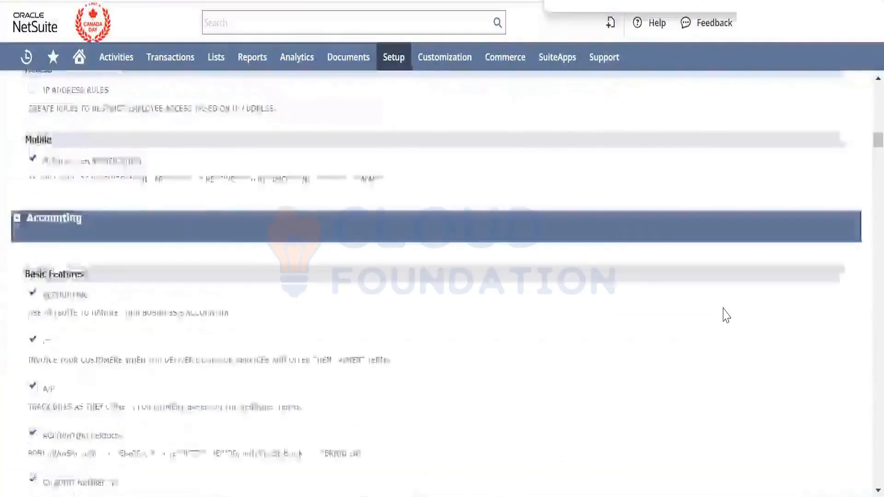
scroll(726, 315, "up", 10)
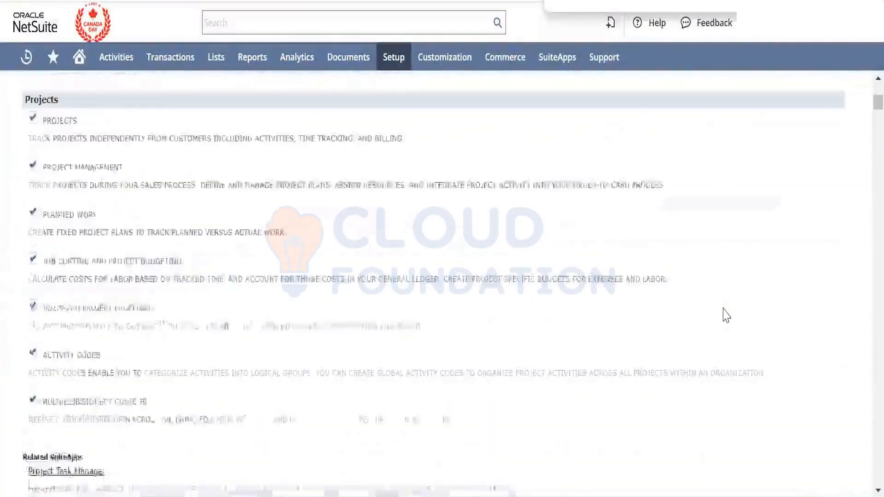
scroll(727, 316, "up", 5)
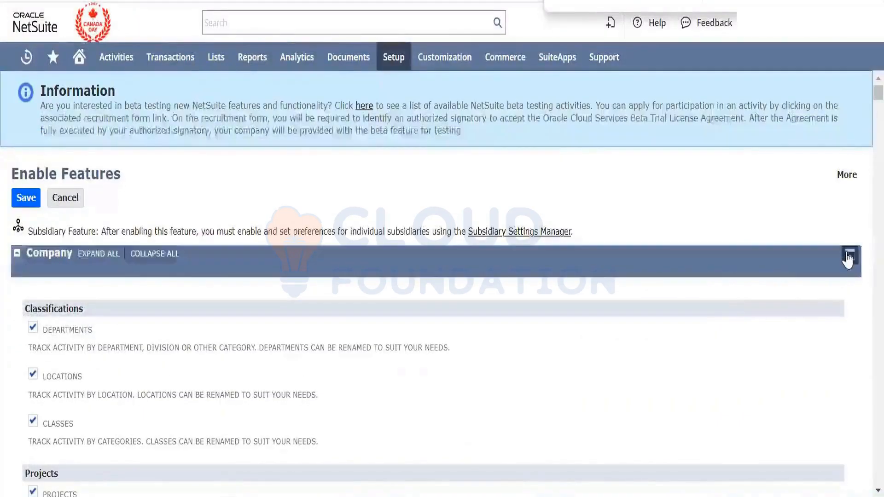
left_click(848, 257)
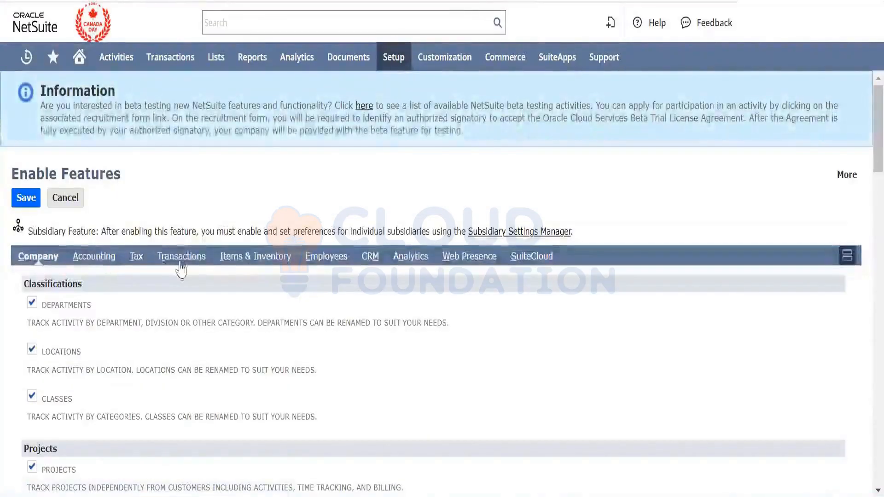
Review the Projects features in the Company section and return to the beginning of the page
scroll(282, 279, "down", 8)
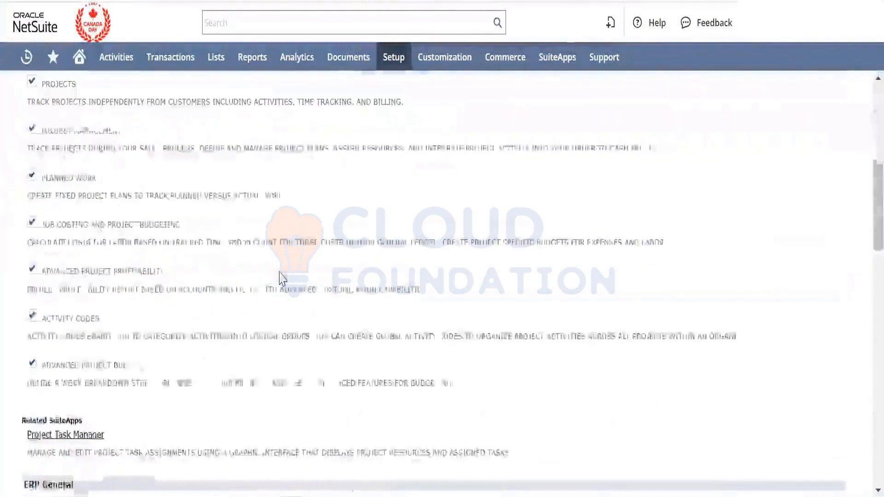
scroll(283, 276, "up", 2)
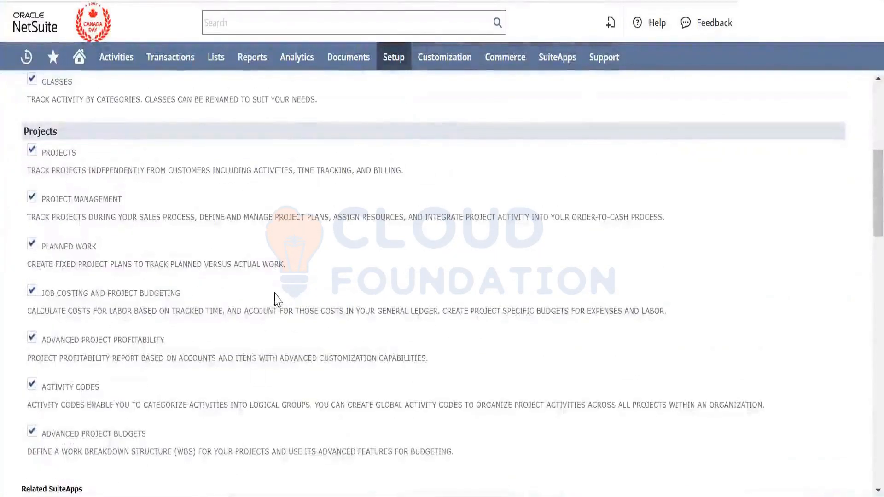
scroll(256, 289, "up", 8)
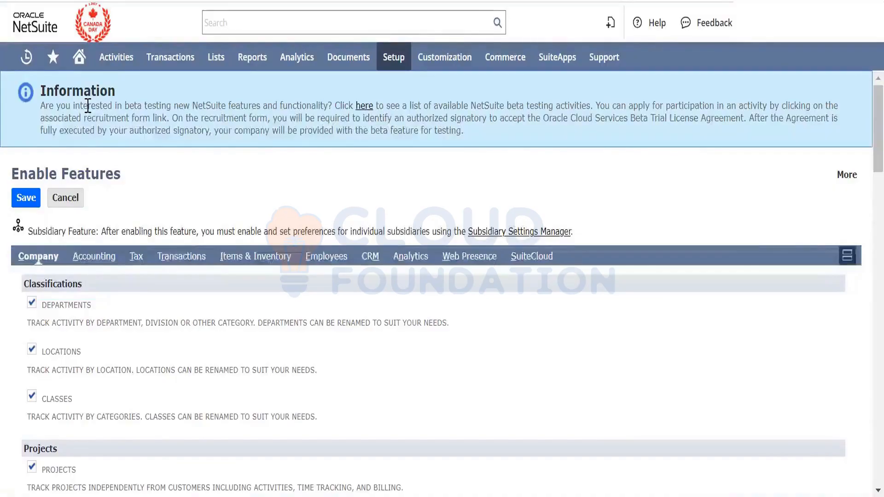
Display the SuiteBundler options for creating, searching and installing bundles
mouse_move(443, 58)
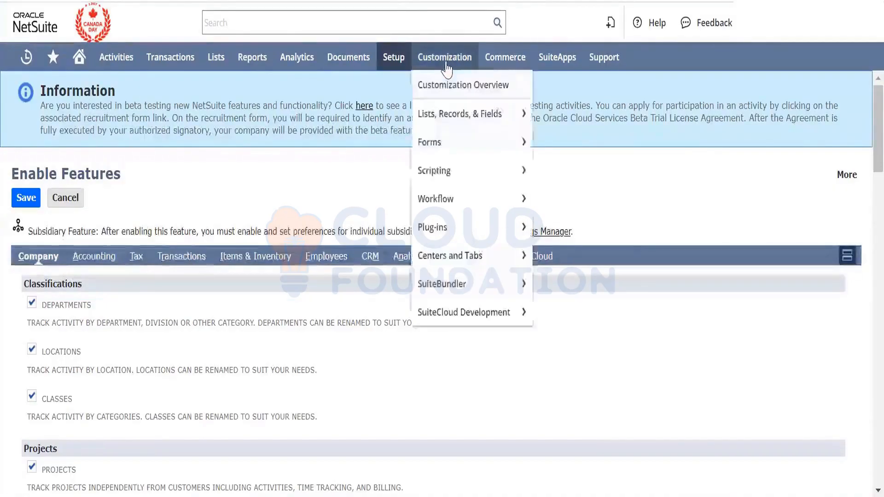
mouse_move(490, 285)
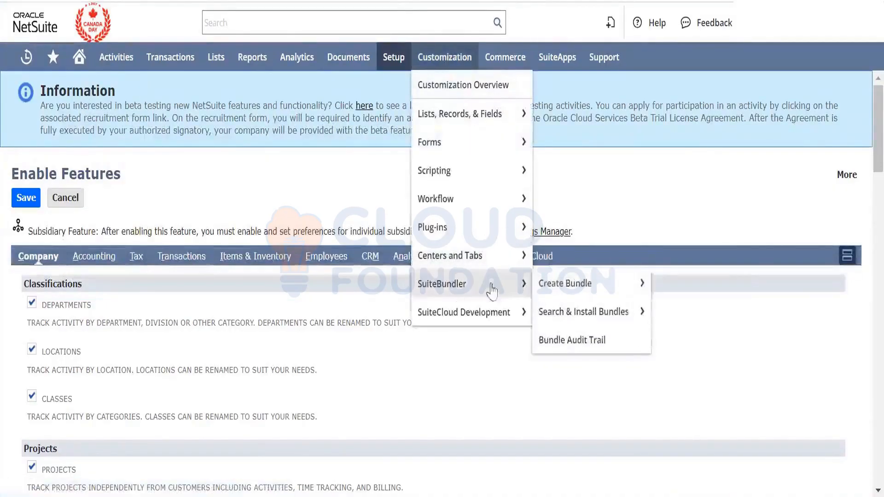
mouse_move(562, 281)
mouse_move(589, 324)
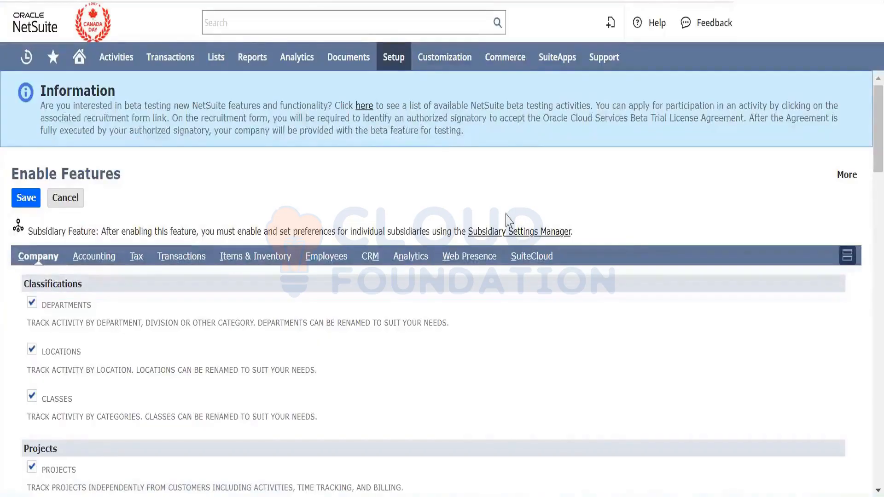
Lay out all feature sections on one page and search it again for "Compensation Tracking"
left_click(849, 258)
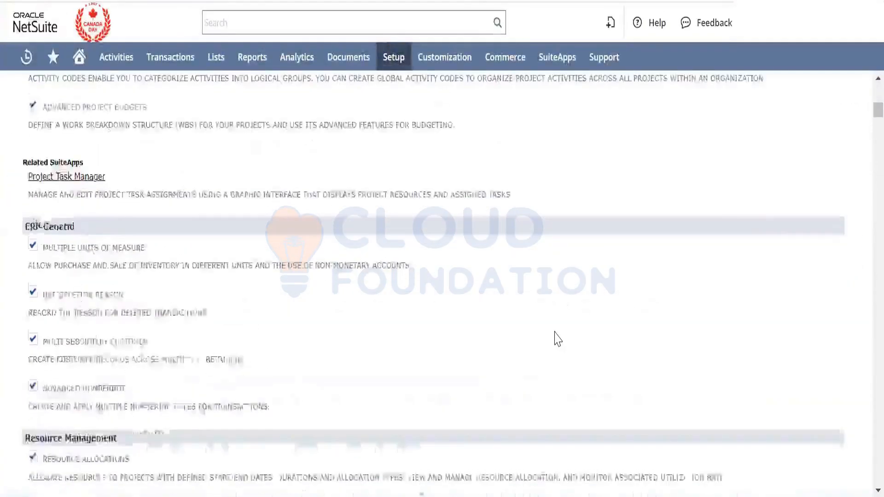
scroll(558, 340, "up", 5)
scroll(557, 339, "up", 10)
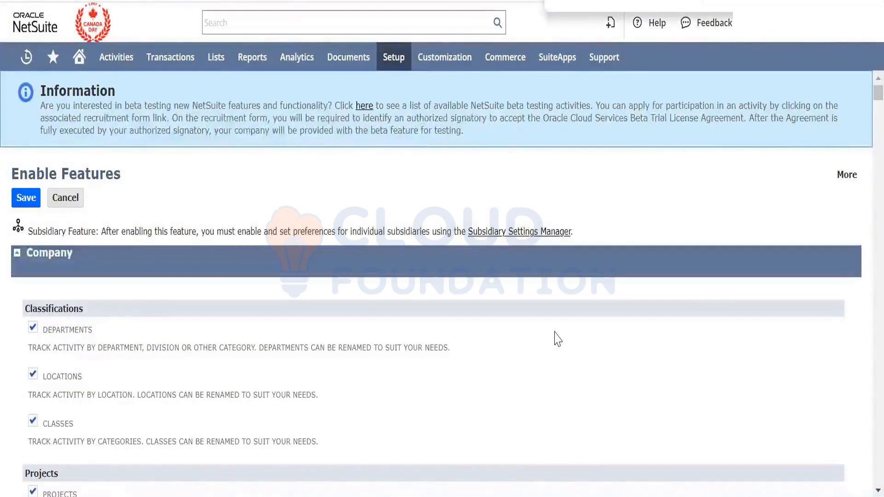
key("Return")
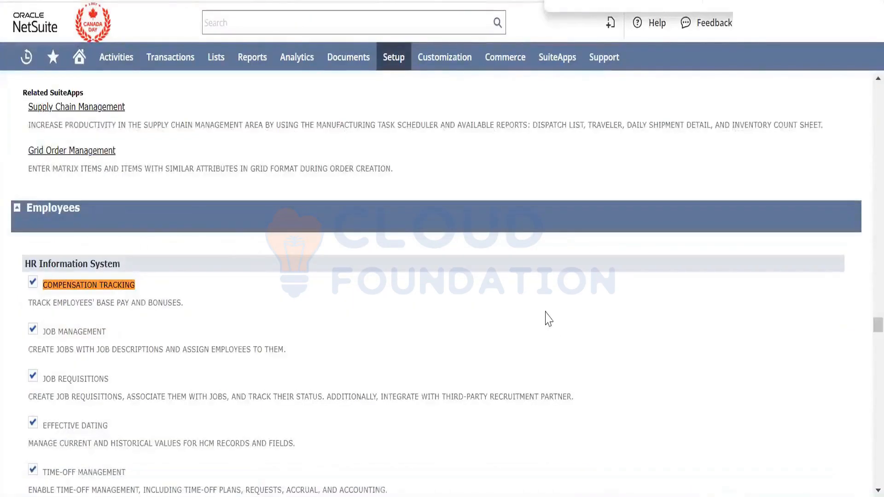
Enlarge the page display by one zoom level and switch the features back to the tabbed layout
scroll(548, 318, "up", 20)
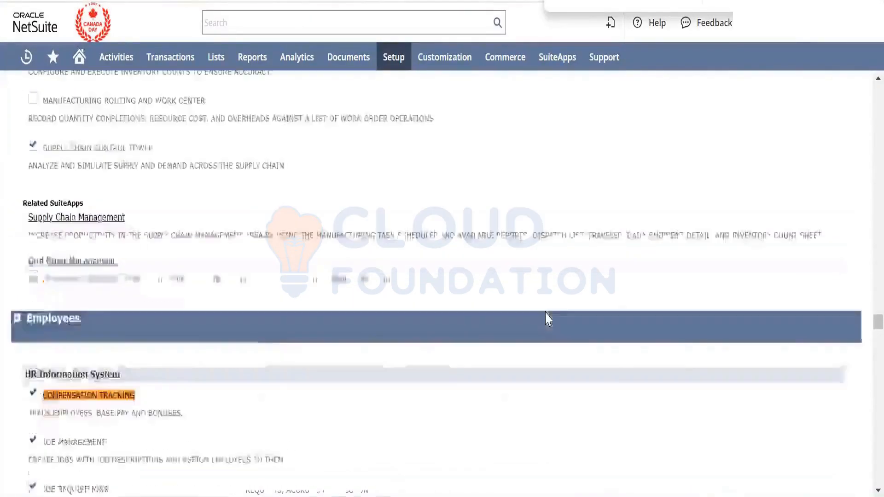
key("ctrl+plus")
scroll(548, 317, "up", 15)
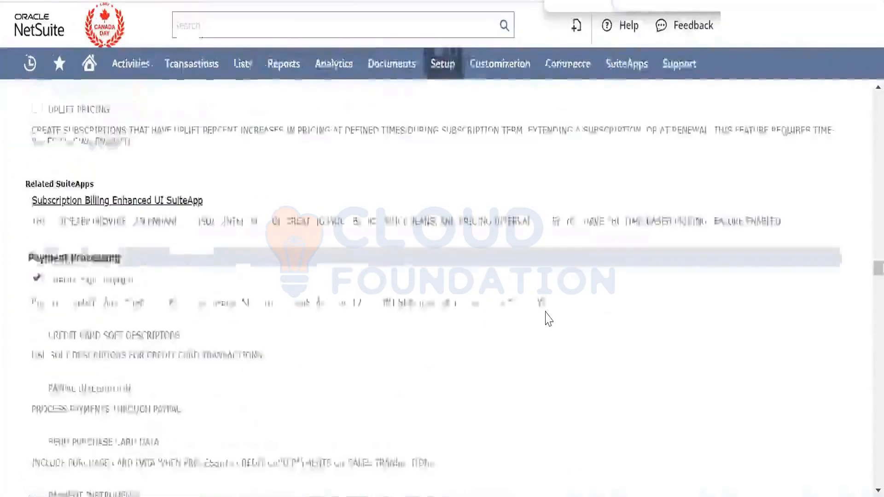
scroll(548, 320, "up", 15)
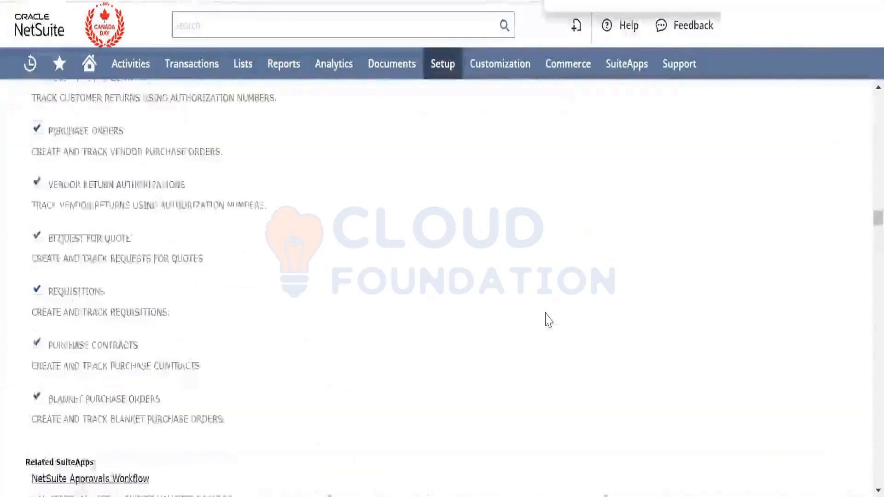
scroll(551, 318, "up", 15)
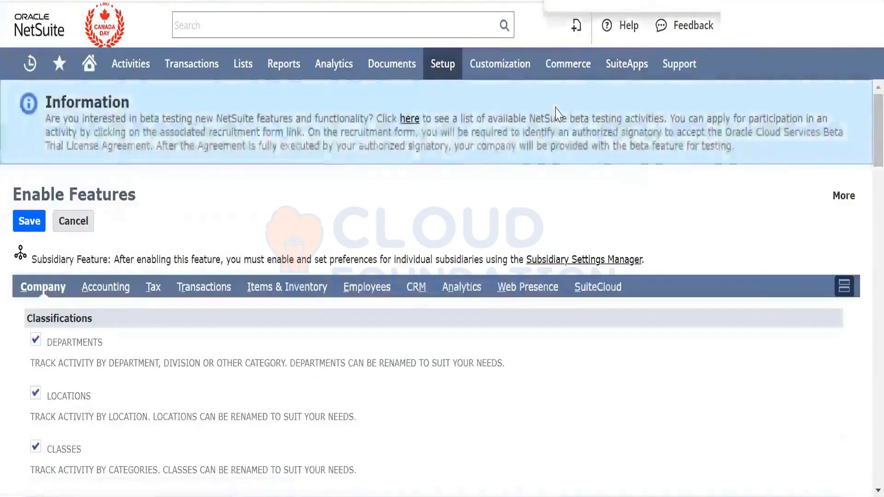
View Compensation Tracking in the Employees features, close the text search, and return to the Company features
left_click(351, 290)
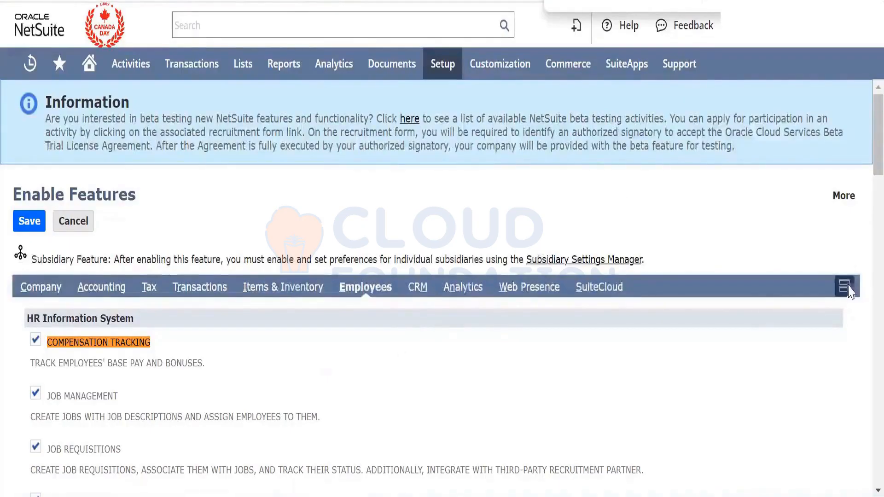
key("Escape")
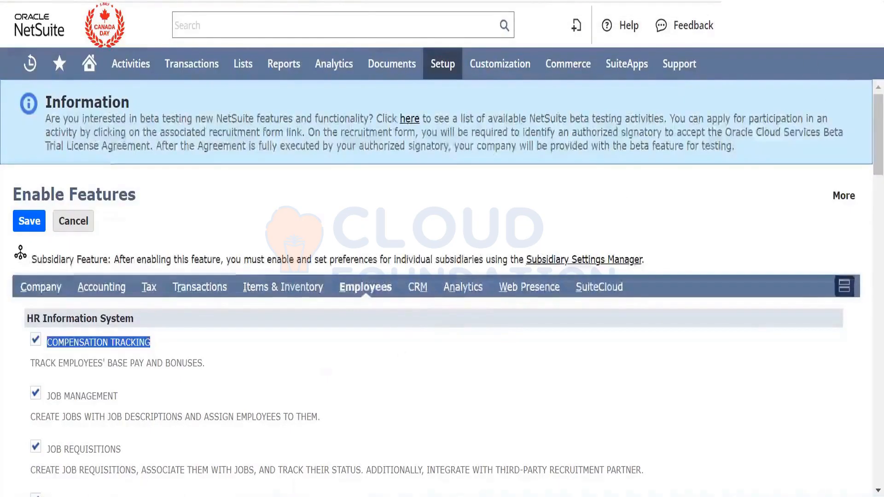
left_click(29, 290)
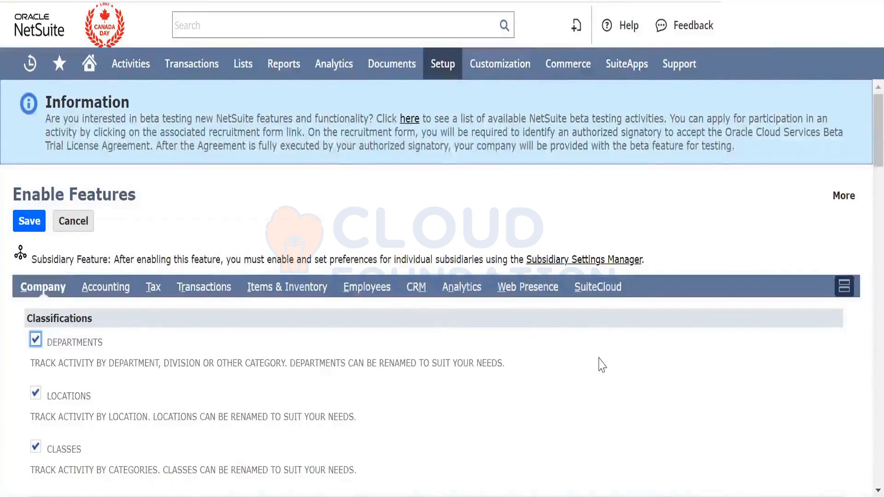
Show all feature sections on one page and collapse every section
left_click(849, 287)
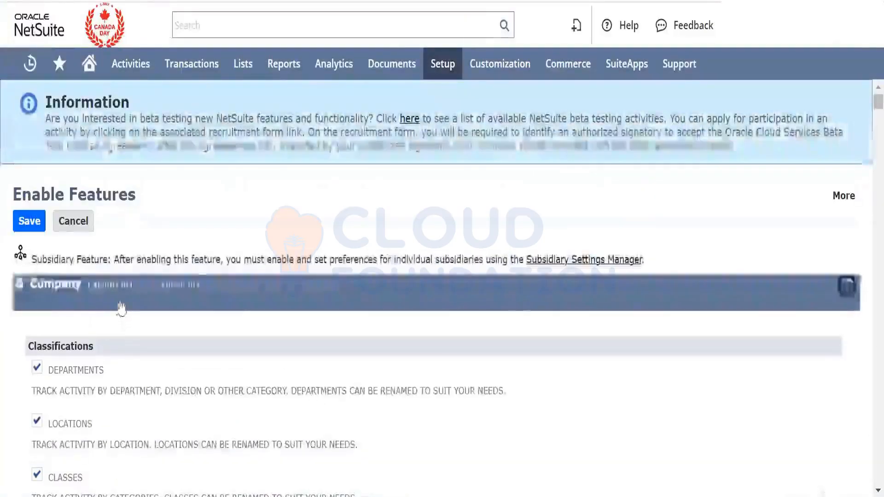
left_click(165, 286)
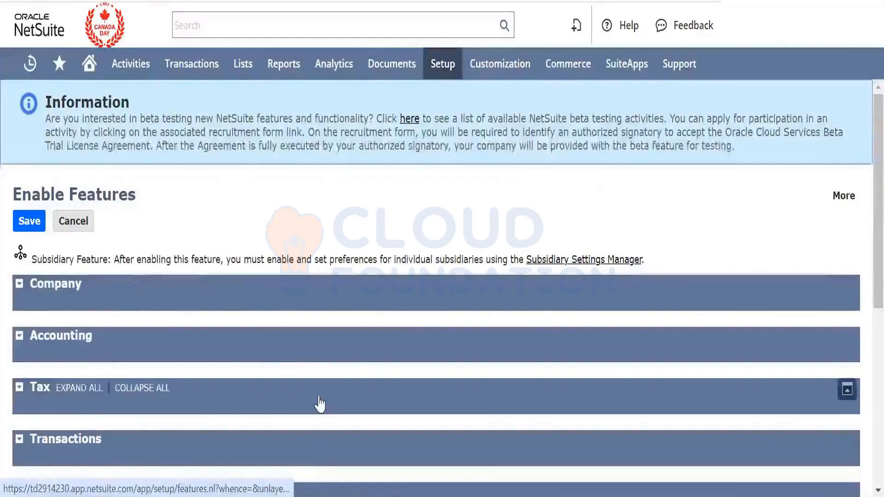
Expand and collapse the Accounting section among the collapsed feature sections, and switch the features back to the tabbed layout
scroll(320, 405, "down", 5)
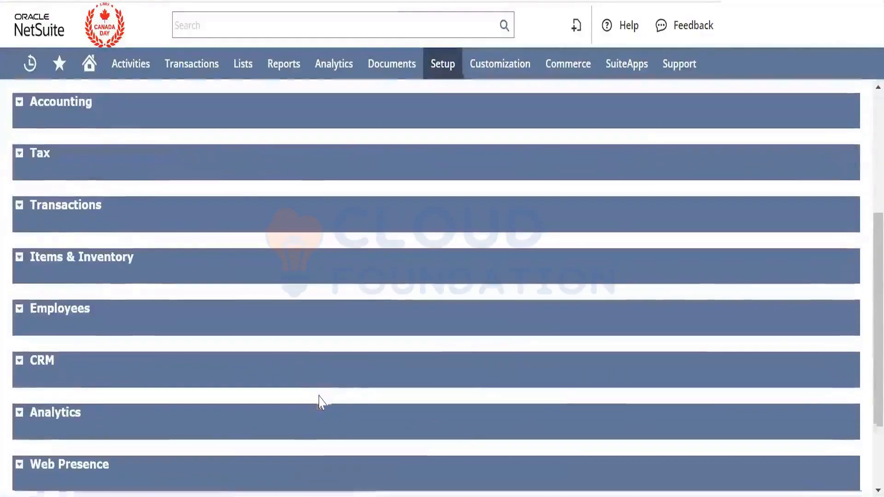
scroll(320, 406, "down", 3)
scroll(317, 424, "up", 1)
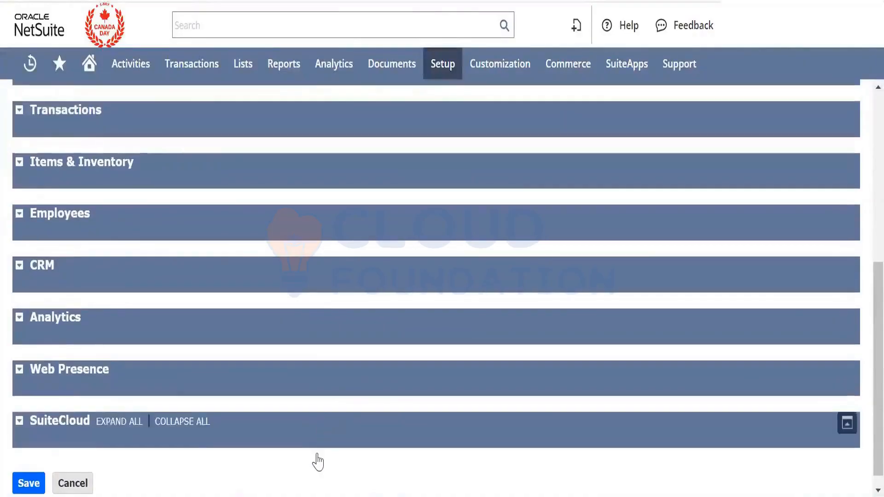
scroll(315, 460, "up", 8)
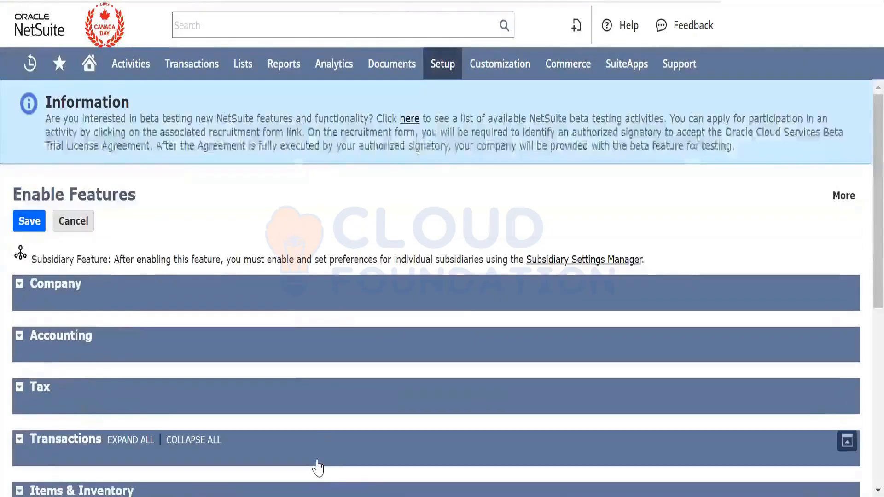
left_click(22, 337)
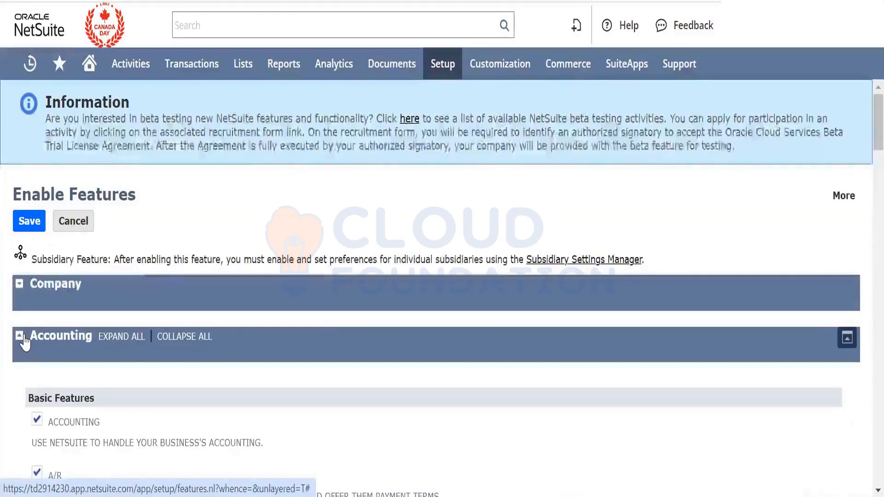
left_click(22, 337)
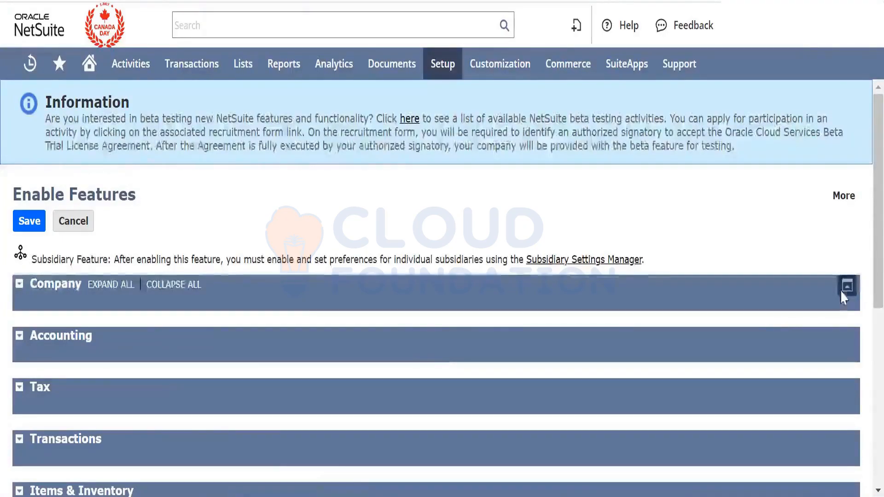
left_click(846, 288)
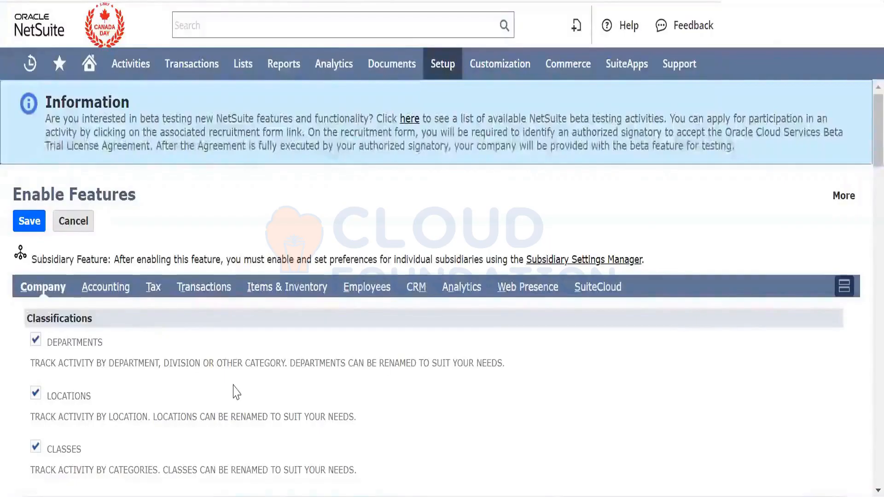
Examine the Company features, covering the Classifications options for departments, locations and classes and the Projects options
scroll(234, 391, "down", 5)
scroll(235, 392, "up", 5)
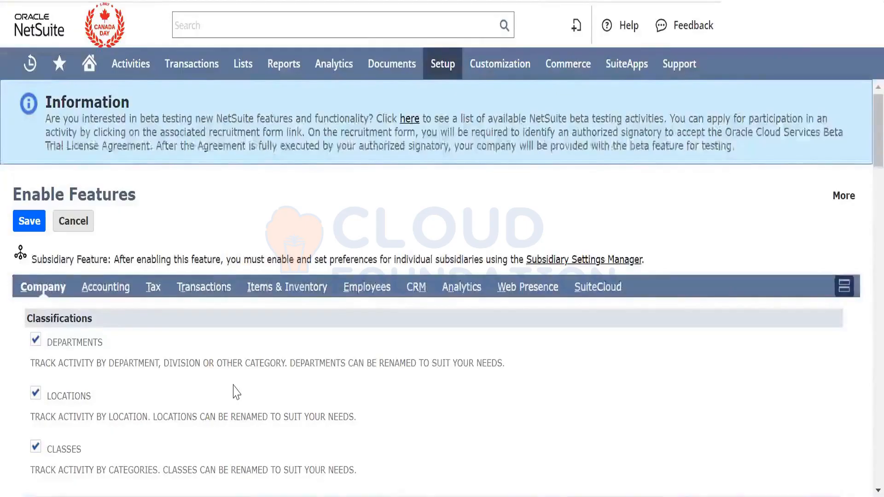
scroll(236, 392, "down", 2)
scroll(236, 393, "down", 4)
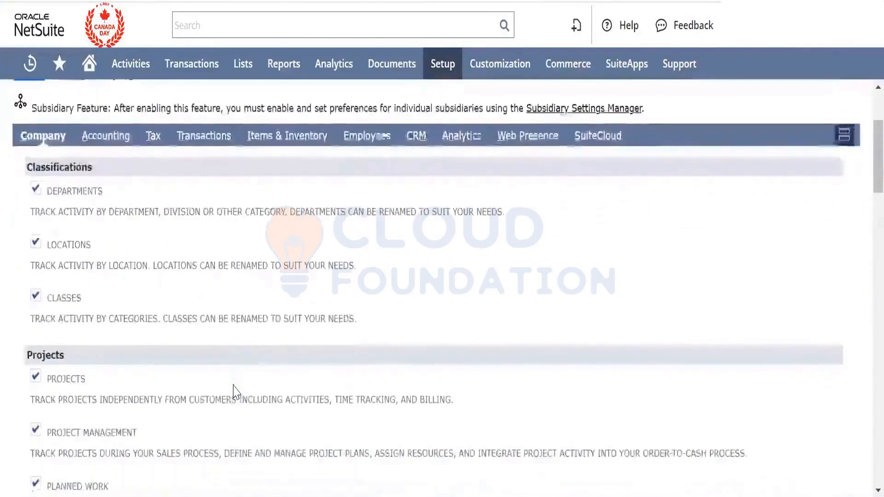
scroll(236, 392, "up", 6)
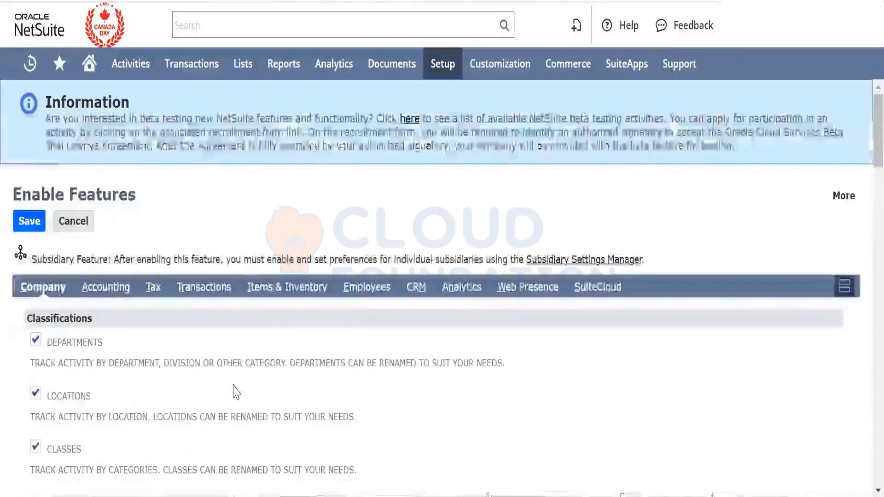
scroll(236, 392, "down", 1)
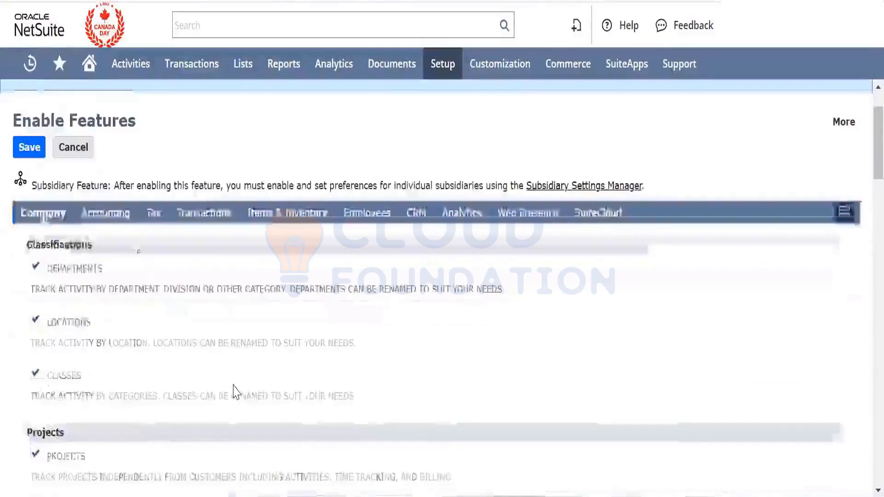
scroll(233, 391, "down", 12)
scroll(223, 392, "up", 9)
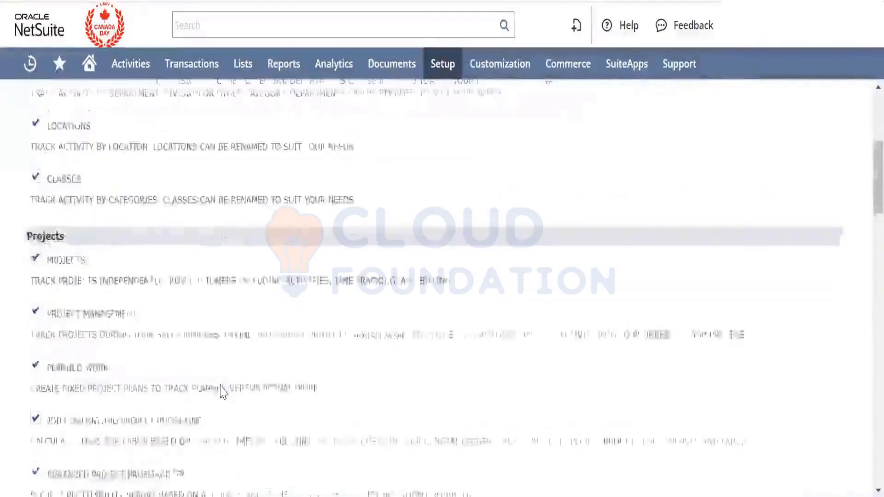
scroll(223, 392, "up", 5)
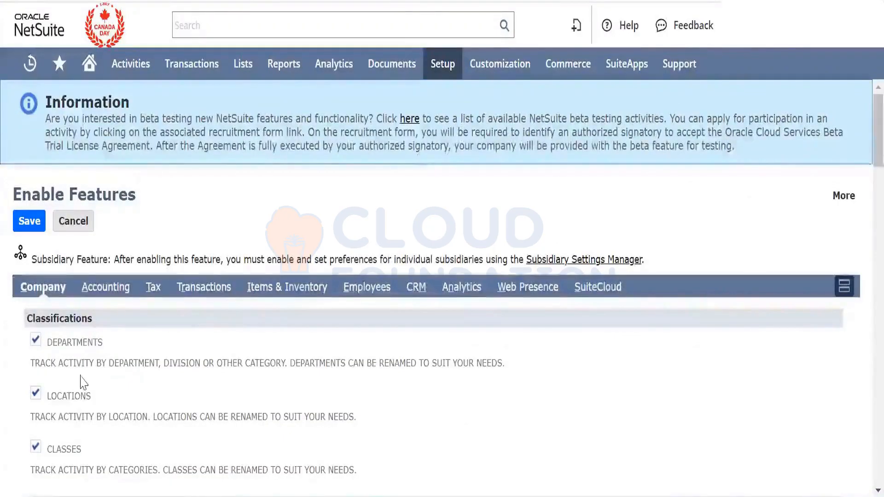
scroll(140, 435, "down", 1)
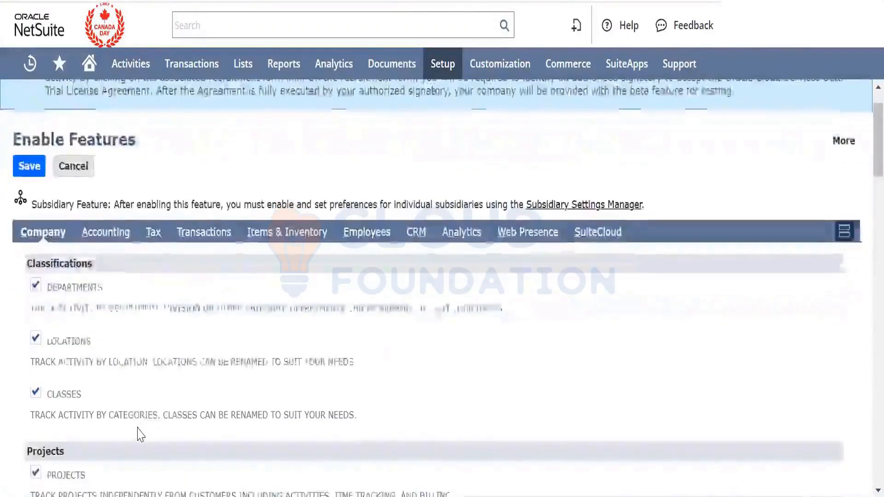
scroll(140, 434, "down", 1)
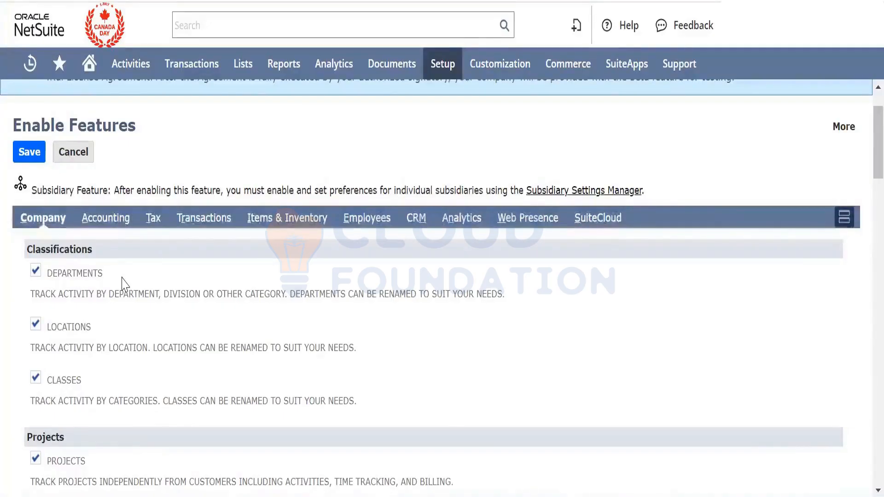
scroll(123, 284, "down", 8)
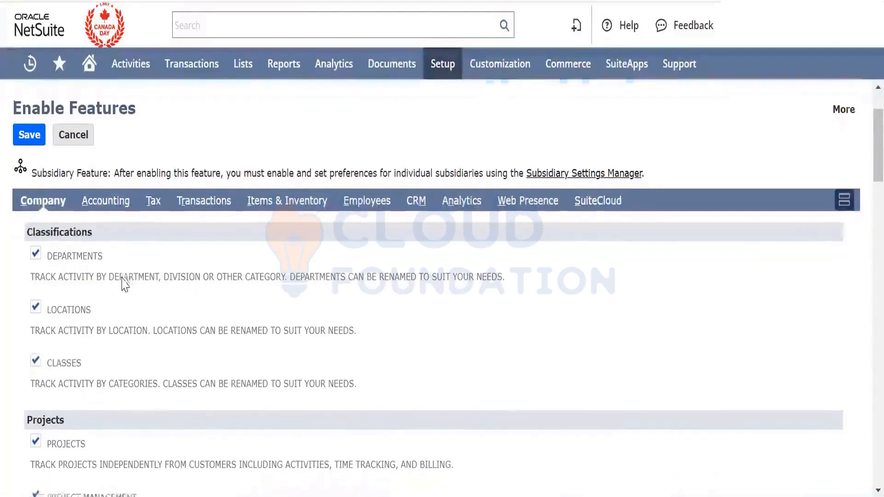
scroll(123, 284, "up", 2)
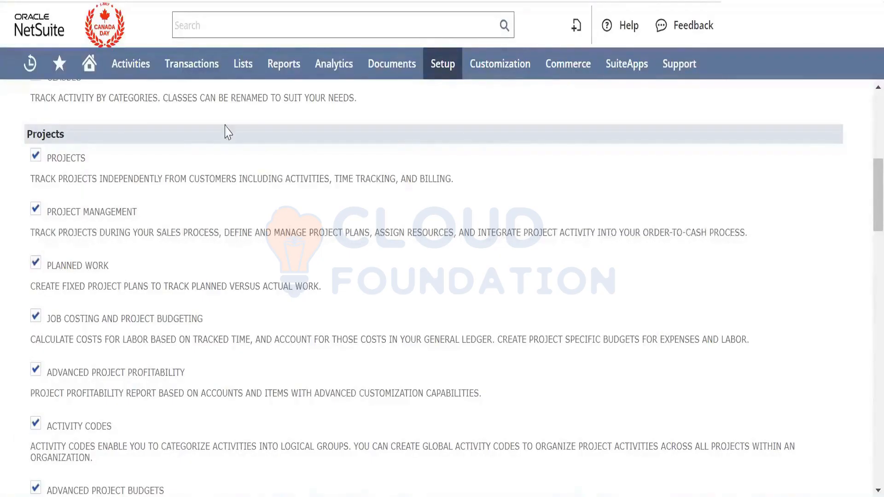
Open the Jobs list from the relationship lists in a new browser tab
mouse_move(253, 83)
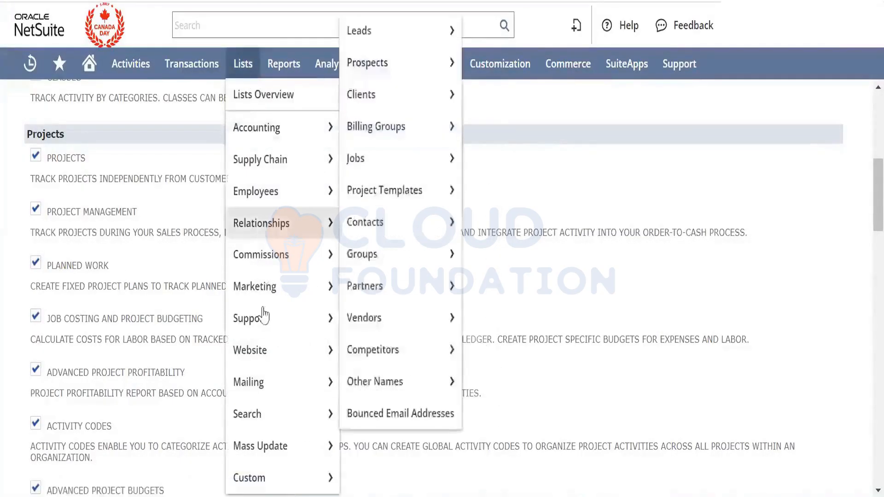
mouse_move(263, 332)
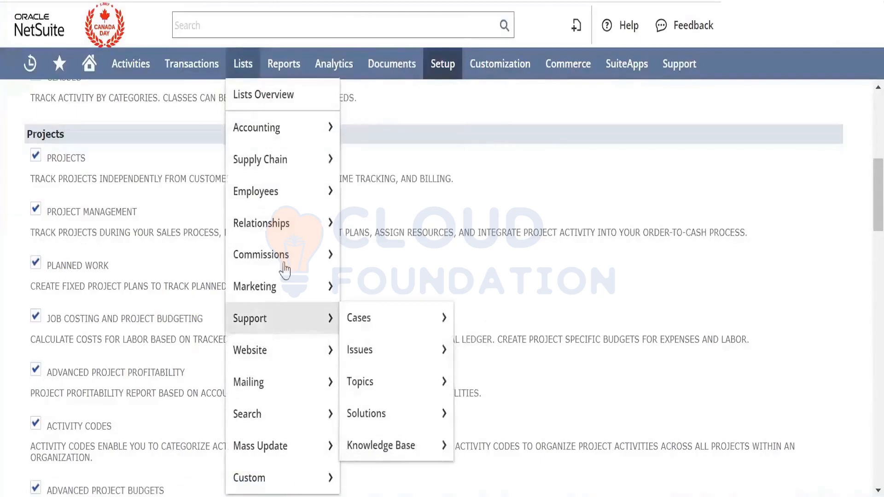
mouse_move(289, 231)
mouse_move(402, 244)
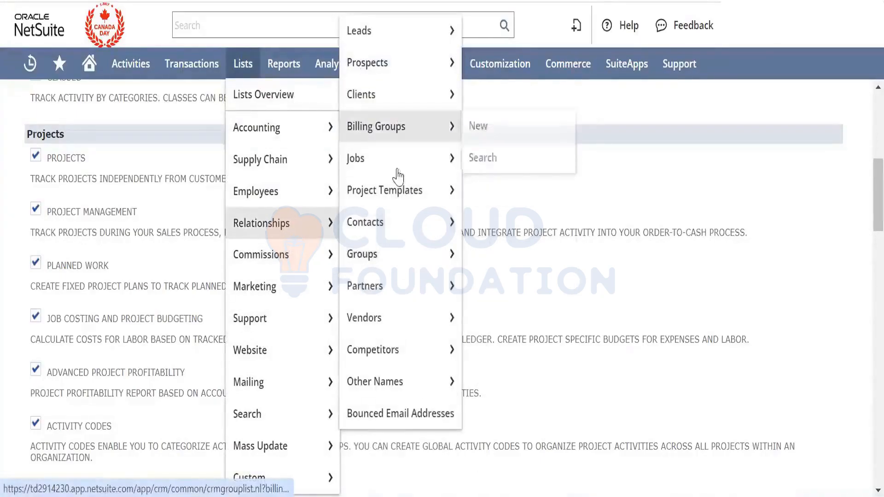
mouse_move(405, 160)
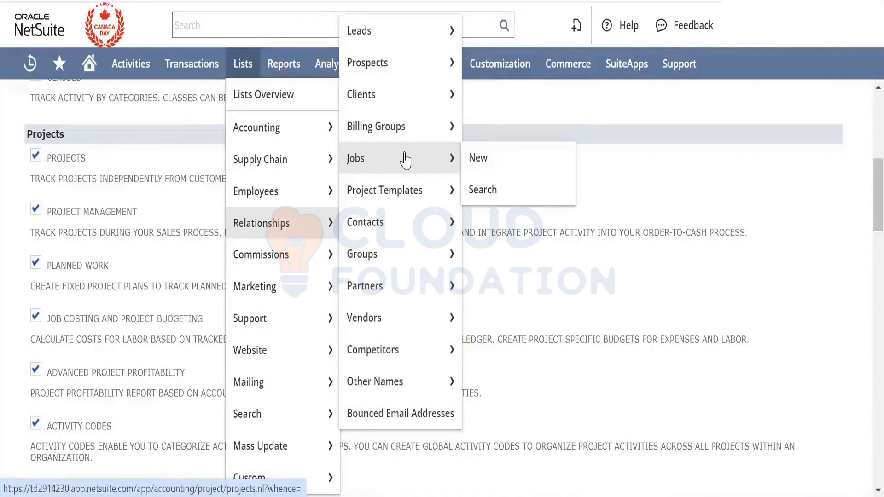
right_click(405, 153)
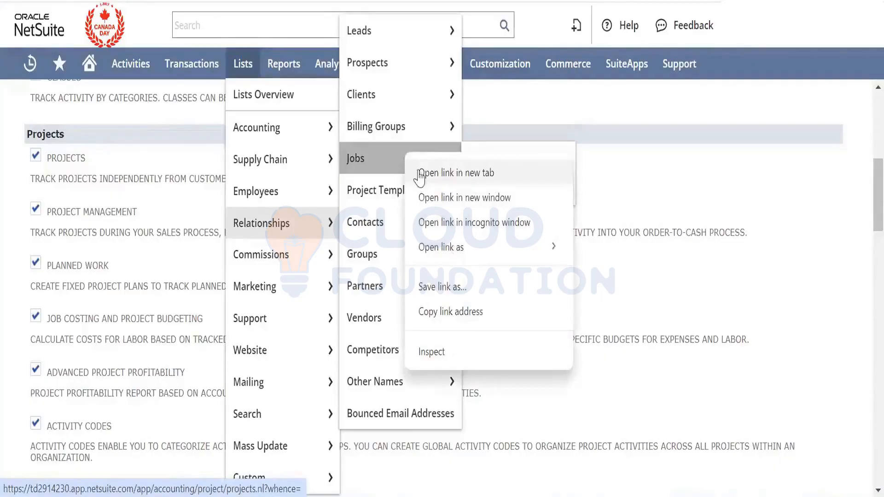
left_click(421, 175)
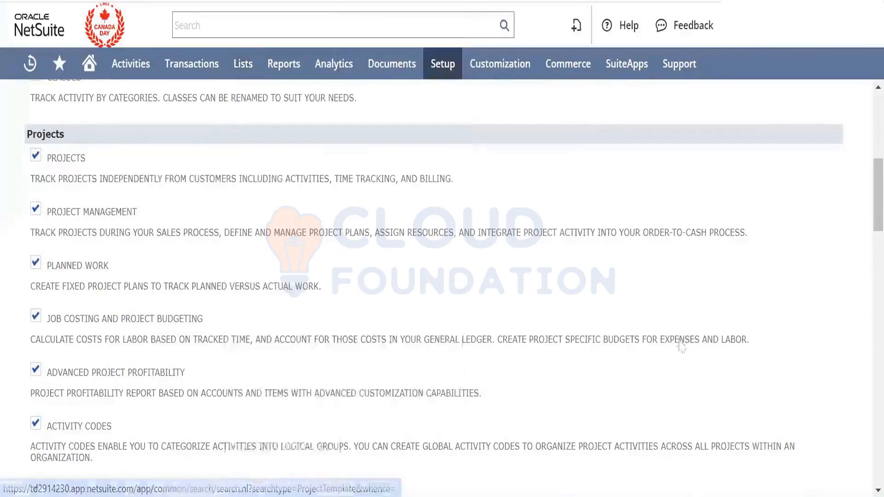
Open the company setup page Rename Records/Transactions in a new browser tab
mouse_move(435, 69)
mouse_move(479, 136)
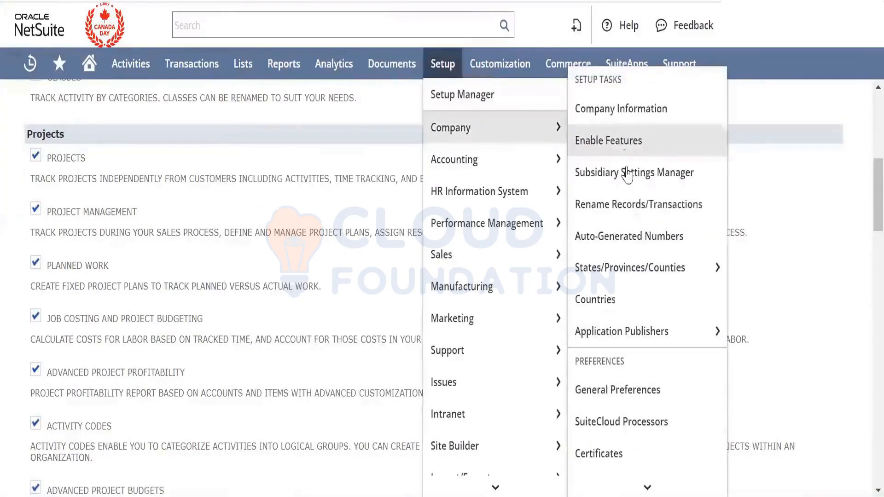
right_click(652, 214)
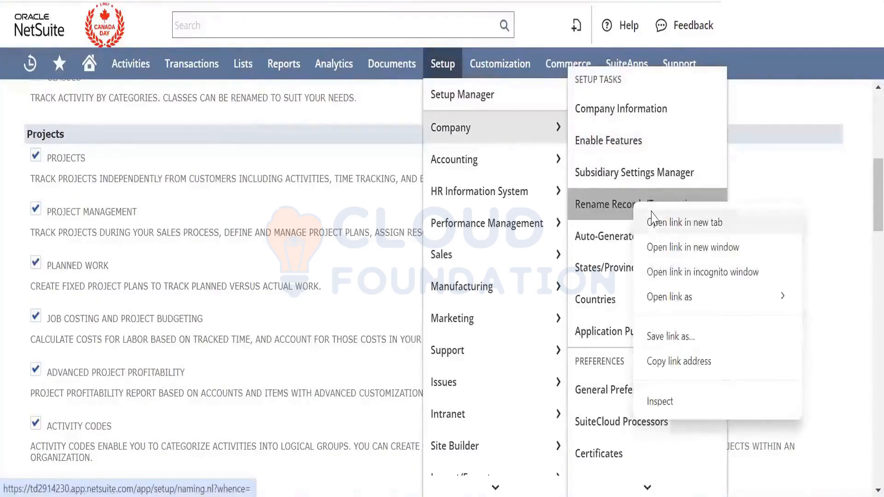
left_click(652, 214)
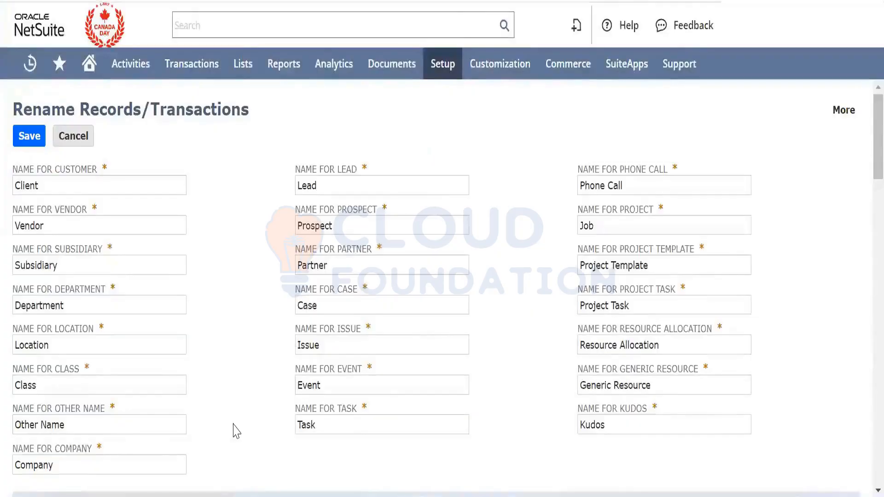
Set the record name for Project to "Project", save it, and reload the Jobs list to check its title
double_click(588, 226)
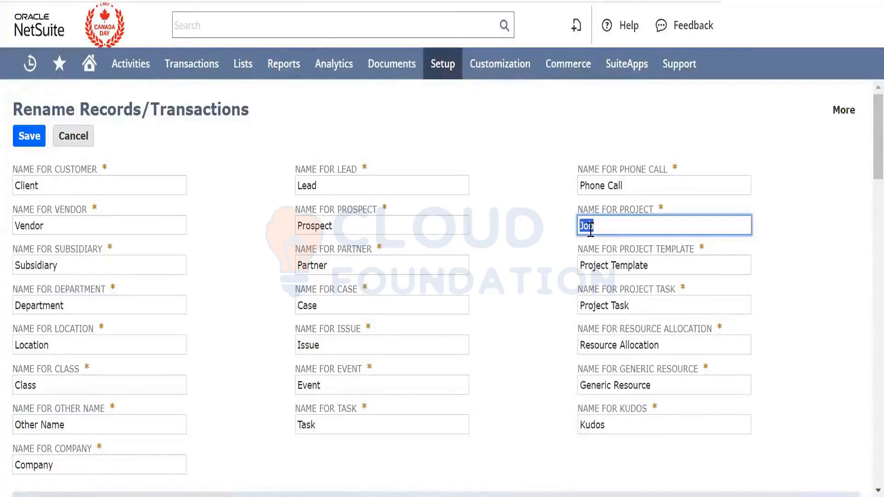
left_click(545, 299)
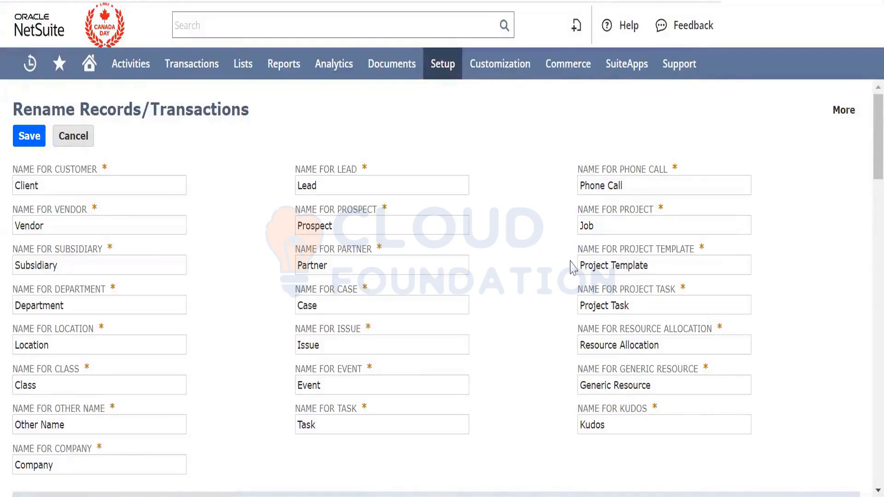
left_click(601, 228)
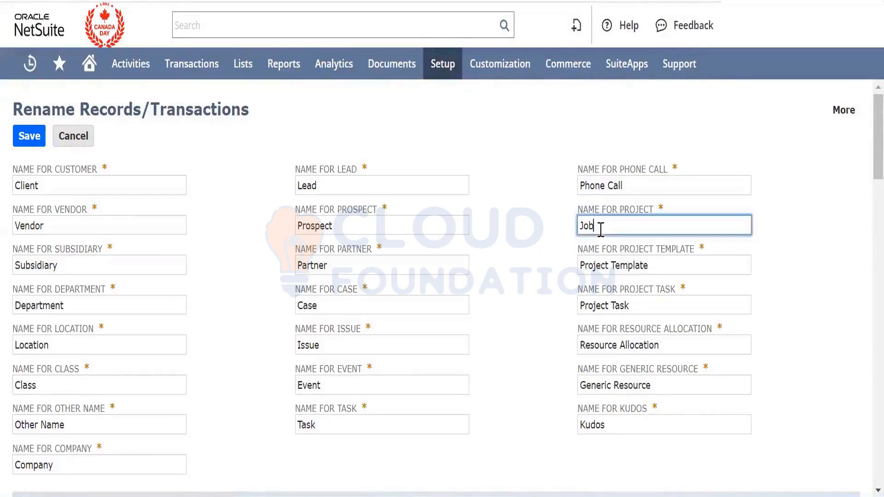
left_click_drag(600, 229, 547, 267)
type("Project")
left_click(26, 141)
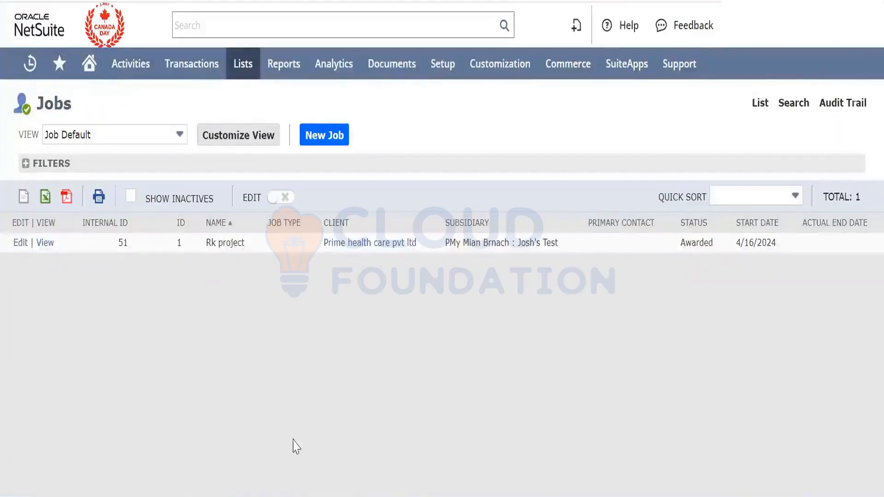
key("F5")
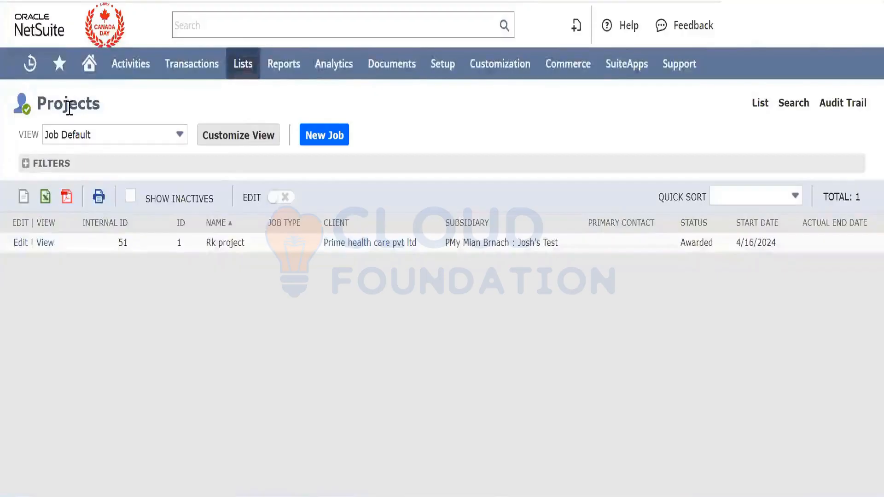
double_click(46, 103)
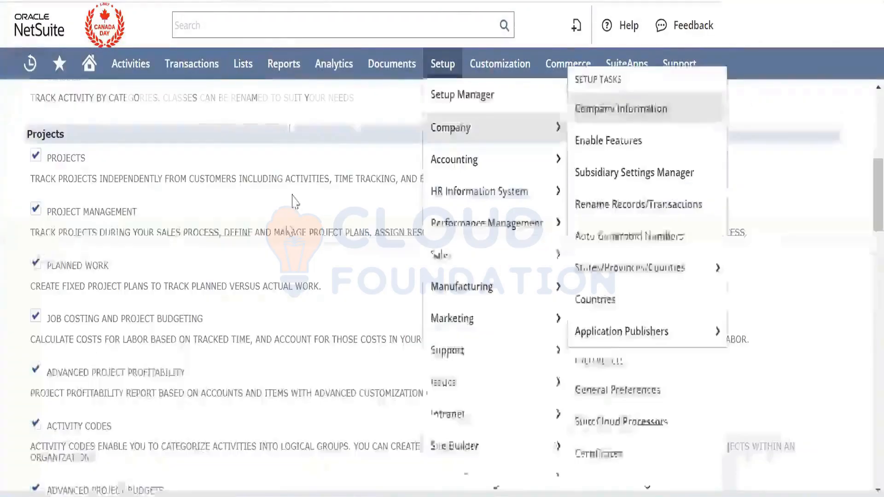
Return to the Enable Features page and review the Projects options, from Project Management to Advanced Project Budgets
scroll(289, 229, "down", 1)
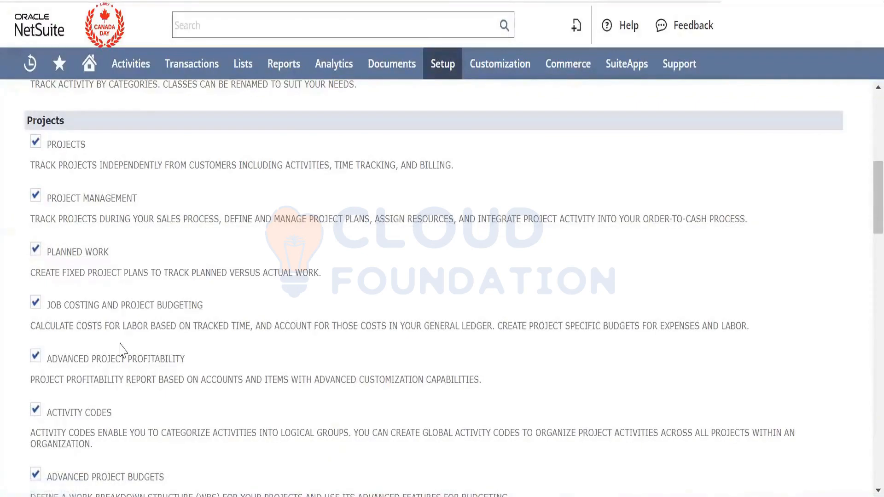
scroll(122, 351, "down", 5)
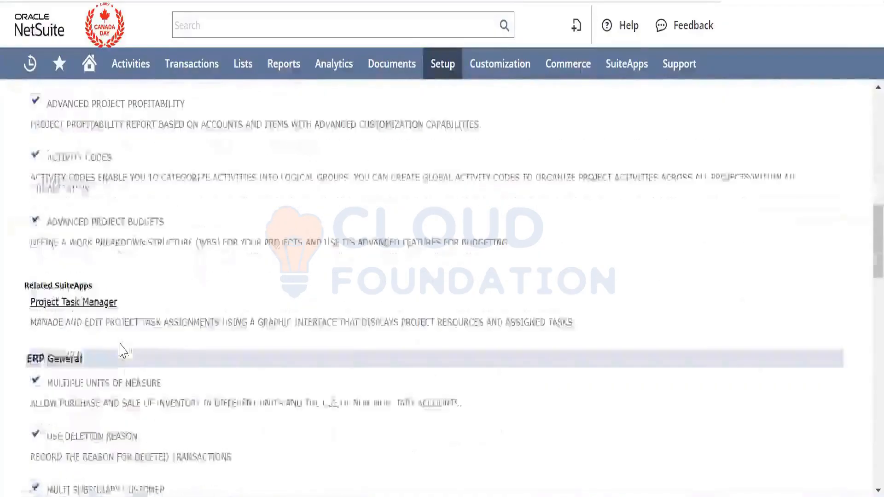
scroll(122, 351, "up", 5)
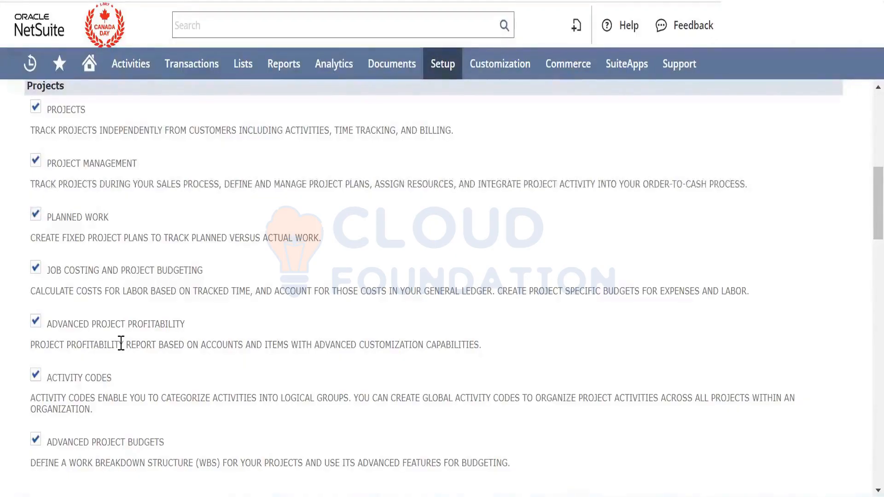
scroll(119, 342, "down", 2)
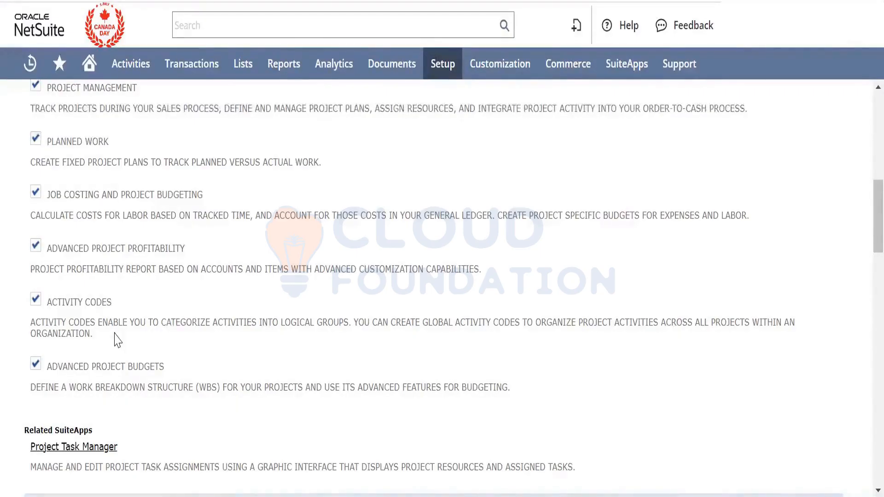
Review the ERP General features on the Enable Features page, from Multiple Units of Measure to Advanced Numbering
scroll(117, 340, "down", 10)
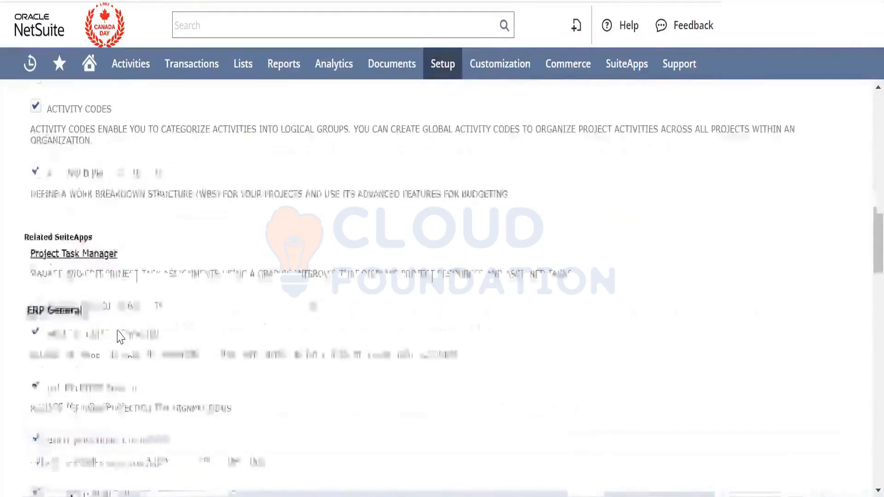
scroll(117, 340, "up", 5)
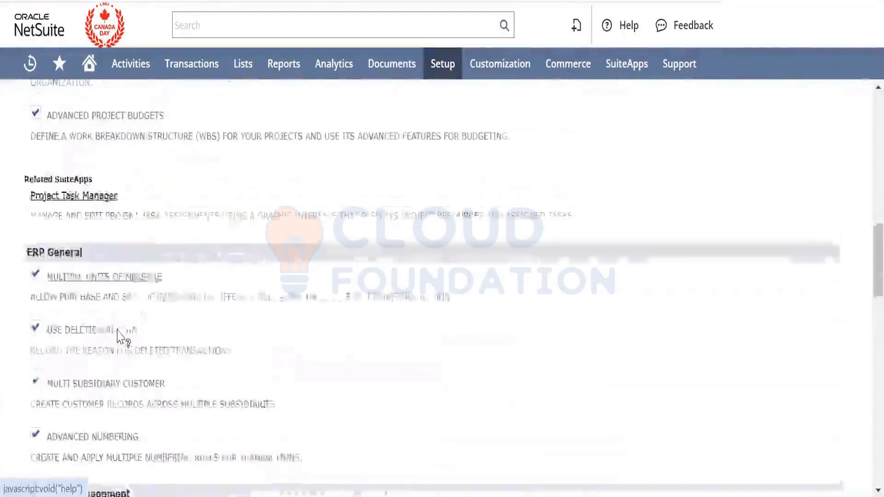
scroll(118, 339, "down", 2)
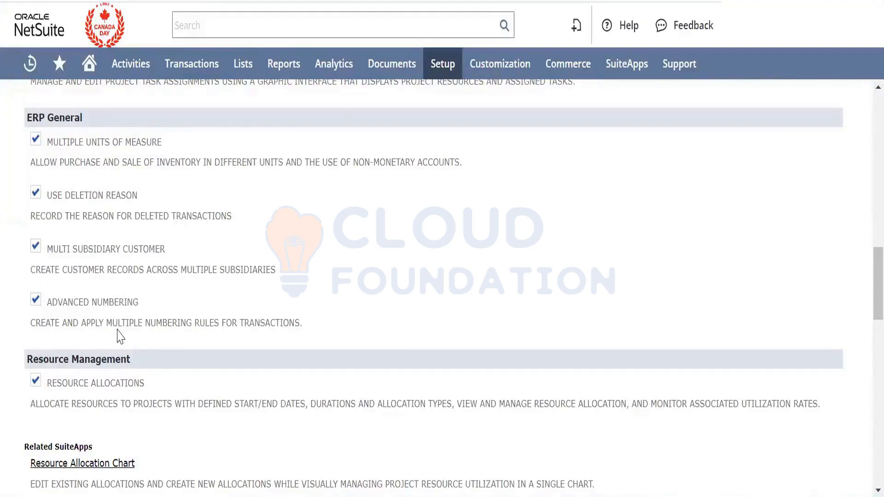
Open the Units of Measure accounting list in a new browser tab and open the Weight units type for editing
mouse_move(244, 74)
mouse_move(267, 129)
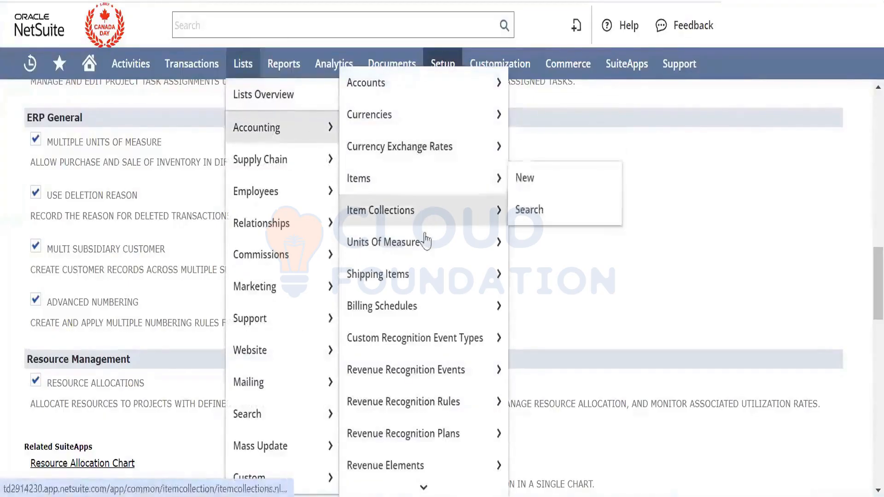
right_click(471, 242)
key("Escape")
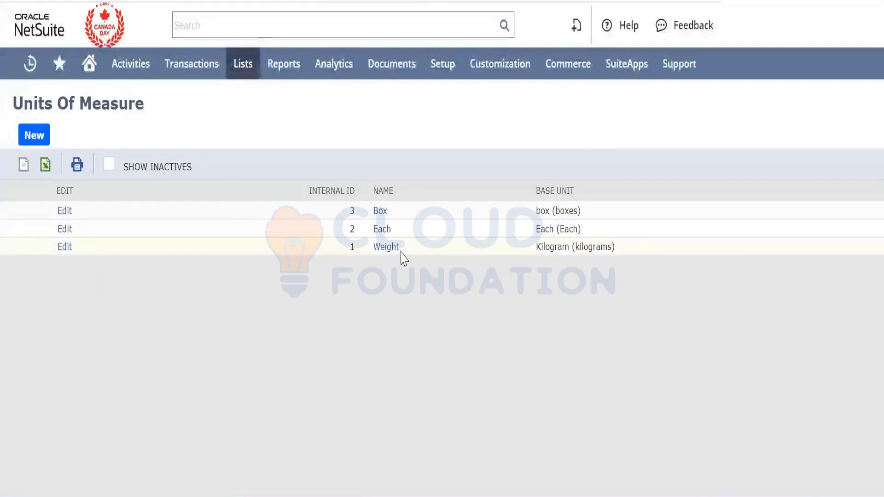
left_click(69, 250)
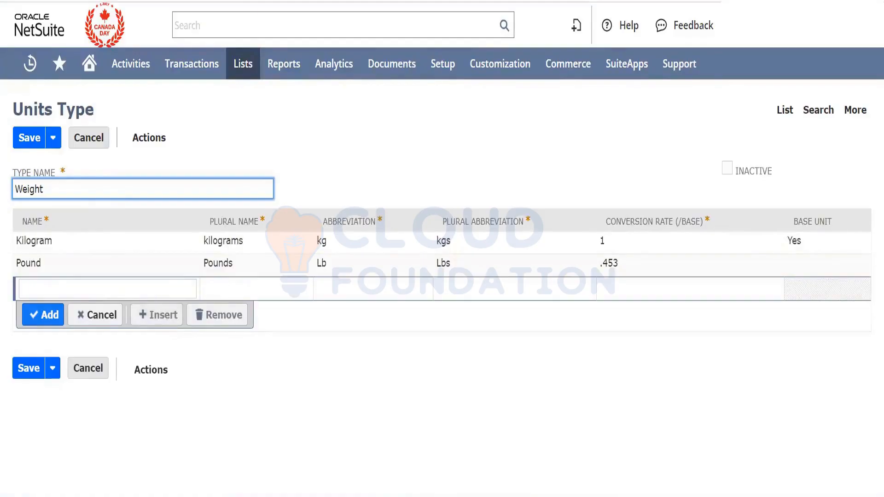
Return to the Enable Features page and look over Multi Subsidiary Customer, Advanced Numbering and the Resource Management section
left_click(272, 1)
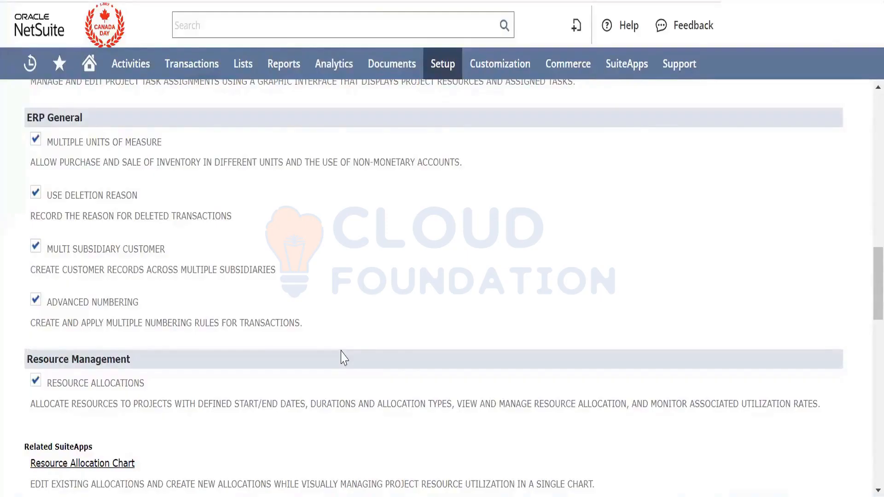
scroll(343, 358, "down", 4)
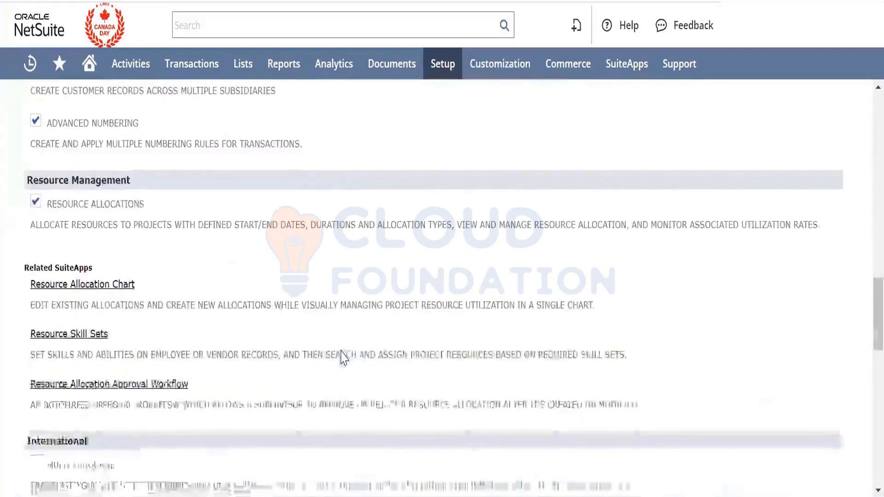
scroll(343, 358, "up", 1)
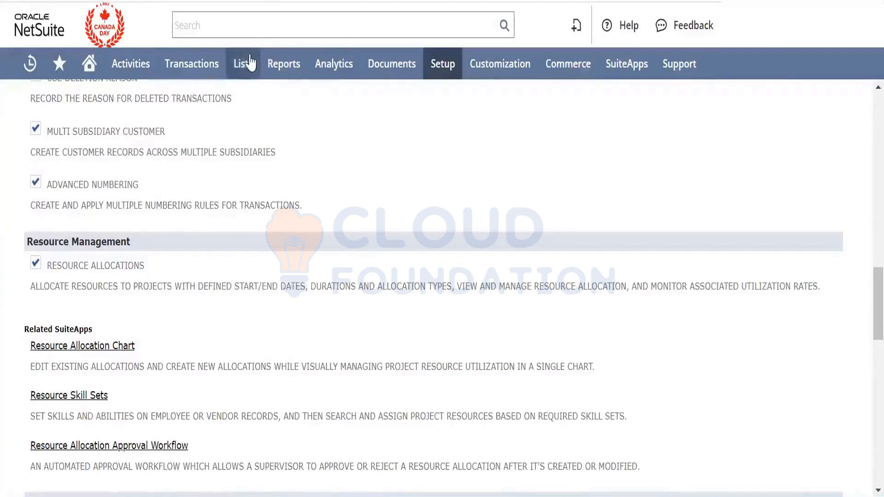
Open the Clients list from the relationship lists in a new browser tab
mouse_move(250, 57)
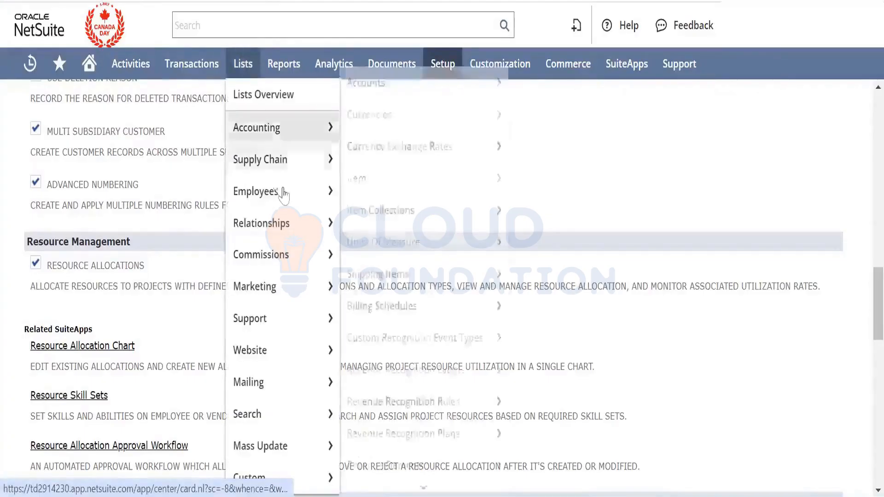
mouse_move(269, 223)
mouse_move(368, 237)
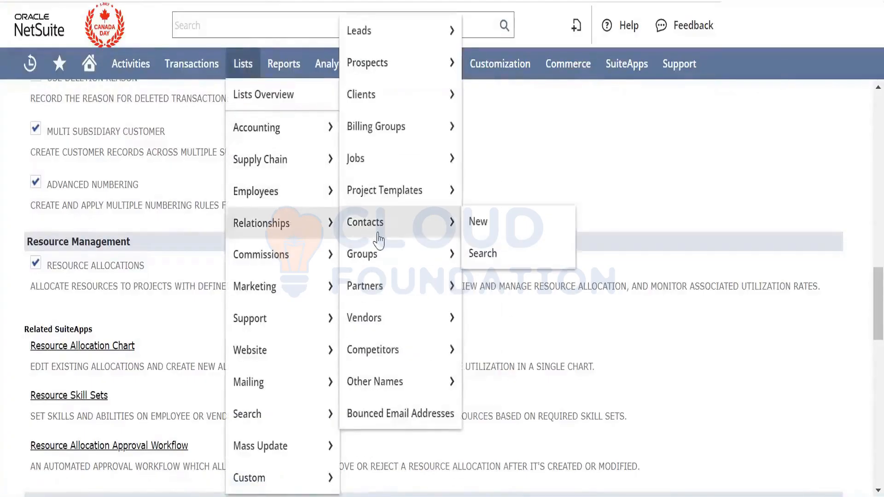
mouse_move(405, 109)
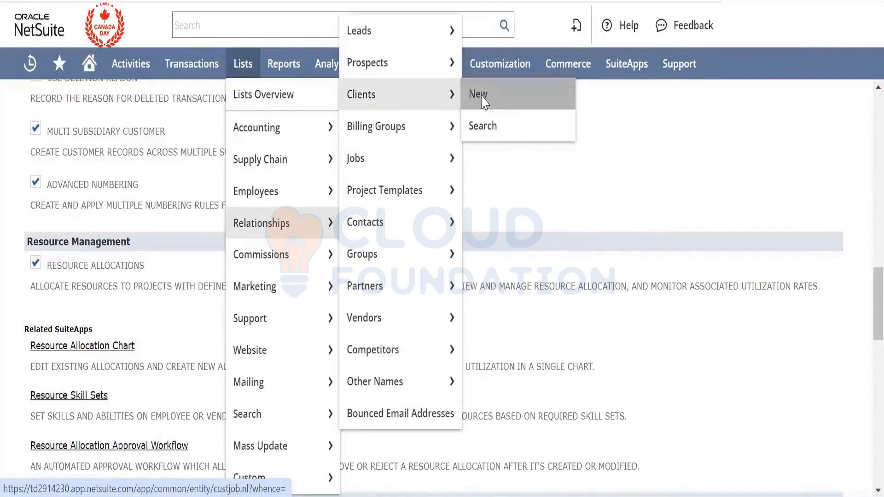
right_click(482, 102)
right_click(410, 109)
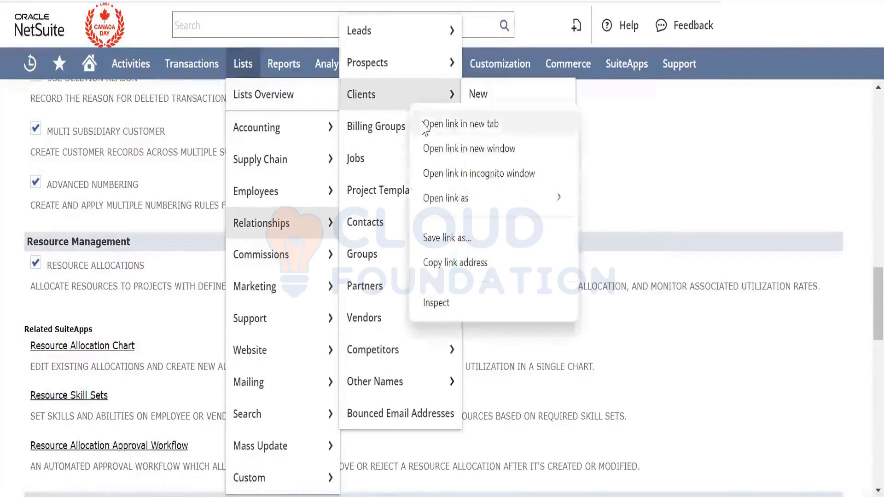
left_click(424, 124)
mouse_move(401, 31)
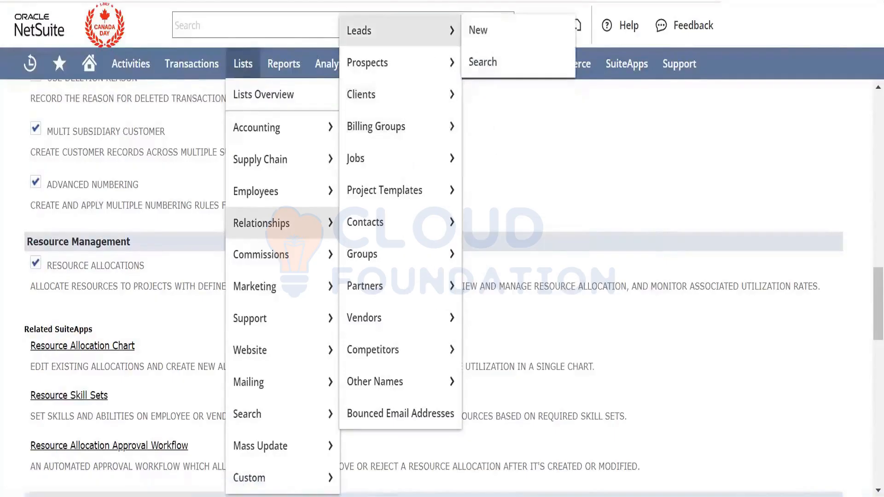
left_click(361, 95)
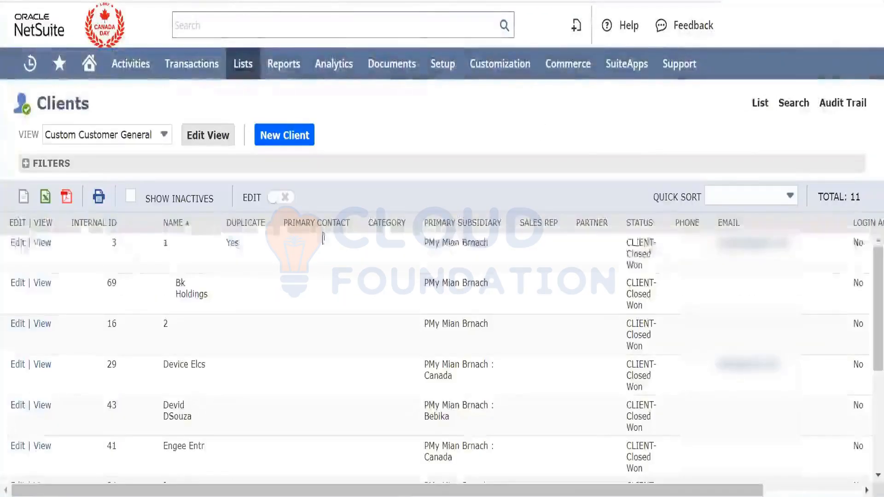
Open the client record Engee Entr for editing and dismiss the welcome message
scroll(65, 372, "down", 3)
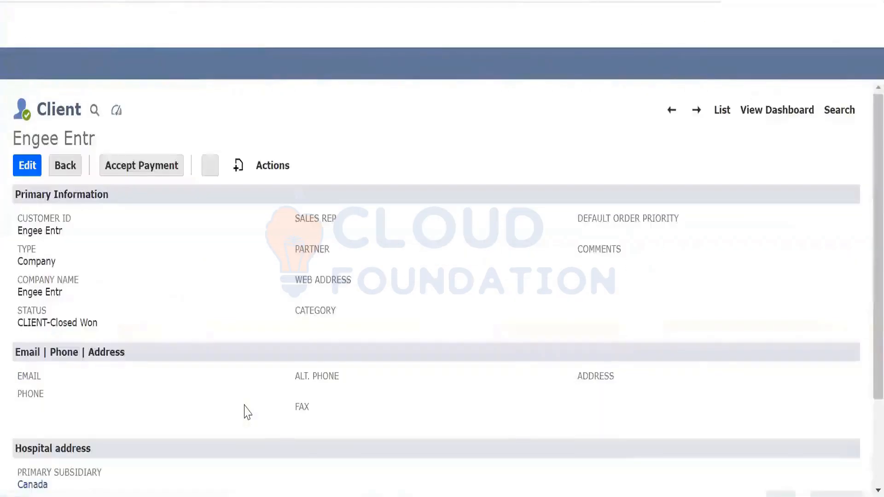
scroll(247, 411, "down", 4)
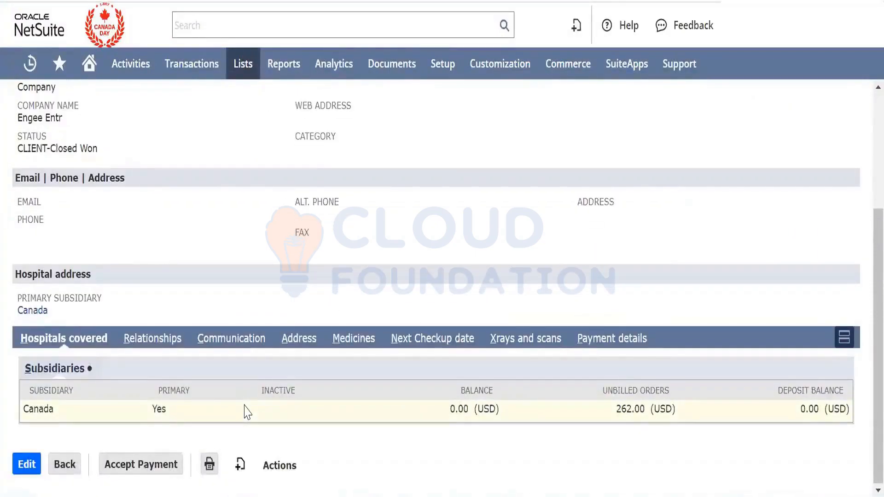
scroll(247, 411, "up", 3)
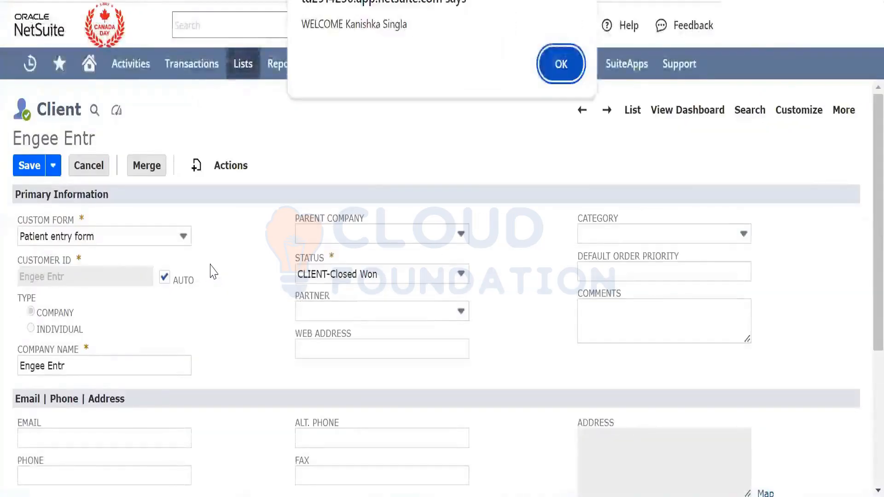
left_click(561, 74)
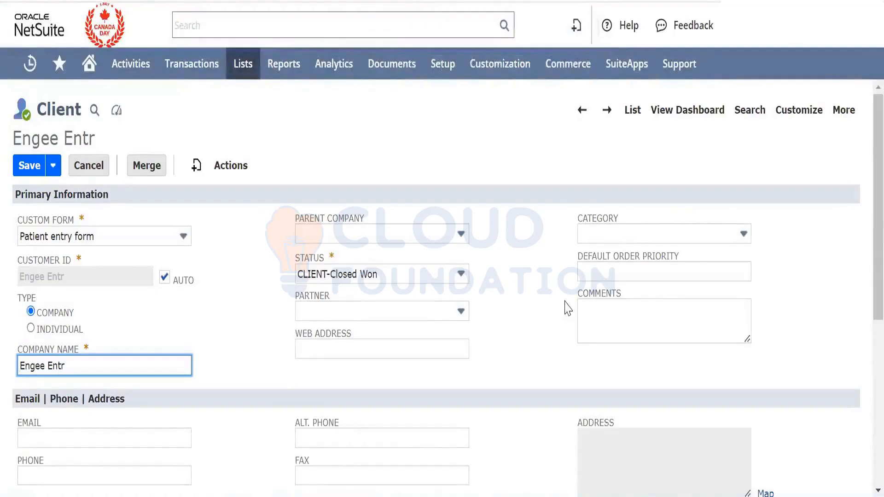
Add Skyzone and Josh's Test to the subsidiaries of the client Engee Entr
scroll(568, 307, "down", 6)
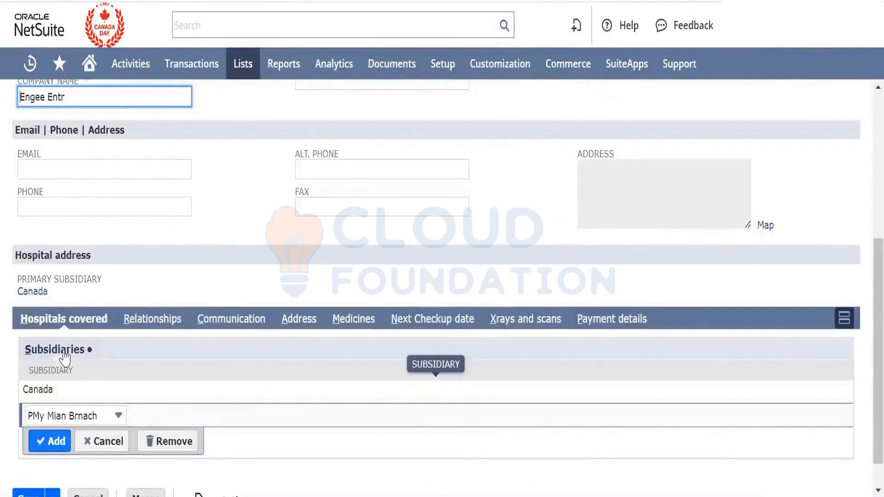
left_click(118, 419)
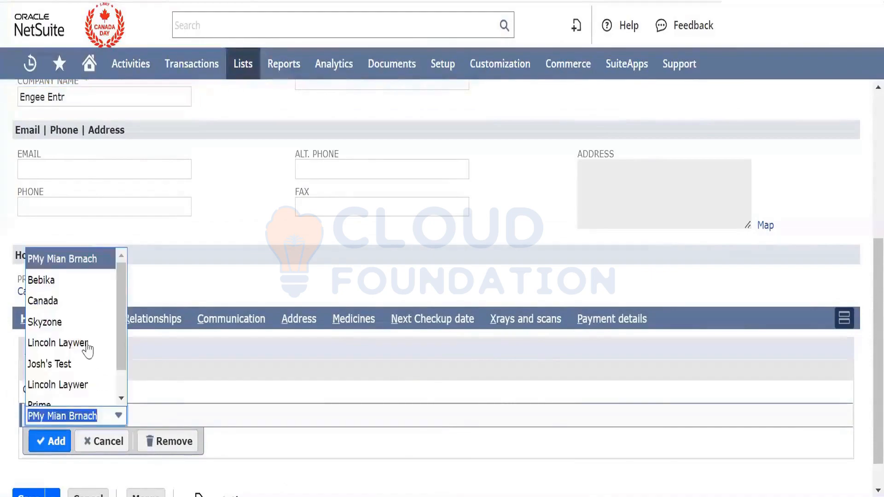
left_click(82, 323)
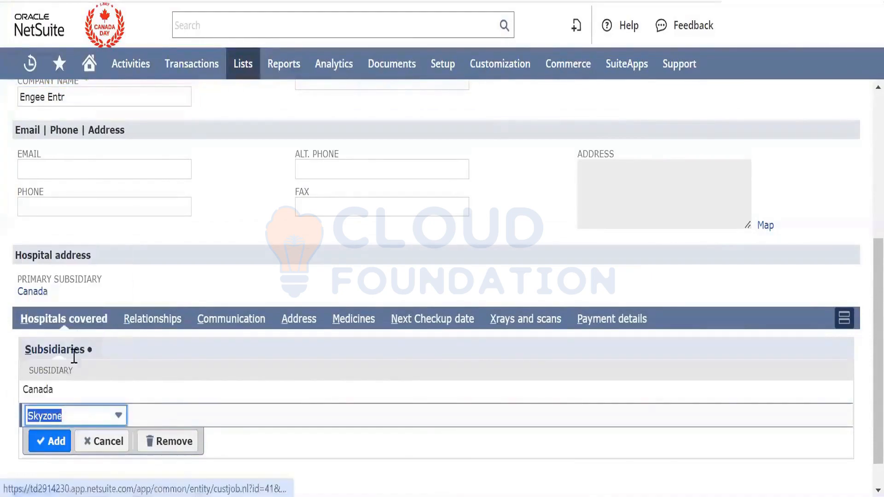
left_click(54, 442)
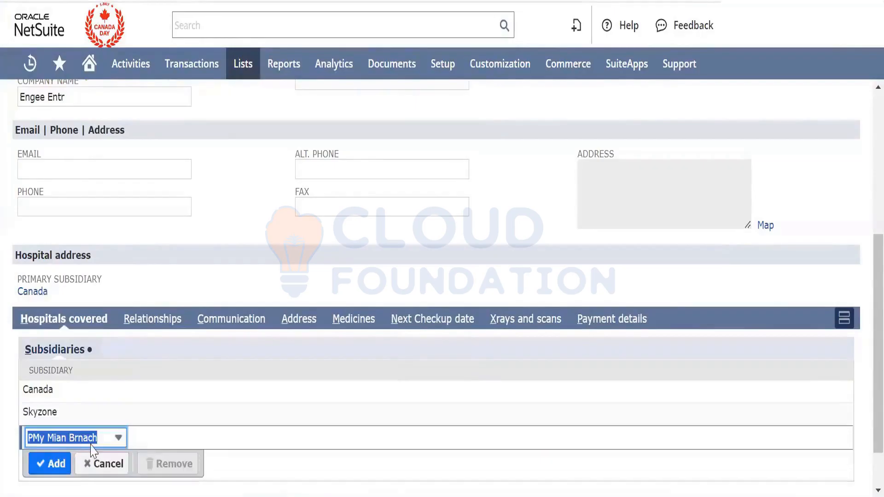
left_click(111, 442)
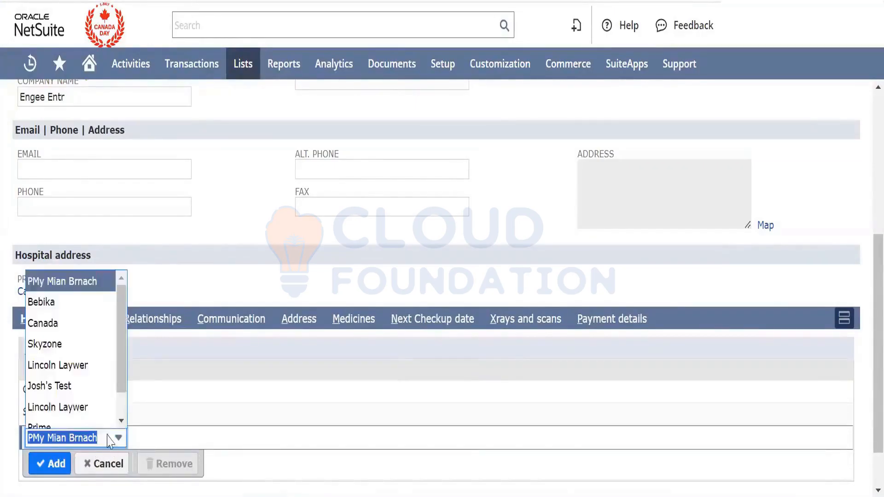
left_click(84, 390)
left_click(55, 464)
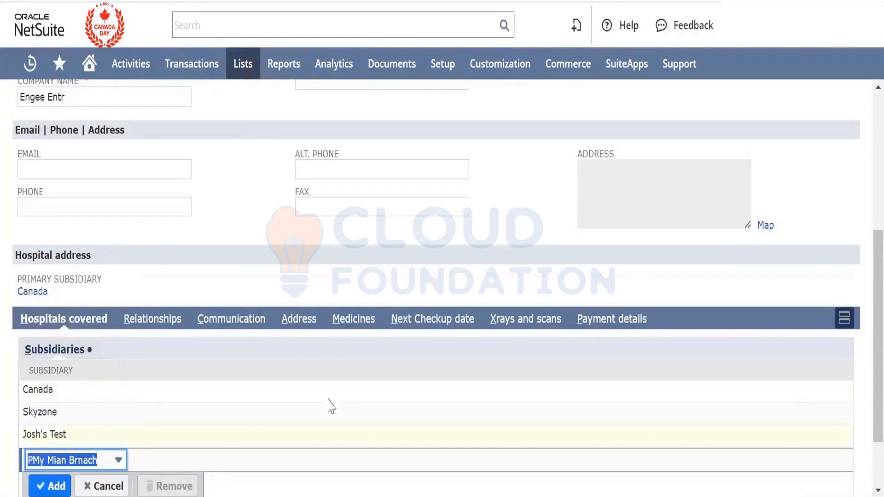
left_click(266, 237)
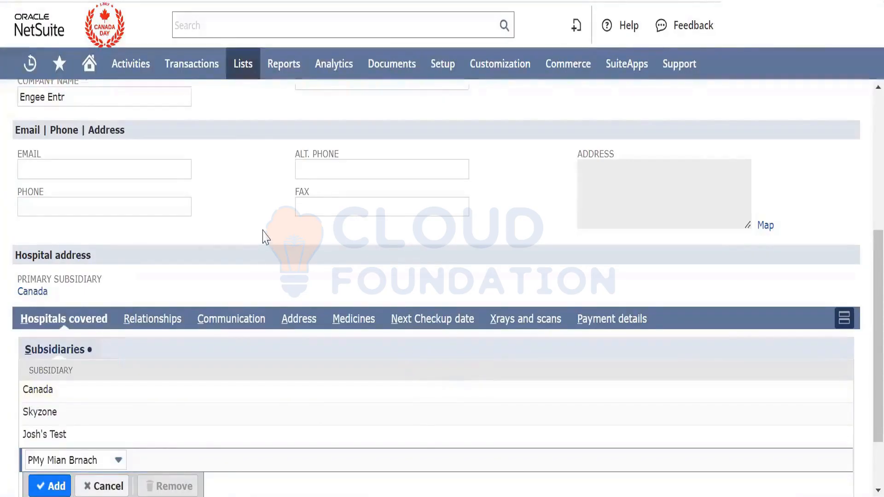
scroll(266, 238, "up", 5)
scroll(266, 237, "down", 4)
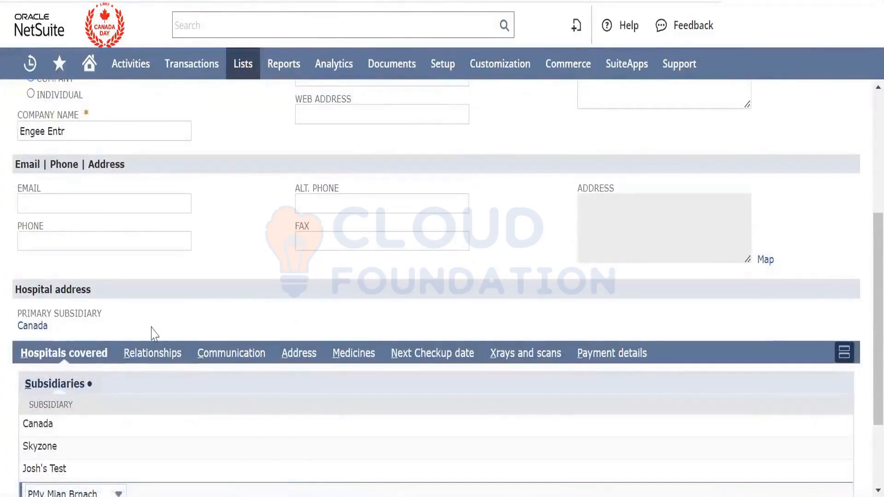
scroll(212, 311, "down", 1)
scroll(213, 312, "down", 1)
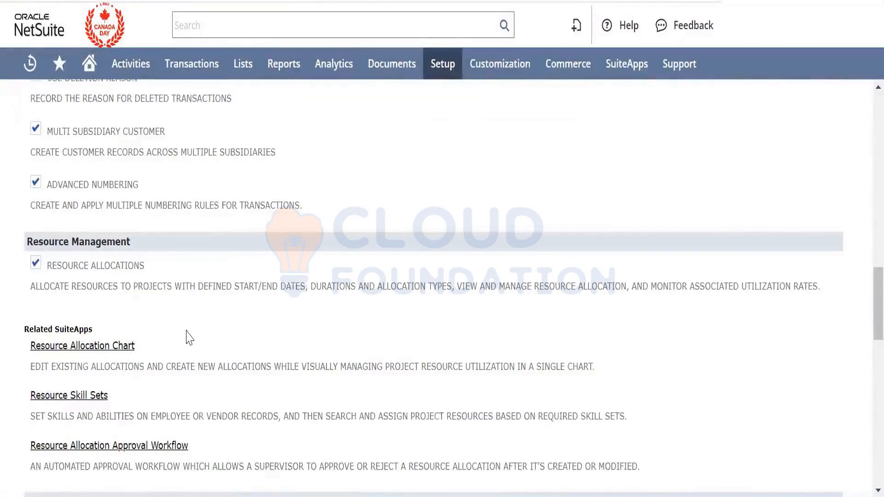
Open the company setup page Auto-Generated Numbers in a new browser tab and show its Document Numbers settings
scroll(188, 339, "down", 1)
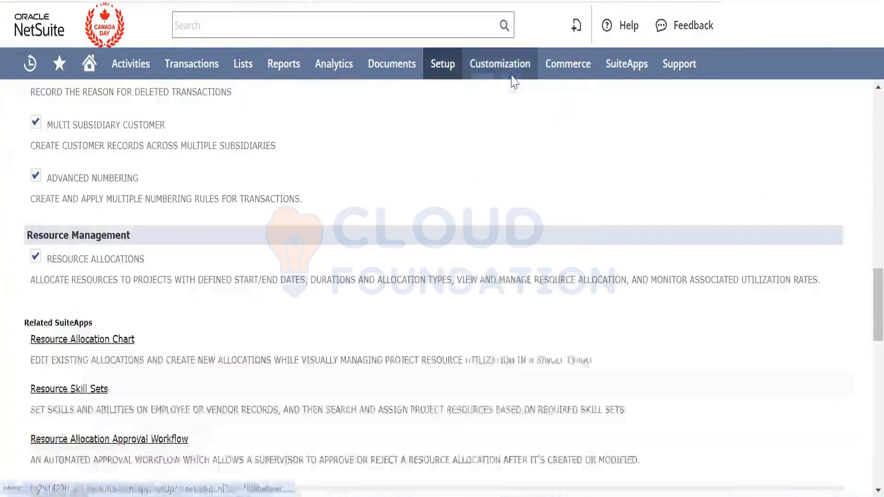
mouse_move(443, 65)
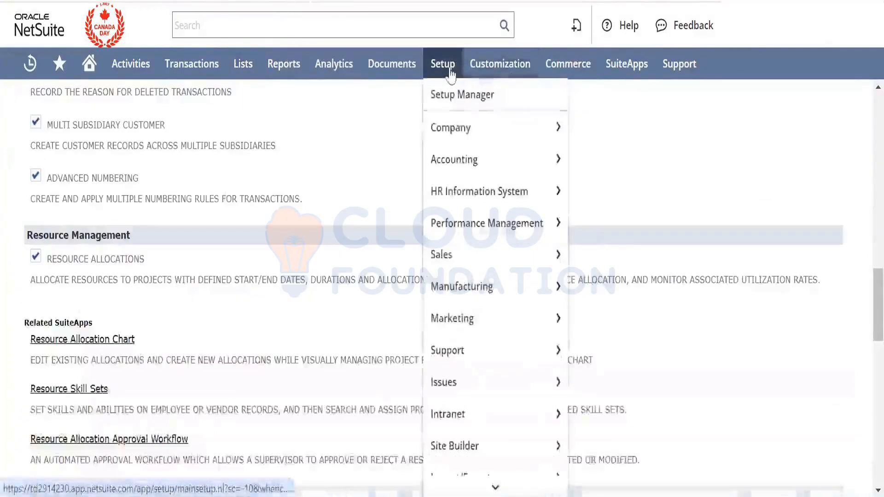
mouse_move(463, 131)
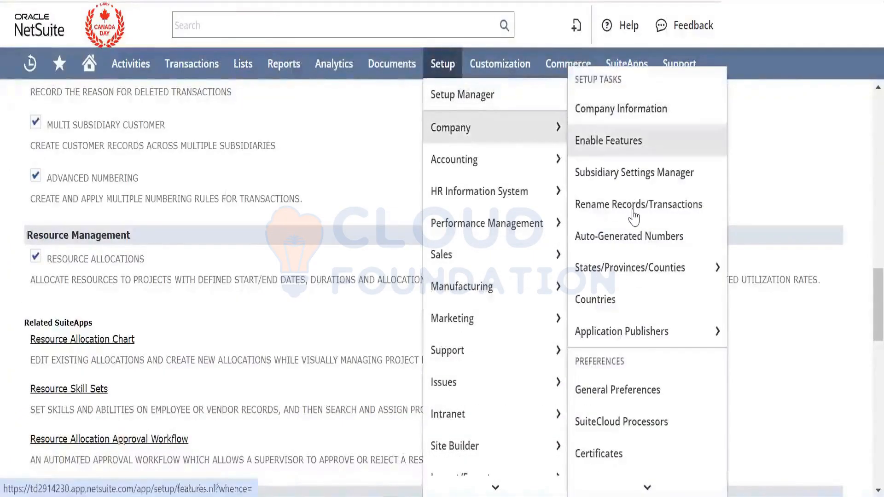
right_click(639, 235)
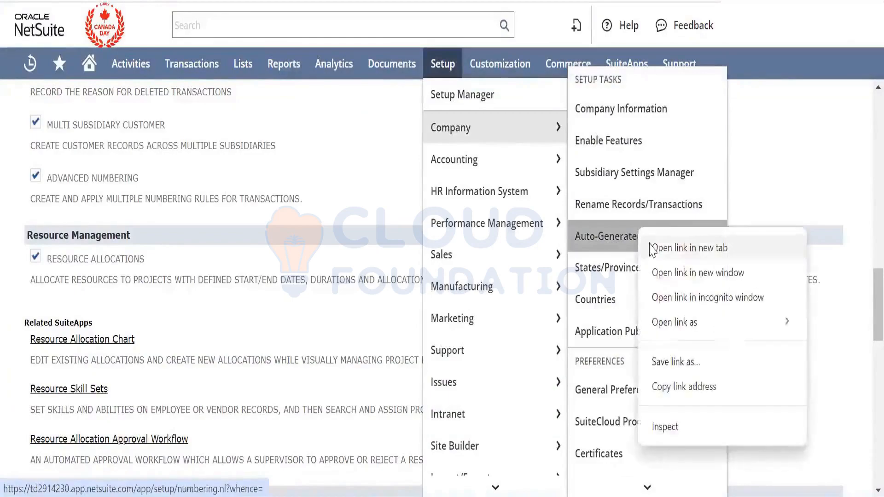
left_click(654, 241)
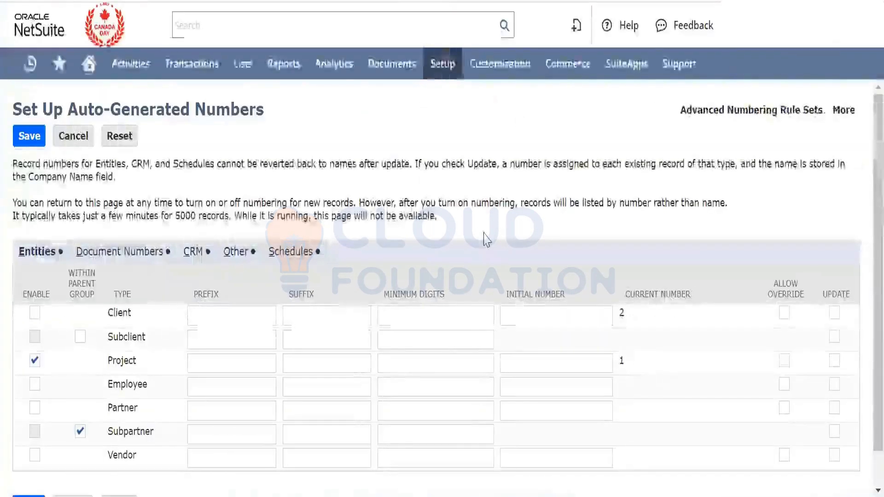
scroll(487, 239, "down", 1)
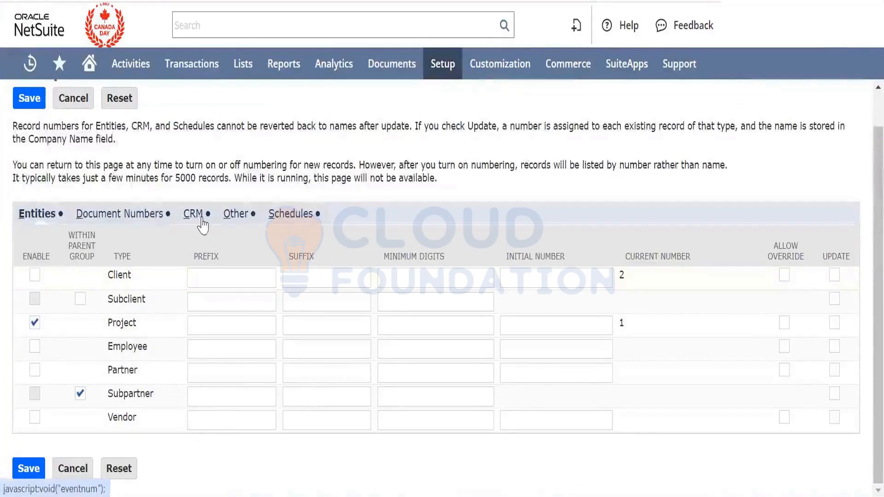
left_click(167, 220)
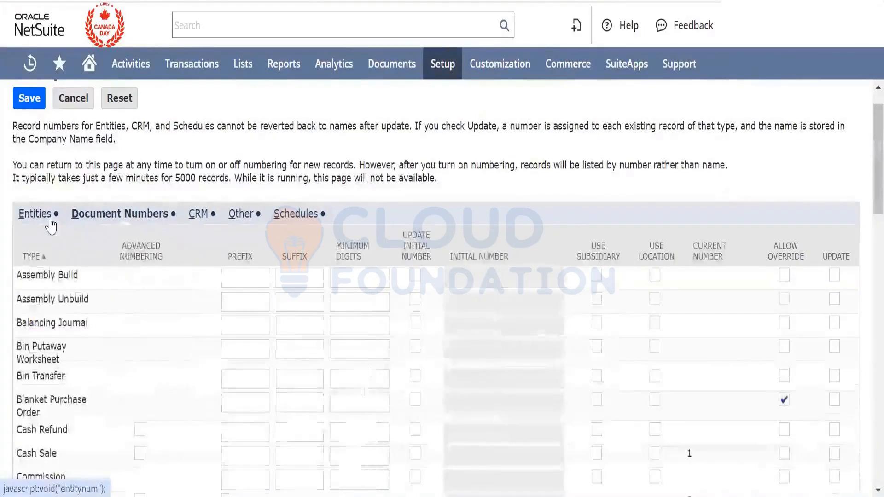
Show the Entities numbering settings on the Auto-Generated Numbers page
left_click(50, 226)
left_click(215, 276)
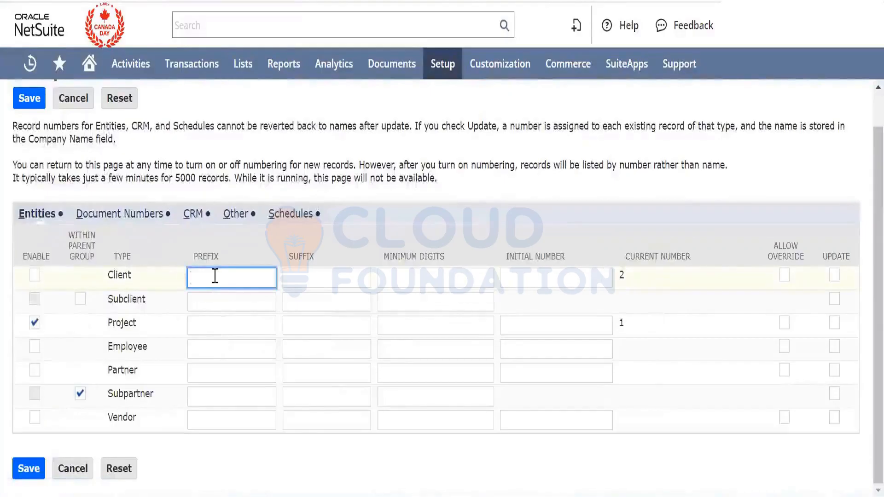
type("CL")
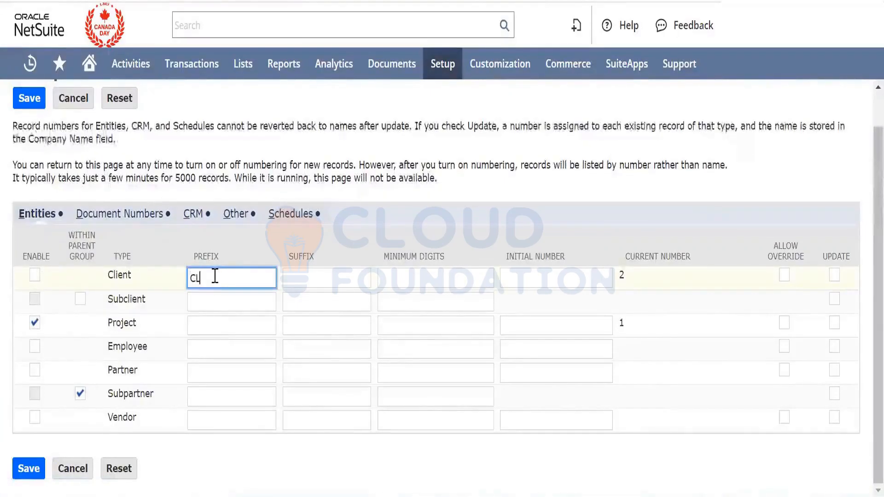
key("BackSpace")
key("BackSpace")
key("Tab")
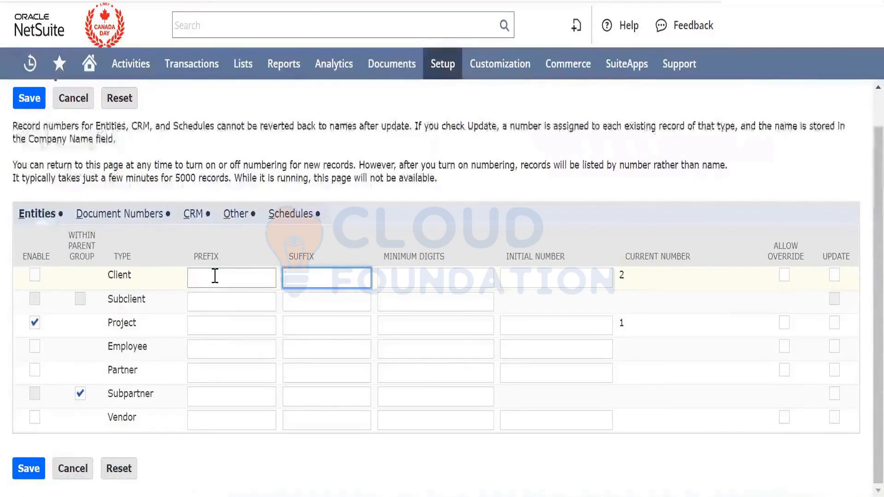
key("Tab")
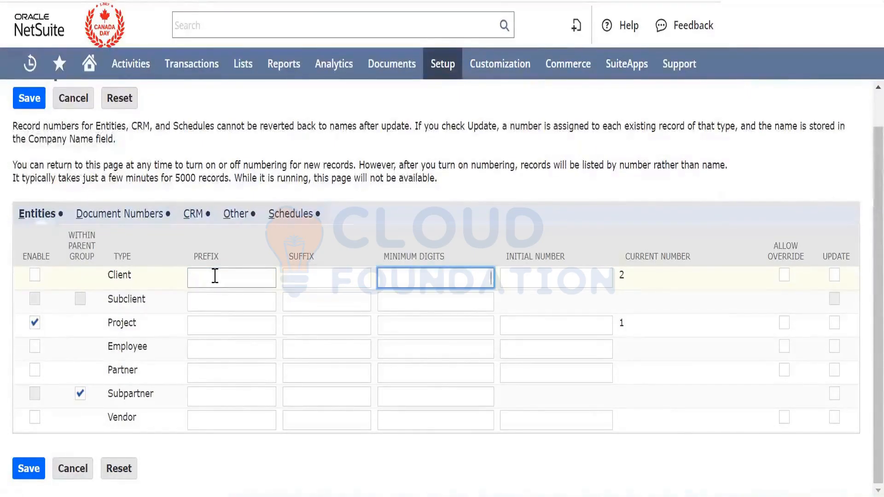
Enable auto-numbering for the Client type with prefix CL, suffix NT and a minimum of 10 digits
left_click(39, 276)
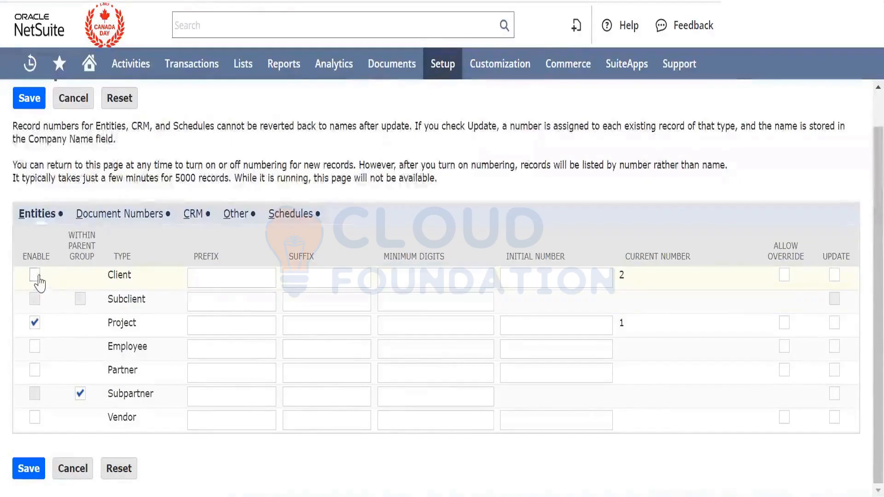
left_click(34, 275)
left_click(236, 277)
type("CL")
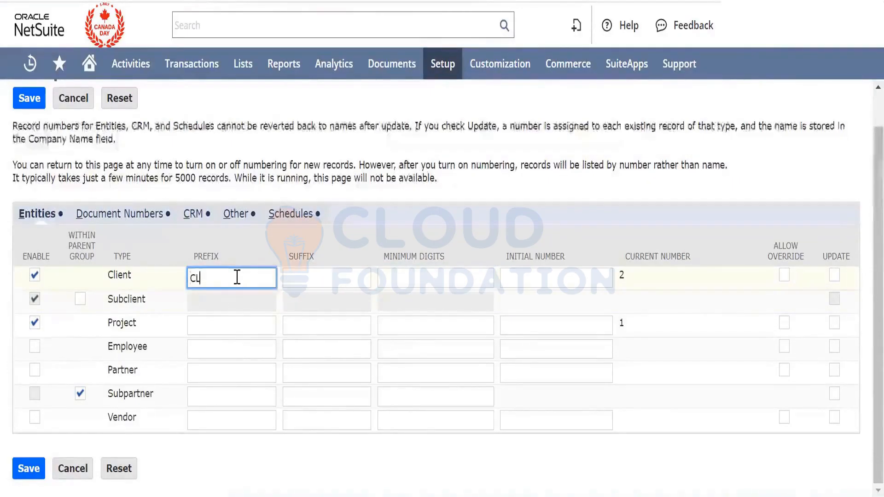
key("Tab")
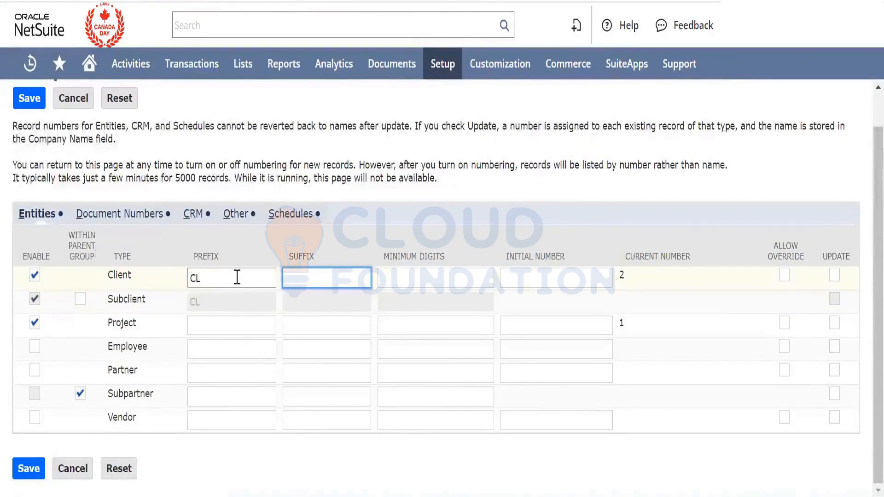
type("NT")
key("Tab")
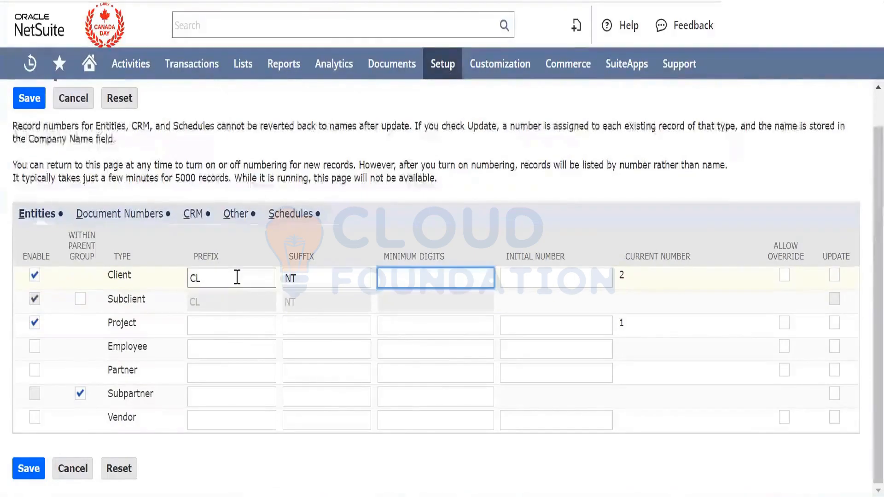
type("10")
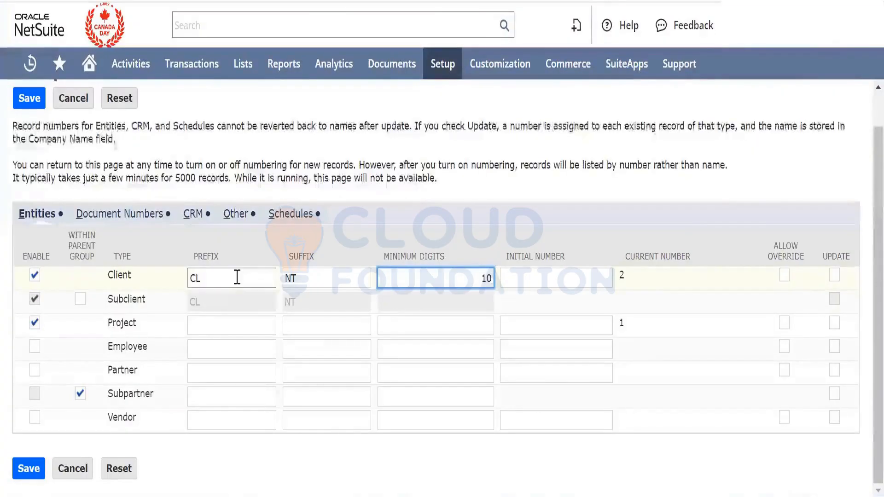
key("Tab")
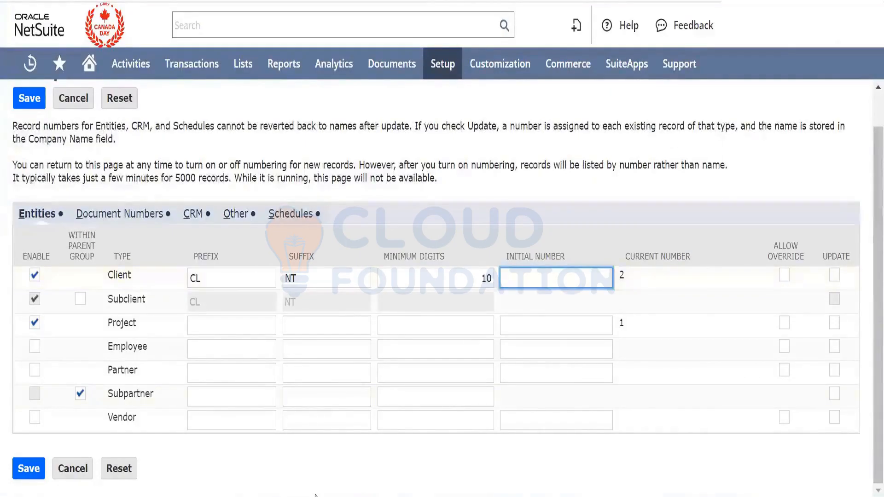
Switch to a new Notepad window and place it just below the Client row so the numbering settings stay readable
key("super")
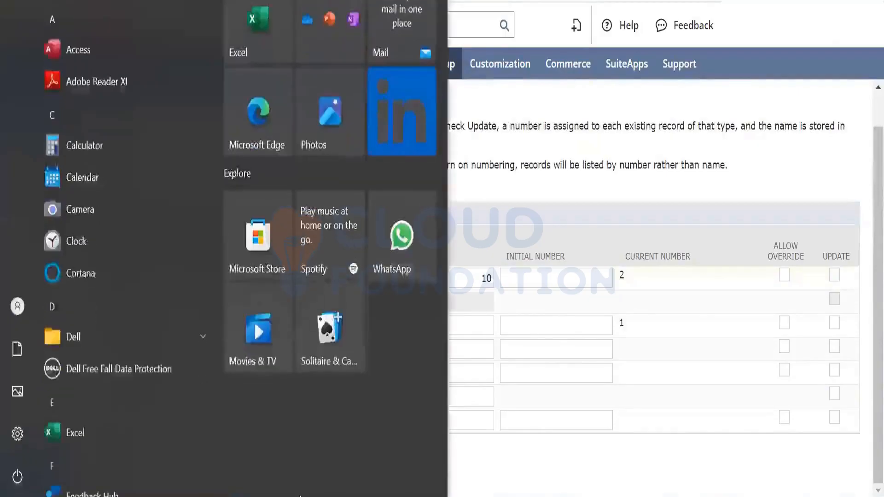
key("super")
type("note")
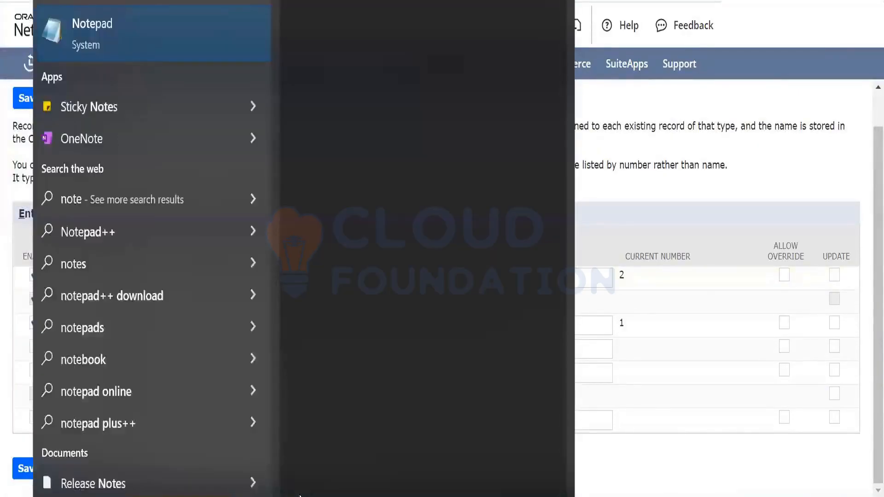
key("Return")
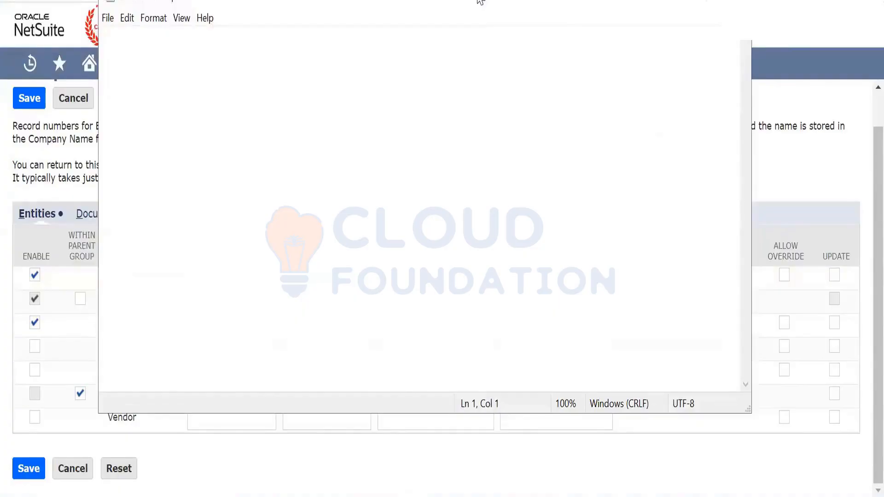
left_click_drag(480, 1, 448, 308)
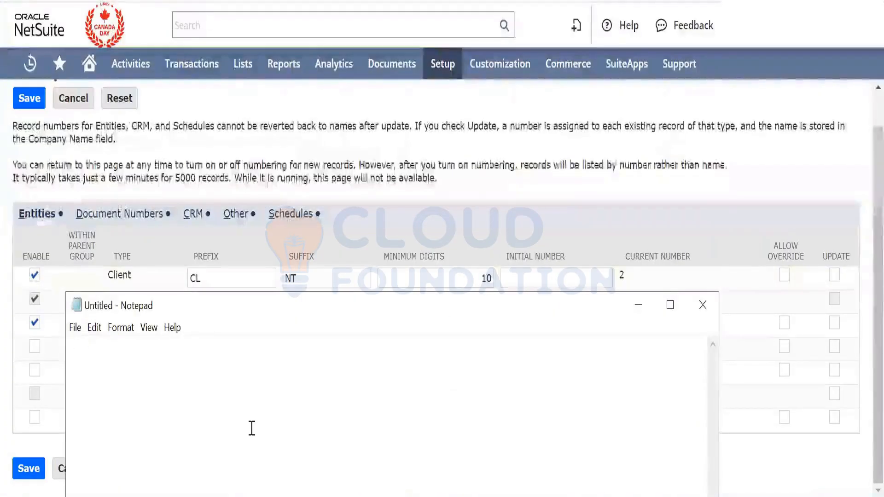
Write the sample client number CL000003NT in the blank note
type("CL")
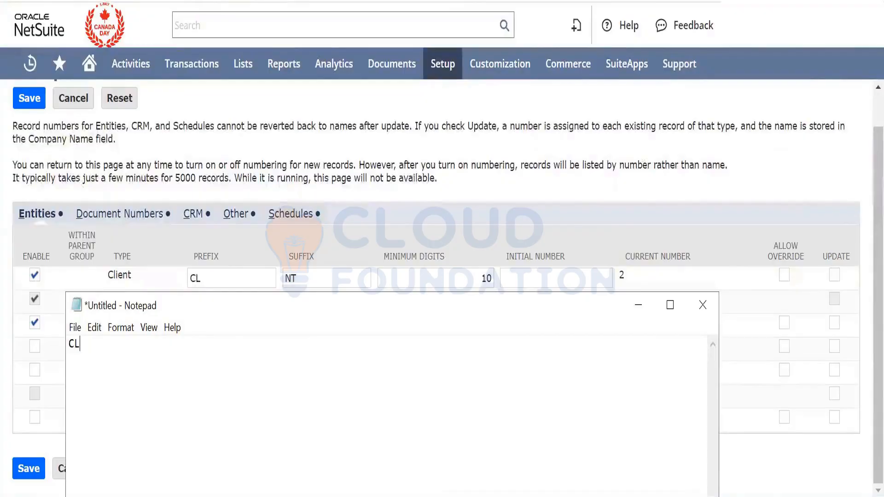
type("0000")
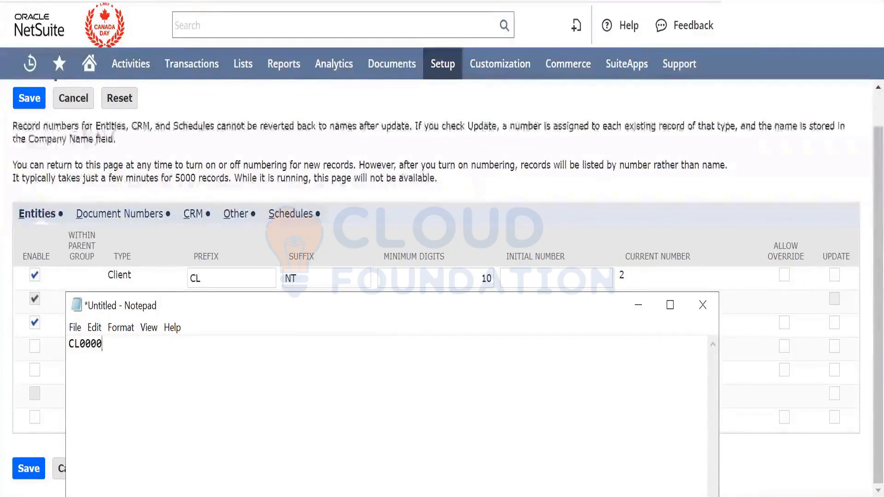
type("00")
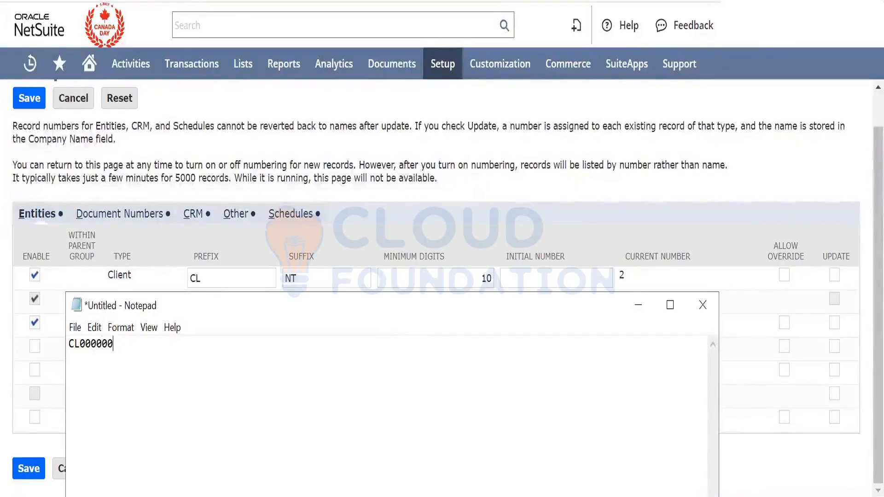
key("BackSpace")
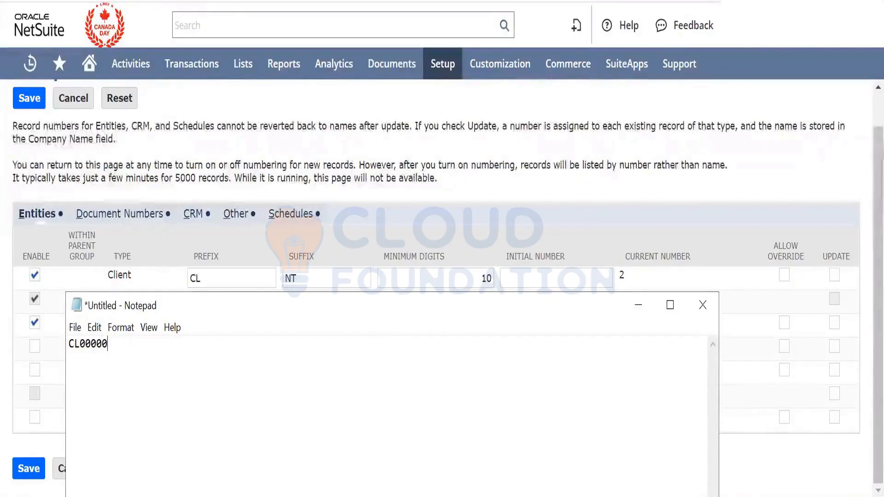
type("3NT")
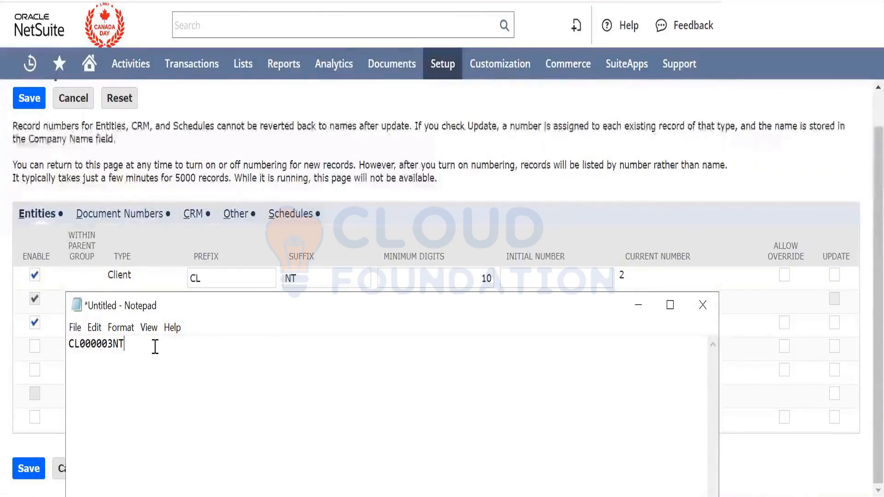
Count the last digit of the sample number up through 4, 5, 6 and 7 to 8, giving CL000008NT
key("Left")
key("Left")
key("BackSpace")
type("4")
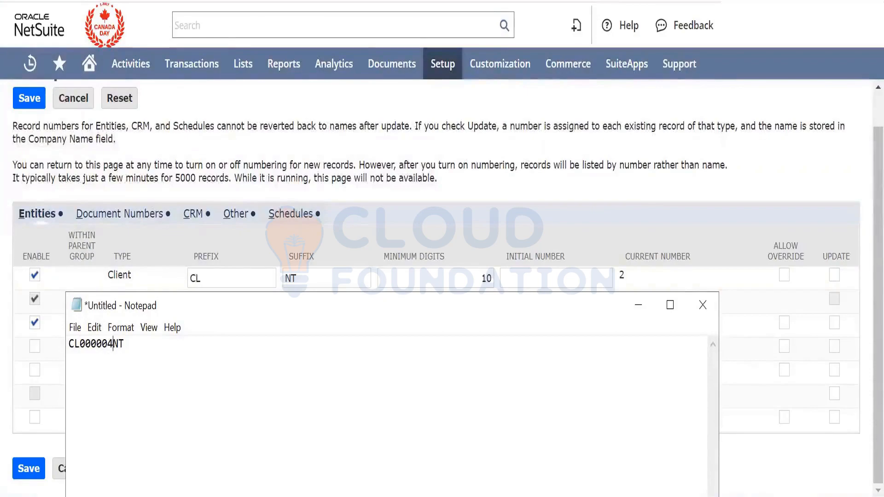
key("BackSpace")
type("5")
key("BackSpace")
type("6")
key("BackSpace")
type("7")
key("BackSpace")
type("8")
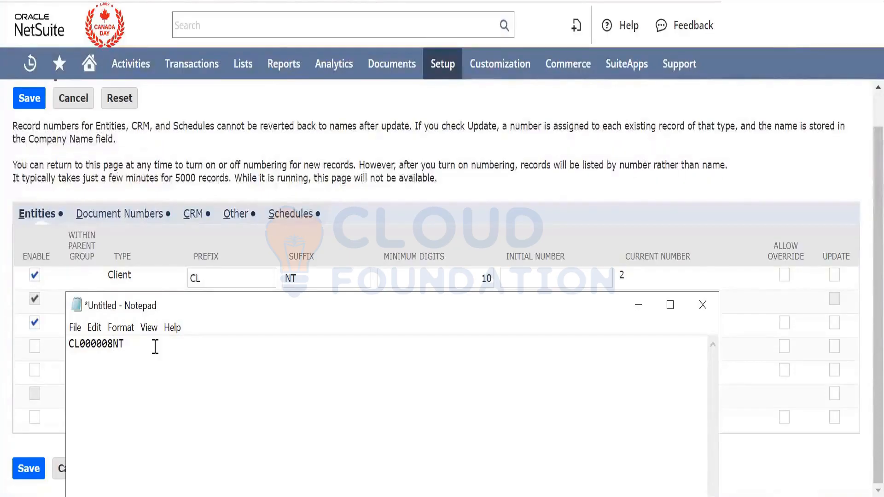
Switch back to NetSuite and allow override for the Client numbering
key("alt+Tab")
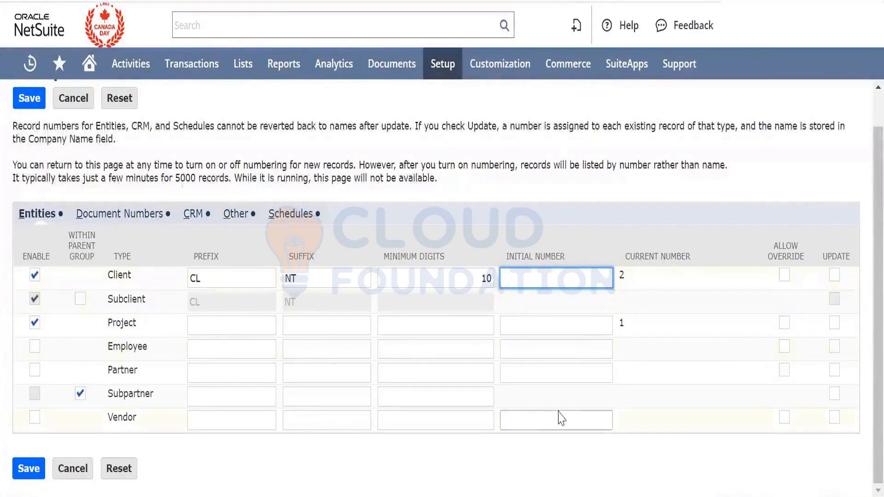
key("alt+Tab")
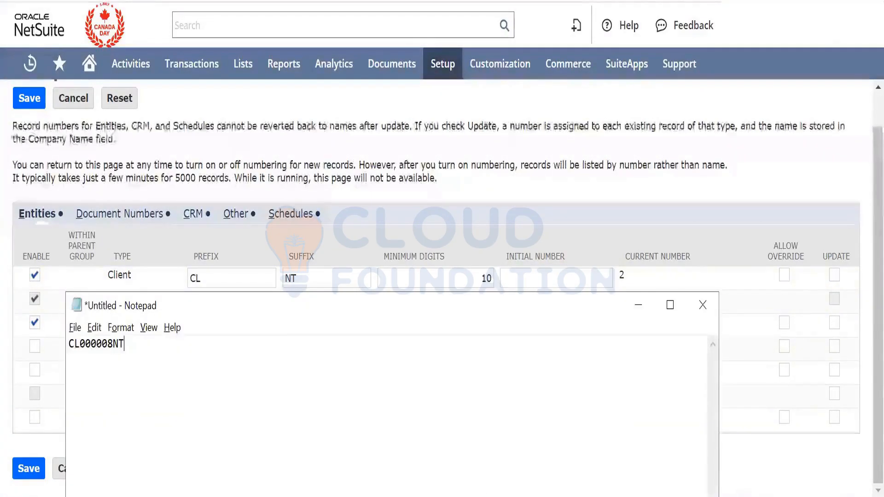
left_click(784, 276)
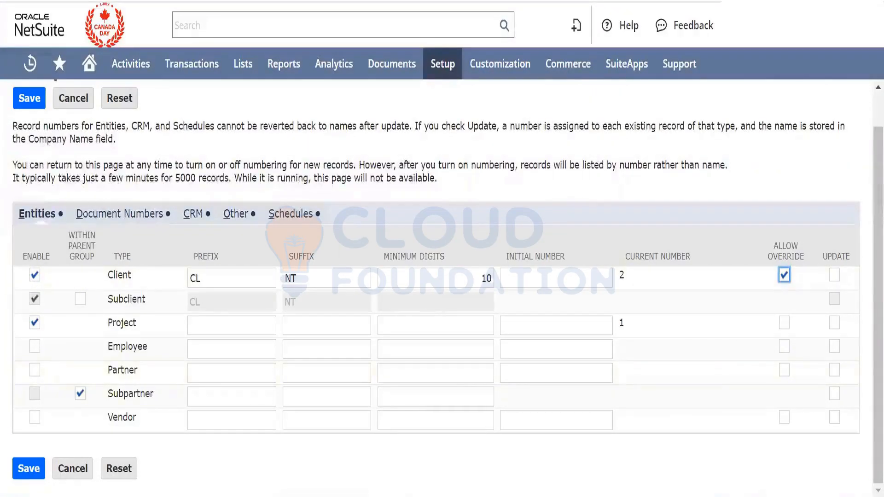
Switch to Notepad and change the sample client number to CL0006564NT to illustrate a manually overridden number
key("alt+Tab")
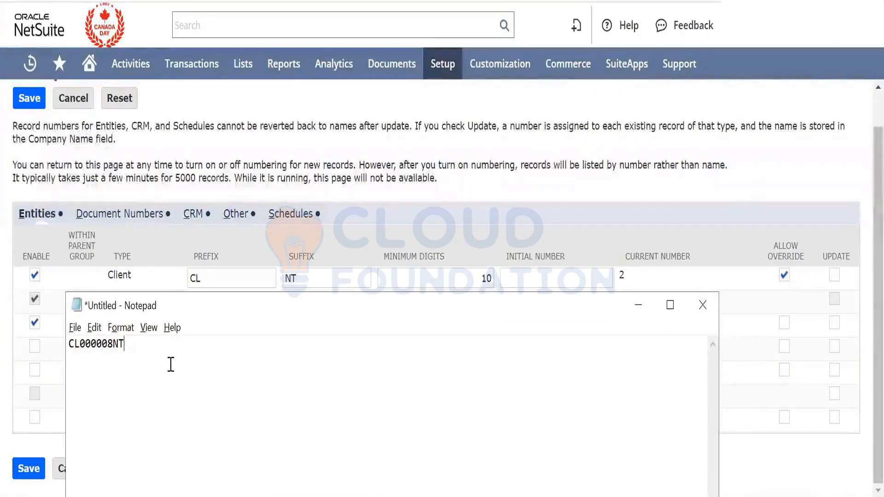
key("Left")
key("Left")
key("BackSpace")
type("3")
key("shift+Left")
key("shift+Left")
key("shift+Left")
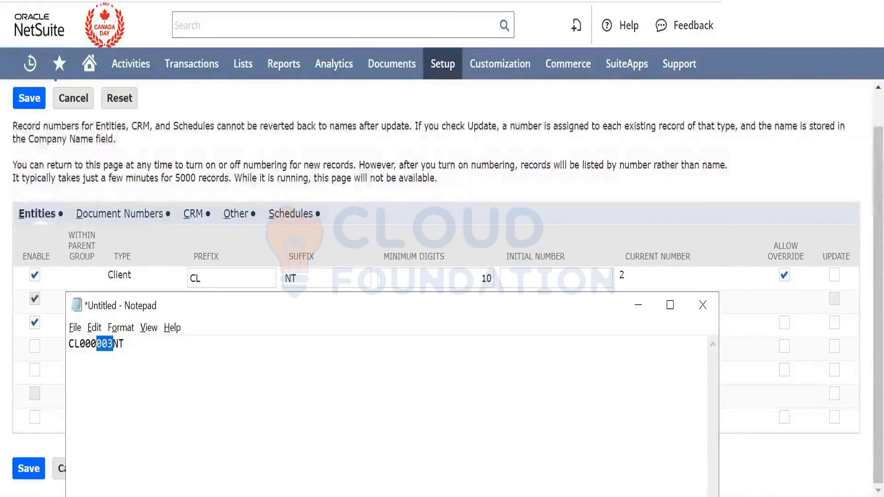
type("6564")
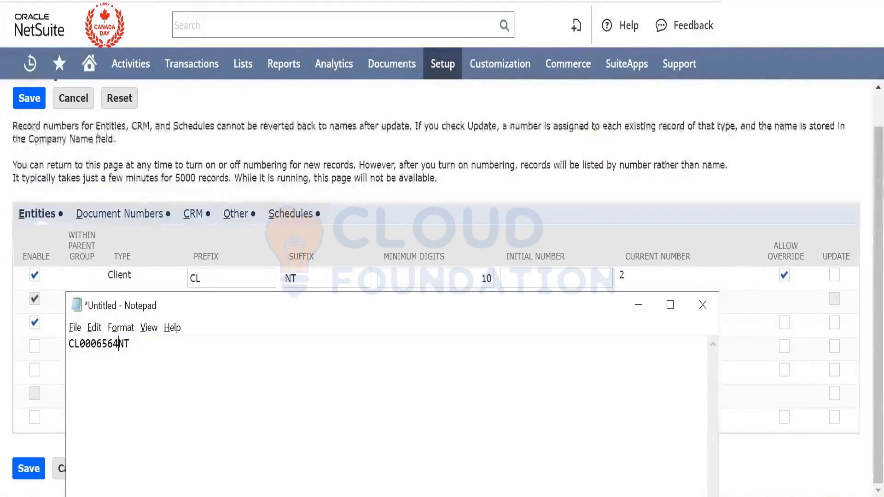
left_click(130, 344)
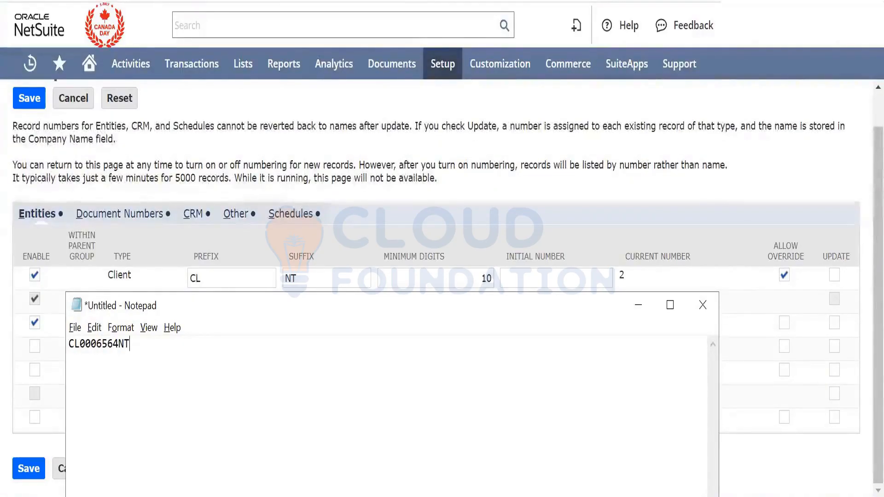
Switch back to NetSuite and set the Client initial number to 1000
key("alt+Tab")
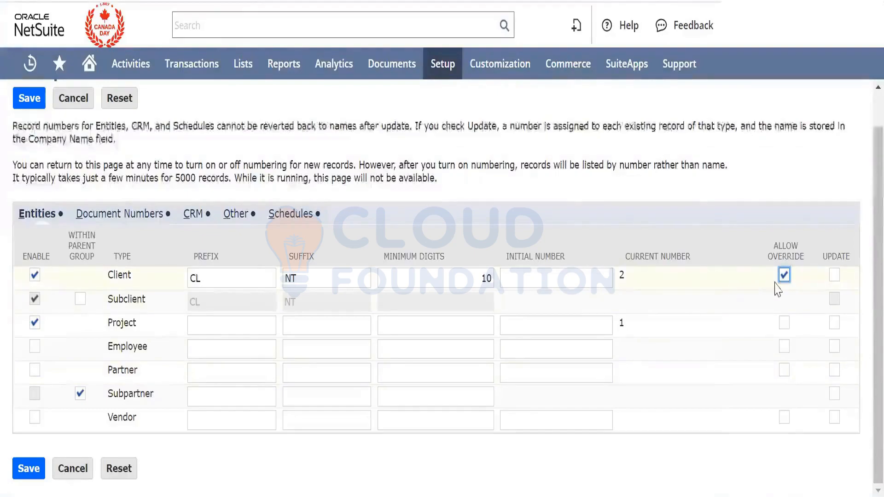
left_click(558, 280)
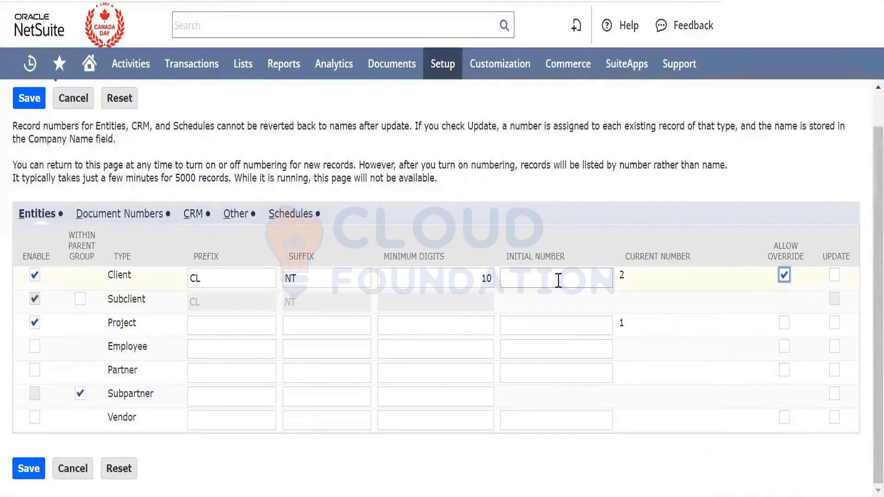
left_click(558, 280)
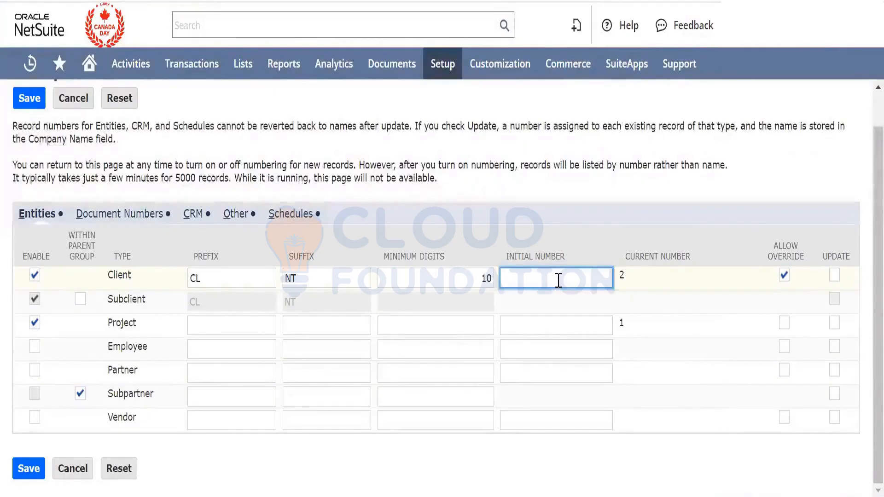
type("1000")
key("Tab")
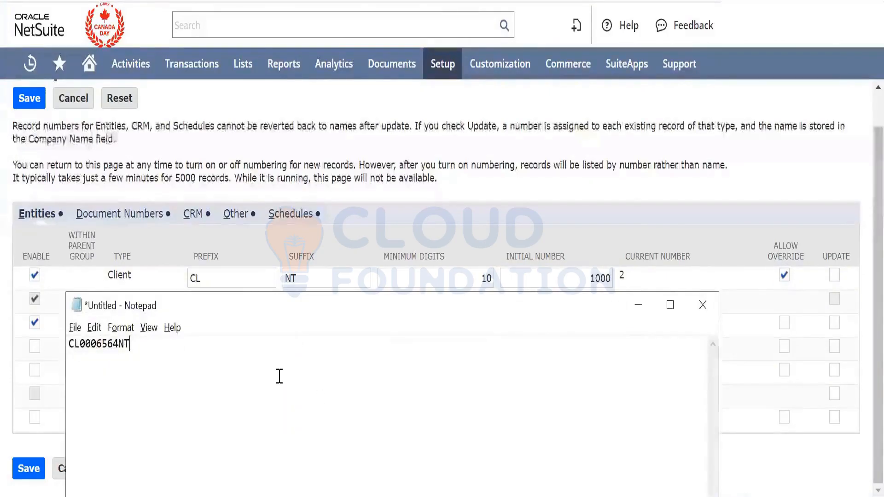
Replace the digits 6564 in the Notepad sample number with 1003, making it CL0001003NT
key("shift+Left")
key("shift+Left")
key("shift+Left")
key("shift+Left")
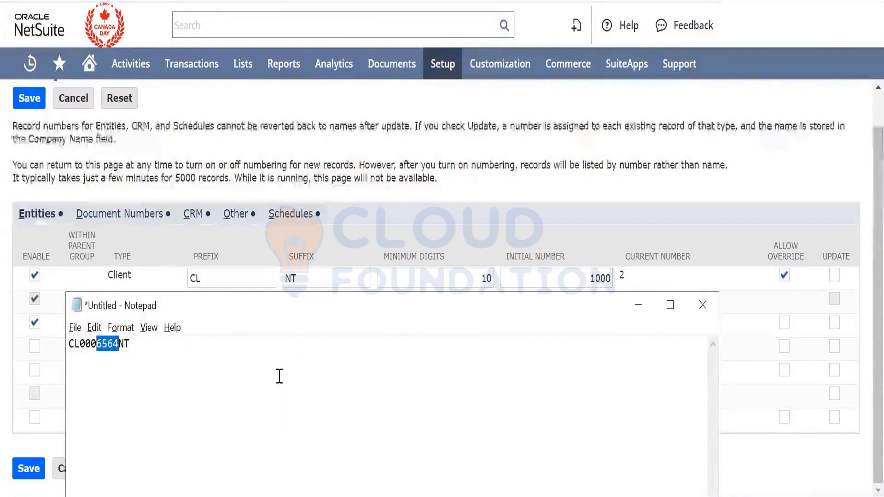
type("100")
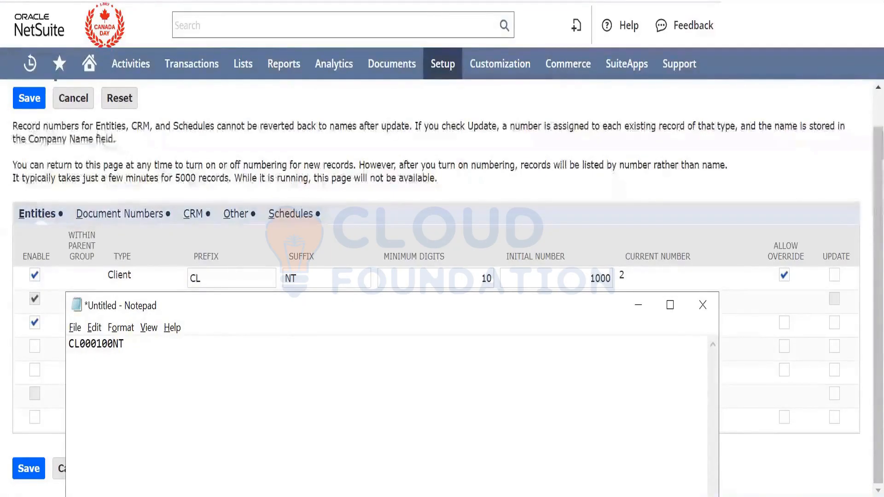
type("3")
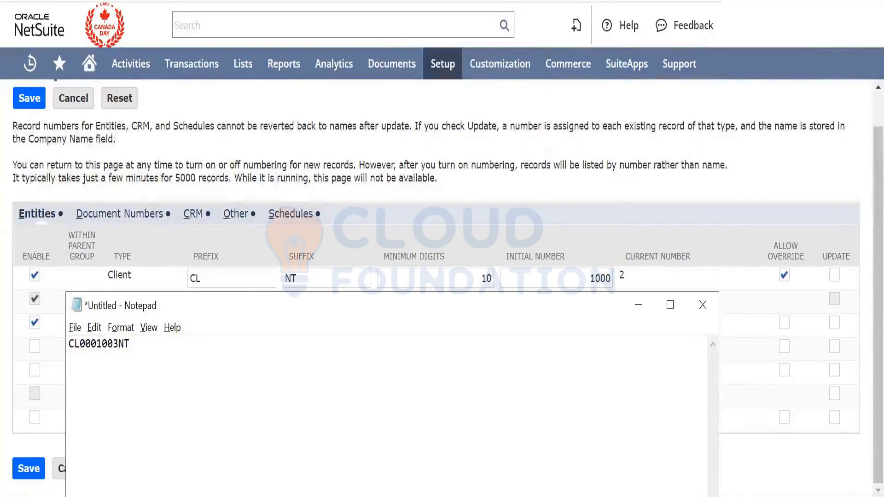
Switch back to NetSuite, turn on Update for the Client numbering and open the document numbering settings
left_click(129, 343)
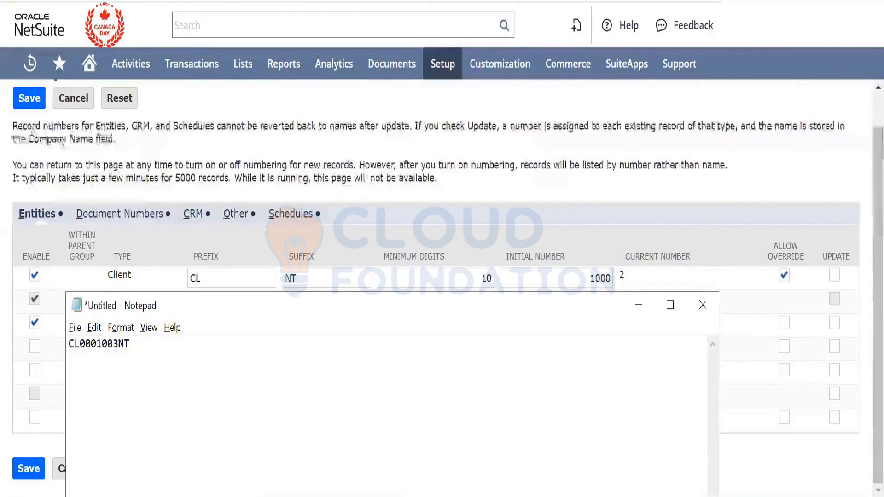
left_click(113, 344)
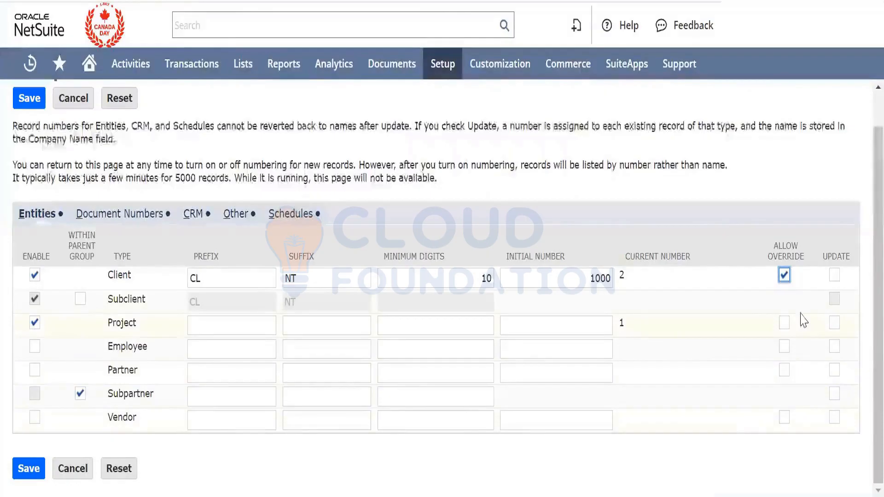
left_click(834, 276)
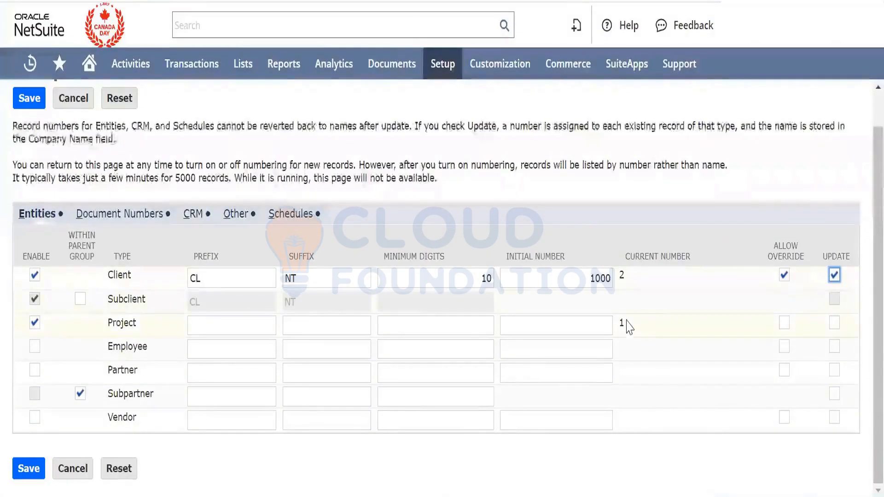
left_click_drag(582, 278, 638, 291)
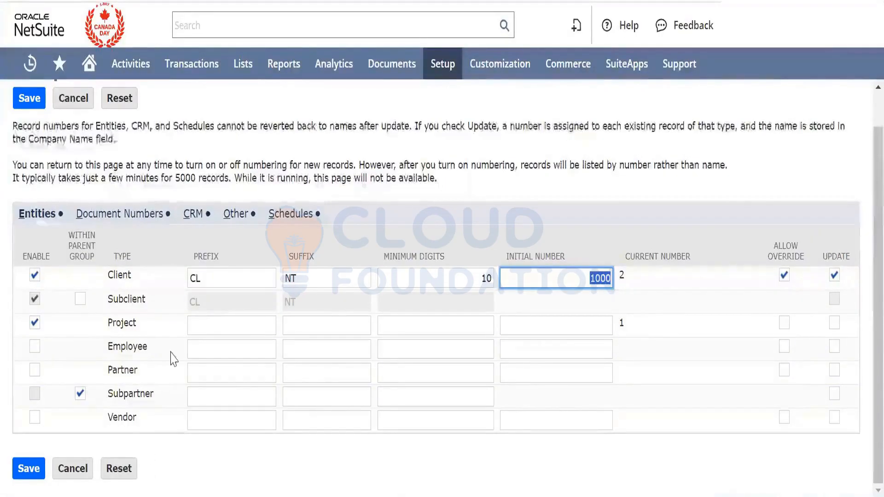
left_click(143, 221)
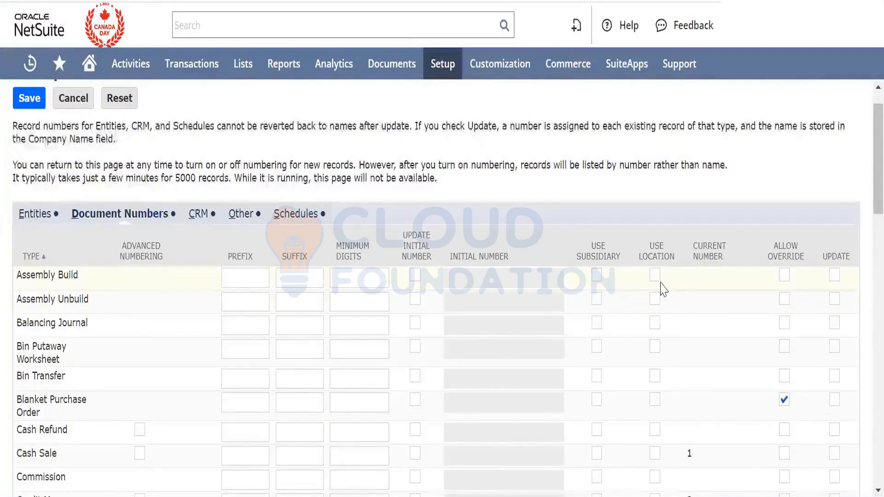
Try Use Subsidiary and then Use Location for Assembly Build, clearing each option again
left_click(596, 275)
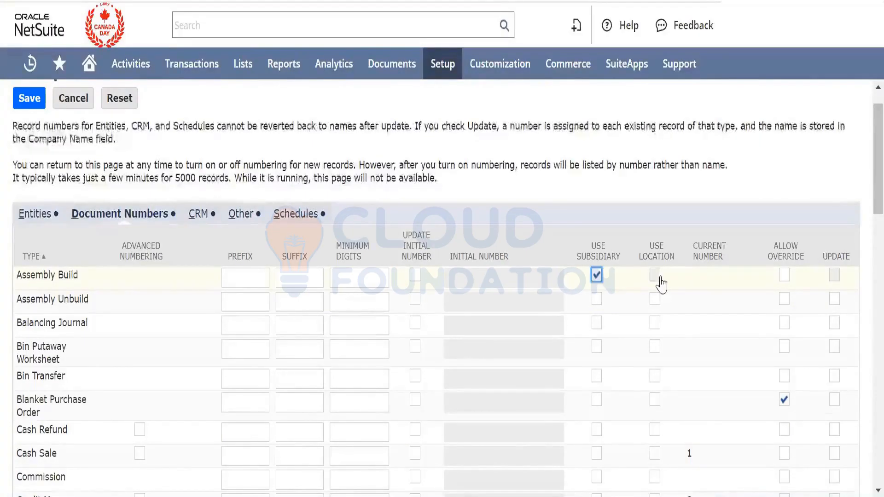
left_click(597, 276)
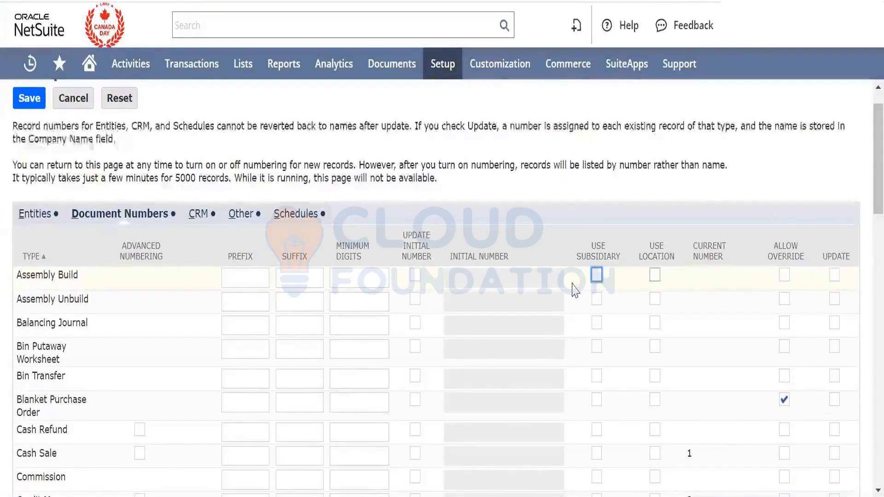
left_click(655, 276)
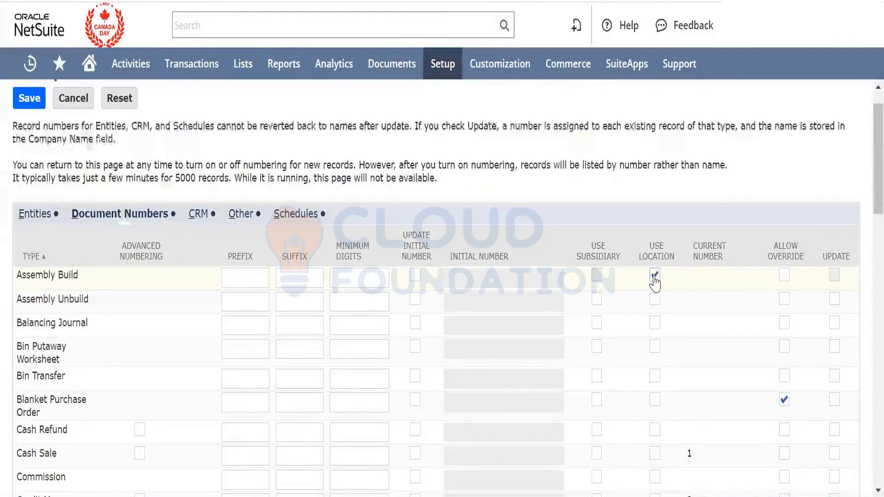
left_click(655, 276)
Open the company's Subsidiaries list in a new browser tab
mouse_move(443, 64)
mouse_move(467, 146)
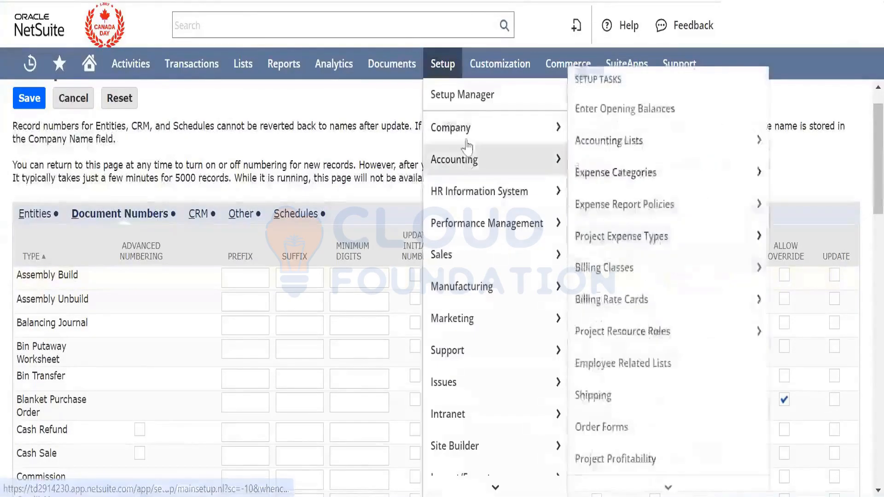
mouse_move(468, 132)
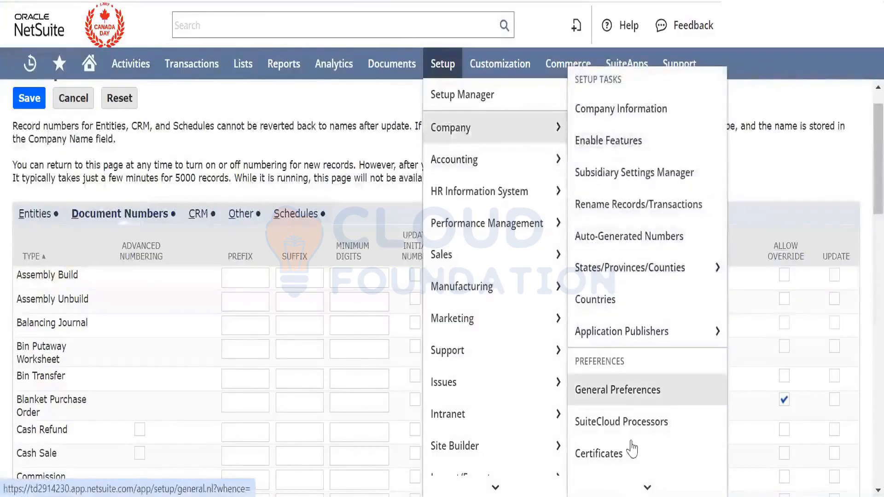
mouse_move(637, 487)
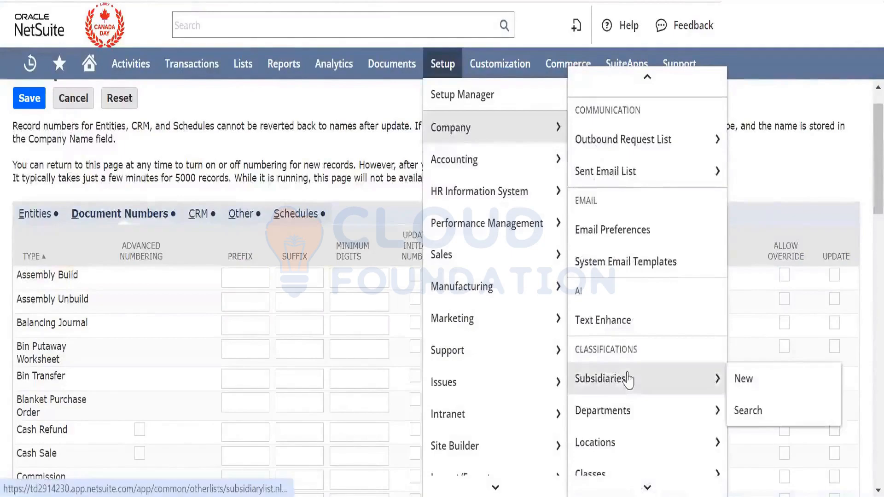
right_click(628, 379)
left_click(686, 172)
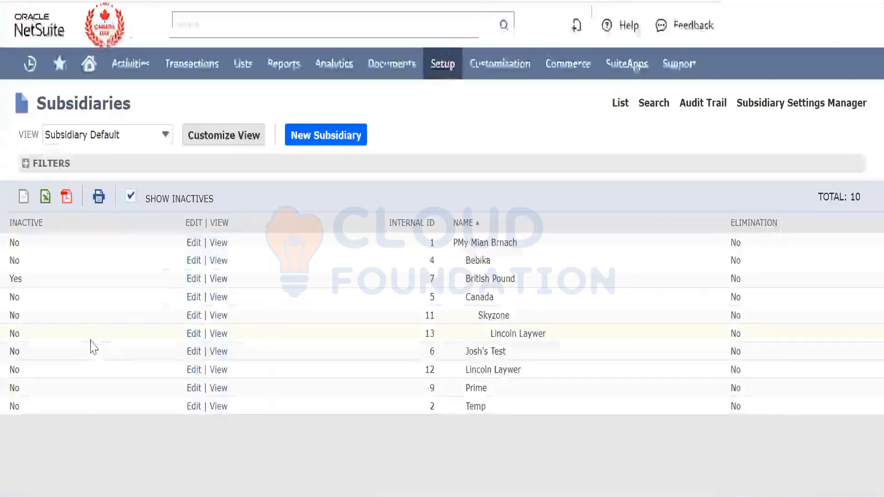
Open the British Pound subsidiary for editing and set its document number prefix to BP
left_click(194, 280)
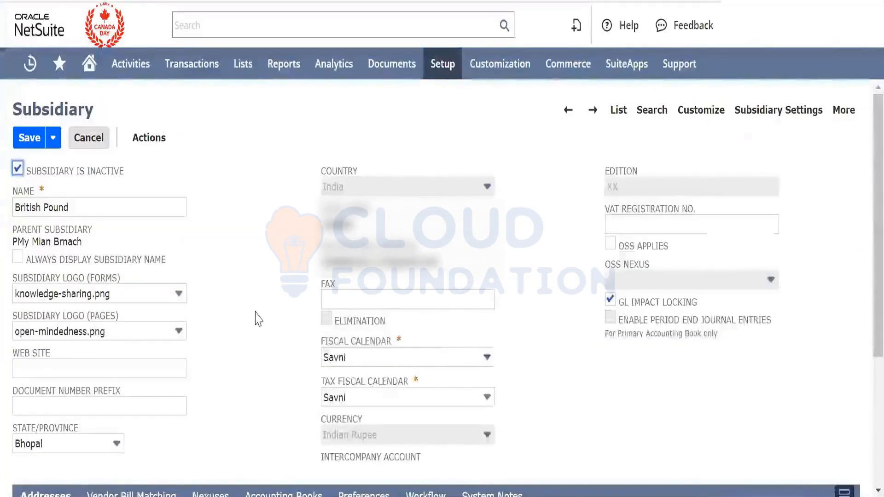
scroll(256, 316, "down", 2)
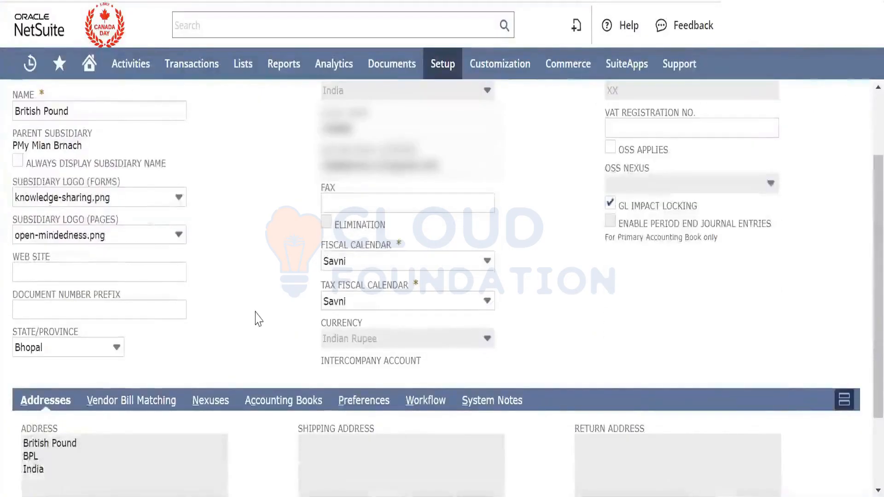
left_click(172, 311)
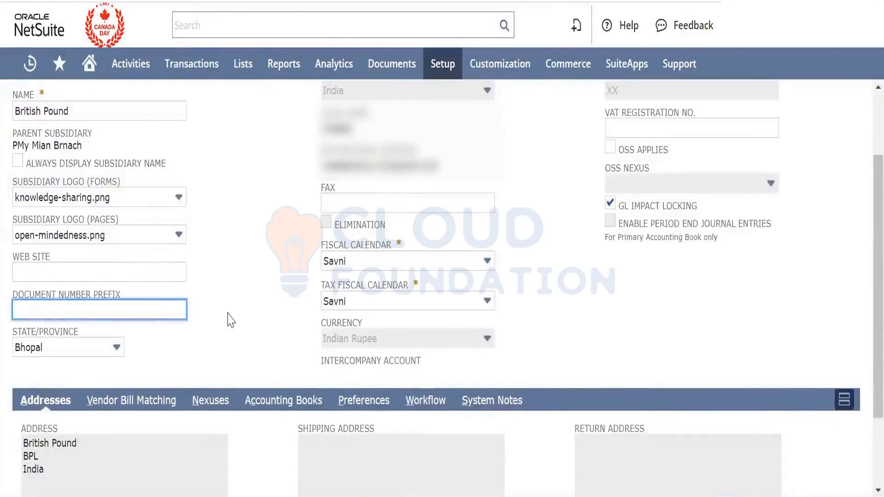
scroll(230, 320, "up", 2)
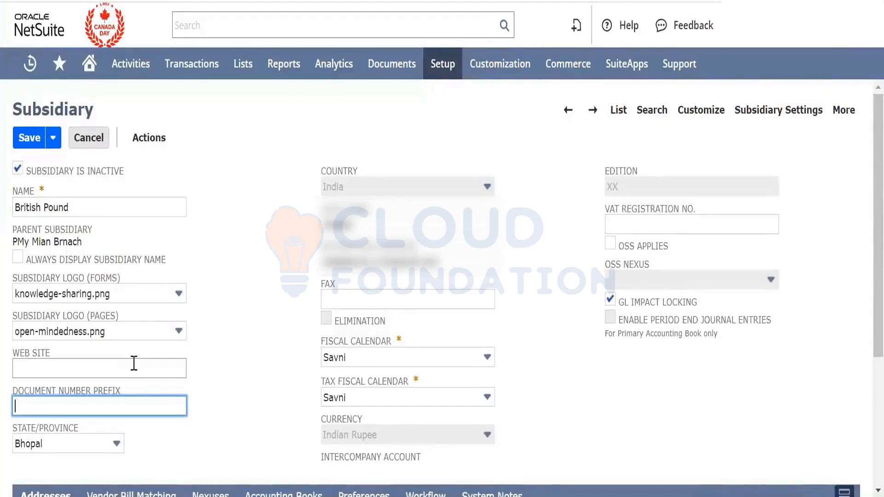
type("BP")
Switch to Notepad and add BP in front of the sample number, making it BPCL0001003NT
key("alt+Tab")
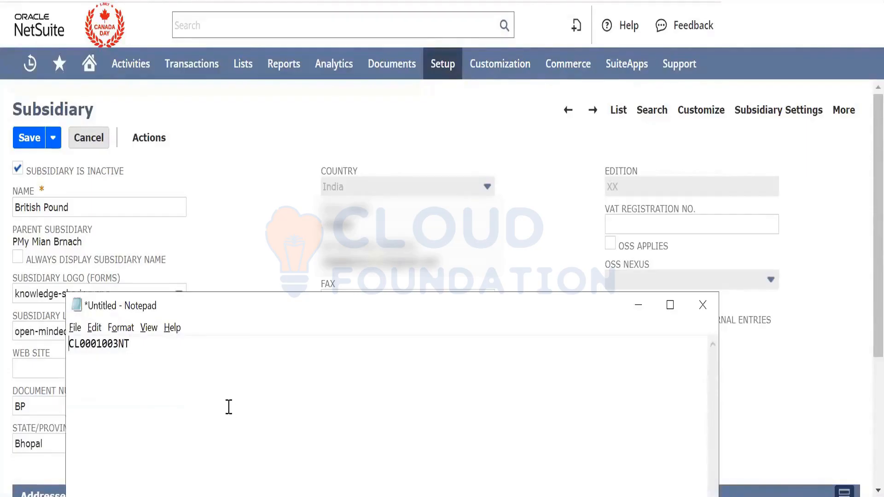
key("Home")
type("BP")
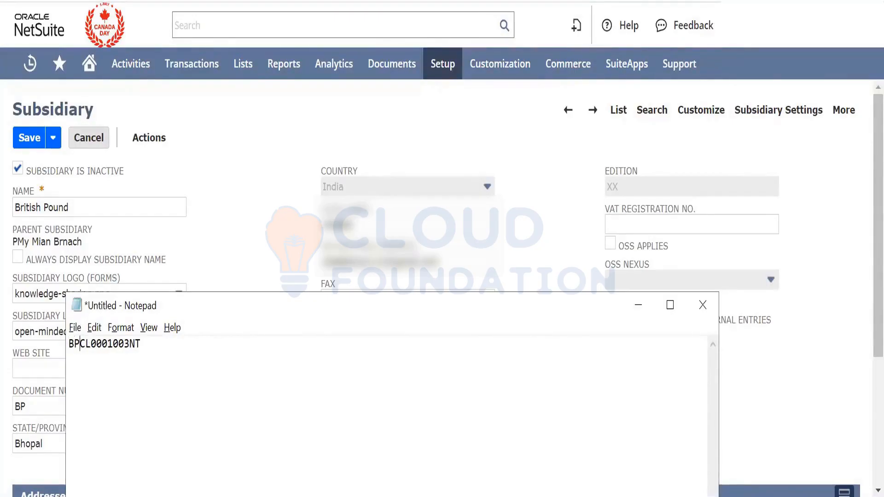
Return to NetSuite's document numbering settings and try Use Subsidiary for Assembly Build before enabling Use Location instead
key("alt+Tab")
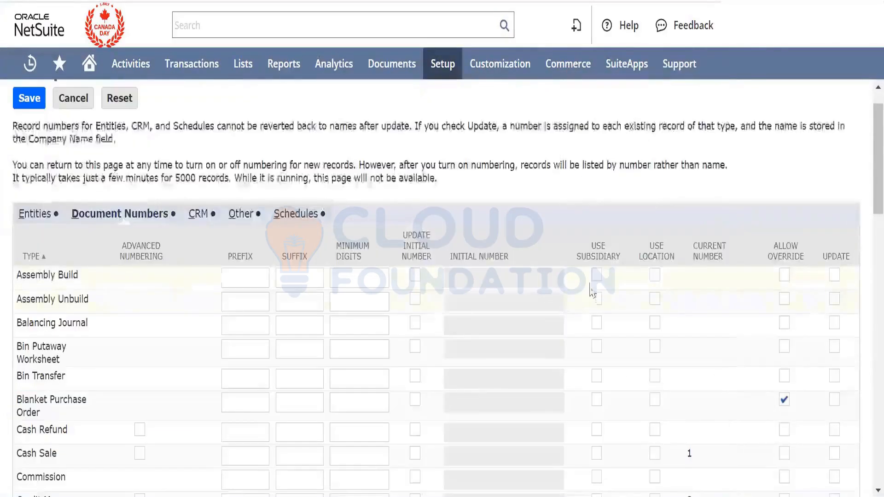
left_click(596, 277)
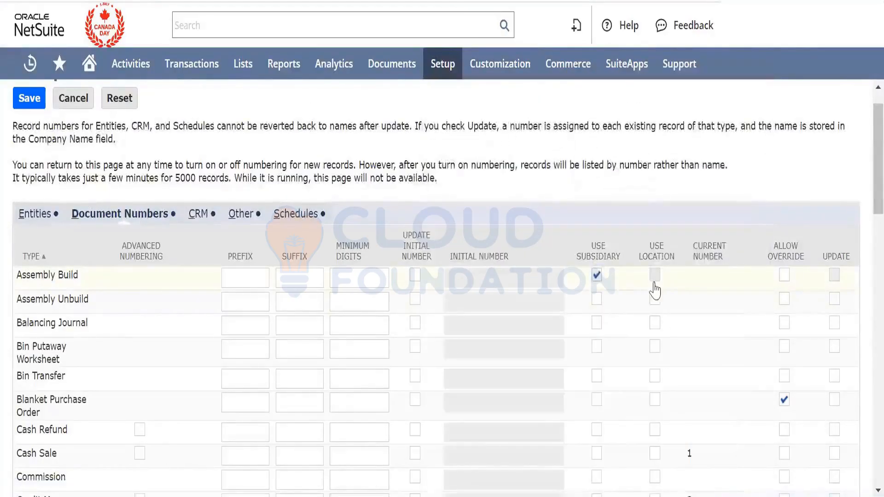
left_click(597, 276)
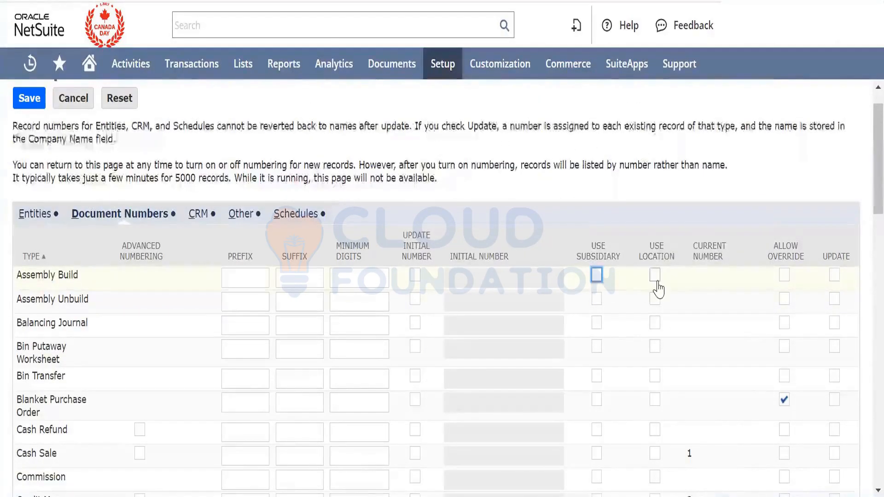
left_click(655, 276)
Open the form for a new location in a separate browser tab from the company classifications
mouse_move(449, 62)
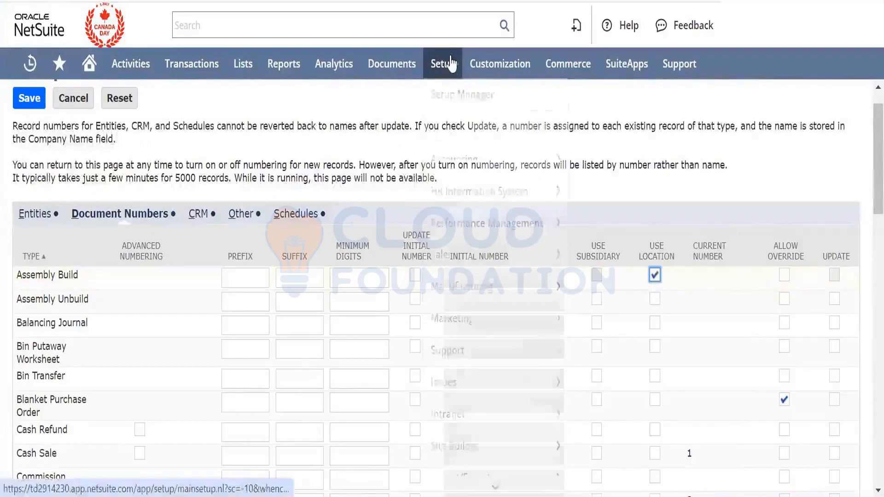
mouse_move(529, 129)
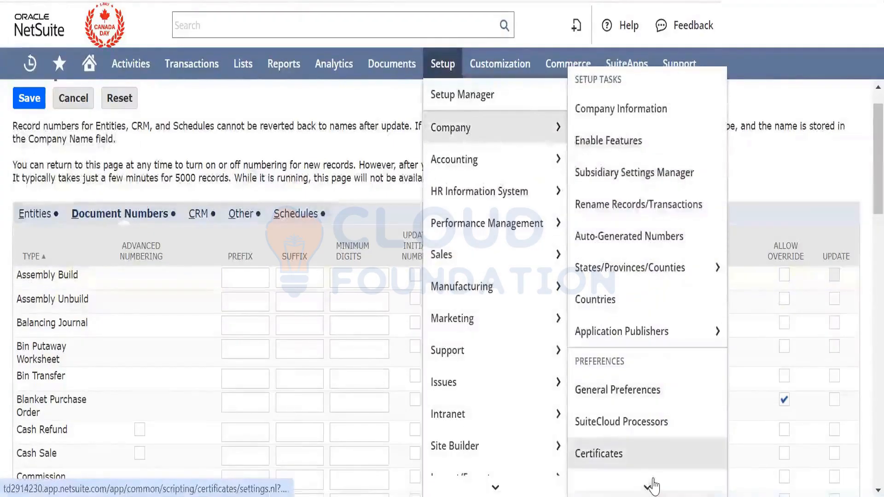
mouse_move(651, 485)
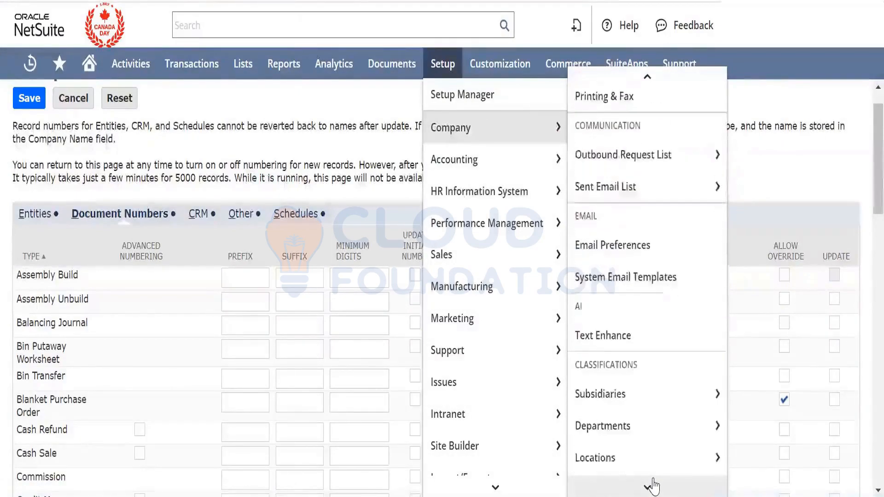
mouse_move(625, 388)
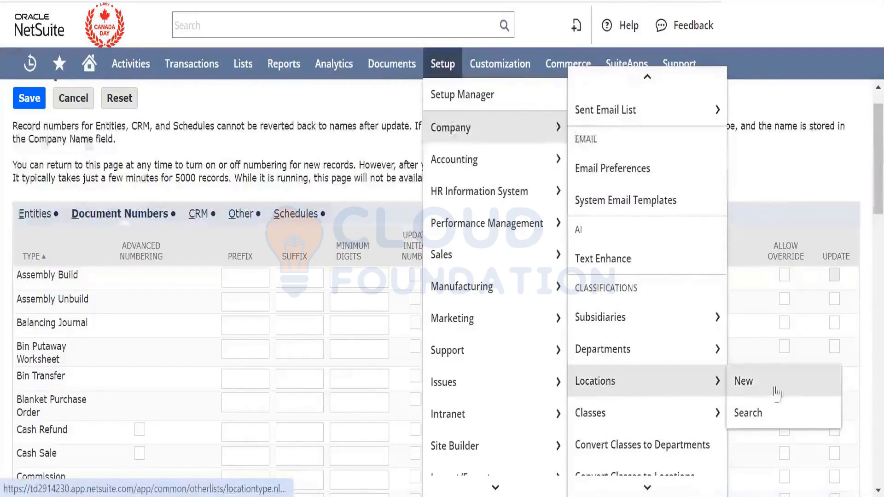
right_click(774, 390)
left_click(690, 192)
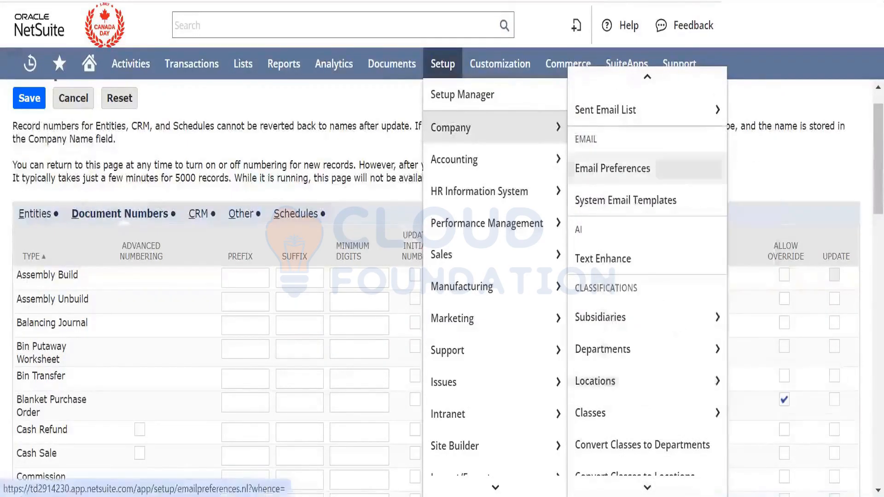
Review the British Pound subsidiary's document number prefix and return to the document numbering settings
key("ctrl+Tab")
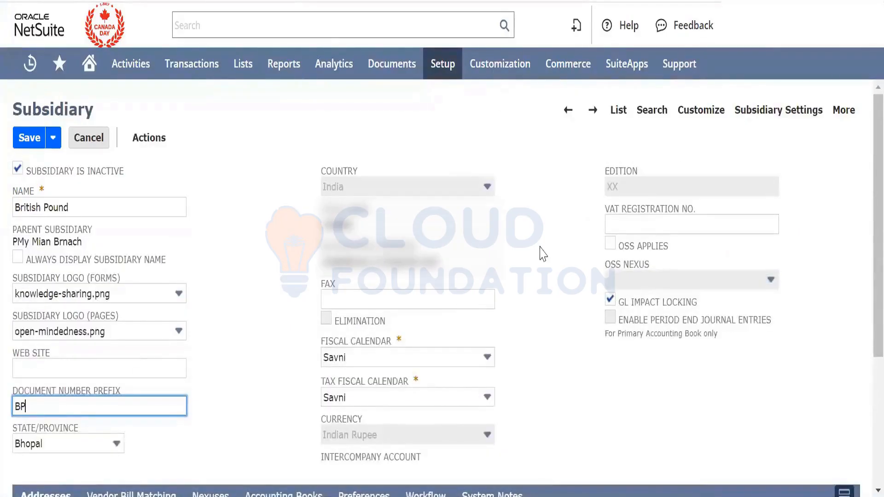
scroll(544, 253, "down", 1)
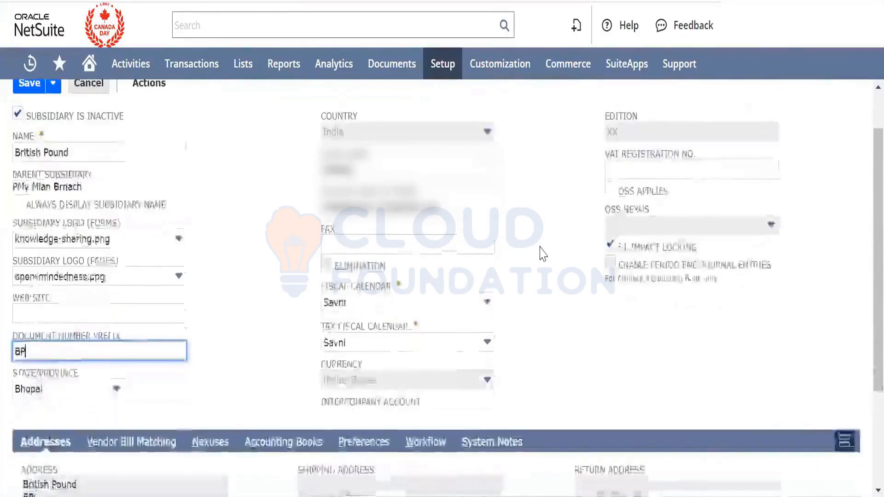
scroll(543, 253, "up", 1)
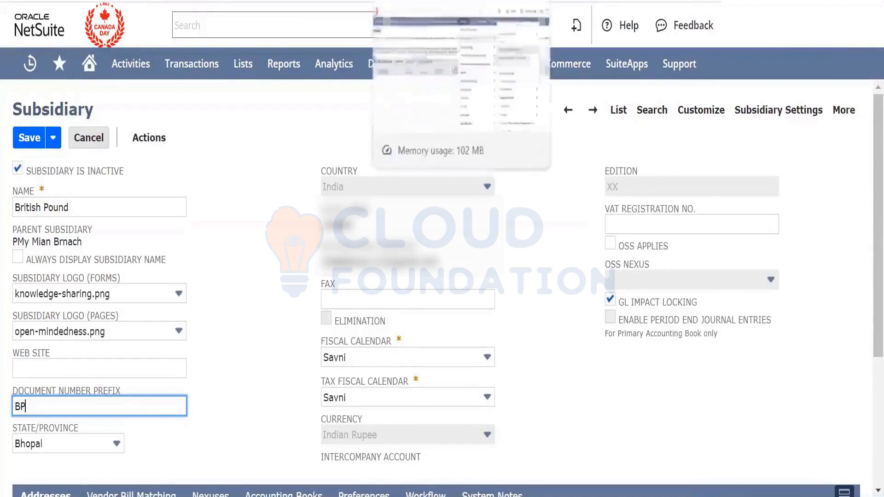
key("ctrl+Tab")
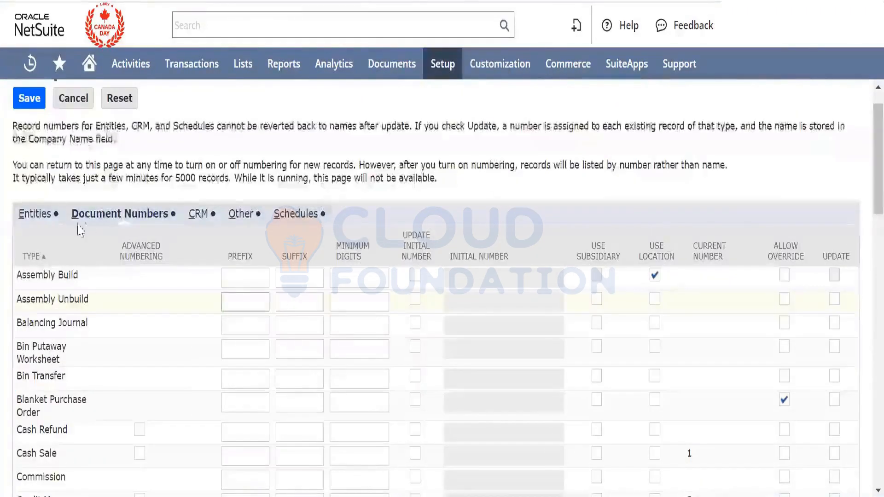
Compare the Entities numbering settings with the Document Numbers settings and look through the listed document types
left_click(49, 222)
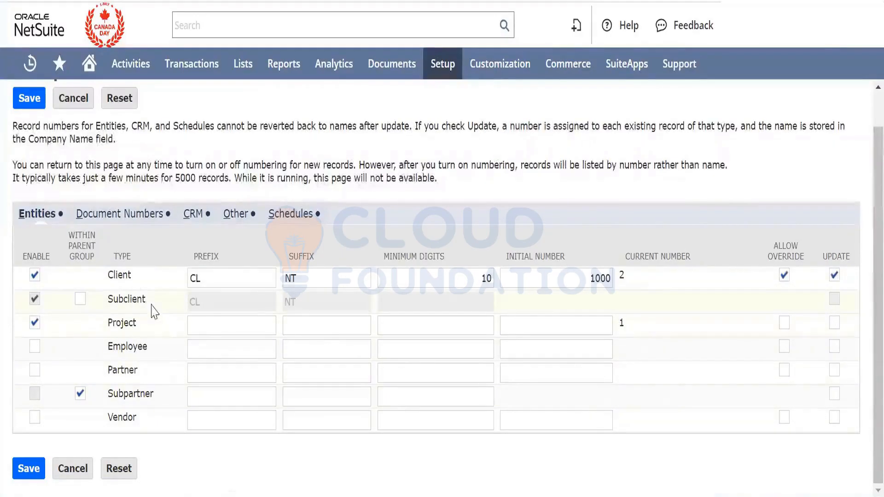
left_click(143, 220)
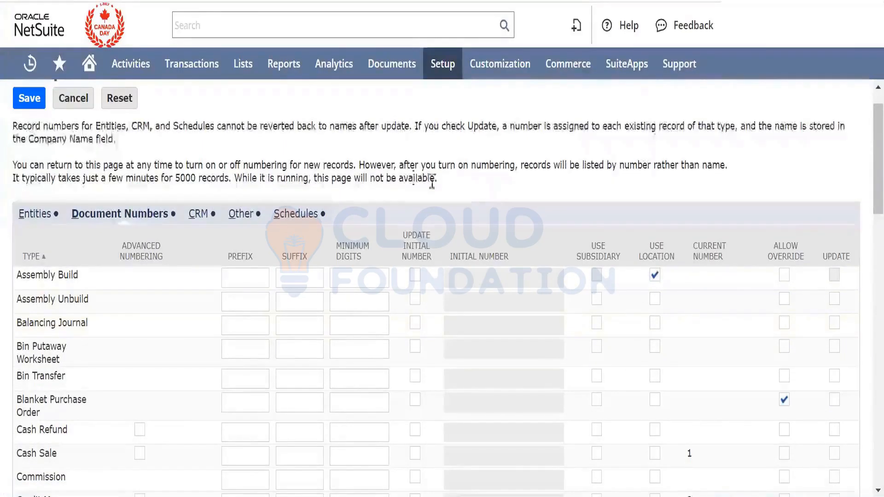
left_click(41, 220)
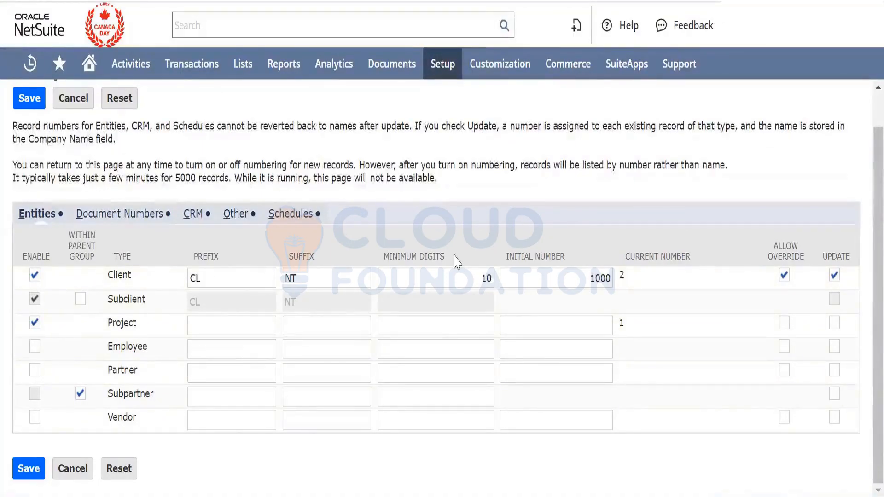
left_click(135, 216)
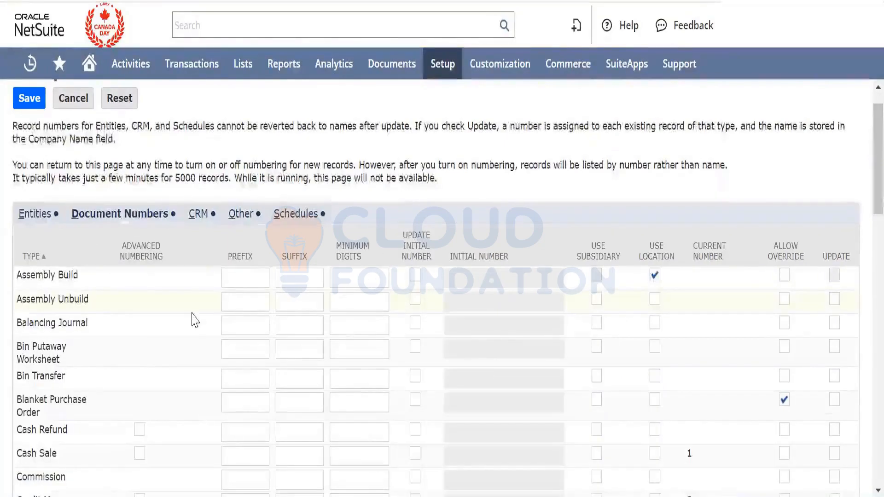
scroll(194, 320, "down", 5)
scroll(195, 319, "up", 2)
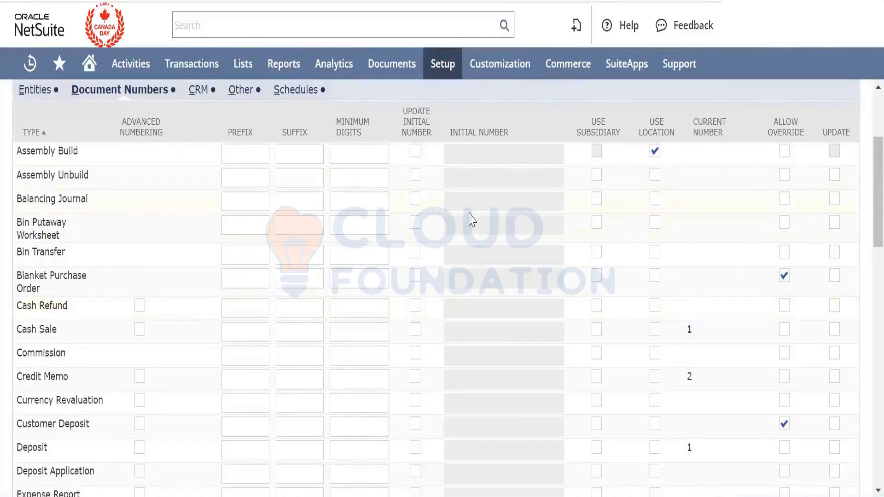
Clear Use Location for Assembly Build and enable Advanced Numbering for Cash Refund
left_click(655, 151)
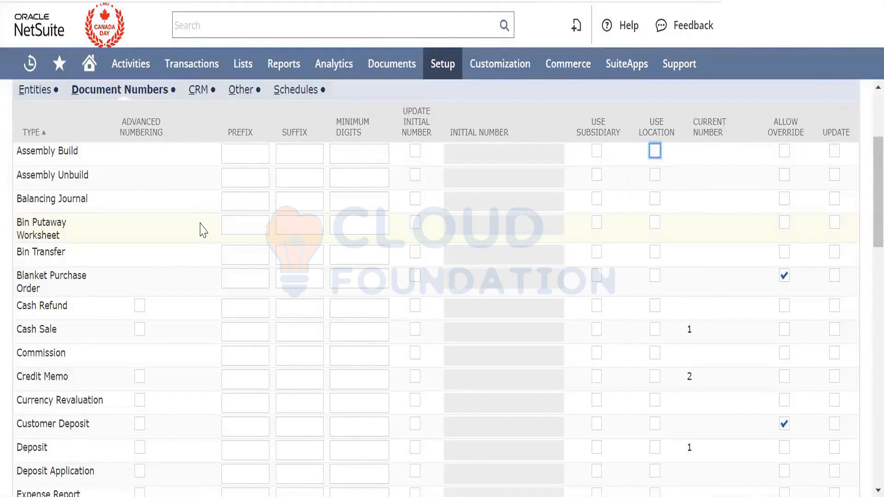
left_click(139, 307)
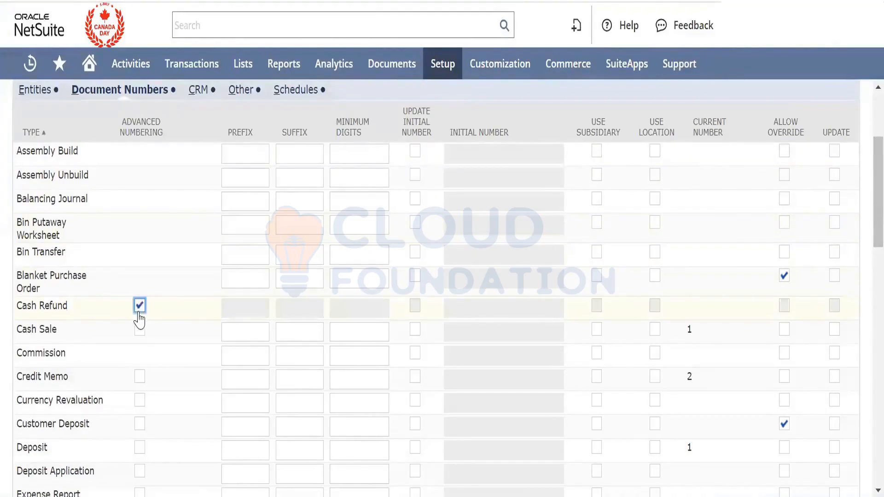
scroll(139, 317, "down", 1)
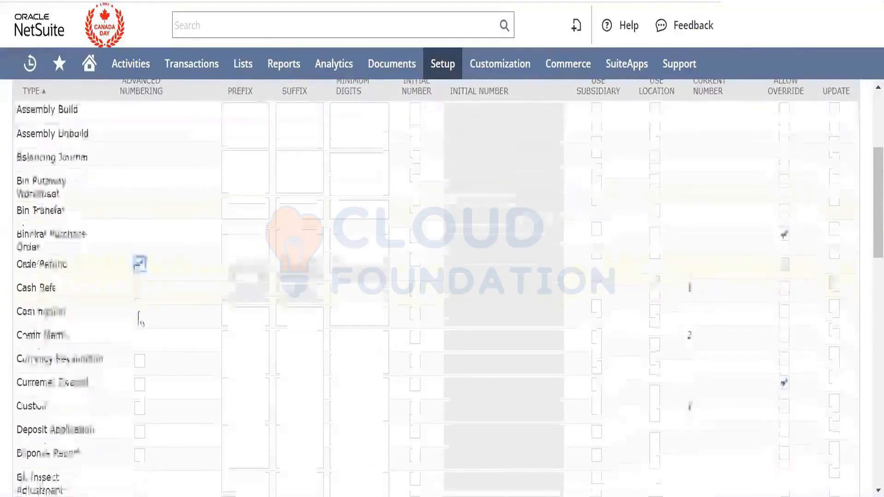
scroll(141, 318, "up", 1)
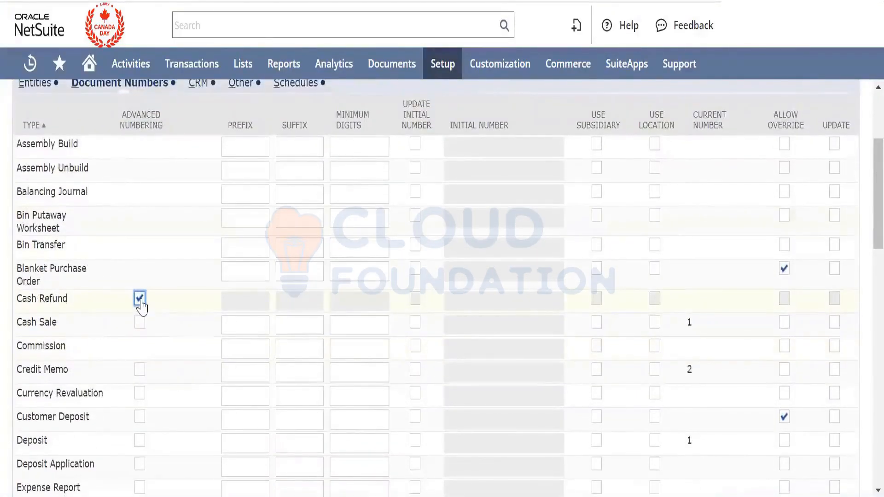
left_click(140, 299)
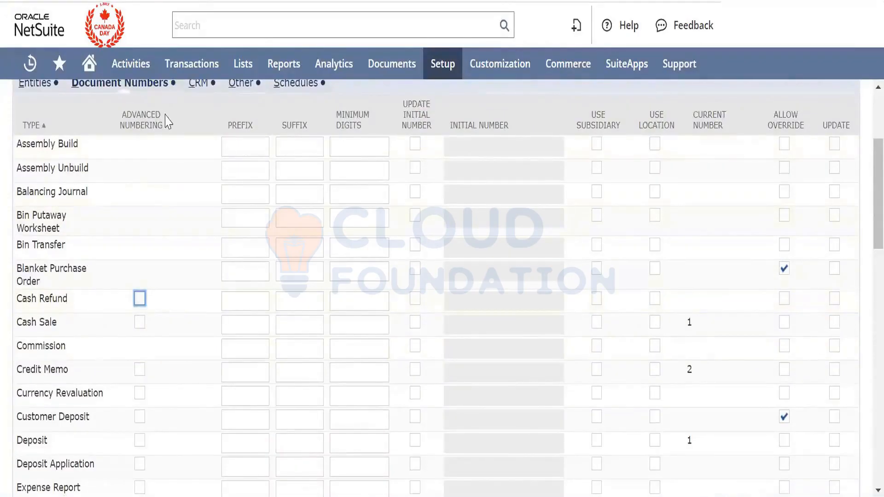
left_click(139, 300)
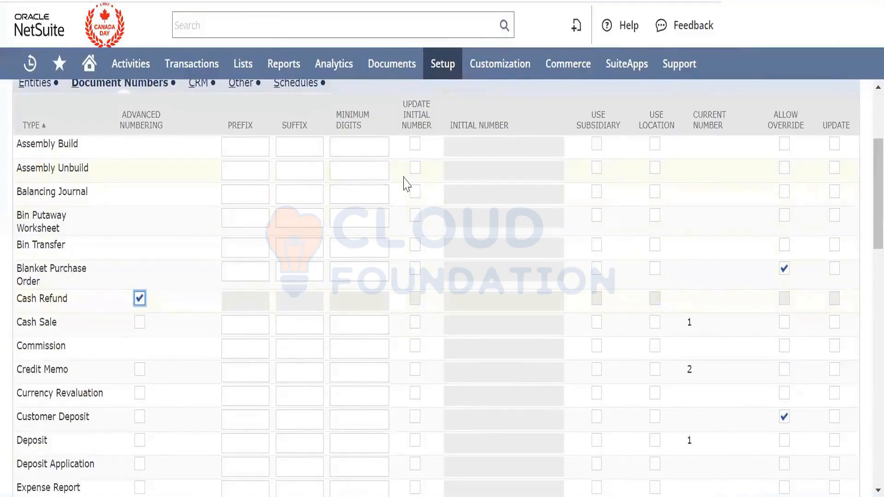
Open the Advanced Numbering Rule Sets list without saving the numbering setup, and look at its Style filter options
scroll(405, 183, "up", 4)
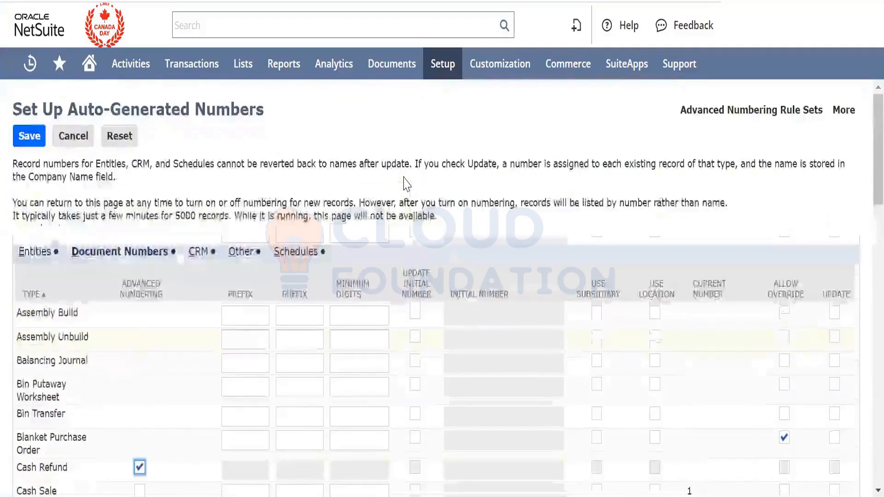
left_click(778, 112)
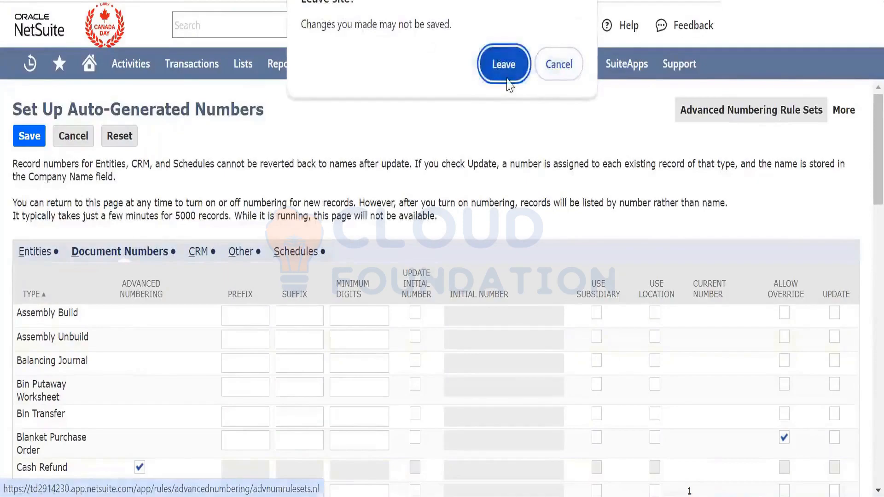
left_click(507, 79)
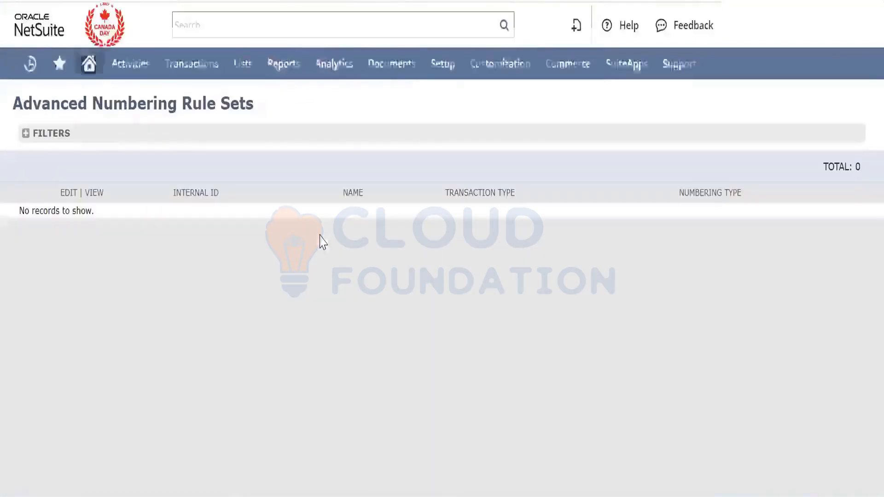
left_click(25, 134)
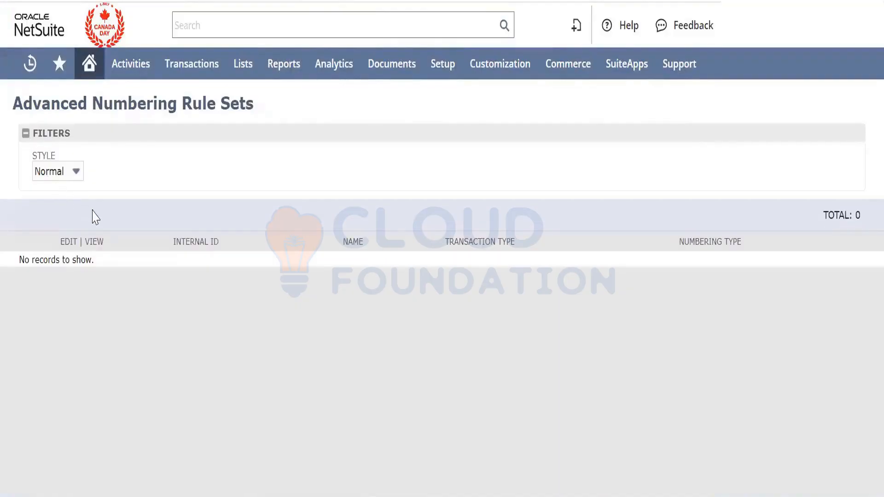
left_click(76, 174)
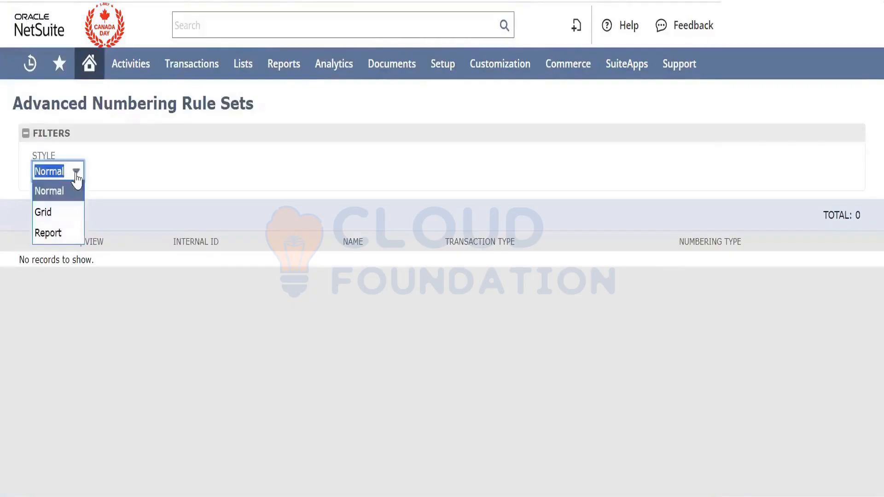
left_click(120, 170)
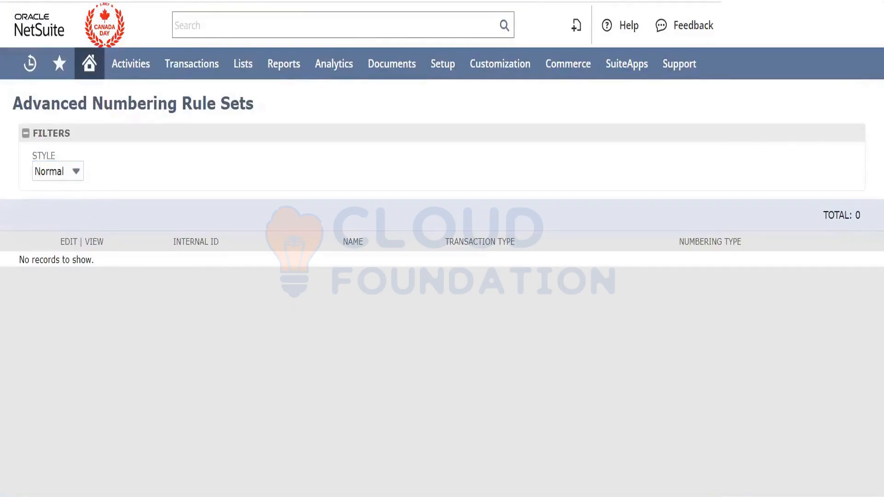
Return to the document numbering settings, clear Advanced Numbering for Cash Refund and enable it for Cash Sale
key("alt+Left")
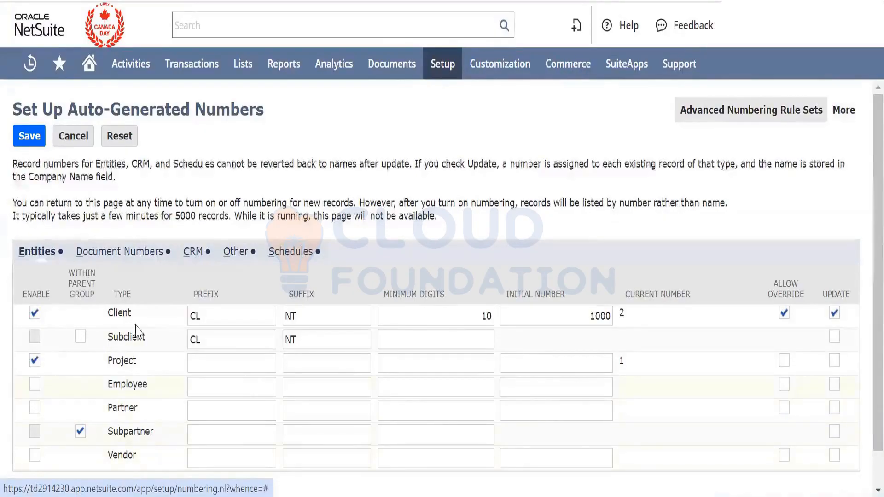
left_click(157, 252)
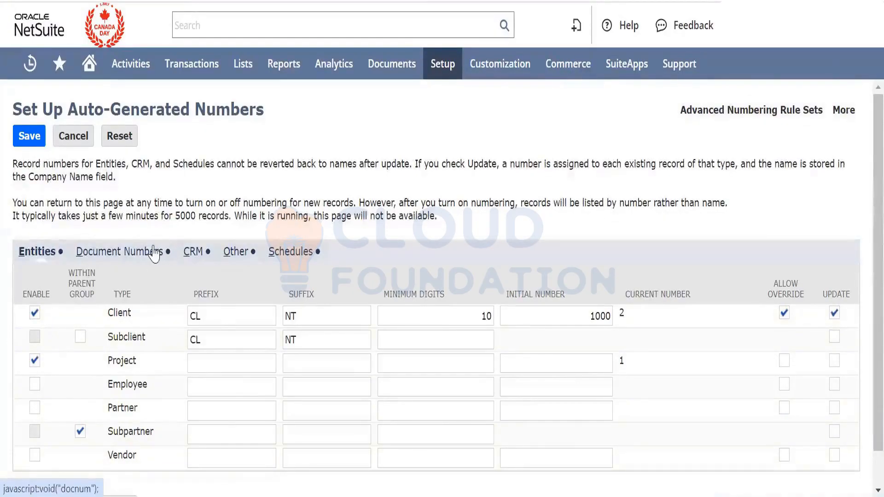
scroll(194, 389, "down", 2)
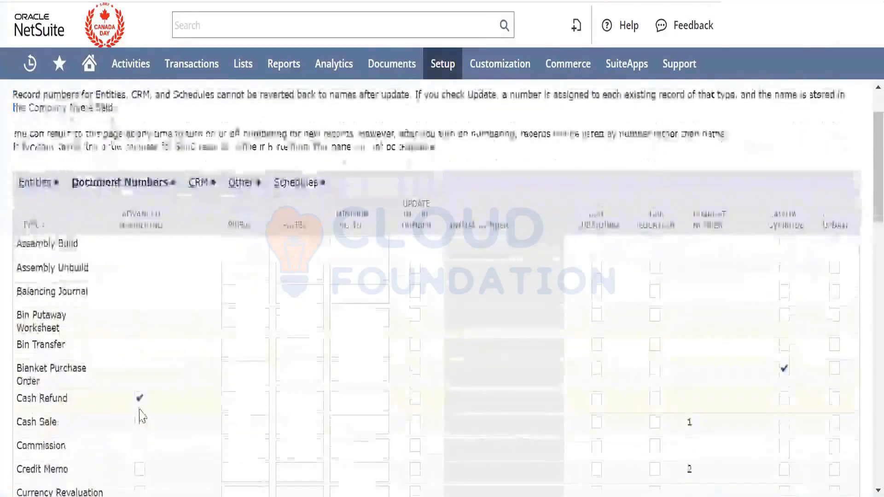
left_click(140, 399)
left_click(139, 423)
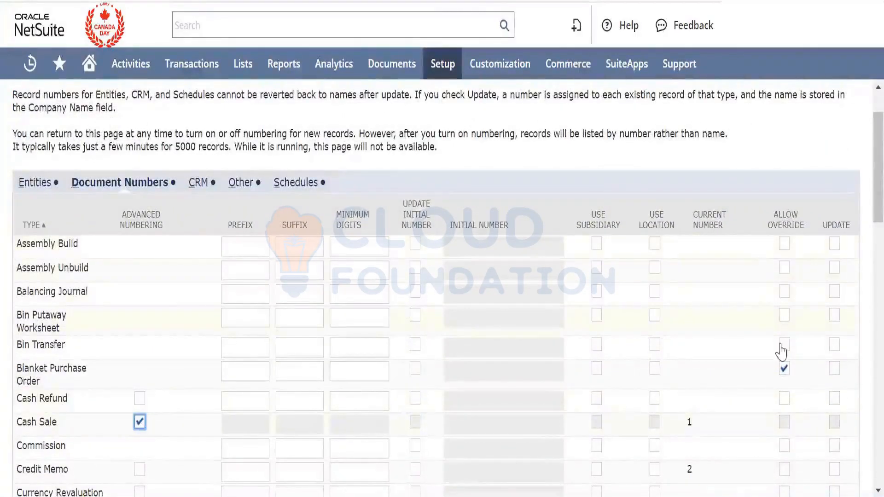
View the Advanced Numbering Rule Sets list again, leaving the numbering setup with its changes unsaved
scroll(773, 174, "up", 2)
right_click(772, 175)
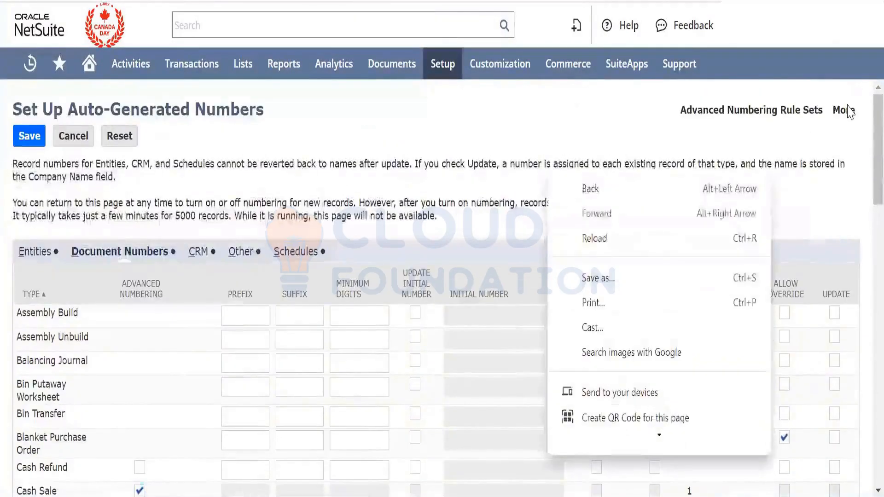
left_click(850, 111)
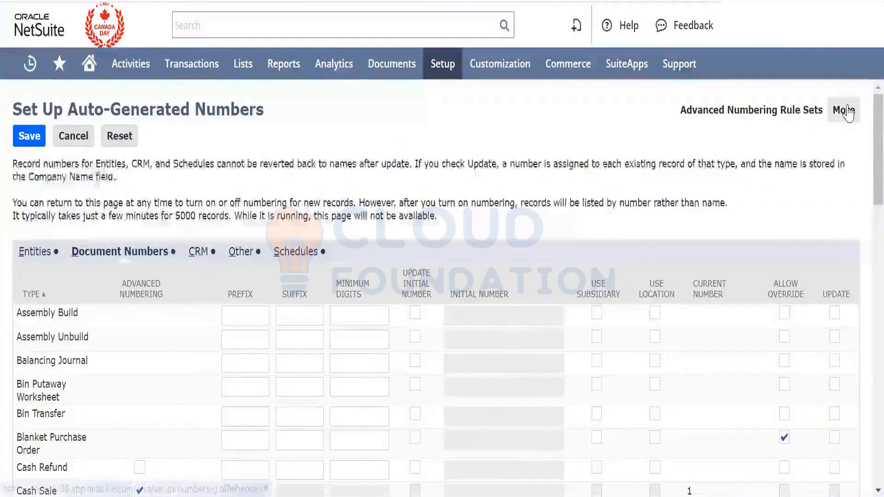
left_click(801, 116)
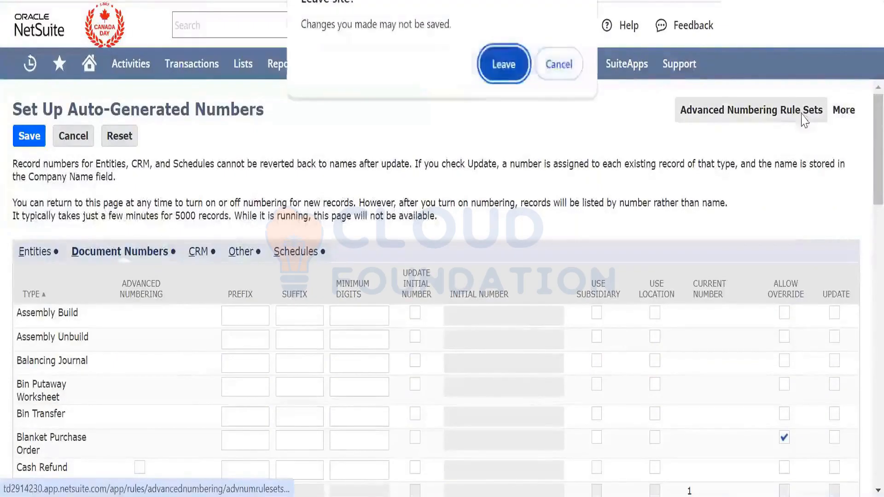
left_click(500, 68)
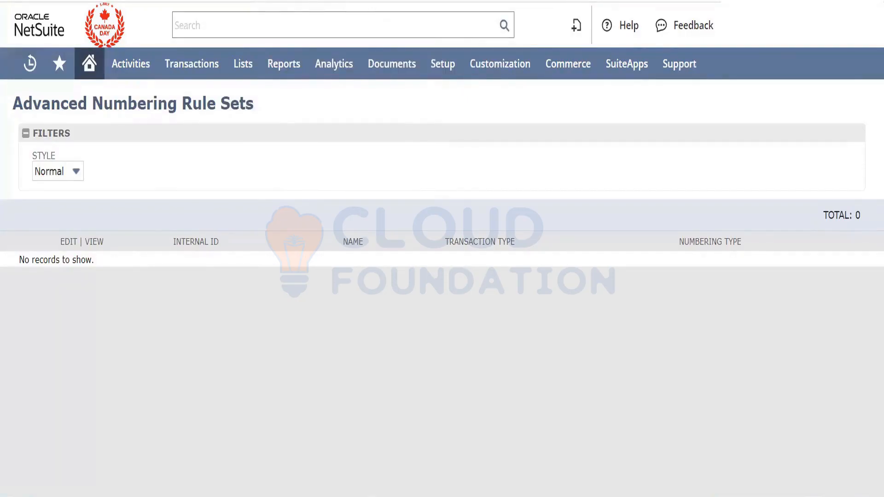
Go back to the auto-generated numbers setup and look over the document number types
key("alt+Left")
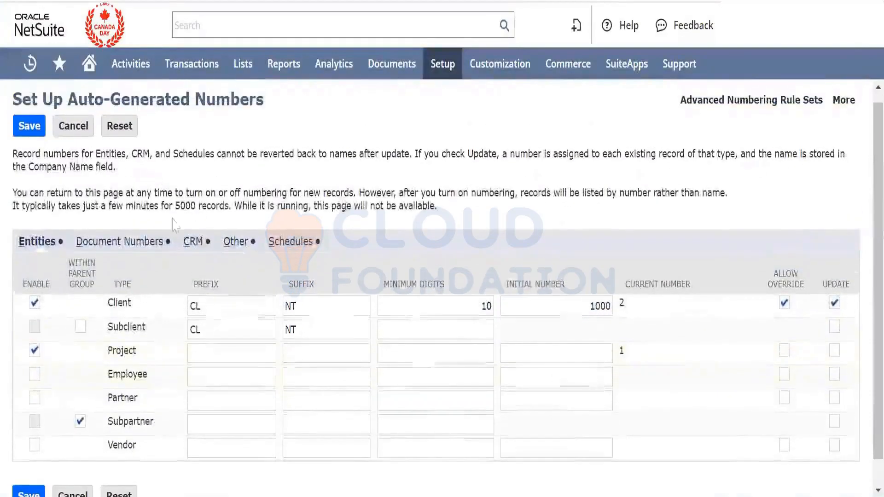
left_click(145, 244)
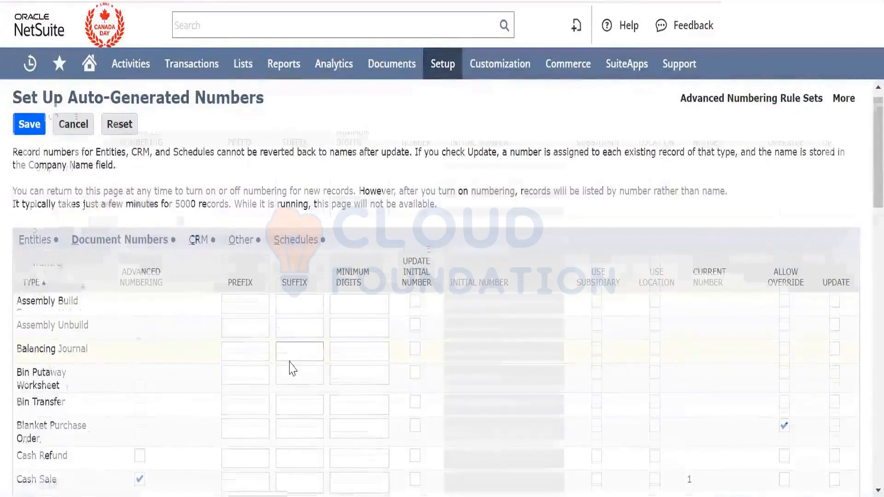
scroll(290, 361, "down", 3)
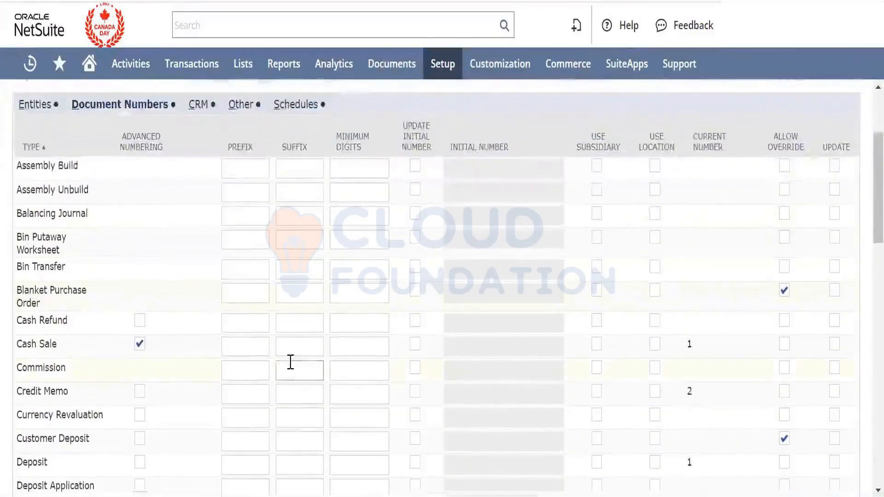
scroll(290, 364, "up", 3)
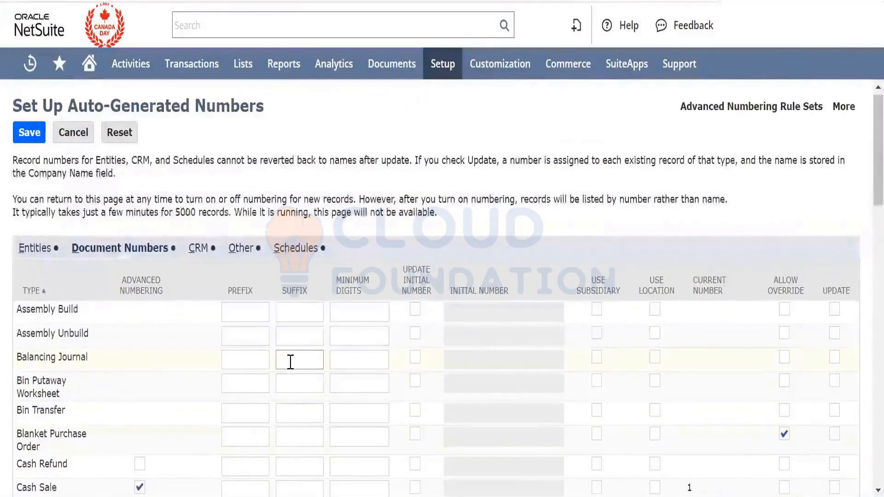
Show the Entities numbering settings and save the auto-generated numbers setup, accepting the permanent record number update
left_click(26, 247)
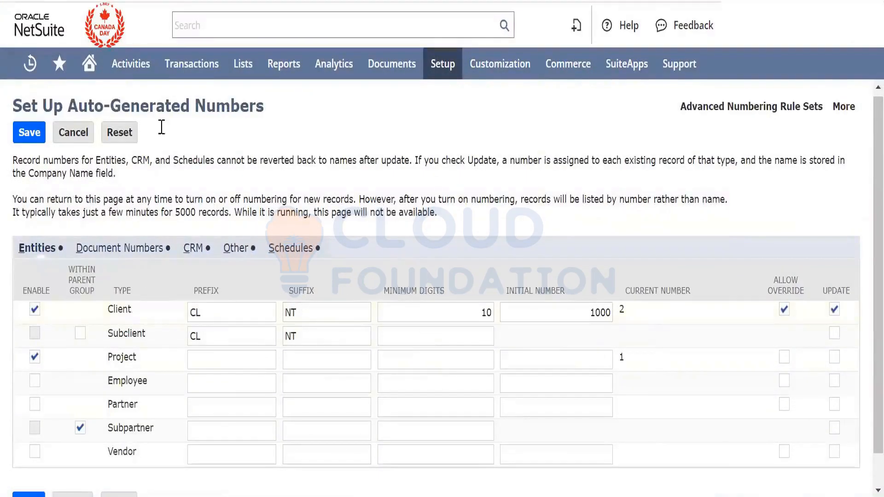
left_click(30, 133)
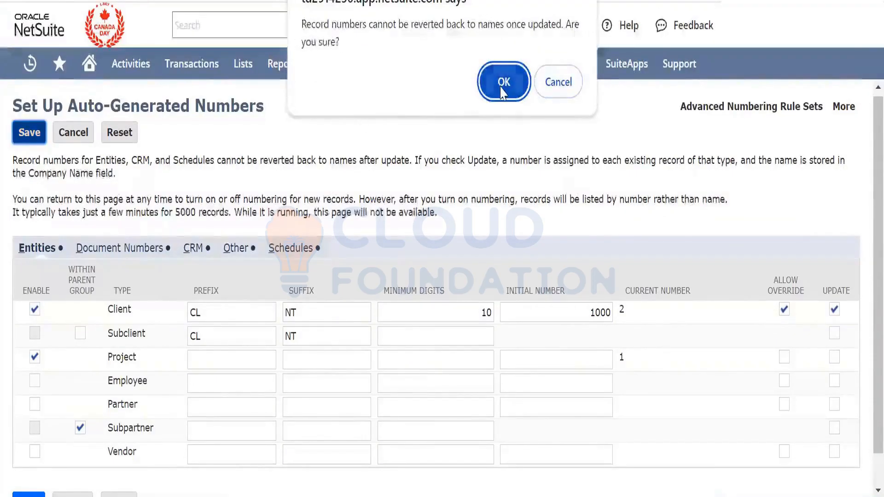
left_click(501, 87)
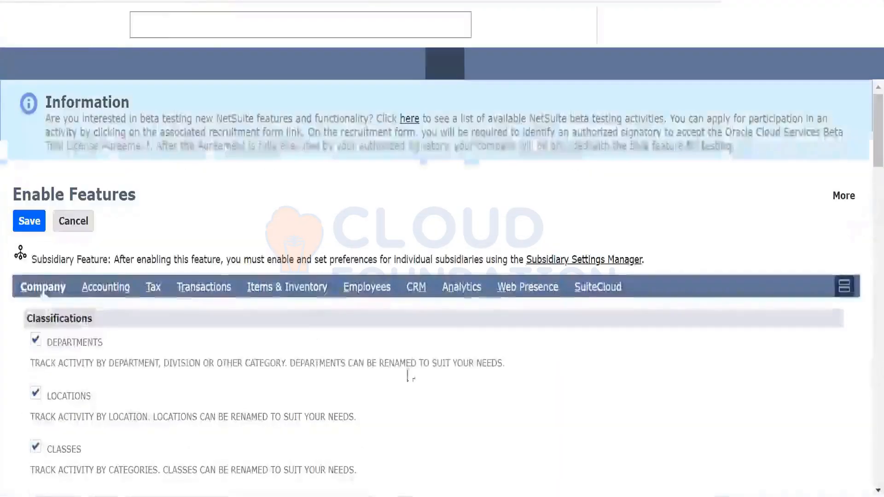
Review the Resource Management, International and Data Management sections of the Company features
scroll(408, 383, "down", 5)
scroll(408, 388, "down", 10)
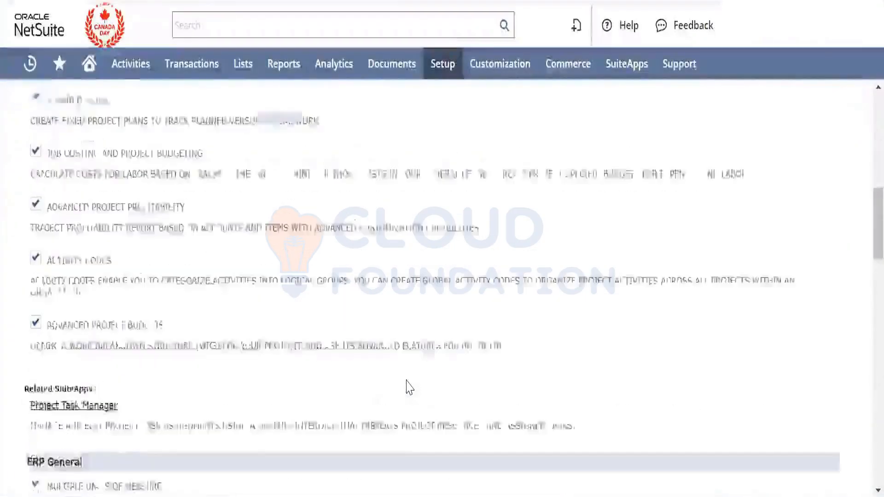
scroll(408, 388, "down", 6)
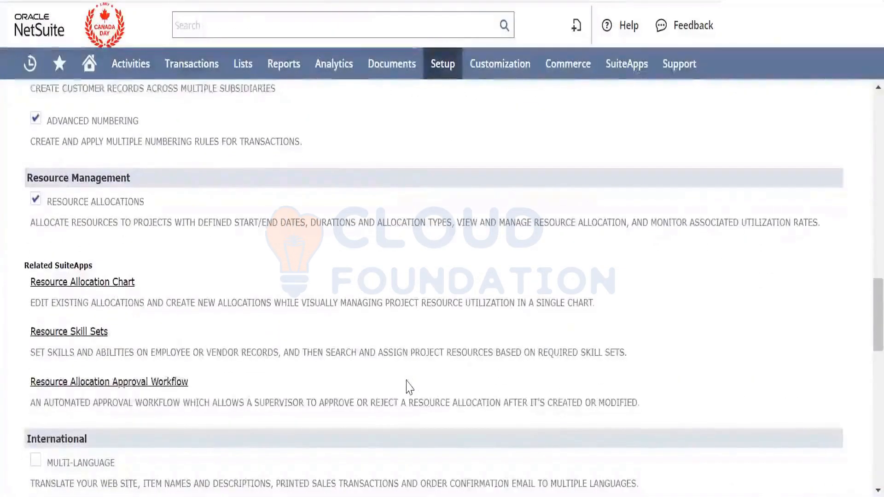
scroll(407, 387, "down", 3)
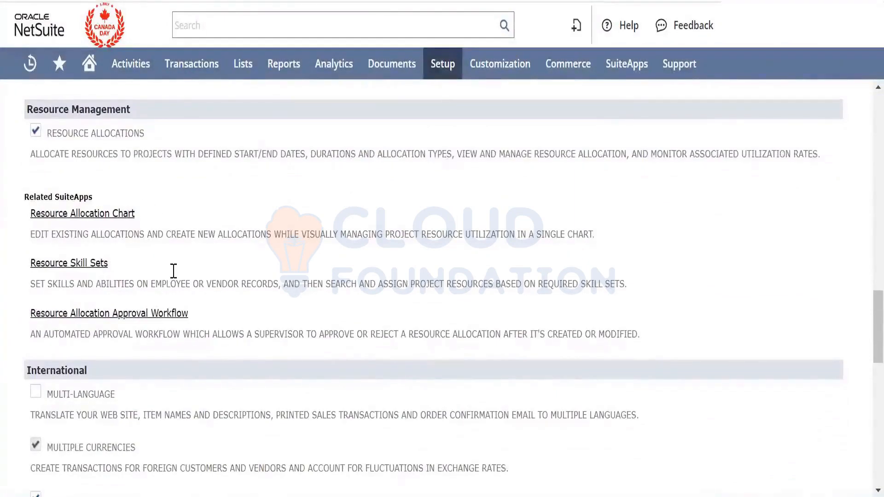
scroll(184, 289, "down", 5)
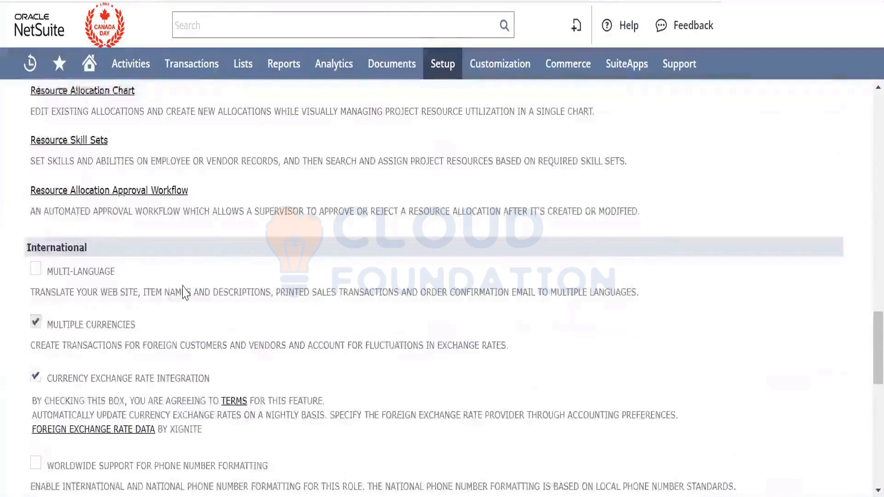
scroll(184, 293, "down", 7)
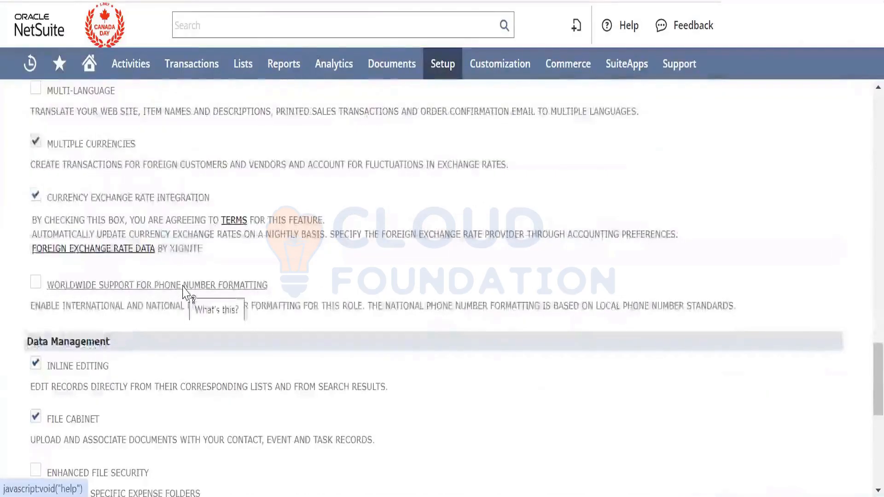
scroll(183, 291, "up", 7)
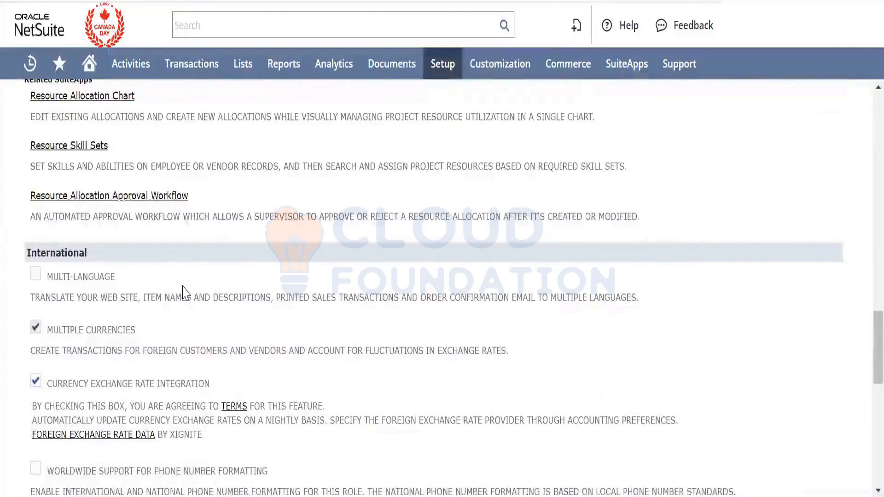
scroll(184, 293, "down", 6)
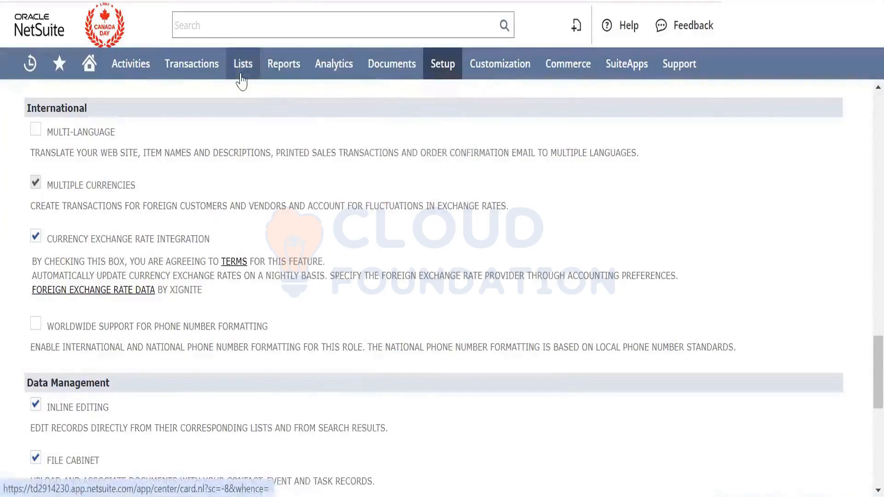
Open the accounting Currencies list in a new browser tab and view the configured currencies
mouse_move(241, 82)
mouse_move(259, 125)
right_click(413, 132)
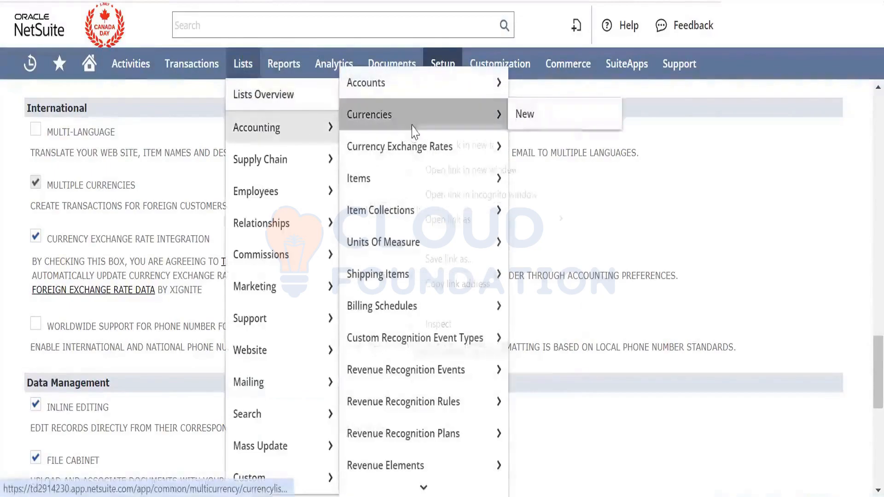
left_click(438, 152)
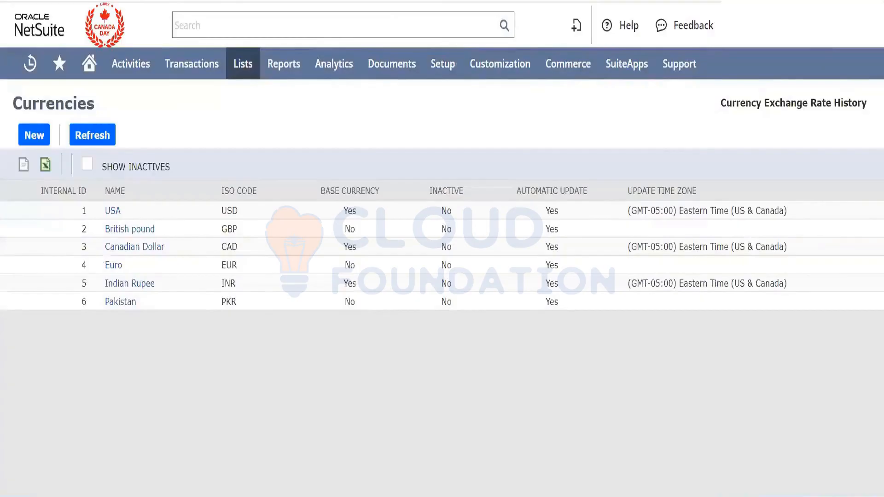
Open the Currency Exchange Rates list in another browser tab and bring it into view
mouse_move(244, 64)
mouse_move(264, 127)
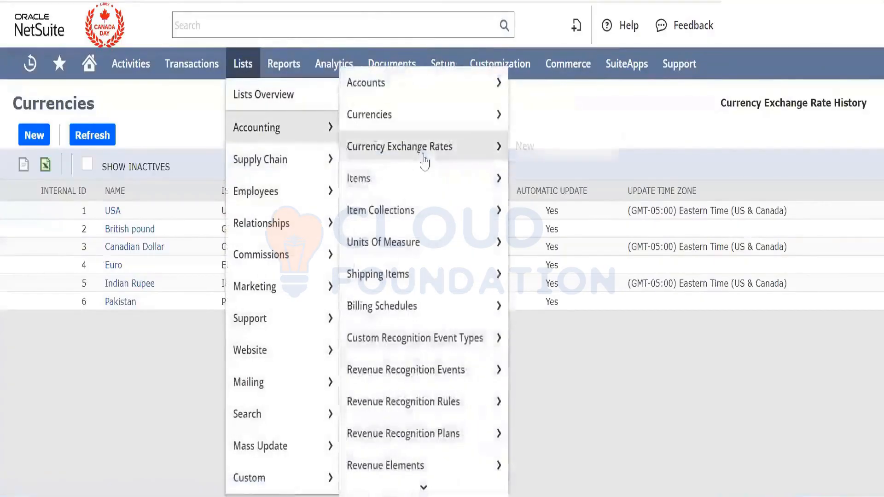
right_click(445, 161)
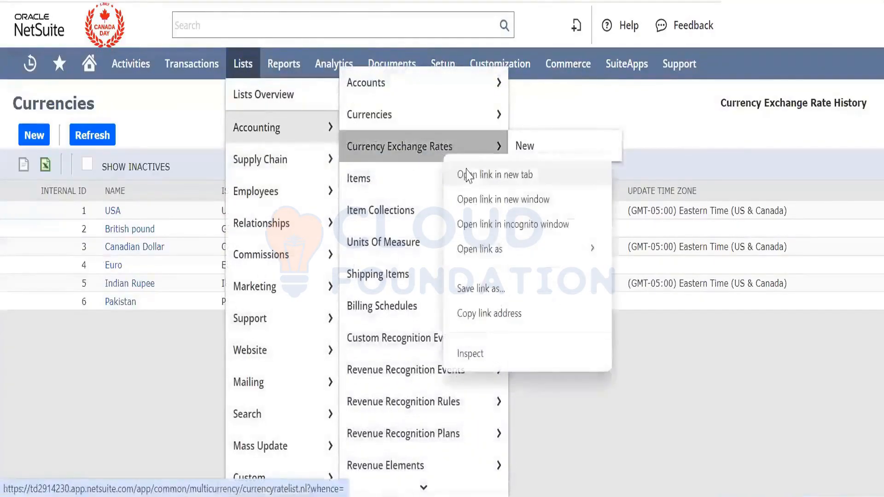
left_click(467, 175)
key("ctrl+Tab")
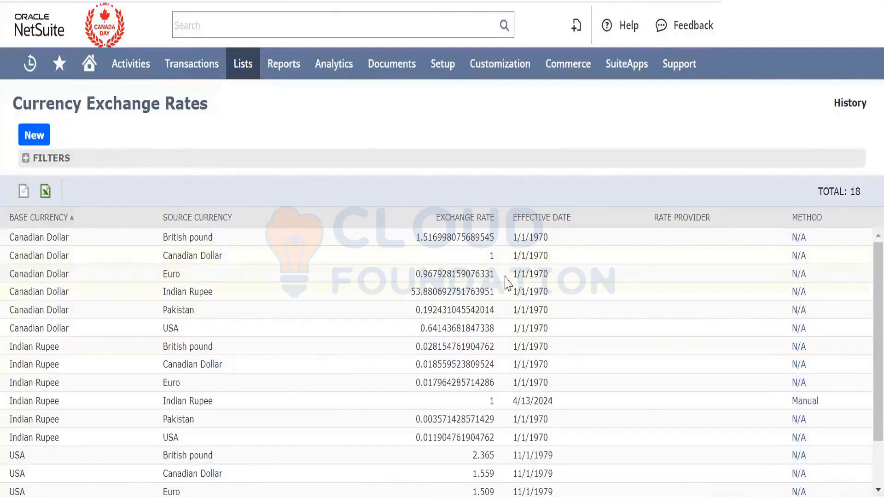
Look over the exchange rates and their effective dates for each base and source currency
double_click(542, 245)
triple_click(542, 244)
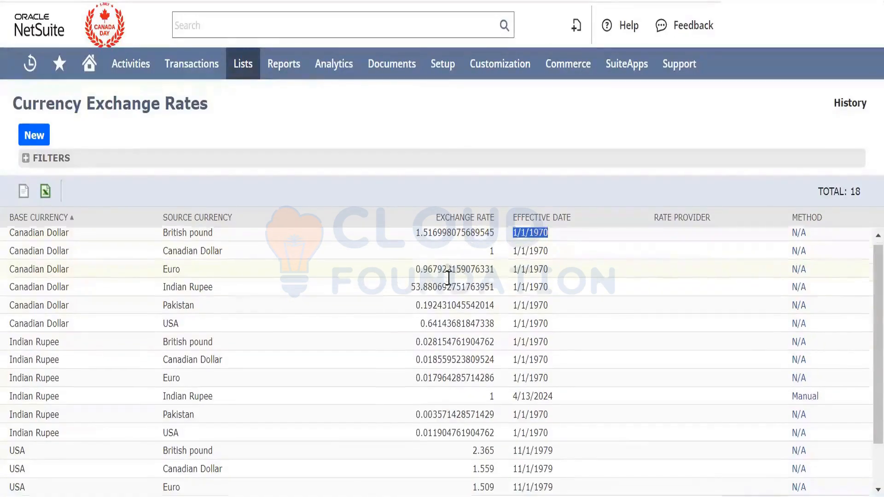
scroll(449, 278, "down", 2)
scroll(448, 283, "up", 1)
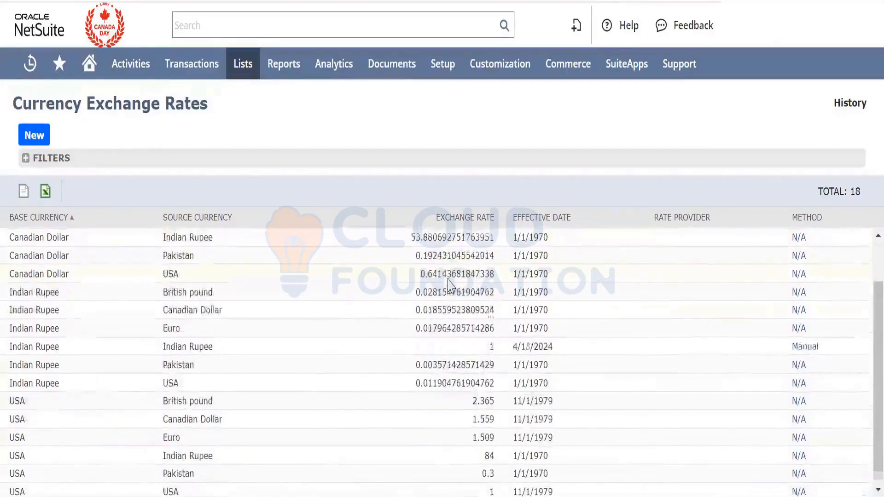
scroll(449, 283, "up", 3)
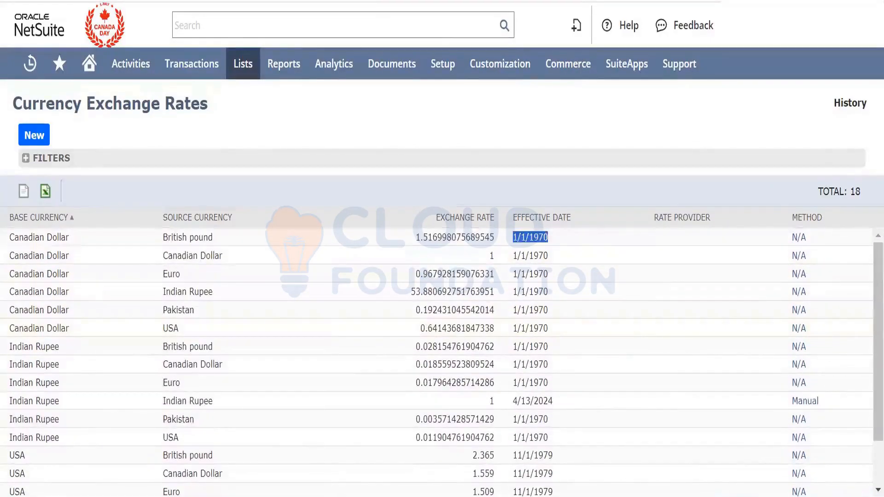
Return to the Company features page and review the Data Management, Access and Mobile sections
key("ctrl+Tab")
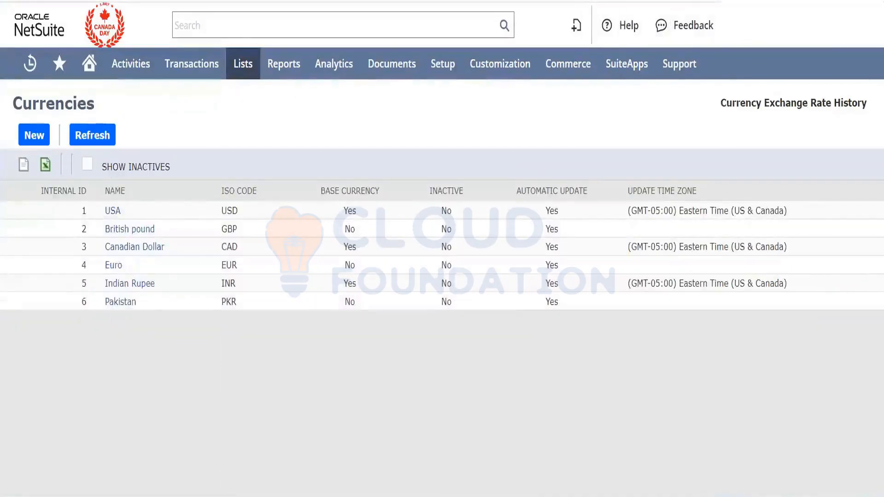
key("ctrl+Tab")
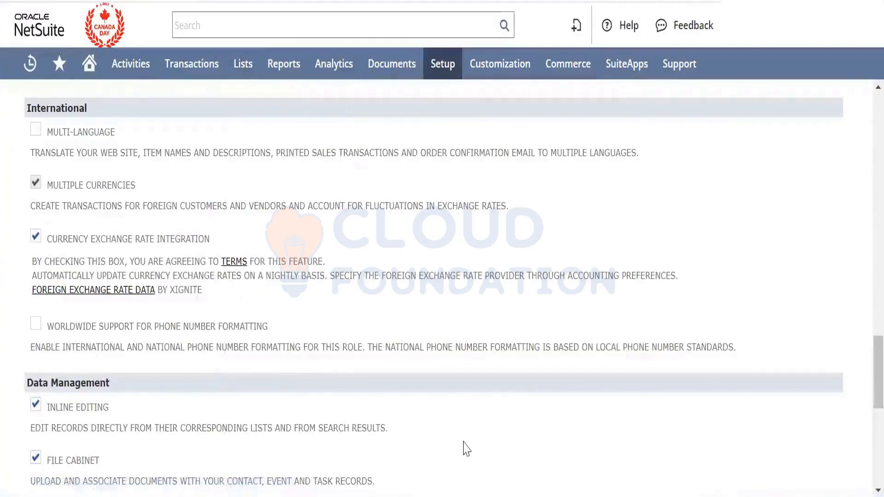
scroll(466, 449, "down", 4)
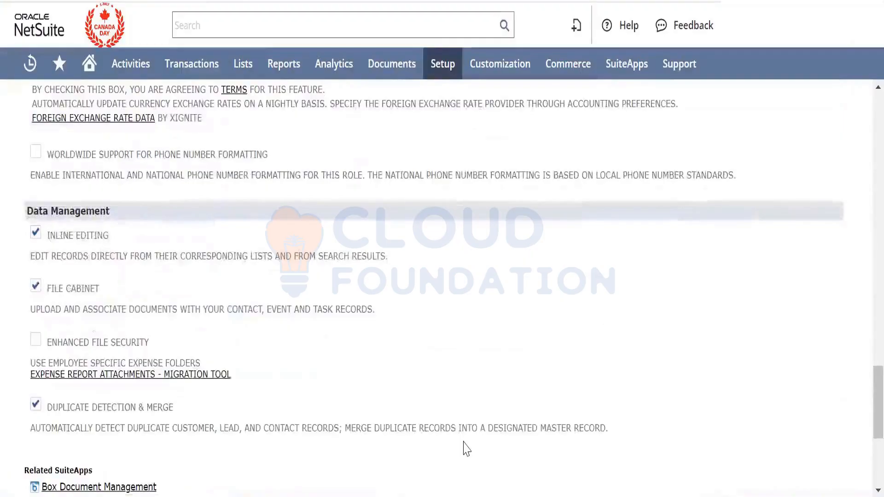
scroll(396, 346, "up", 5)
right_click(395, 343)
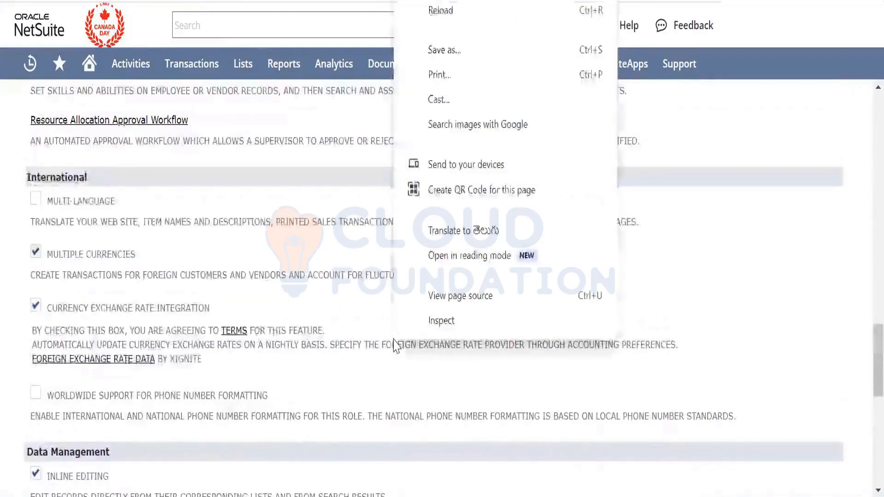
left_click(308, 363)
scroll(308, 364, "down", 8)
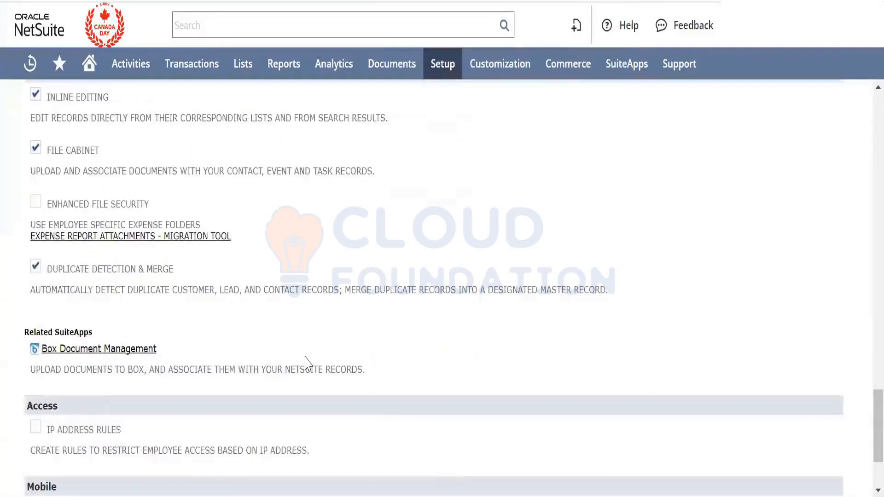
scroll(300, 365, "down", 3)
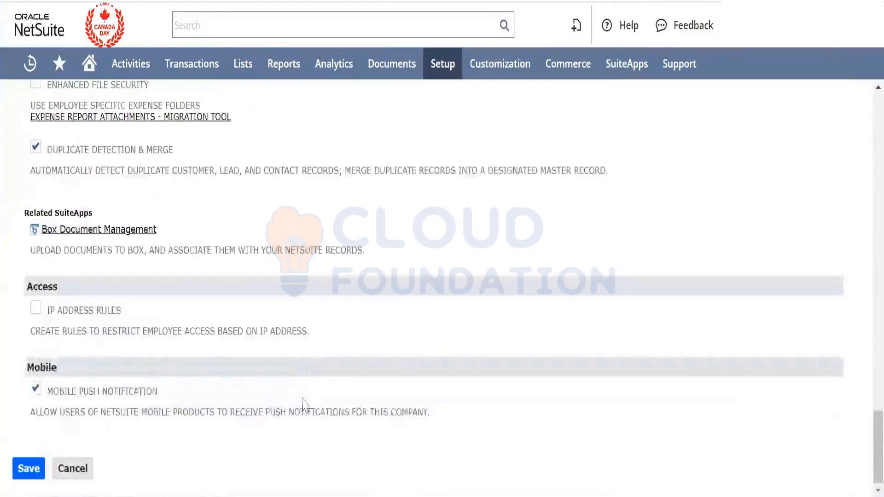
scroll(322, 366, "up", 3)
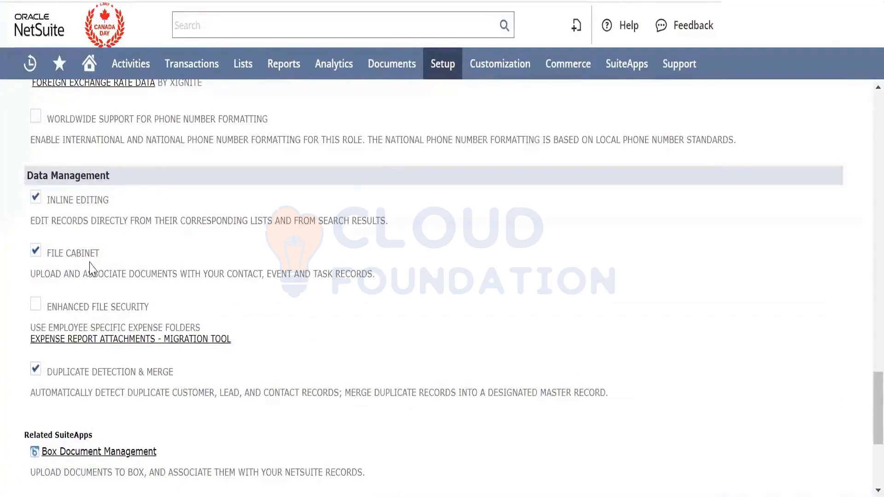
Show the file options under Documents that relate to the File Cabinet feature
mouse_move(392, 70)
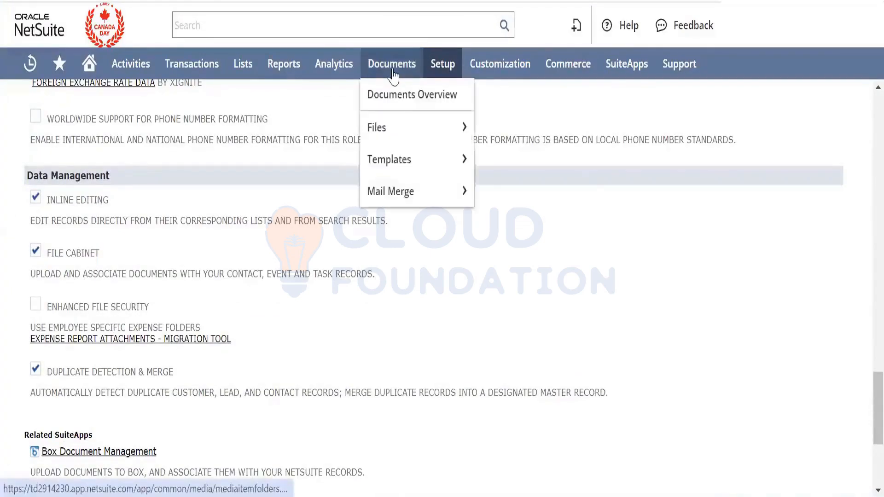
mouse_move(404, 127)
mouse_move(516, 143)
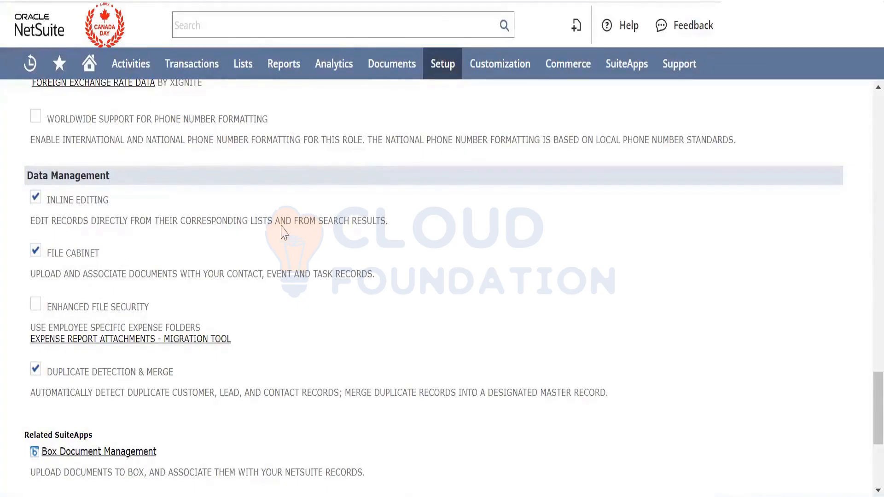
Open a new client record form in a separate browser tab and dismiss the welcome alert
mouse_move(243, 69)
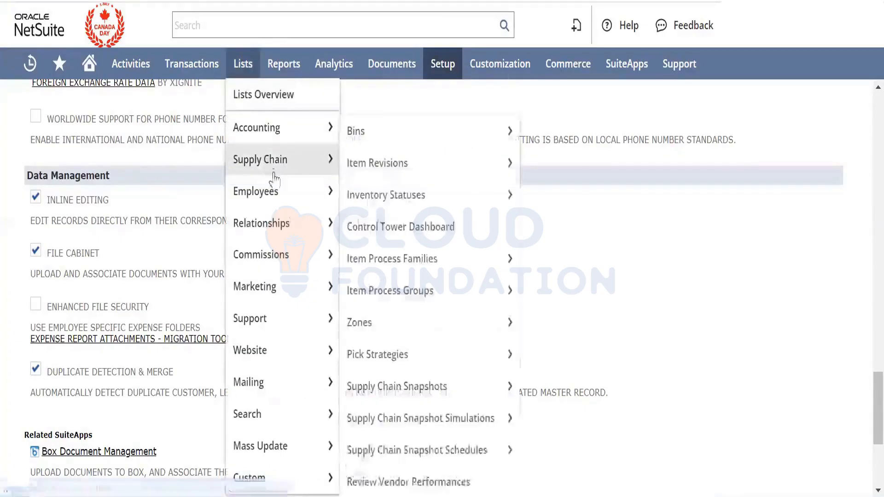
mouse_move(284, 220)
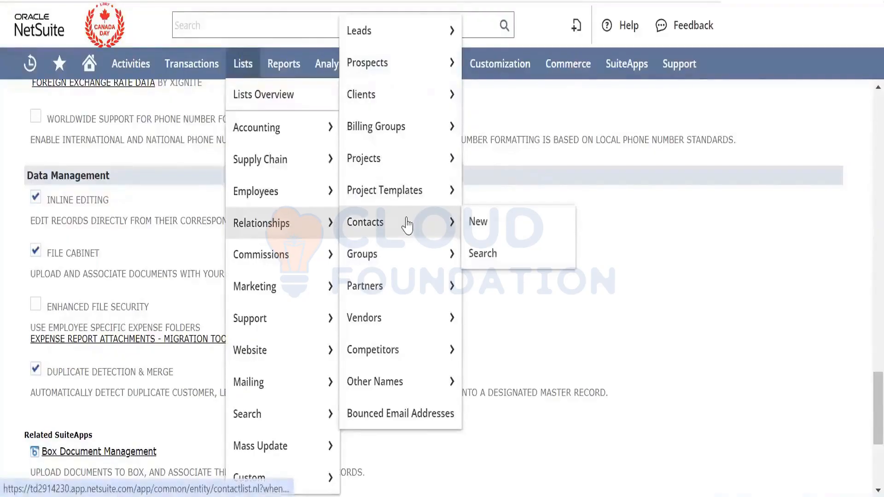
mouse_move(421, 101)
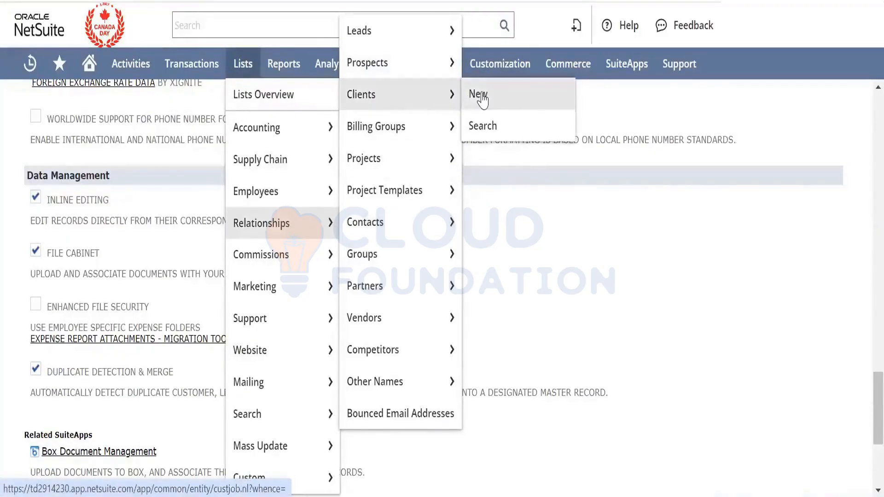
right_click(488, 100)
left_click(529, 113)
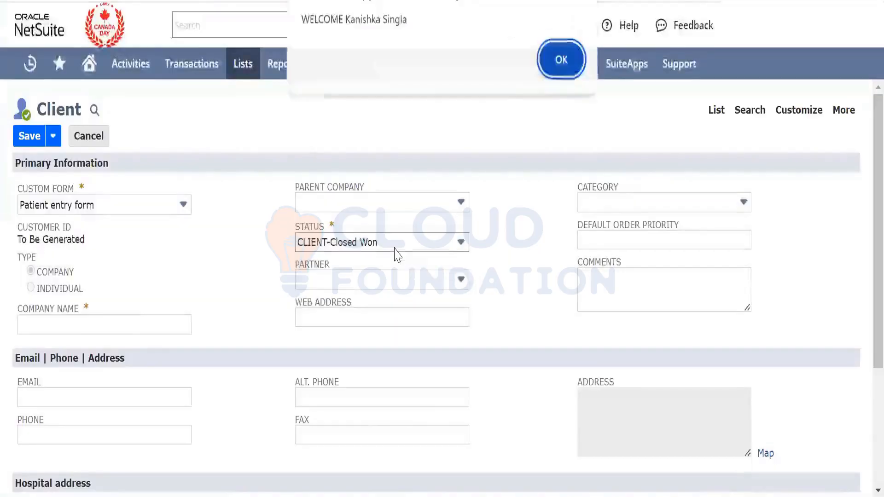
left_click(560, 65)
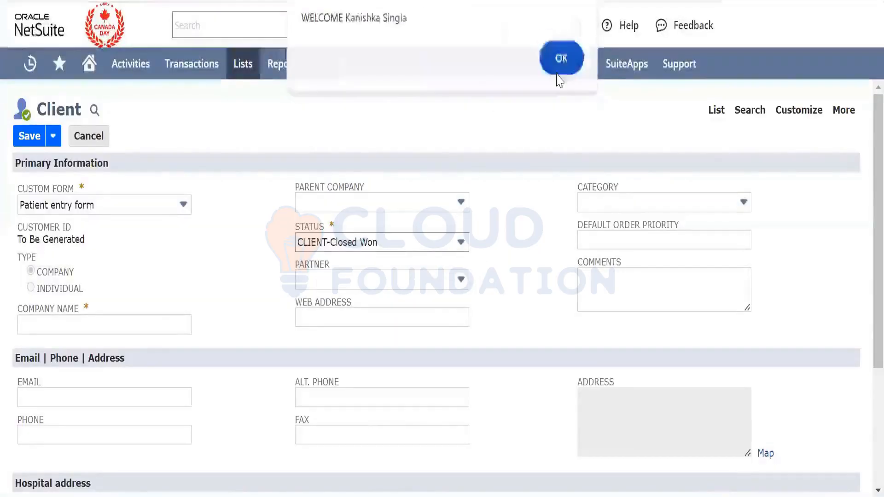
Enter the company name in the new client's primary information
left_click(100, 321)
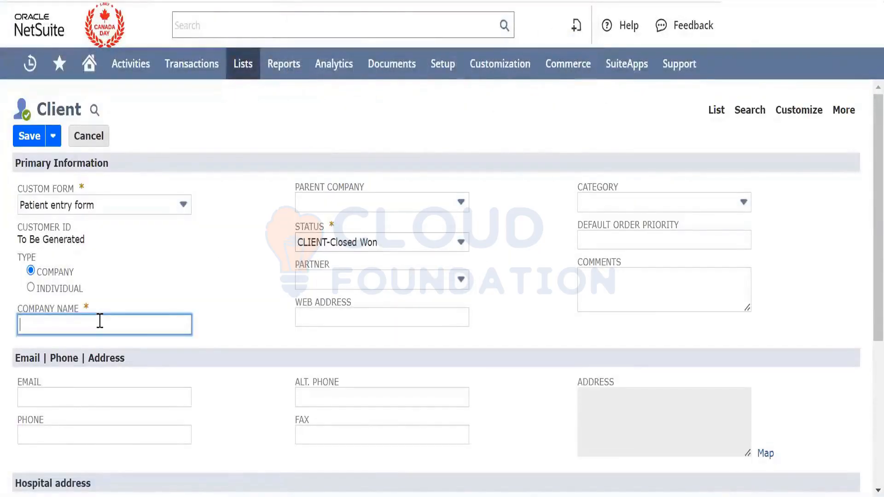
type("ient ")
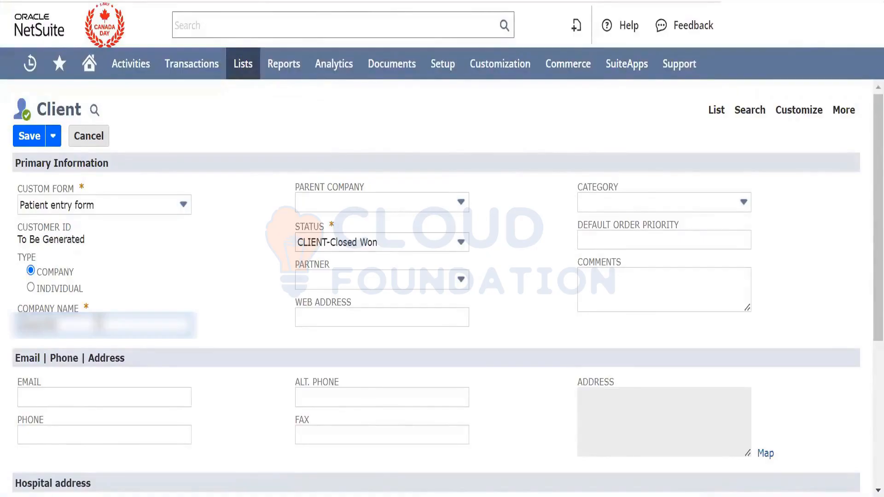
type("e")
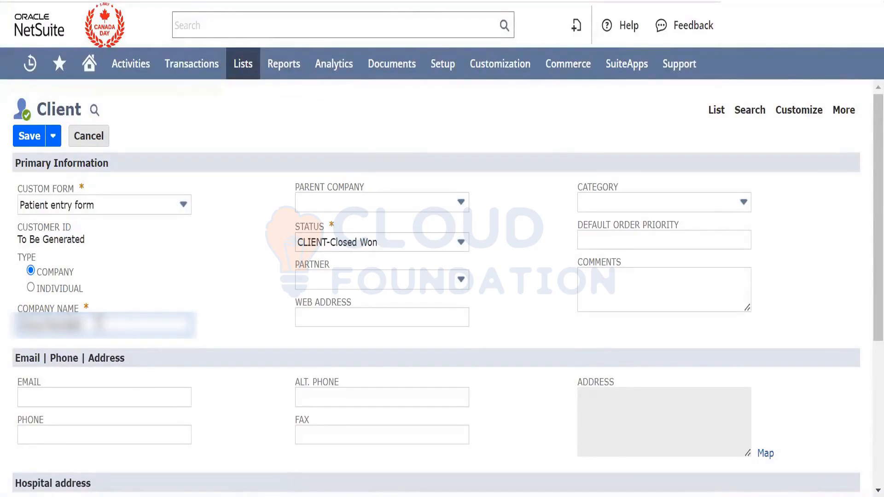
type("Hospital")
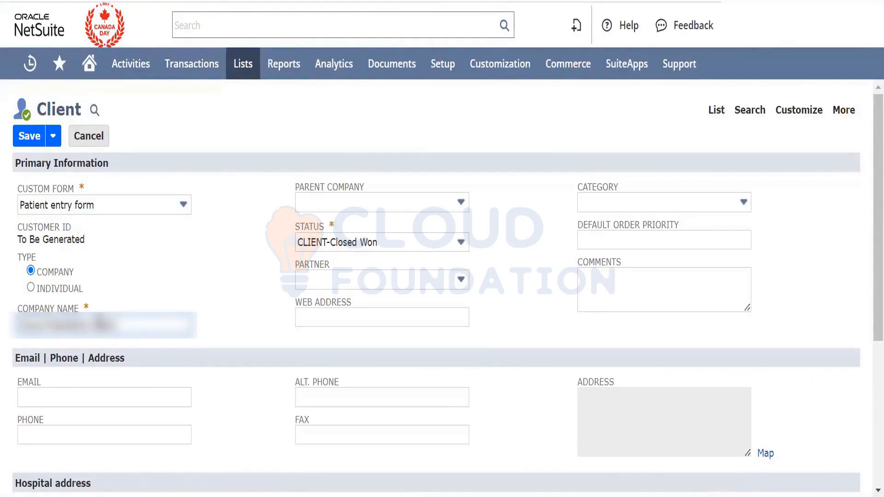
key("Tab")
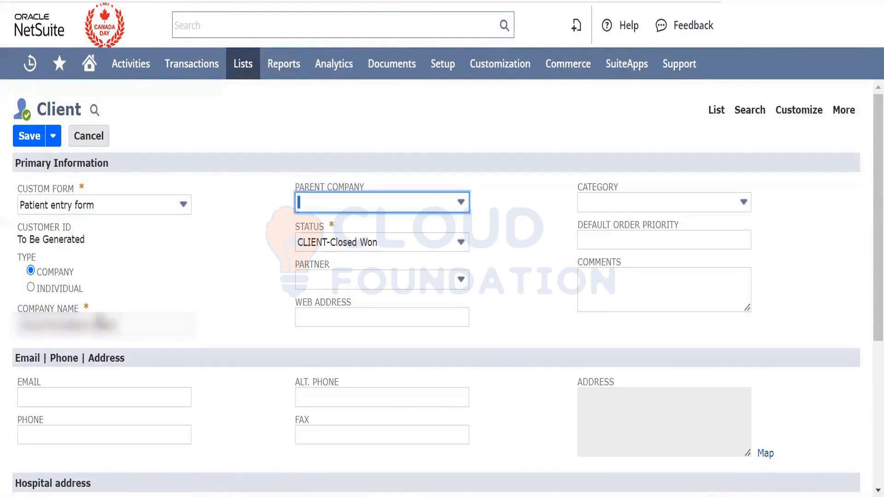
left_click(198, 340)
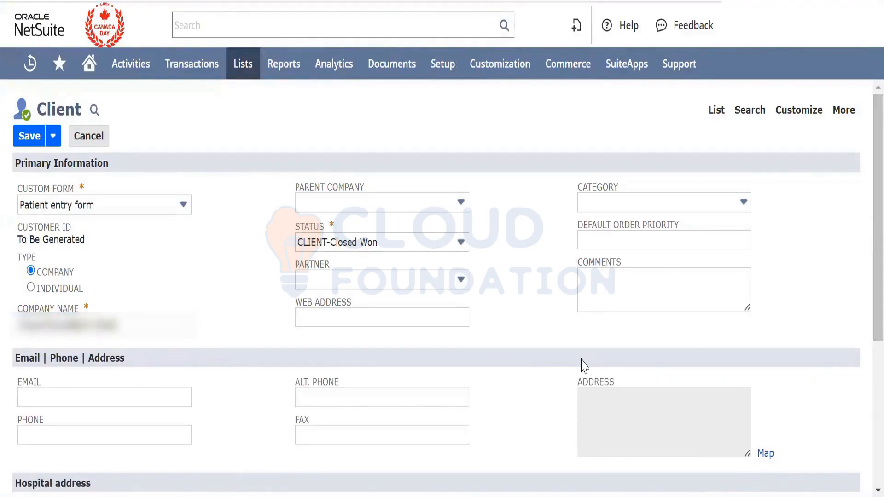
Set the client's primary subsidiary to Bebika and check its line in the Hospitals covered subsidiaries list
scroll(584, 366, "down", 5)
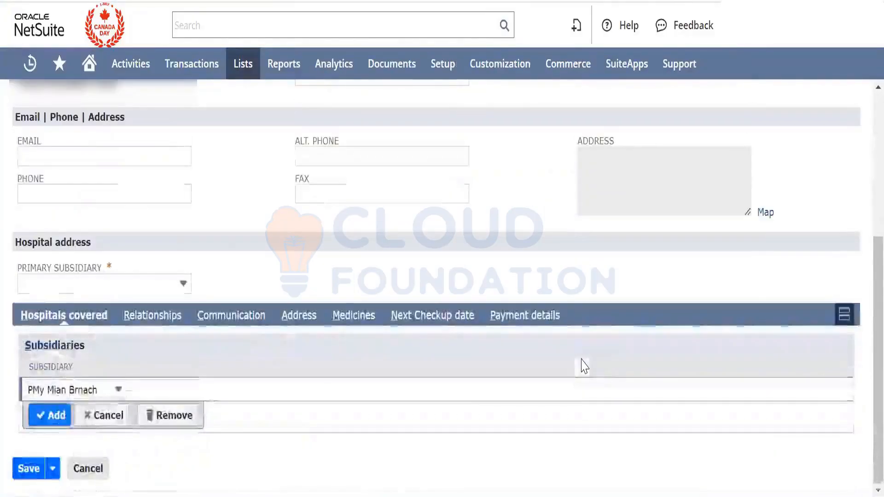
left_click(183, 286)
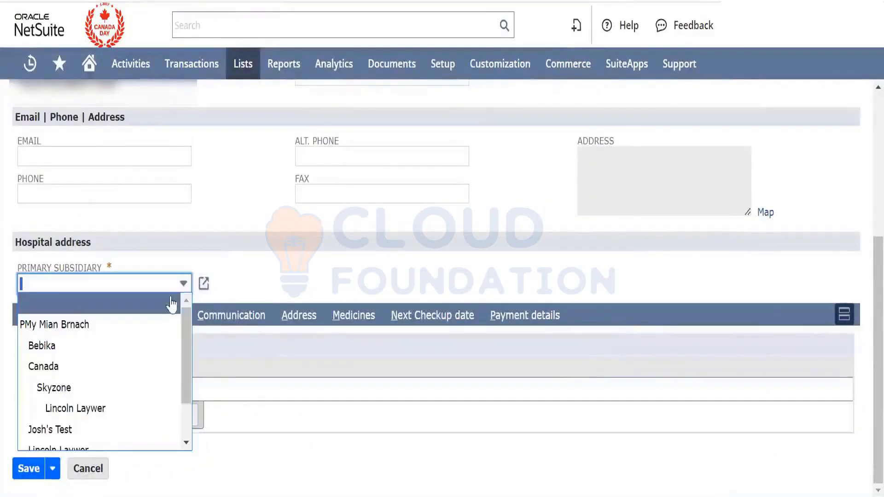
left_click(150, 346)
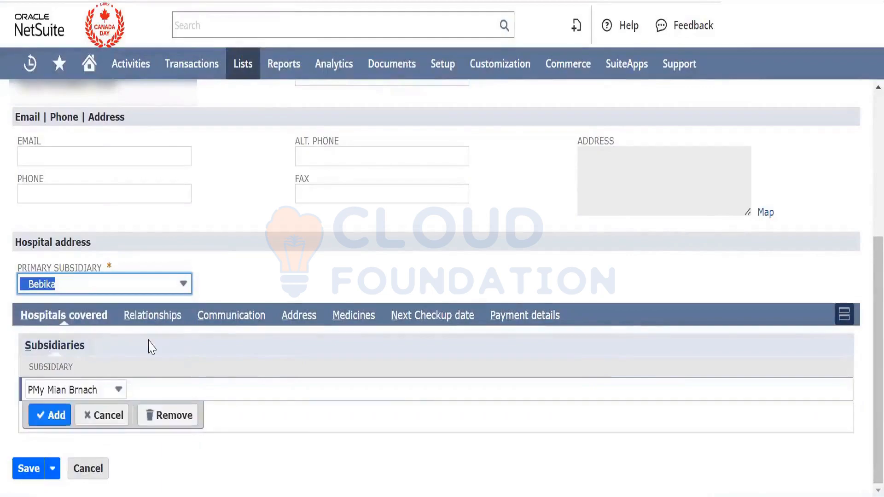
left_click(150, 346)
left_click(79, 395)
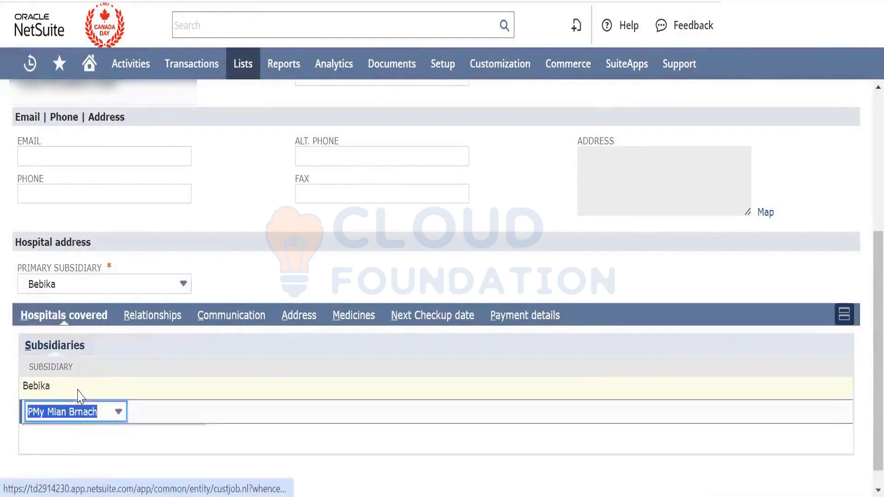
left_click(78, 385)
left_click(51, 431)
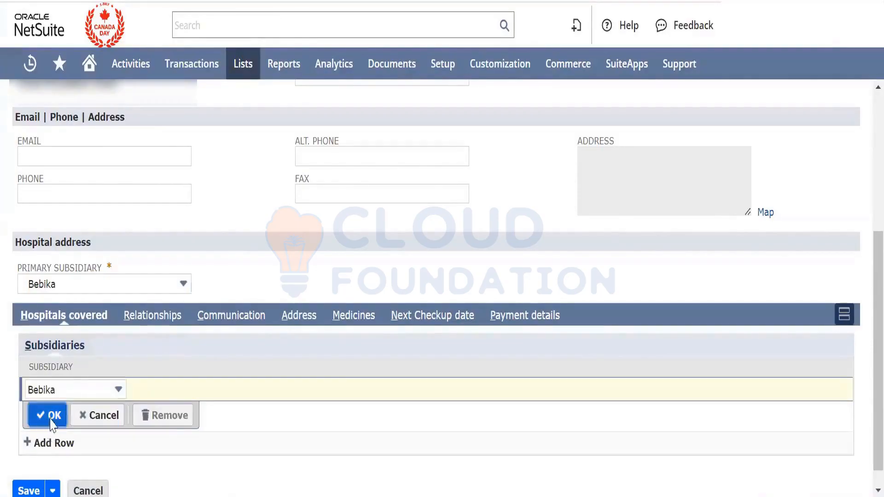
left_click(51, 415)
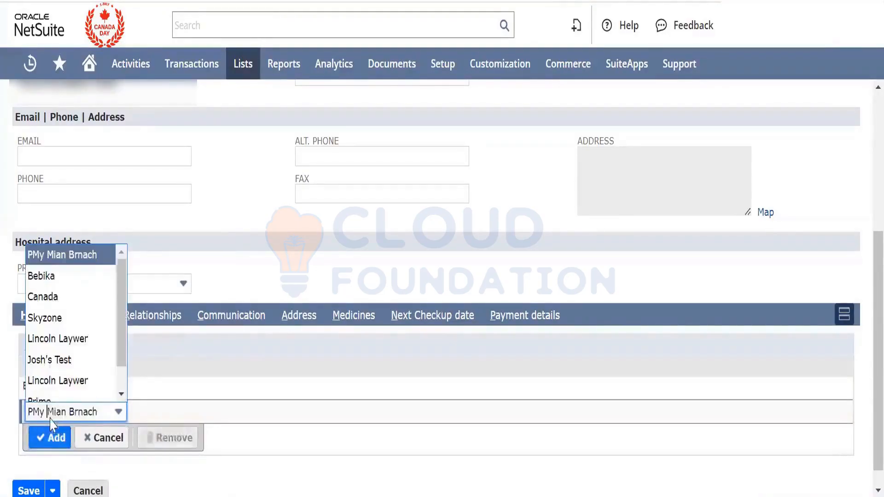
left_click(233, 236)
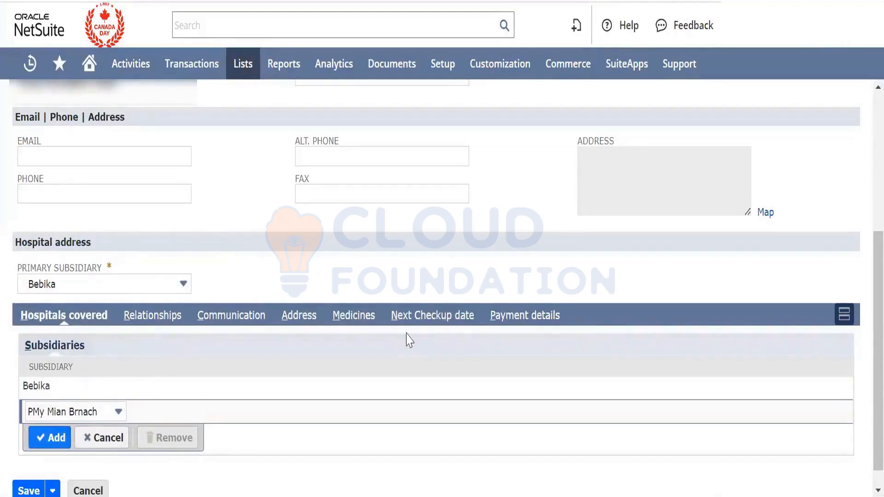
Look through the Relationships and Communication details of the new client record
scroll(406, 339, "down", 1)
scroll(406, 339, "down", 1)
scroll(295, 348, "up", 2)
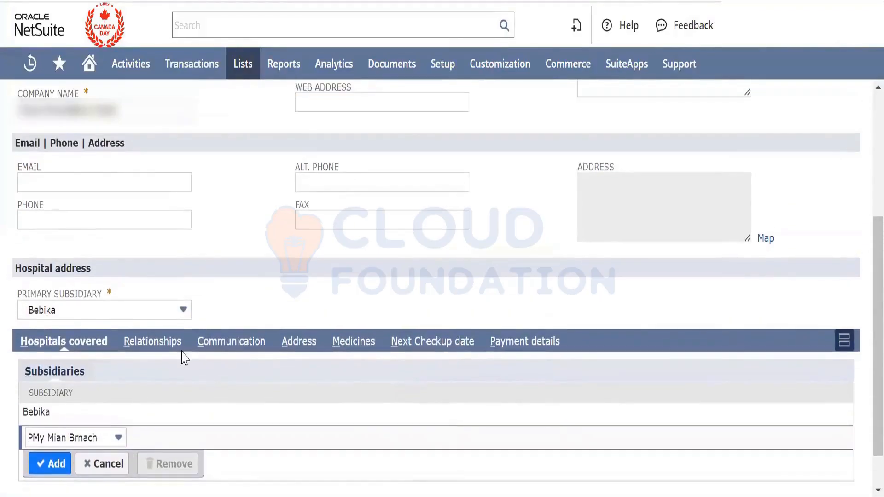
left_click(174, 350)
left_click(236, 353)
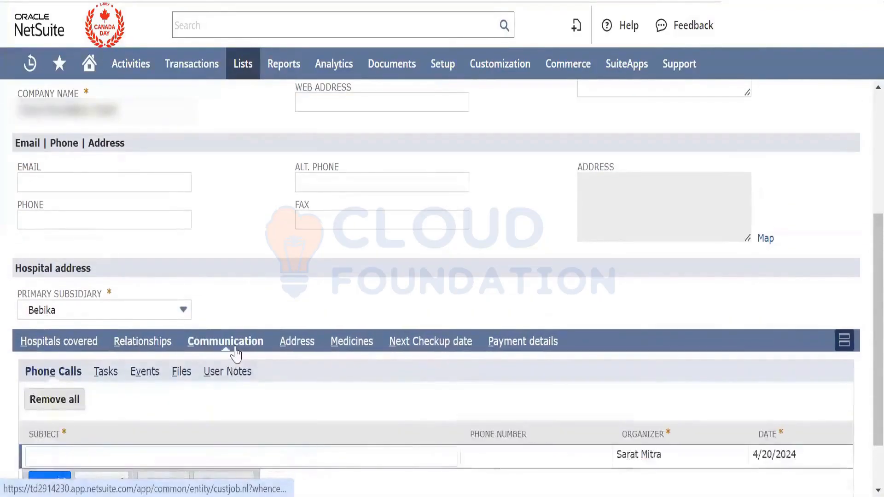
Save the new client record and highlight its generated customer ID in the primary information
scroll(230, 234, "up", 5)
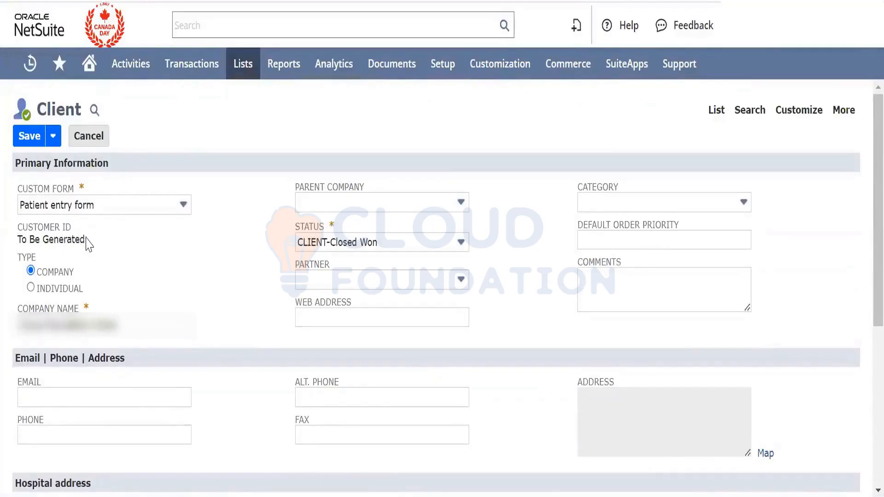
left_click_drag(85, 239, 19, 238)
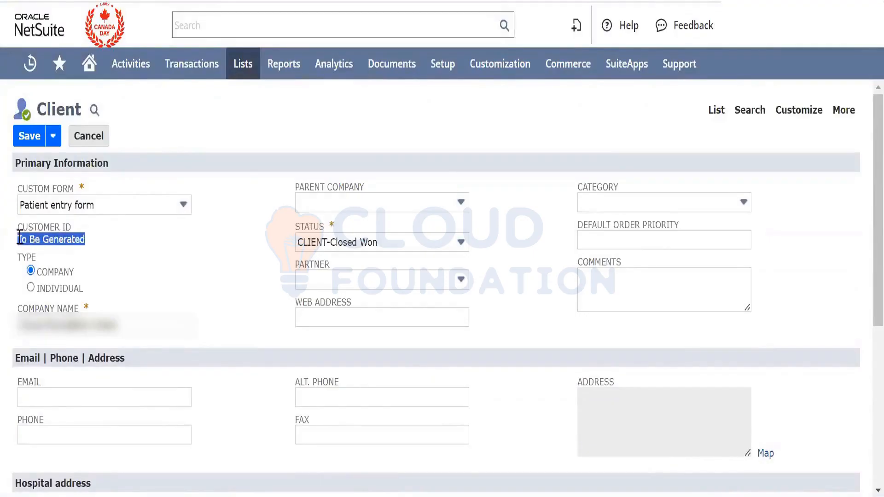
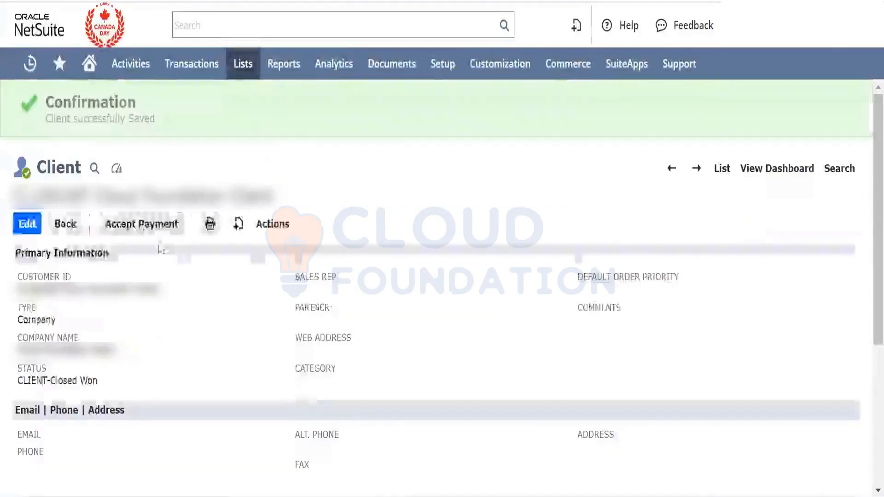
triple_click(40, 289)
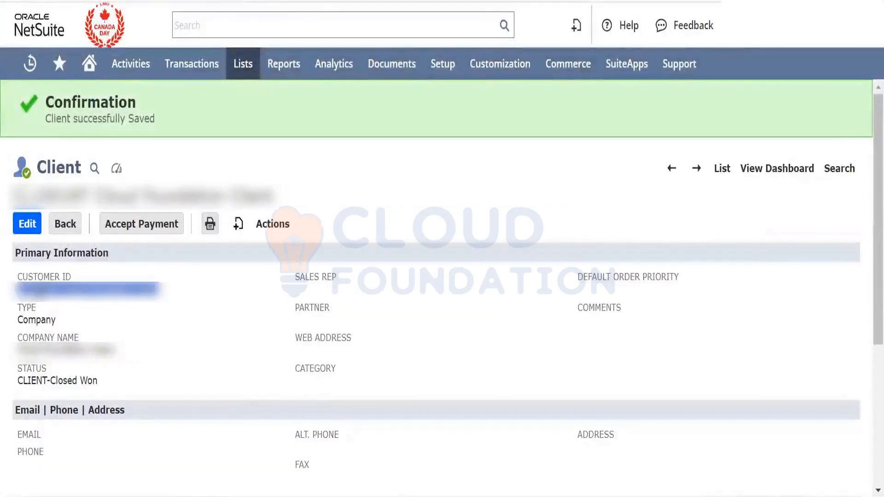
double_click(48, 288)
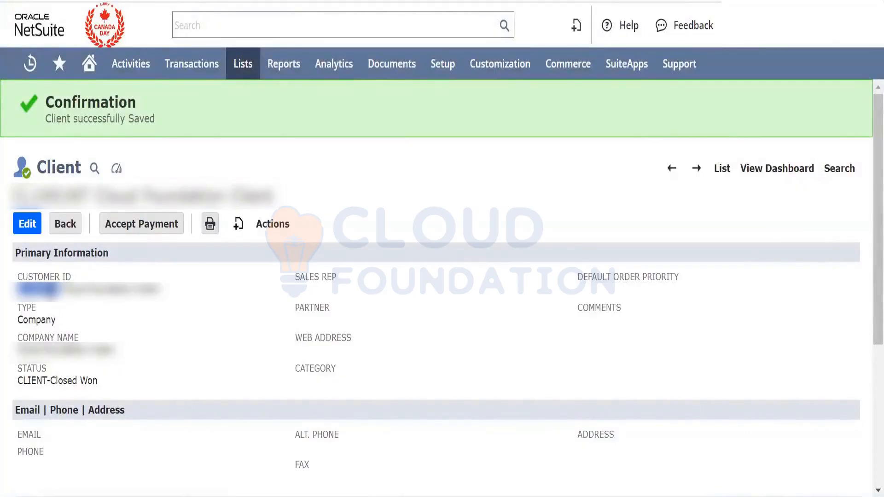
left_click(154, 334)
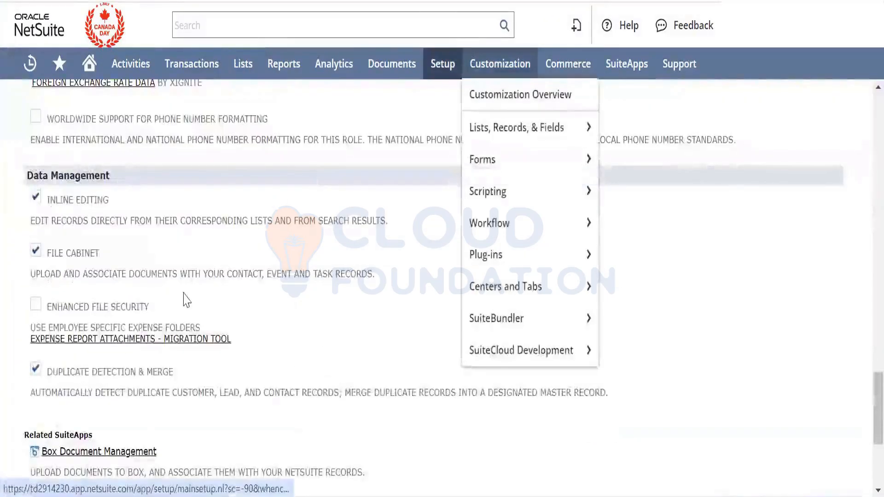
Open the company's Duplicate Detection setup page in a separate browser tab
scroll(186, 300, "down", 3)
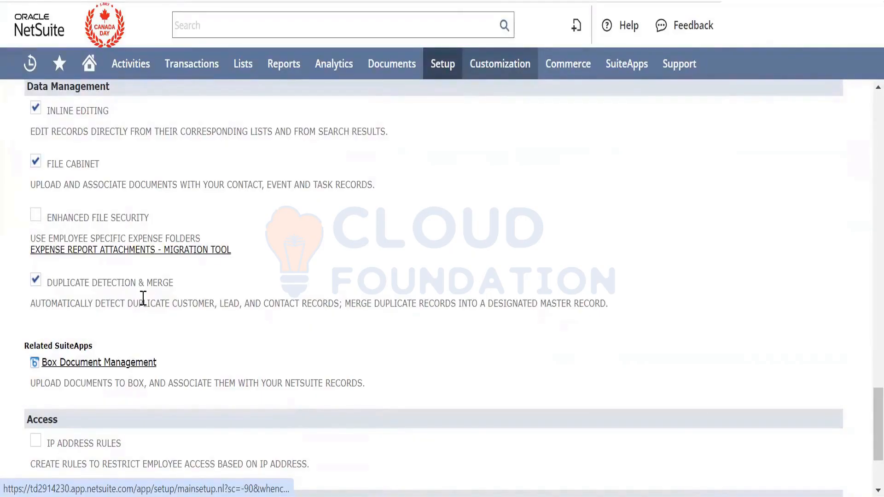
mouse_move(449, 63)
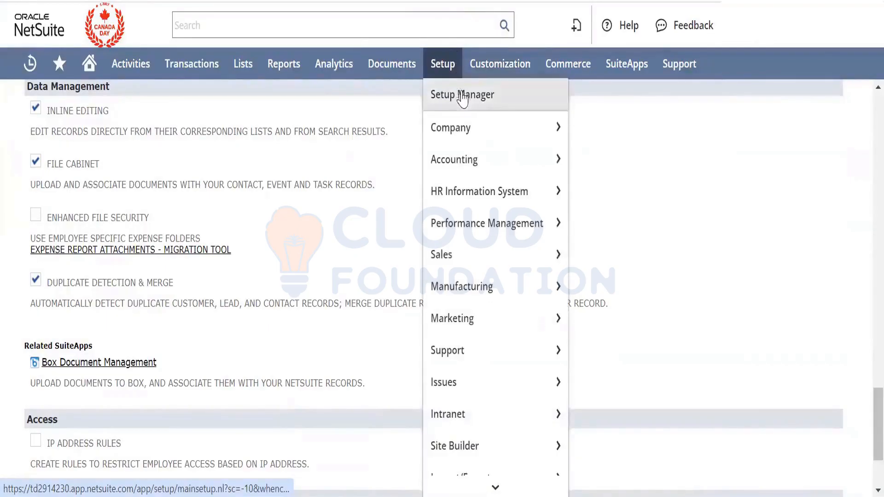
mouse_move(529, 159)
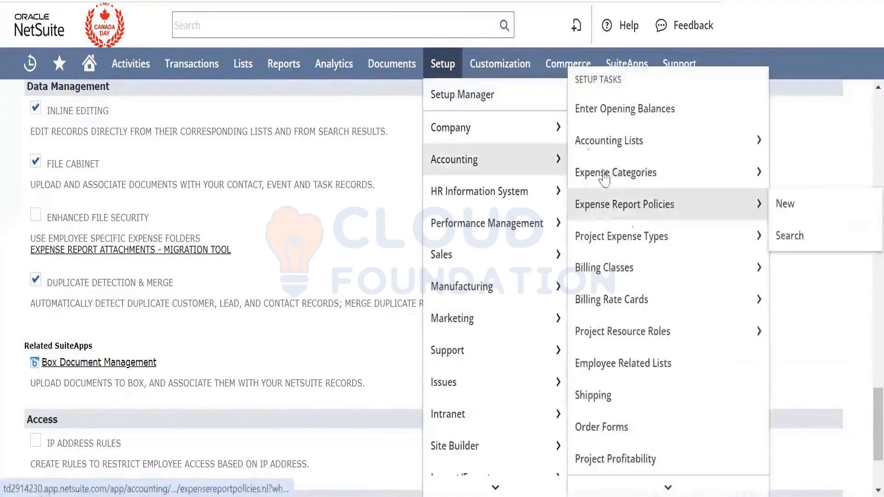
mouse_move(543, 128)
mouse_move(673, 340)
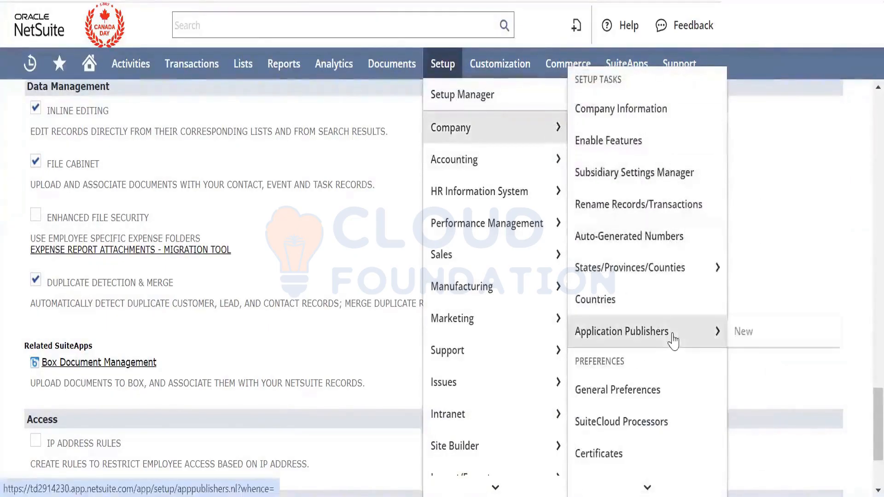
mouse_move(606, 486)
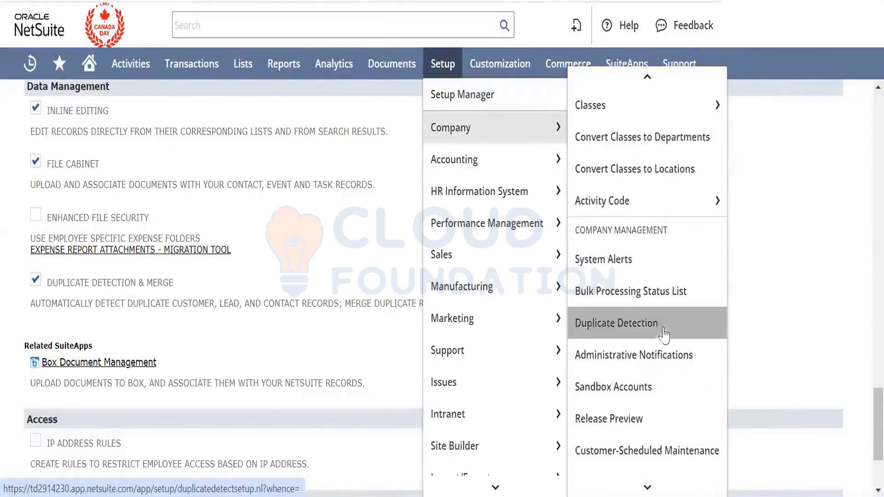
right_click(663, 332)
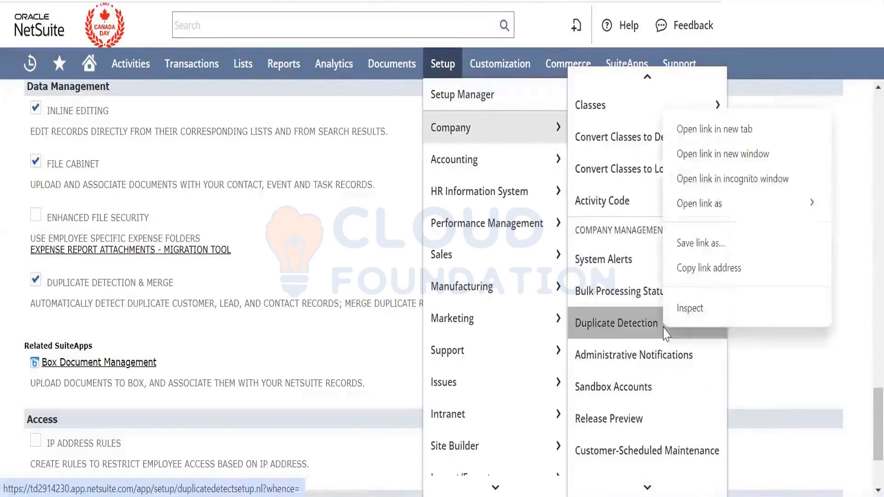
left_click(726, 130)
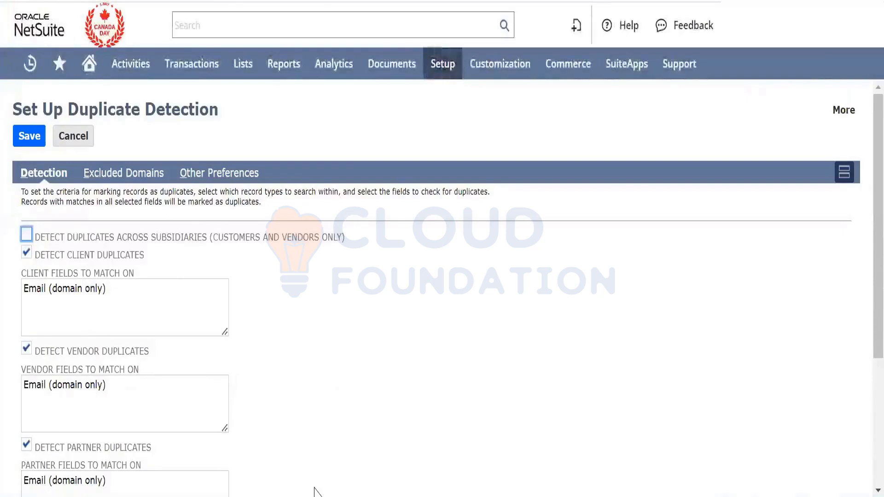
Review the duplicate detection criteria and enable detecting duplicates across subsidiaries for customers and vendors
scroll(381, 443, "down", 2)
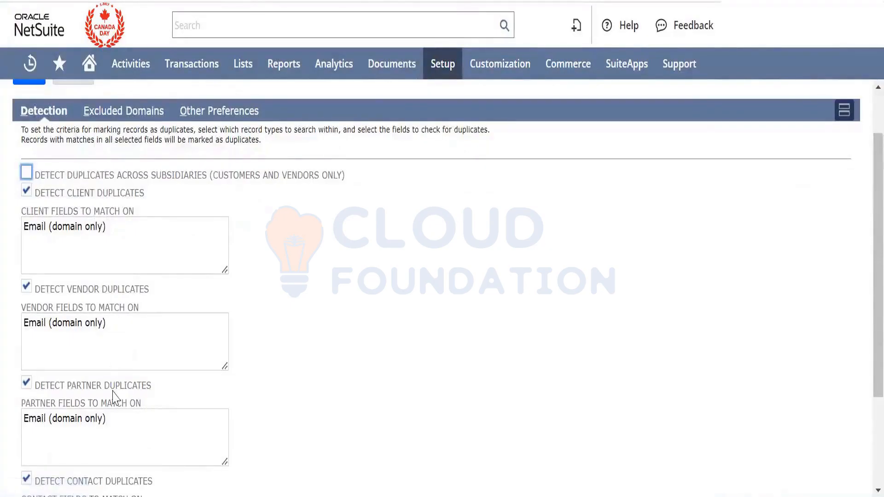
scroll(114, 396, "down", 10)
scroll(114, 397, "up", 10)
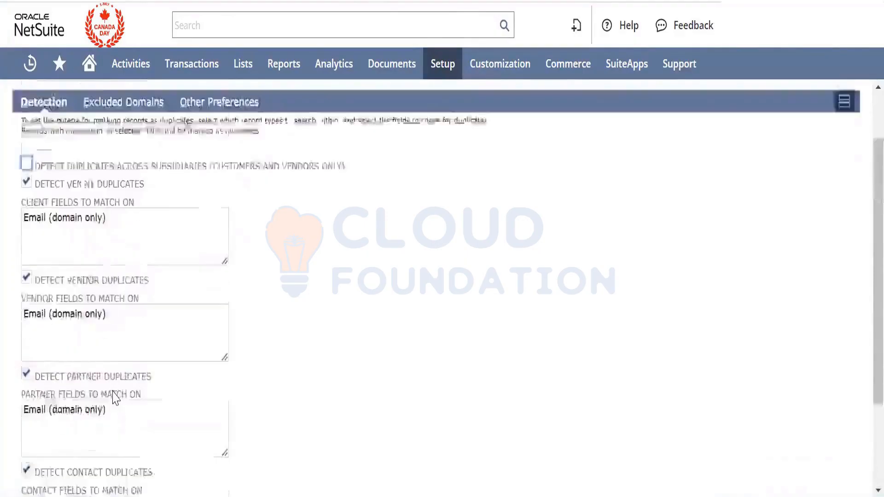
scroll(114, 397, "up", 2)
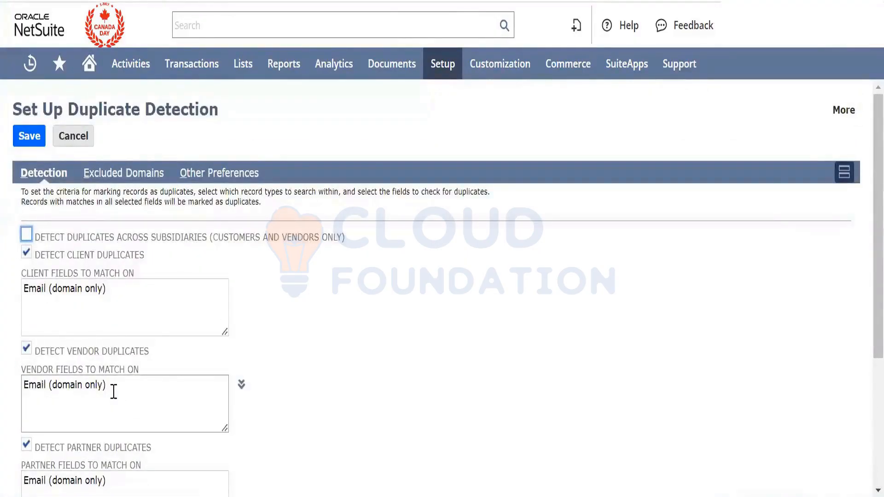
left_click(26, 235)
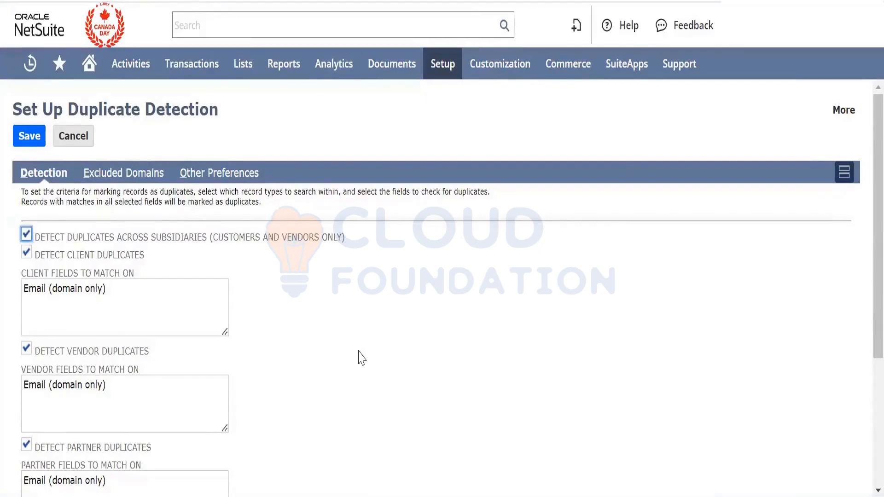
Switch to Notepad, replace its text with two sample email addresses, highlight the second one's domain, and return to NetSuite
mouse_move(99, 316)
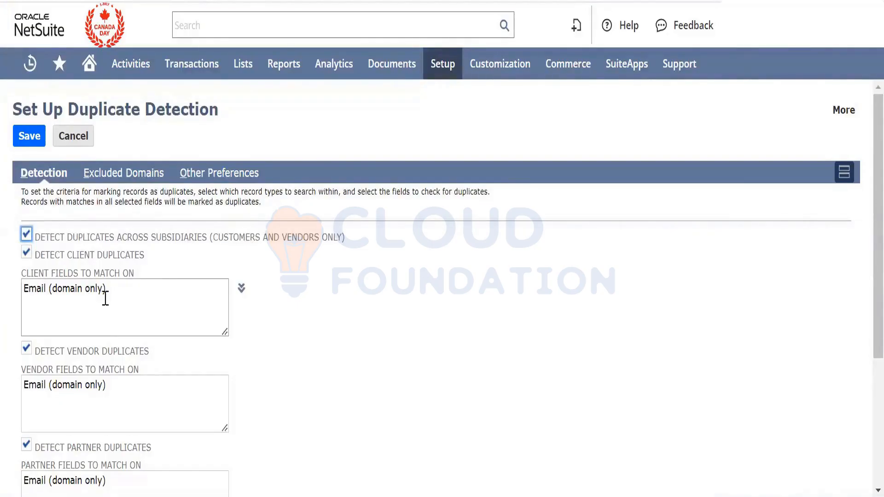
key("alt+Tab")
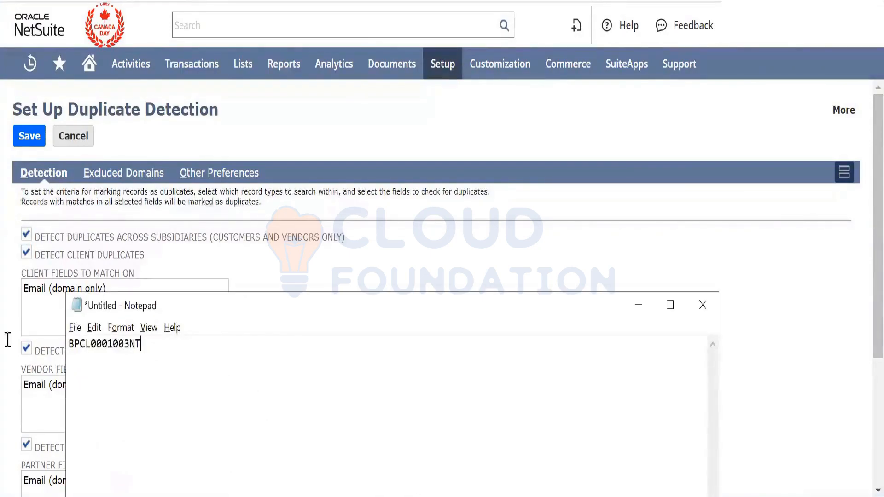
key("ctrl+a")
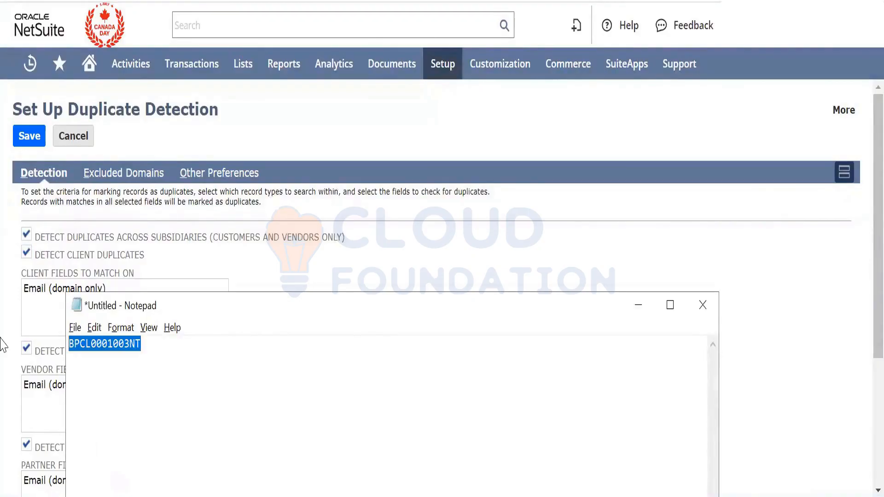
key("alt+Tab")
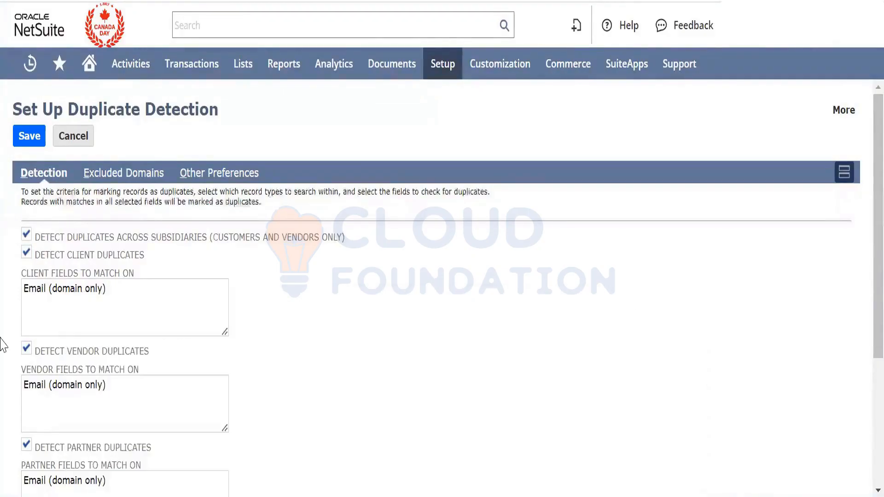
key("alt+Tab")
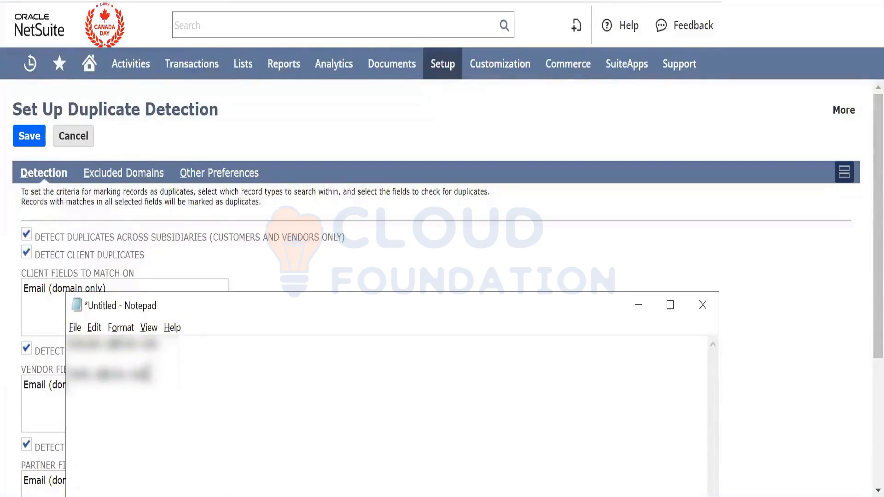
left_click_drag(138, 375, 105, 376)
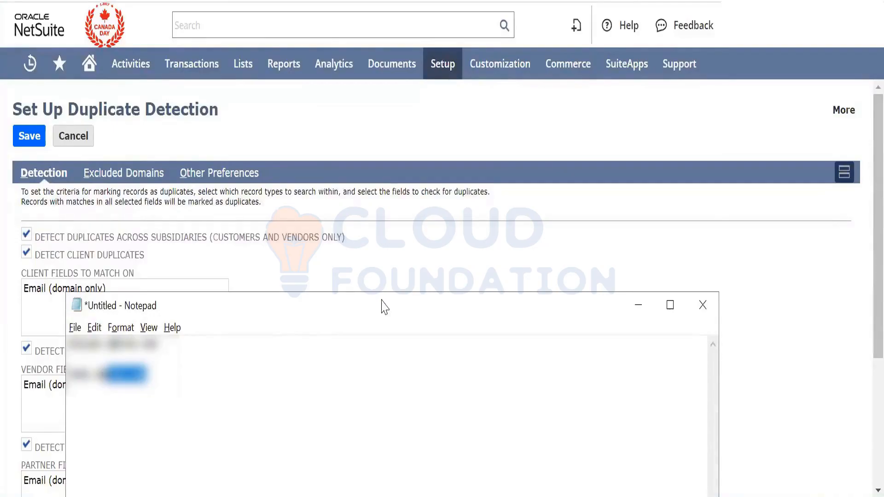
left_click(402, 263)
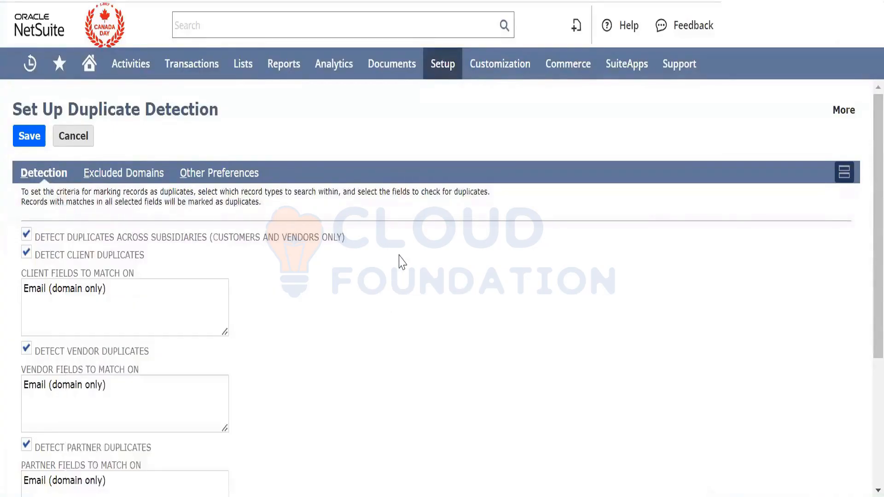
Set the client fields to match on to Email (full) instead of Email (domain only)
mouse_move(191, 297)
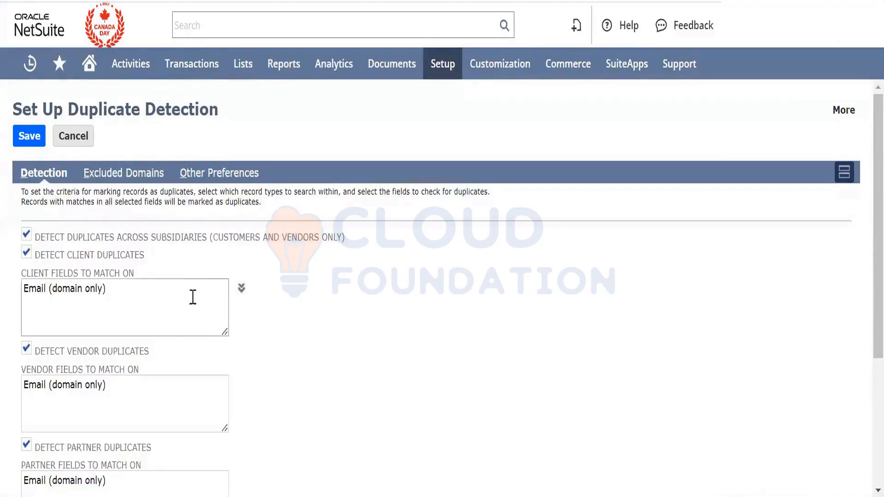
left_click(241, 290)
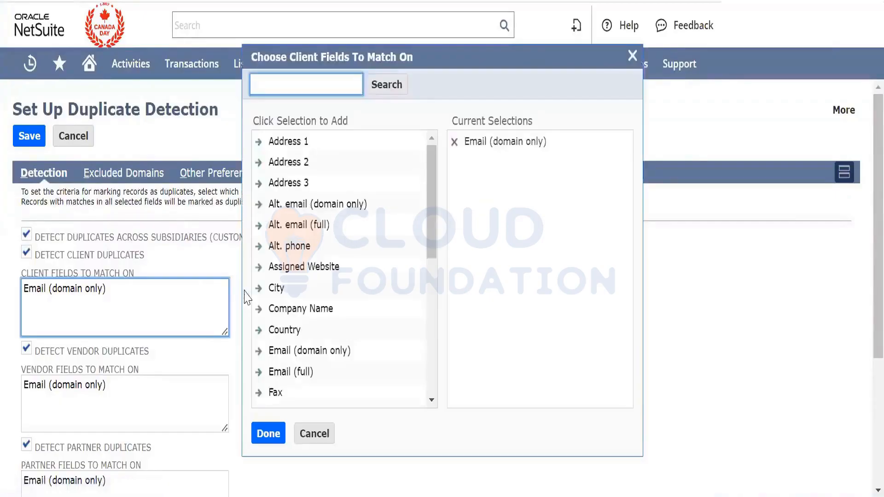
left_click_drag(434, 227, 441, 266)
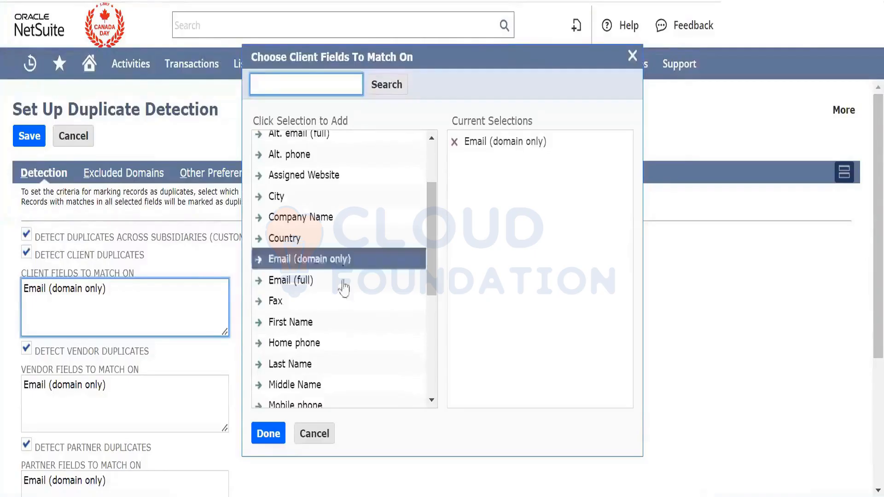
left_click(304, 281)
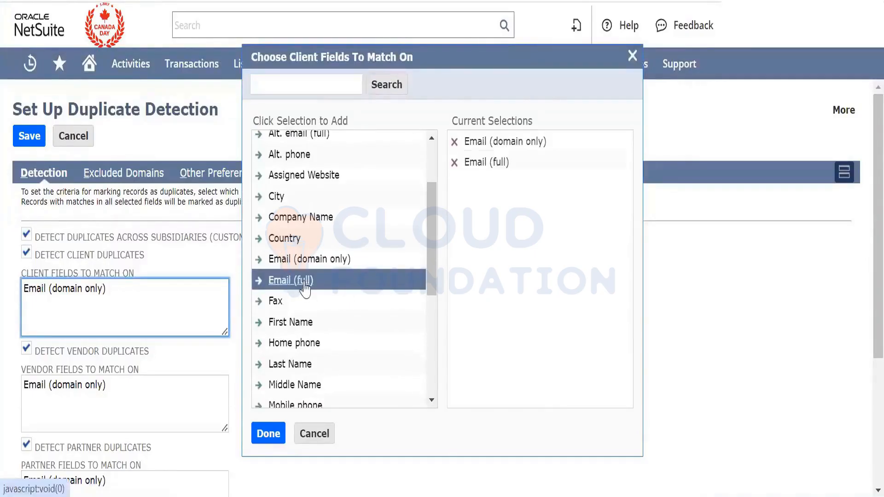
left_click(455, 142)
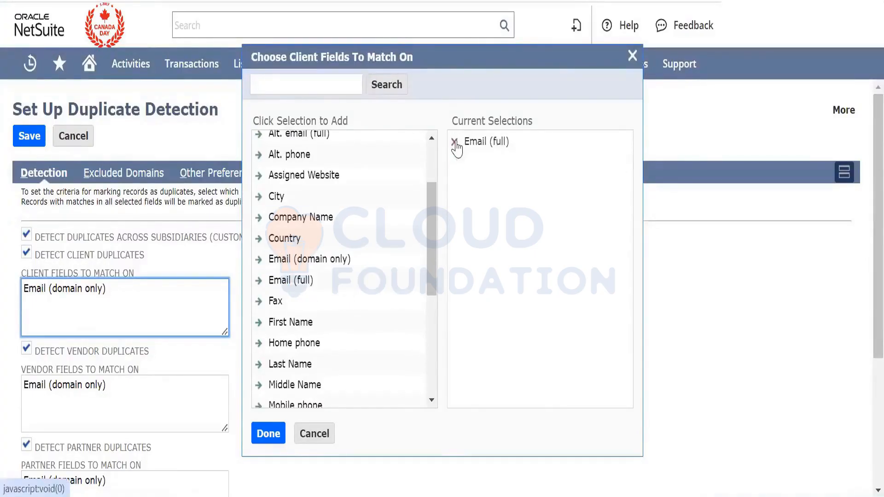
left_click(268, 433)
Set the vendor fields to match on to Email (full) instead of Email (domain only)
mouse_move(217, 375)
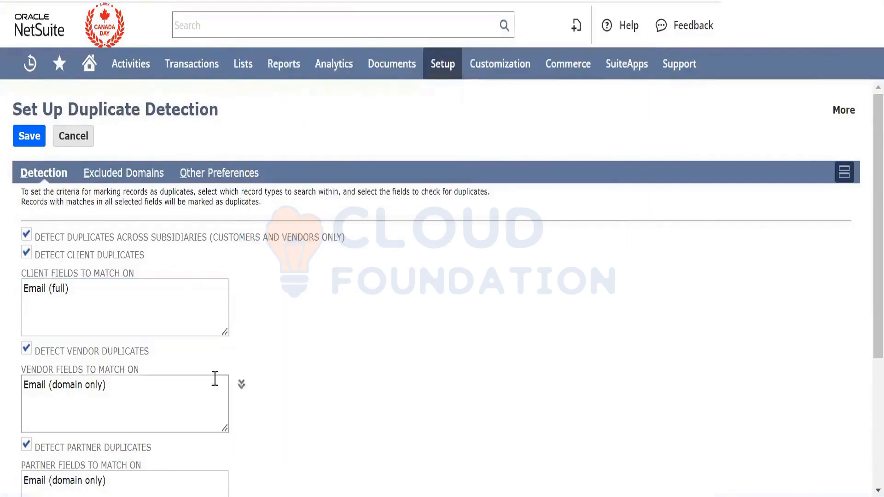
left_click(240, 386)
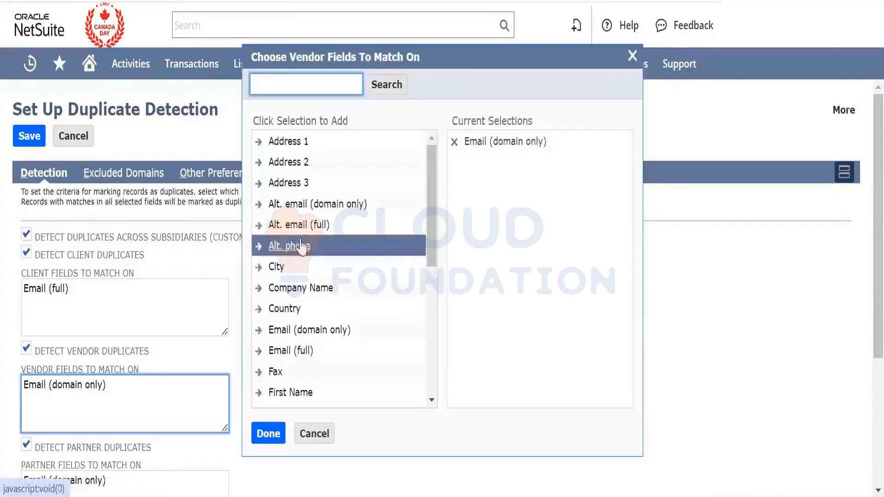
scroll(305, 285, "down", 1)
left_click(308, 311)
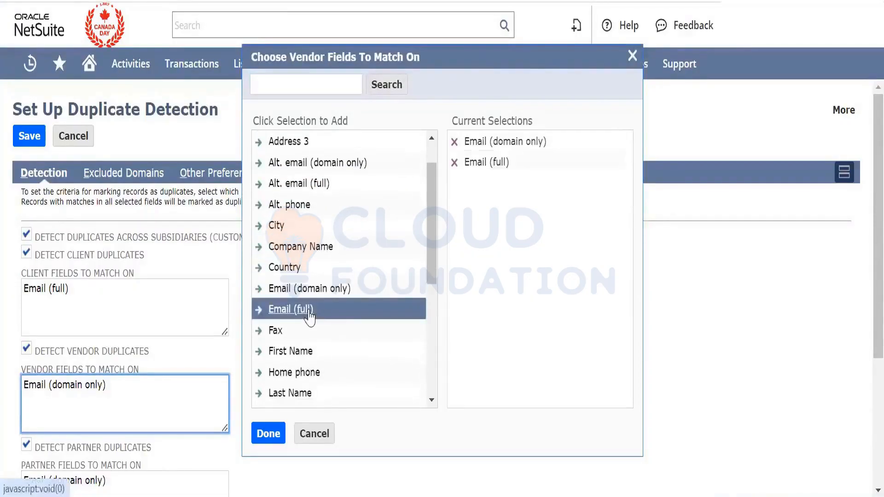
left_click(454, 142)
left_click(263, 434)
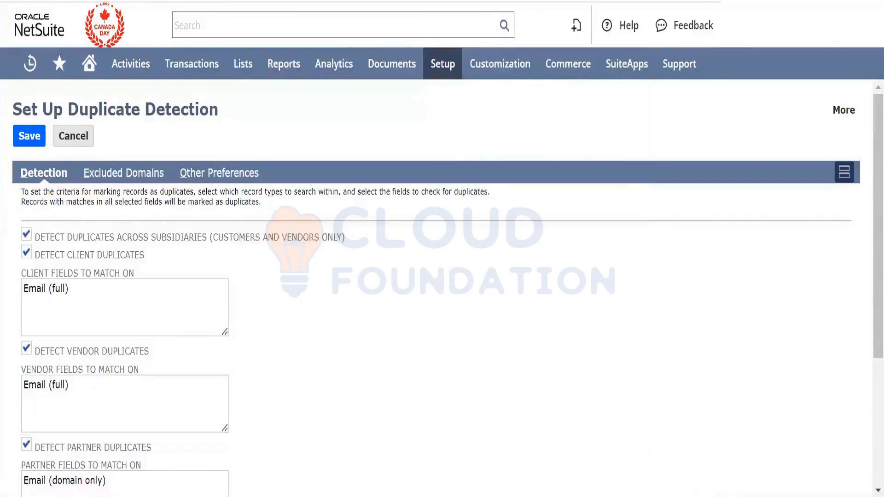
Switch to Notepad, rewrite the second sample email address to match the first, highlight both, and return to NetSuite
key("alt+Tab")
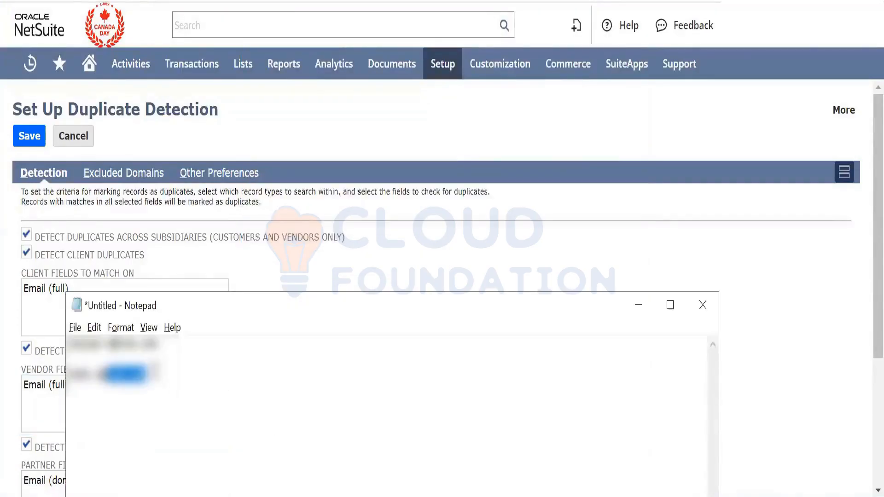
left_click(156, 368)
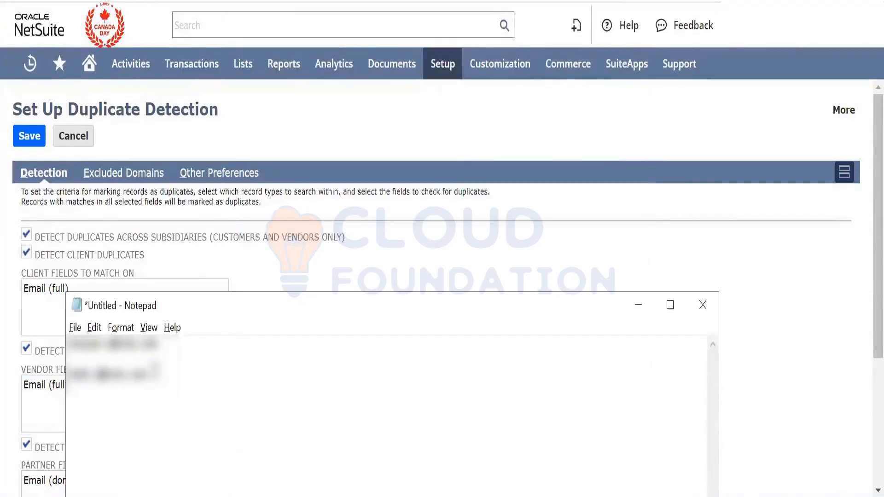
left_click_drag(105, 374, 154, 343)
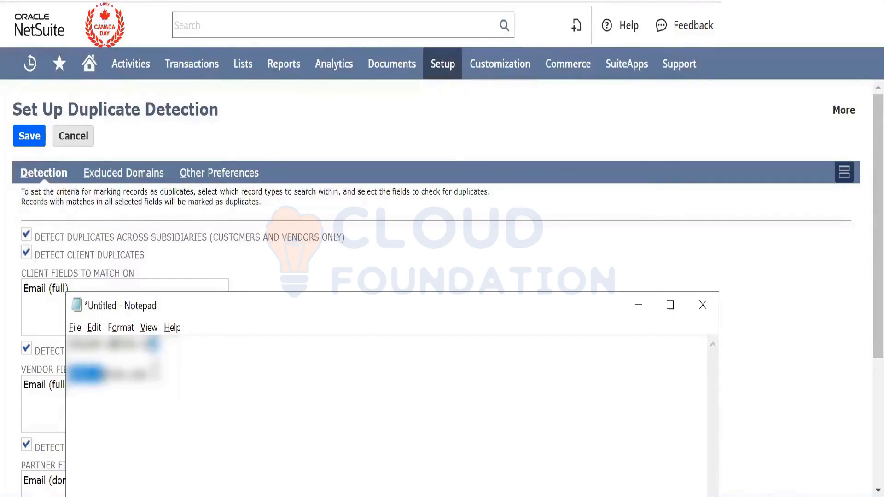
key("shift+Right")
key("Right")
key("shift+Left")
key("shift+Left")
key("shift+Left")
key("shift+Left")
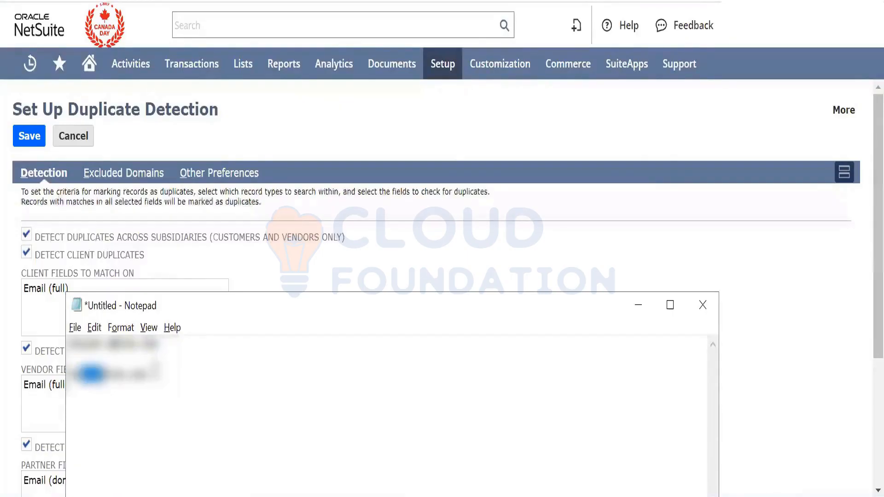
key("shift+Left")
key("shift+Left")
type("aendor")
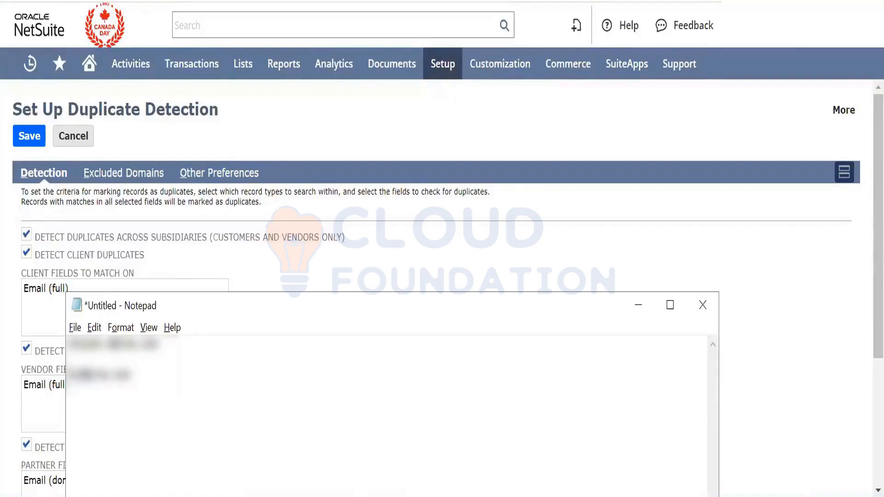
type("1")
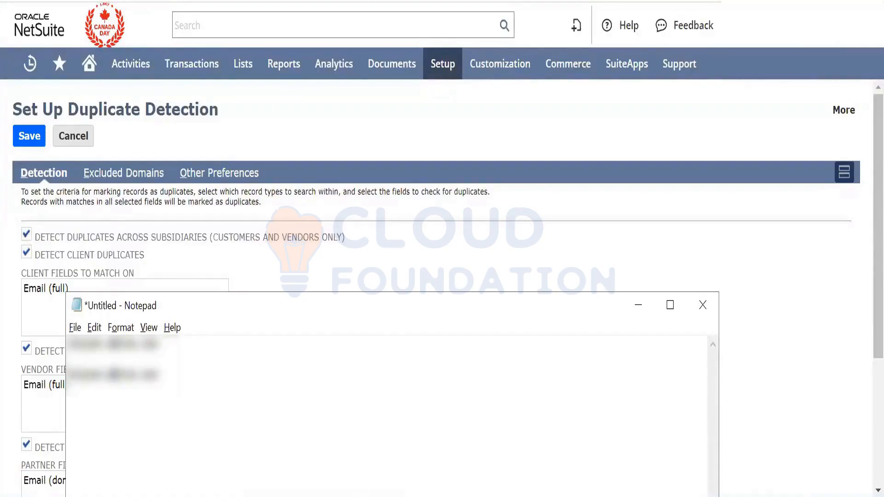
left_click_drag(170, 386, 63, 343)
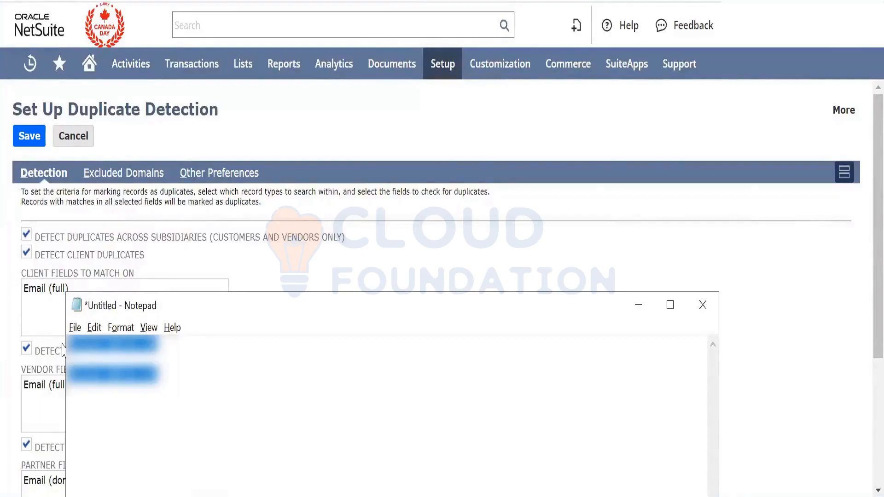
left_click(60, 342)
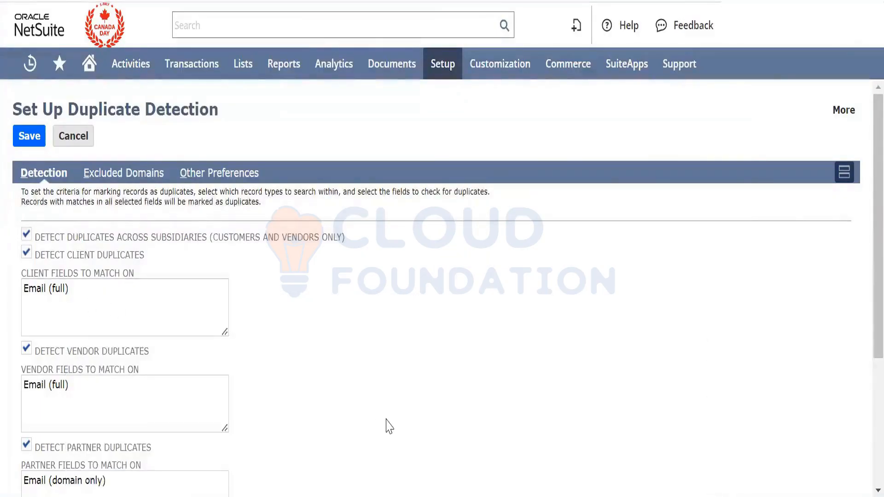
Add Phone alongside Email (full) in the client fields to match on
scroll(389, 426, "down", 5)
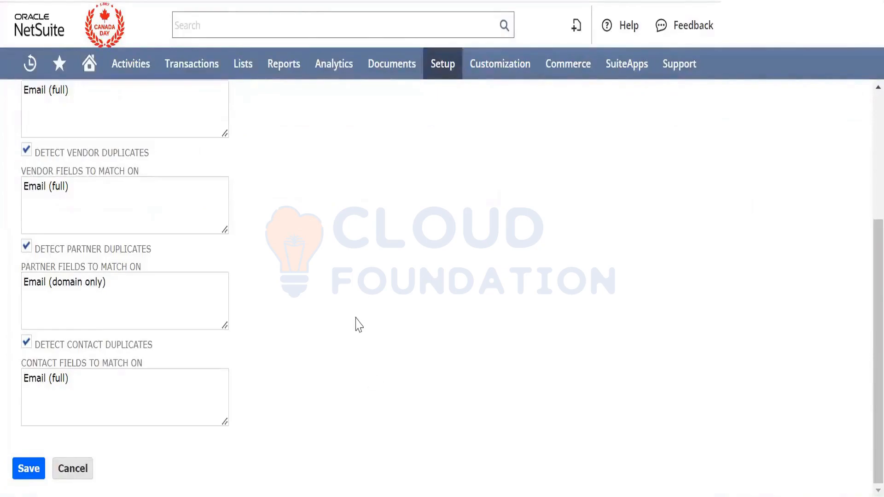
scroll(358, 324, "up", 5)
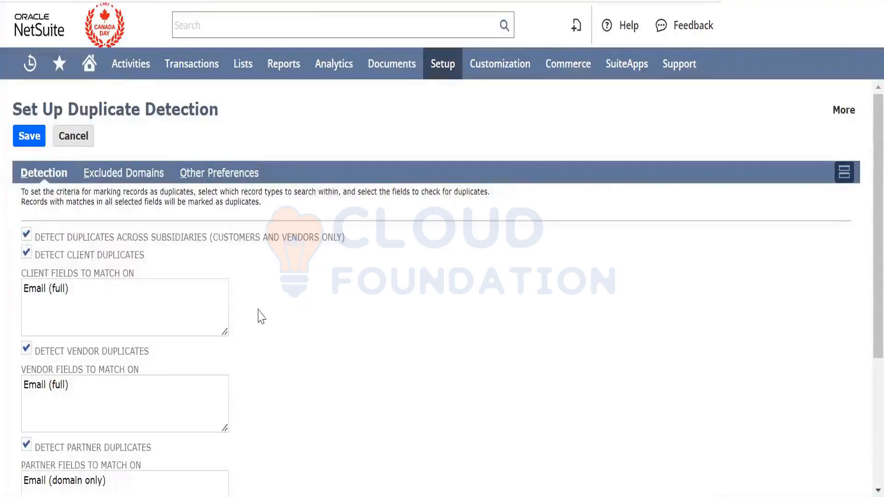
mouse_move(238, 292)
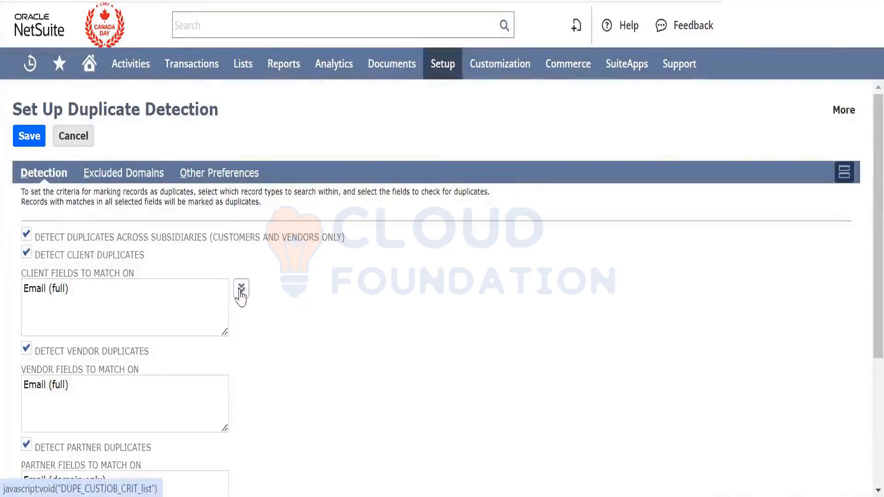
left_click(241, 290)
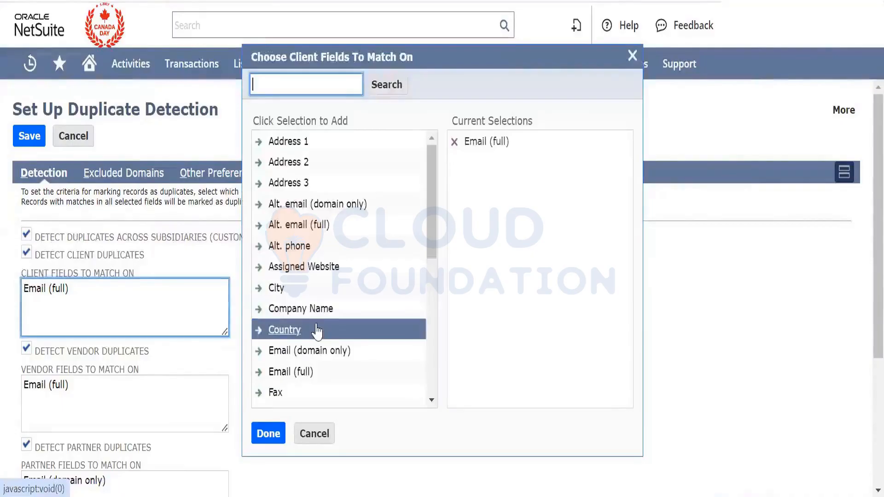
scroll(317, 331, "down", 4)
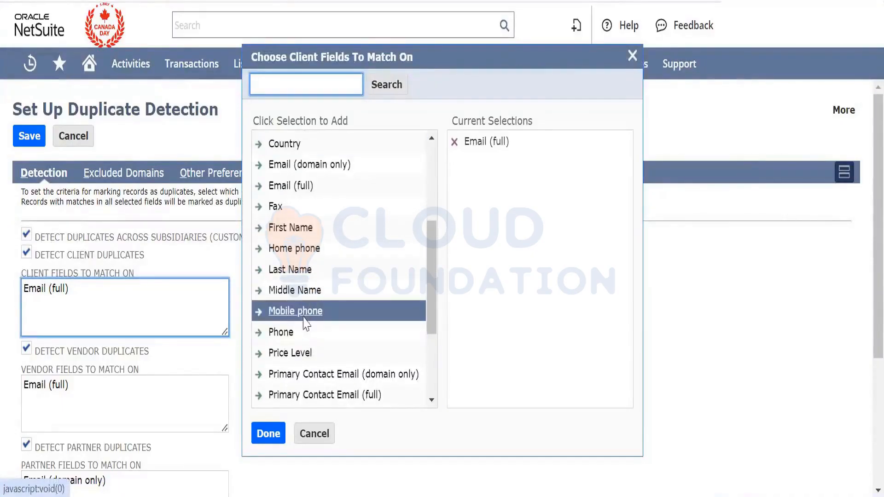
left_click(289, 332)
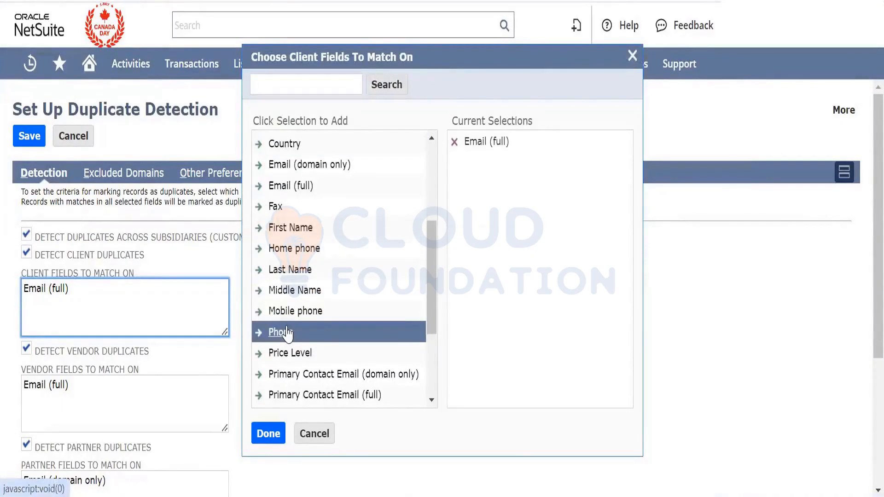
left_click(267, 435)
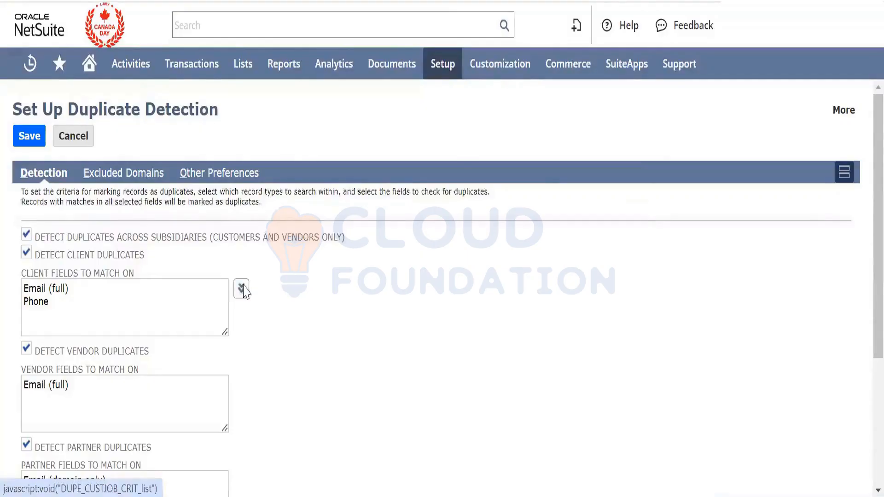
Remove Phone from the client fields to match on
left_click(243, 290)
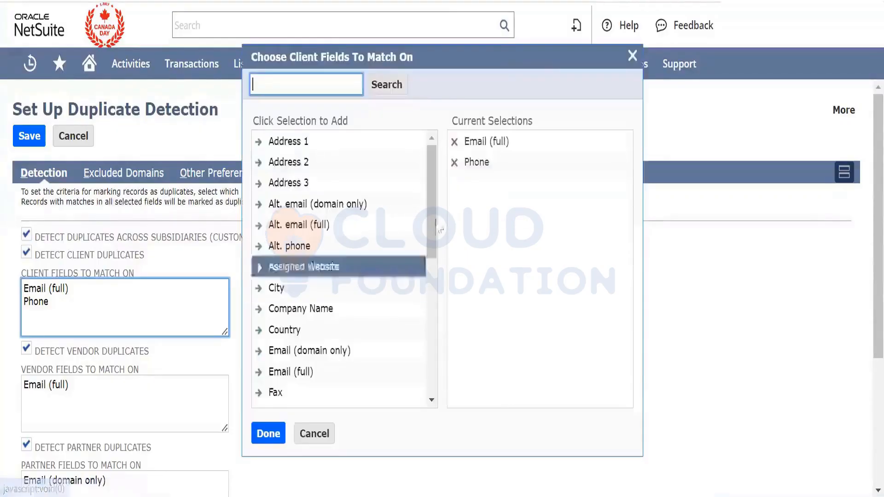
left_click(454, 163)
left_click(266, 432)
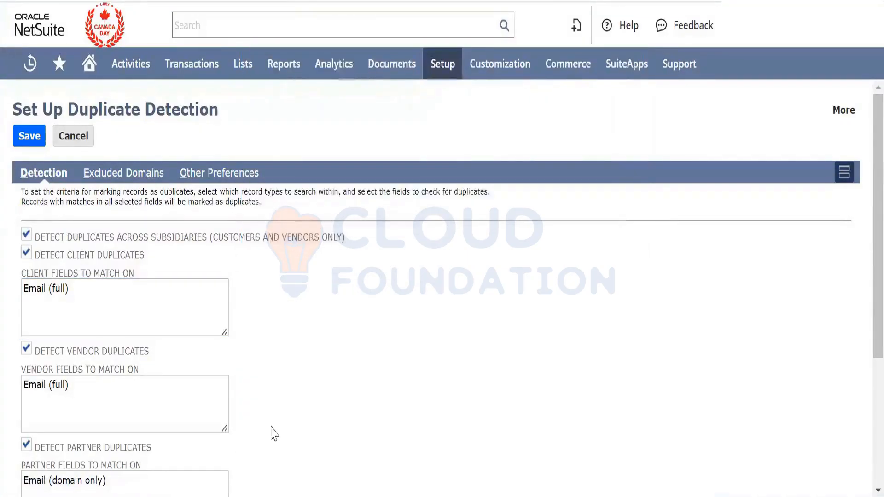
Review the full list of email domains excluded from duplicate detection
left_click(136, 175)
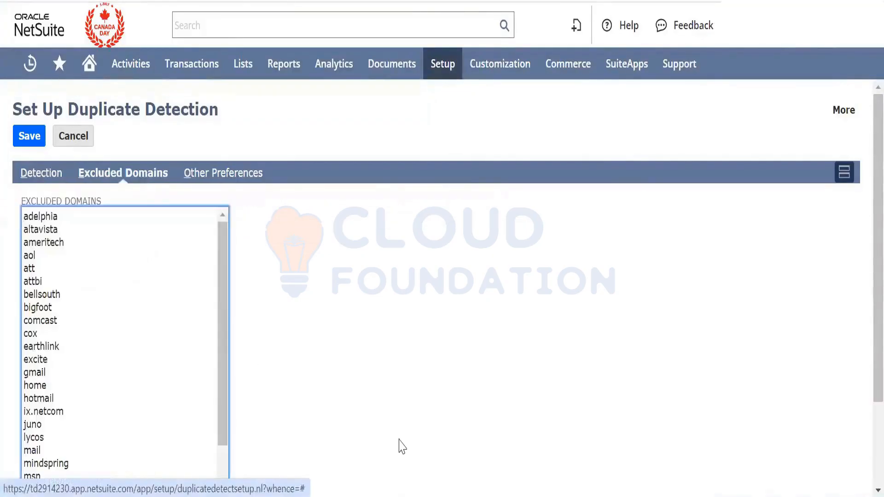
scroll(178, 350, "down", 1)
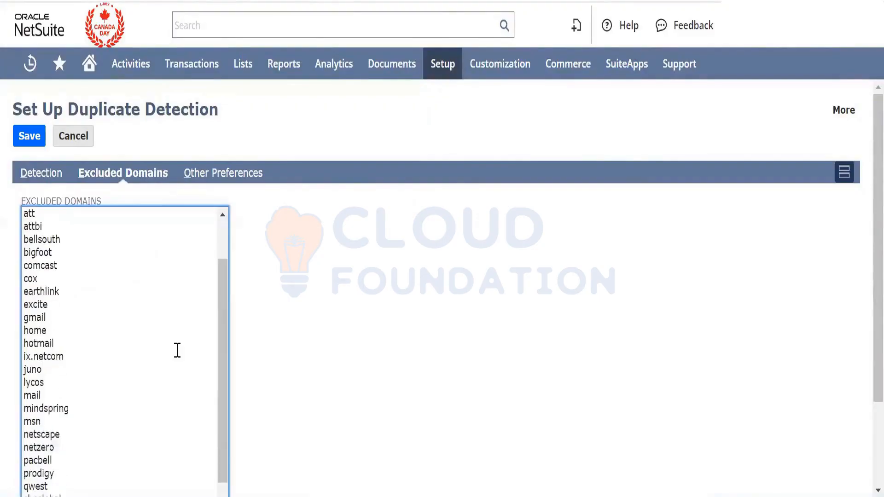
scroll(177, 350, "down", 1)
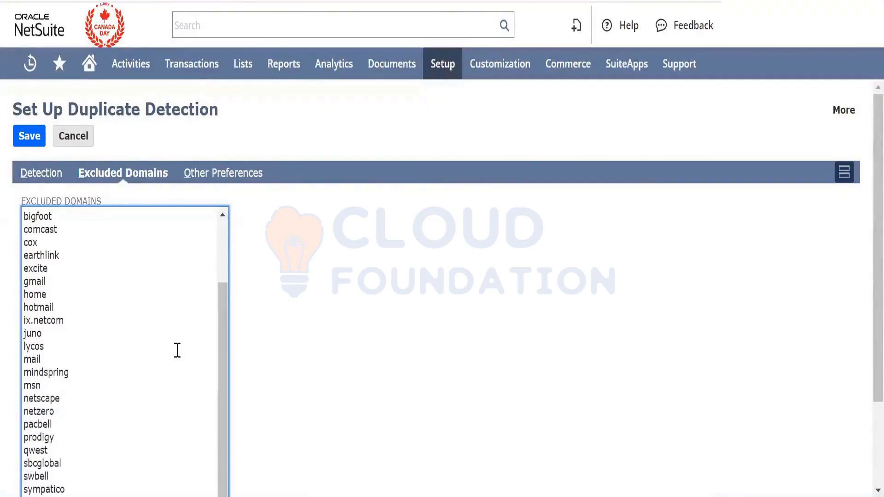
scroll(178, 350, "down", 2)
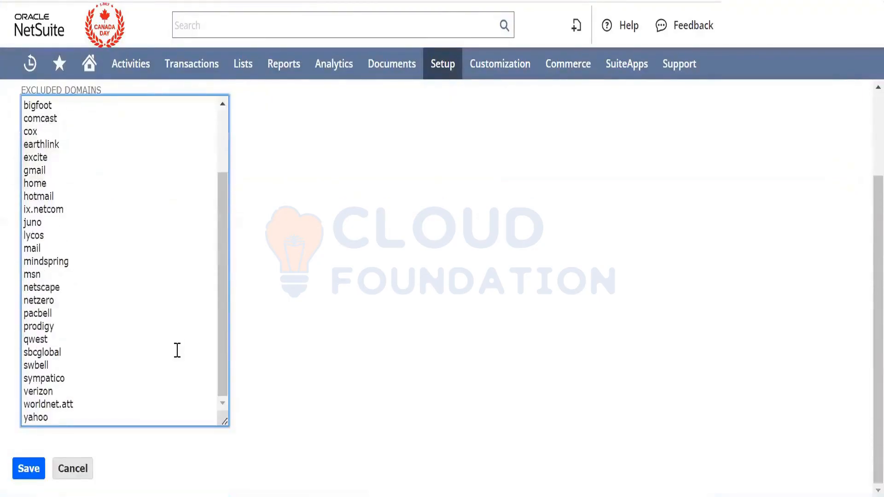
scroll(177, 349, "up", 3)
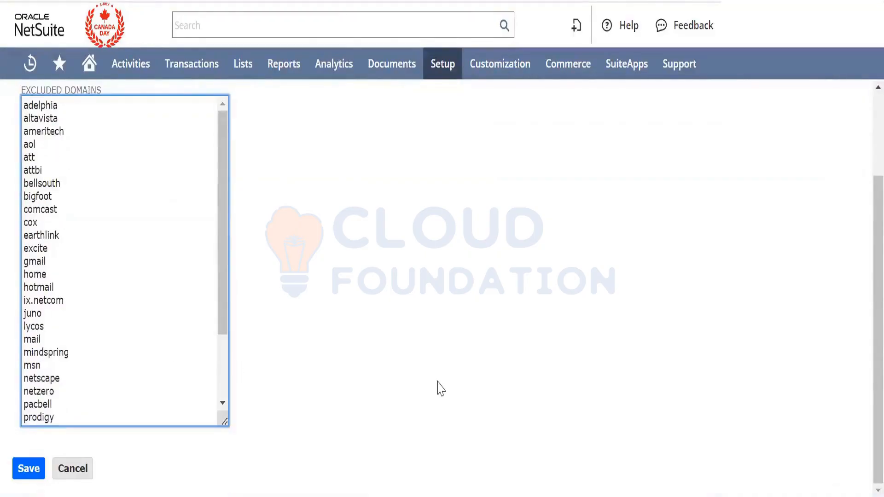
scroll(439, 386, "up", 3)
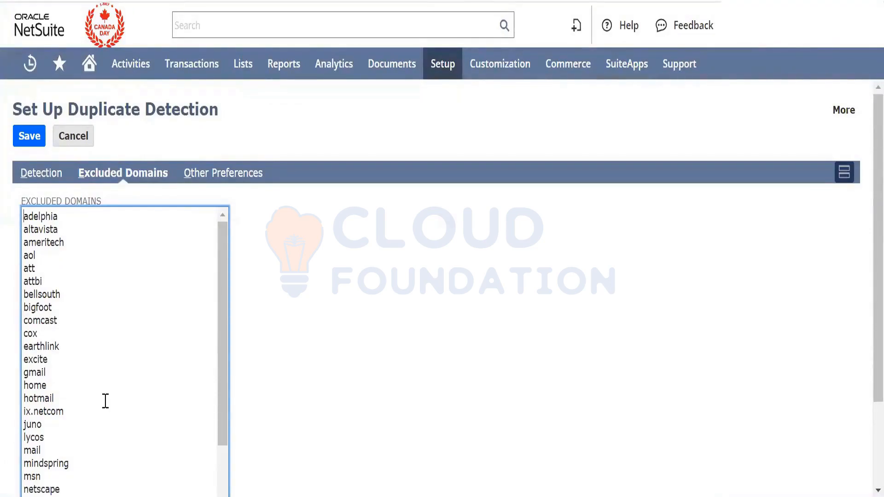
Highlight the partners' Email (domain only) match criterion in the detection settings and go back to the excluded domains list
left_click(42, 174)
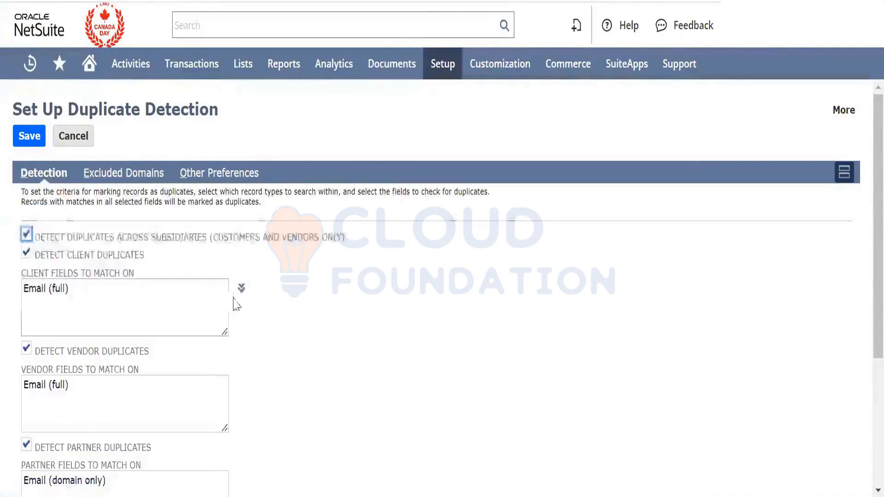
scroll(329, 478, "down", 1)
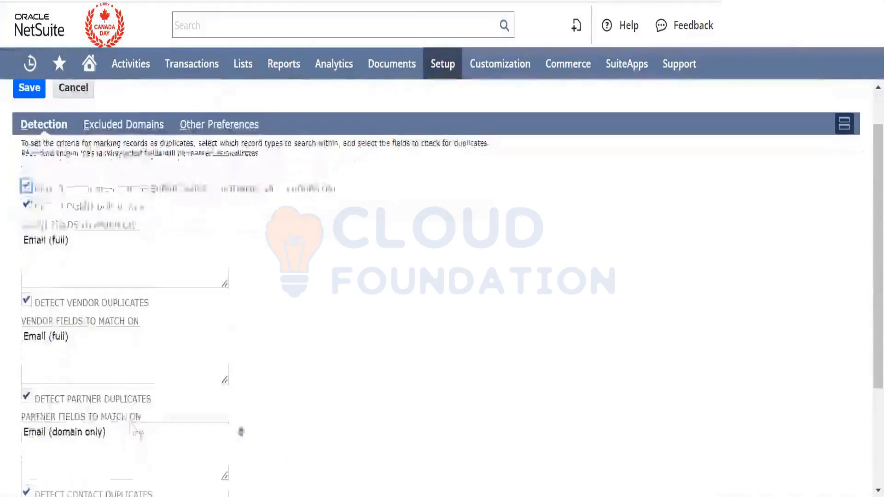
left_click_drag(128, 427, 24, 428)
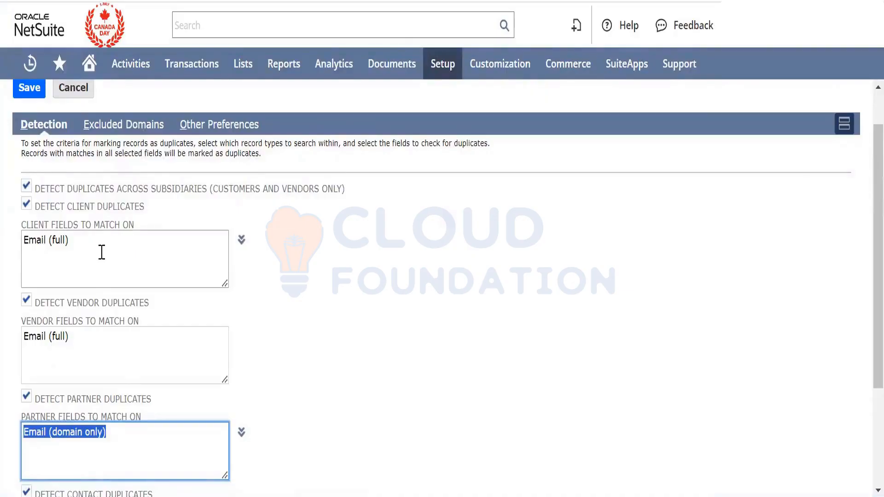
left_click(138, 129)
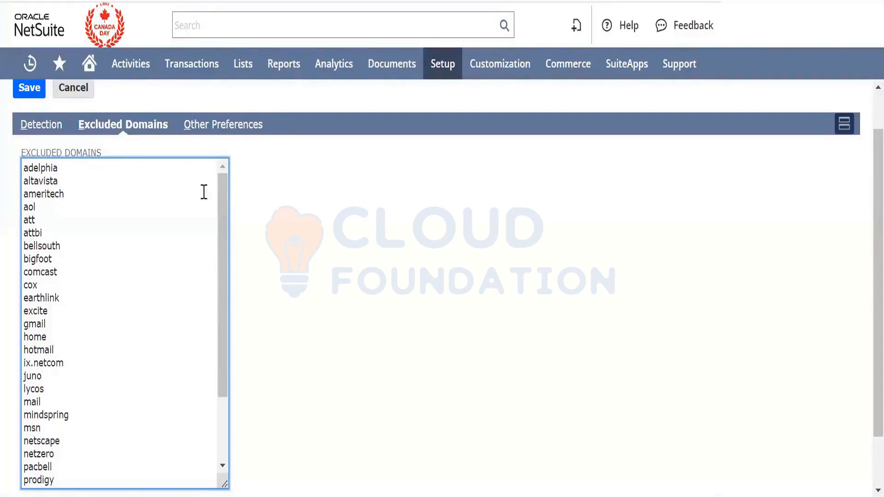
Examine the other duplicate detection preferences, including the options for resolving duplicates with conflicting login access
left_click(224, 124)
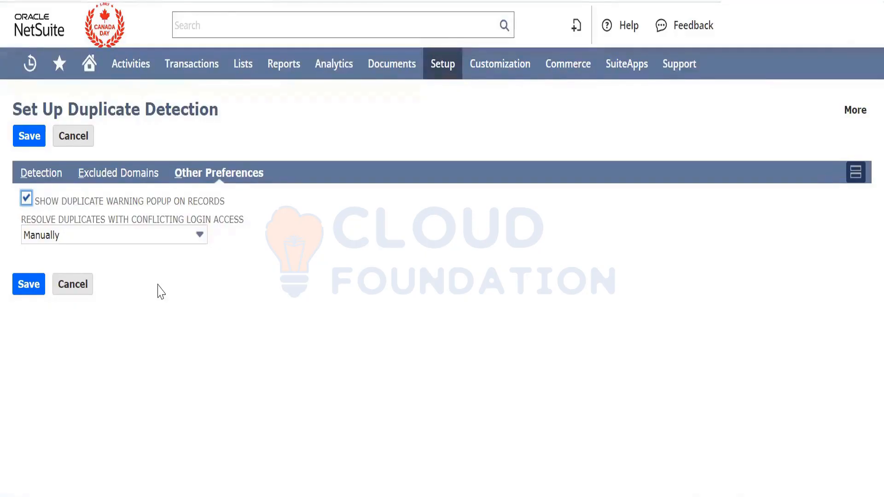
left_click(178, 242)
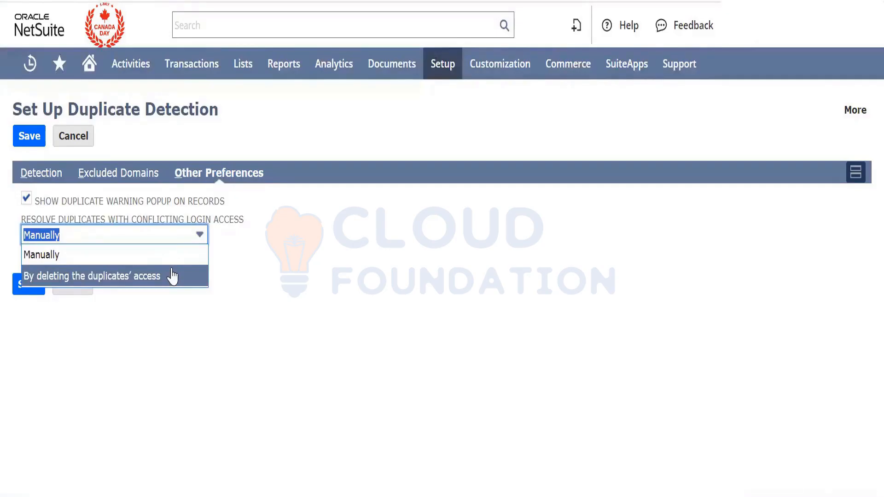
left_click(297, 279)
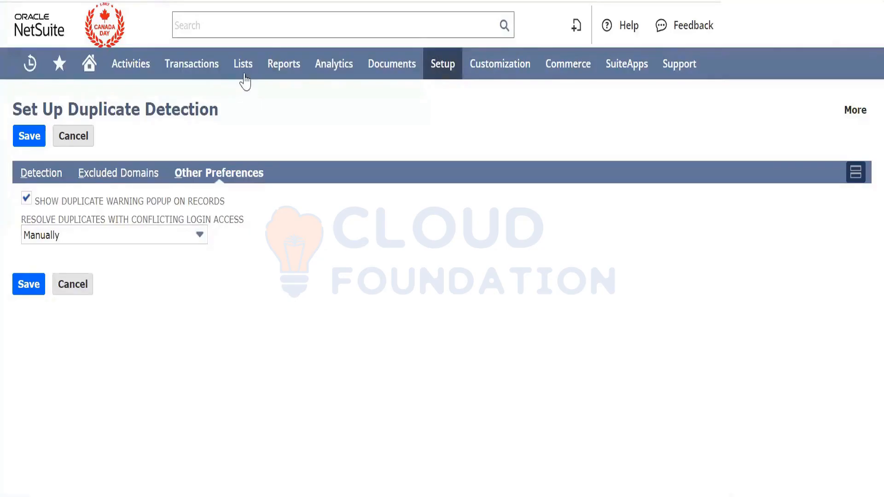
Open the Entity Duplicate Resolution page for managing customer duplicates
mouse_move(243, 76)
mouse_move(276, 383)
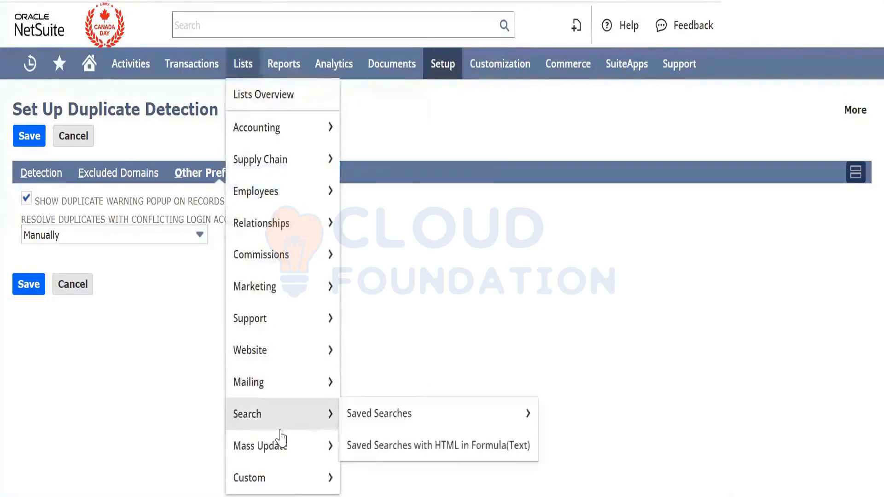
mouse_move(284, 449)
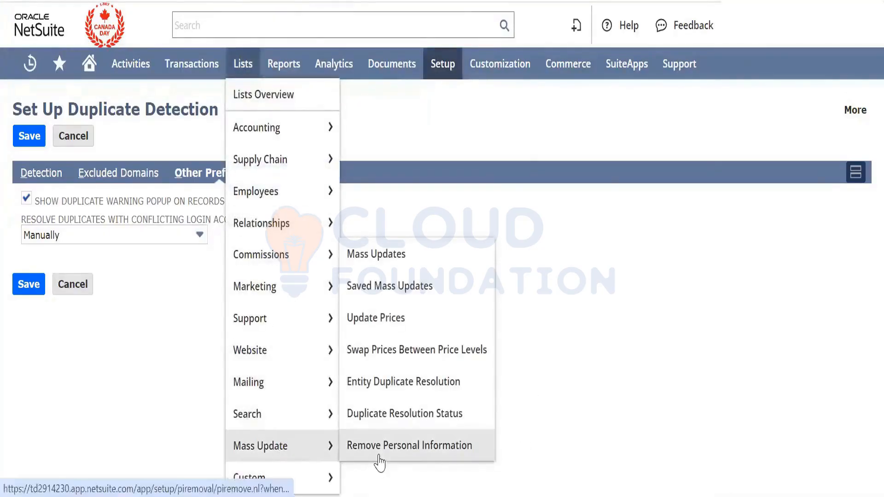
right_click(416, 393)
left_click(516, 197)
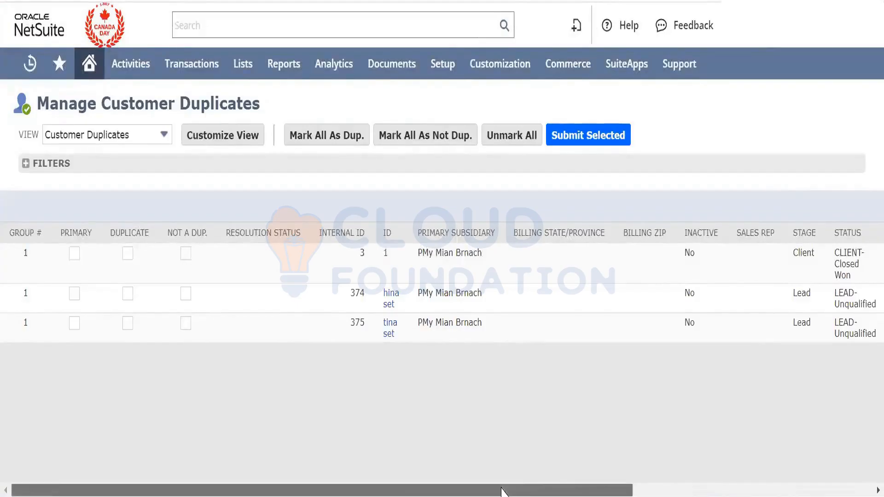
Look through all columns of the customer duplicates list
left_click_drag(504, 491, 681, 481)
scroll(717, 465, "right", 3)
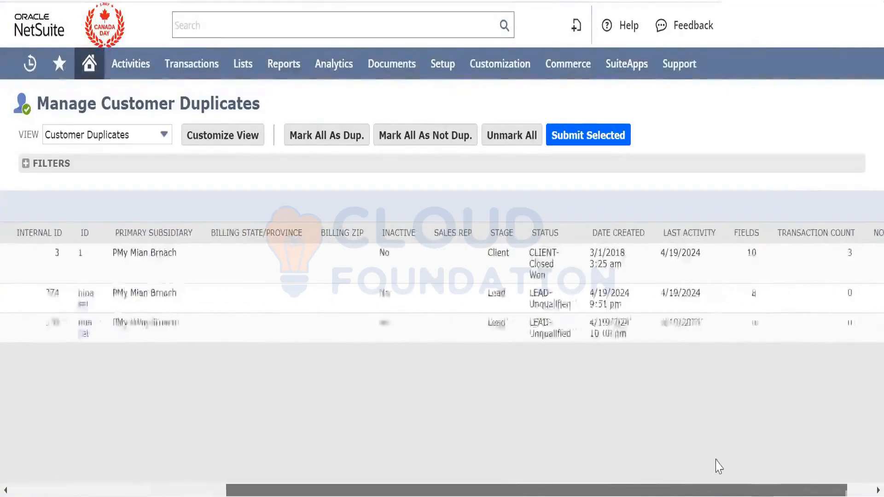
scroll(436, 371, "left", 4)
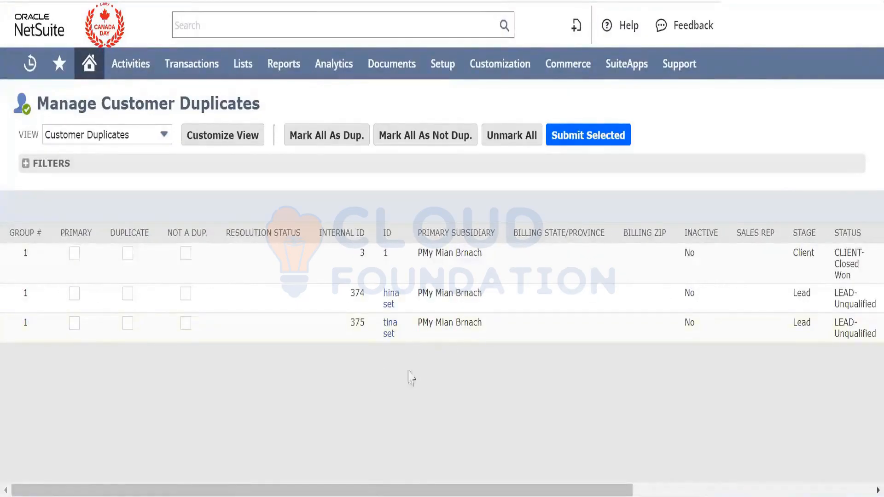
Open both unqualified lead records from duplicate group 1 in separate browser tabs and review the first lead's primary and contact information
right_click(387, 297)
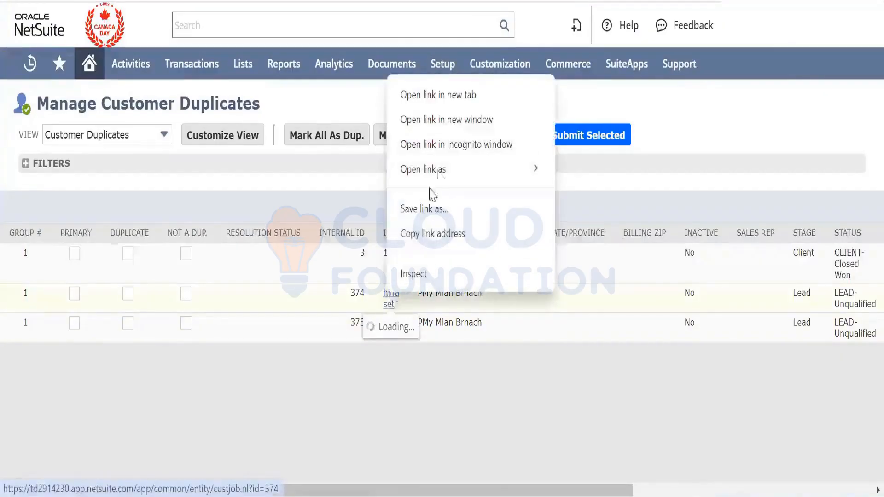
left_click(462, 101)
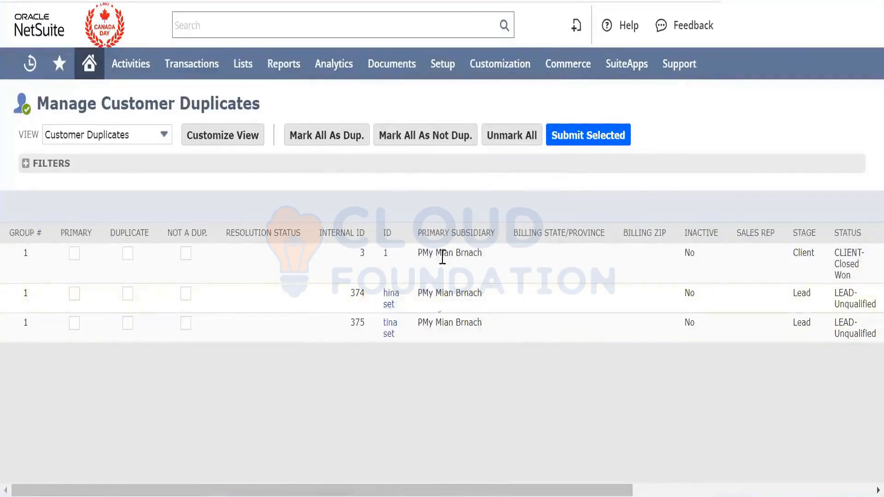
right_click(391, 339)
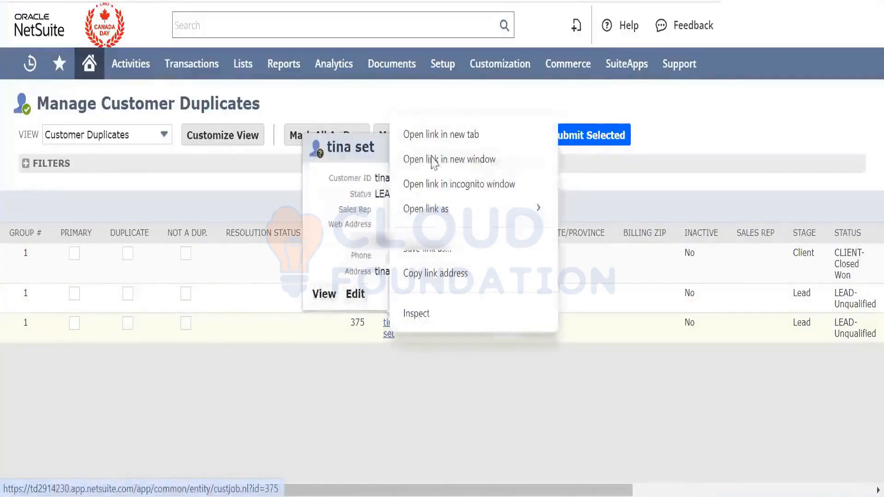
left_click(442, 143)
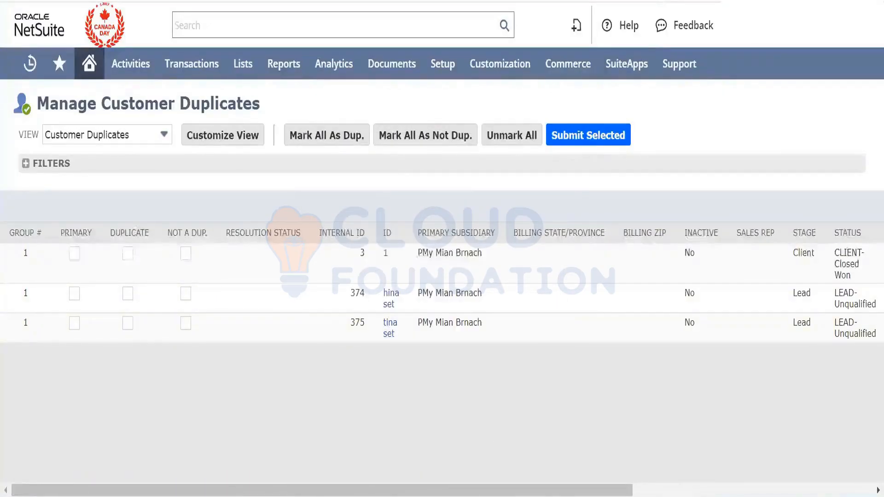
key("ctrl+Tab")
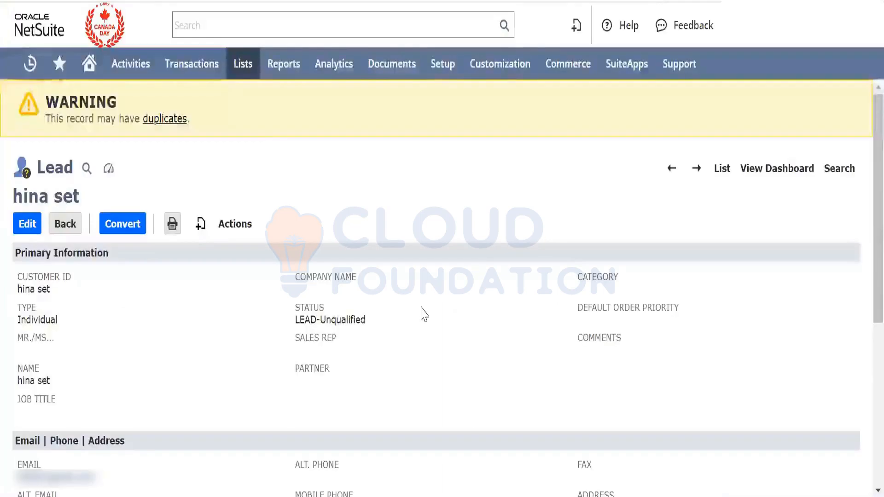
scroll(423, 314, "down", 1)
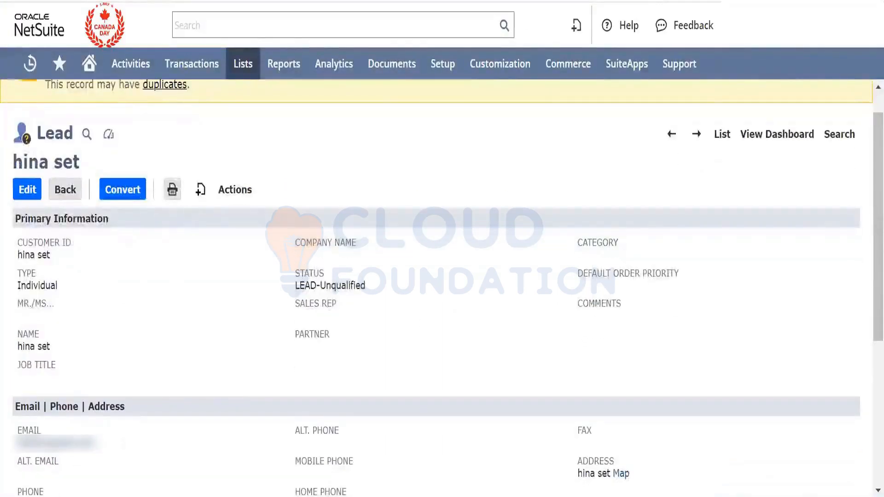
Check the e-mail field on the second lead's record against the first lead, then return to the customer duplicates list
key("ctrl+Tab")
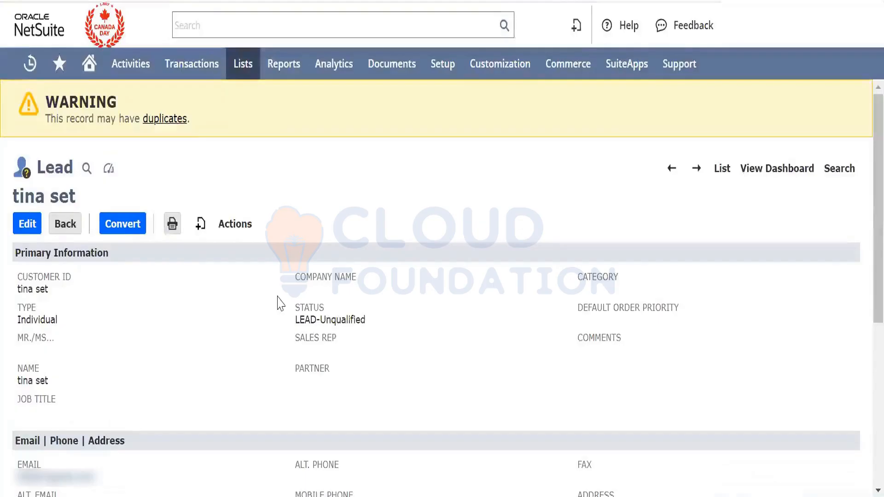
scroll(278, 282, "down", 1)
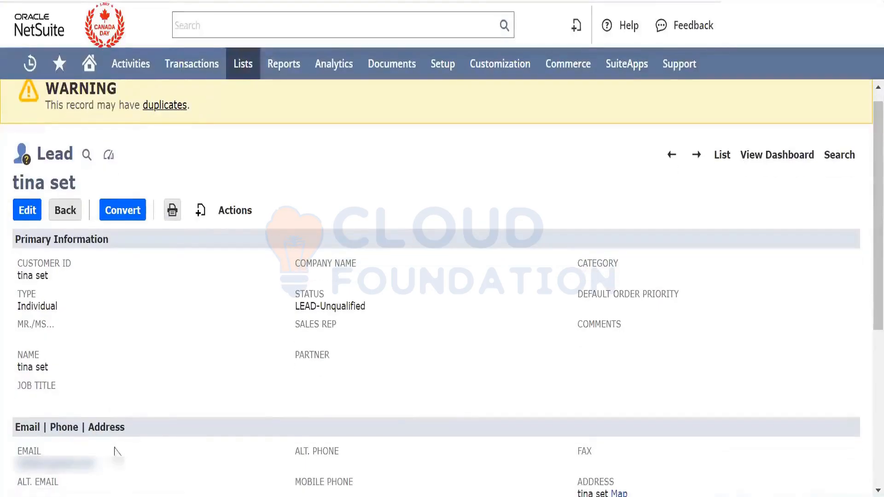
left_click_drag(105, 473, 17, 450)
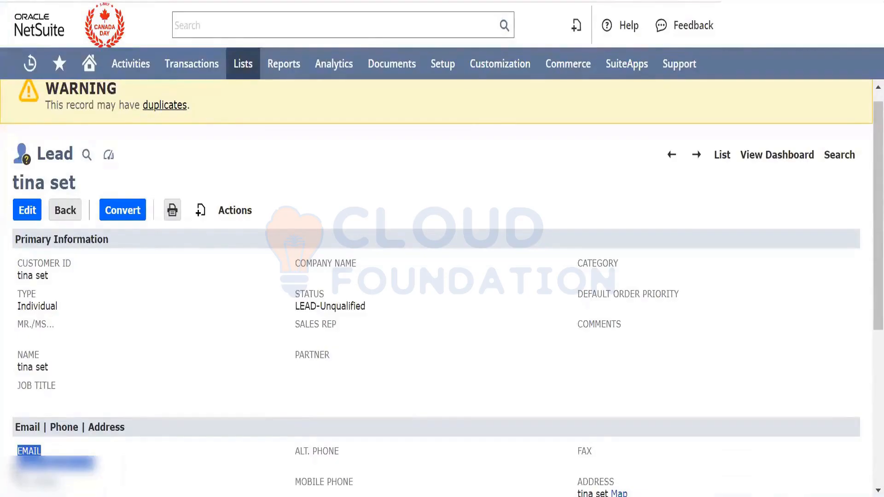
left_click(469, 253)
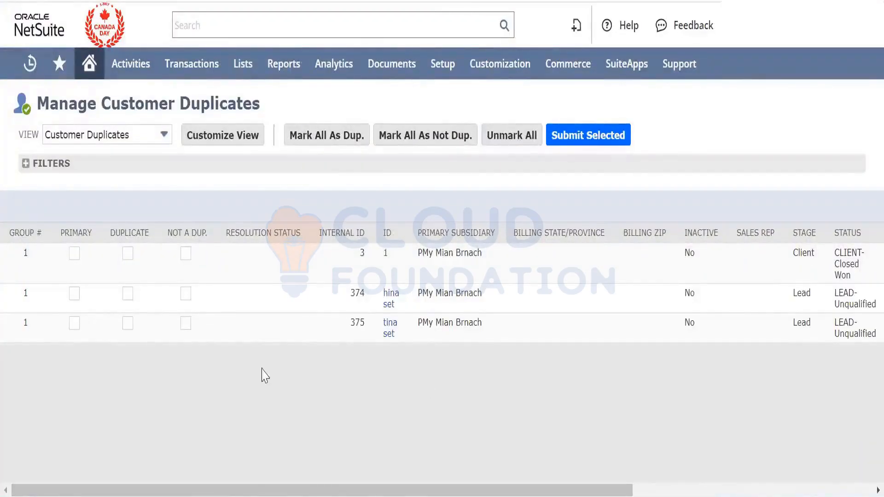
Mark the first lead as primary and the second lead as its duplicate, and submit and confirm the merge
left_click(74, 293)
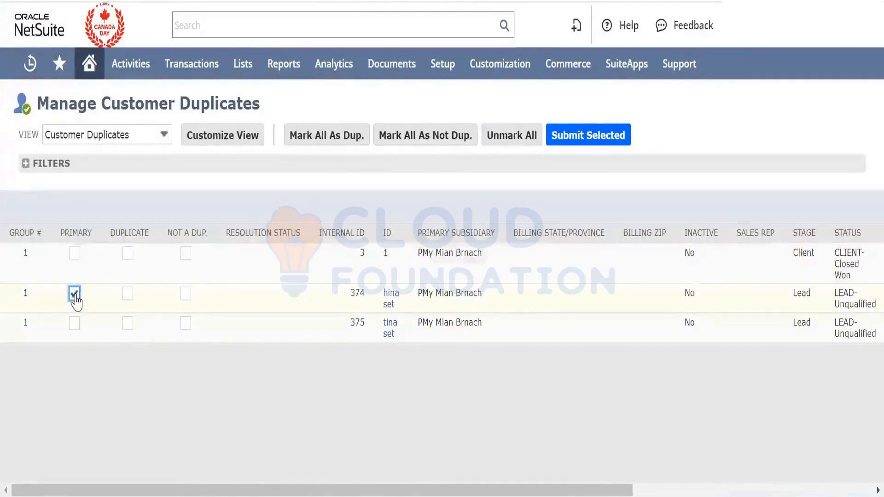
left_click(126, 325)
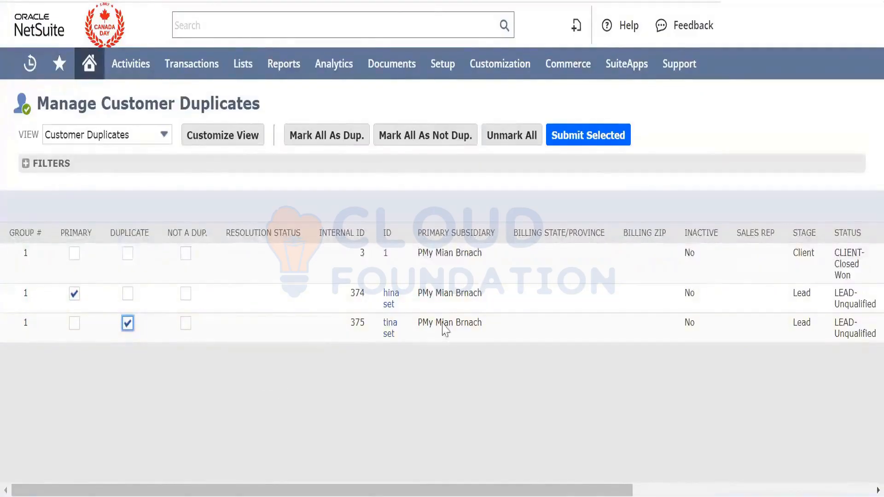
left_click(598, 135)
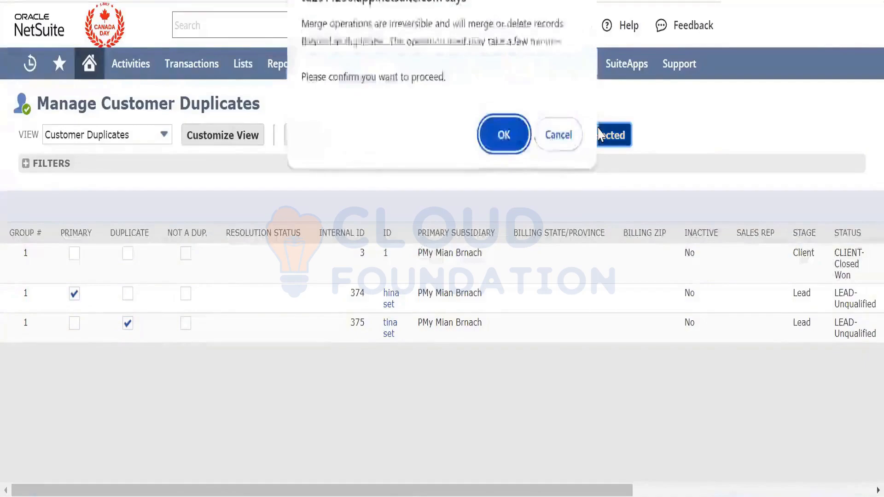
left_click(501, 134)
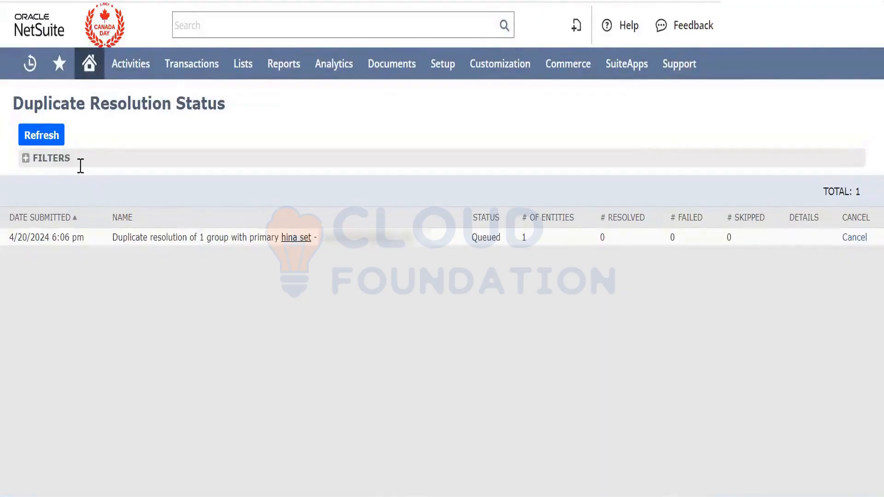
Refresh the duplicate resolution status list and check the merge job's status and number of resolved records
left_click(57, 146)
left_click(49, 140)
left_click(43, 141)
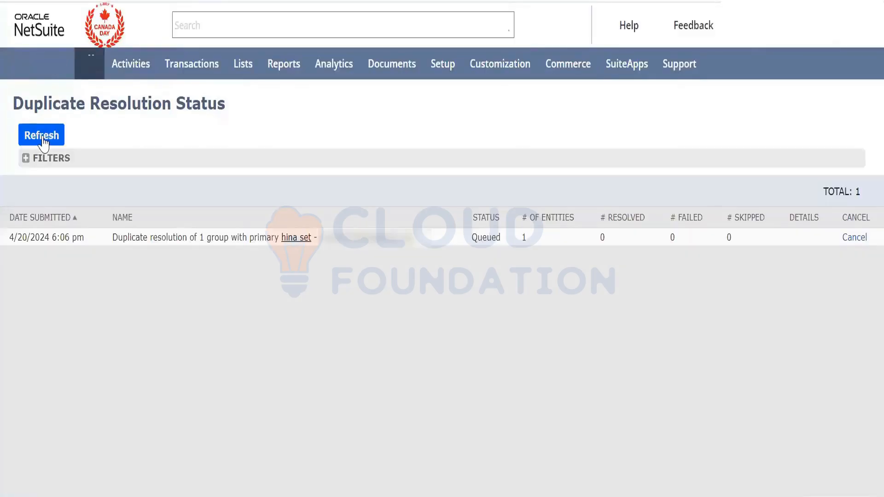
left_click(25, 159)
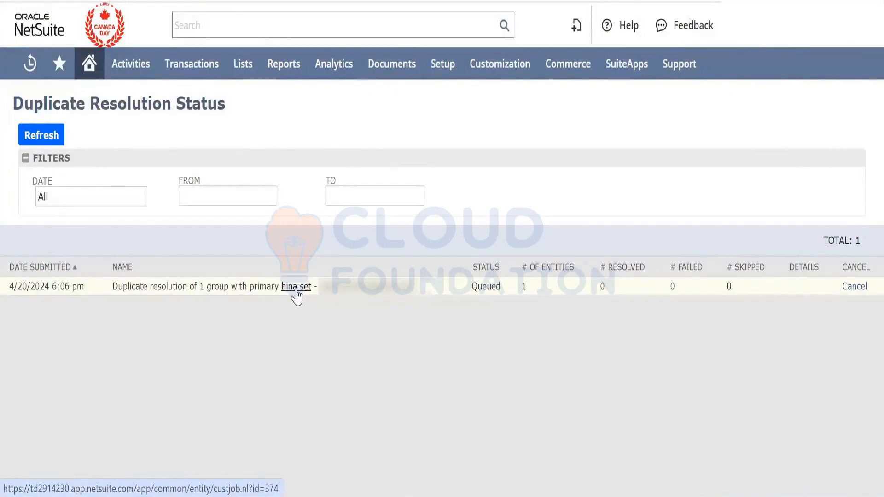
left_click(36, 141)
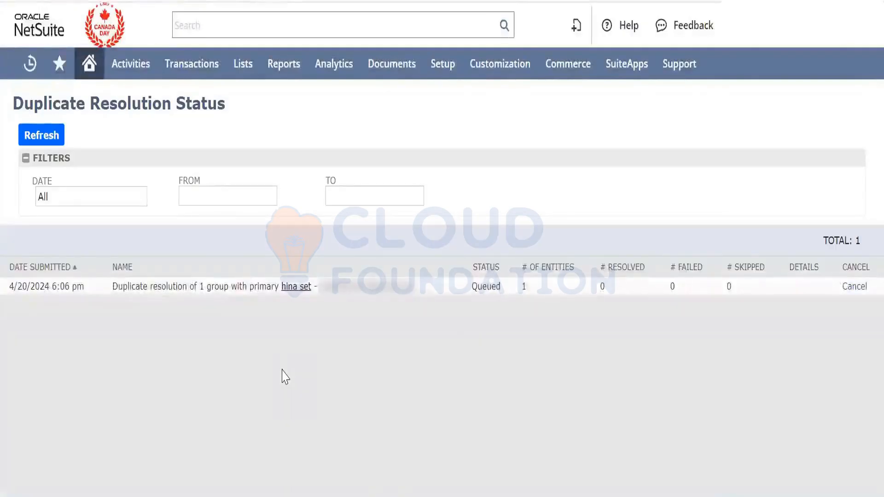
double_click(487, 287)
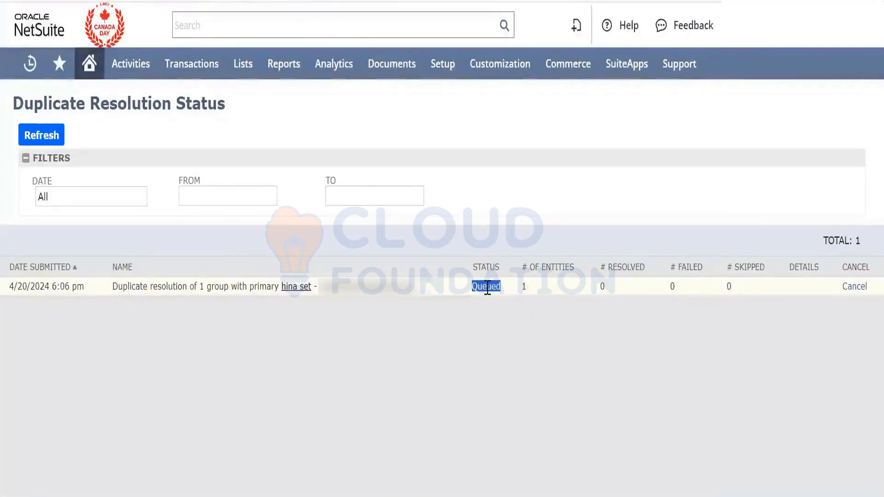
left_click(610, 291)
double_click(611, 291)
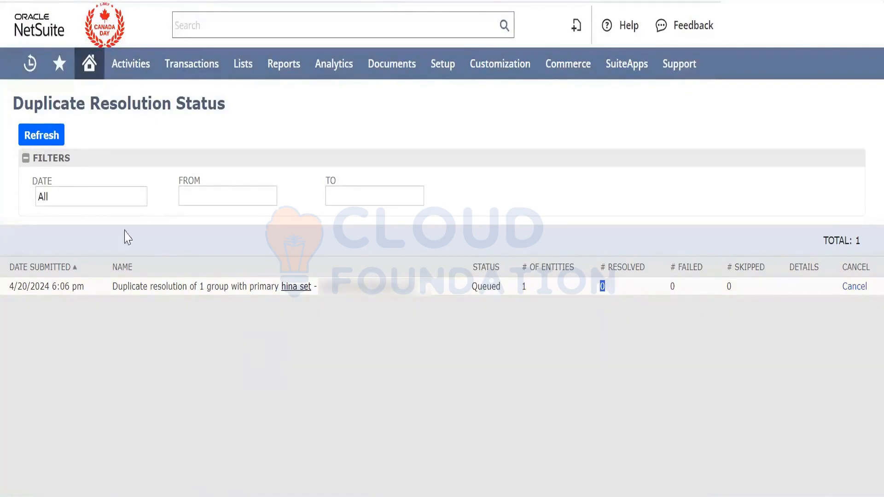
left_click(54, 141)
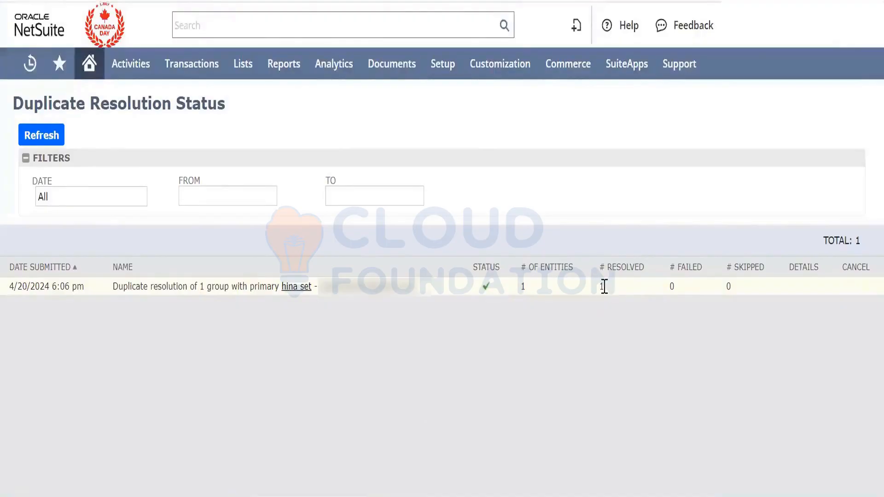
double_click(603, 287)
Search globally for the duplicate lead's name and for the primary lead's name to verify the merge
left_click(371, 27)
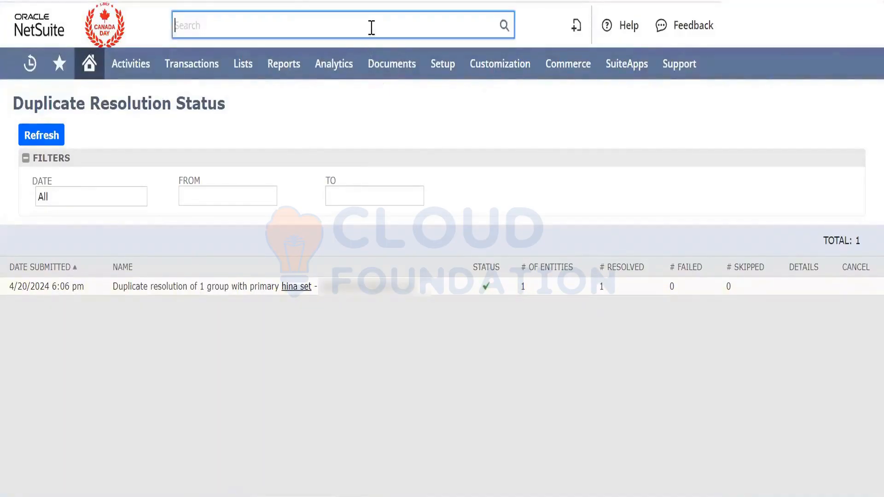
type("tina set")
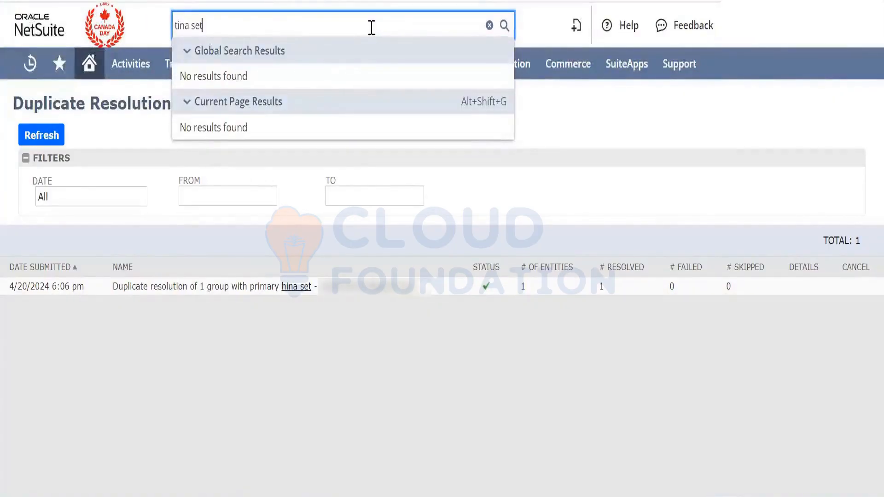
key("BackSpace")
key("BackSpace")
key("BackSpace")
key("BackSpace")
key("BackSpace")
key("BackSpace")
key("BackSpace")
key("BackSpace")
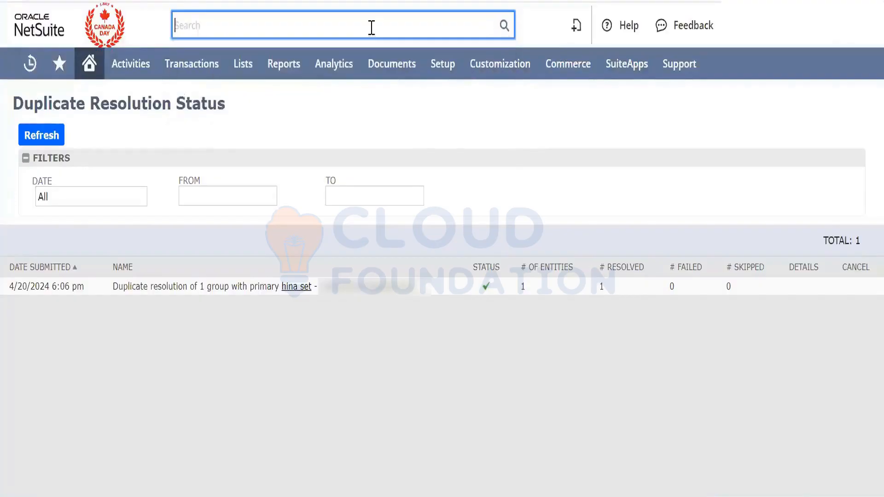
type("hina")
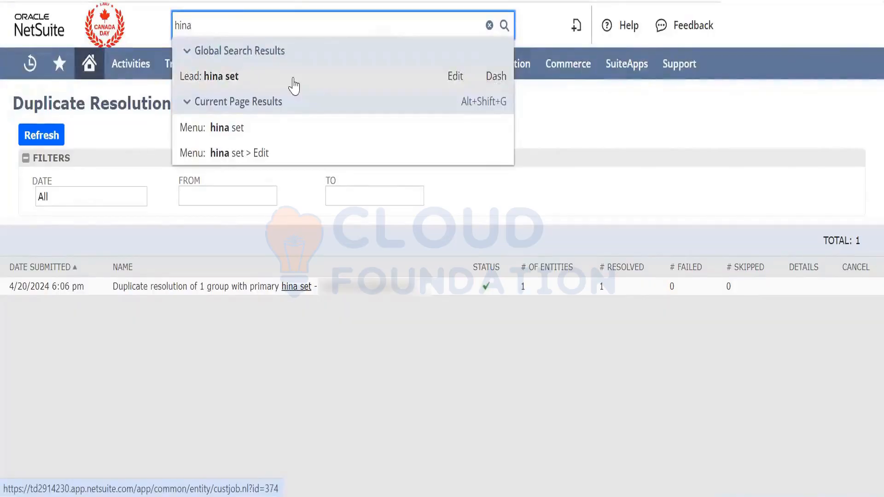
left_click(606, 166)
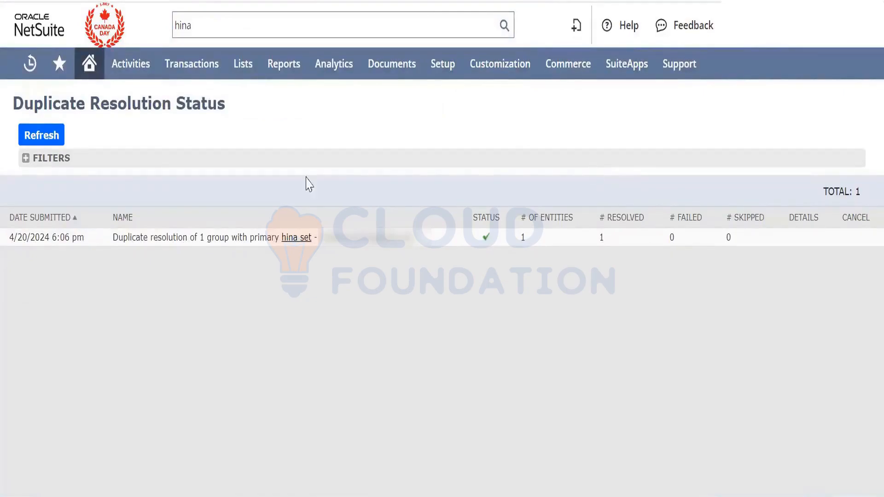
Open the Duplicate Resolution Status page for mass updates
mouse_move(241, 61)
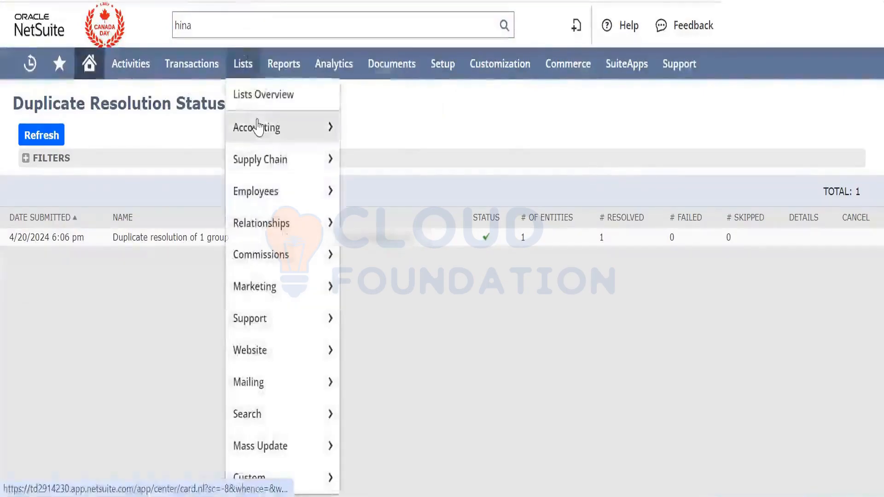
mouse_move(280, 446)
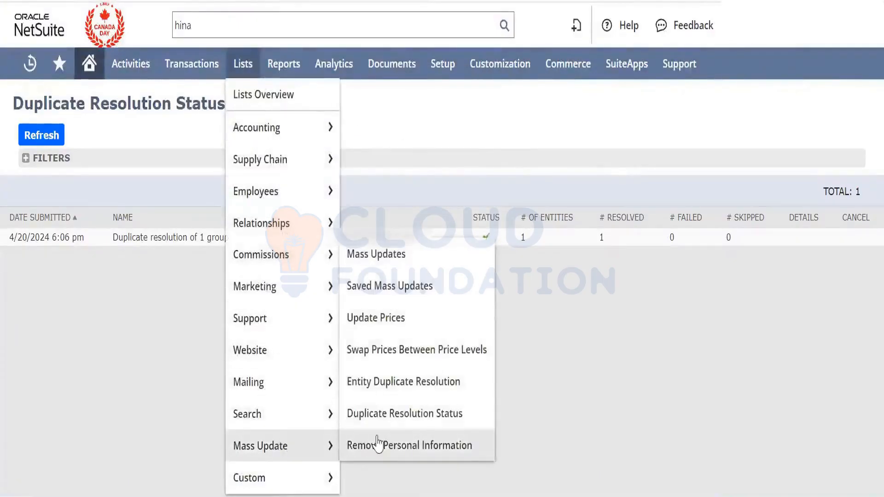
left_click(430, 417)
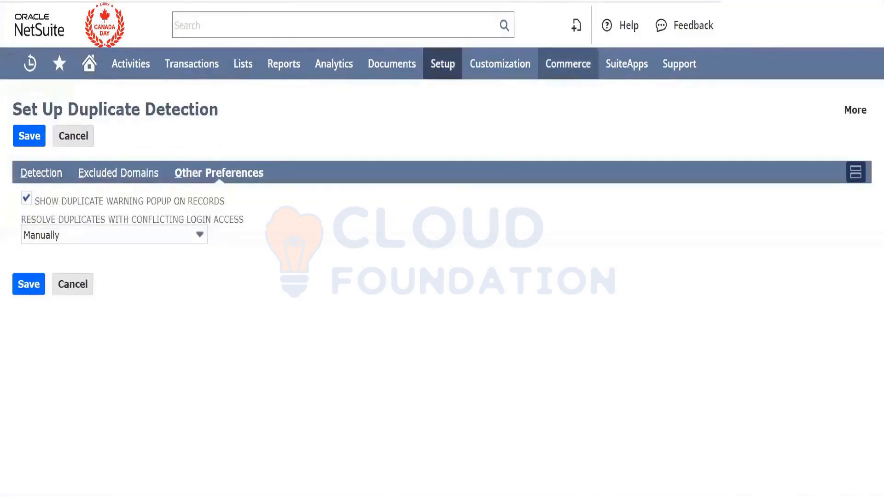
Close the duplicate detection setup without saving and reload the duplicate lead's record to check whether it still exists
key("ctrl+w")
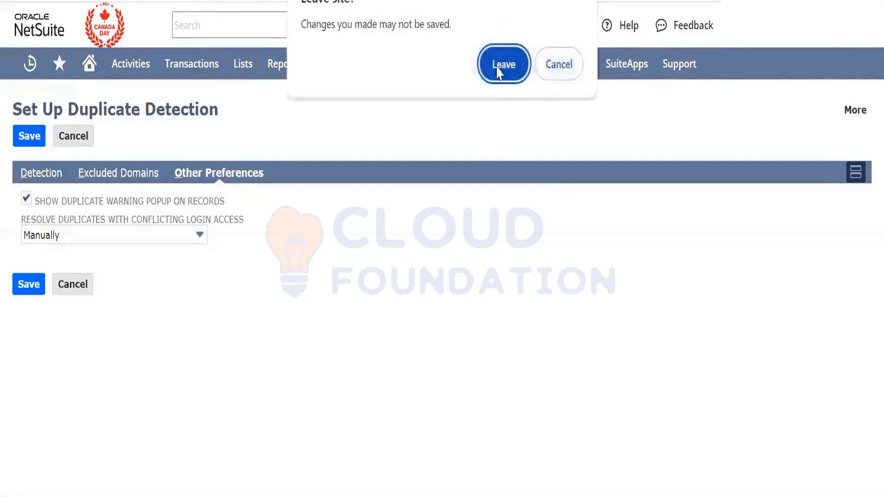
left_click(504, 64)
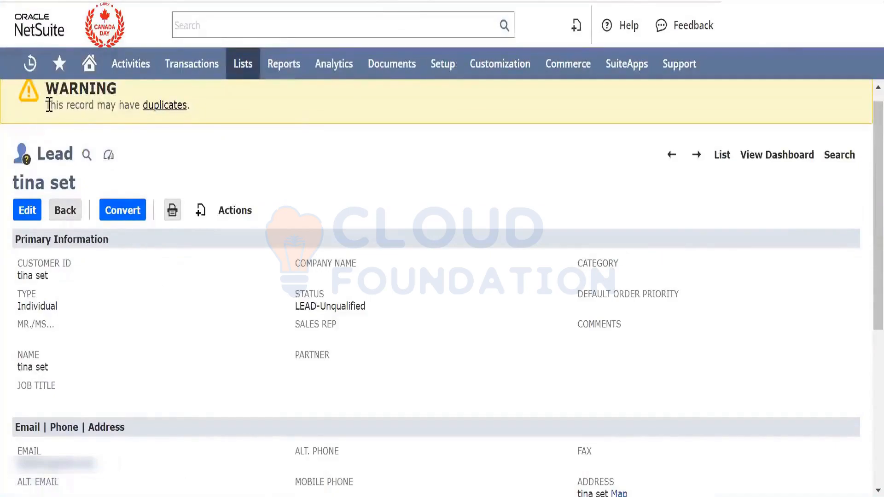
left_click_drag(50, 105, 79, 101)
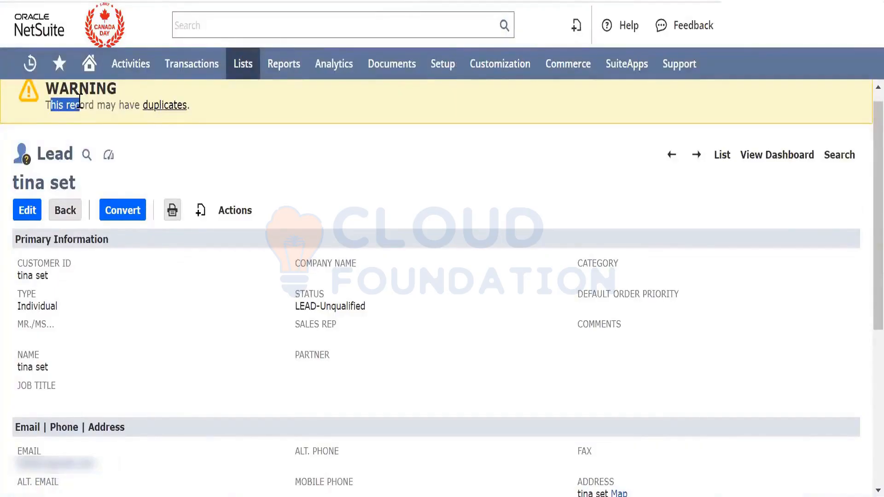
left_click(180, 146)
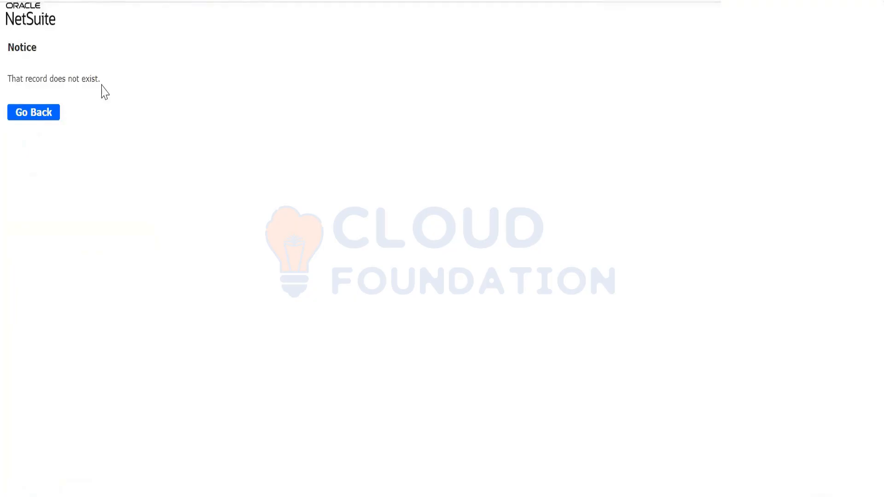
left_click_drag(0, 92, 1, 87)
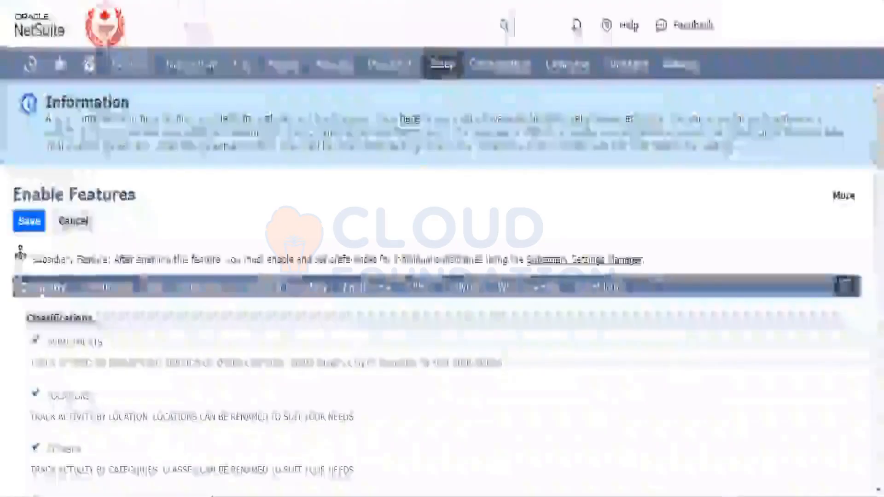
Review the company features on the Enable Features page, including Duplicate Detection & Merge
scroll(311, 404, "down", 20)
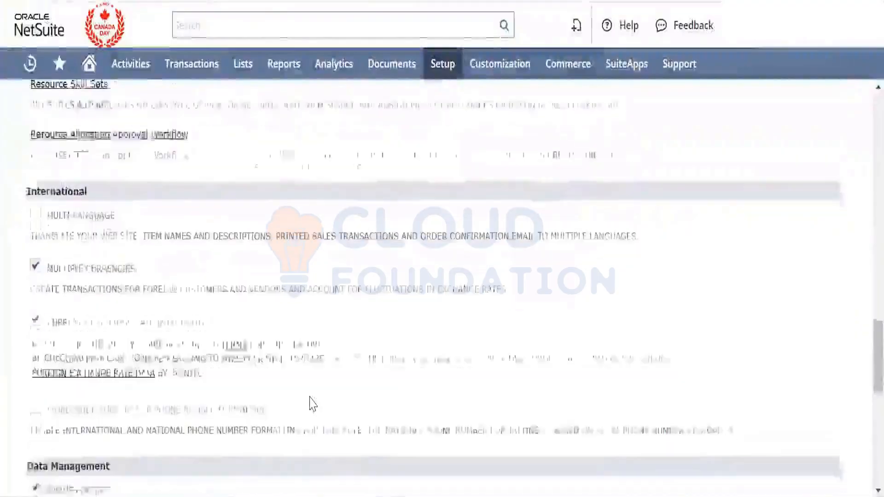
scroll(312, 404, "down", 4)
scroll(310, 404, "down", 7)
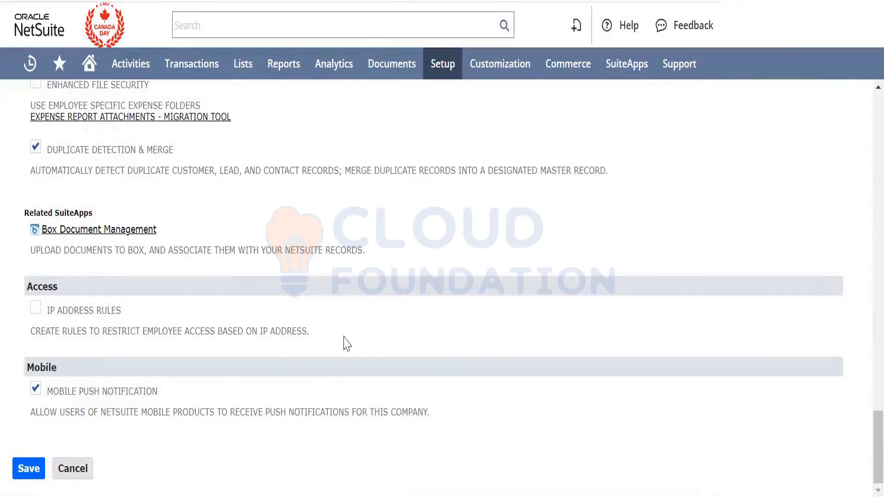
scroll(347, 343, "up", 20)
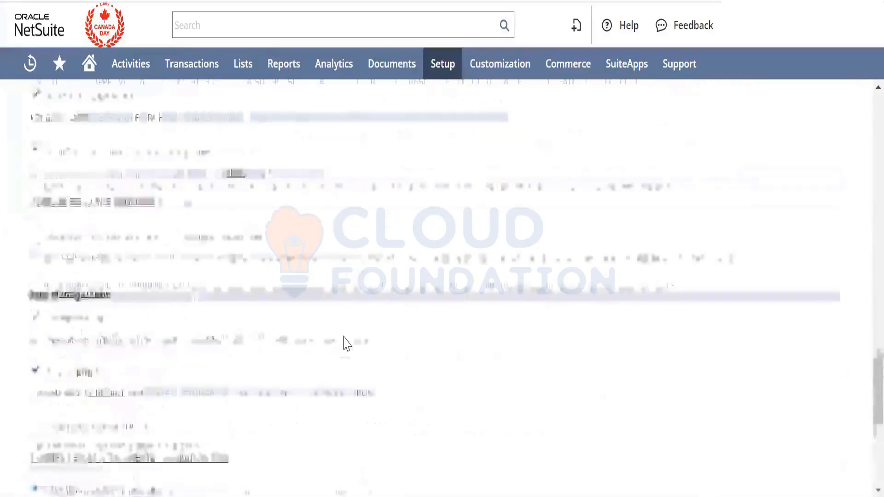
scroll(346, 343, "up", 10)
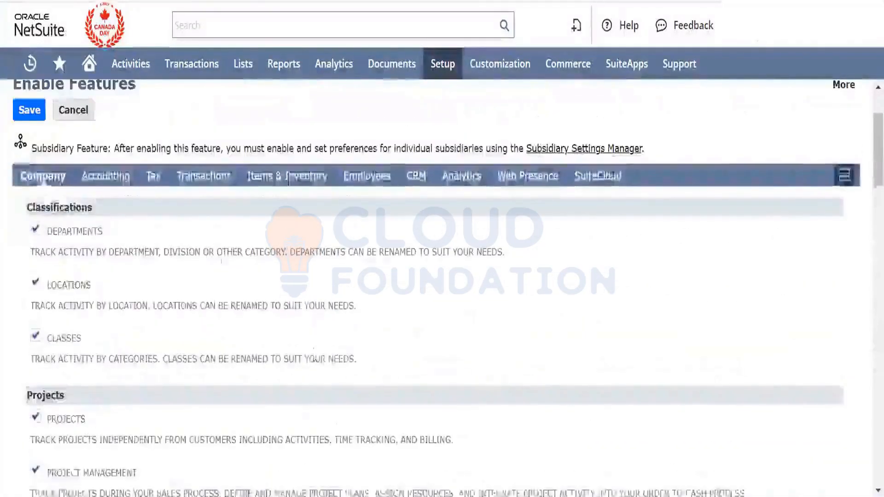
Disable the basic Accounting feature among the accounting features
left_click(118, 179)
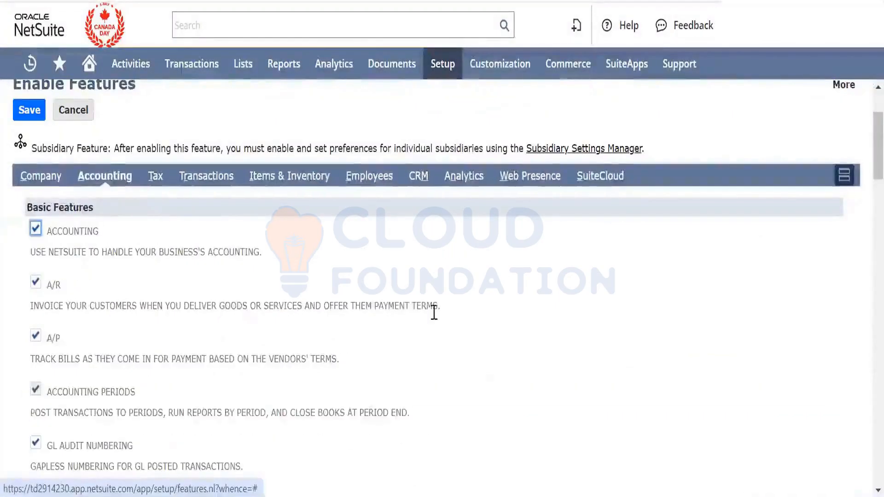
left_click(485, 351)
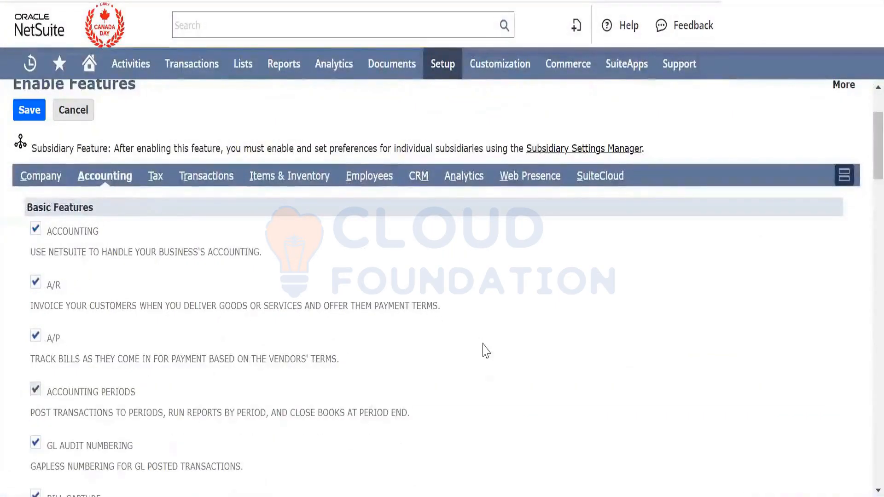
scroll(484, 351, "down", 1)
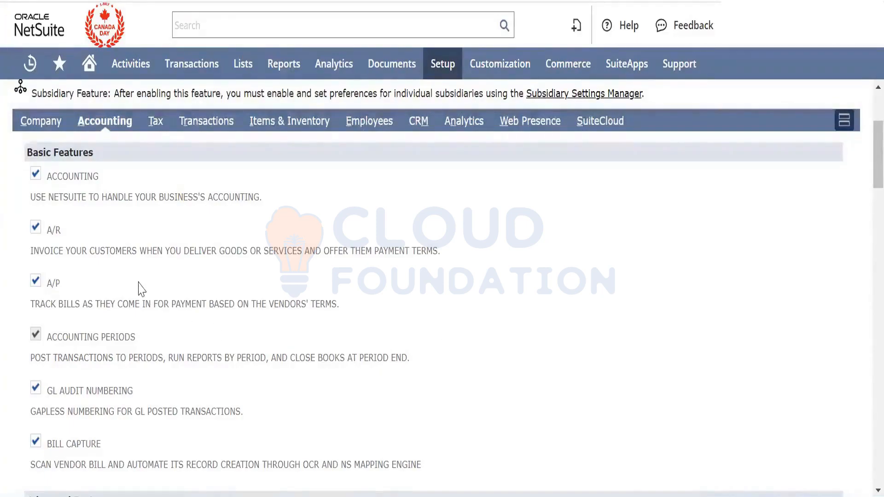
left_click(37, 175)
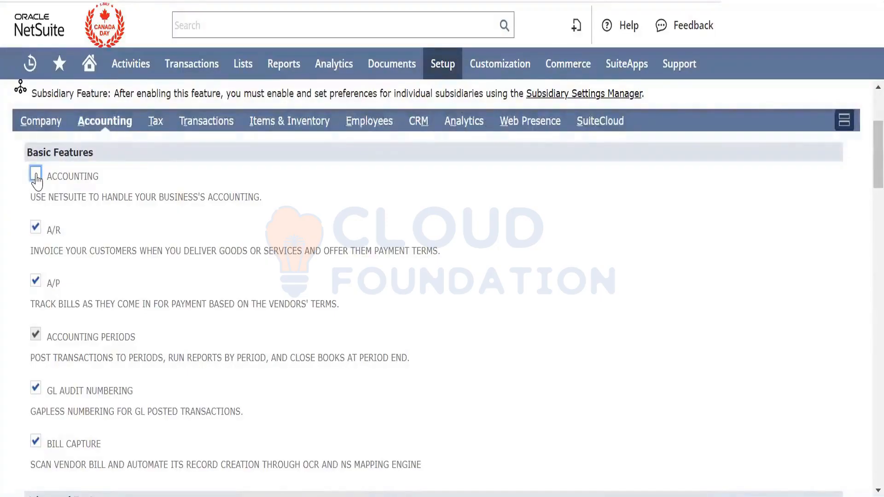
Re-enable the basic Accounting feature and look over the remaining basic and advanced accounting features
left_click(36, 176)
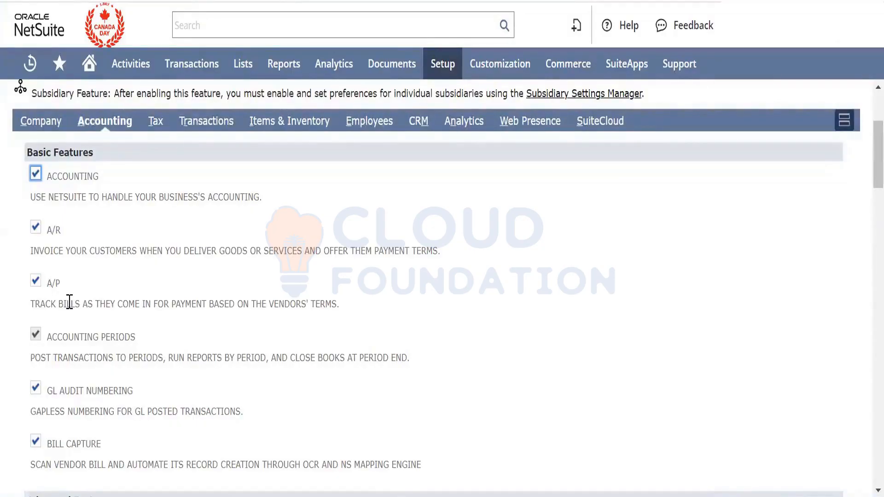
scroll(69, 302, "down", 1)
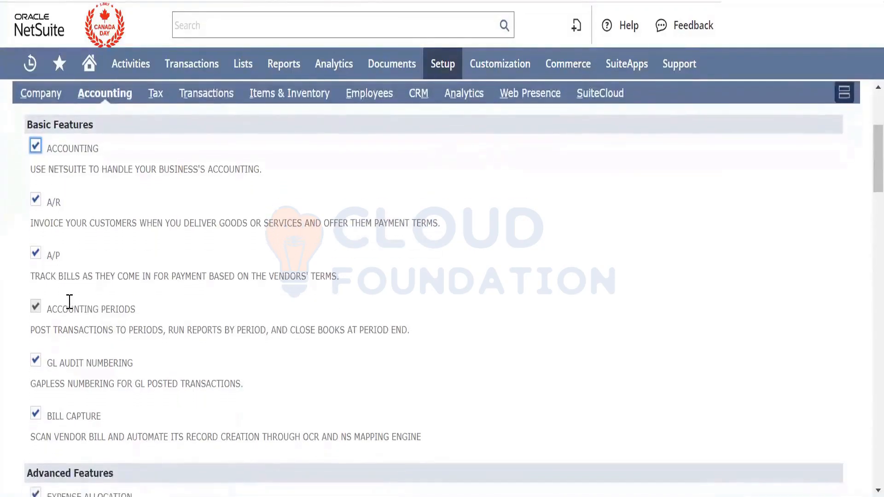
scroll(69, 304, "down", 2)
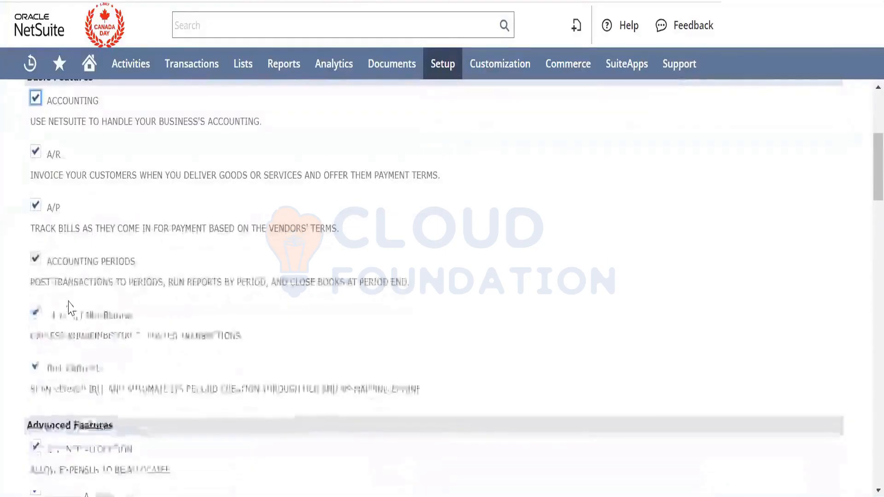
scroll(70, 308, "down", 3)
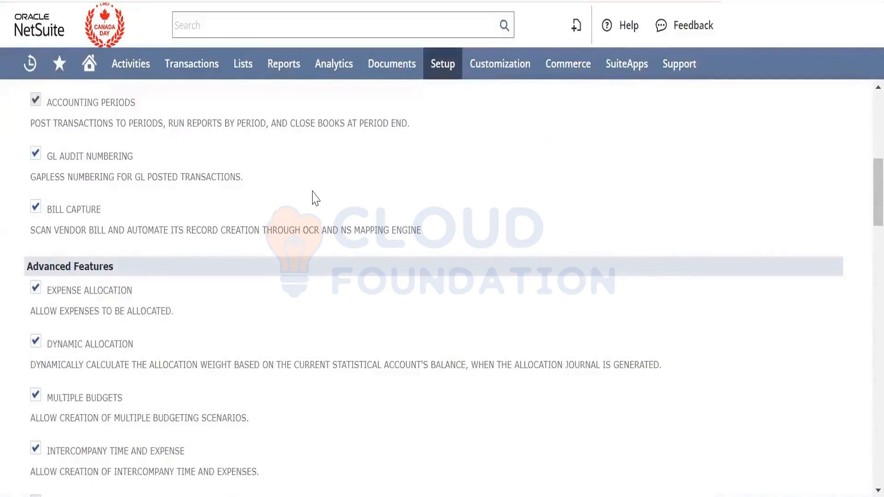
Open the Manage Accounting Periods page from the accounting setup tasks in a new browser tab
mouse_move(443, 77)
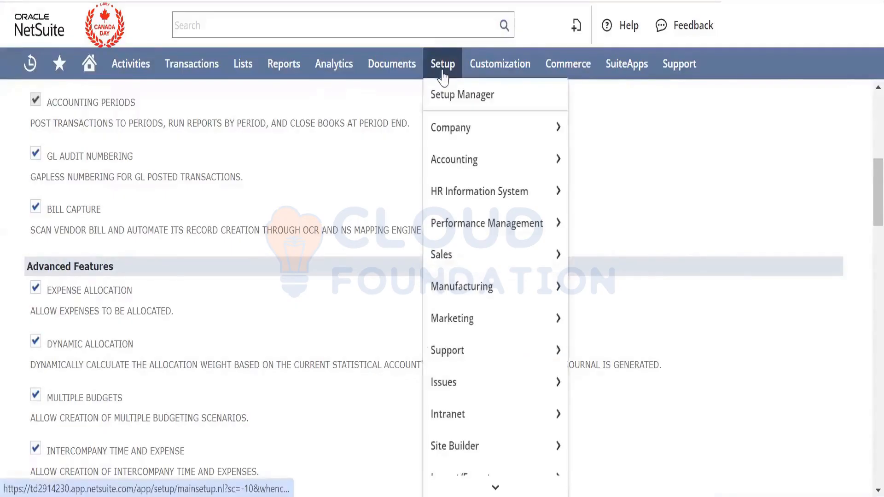
mouse_move(483, 158)
mouse_move(624, 180)
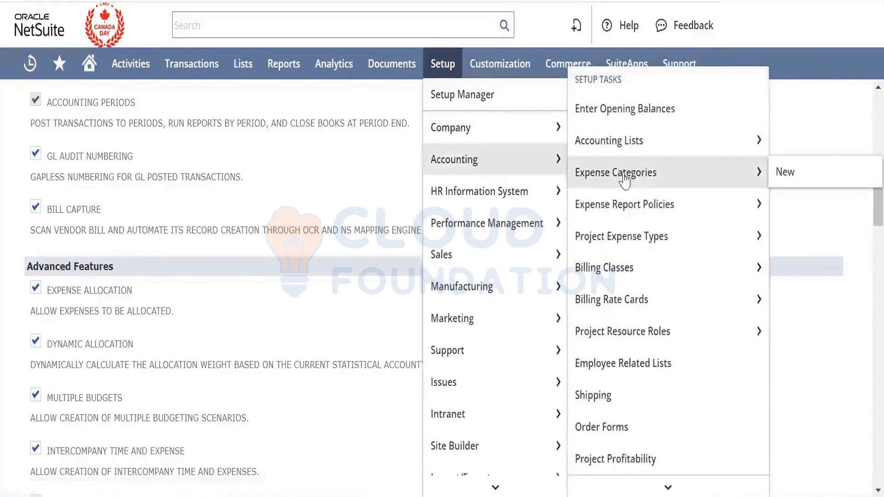
scroll(625, 179, "down", 8)
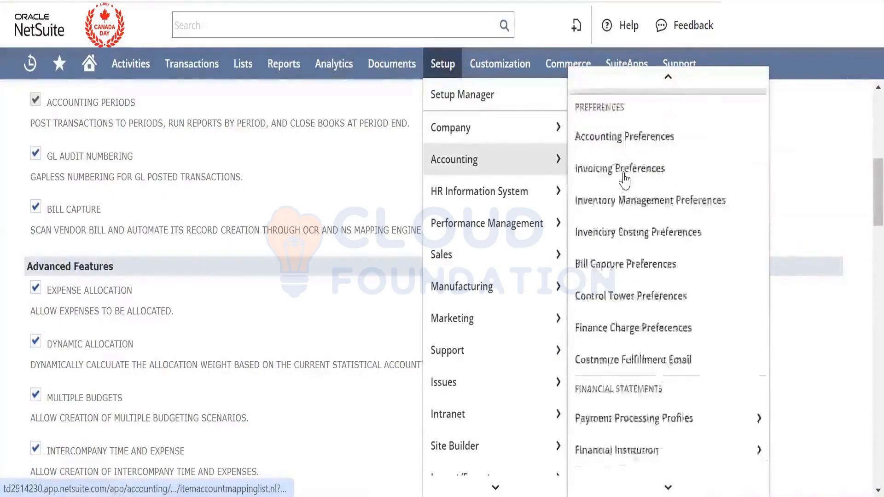
scroll(625, 180, "down", 5)
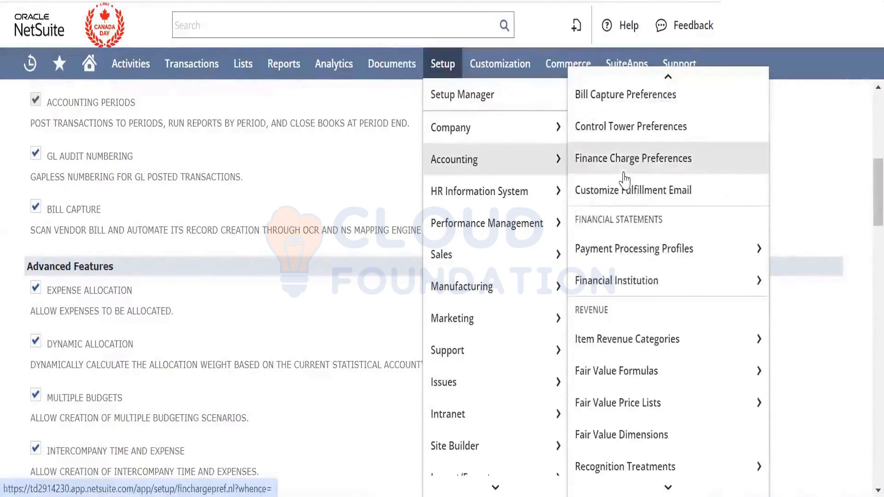
scroll(624, 180, "down", 5)
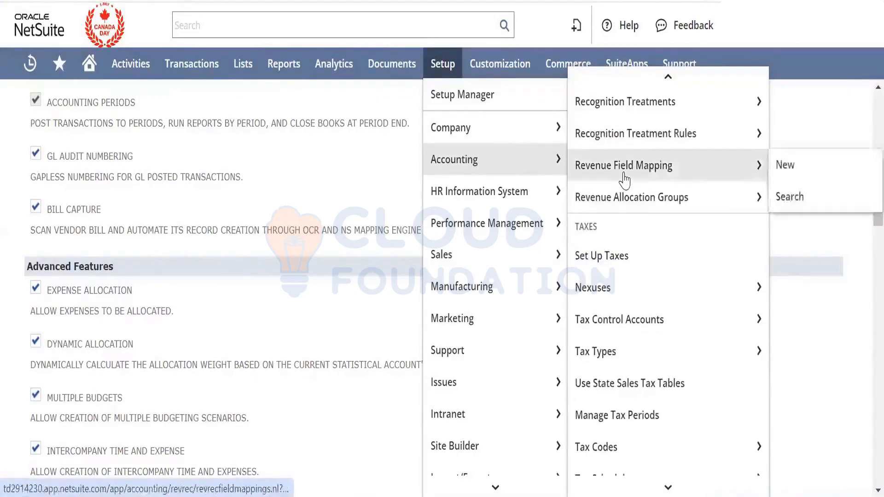
scroll(625, 179, "up", 7)
scroll(624, 179, "up", 10)
scroll(625, 180, "down", 3)
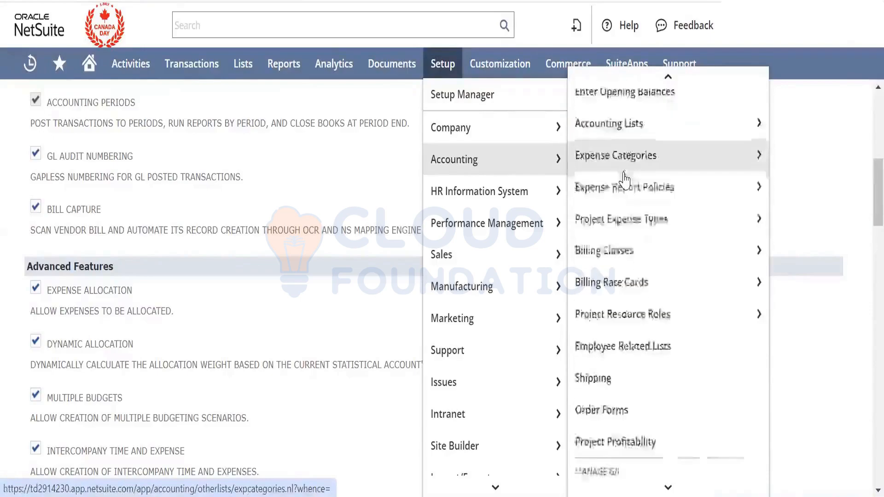
scroll(590, 310, "down", 1)
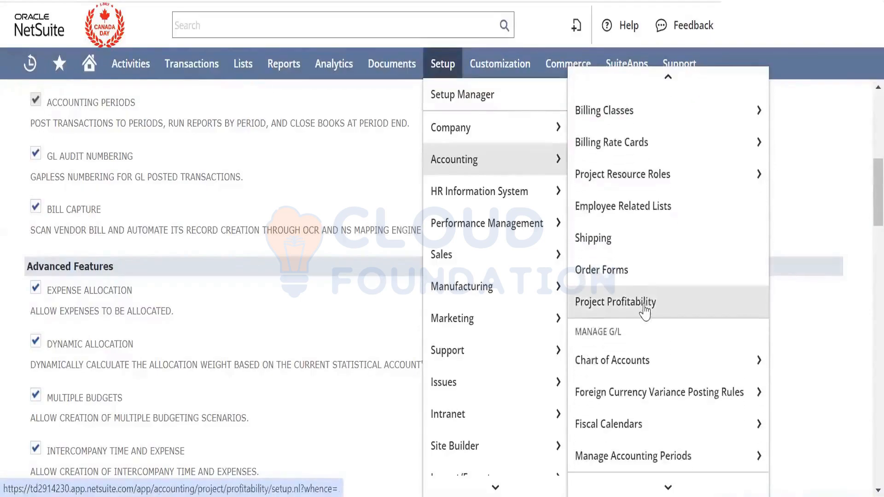
right_click(672, 446)
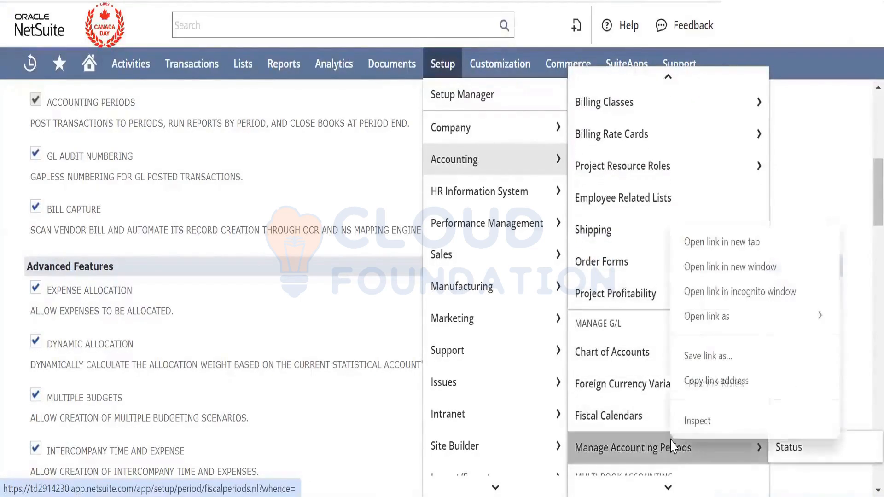
left_click(725, 242)
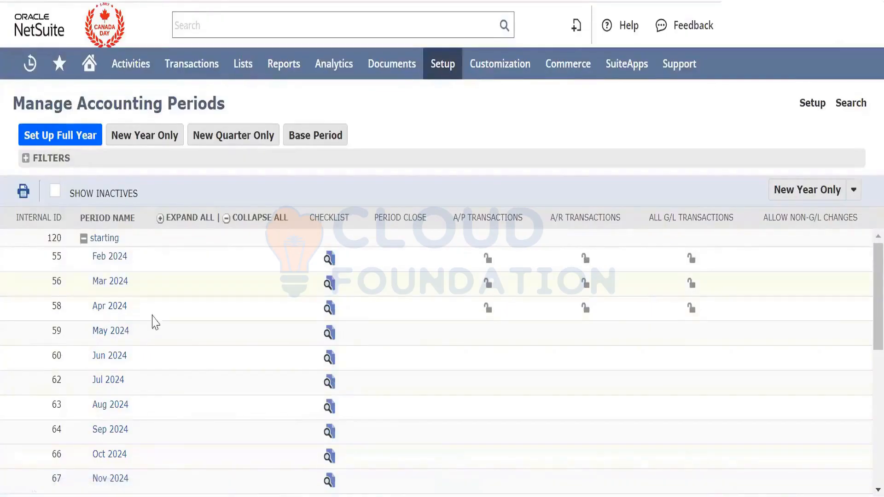
Look over the accounting periods list and inspect the full-year period setup form, cancelling it without saving
scroll(188, 374, "down", 7)
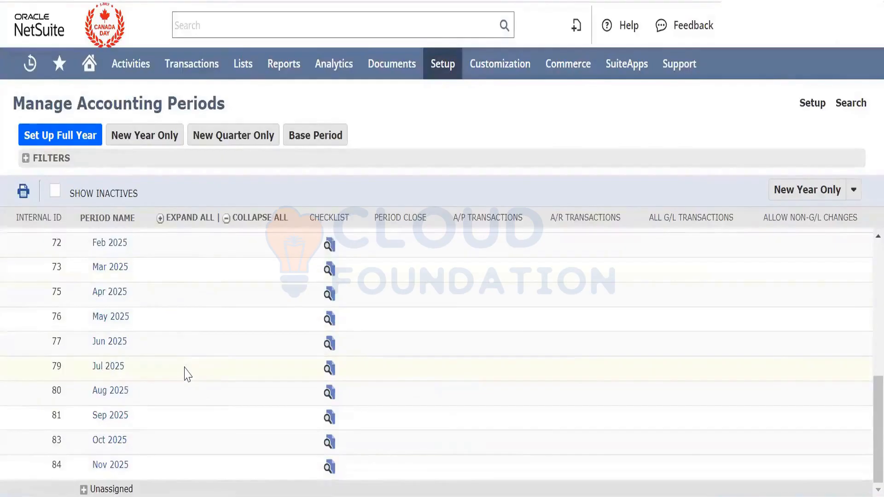
scroll(188, 374, "up", 4)
left_click(76, 138)
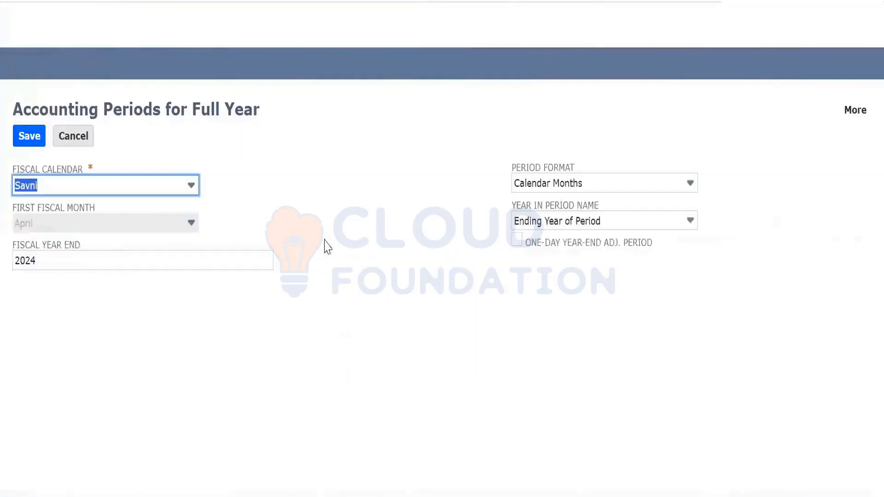
left_click(222, 260)
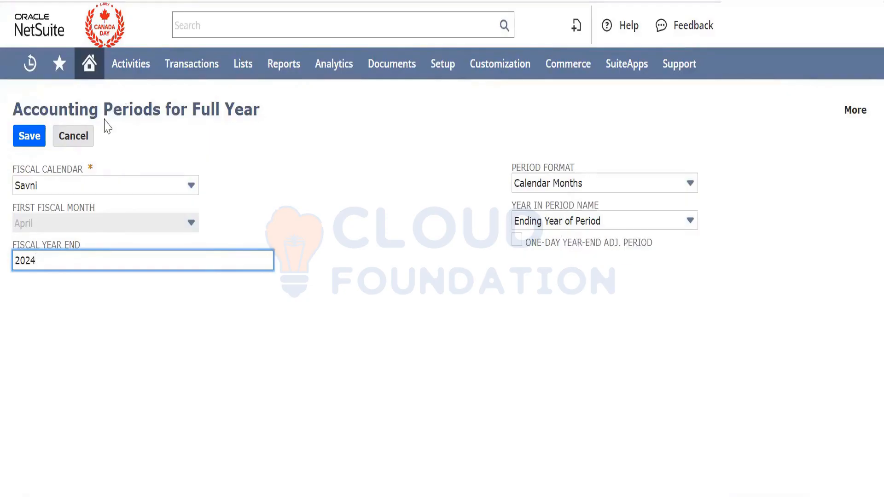
left_click(89, 137)
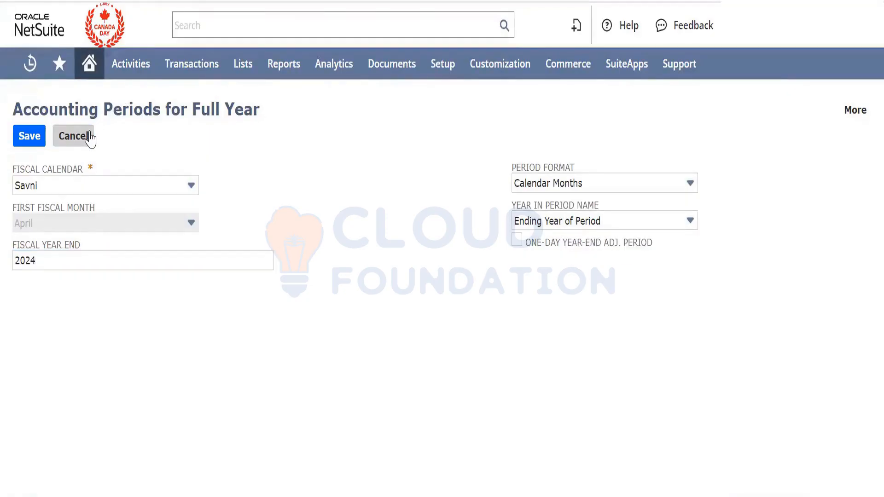
Open the period close checklist for Apr 2024 and lock its A/R for all subsidiaries
scroll(235, 375, "down", 5)
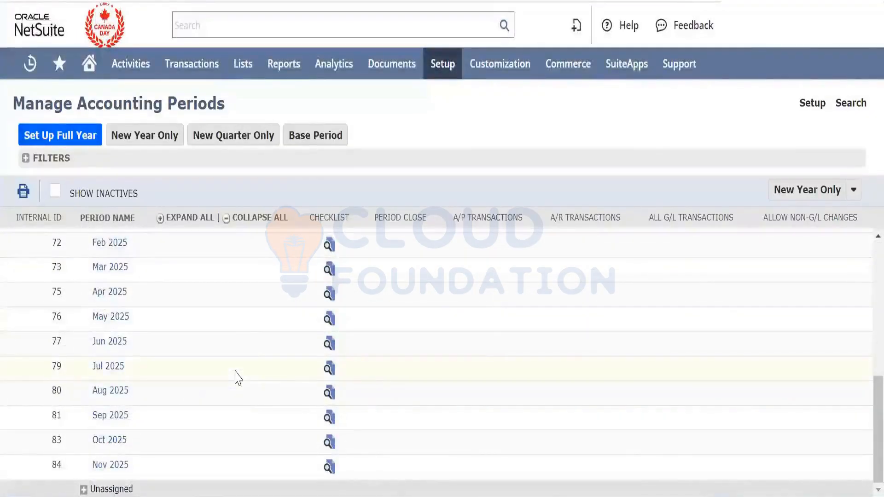
scroll(234, 392, "up", 4)
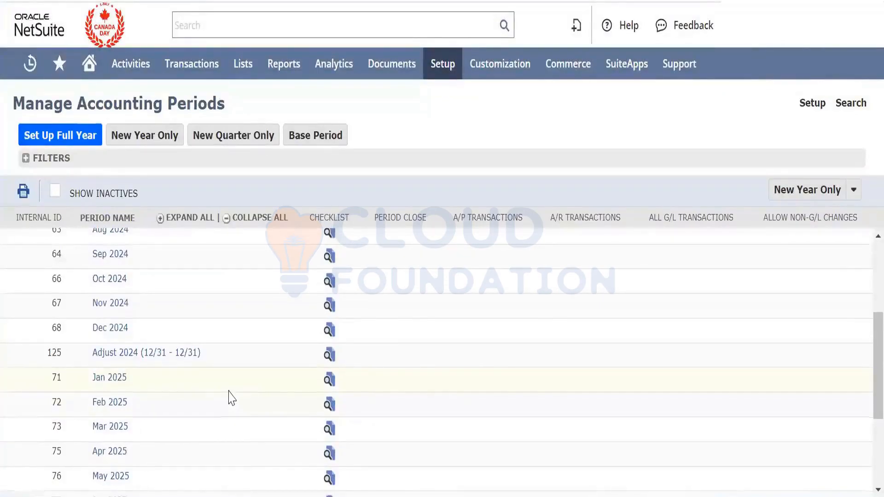
scroll(231, 398, "down", 5)
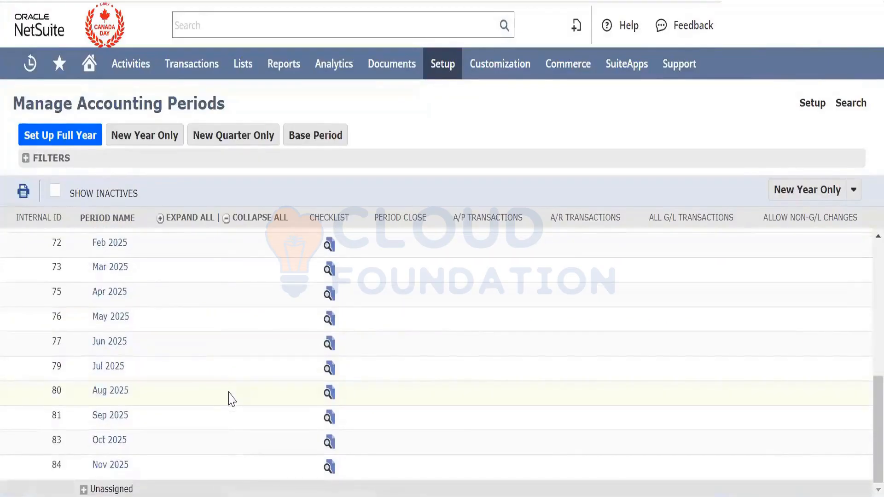
scroll(232, 398, "up", 4)
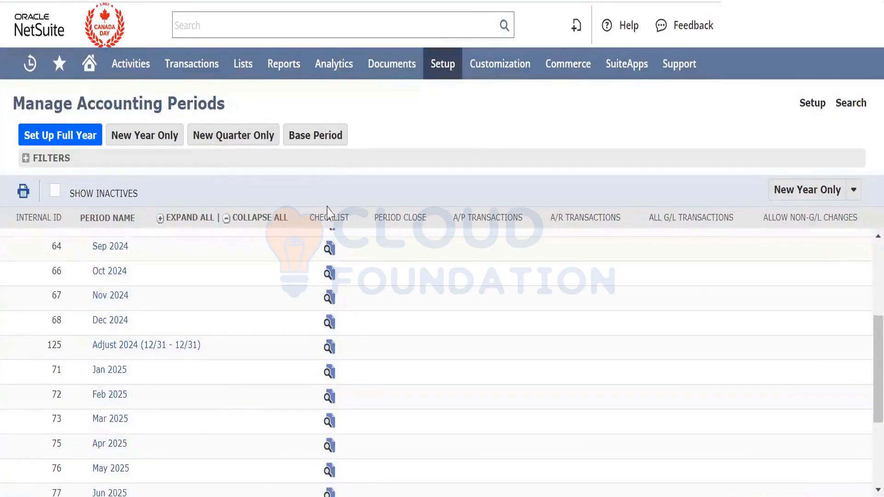
scroll(291, 395, "up", 5)
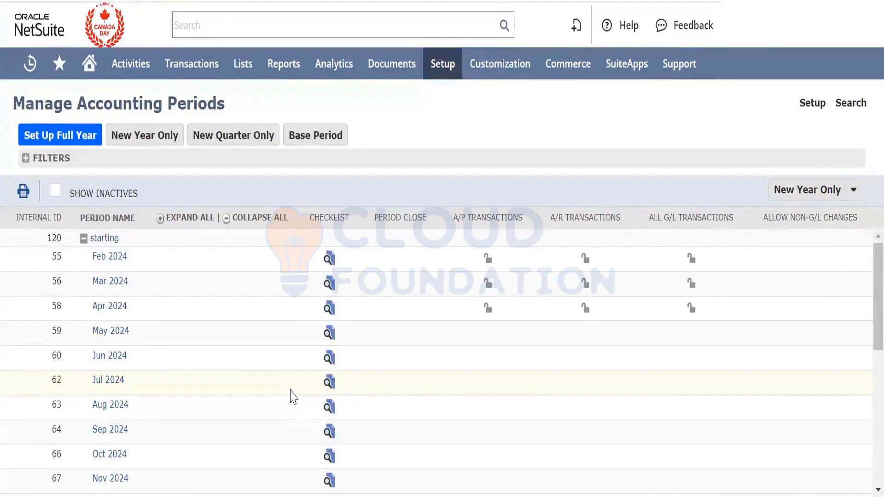
left_click(328, 318)
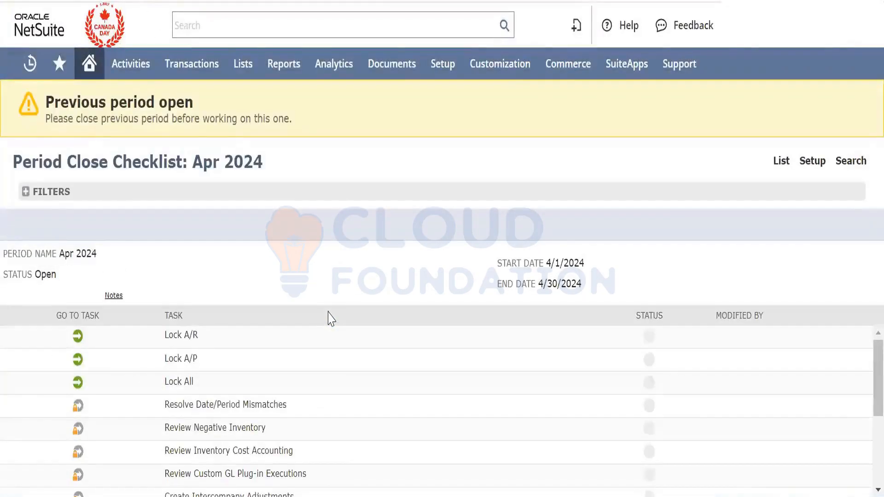
left_click(78, 341)
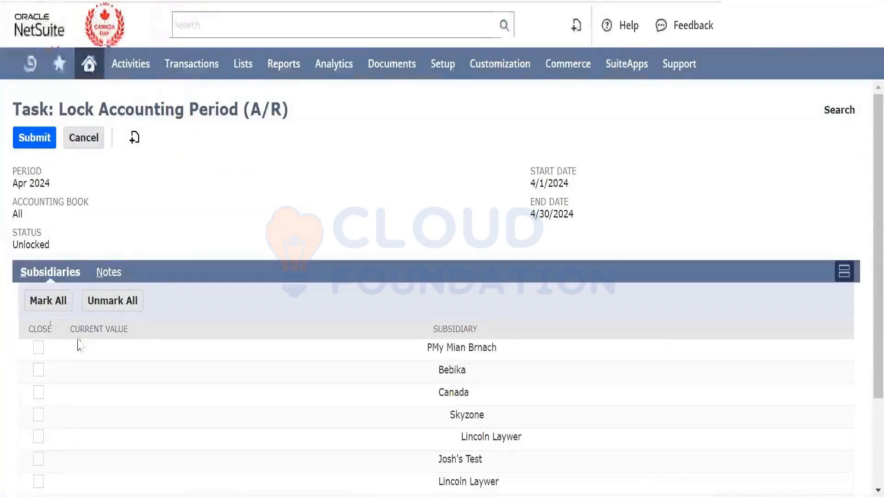
left_click(51, 303)
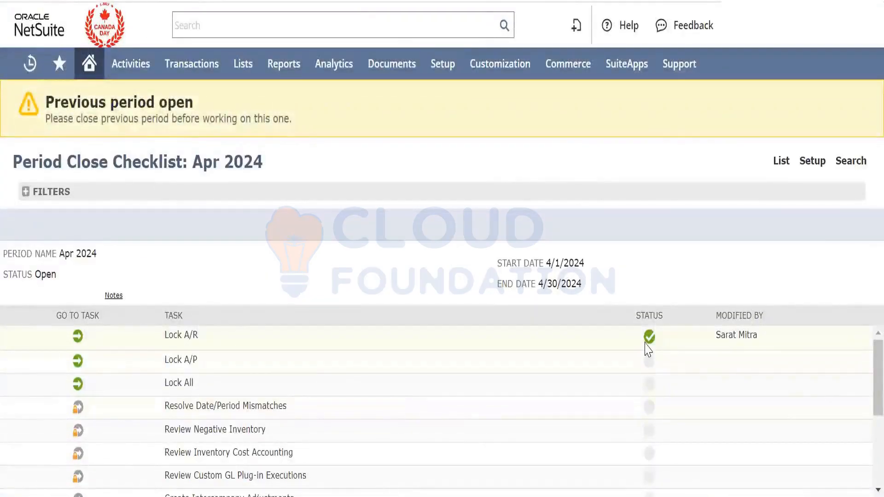
Review the remaining Apr 2024 period close tasks and the prerequisites of the Resolve Date/Period Mismatches task
scroll(648, 350, "down", 4)
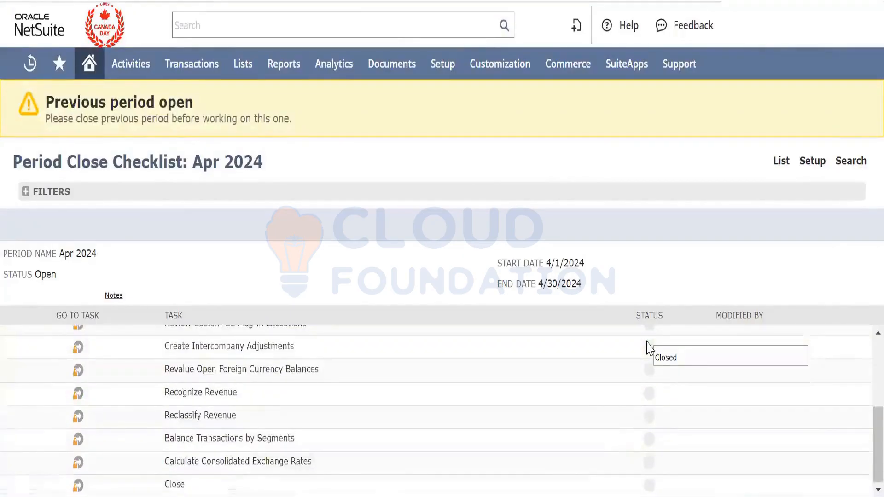
scroll(214, 400, "up", 4)
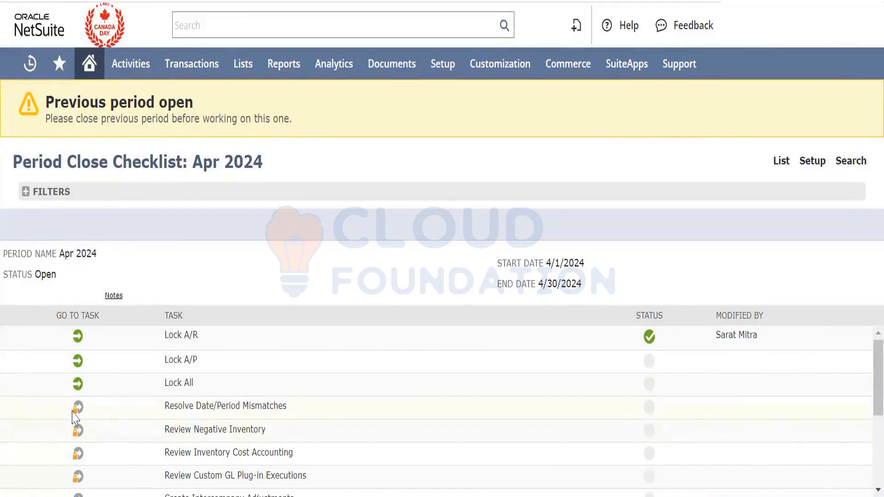
mouse_move(75, 413)
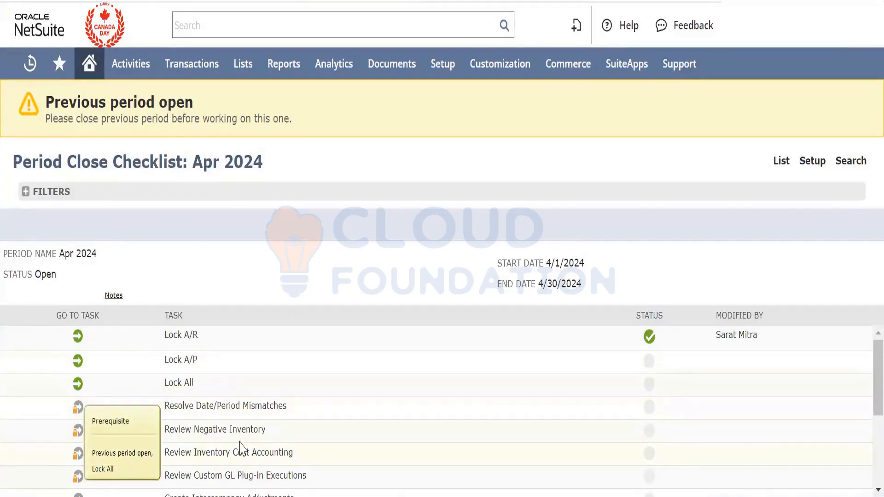
scroll(240, 446, "down", 5)
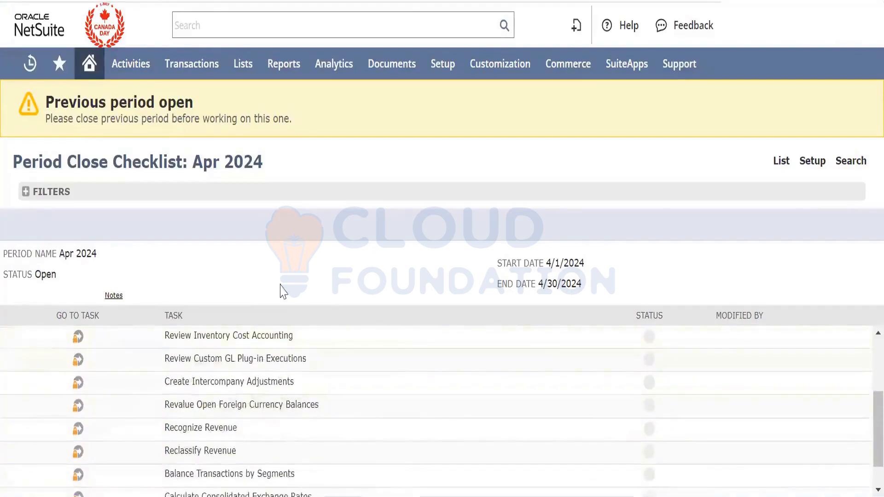
scroll(233, 490, "down", 1)
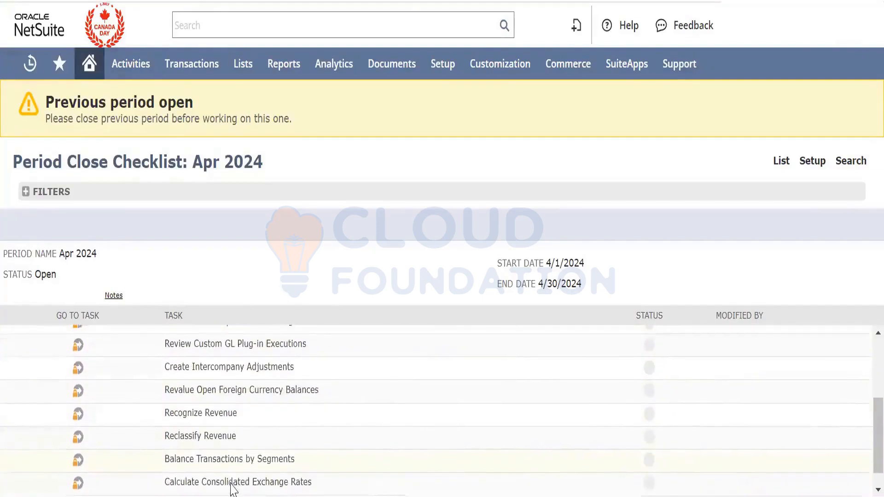
scroll(232, 490, "down", 1)
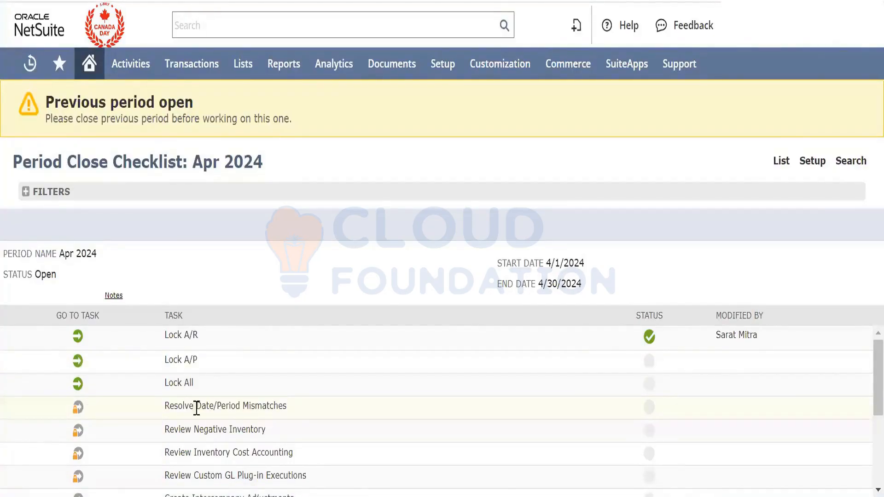
Lock A/P for all subsidiaries in the Apr 2024 period close checklist
left_click(77, 371)
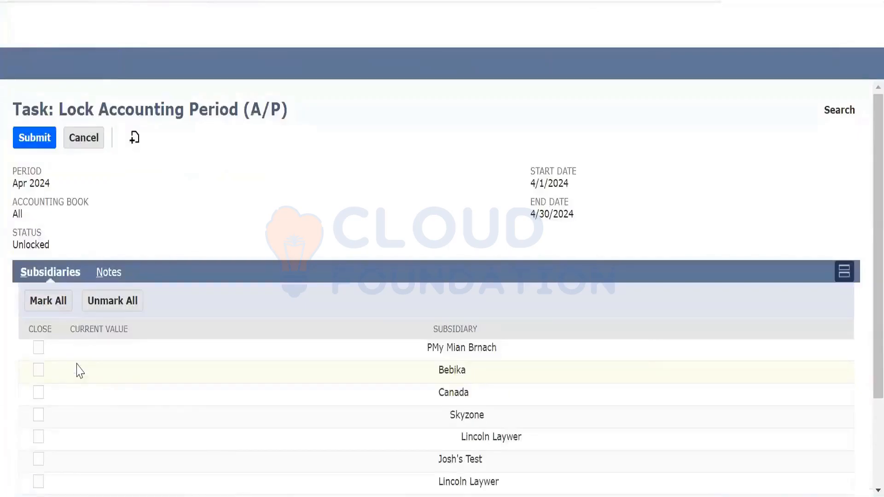
left_click(48, 301)
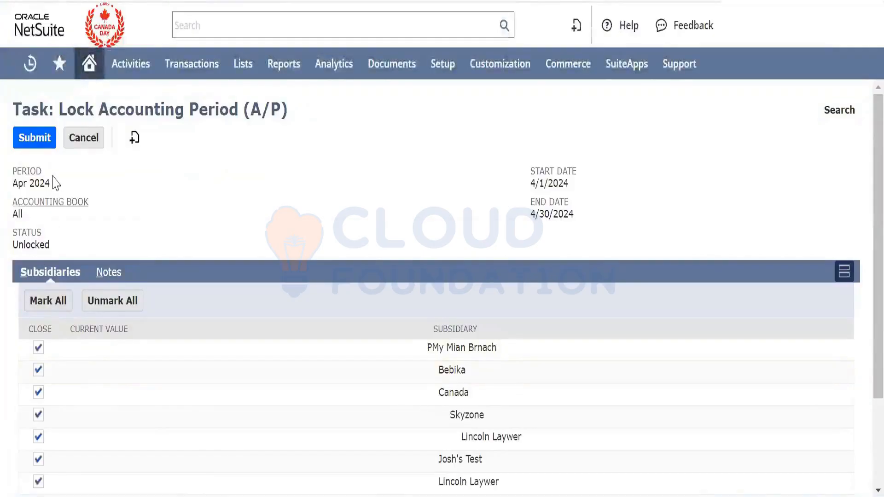
left_click(20, 137)
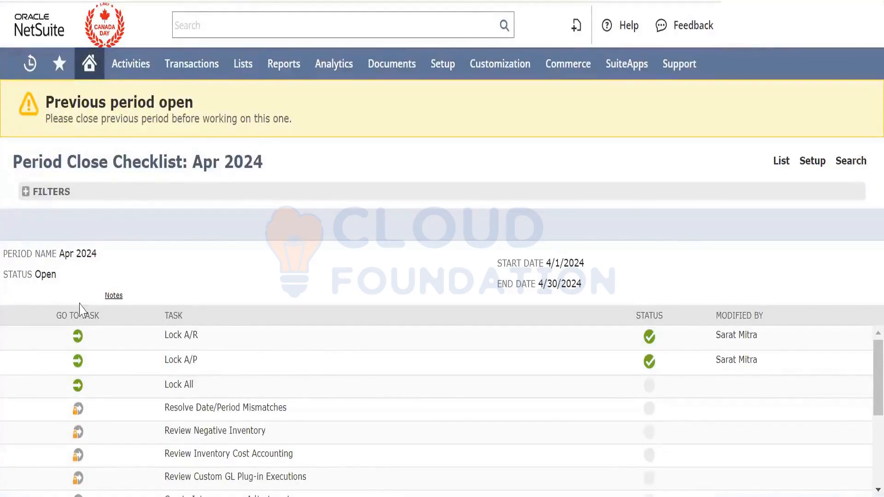
Unlock A/P for all subsidiaries in the Apr 2024 period close checklist and submit the change
left_click(78, 367)
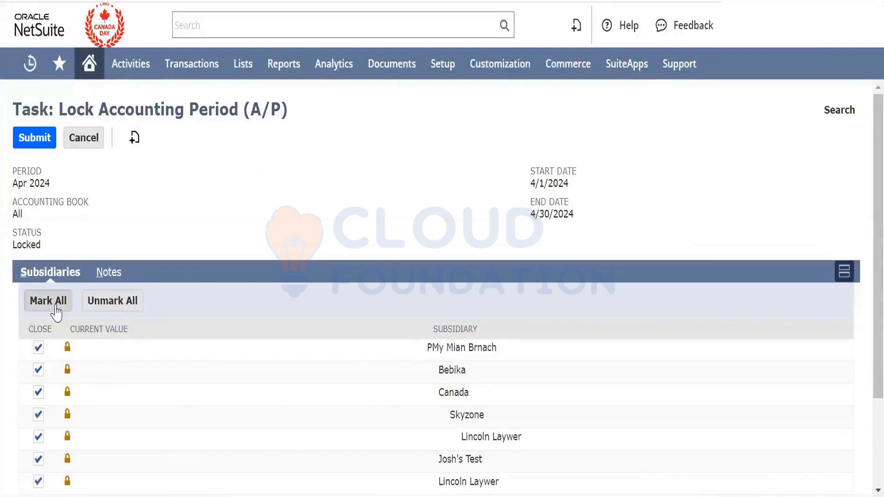
left_click(32, 143)
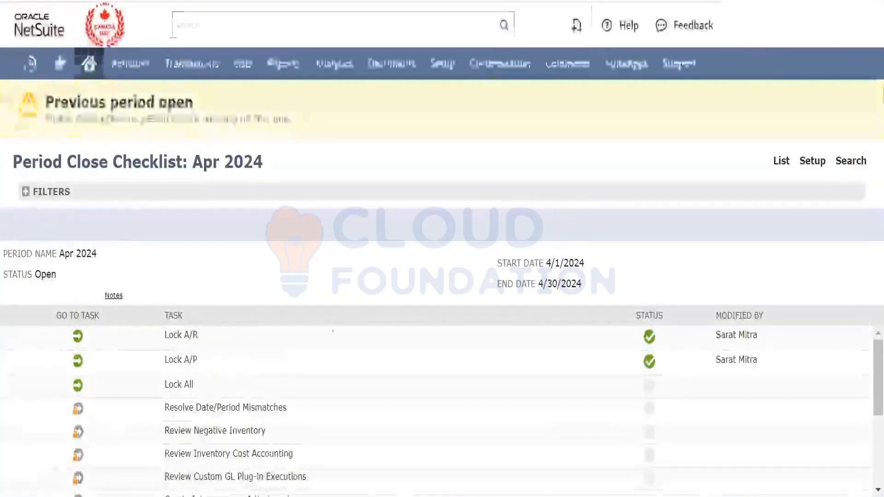
left_click(74, 368)
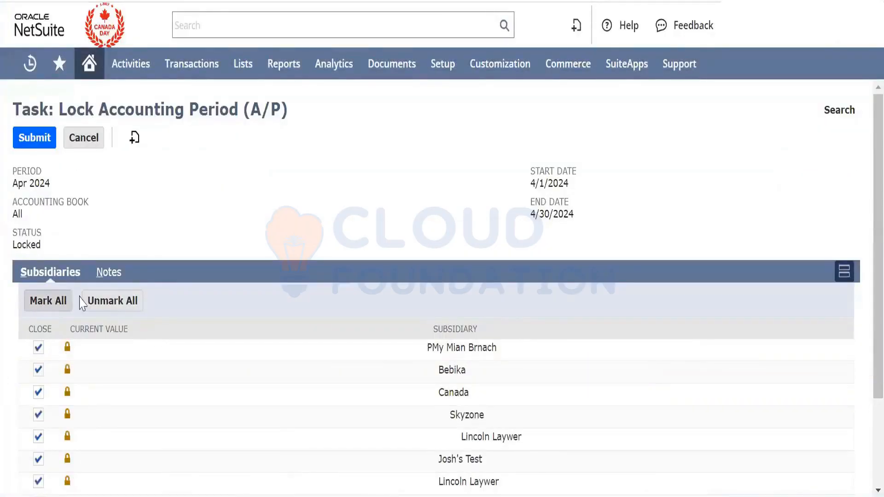
left_click(105, 304)
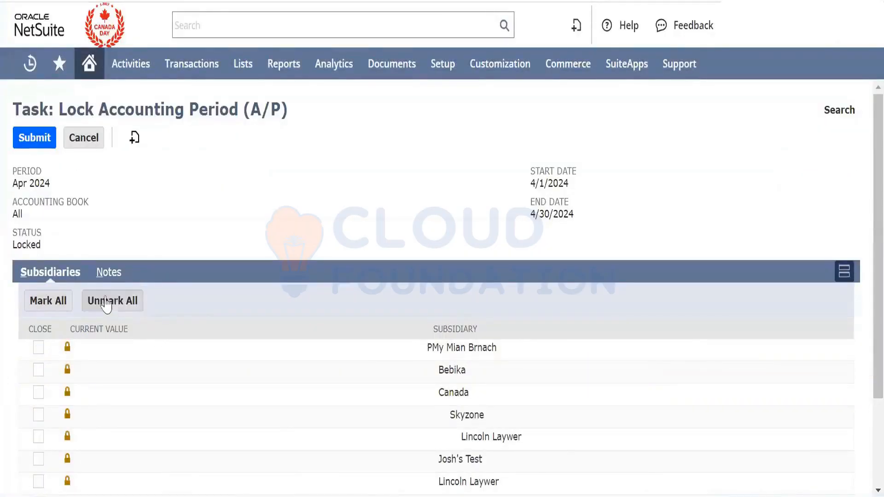
left_click(39, 146)
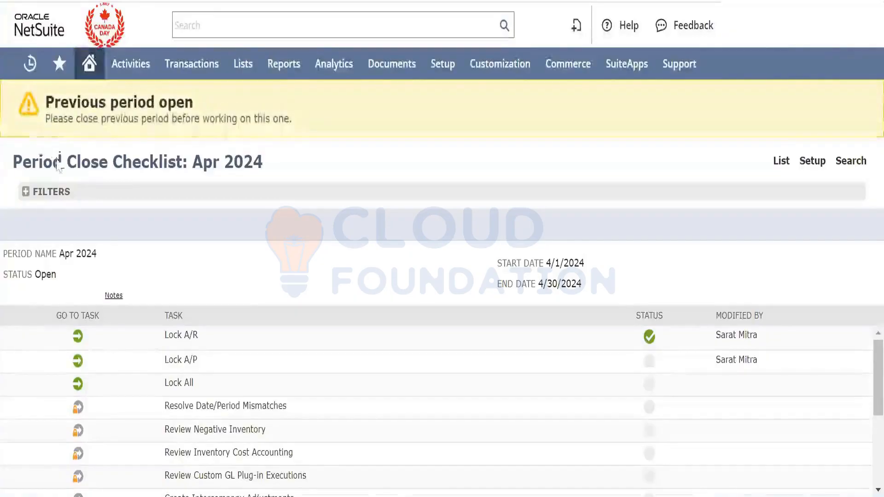
Unlock A/R for all subsidiaries in the Apr 2024 period close checklist and submit the change
left_click(79, 338)
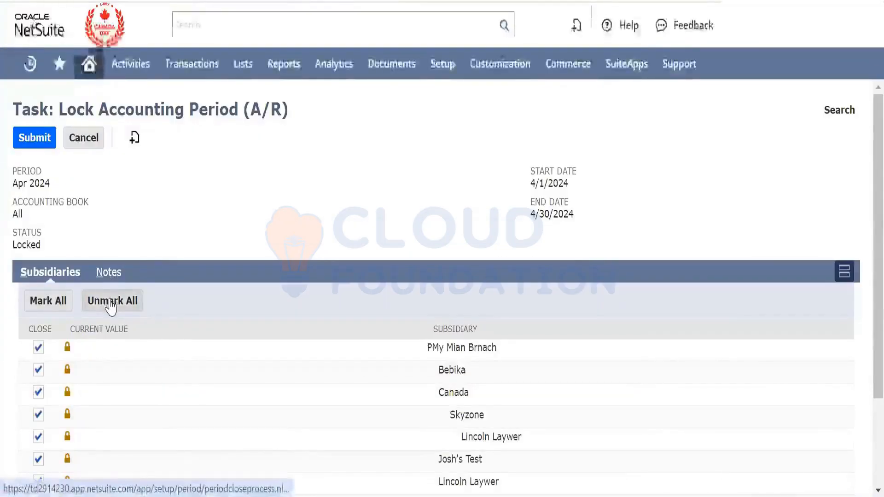
left_click(112, 305)
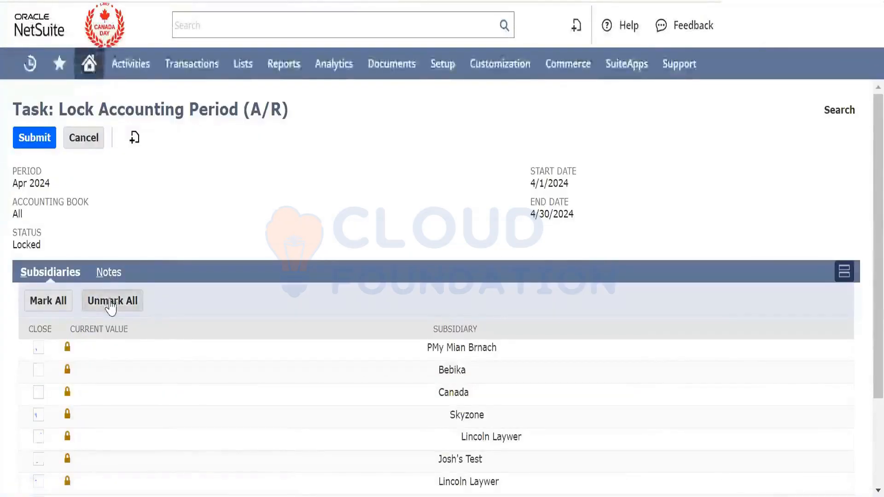
left_click(33, 142)
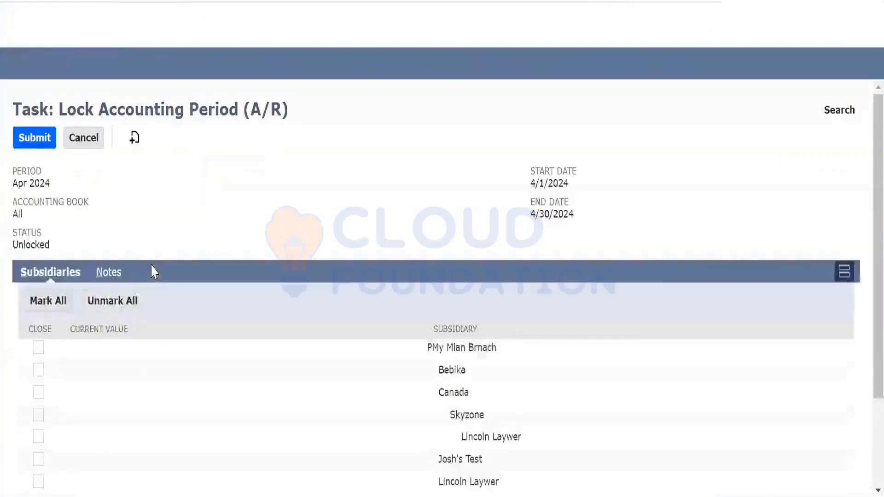
Lock A/R and A/P again for all subsidiaries in the Apr 2024 period close checklist
left_click(69, 301)
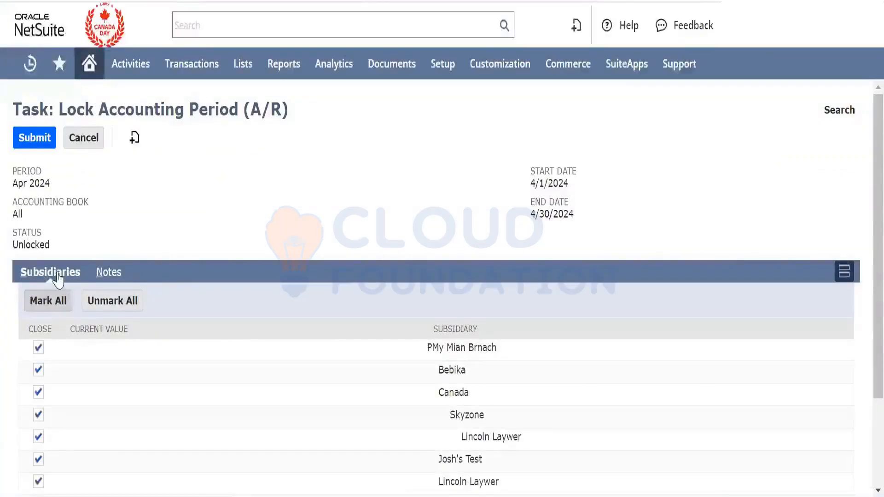
left_click(42, 141)
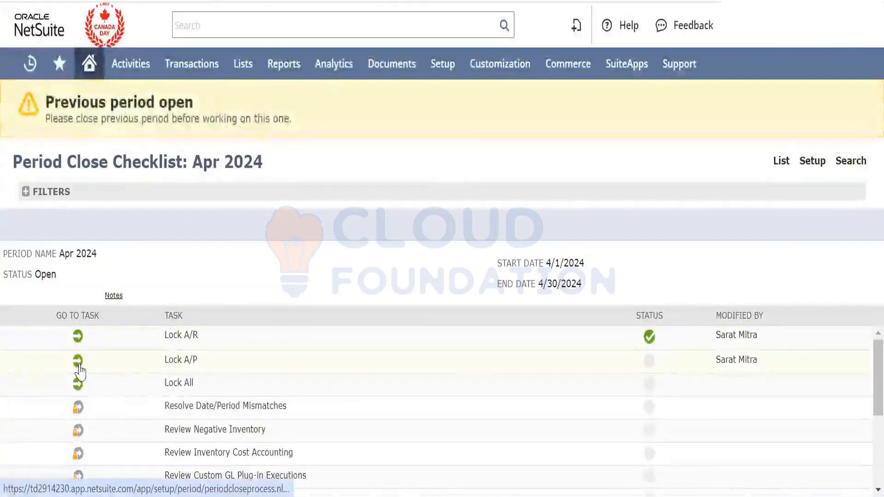
left_click(79, 364)
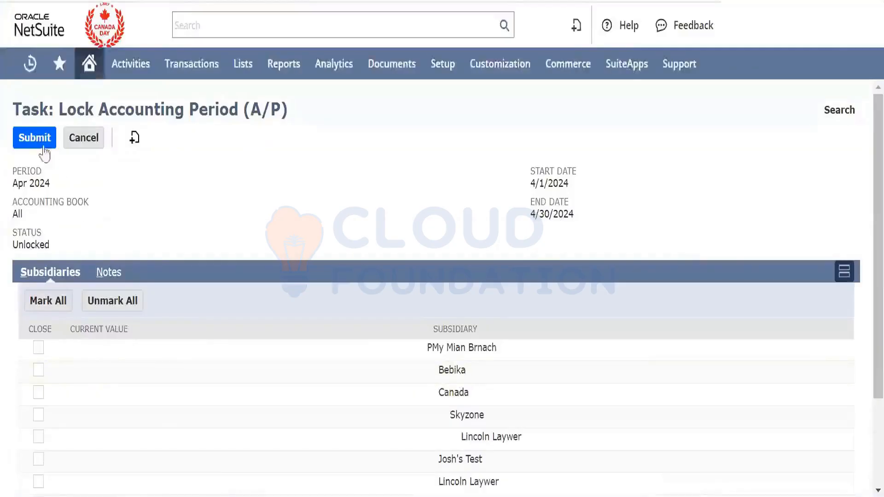
left_click(48, 302)
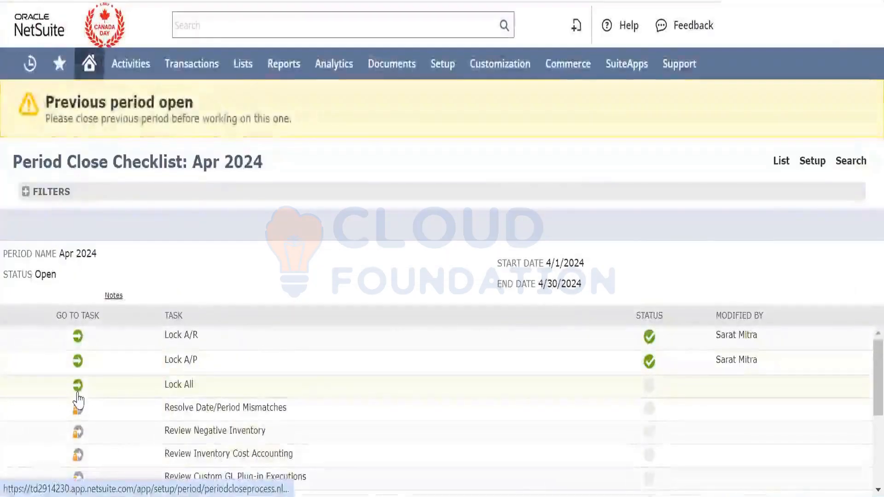
Complete the Lock All task for all subsidiaries in the Apr 2024 period close checklist
left_click(78, 390)
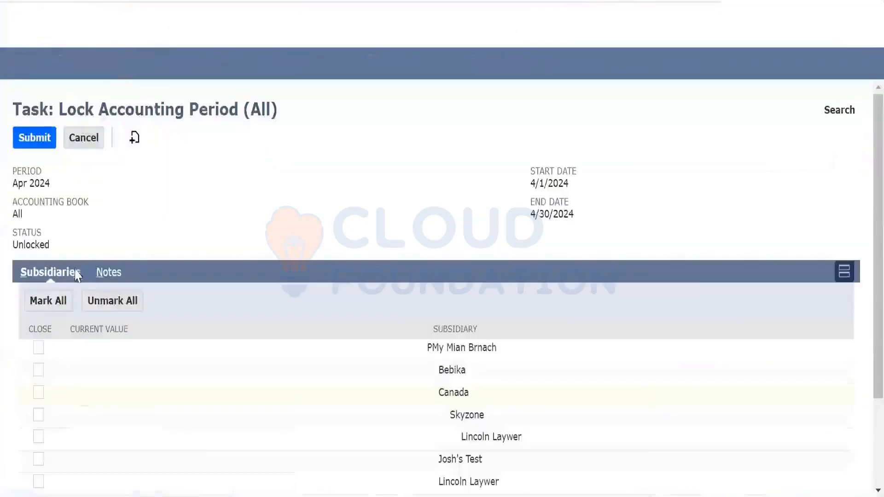
left_click(52, 300)
left_click(40, 147)
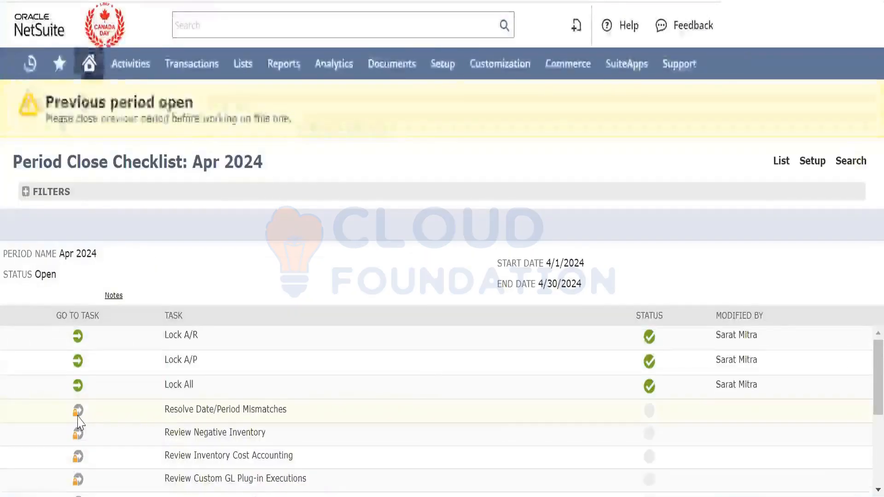
Check the prerequisites of the locked Apr 2024 close tasks and the Feb 2024 checklist, then return to the accounting periods list
mouse_move(78, 419)
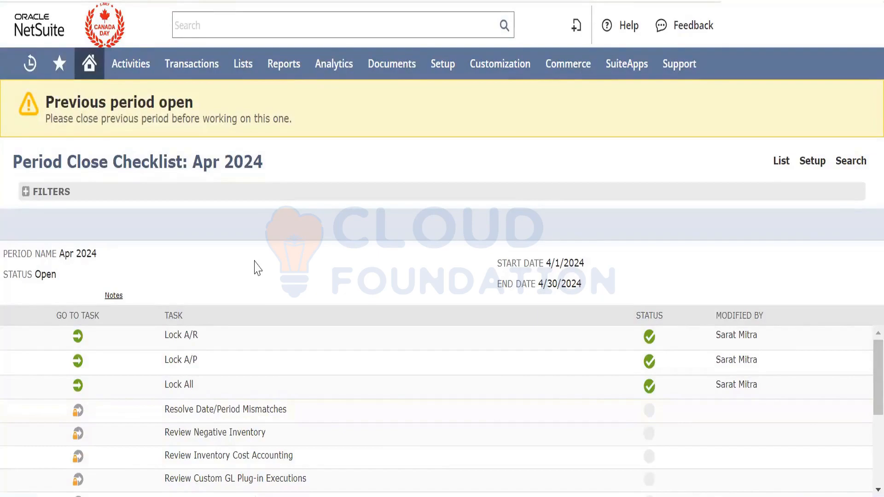
mouse_move(110, 440)
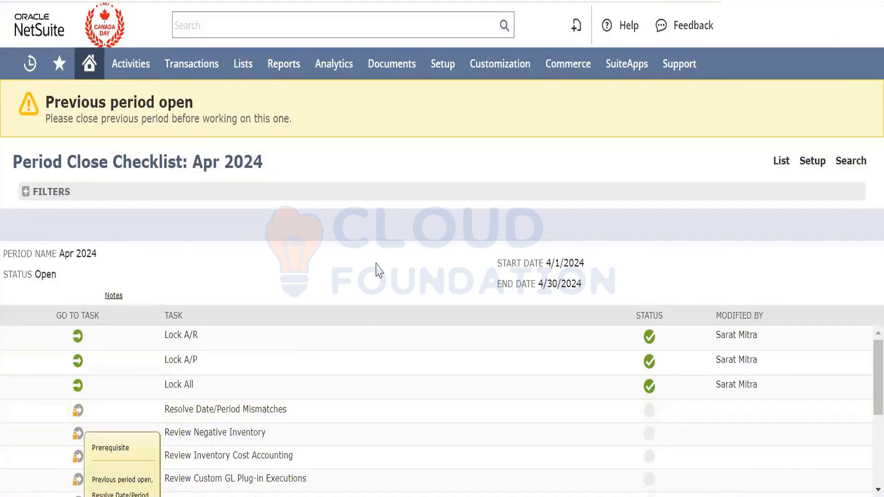
mouse_move(781, 160)
left_mouse_down()
mouse_move(793, 168)
mouse_move(782, 163)
left_mouse_up()
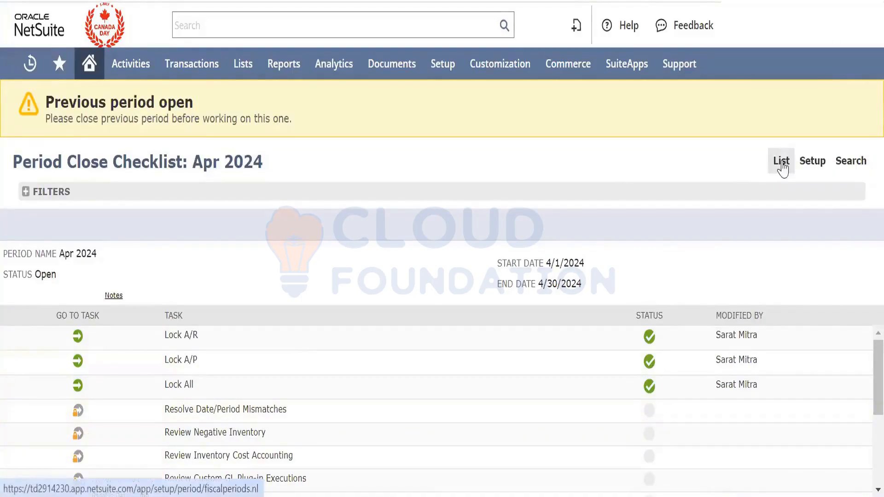
left_click(782, 166)
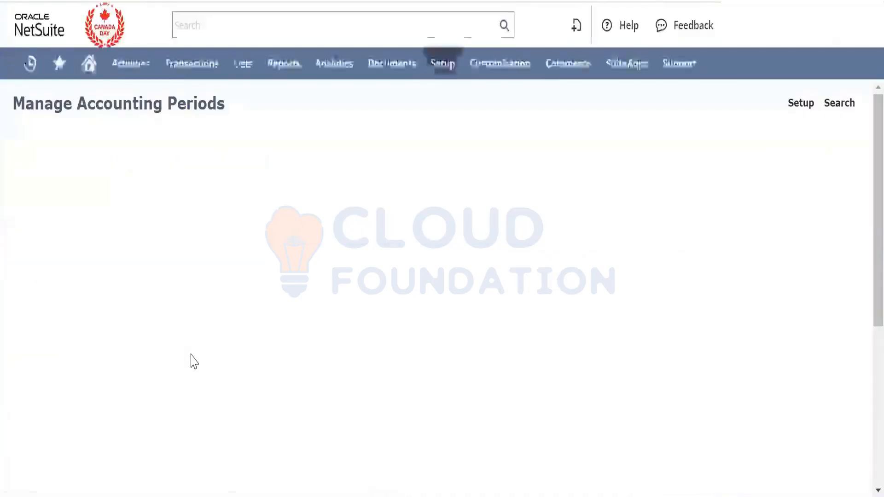
mouse_move(120, 286)
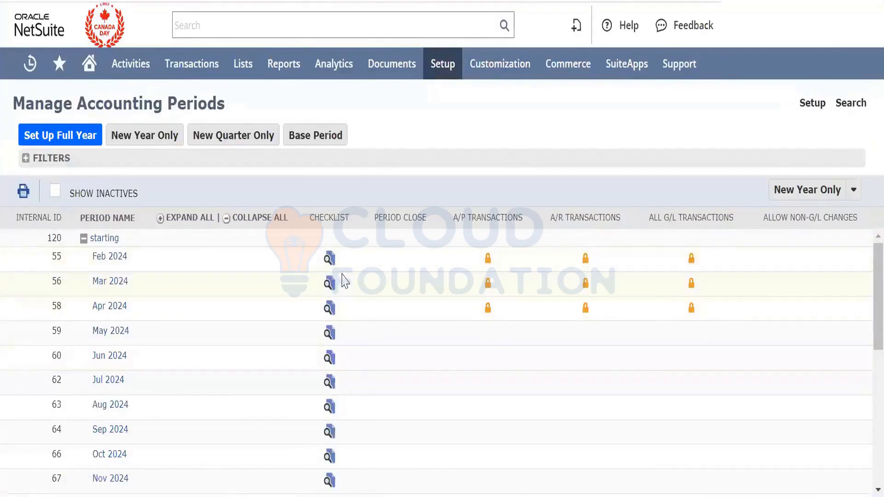
left_click(329, 260)
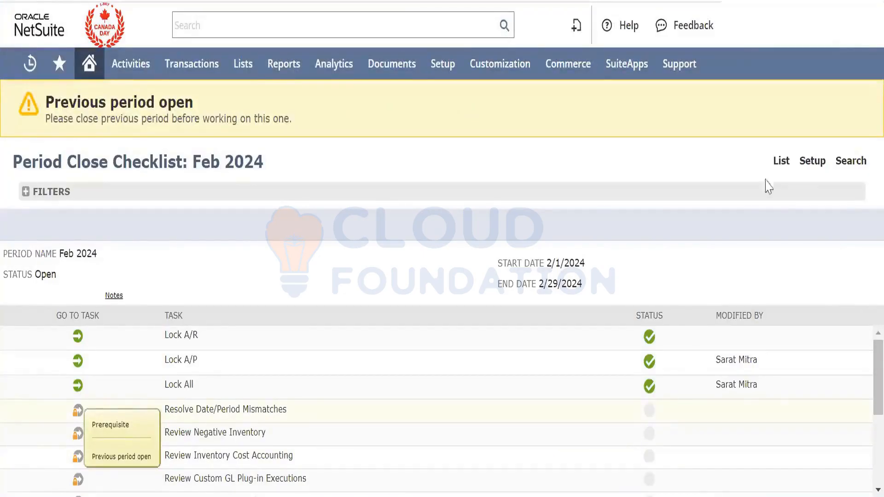
left_click(781, 161)
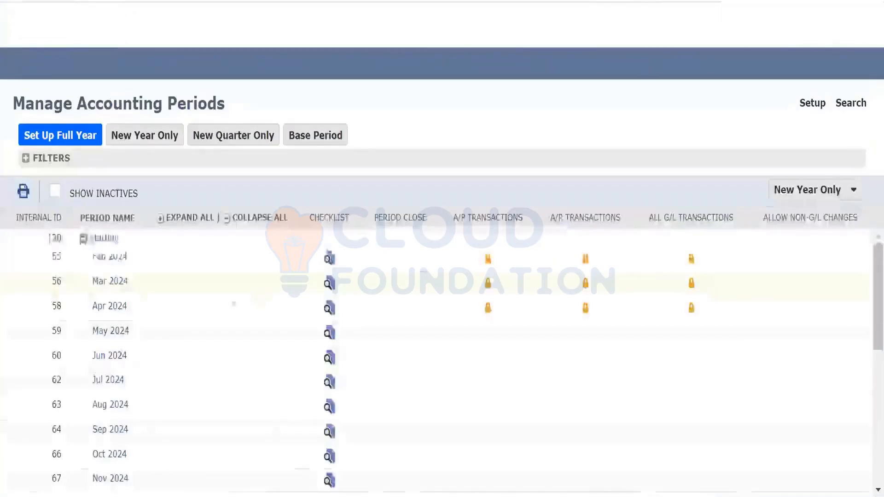
Look through the periods under the starting year and expand all groups in the accounting periods list
left_click(83, 238)
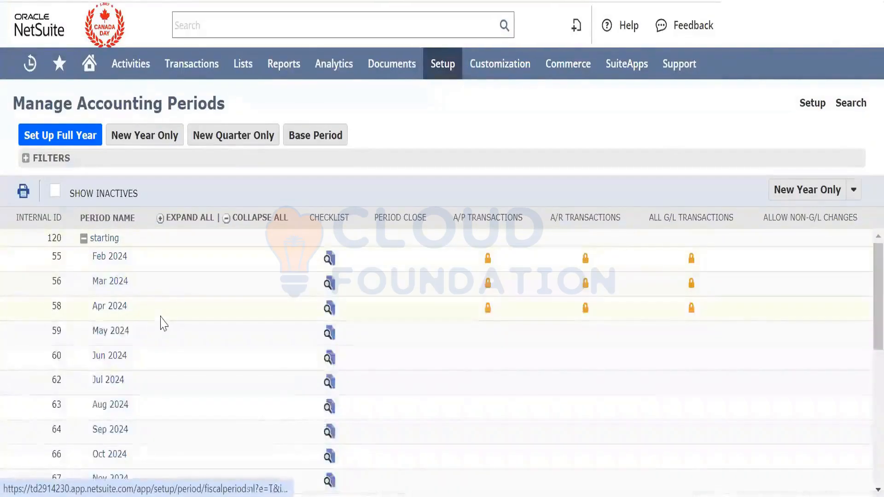
scroll(163, 322, "down", 5)
scroll(162, 322, "down", 3)
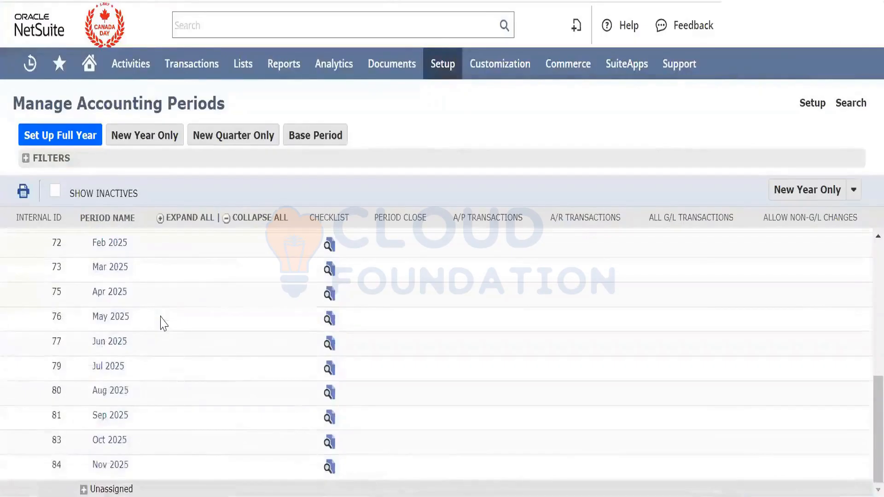
scroll(162, 323, "up", 5)
scroll(162, 322, "up", 2)
scroll(162, 322, "down", 6)
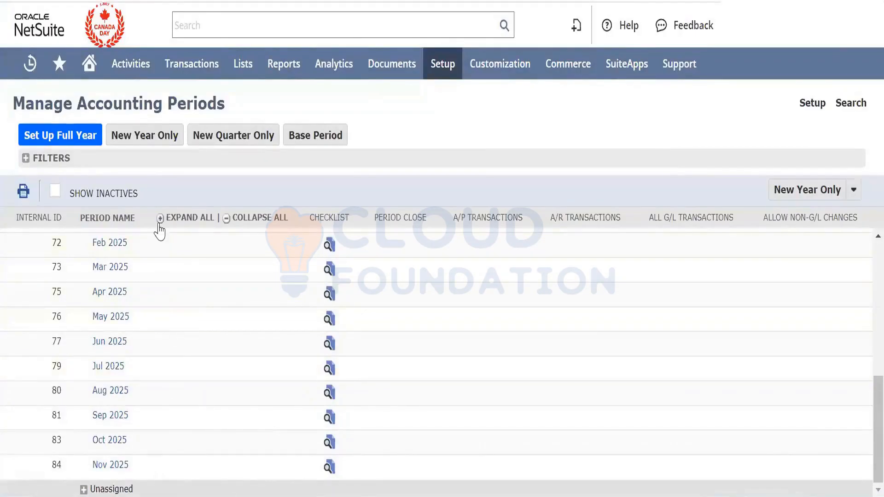
left_click(159, 223)
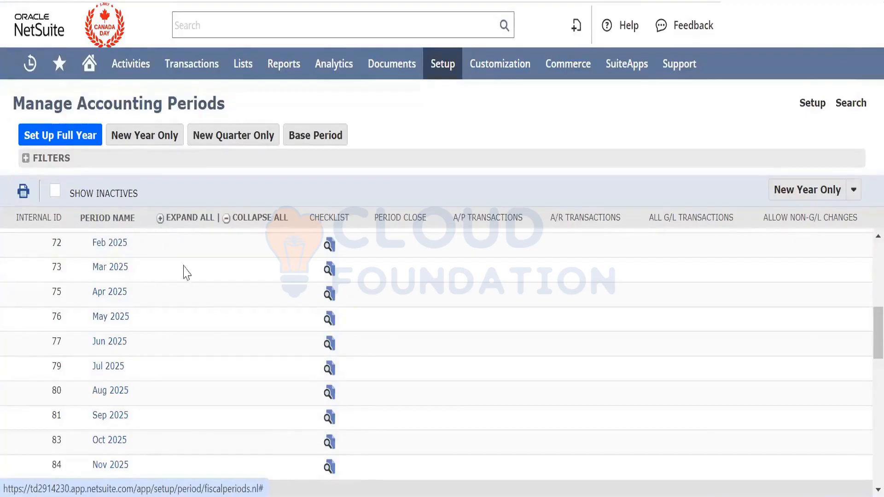
scroll(219, 323, "up", 7)
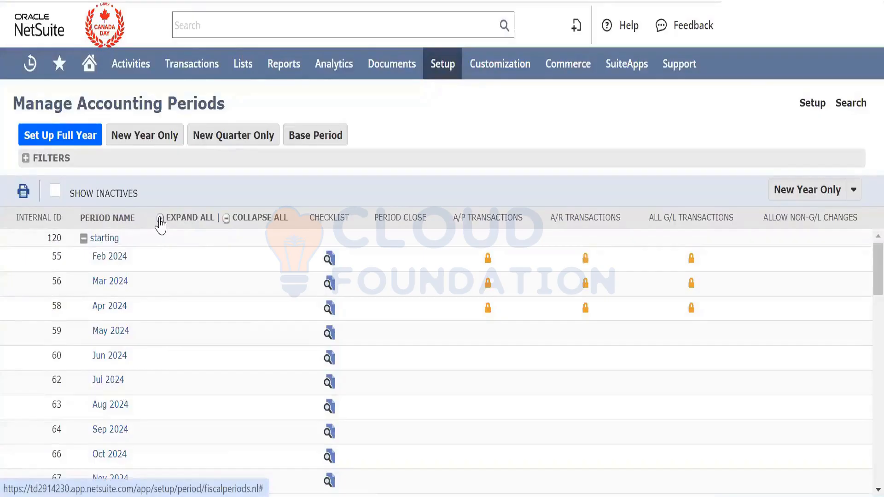
Collapse all period groups, expand the Unassigned group and look through its accounting periods
left_click(226, 218)
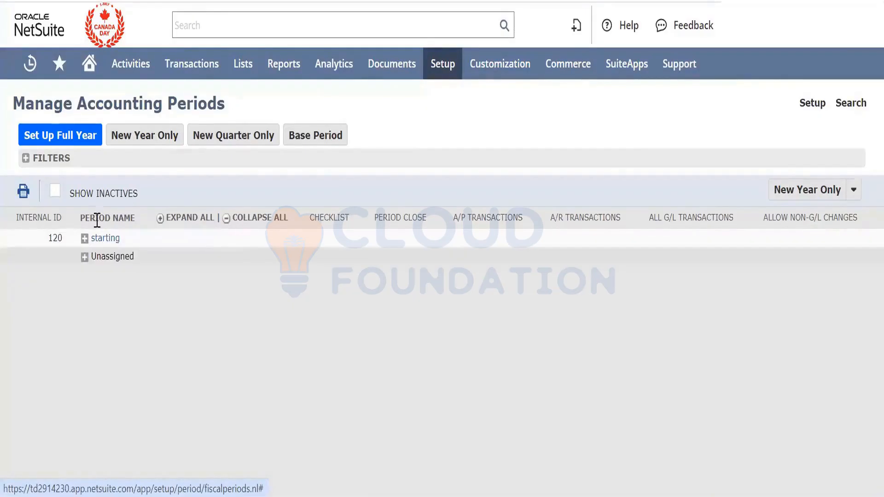
left_click(85, 258)
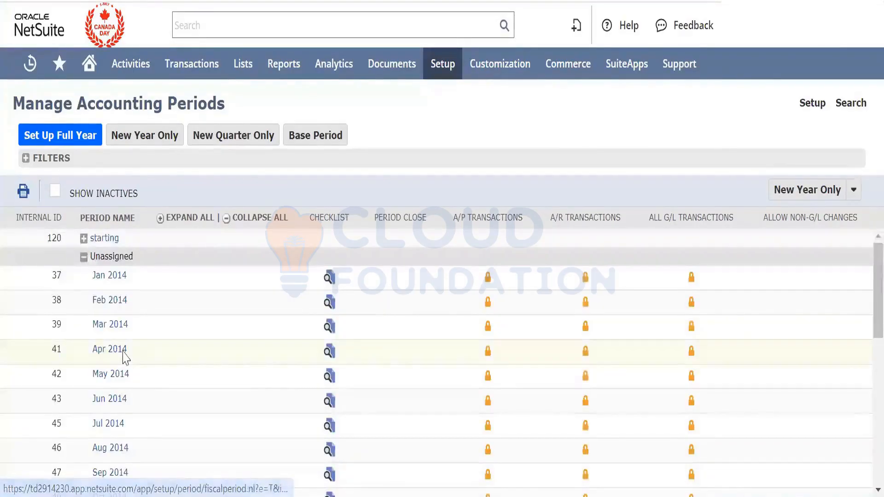
scroll(124, 358, "down", 1)
scroll(123, 359, "down", 5)
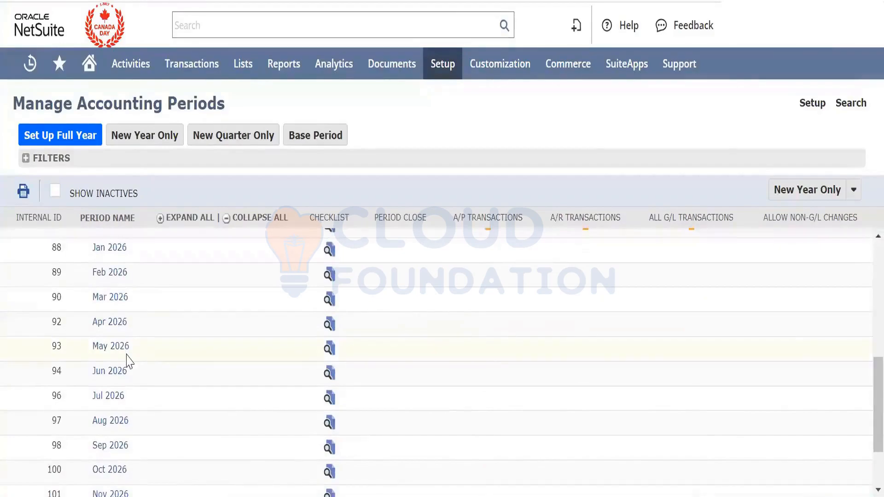
scroll(197, 377, "up", 6)
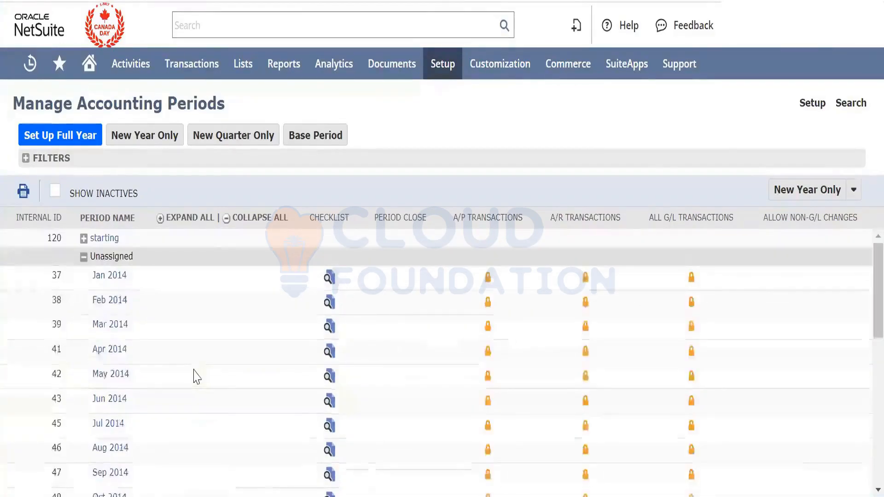
Open the Jan 2014 period close checklist and inspect its Lock A/R task, cancelling it without changes
left_click(330, 279)
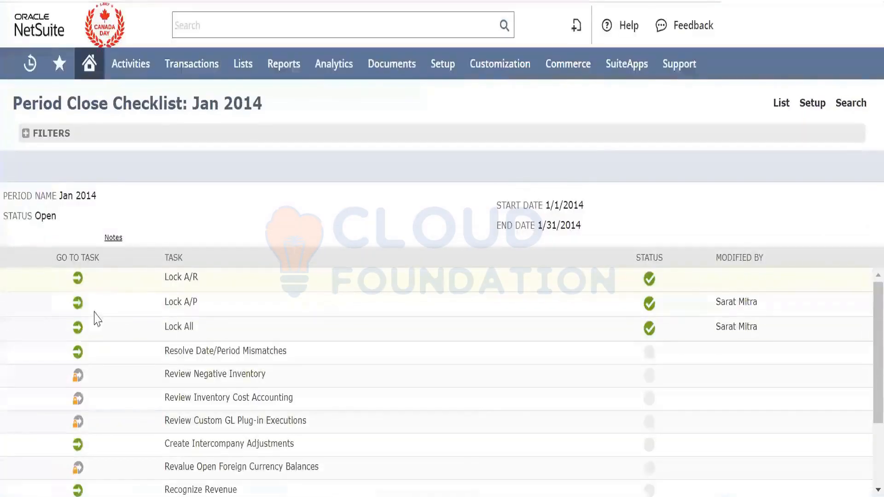
left_click(158, 277)
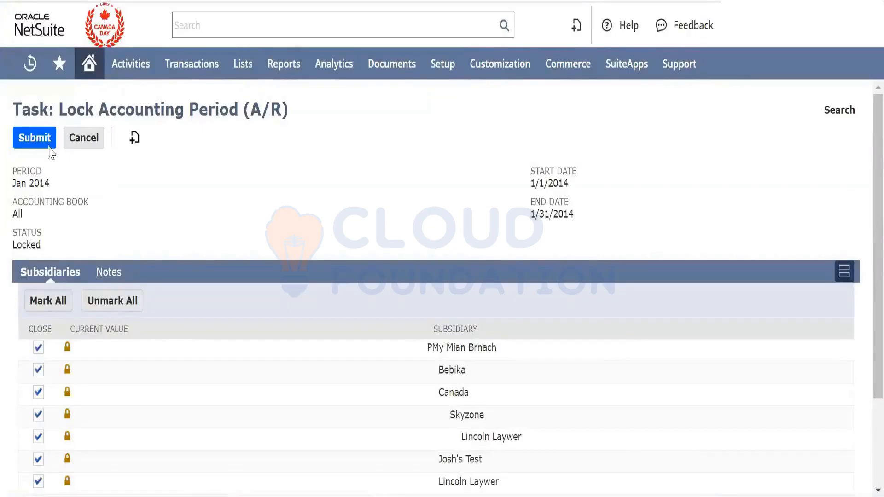
left_click(85, 147)
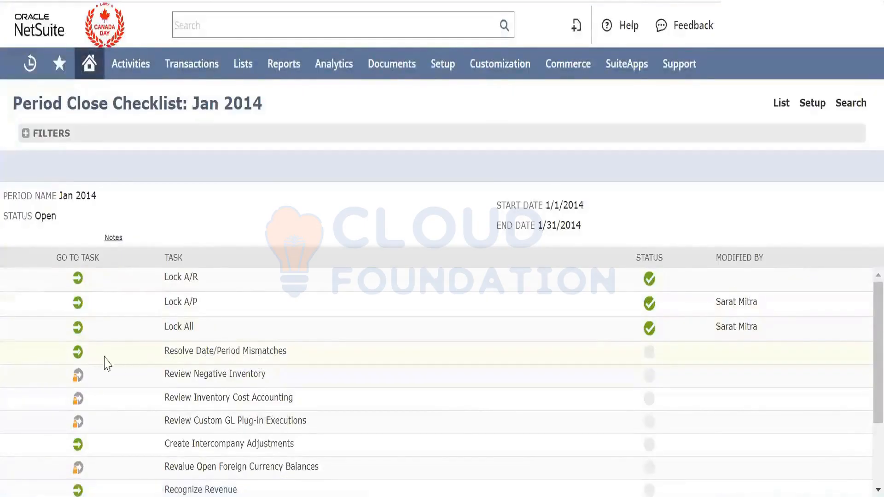
Open the Resolve Date/Period Mismatches task for Jan 2014 and display the transactions with date/period mismatches
left_click(77, 354)
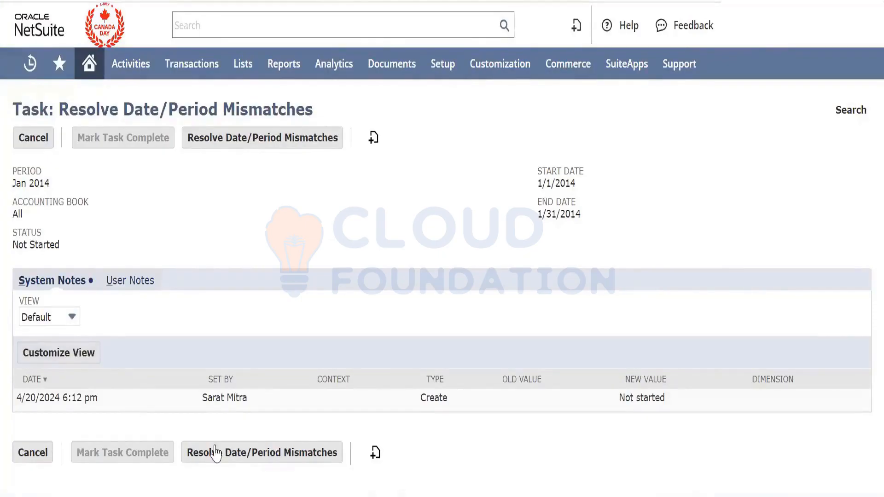
left_click(238, 453)
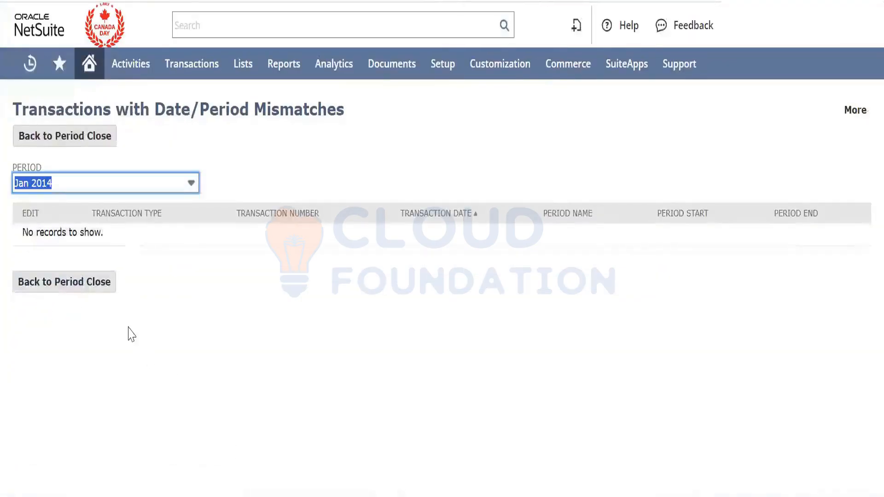
Return to the Resolve Date/Period Mismatches task for Jan 2014, mark it complete and reload the period close checklist
left_click(79, 289)
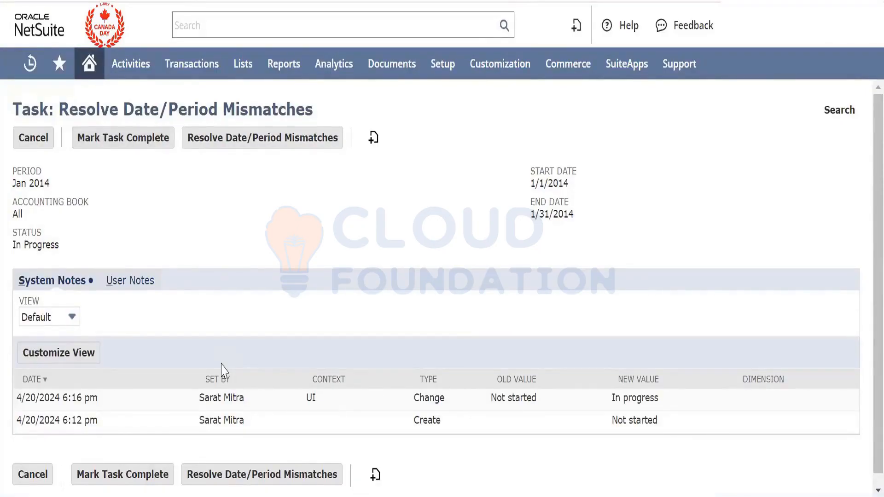
left_click(103, 151)
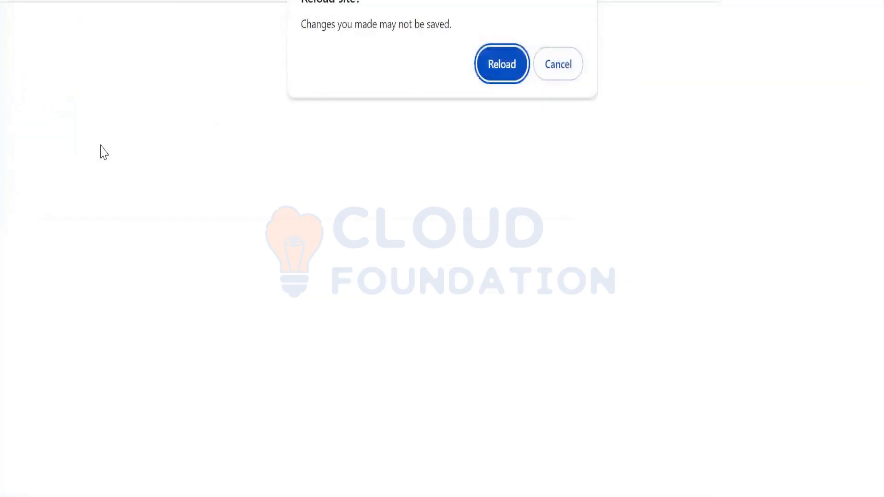
left_click(508, 81)
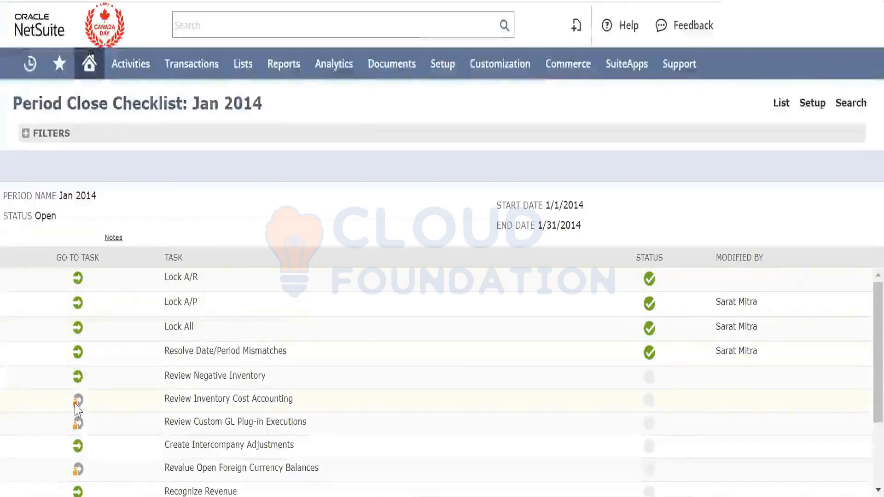
Review negative inventory for Jan 2014 through its checklist task and mark the Review Negative Inventory task complete
mouse_move(76, 405)
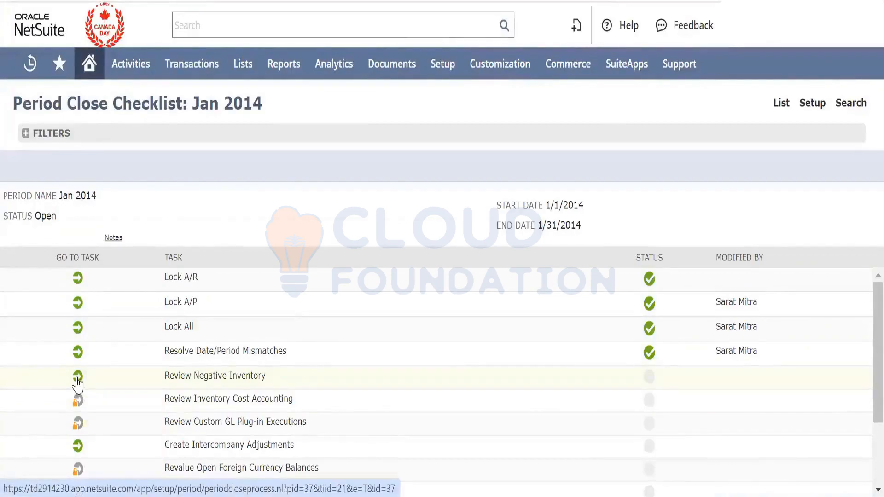
left_click(78, 383)
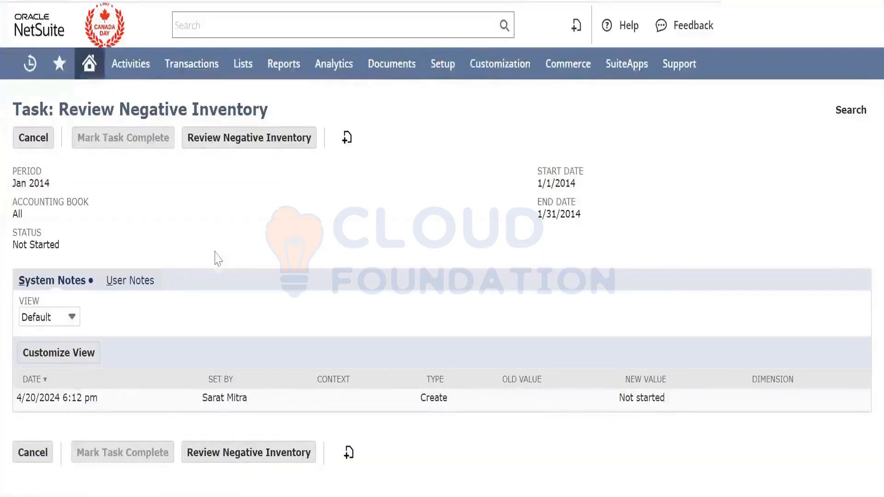
left_click(255, 146)
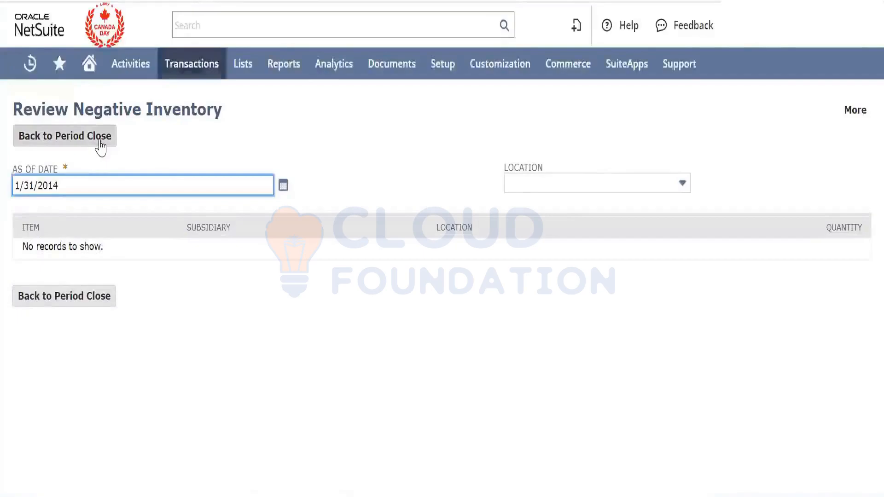
left_click(100, 146)
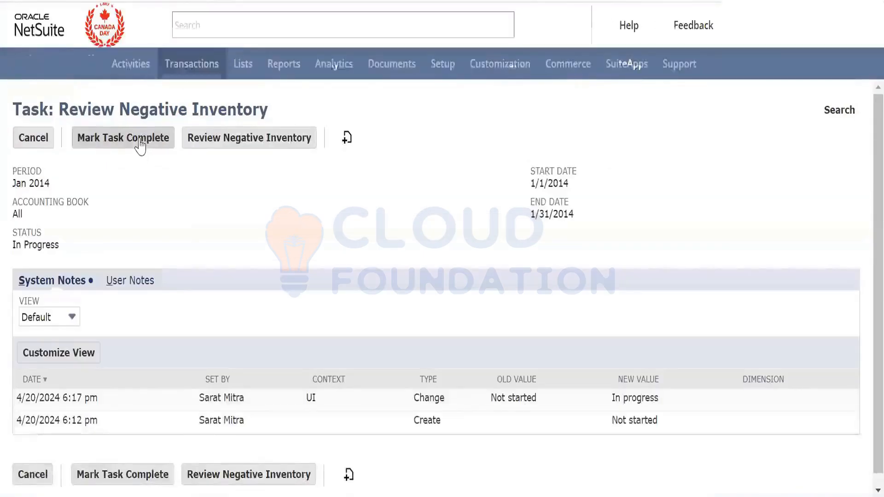
left_click(140, 147)
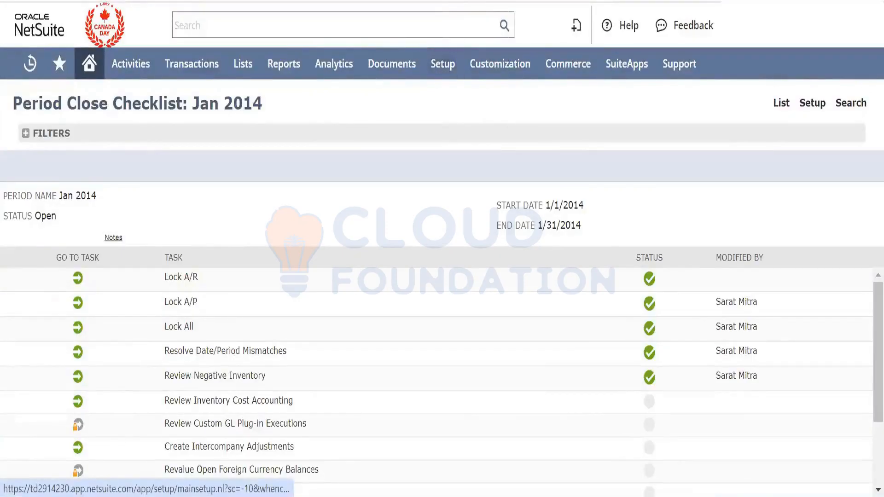
Open the Accounting Preferences page from the accounting setup options
left_click(441, 64)
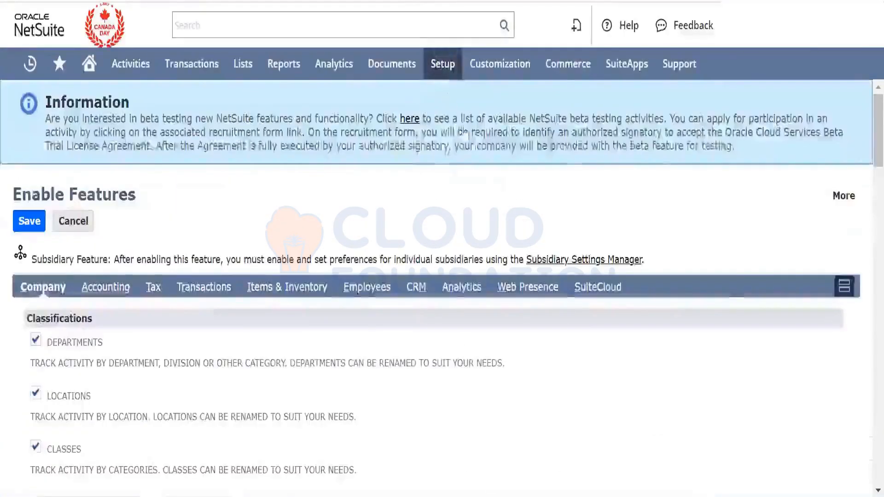
mouse_move(442, 64)
mouse_move(474, 159)
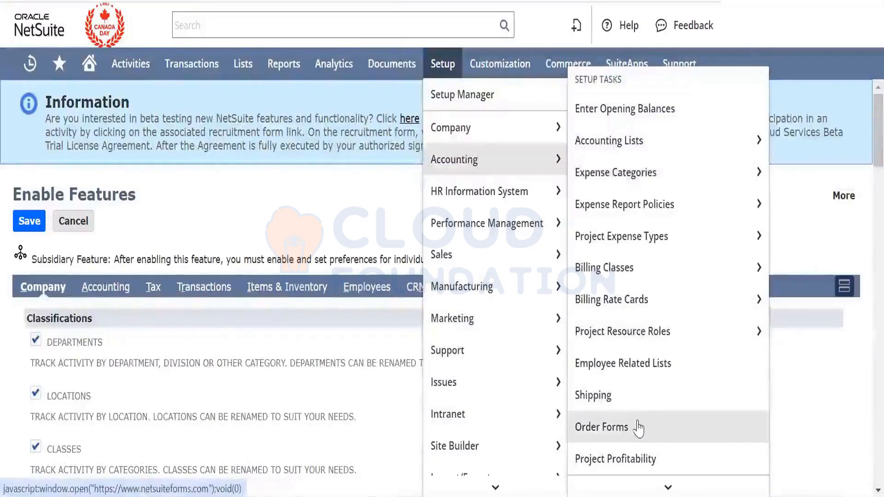
scroll(639, 431, "down", 3)
scroll(639, 430, "down", 5)
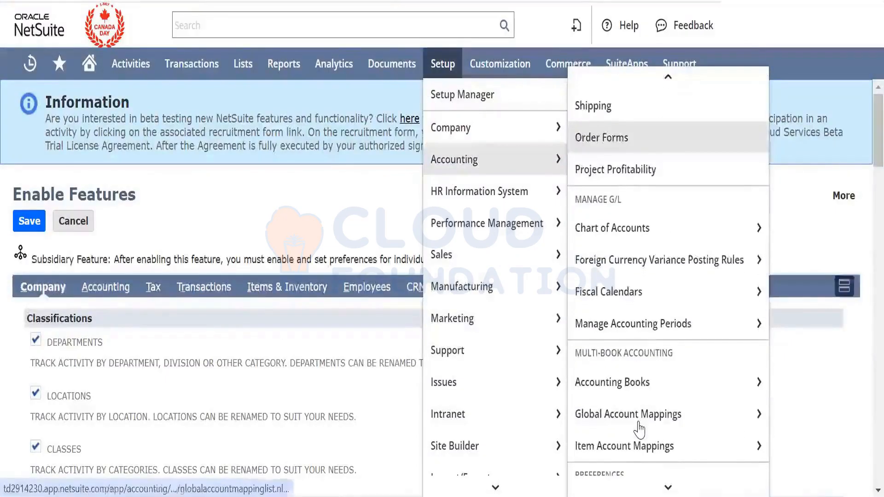
mouse_move(639, 428)
scroll(639, 428, "down", 2)
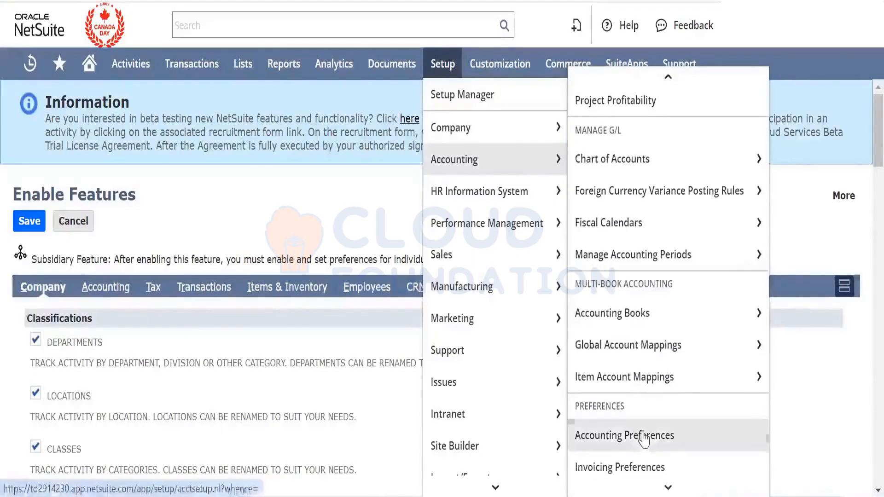
left_click(643, 434)
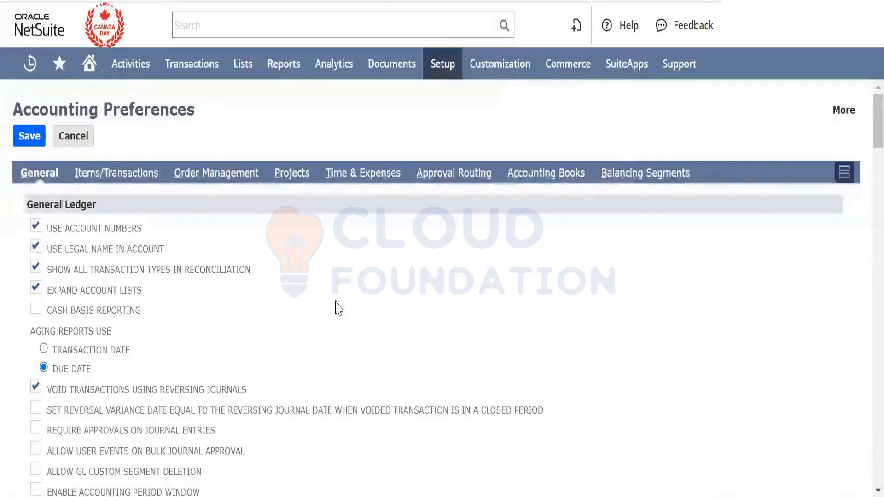
Find the quick close preference, enable Allow Quick Close of Accounting Periods and save the accounting preferences
key("ctrl+f")
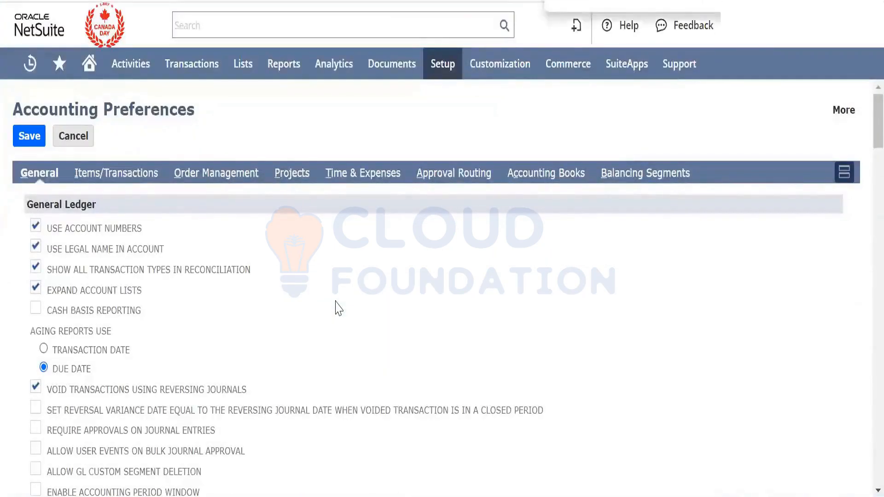
type("quic")
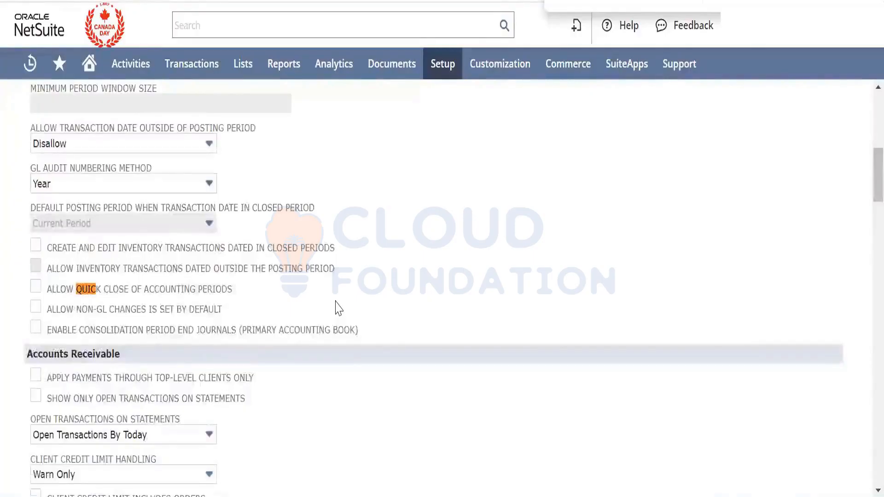
left_click(36, 287)
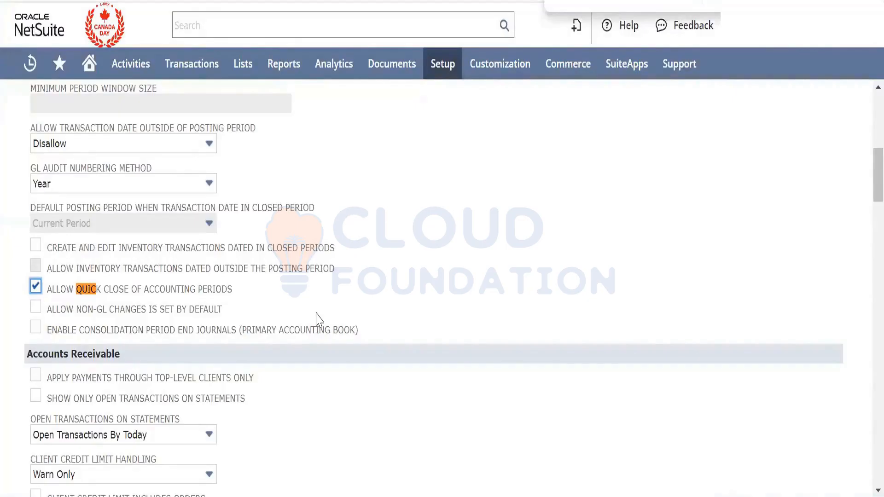
scroll(371, 162, "up", 8)
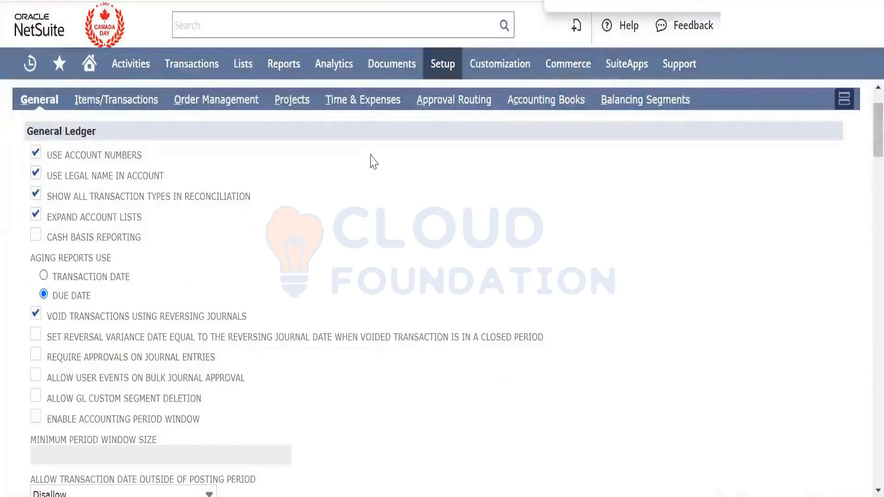
type("quic")
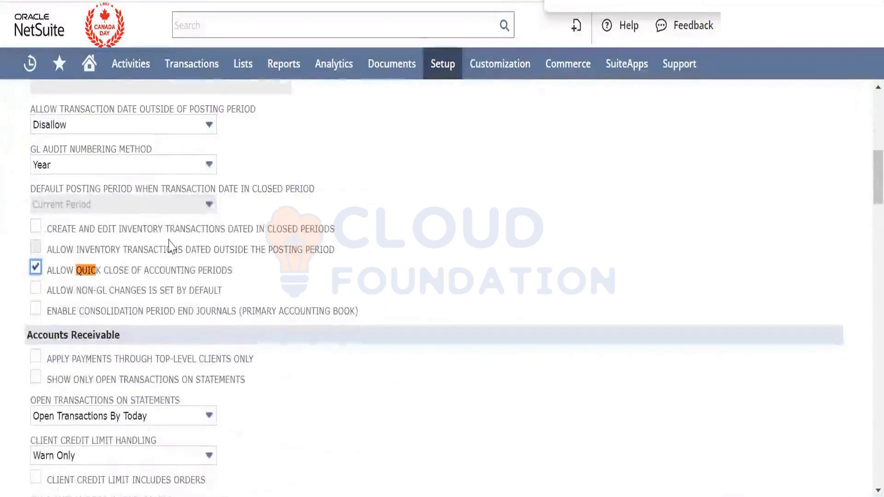
scroll(408, 267, "up", 15)
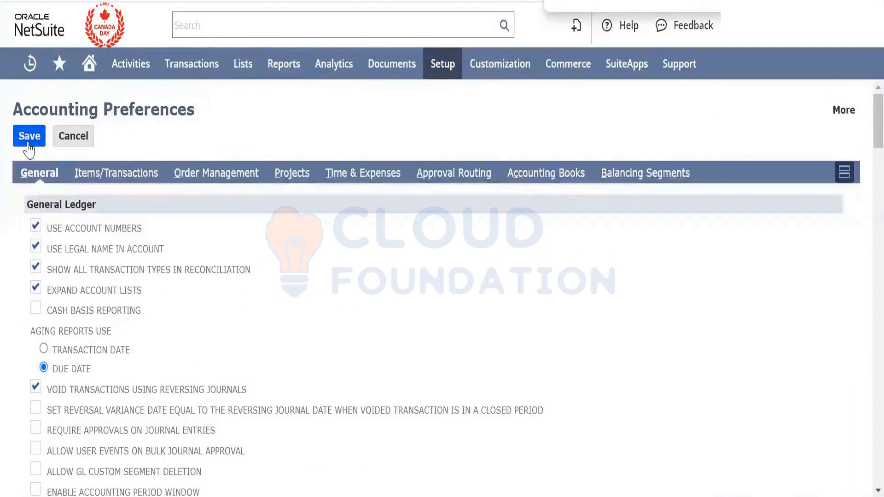
left_click(28, 147)
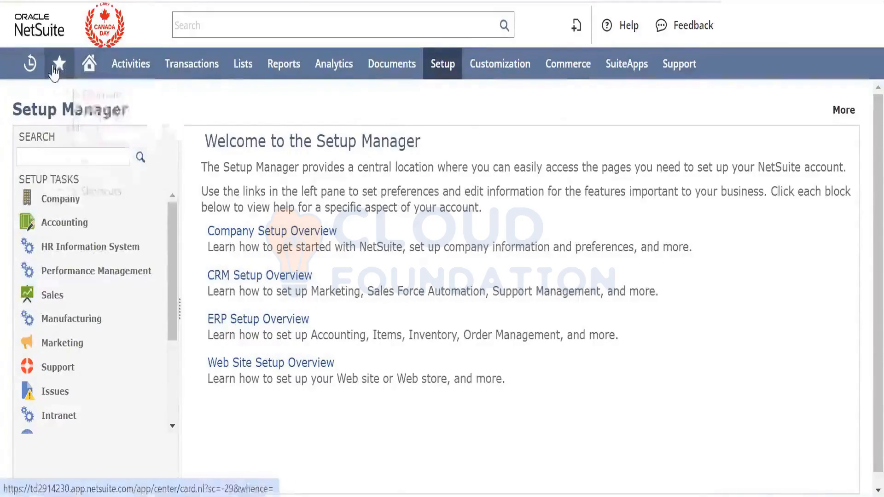
mouse_move(32, 69)
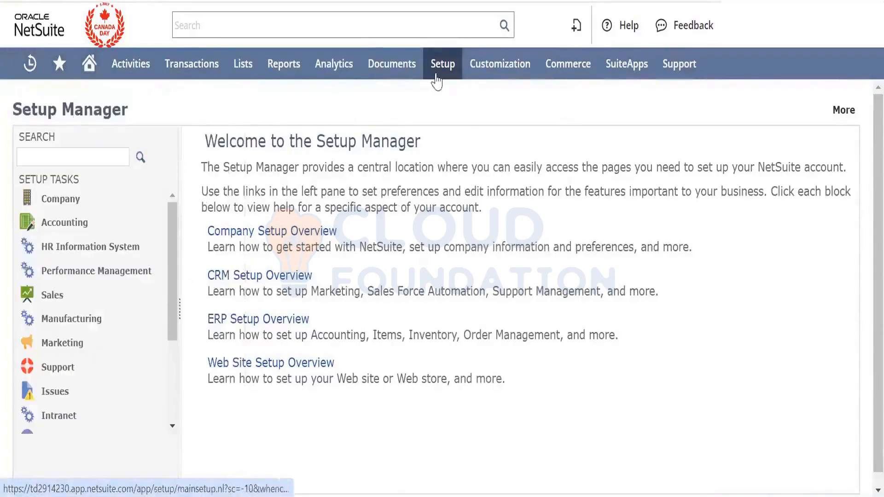
mouse_move(437, 80)
mouse_move(479, 127)
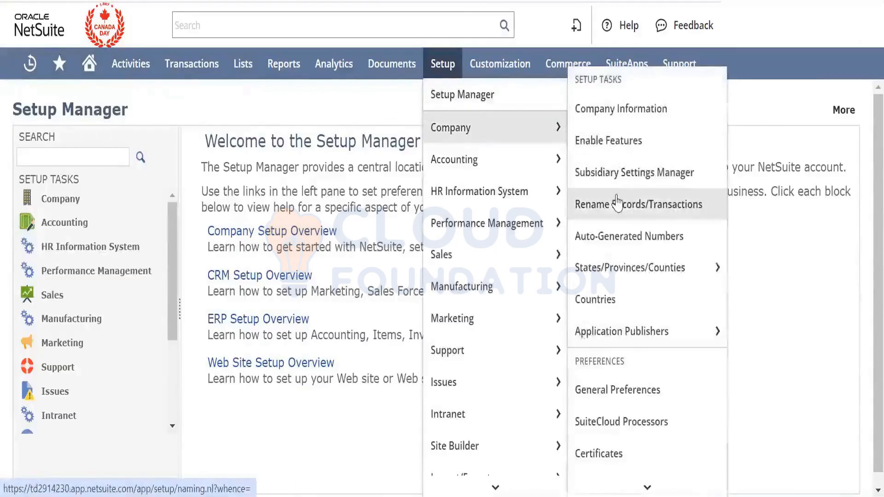
scroll(625, 340, "down", 5)
scroll(625, 339, "down", 5)
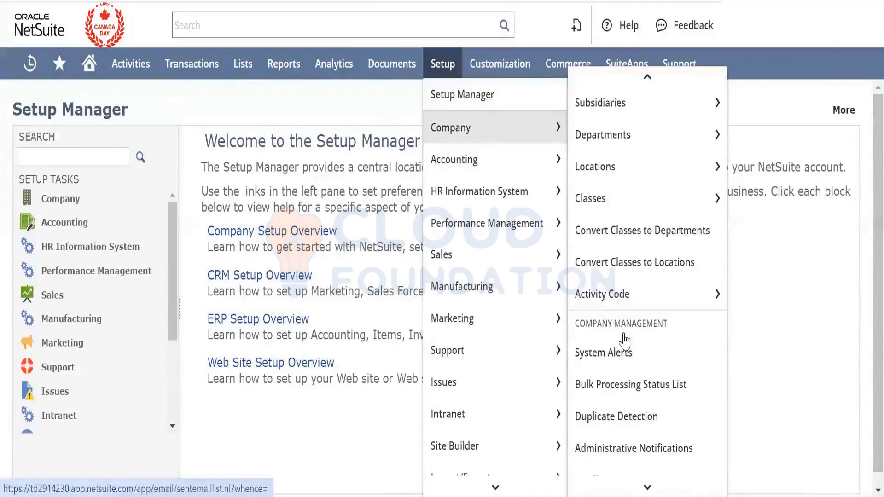
scroll(625, 341, "down", 5)
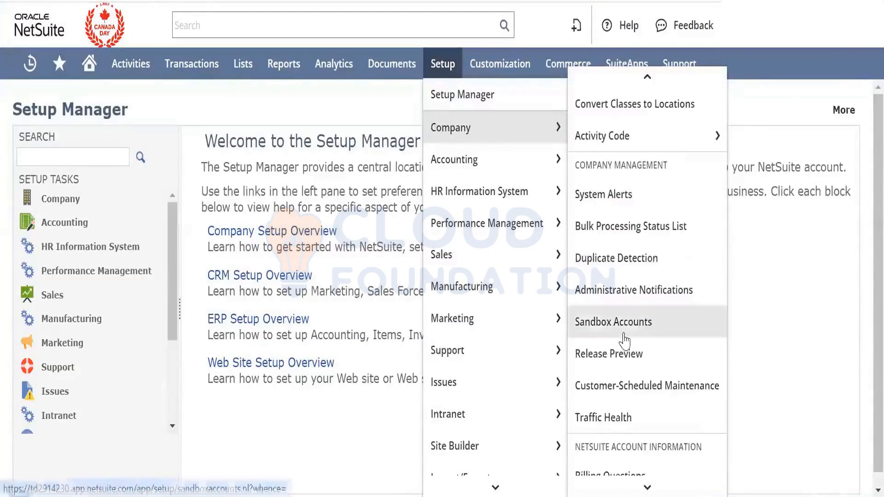
mouse_move(544, 159)
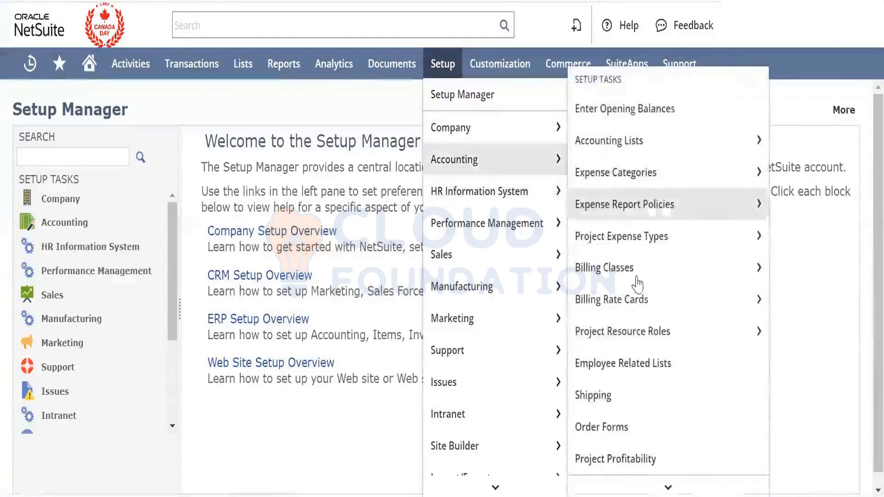
mouse_move(637, 277)
scroll(638, 276, "down", 10)
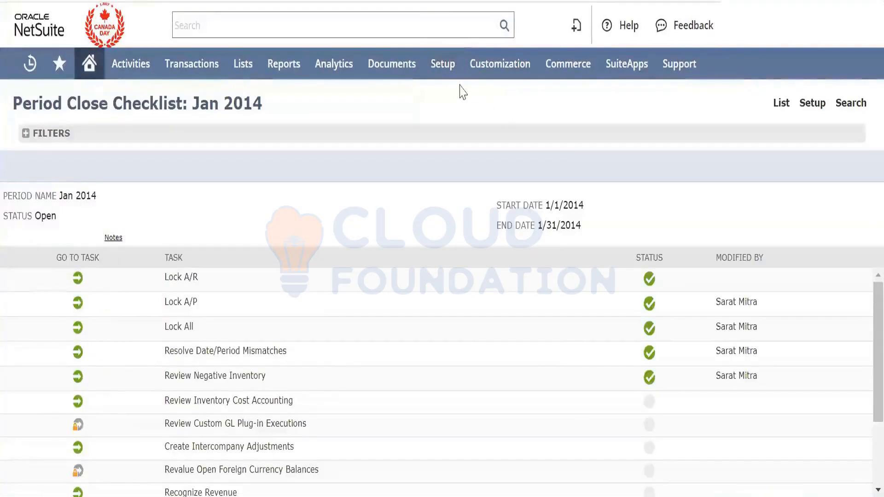
Reopen Accounting Preferences from the Jan 2014 period close checklist to check the saved settings
left_click(441, 63)
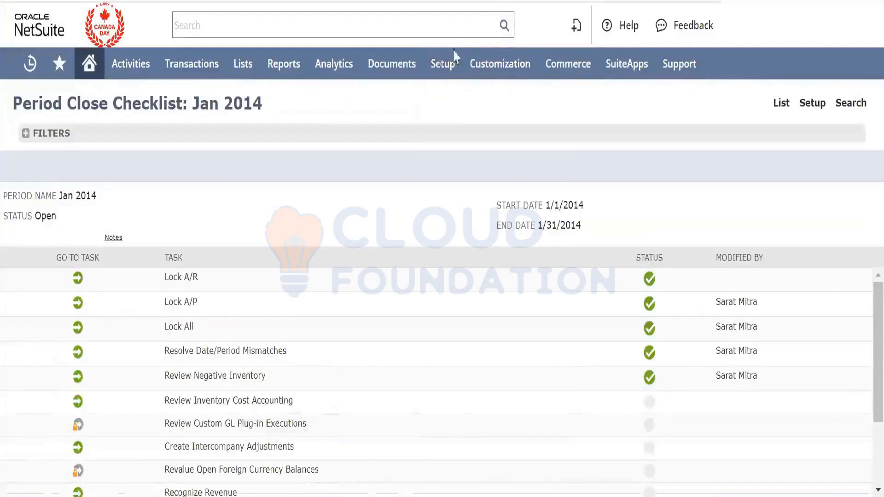
mouse_move(449, 63)
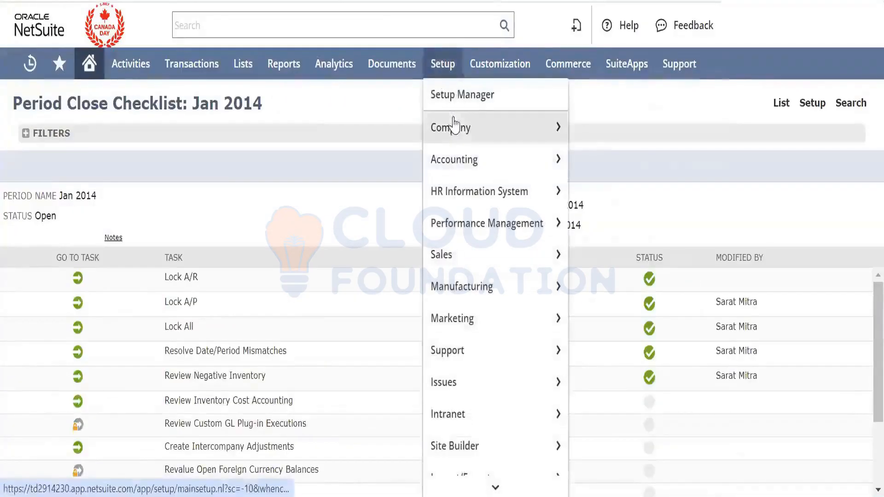
mouse_move(458, 158)
scroll(667, 235, "down", 4)
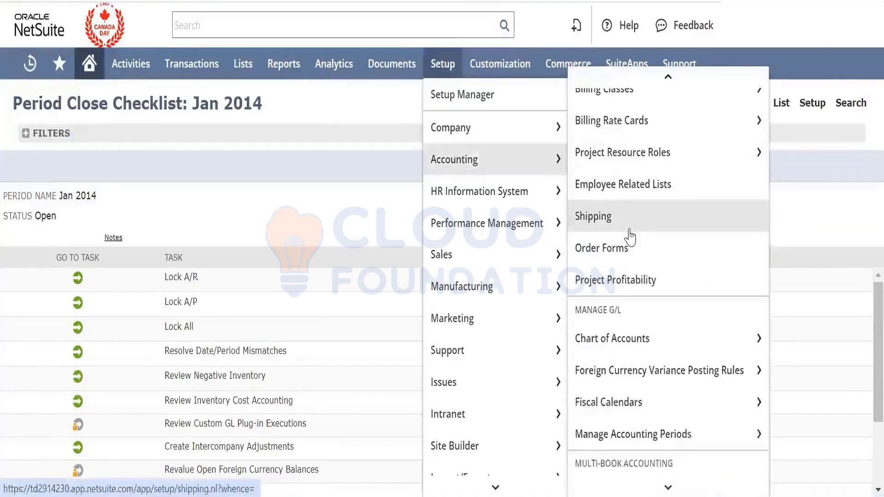
scroll(631, 235, "down", 6)
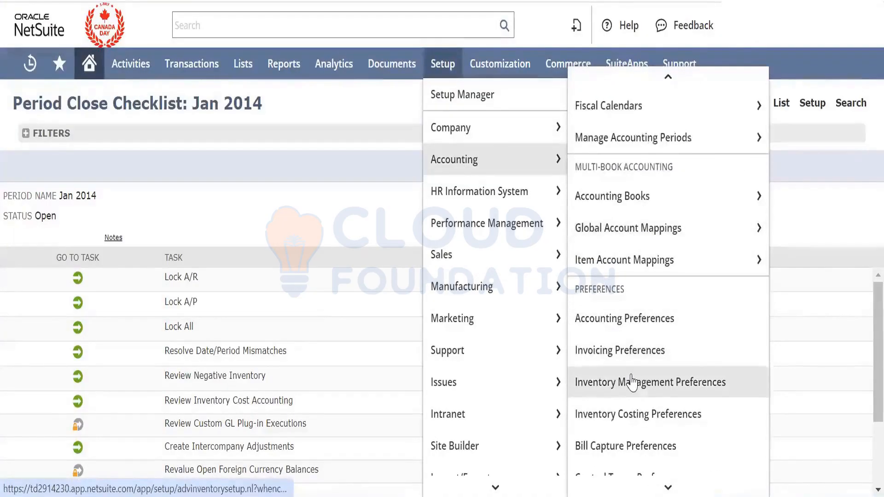
scroll(631, 382, "down", 4)
scroll(631, 382, "up", 7)
mouse_move(632, 382)
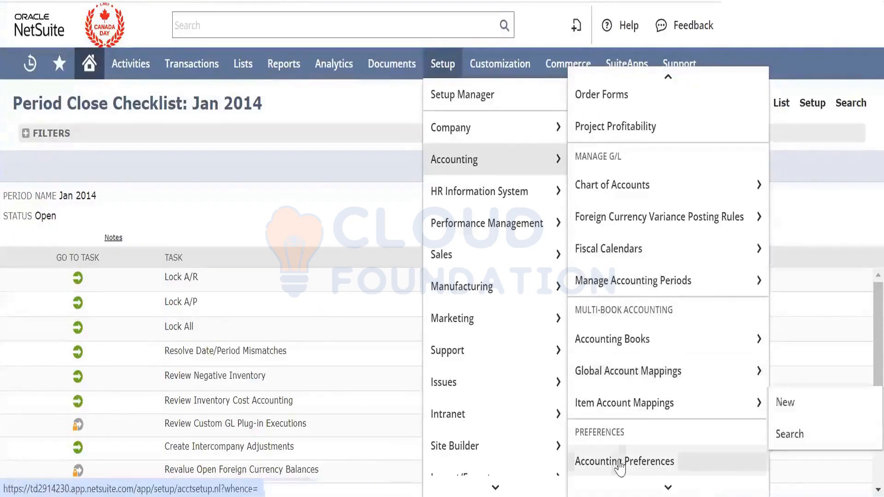
left_click(606, 461)
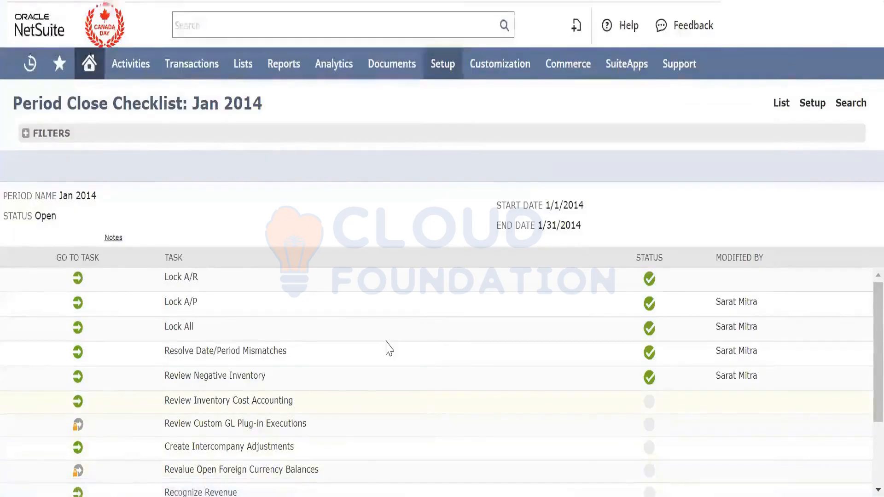
Display the field help for Allow Quick Close of Accounting Periods and enlarge the help window to read it
scroll(390, 349, "down", 8)
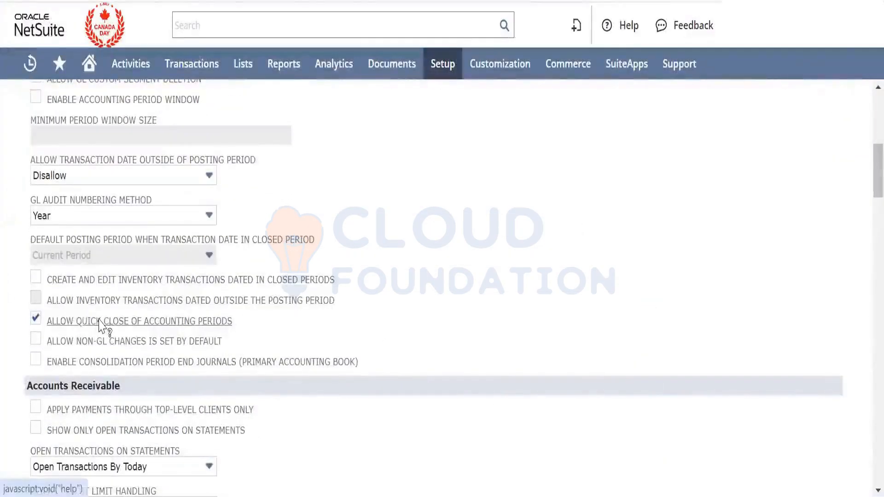
left_click(99, 321)
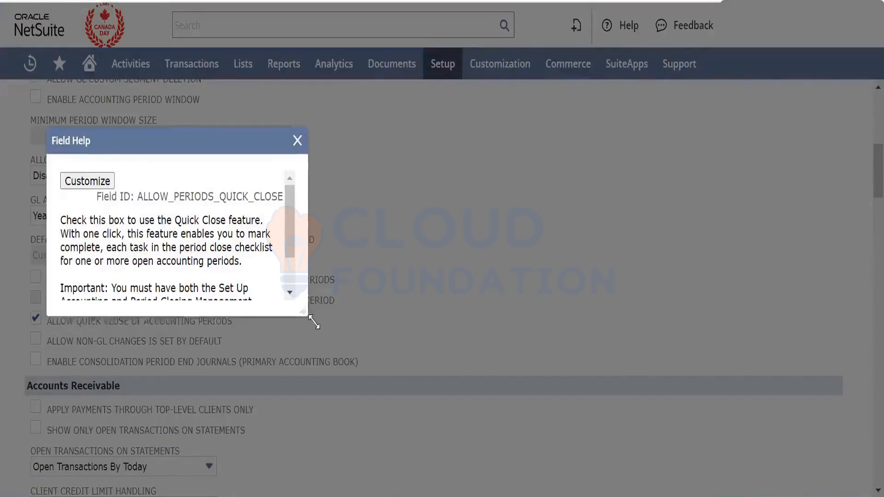
left_click_drag(304, 311, 348, 378)
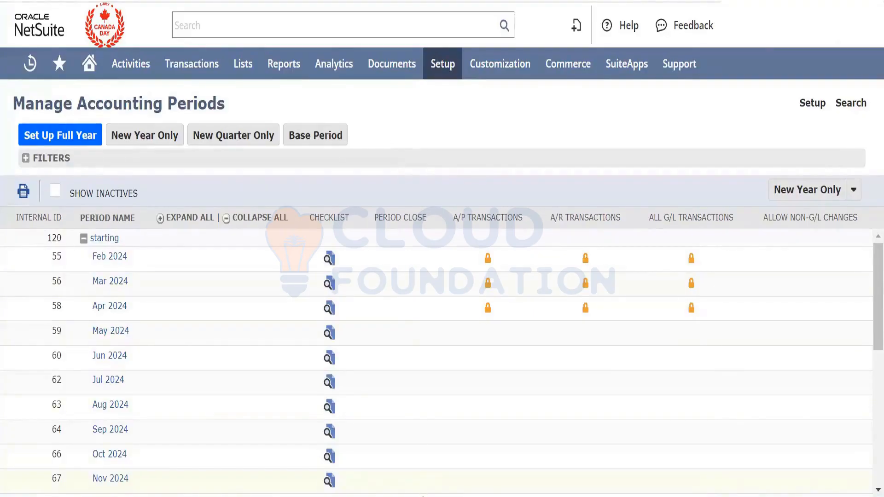
Switch to Notepad and replace the note's text with the lines Sept 23, Oct 23, Nov 23 and Dec 23
left_click(415, 496)
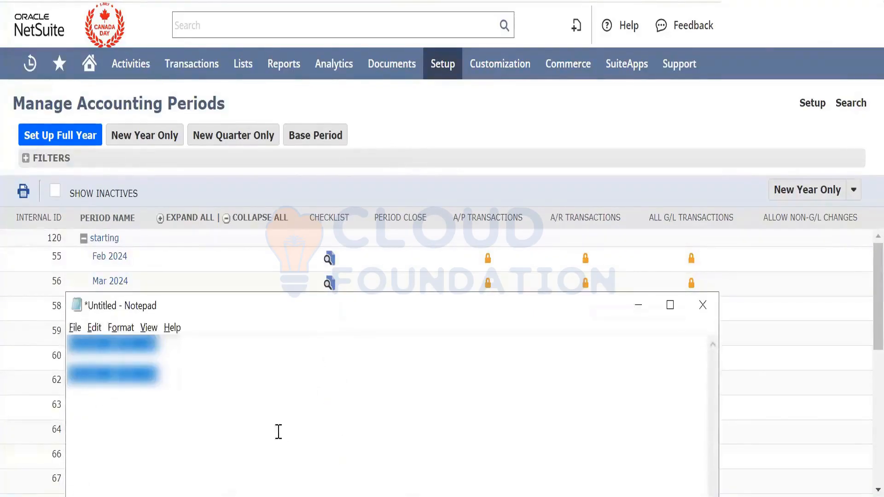
type("Sep")
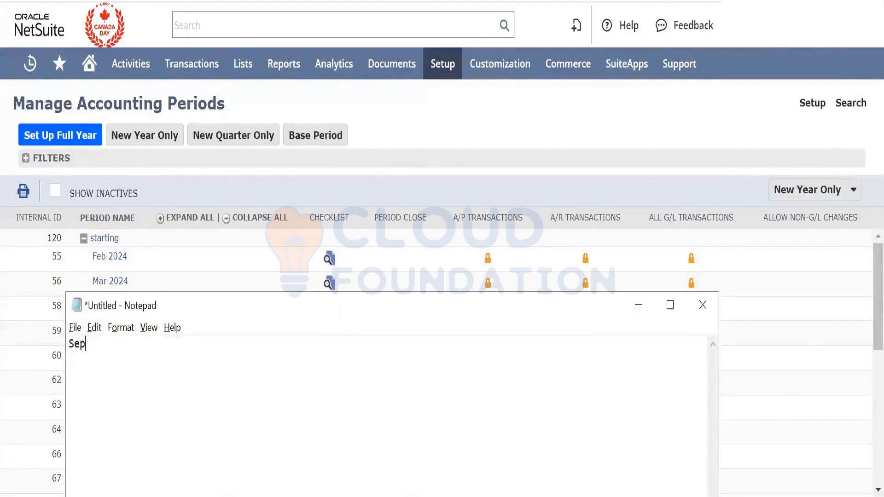
type("t 23")
key("Return")
type("O")
type("23")
key("Return")
type("Nov 23")
key("Return")
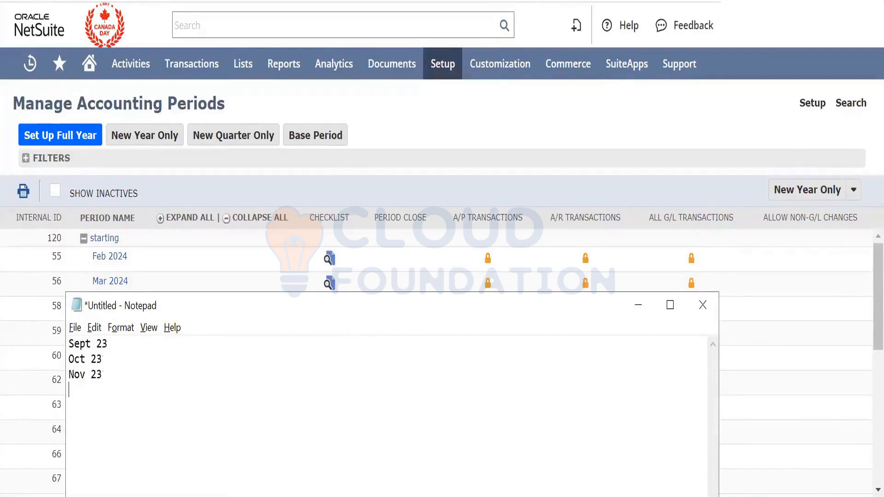
type("Dev")
key("BackSpace")
type("c @3")
key("BackSpace")
key("BackSpace")
type("23")
Return to NetSuite, expand the Manage Accounting Periods filters and compare the listed periods with the months in the Notepad note
key("alt+Tab")
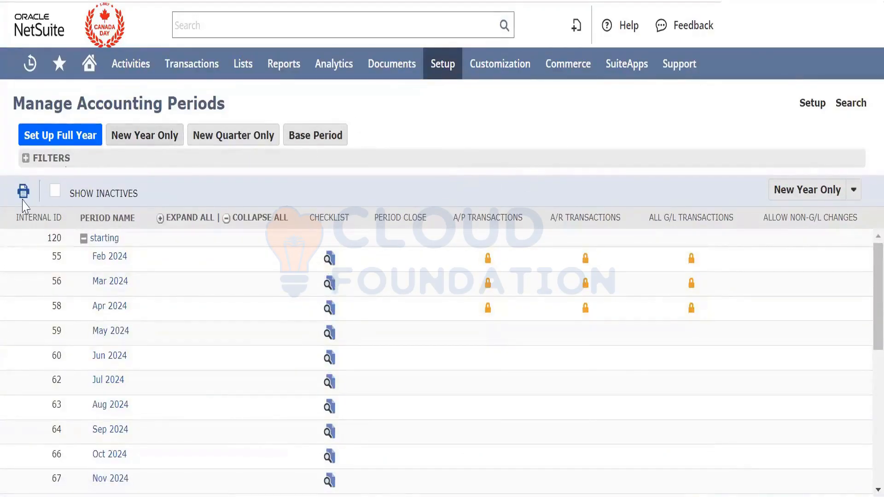
left_click(25, 158)
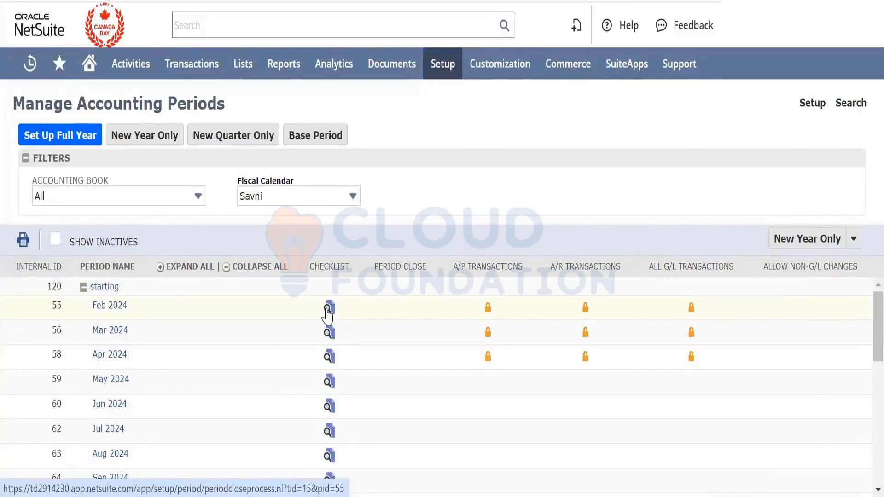
key("alt+Tab")
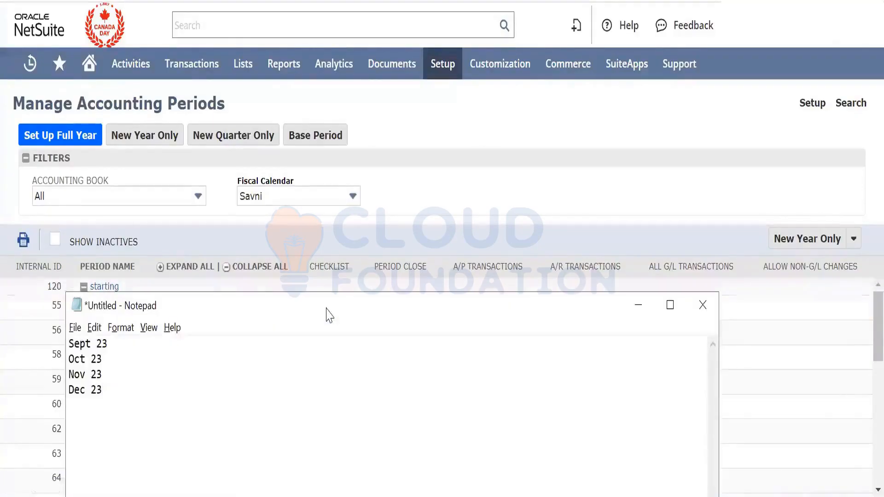
key("alt+Tab")
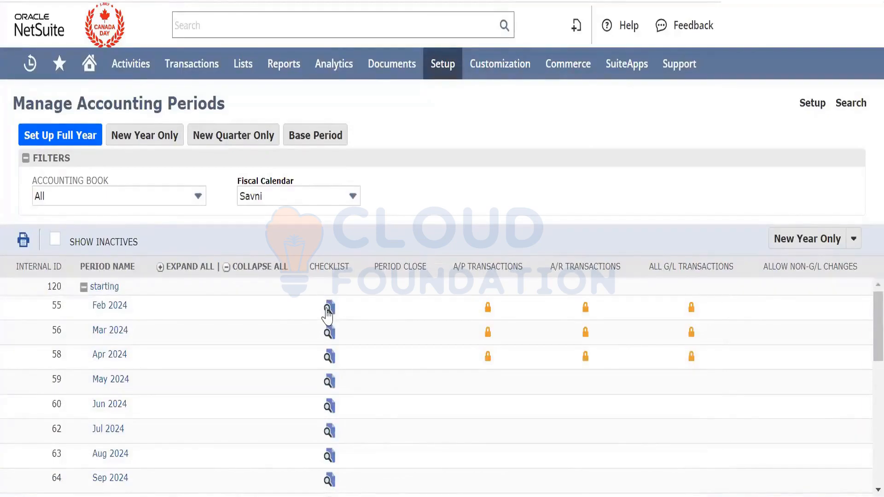
key("alt+Tab")
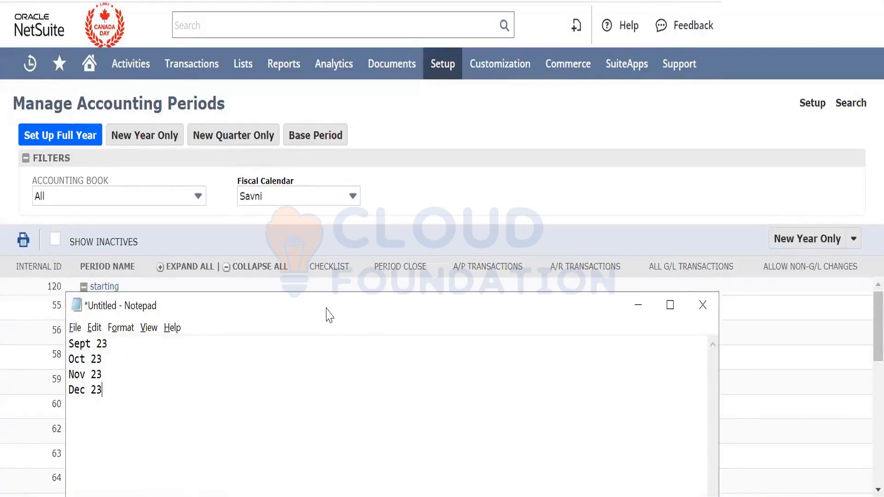
key("alt+Tab")
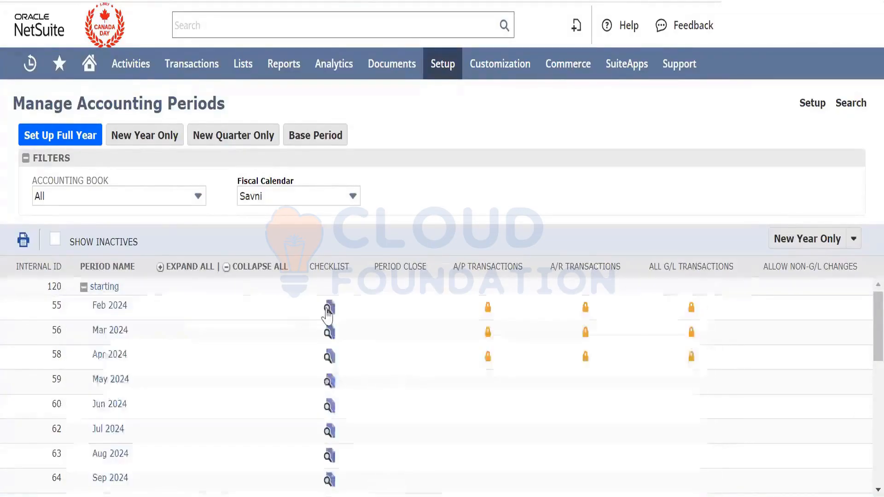
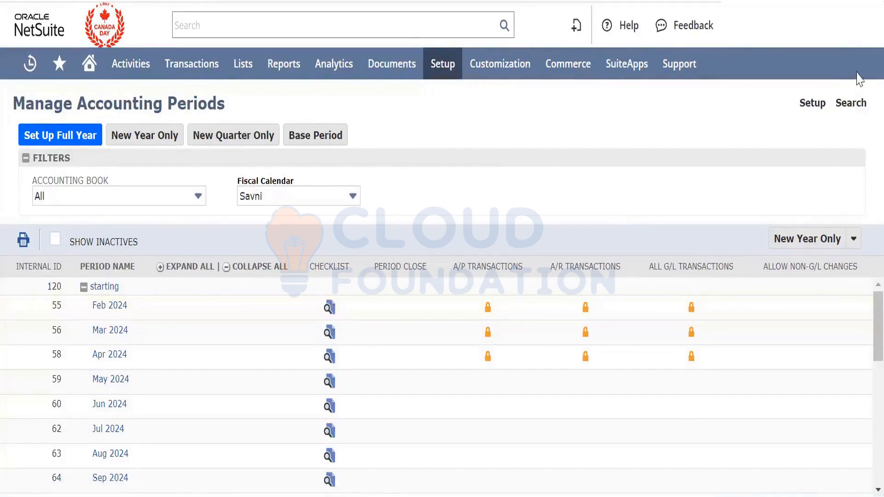
Open the period close checklist for Apr 2024 from the accounting periods list
mouse_move(819, 43)
scroll(392, 289, "down", 1)
scroll(393, 286, "up", 1)
left_click(330, 357)
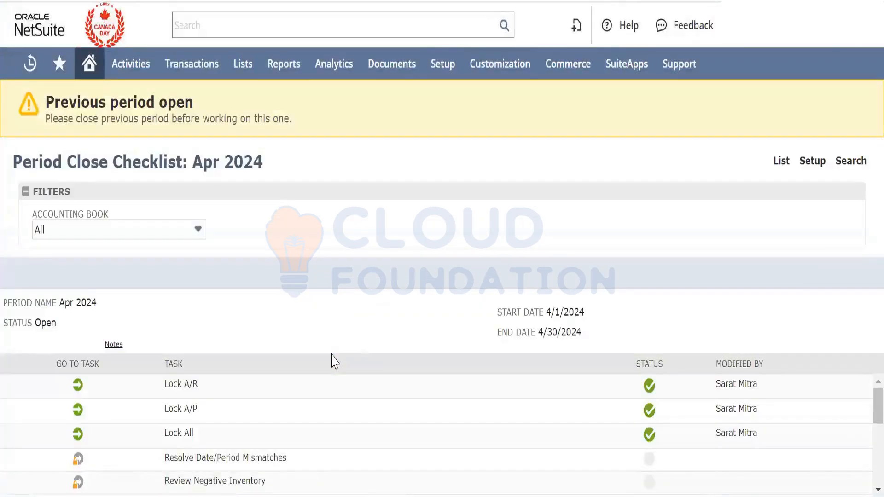
Review the Apr 2024 close tasks from locking through Close, highlighting the Create Intercompany Adjustments task
scroll(382, 477, "down", 5)
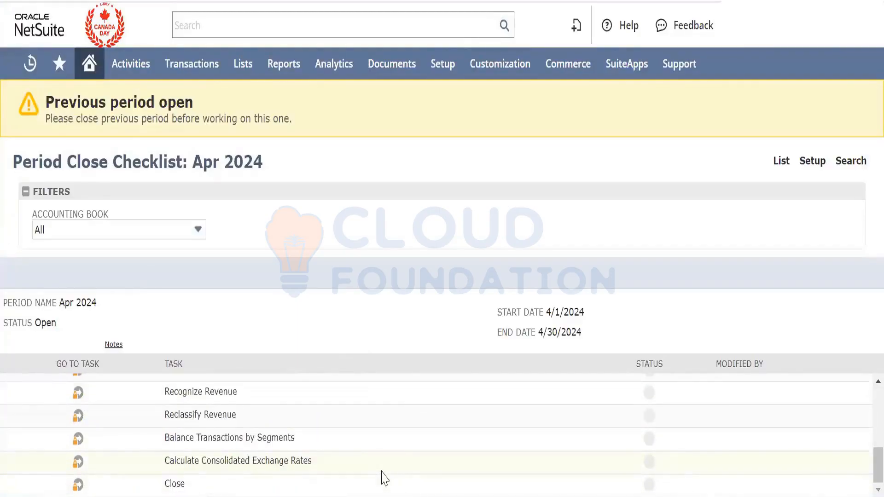
scroll(382, 460, "up", 1)
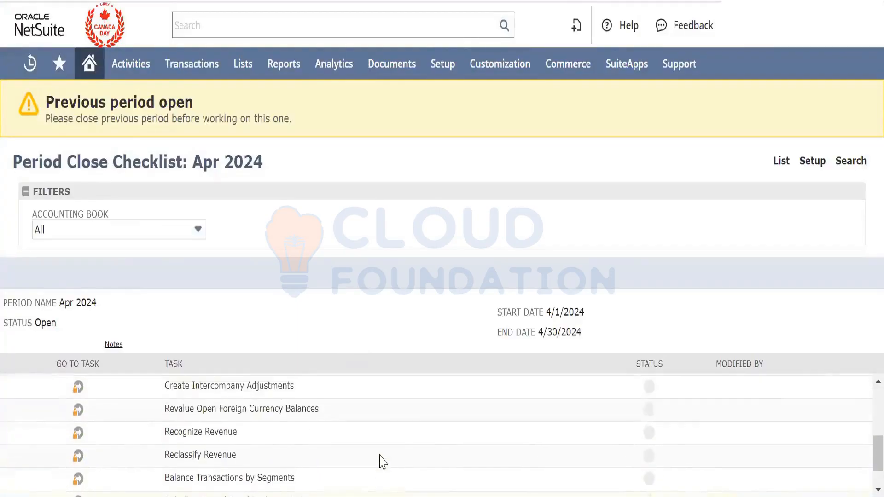
scroll(382, 460, "up", 1)
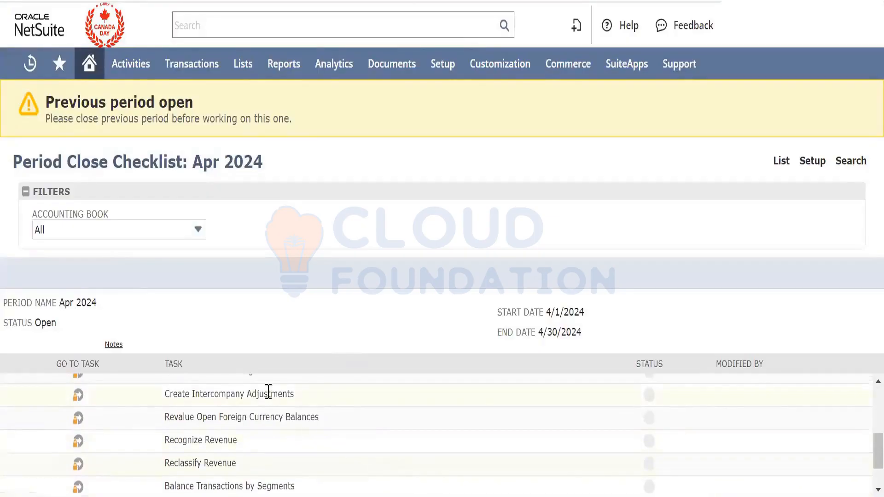
left_click_drag(297, 397, 166, 391)
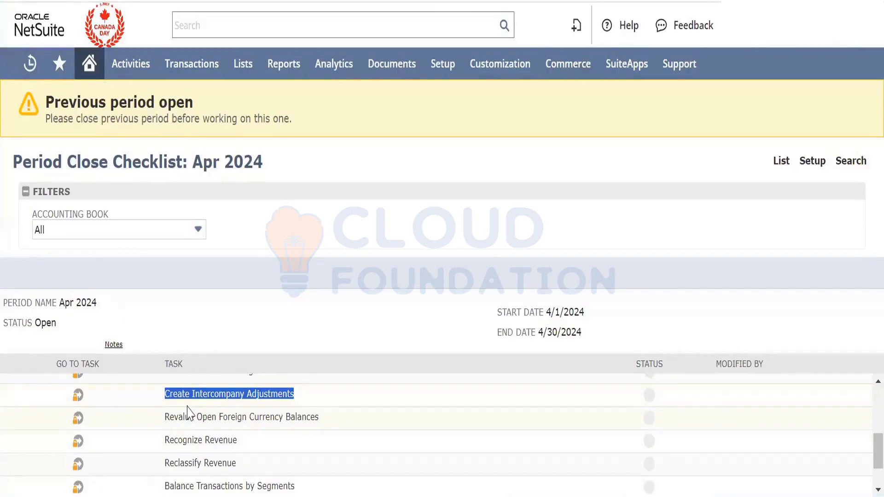
scroll(188, 408, "up", 1)
scroll(173, 399, "up", 1)
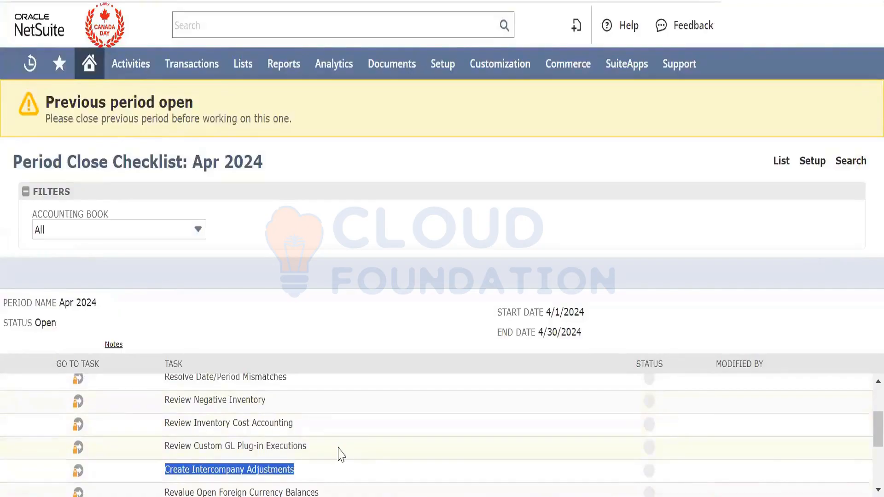
scroll(341, 454, "down", 5)
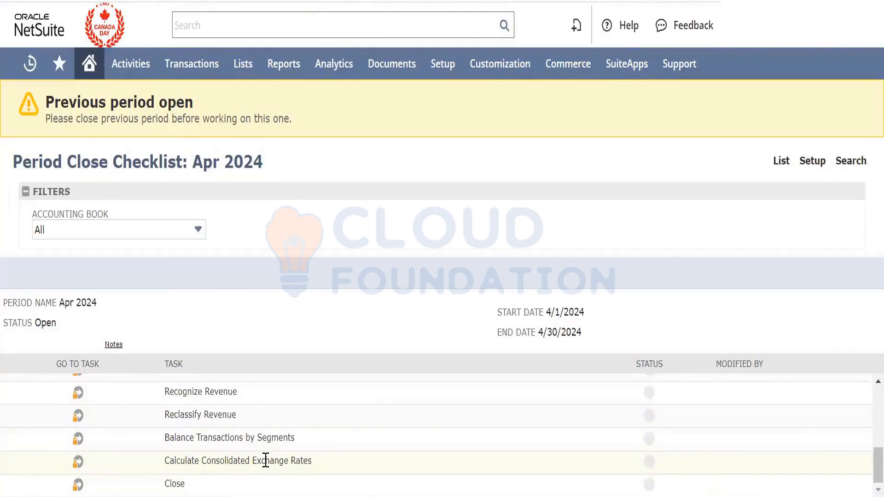
scroll(266, 461, "up", 2)
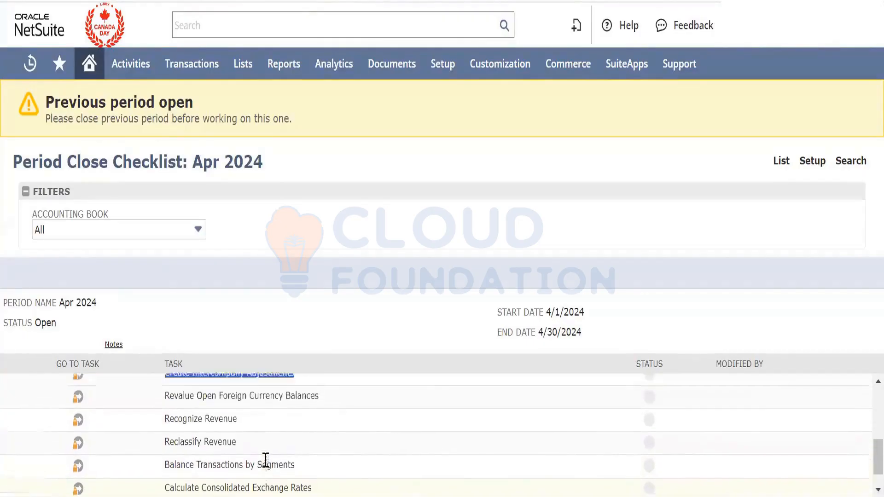
scroll(266, 460, "down", 2)
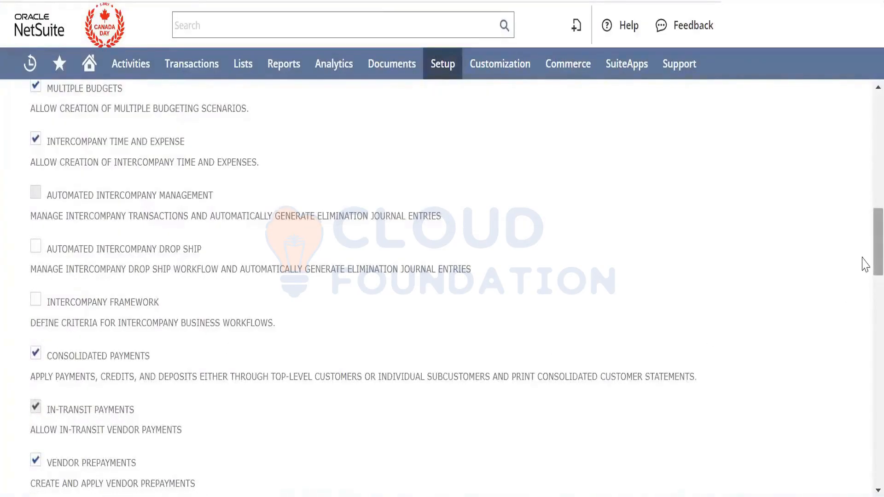
Examine the intercompany, budget and allocation options among the advanced accounting features on the Enable Features page
scroll(866, 263, "up", 1)
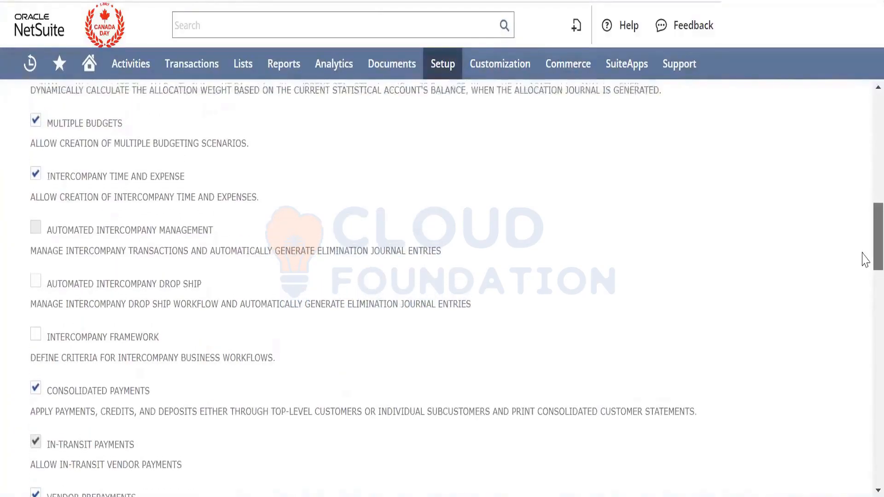
scroll(865, 260, "up", 2)
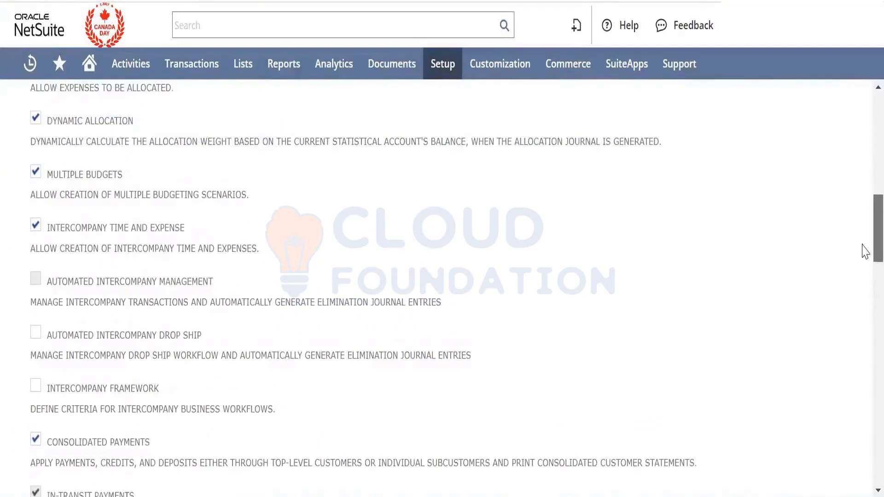
scroll(865, 250, "up", 1)
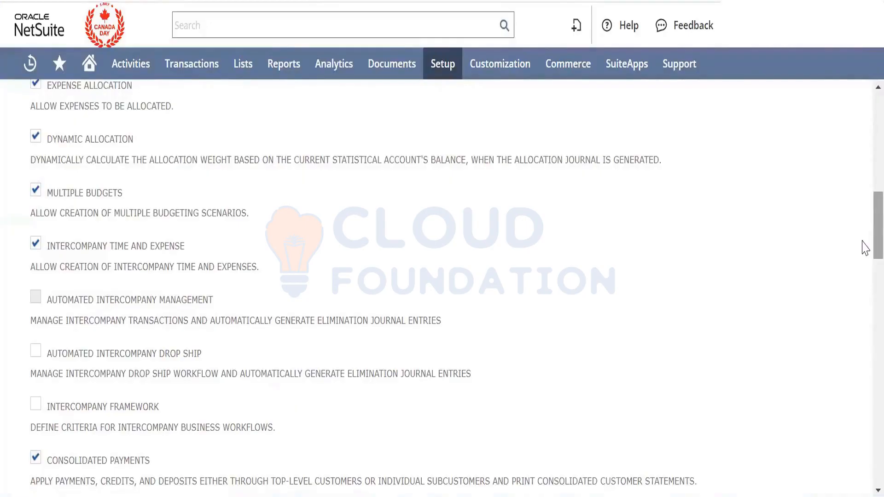
scroll(866, 248, "down", 1)
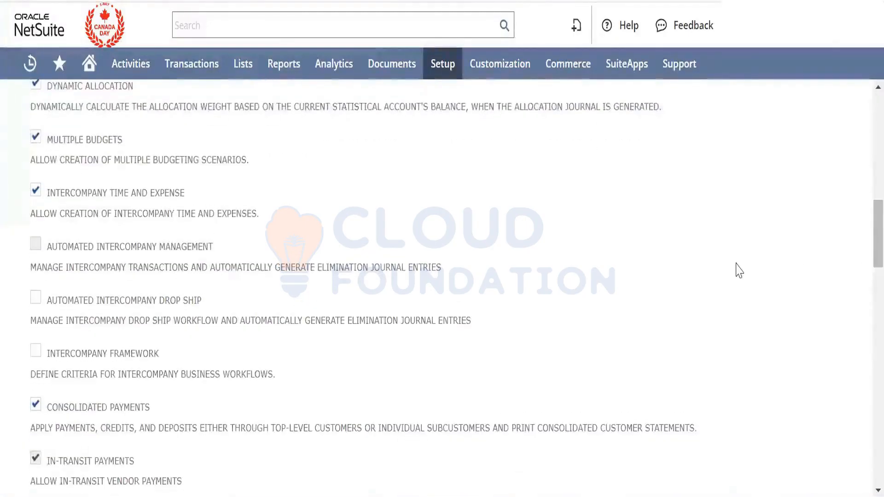
scroll(739, 270, "up", 3)
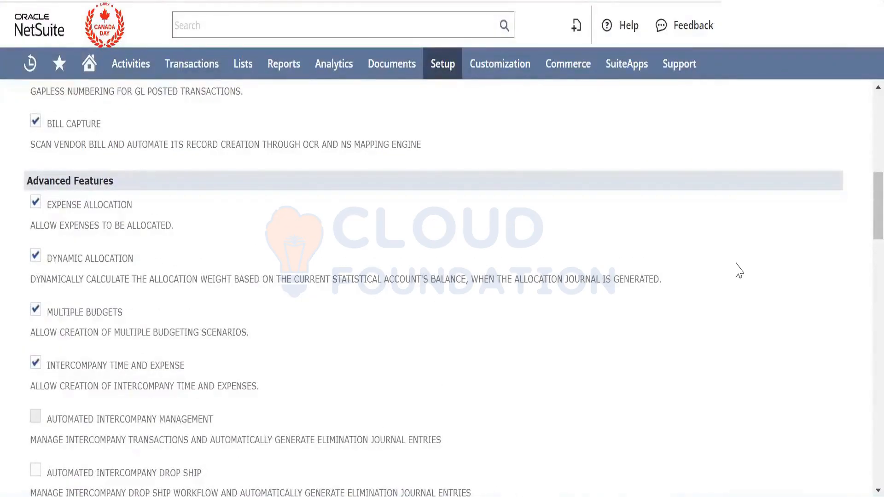
Look through the available transaction categories and search globally for "expense", closing the suggestions without choosing one
mouse_move(195, 75)
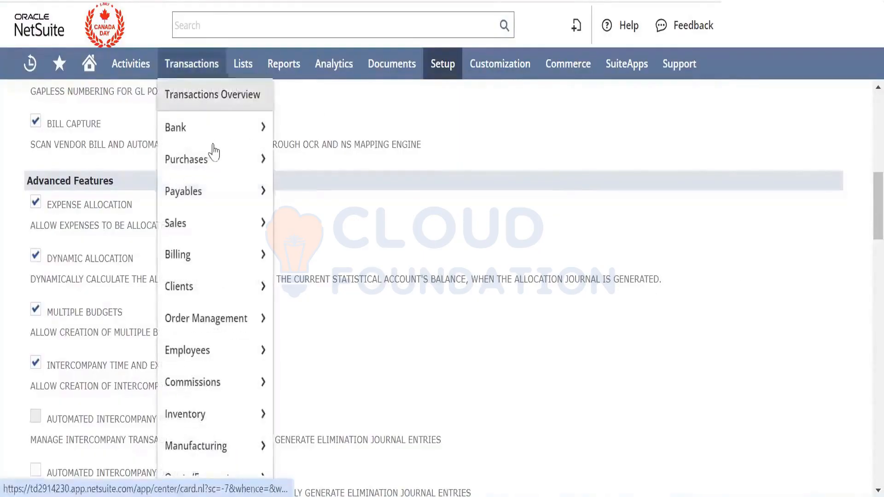
mouse_move(216, 160)
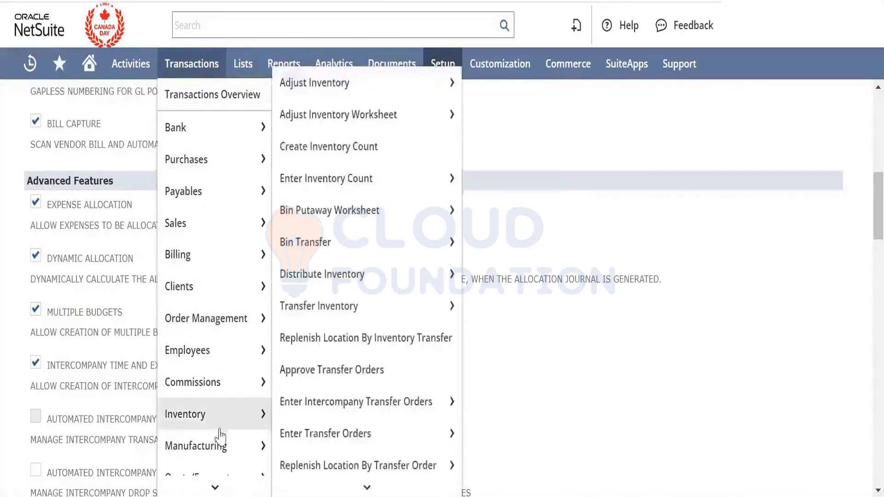
mouse_move(222, 474)
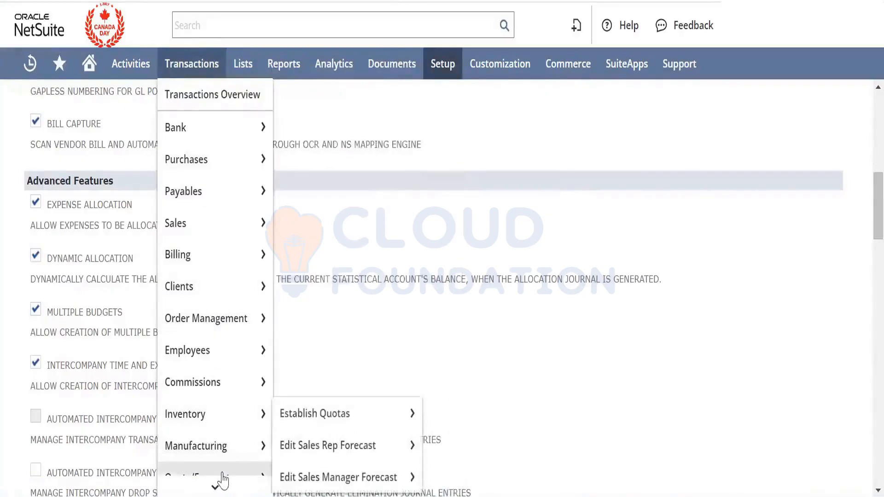
mouse_move(223, 431)
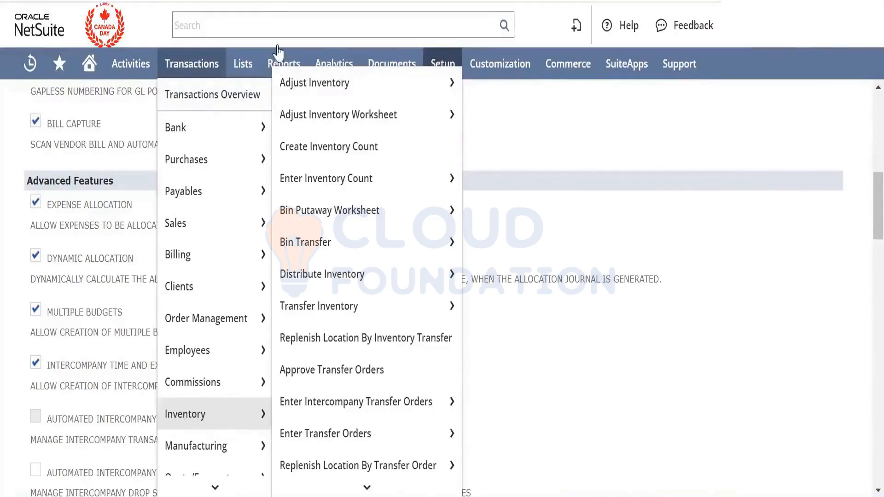
left_click(277, 16)
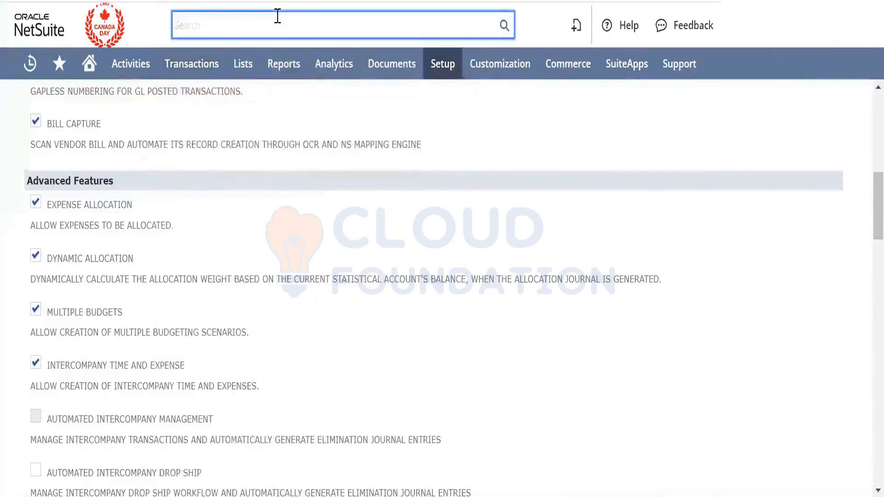
type("expense")
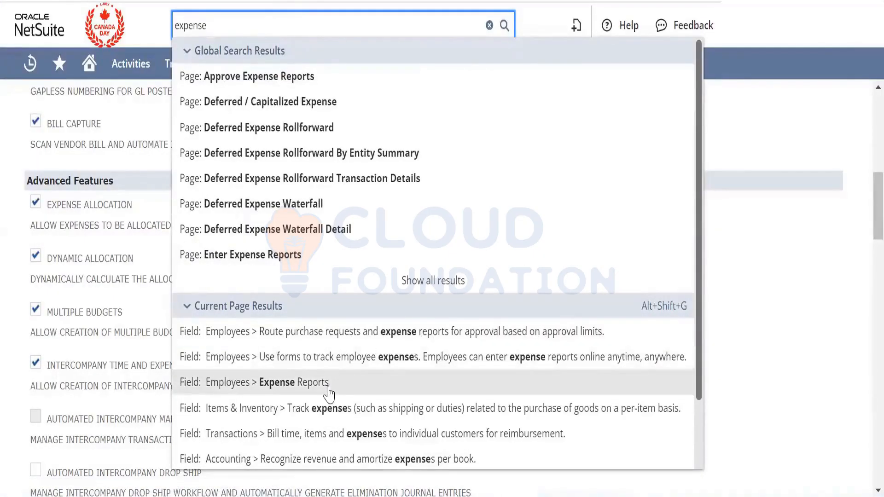
left_click(822, 289)
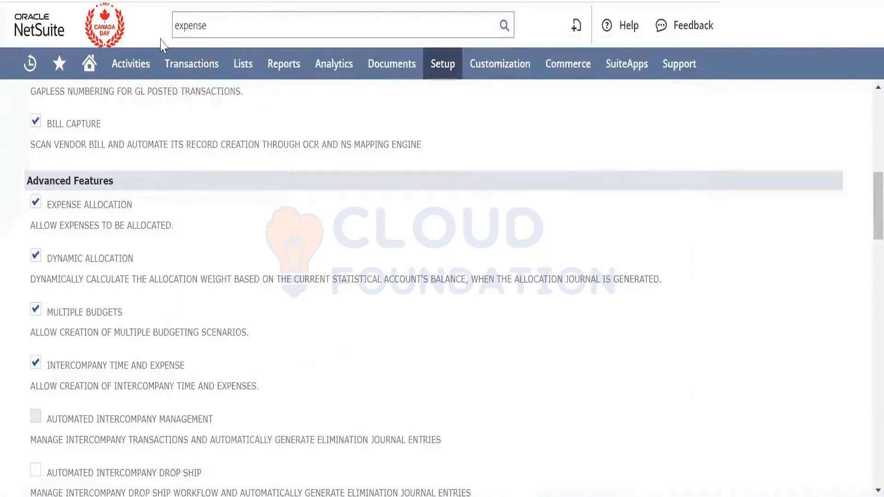
Open the Enter Purchase Orders form in a new browser tab to view its item lines
mouse_move(265, 158)
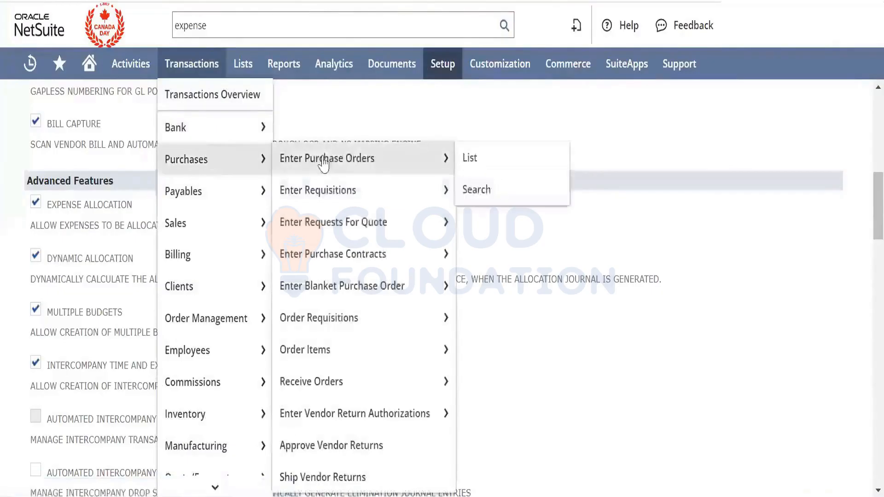
right_click(323, 164)
left_click(341, 177)
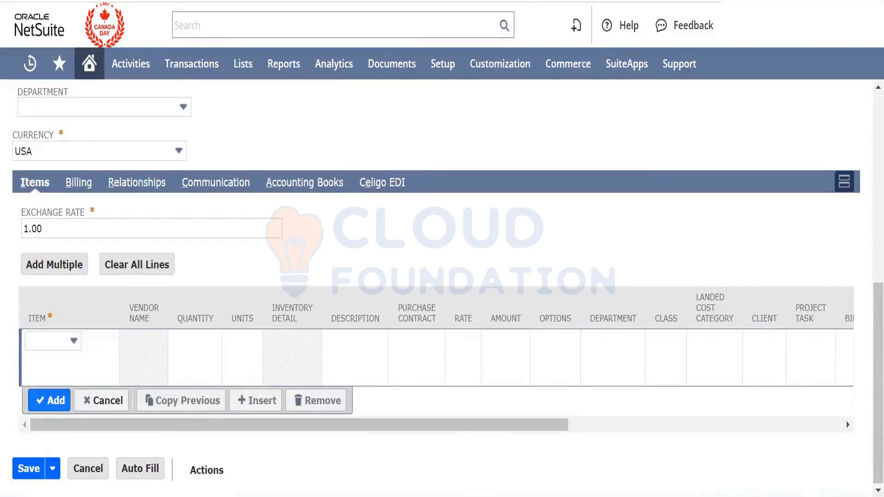
Return to the Enable Features page and display its Transactions features
left_click(414, 1)
scroll(303, 202, "up", 4)
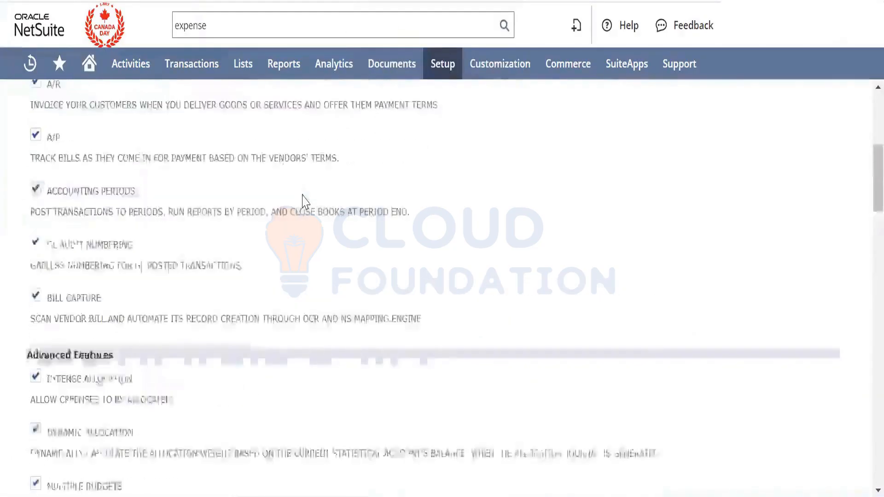
scroll(303, 201, "up", 5)
left_click(204, 287)
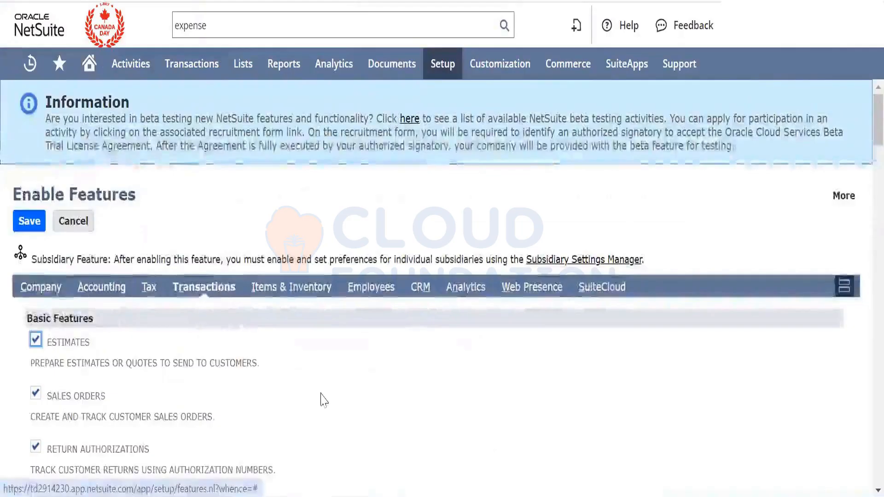
Search the Transactions features on the Enable Features page for "expense" and review the matches
scroll(324, 400, "down", 4)
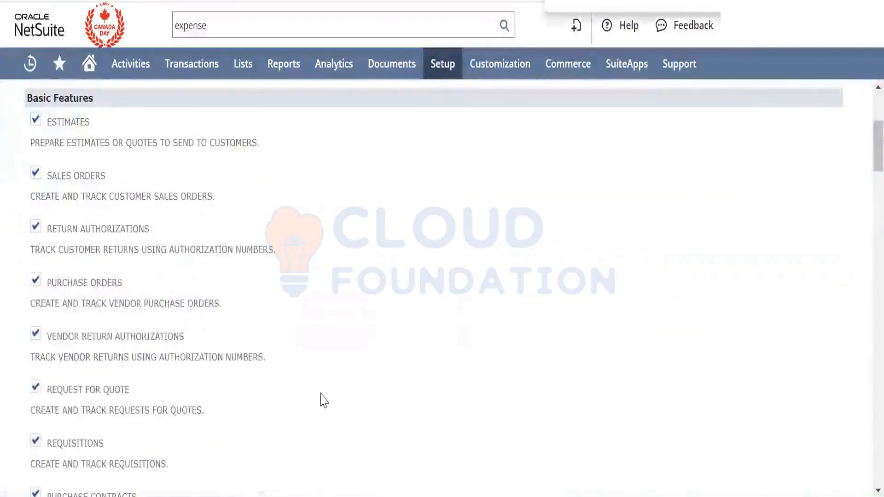
type("expense")
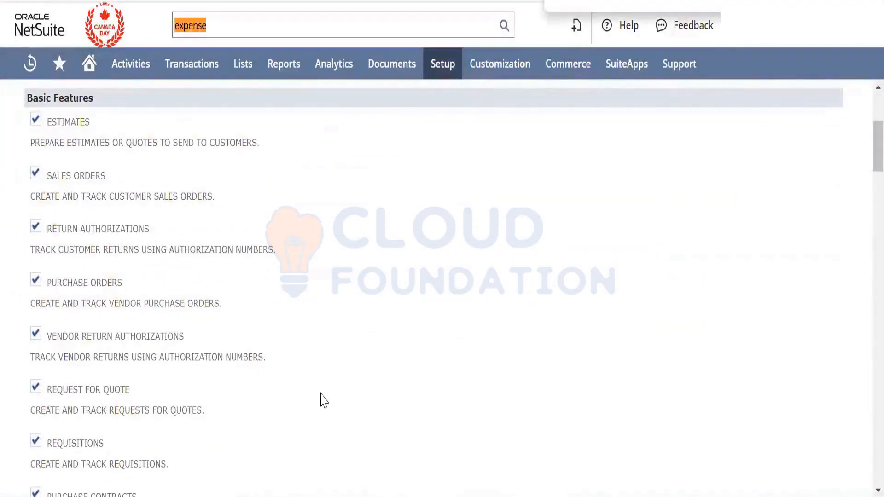
key("Return")
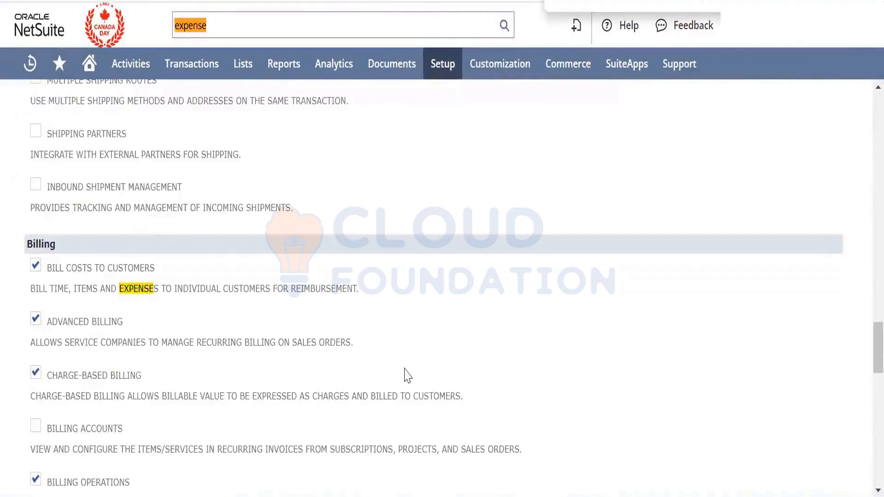
scroll(408, 375, "up", 5)
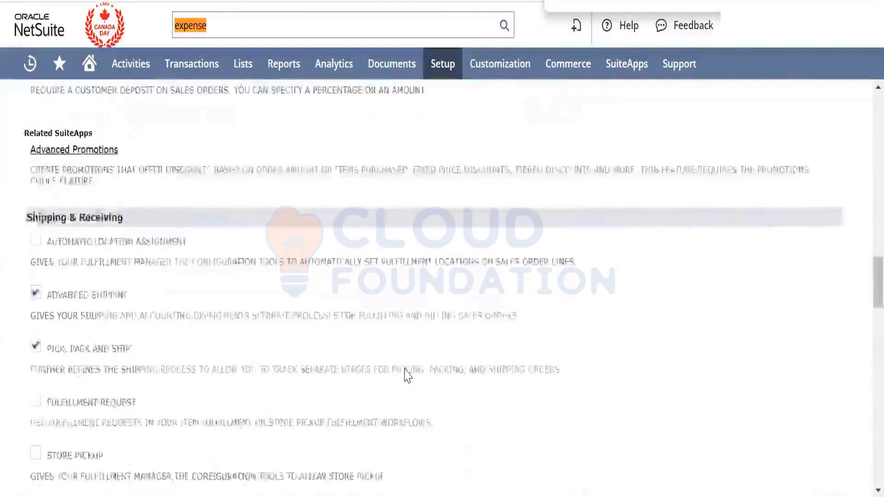
scroll(408, 375, "up", 10)
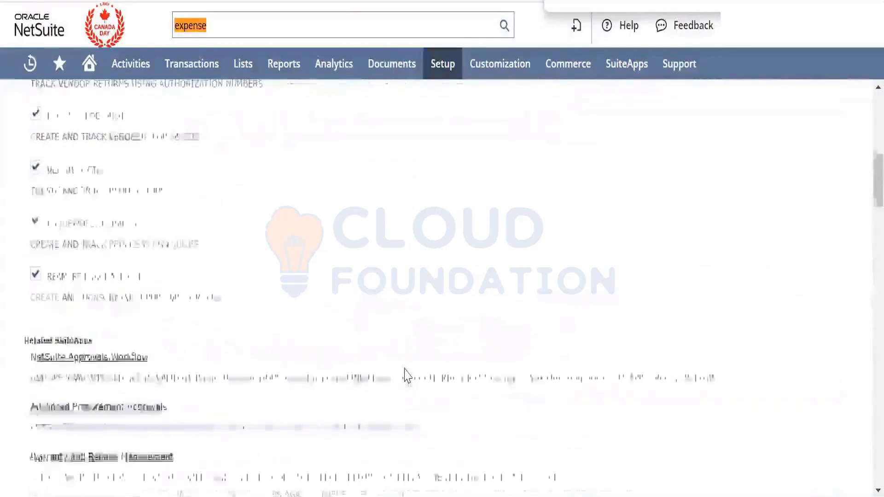
scroll(407, 375, "up", 5)
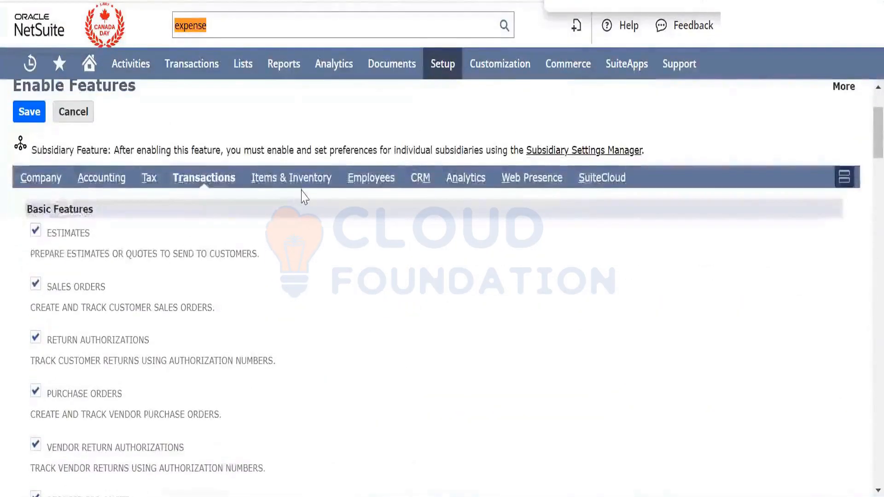
Display the Items & Inventory features and search them for "expense"
left_click(295, 178)
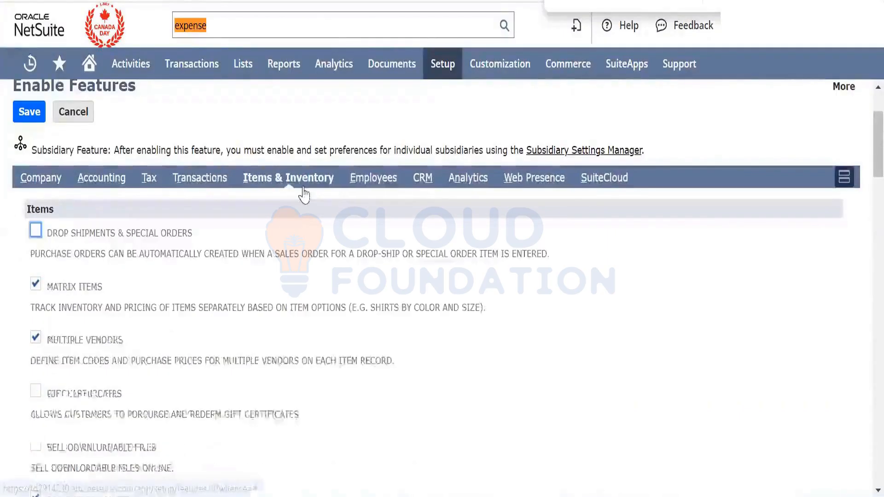
mouse_move(568, 63)
key("Return")
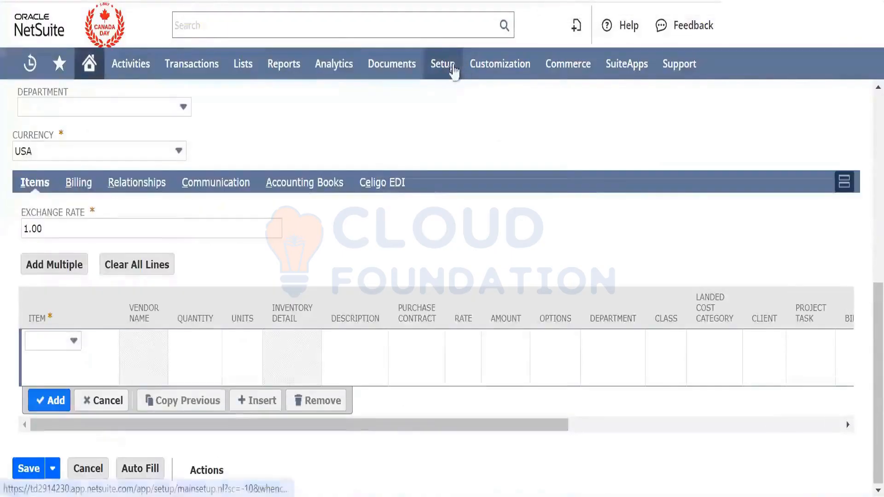
Open the Accounting Preferences page from the accounting setup in place of the purchase order form
mouse_move(468, 73)
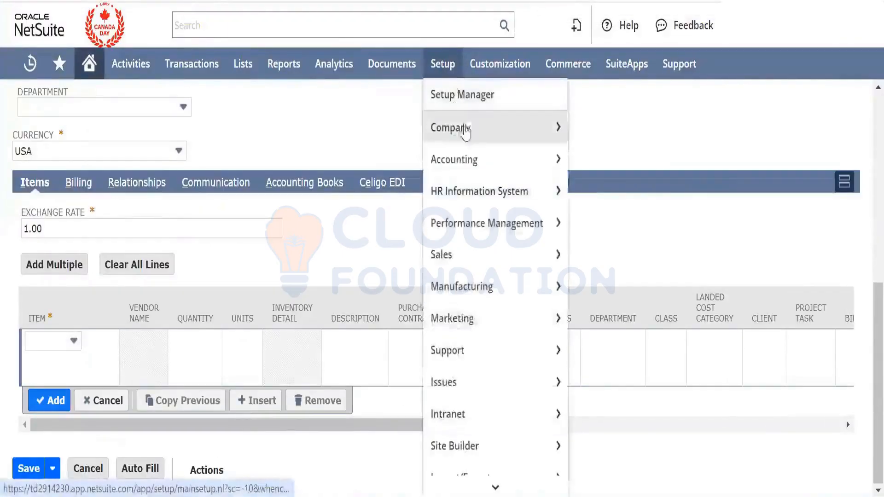
mouse_move(473, 161)
scroll(641, 293, "down", 10)
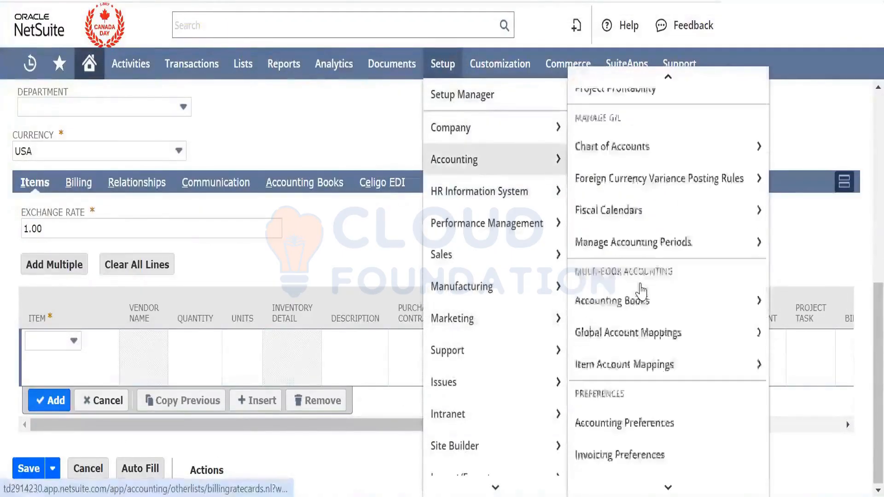
scroll(640, 258, "down", 4)
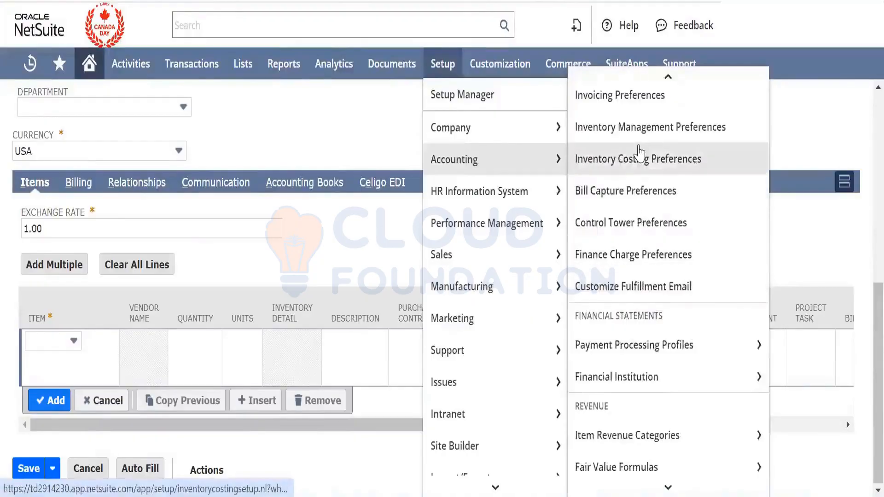
scroll(638, 154, "up", 1)
scroll(640, 152, "up", 4)
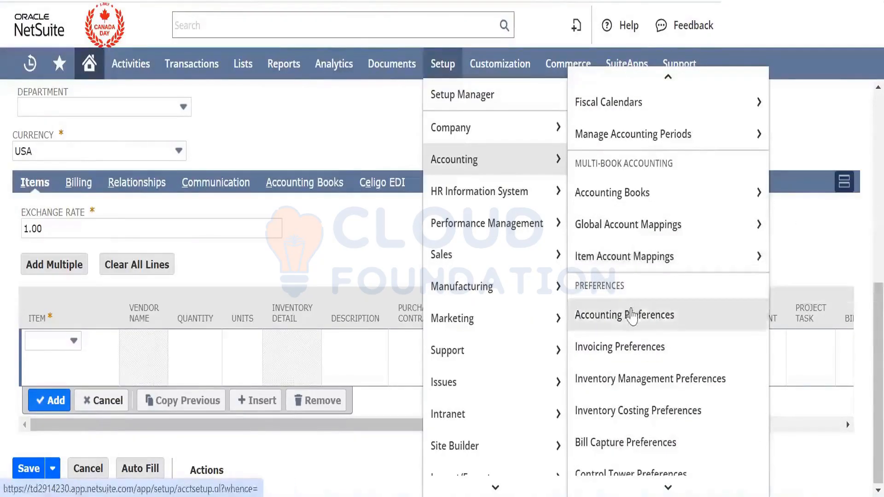
left_click(634, 313)
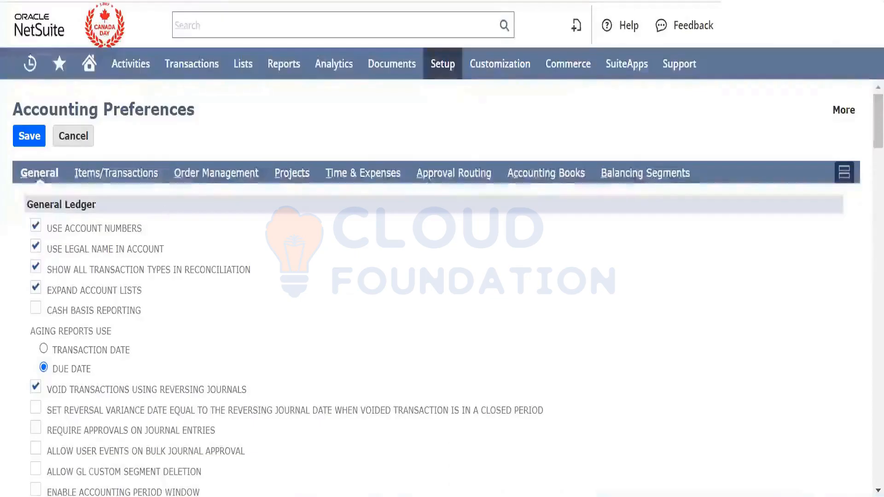
Find the expense option in the Order Management preferences and enable Allow Expenses on Purchases in the Purchasing section
left_click(203, 183)
key("ctrl+f")
type("expens")
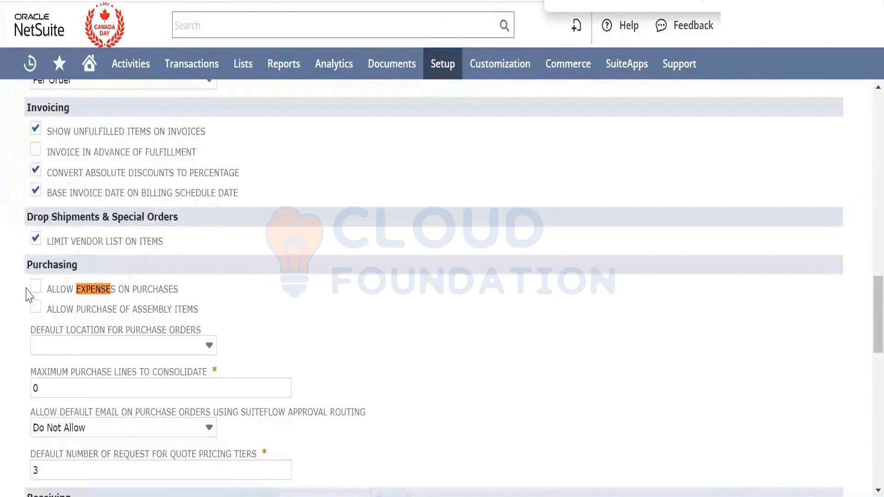
left_click(36, 287)
scroll(397, 323, "up", 15)
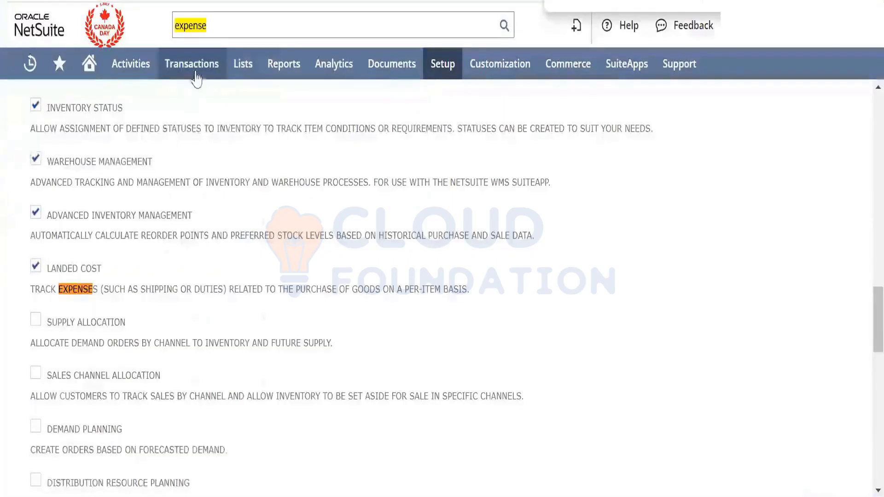
Open a new purchase order form and compare its Items and Expenses line lists
mouse_move(191, 65)
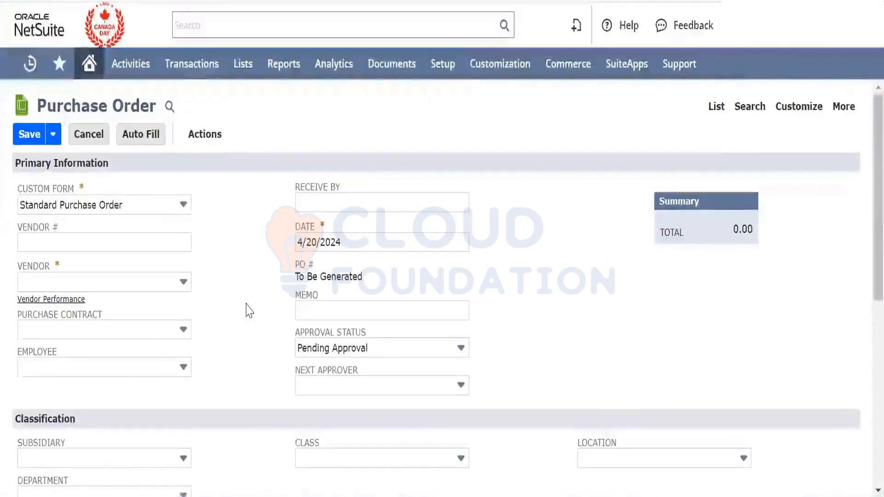
scroll(247, 304, "down", 8)
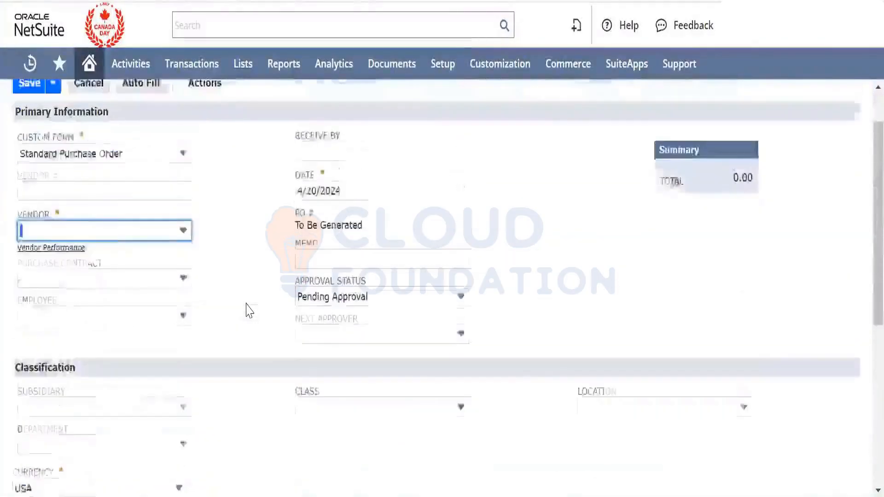
scroll(247, 310, "down", 10)
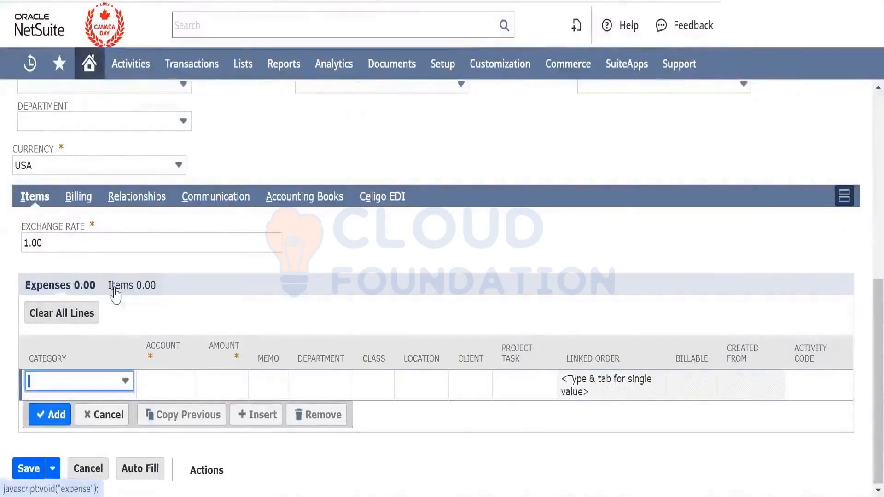
left_click(141, 299)
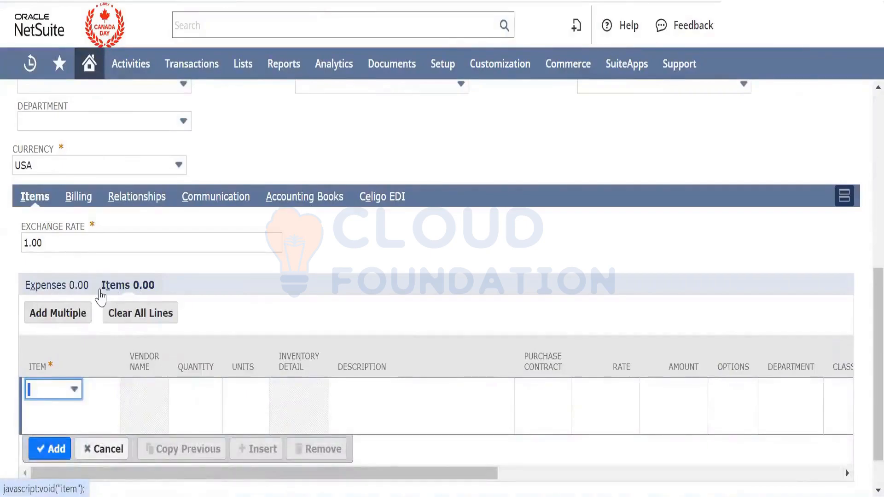
left_click(66, 297)
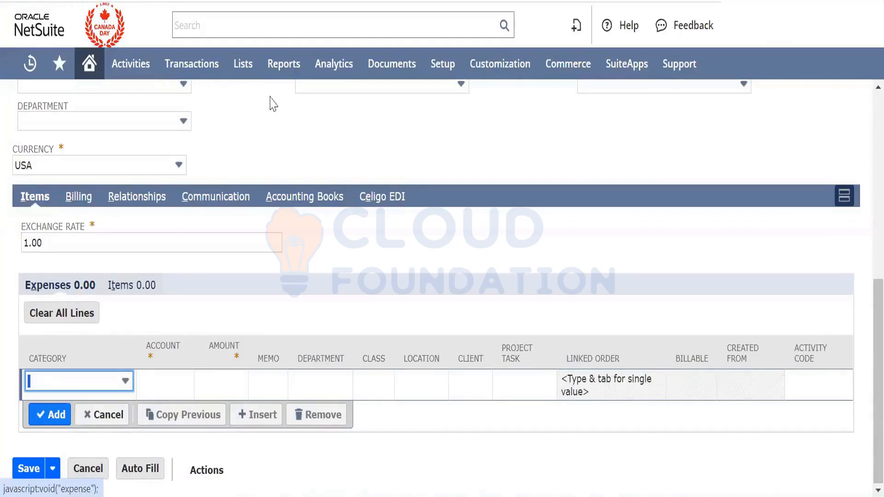
Open the Enable Features page from the company setup and display its Accounting features
mouse_move(439, 70)
mouse_move(468, 126)
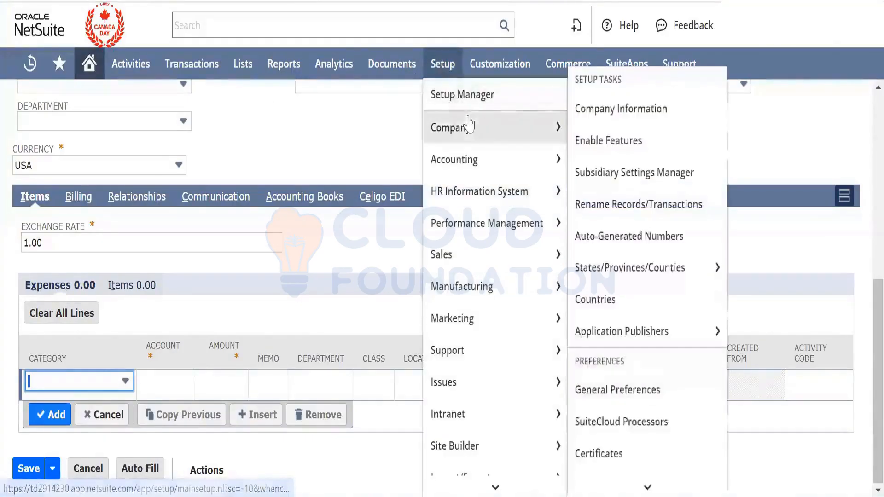
left_click(607, 134)
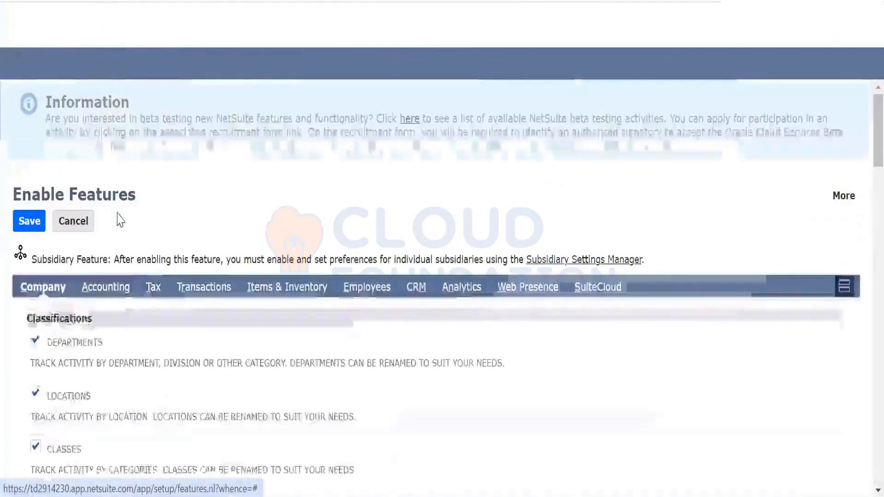
left_click(110, 289)
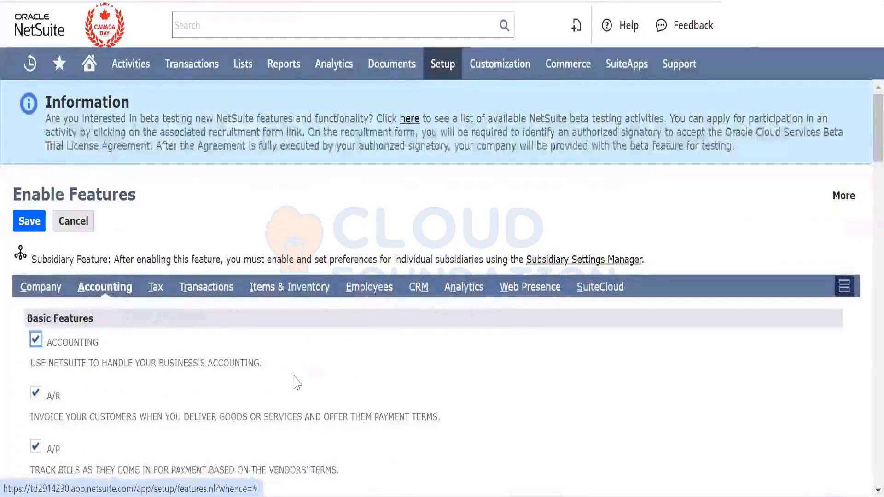
Try to enable Intercompany Framework among the advanced accounting features and dismiss the message
scroll(297, 382, "down", 15)
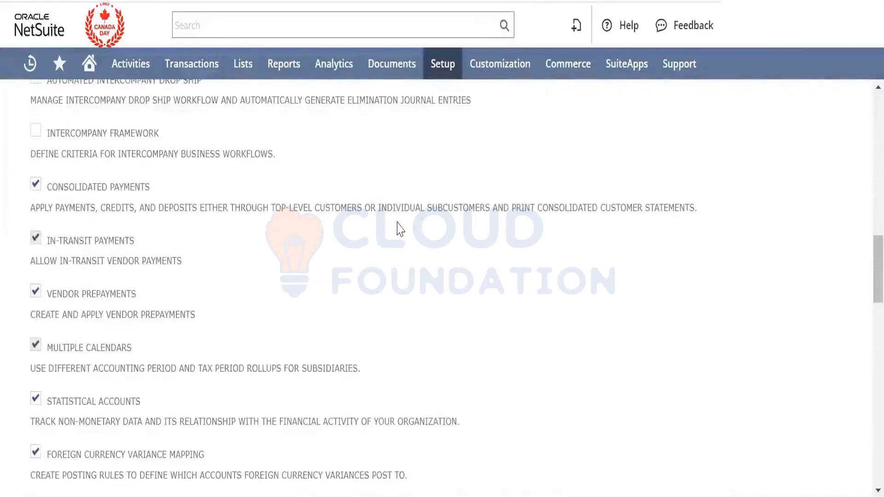
scroll(397, 222, "up", 1)
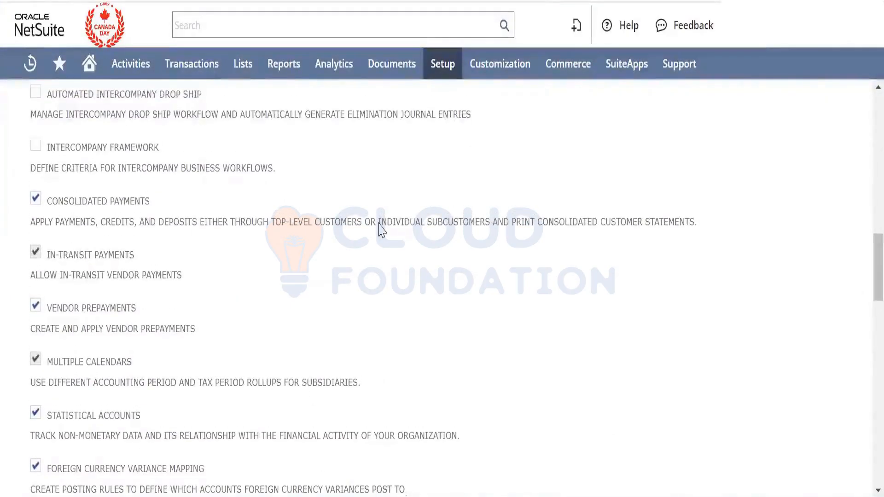
scroll(380, 228, "up", 3)
scroll(363, 233, "up", 1)
scroll(347, 229, "up", 3)
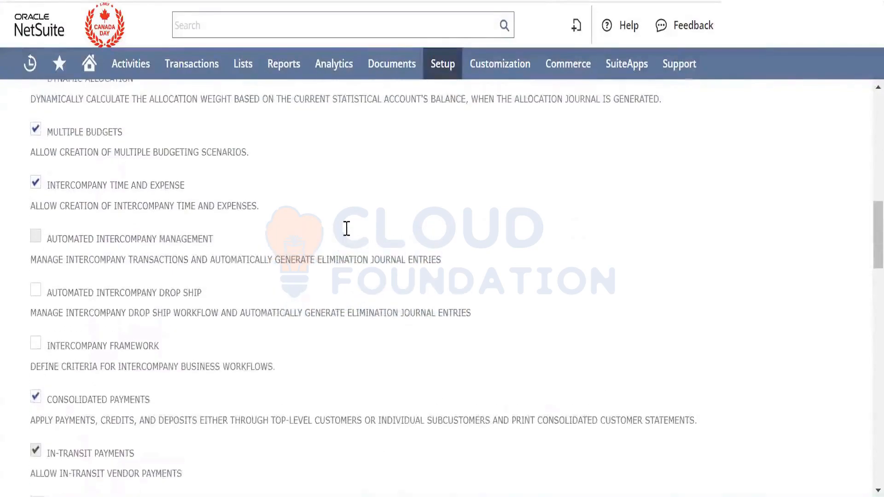
scroll(346, 235, "up", 1)
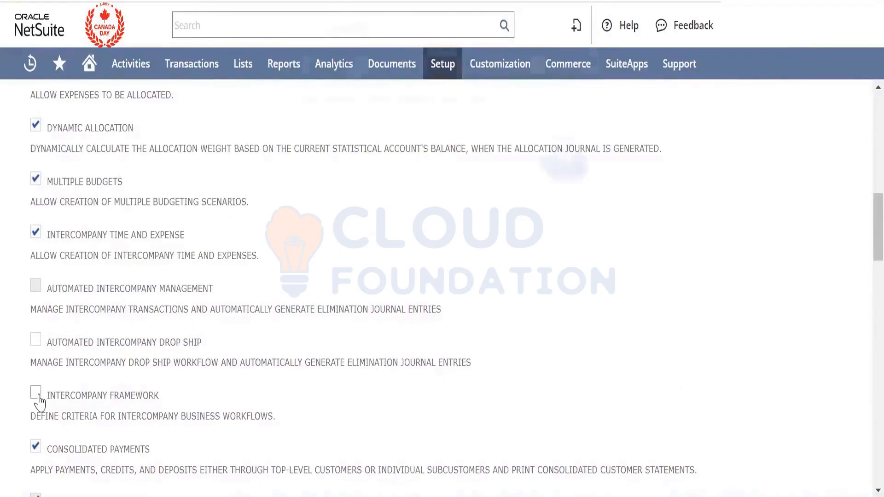
left_click(37, 395)
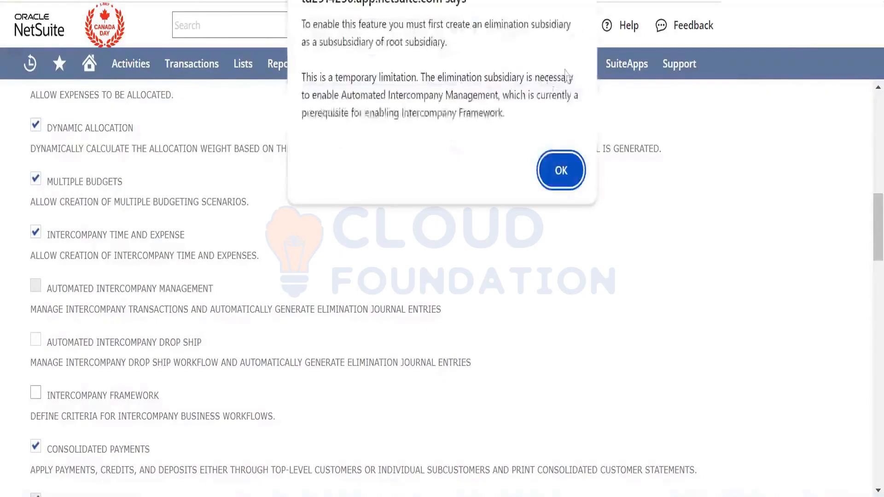
left_click(561, 172)
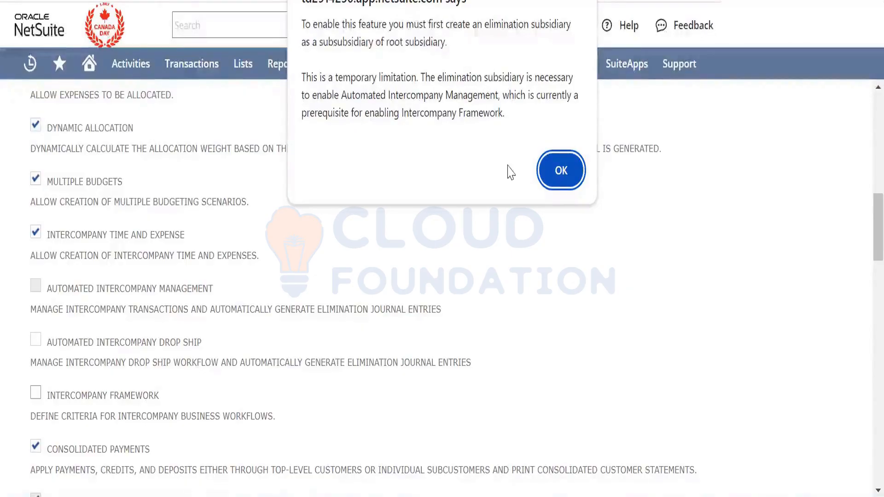
left_click(554, 176)
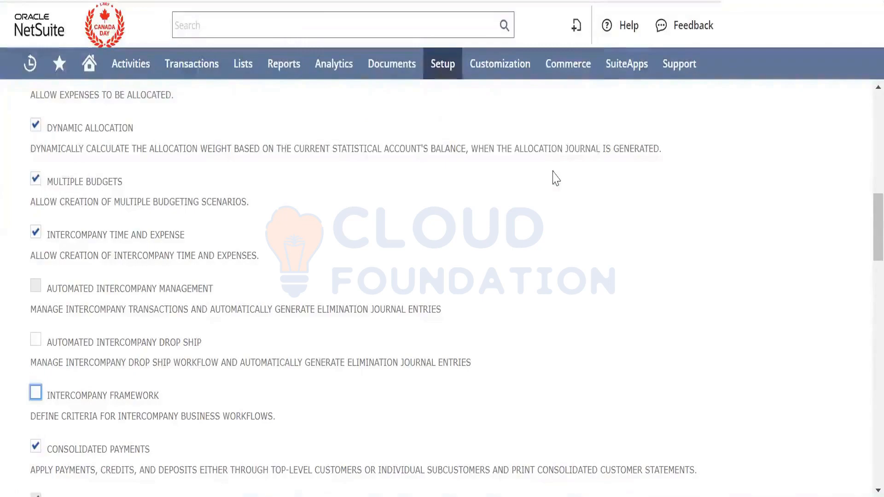
Look through the basic and advanced accounting features, from the intercompany options to the payment, calendar and statistical account options
scroll(551, 178, "up", 20)
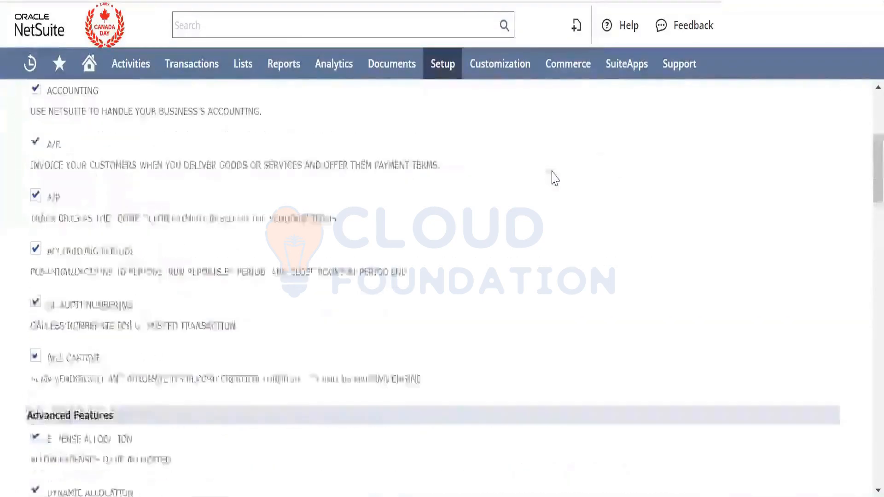
scroll(452, 367, "down", 15)
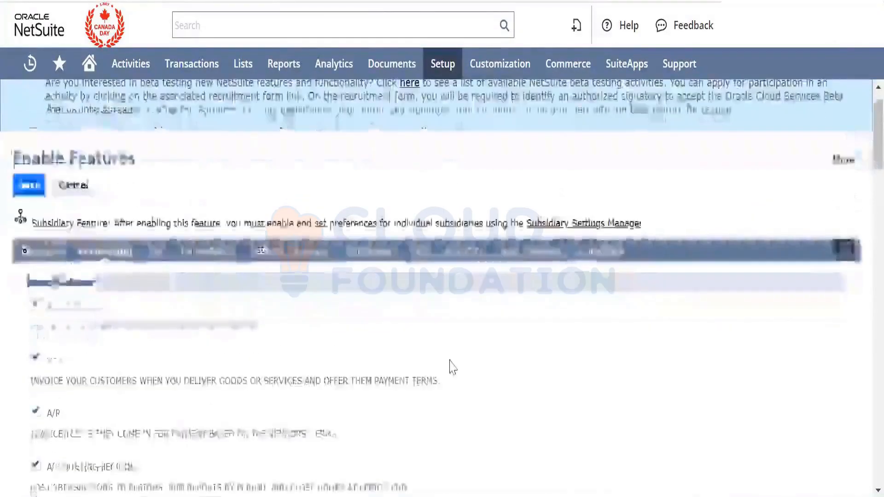
scroll(452, 367, "down", 2)
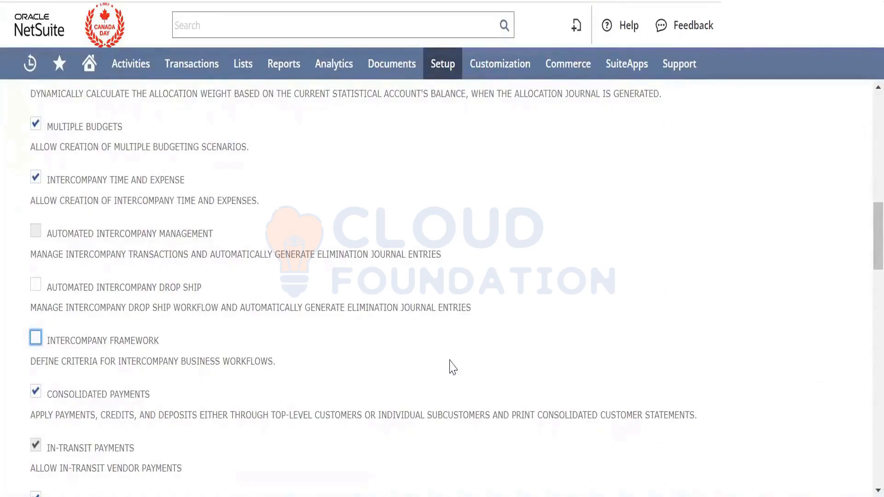
scroll(453, 367, "down", 2)
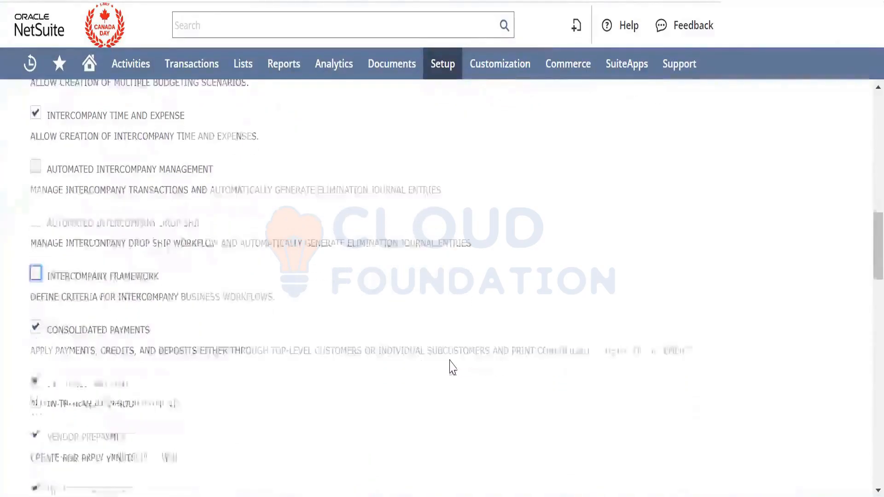
scroll(453, 367, "down", 1)
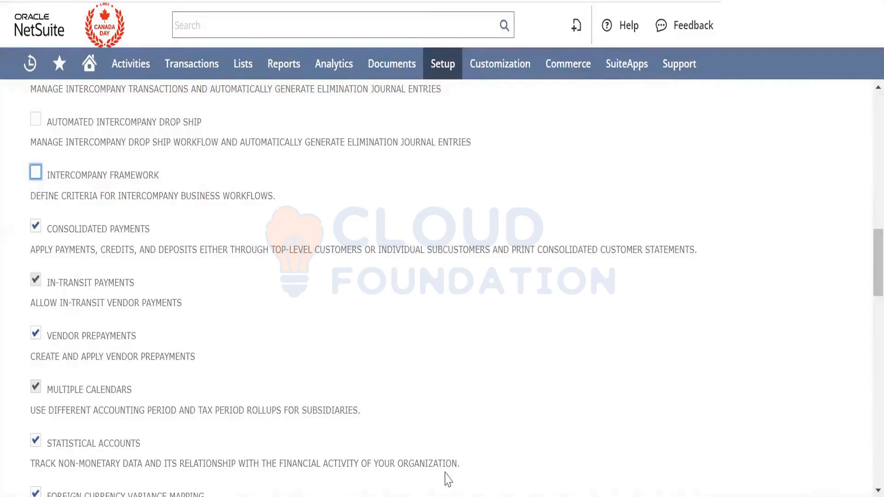
Switch to Notepad, replace the month list with "Parent Customer" and indented "Child 1" and "Child 2" lines, and reposition the window
left_click(445, 495)
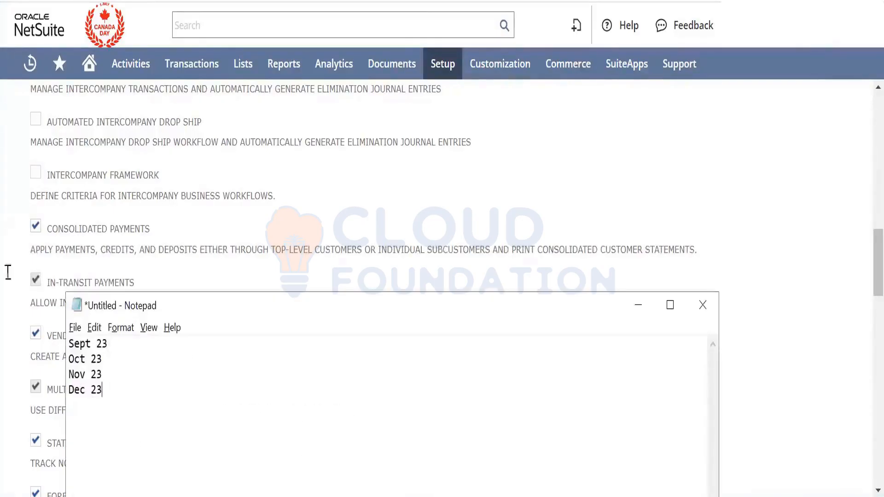
key("ctrl+a")
type("Parent Cu")
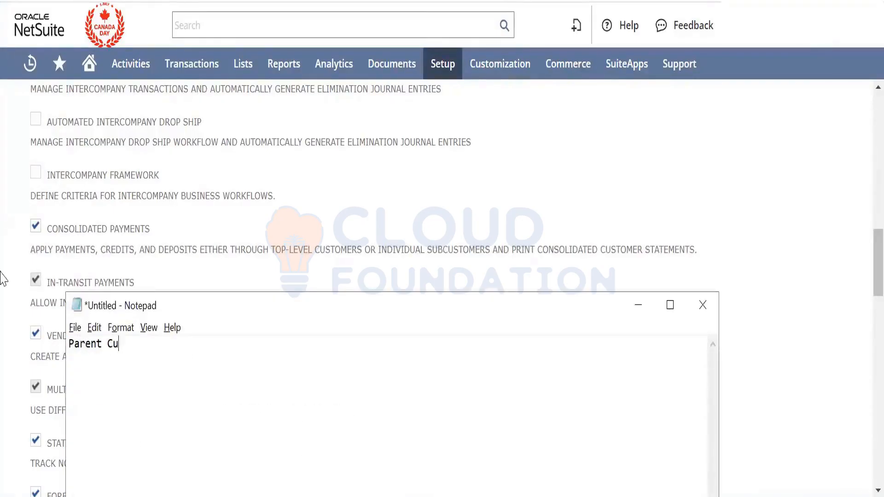
type("stomer")
key("Return")
type("Child 1")
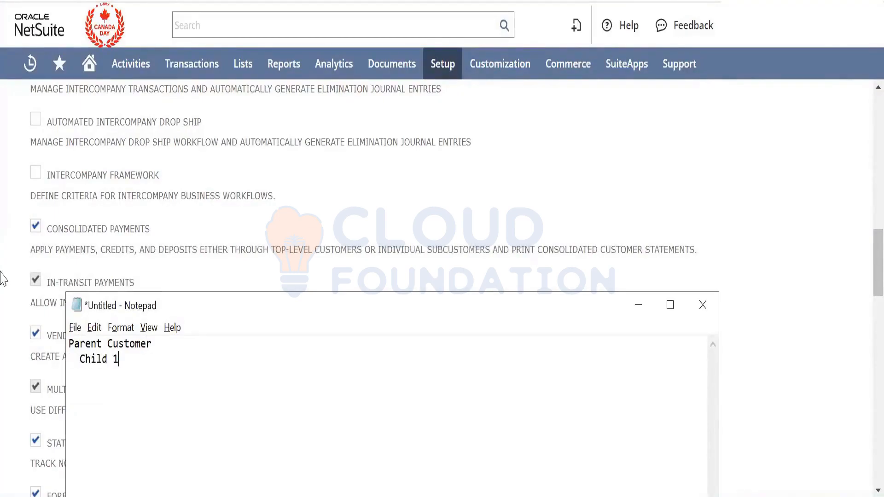
key("Return")
type("1   ")
type("Child 2")
left_click_drag(219, 307, 408, 183)
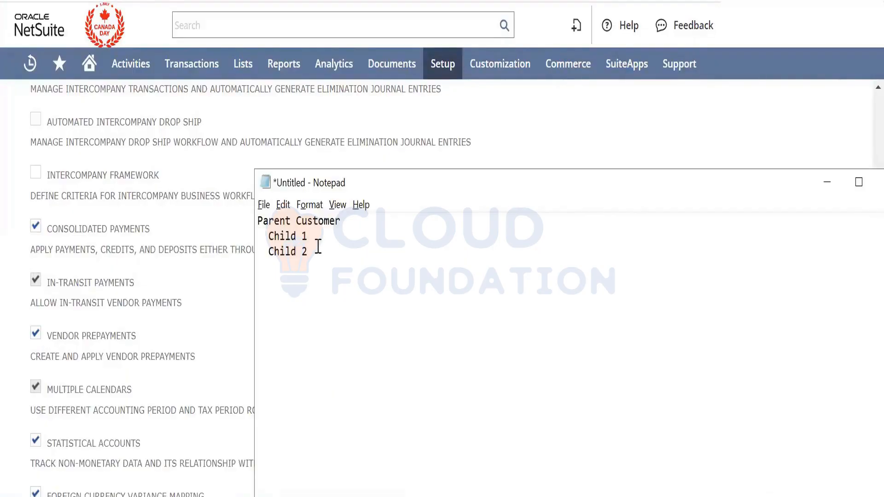
Highlight the two child lines in the note, return to NetSuite and read the Consolidated Payments description
left_click(315, 247)
left_click_drag(313, 246, 269, 247)
key("alt+Tab")
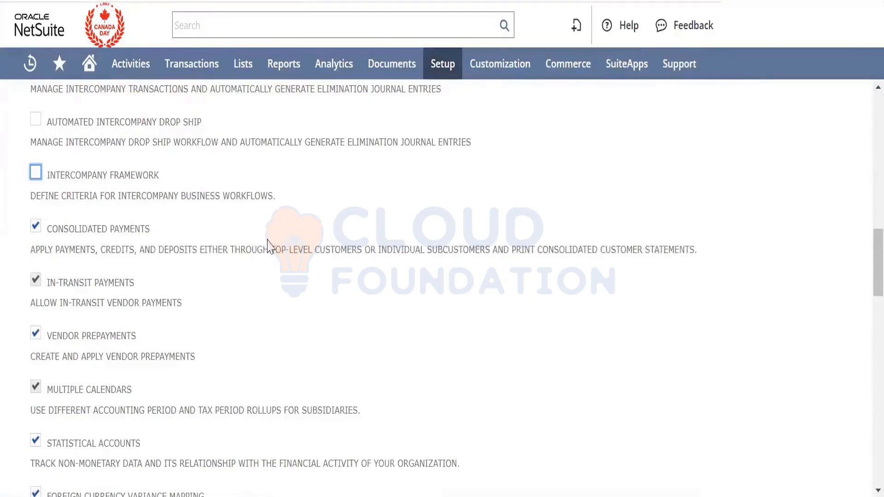
key("alt+Tab")
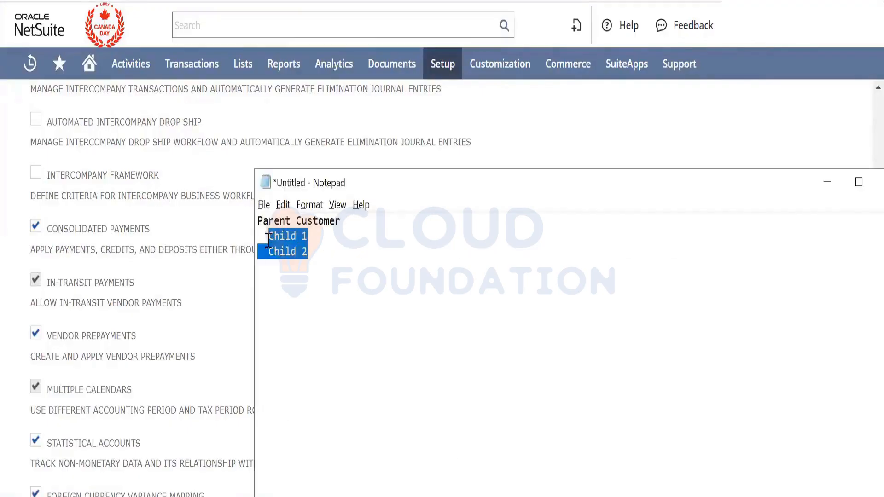
left_click(349, 220)
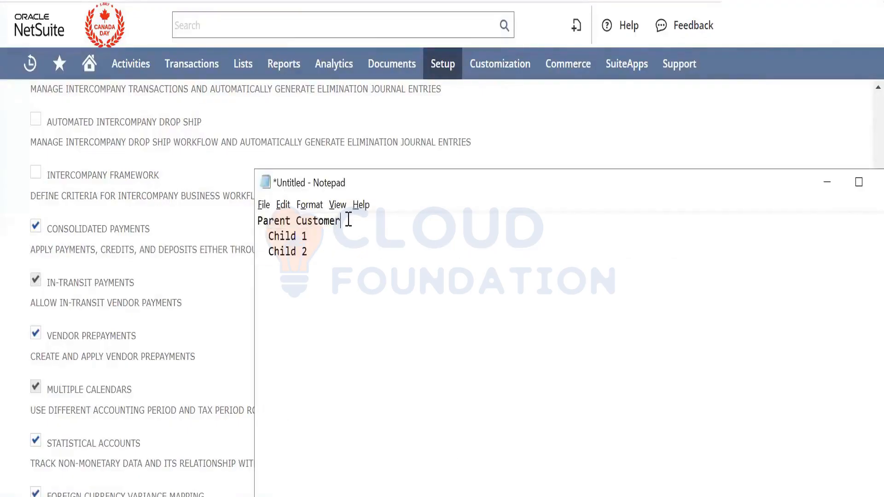
left_click(326, 253)
key("alt+Tab")
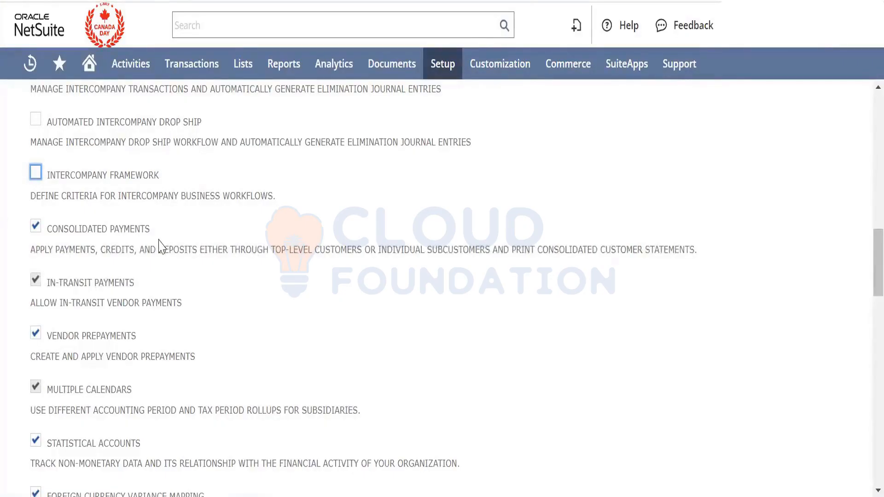
left_click_drag(153, 253, 443, 256)
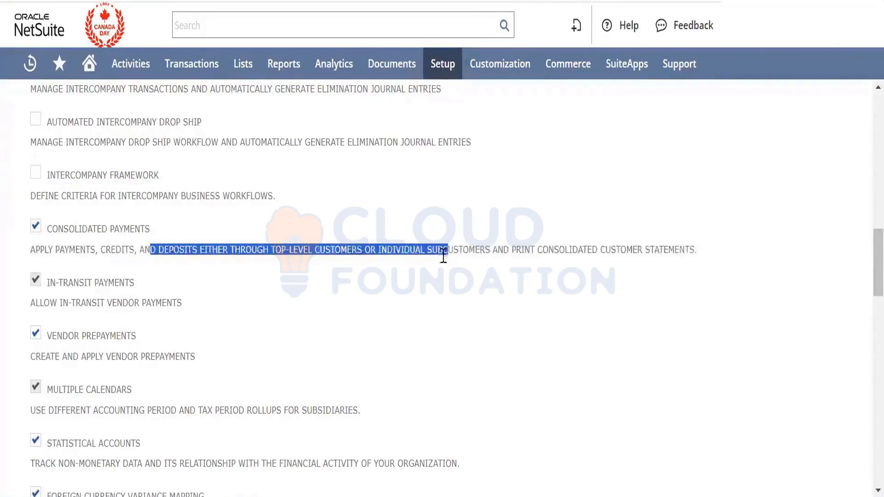
left_click(435, 375)
Read the field help for In-Transit Payments, close it and review the advanced accounting features around it
scroll(435, 376, "down", 1)
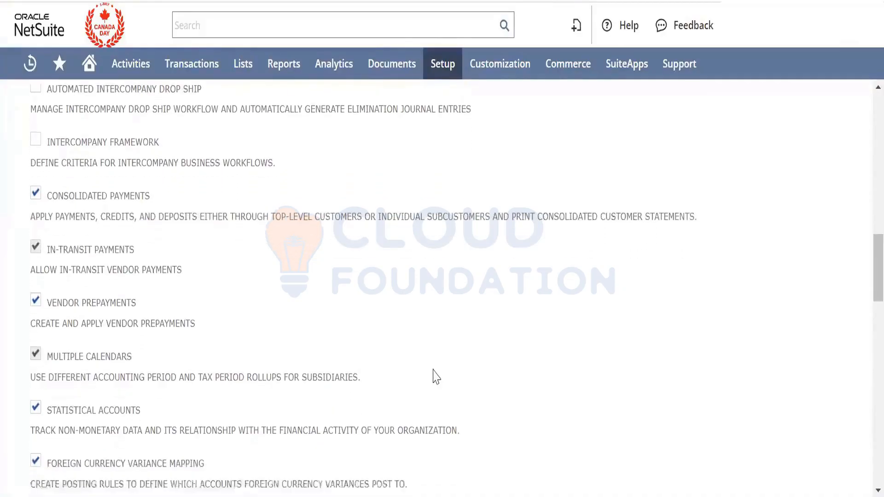
scroll(436, 376, "down", 3)
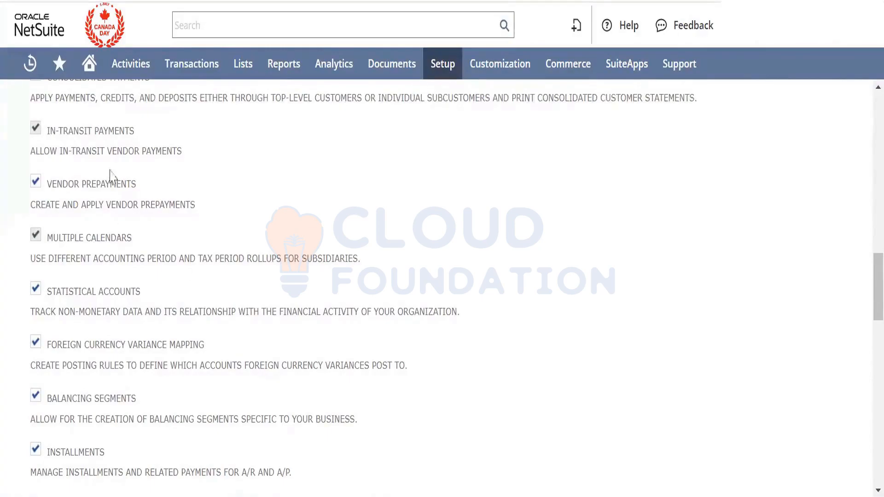
left_click(112, 135)
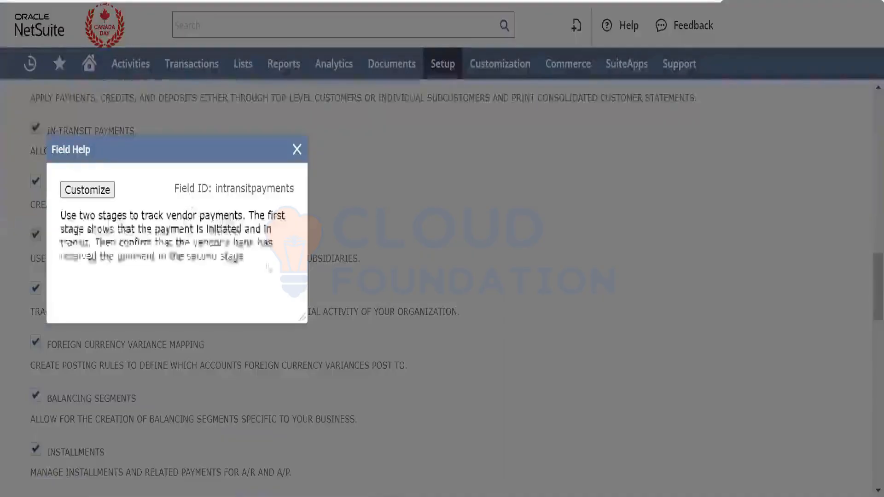
left_click(297, 150)
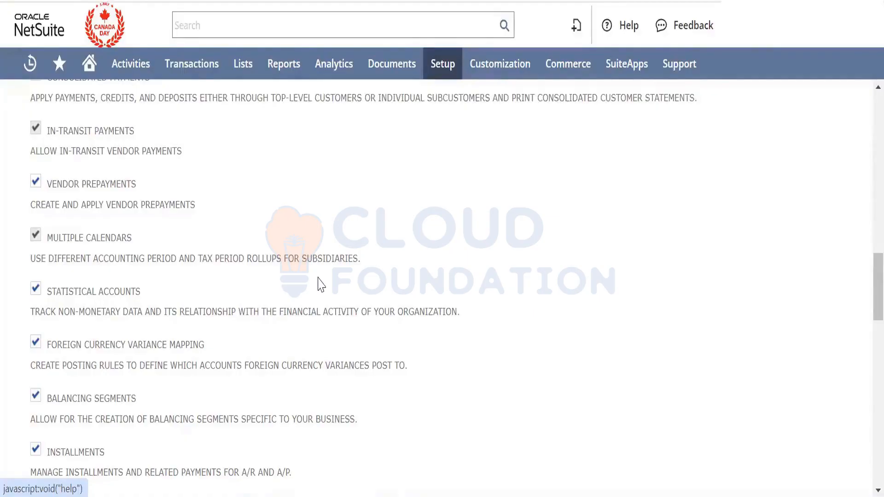
scroll(322, 284, "down", 3)
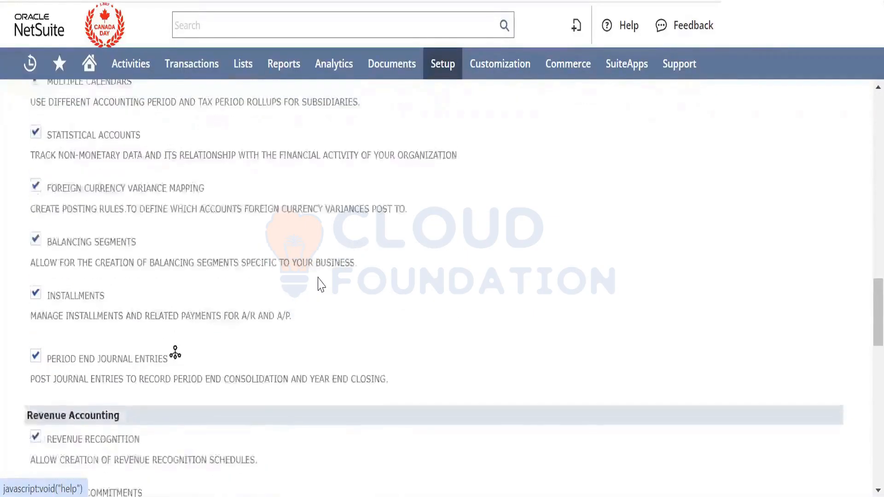
scroll(318, 283, "up", 3)
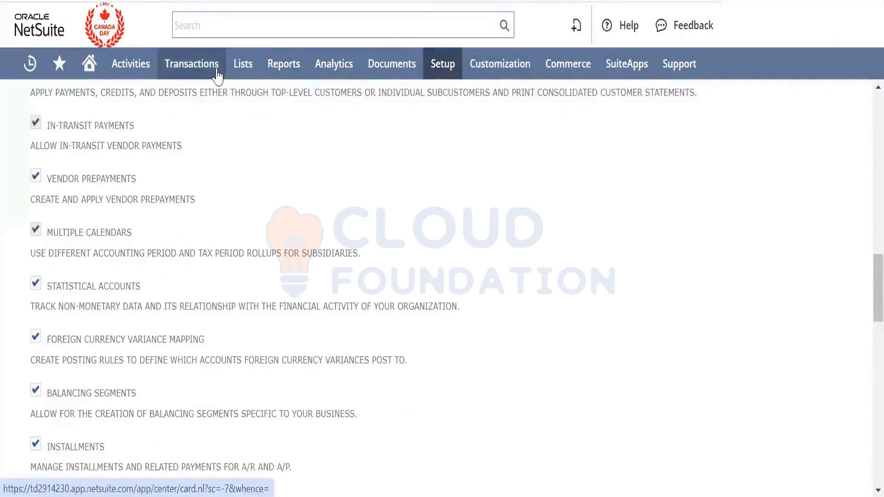
mouse_move(218, 75)
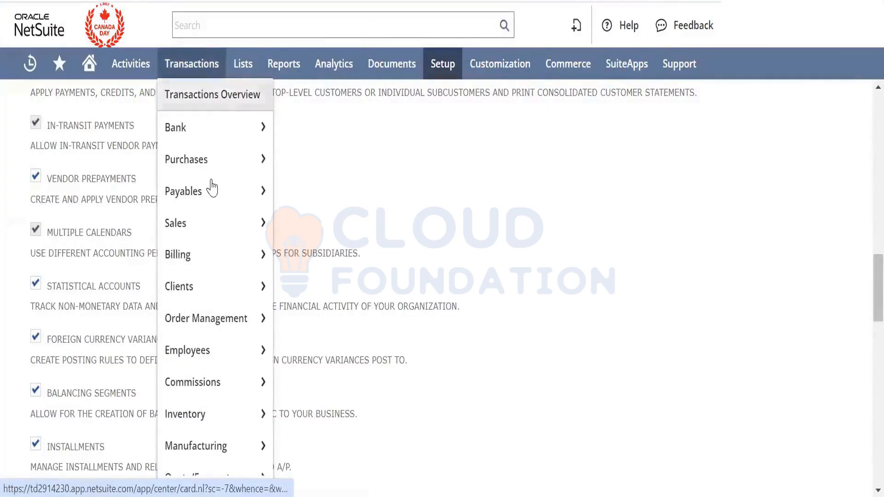
mouse_move(212, 187)
mouse_move(214, 169)
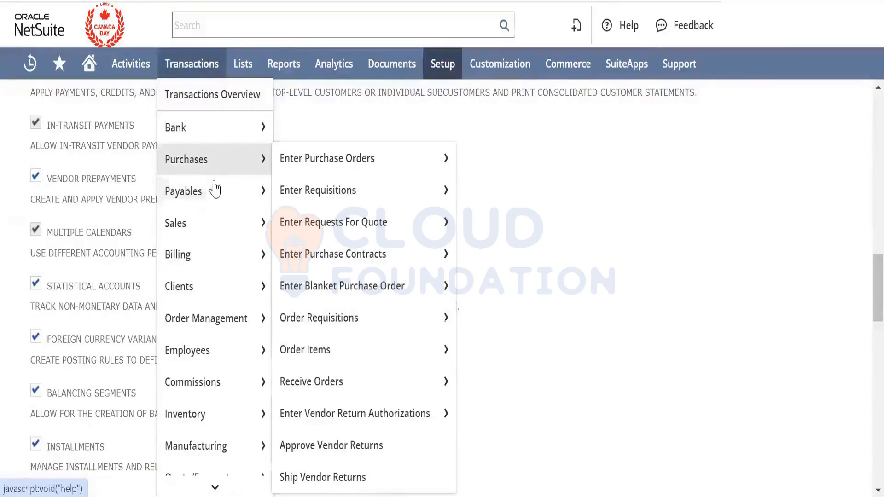
mouse_move(263, 189)
mouse_move(340, 344)
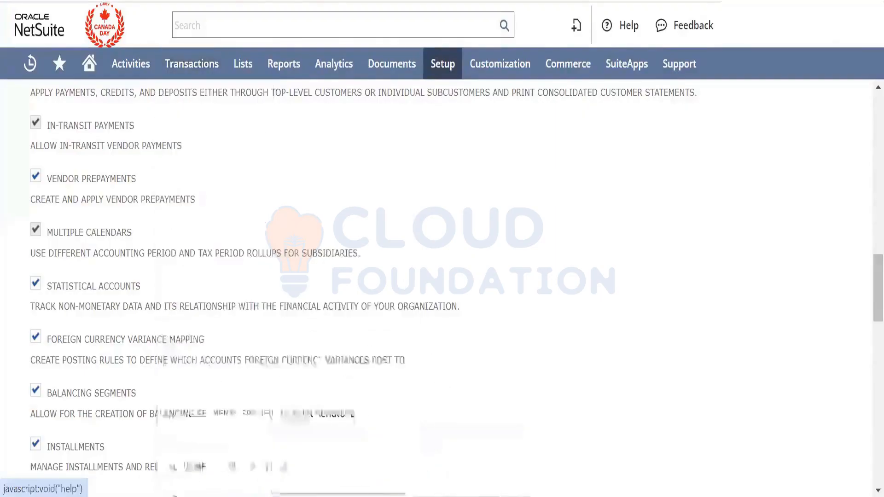
Switch to Notepad, replace the note with the amounts "500000 $" and "1000000$" on separate lines, and return to NetSuite
key("alt+Tab")
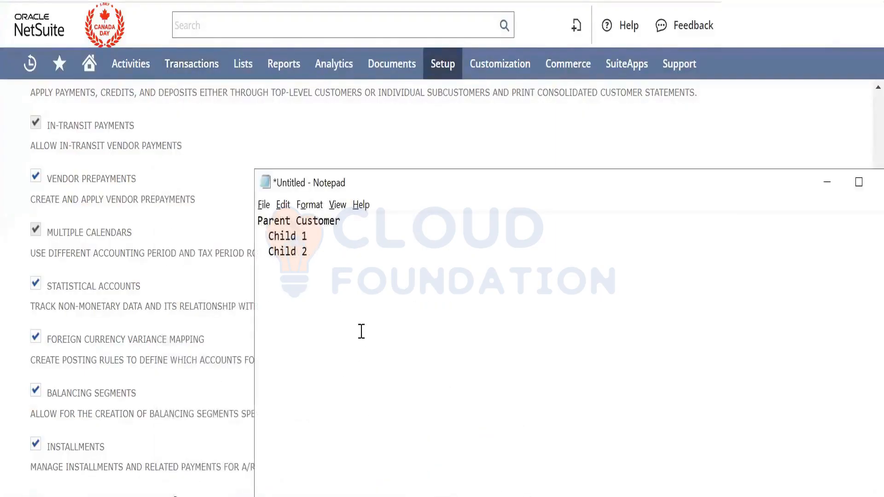
key("ctrl+a")
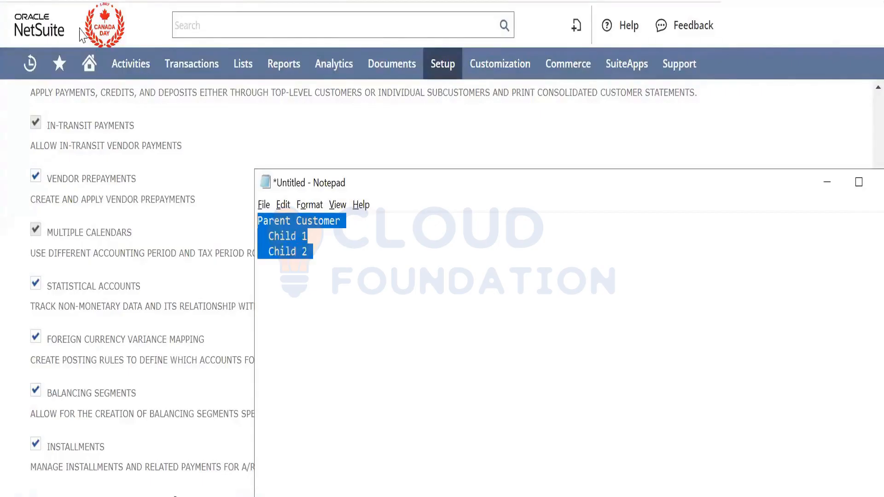
type("500000")
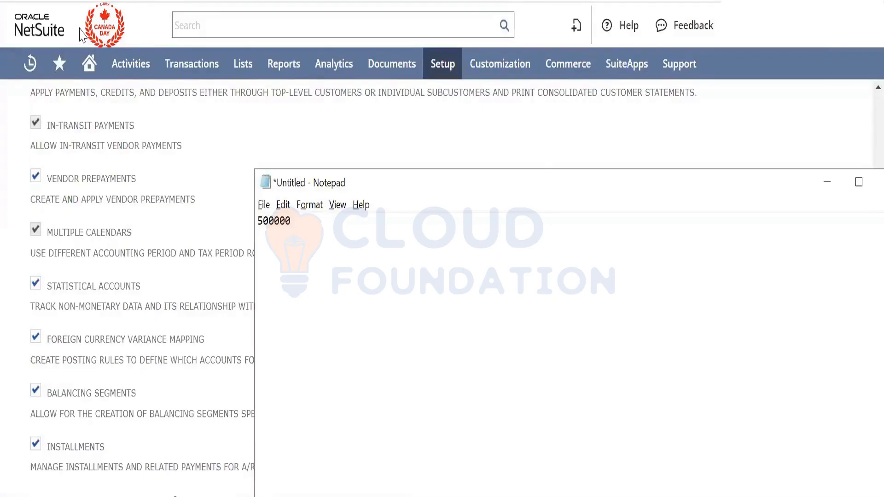
type(" $")
key("alt+Tab")
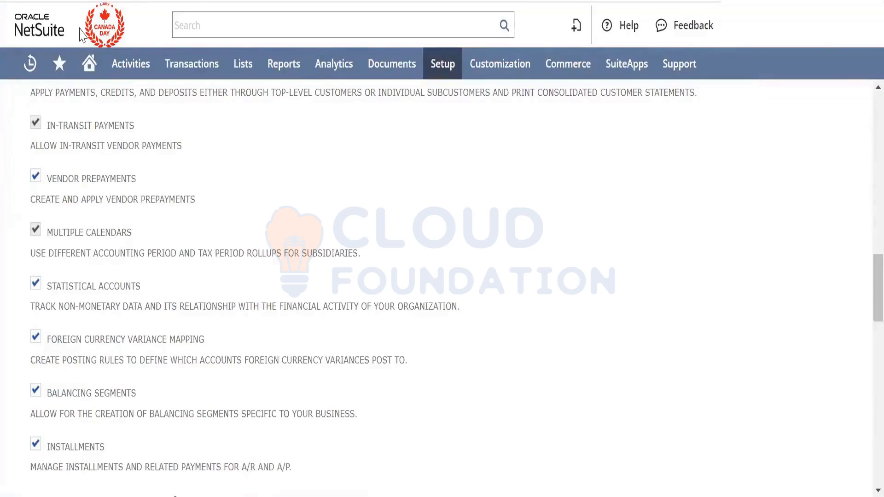
key("alt+Tab")
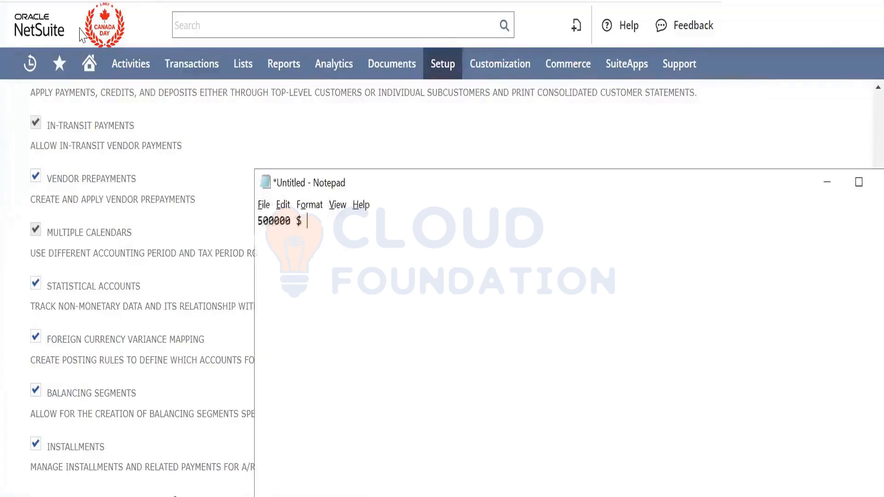
key("Return")
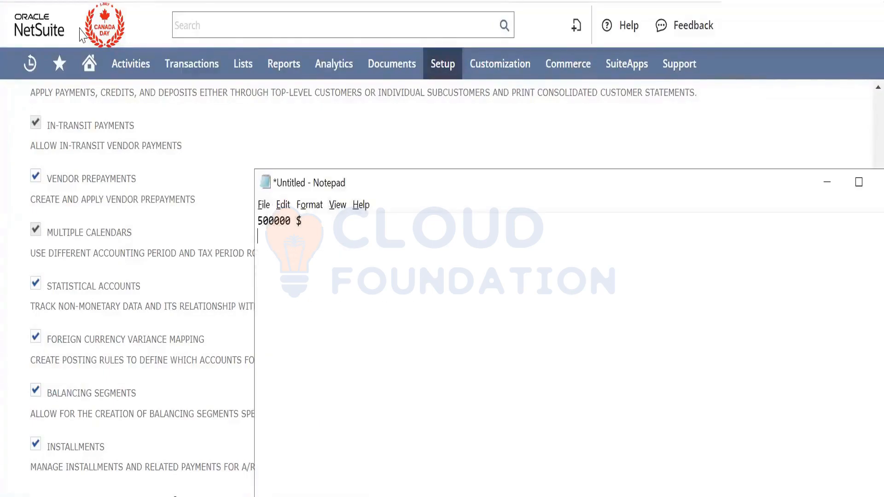
type("1000000")
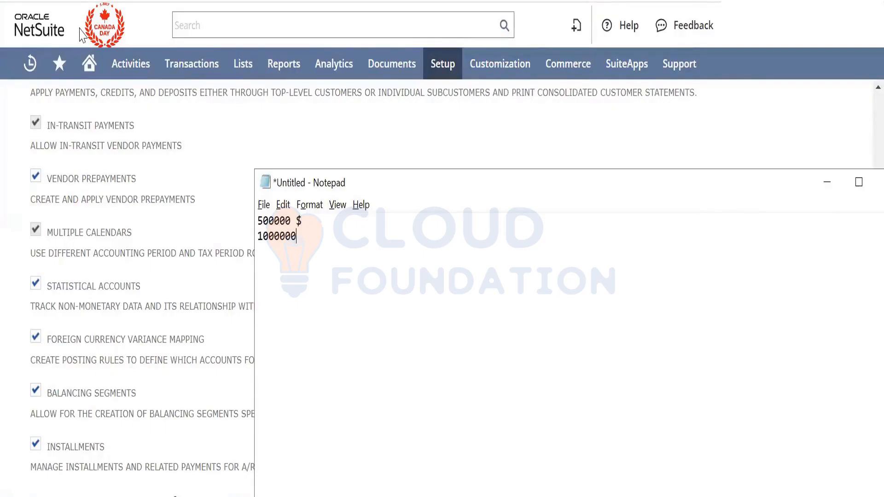
type("$")
double_click(287, 217)
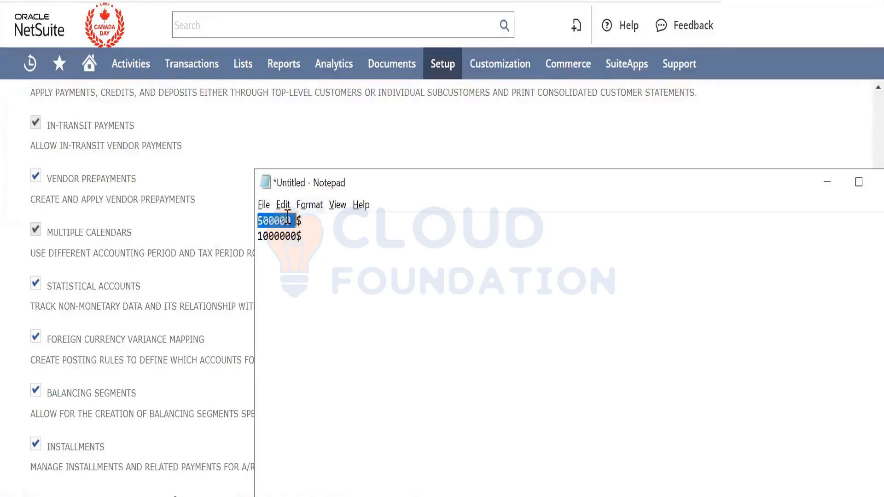
left_click(287, 218)
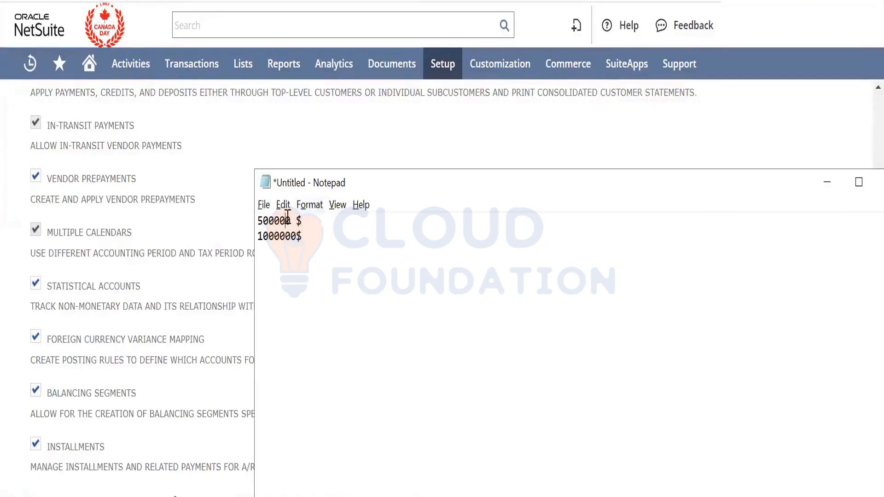
left_click(238, 237)
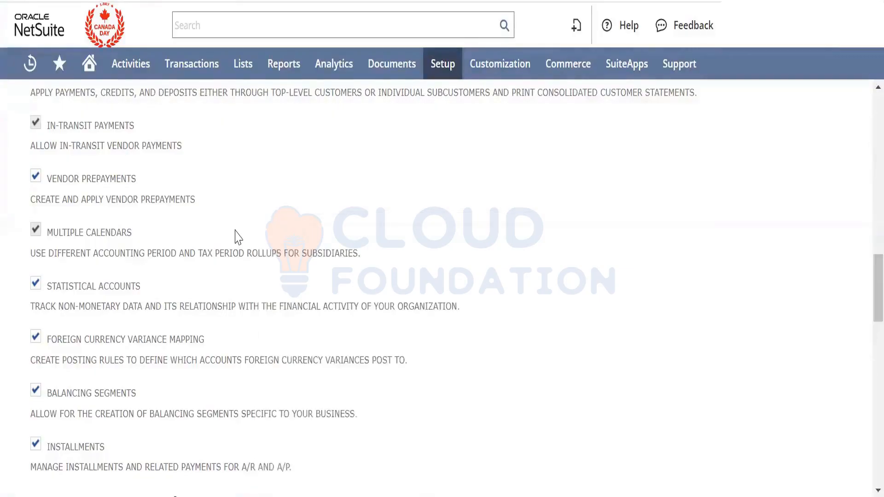
Review the advanced accounting features from Intercompany Framework through Period End Journal Entries to the start of Revenue Accounting
scroll(238, 237, "down", 2)
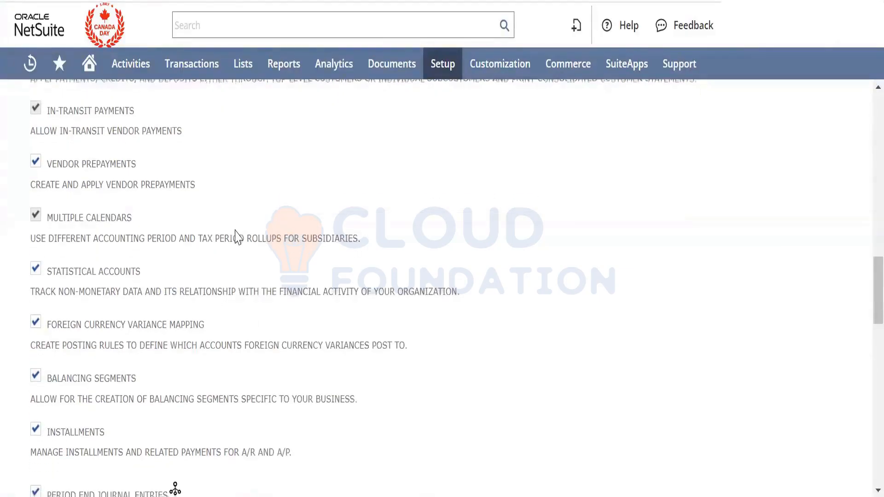
scroll(238, 237, "up", 5)
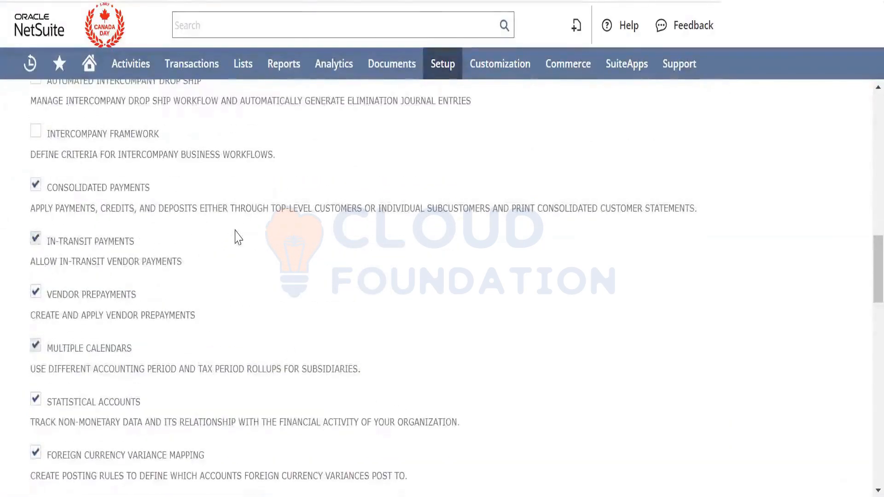
scroll(236, 229, "down", 6)
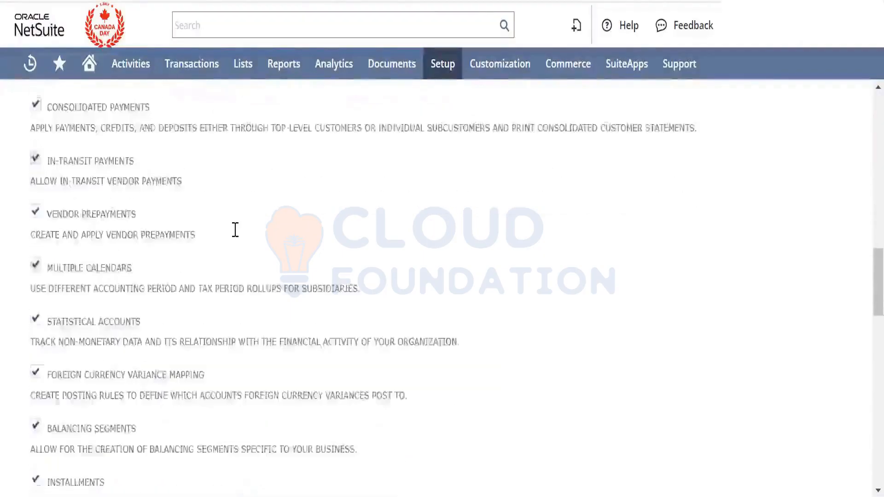
scroll(243, 214, "down", 1)
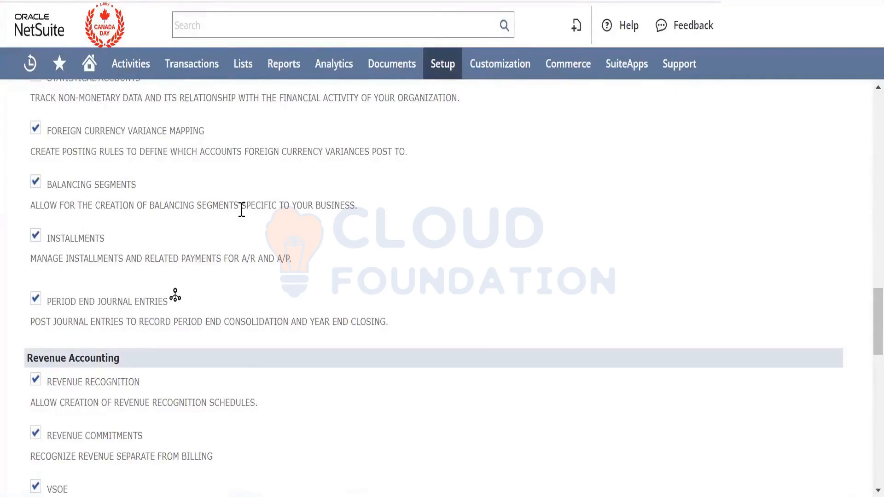
Look through the company setup options, examining the classification entries for subsidiaries, departments, locations and classes
mouse_move(454, 64)
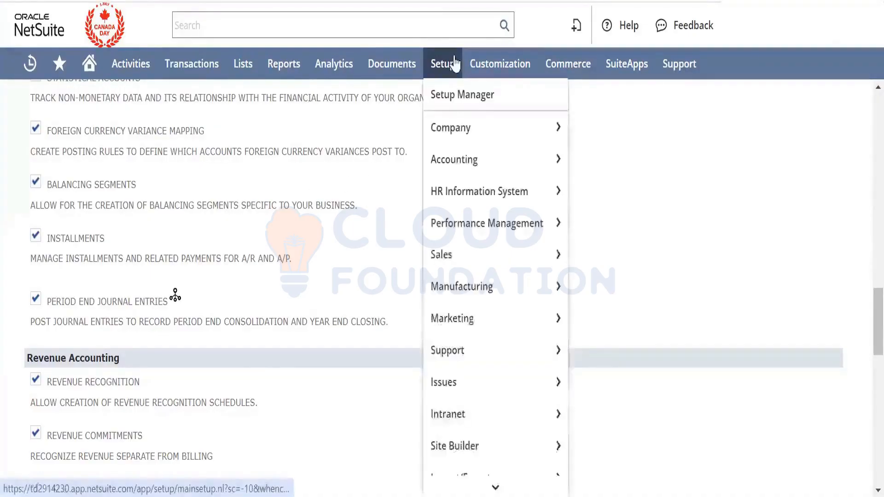
mouse_move(463, 136)
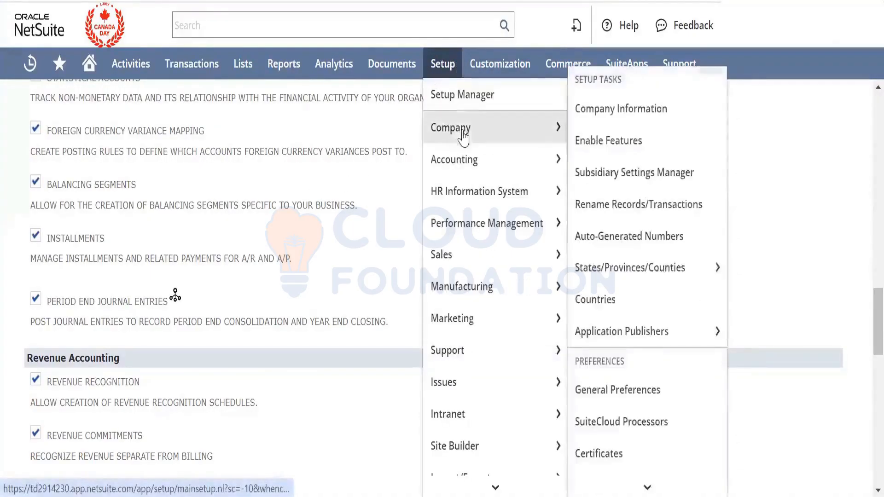
scroll(598, 221, "down", 2)
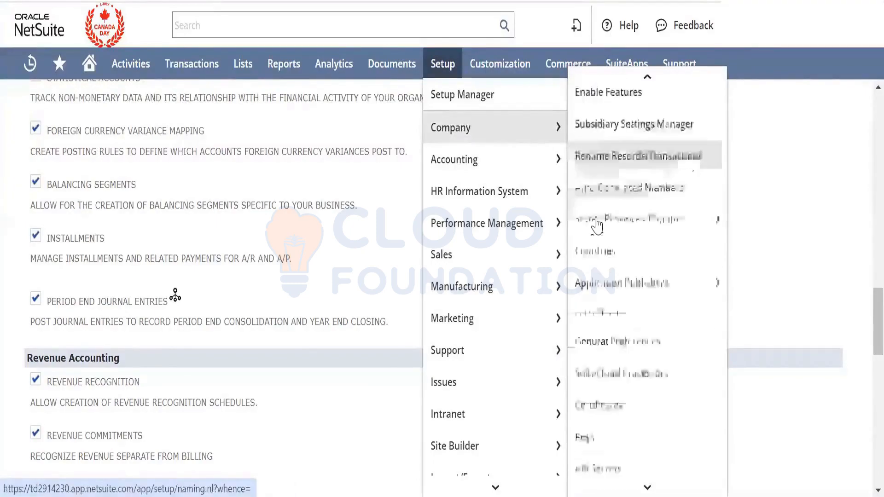
scroll(597, 226, "up", 2)
scroll(597, 226, "down", 10)
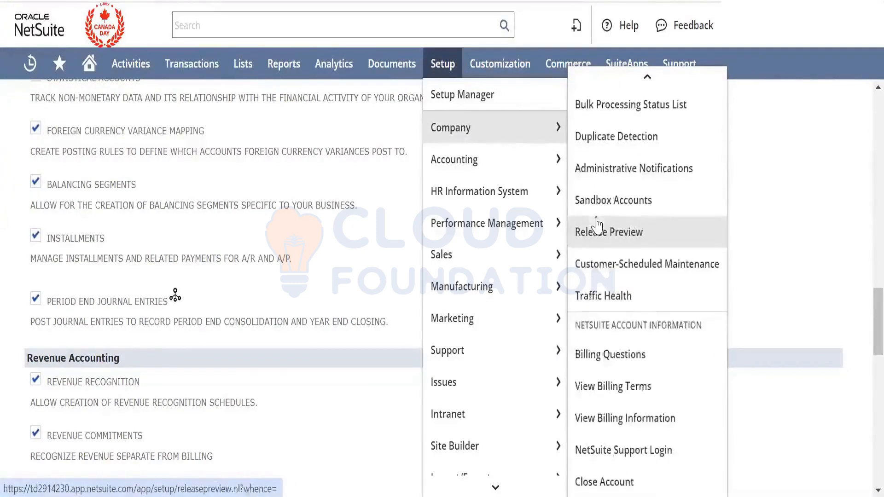
scroll(598, 226, "up", 5)
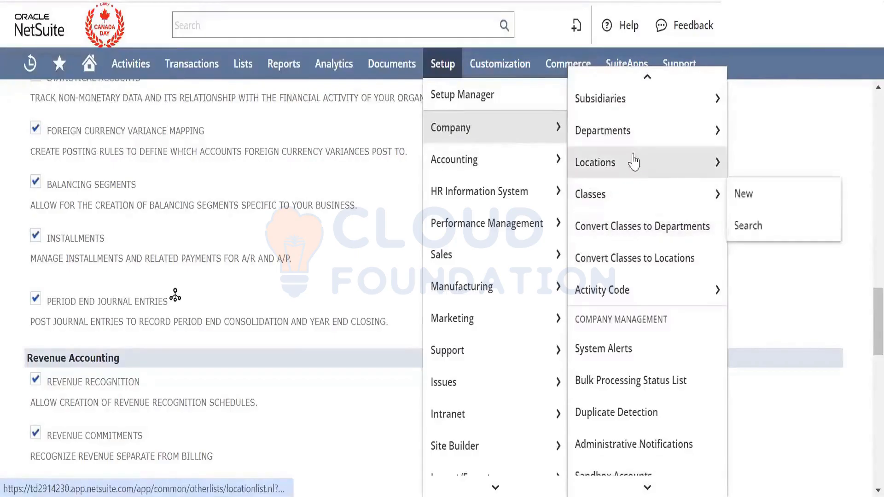
mouse_move(635, 135)
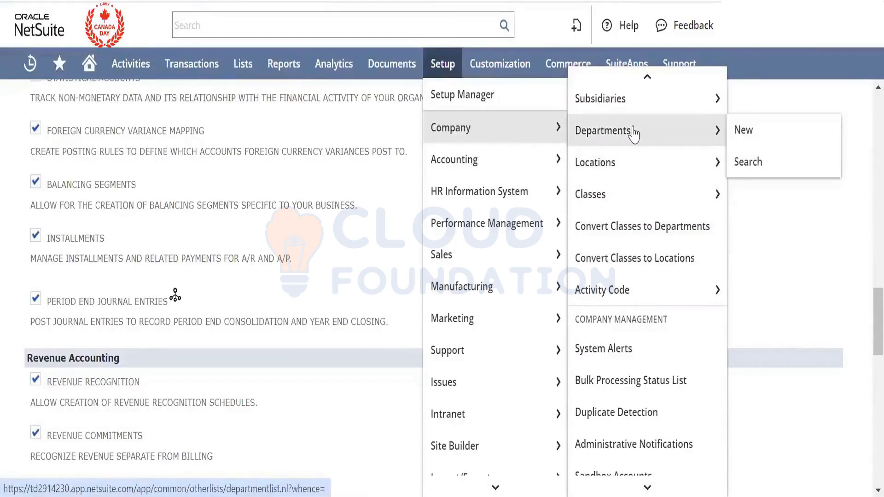
mouse_move(620, 171)
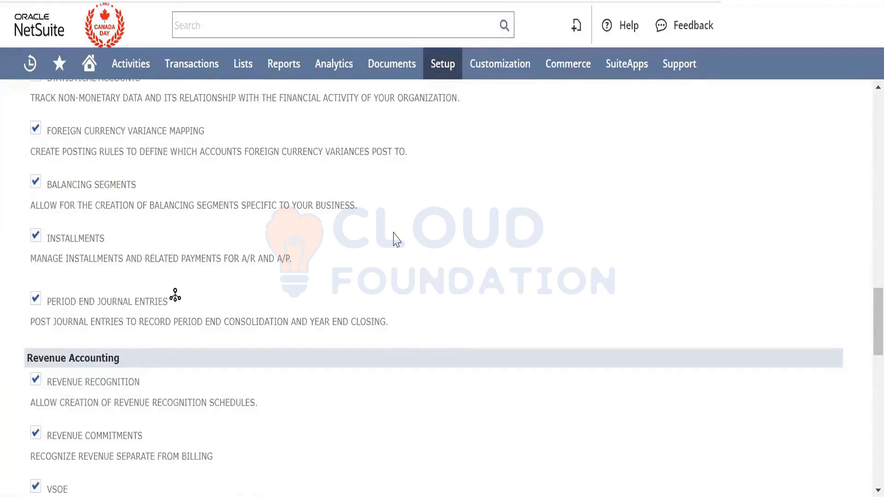
Open Accounting Preferences in a new browser tab and show its Balancing Segments preferences
mouse_move(446, 82)
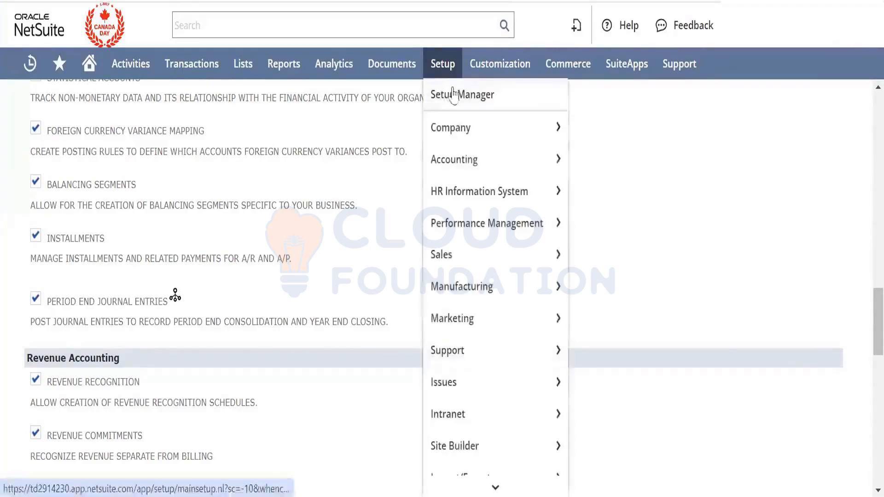
mouse_move(470, 160)
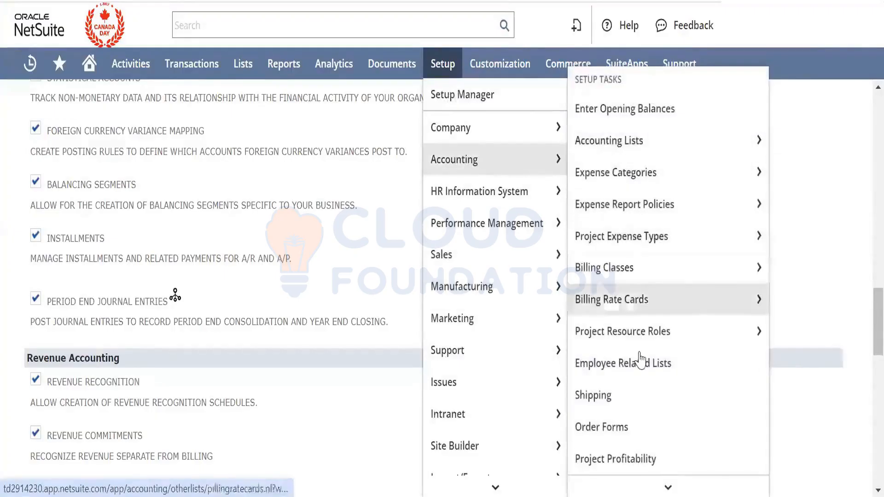
scroll(640, 359, "down", 5)
scroll(640, 359, "down", 5)
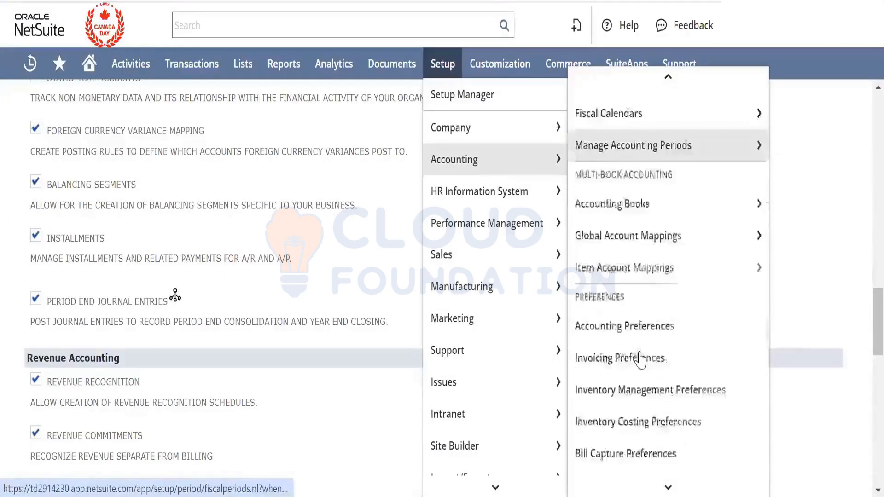
right_click(661, 291)
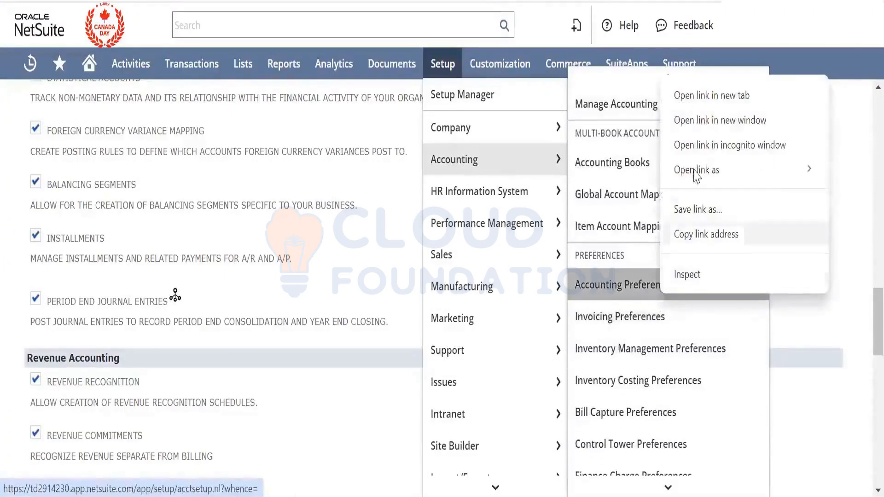
left_click(703, 104)
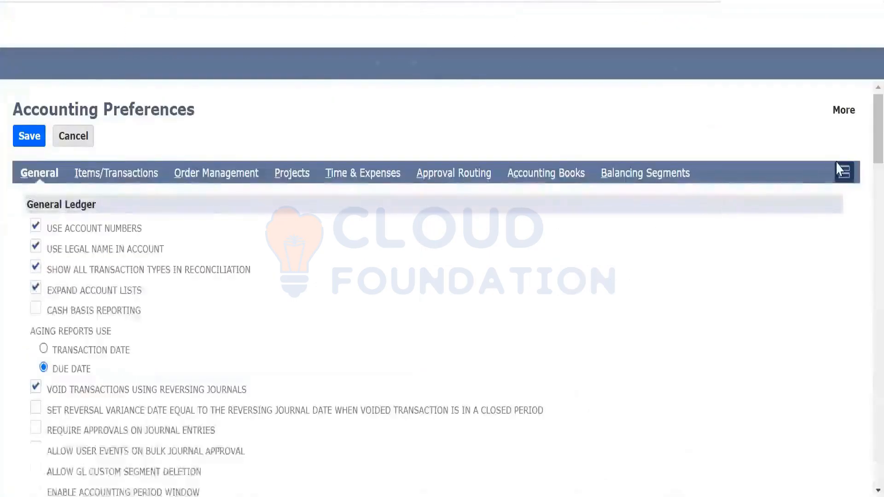
left_click(652, 177)
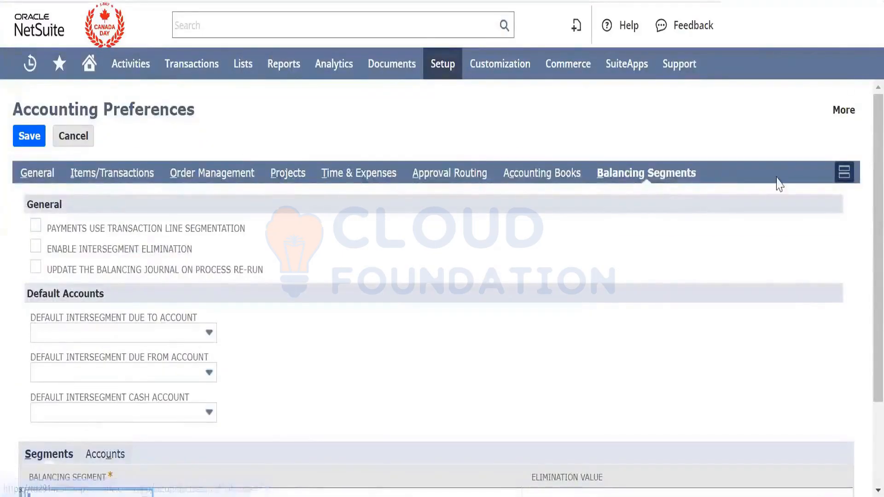
Show all Accounting Preferences sections on one page, find "custom" through its successive matches, and return to Enable Features
left_click(843, 172)
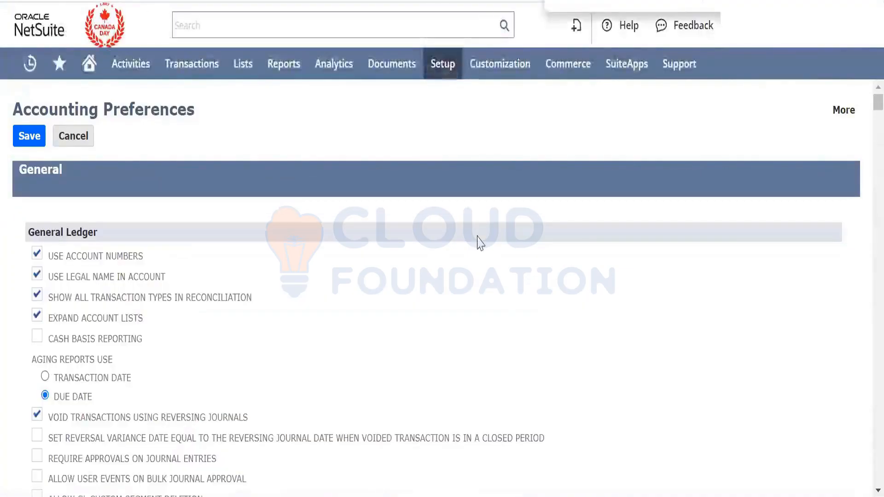
type("custome")
key("BackSpace")
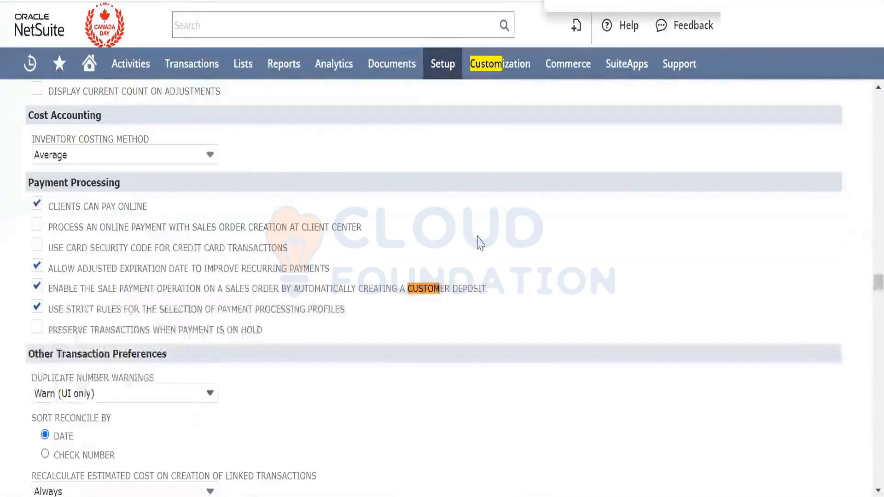
key("Return")
key("Return")
key("Return")
key("Return")
key("Return")
key("Return")
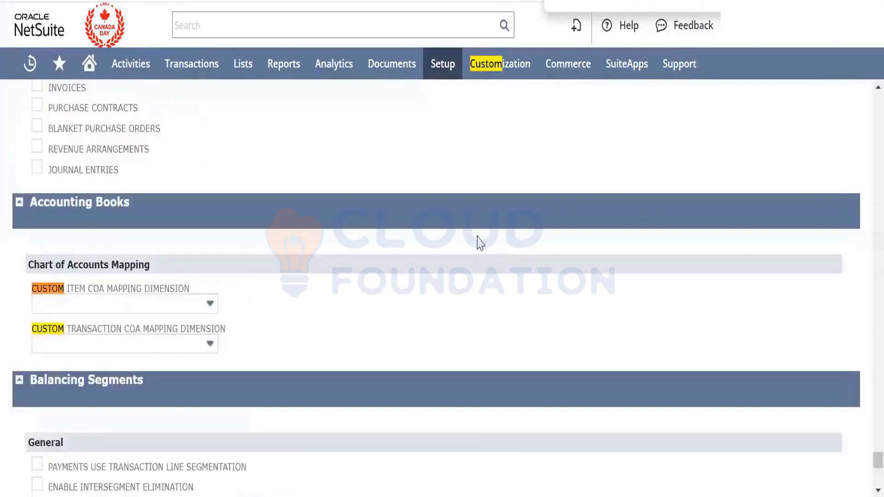
key("Return")
key("Return")
key("Return")
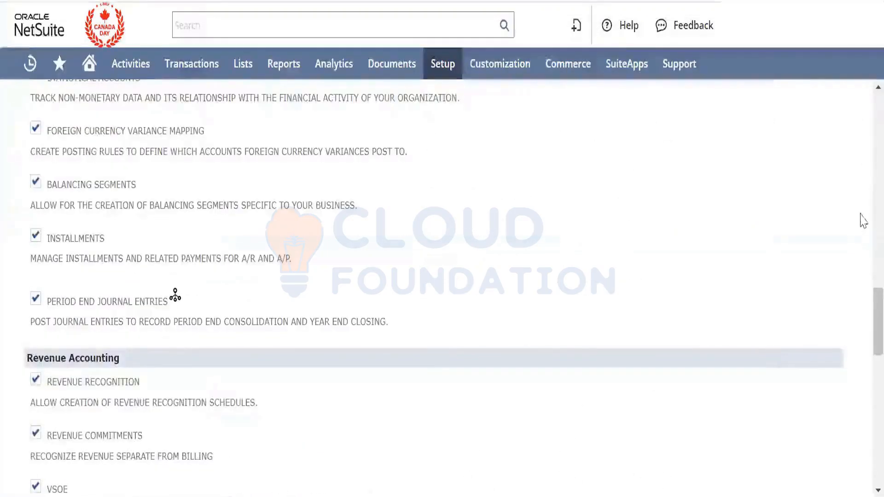
Show all Enable Features sections on one page, find "custom se" and highlight the Custom Segments description under SuiteGL
scroll(863, 132, "up", 20)
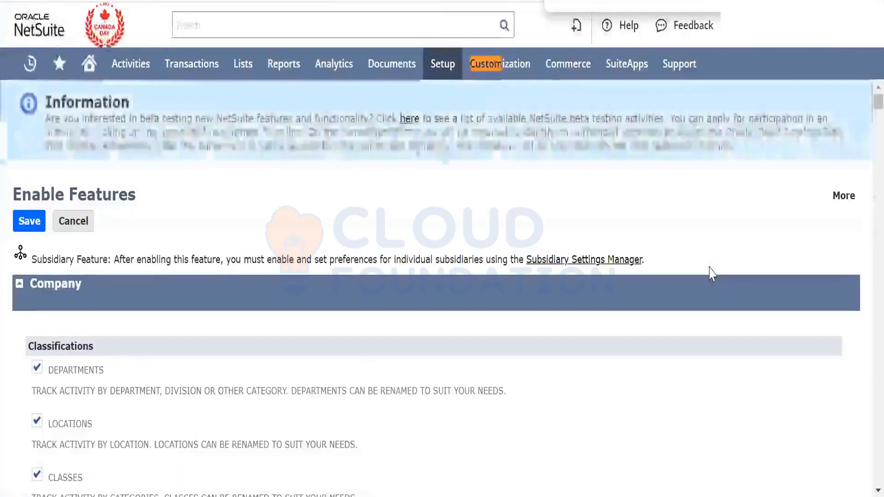
type("custom se")
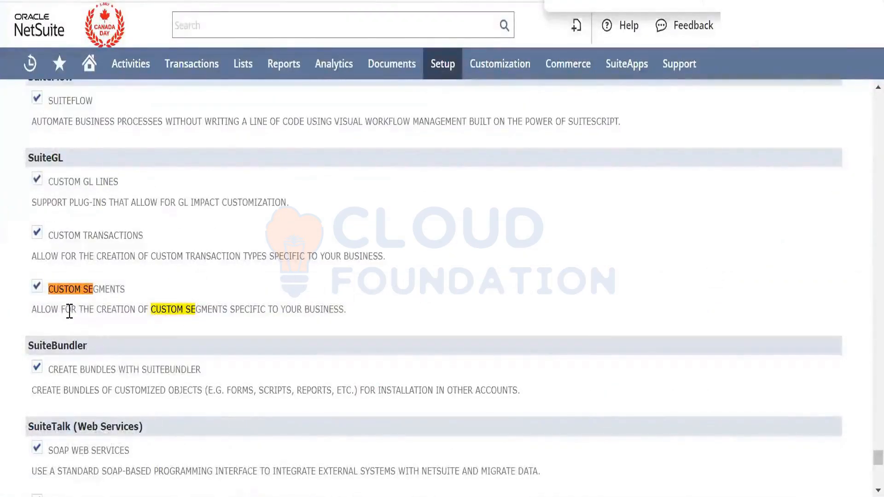
double_click(40, 310)
left_click(40, 309)
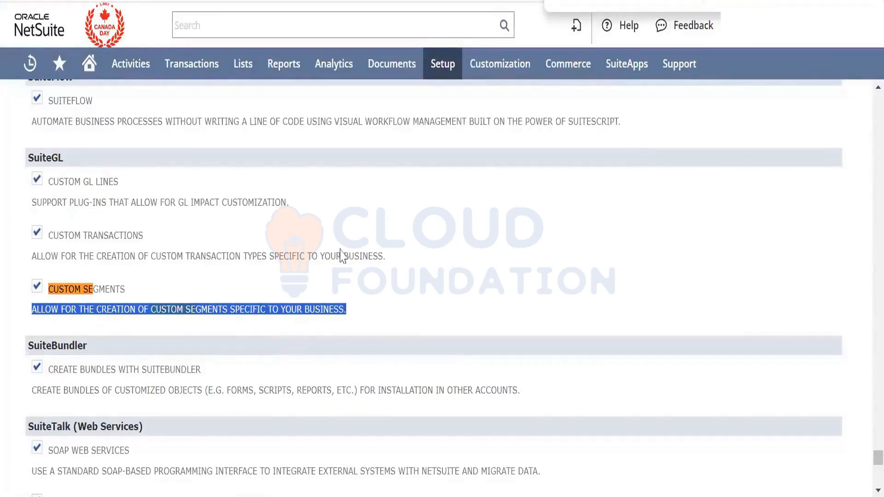
Look for custom segments among the company and accounting setup options, and search NetSuite globally for "custom segment"
mouse_move(441, 64)
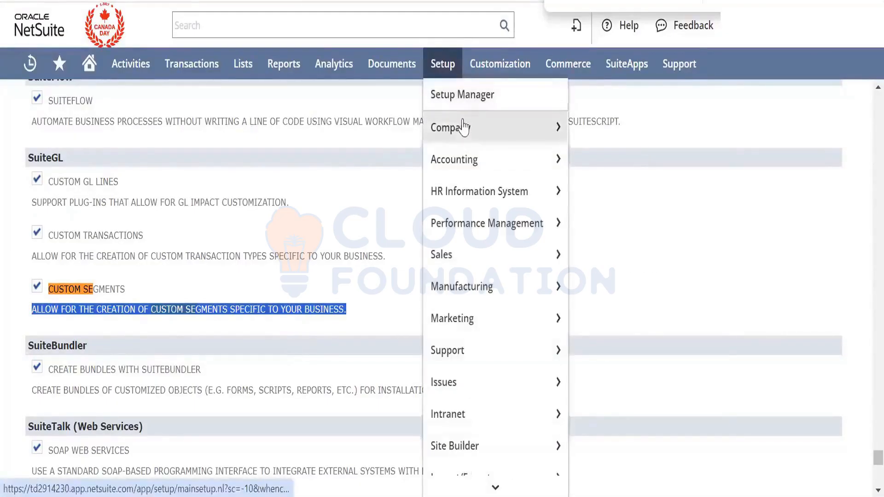
mouse_move(462, 127)
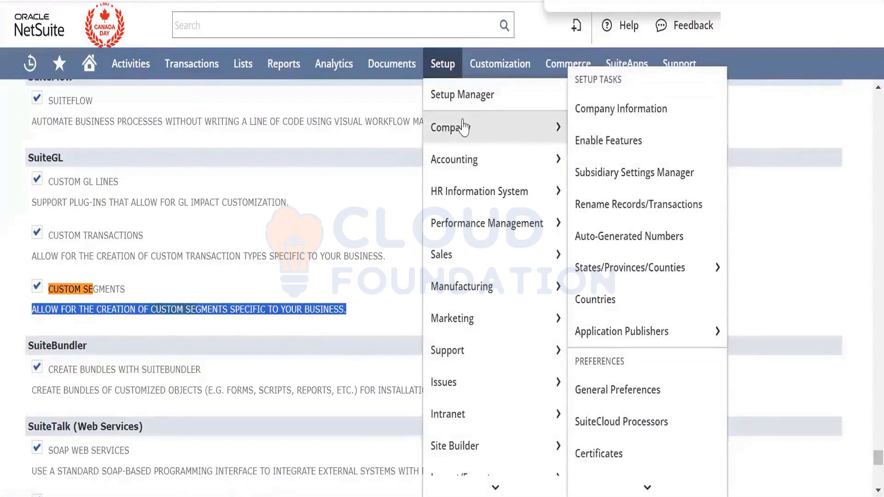
mouse_move(476, 161)
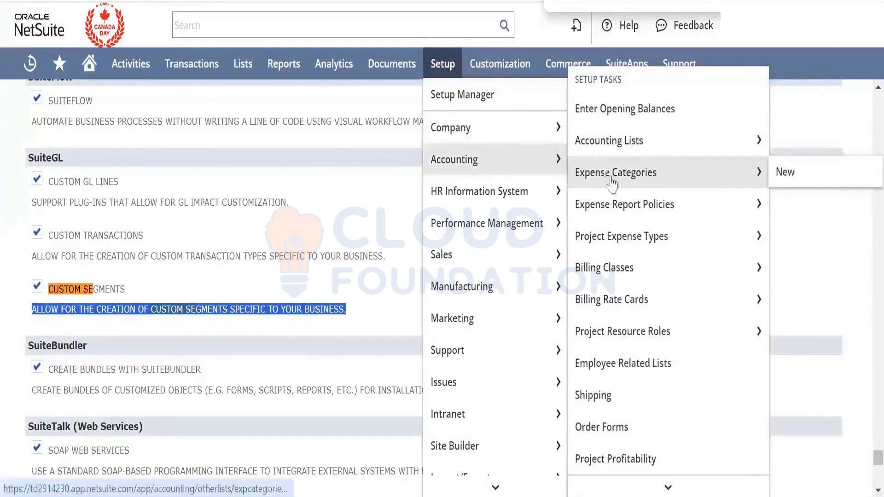
scroll(657, 350, "down", 15)
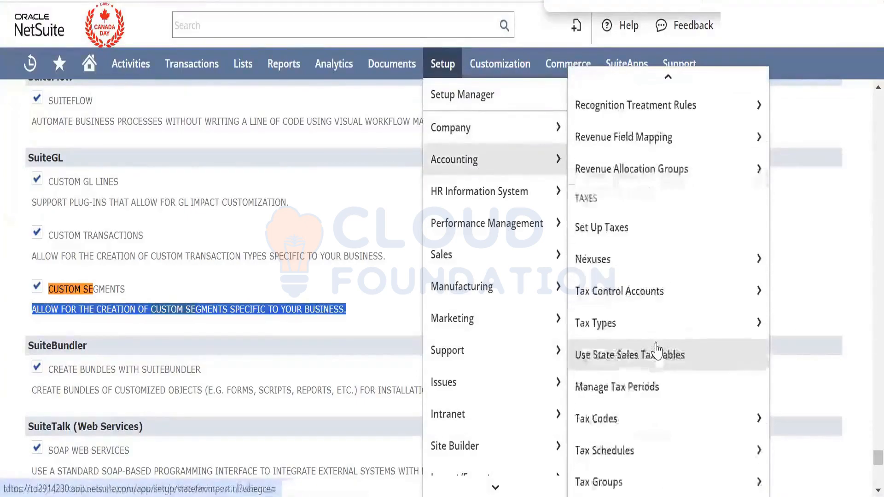
scroll(657, 350, "up", 15)
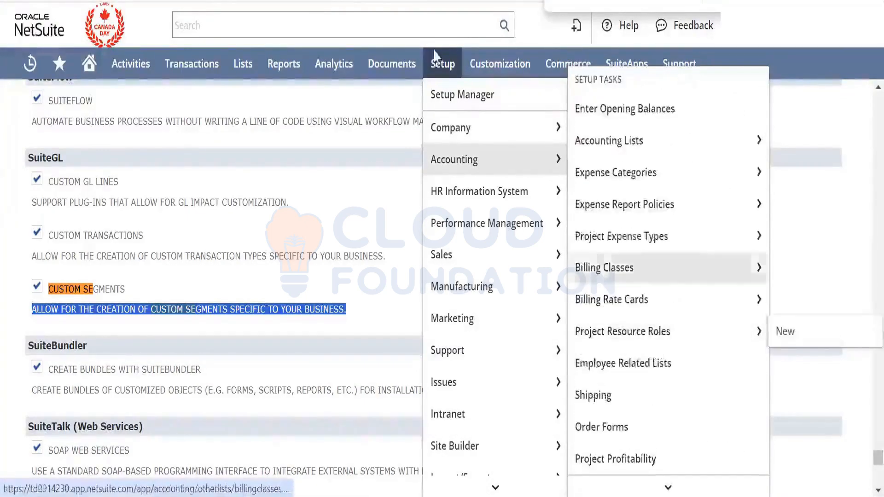
left_click(348, 21)
type("cu")
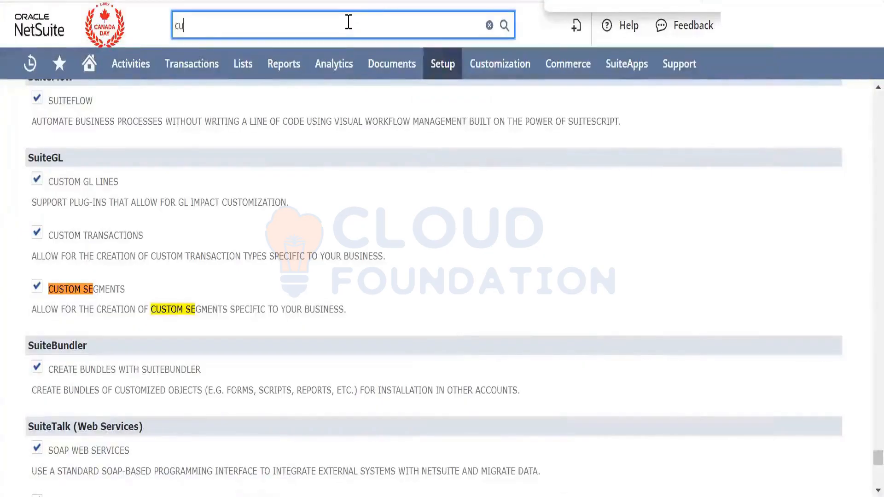
type("stom seg")
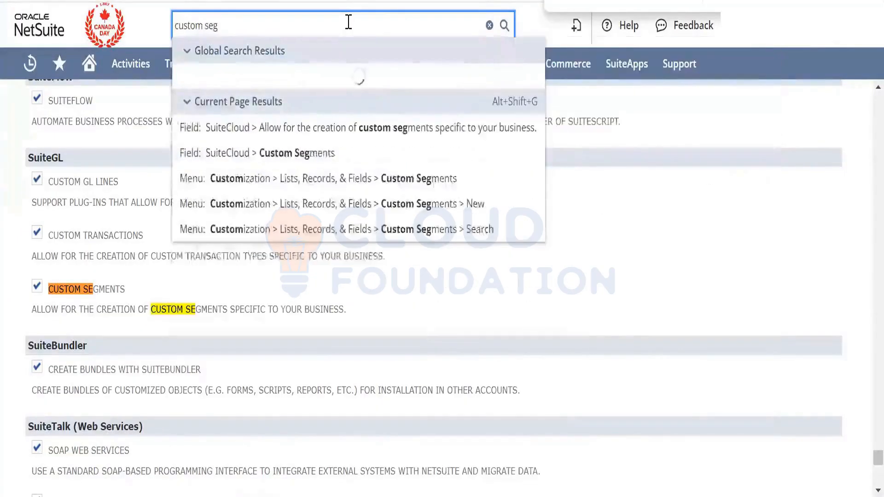
type("ment")
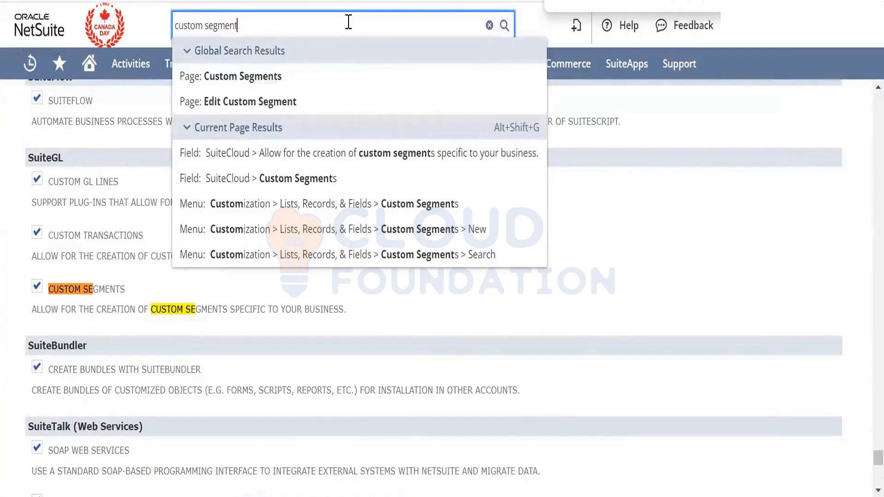
left_click(693, 278)
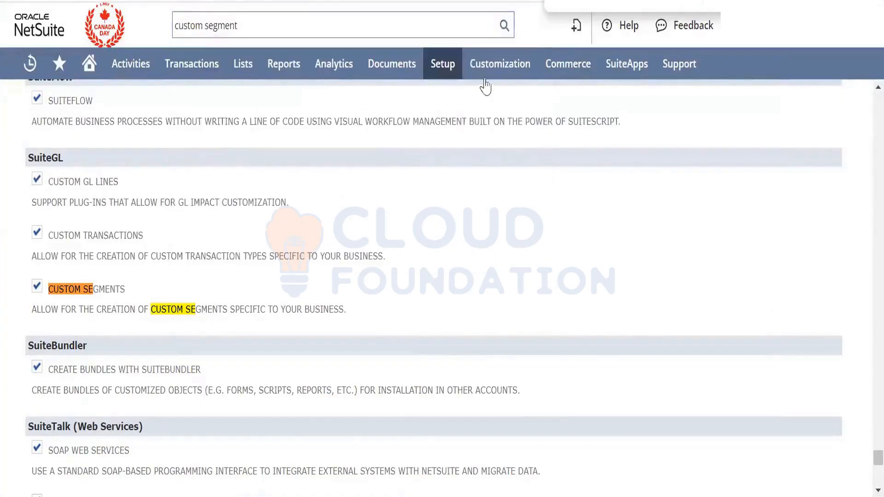
Open the form for a new custom segment in a new browser tab
mouse_move(493, 79)
mouse_move(509, 165)
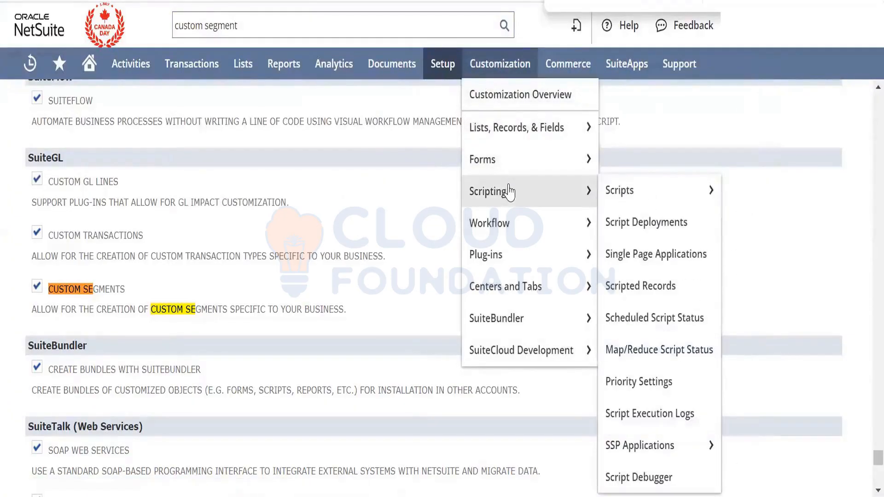
mouse_move(514, 223)
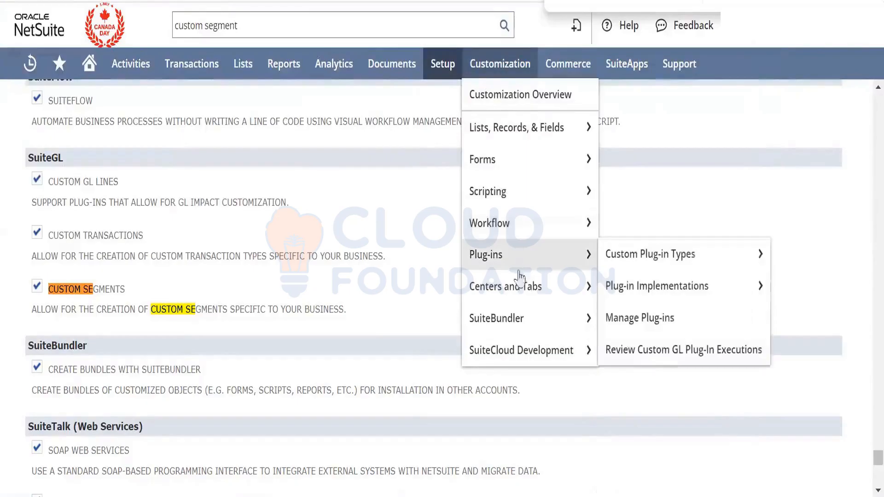
mouse_move(521, 290)
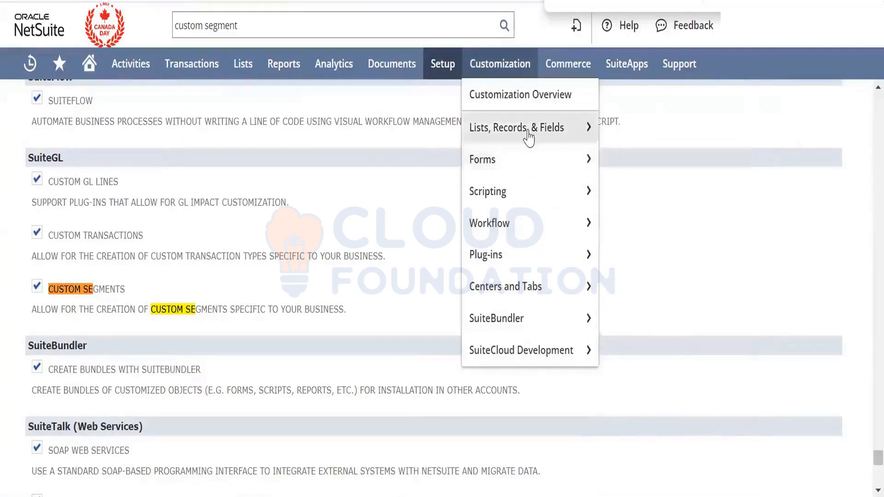
mouse_move(529, 137)
mouse_move(704, 142)
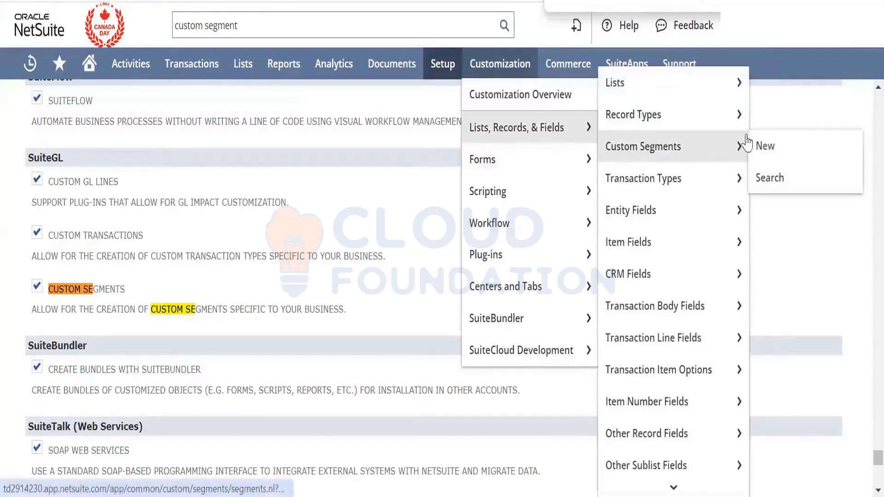
right_click(768, 146)
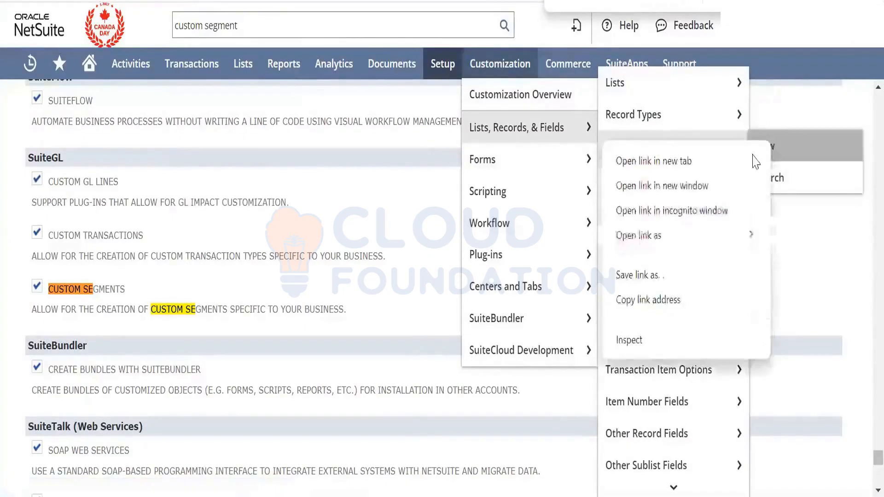
left_click(756, 162)
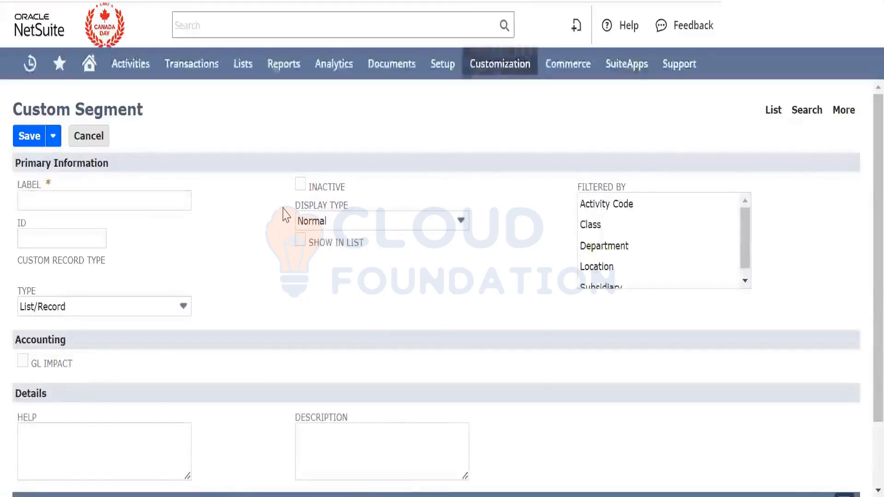
Label the new custom segment "Divisions" and enable GL Impact, accepting the accounting change
left_click(176, 198)
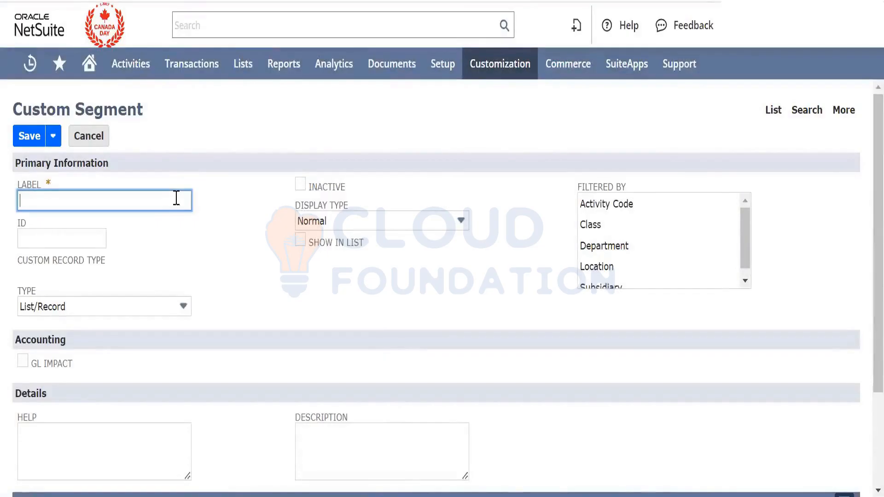
type("Divisions")
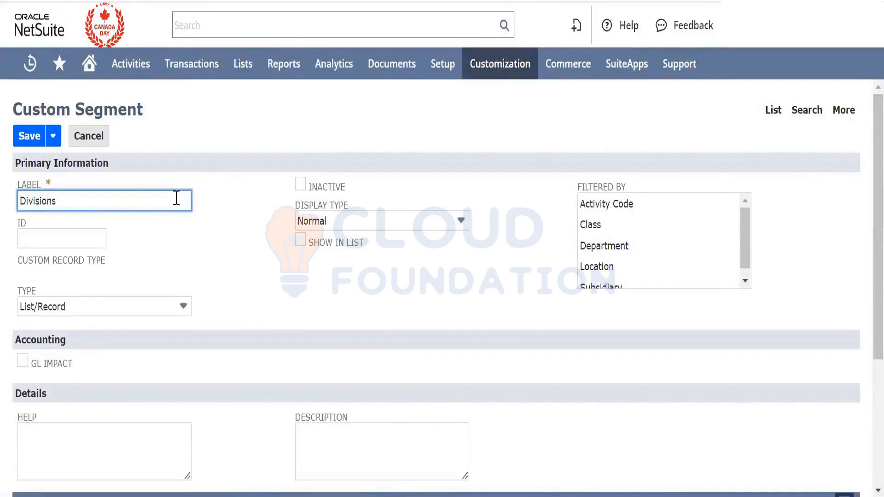
key("Tab")
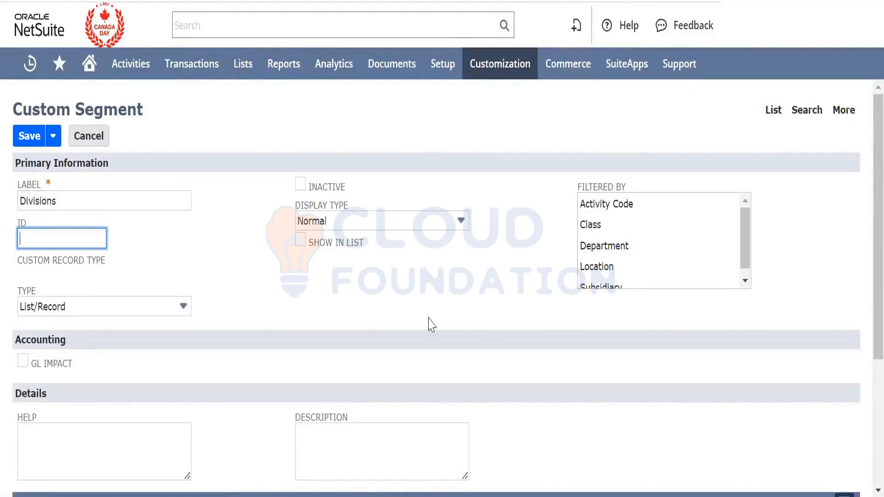
left_click(22, 361)
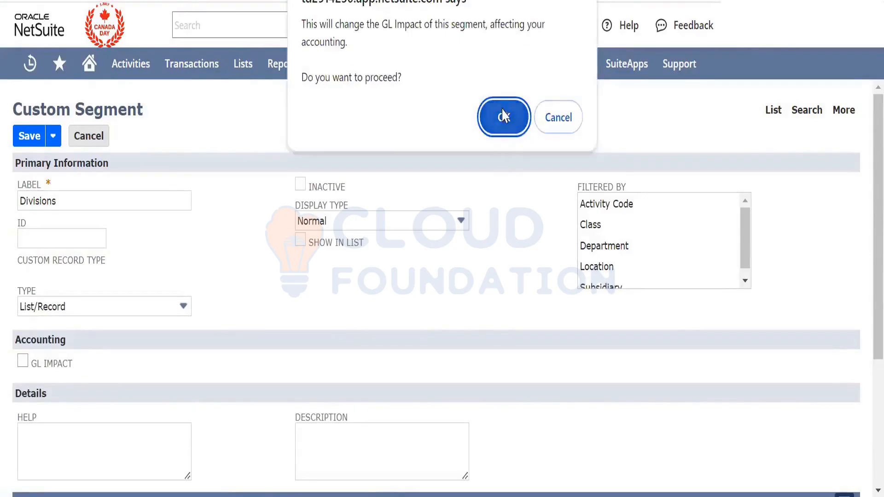
left_click(504, 116)
Add the values Division 1, Division 2 and Division 3 to the Divisions segment
scroll(408, 307, "down", 3)
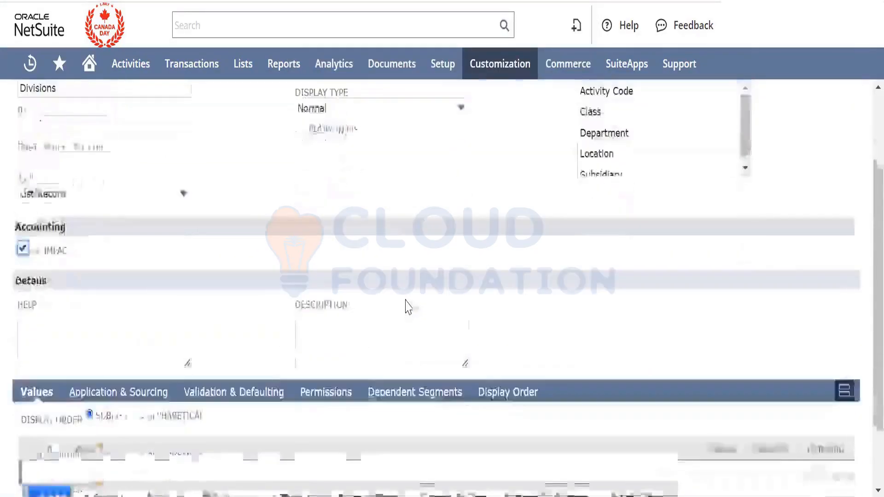
scroll(407, 299, "down", 1)
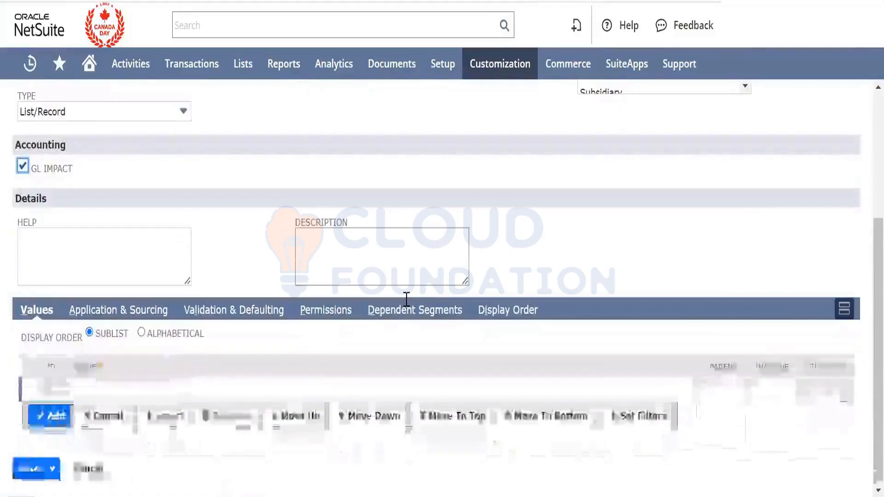
left_click(260, 398)
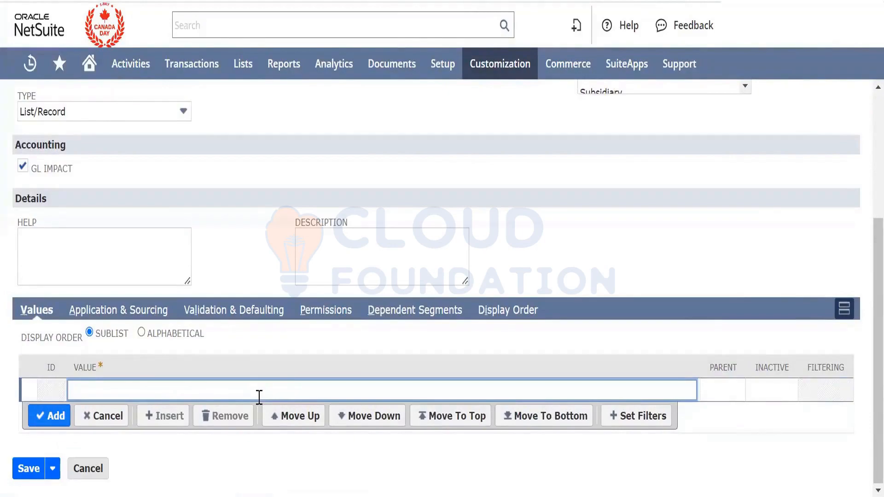
type("Division 1")
left_click(48, 417)
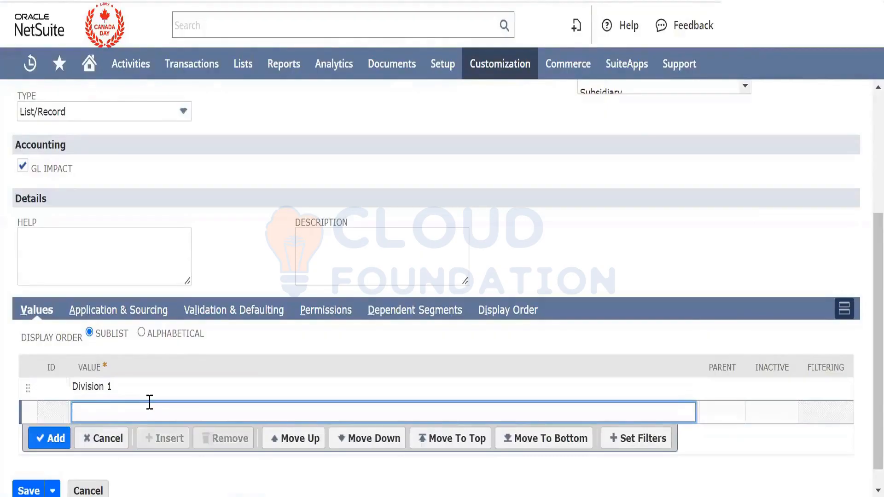
type("Division 2")
left_click(62, 441)
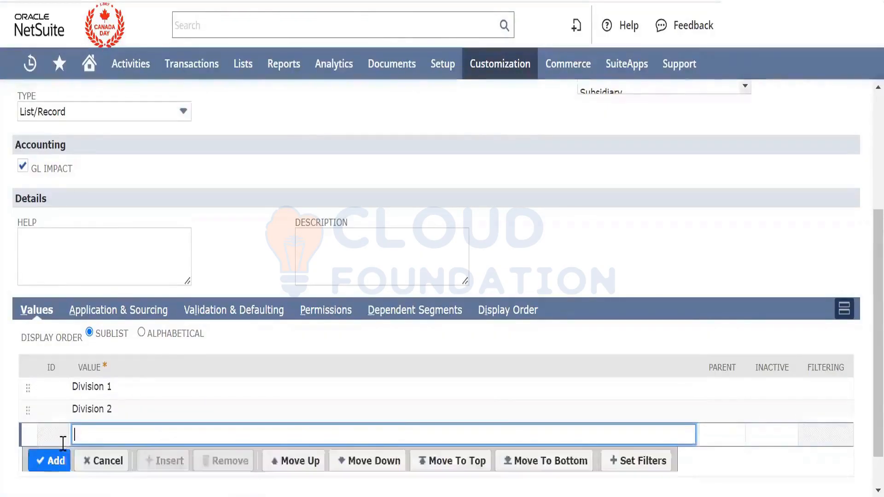
type("Dis")
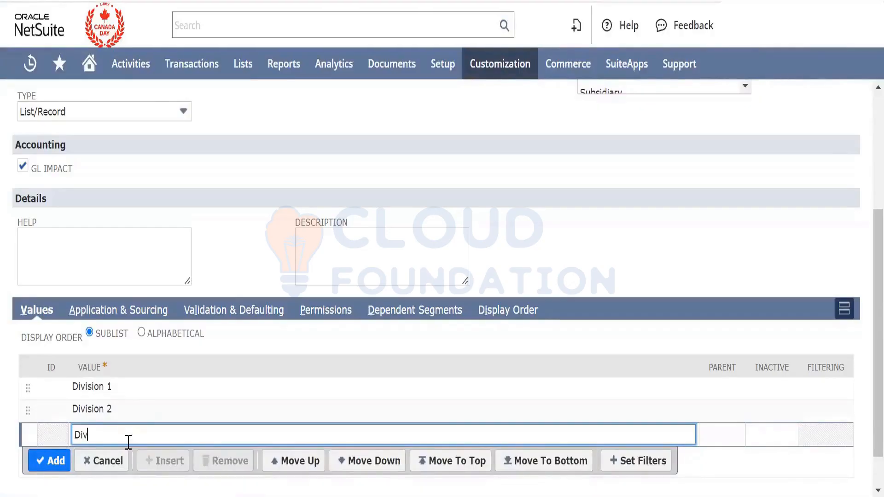
type("ision 3")
left_click(51, 460)
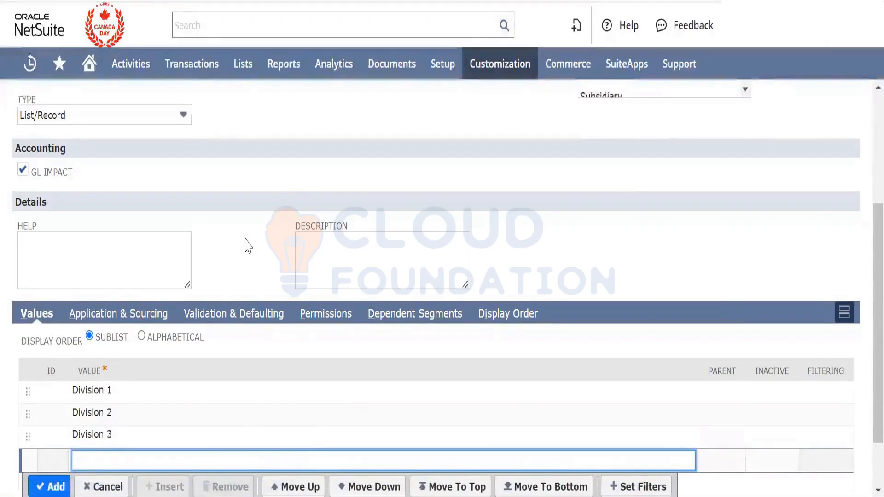
Copy the label "Divisions" into the segment's description and enable Show in List
scroll(249, 246, "up", 5)
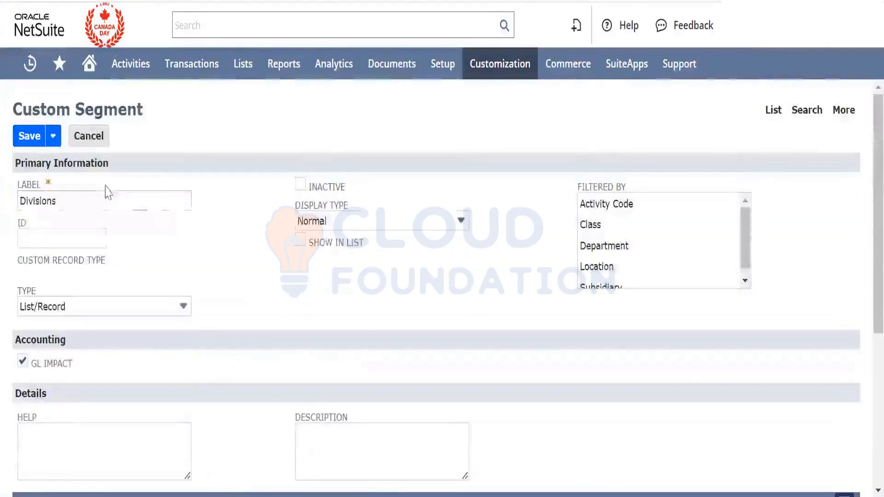
left_click(103, 197)
double_click(103, 197)
key("ctrl+c")
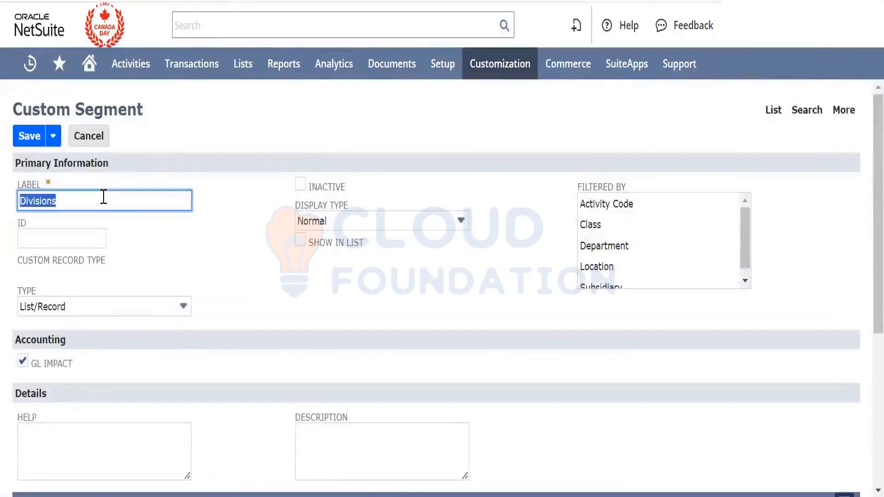
scroll(286, 293, "down", 1)
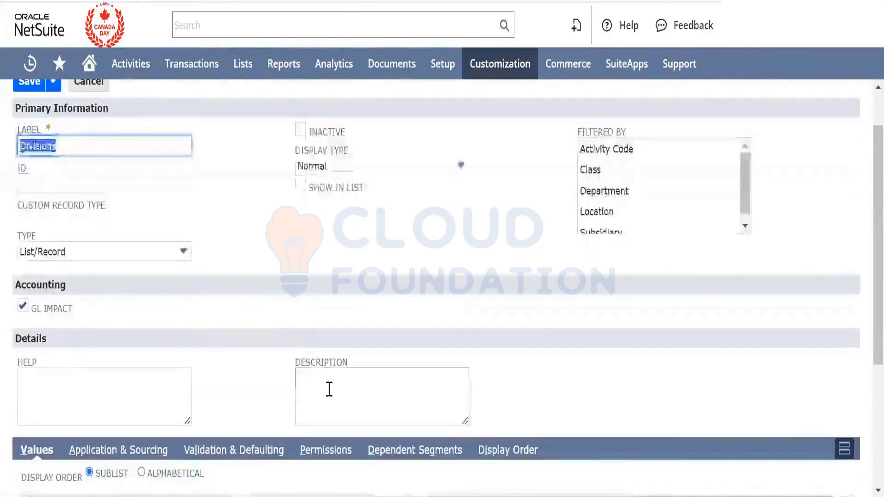
left_click(326, 383)
key("ctrl+v")
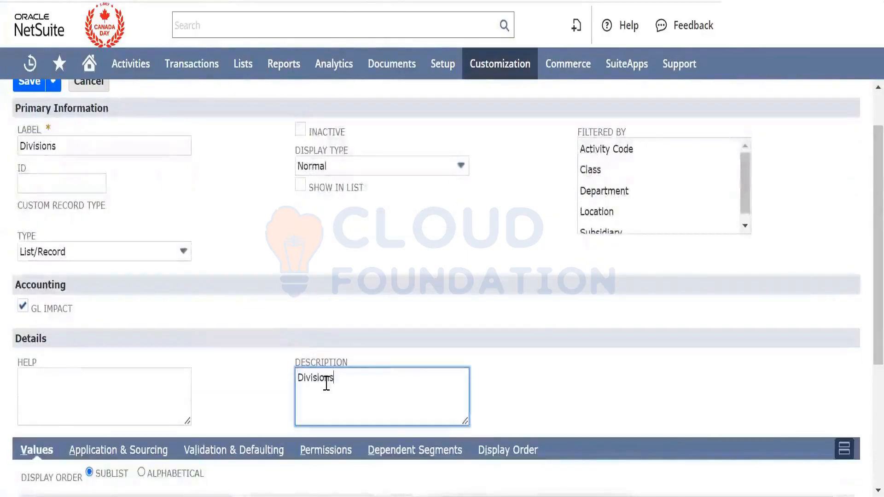
left_click(302, 188)
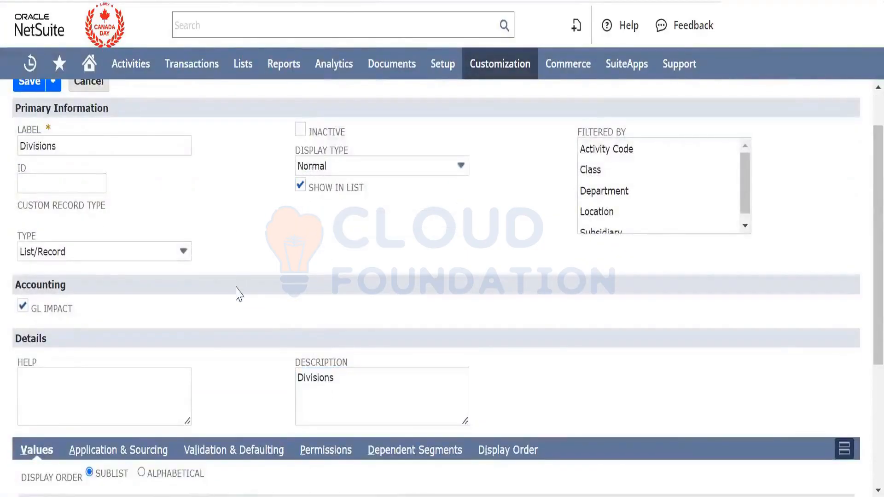
Set the custom segment's ID to _division
scroll(238, 293, "up", 1)
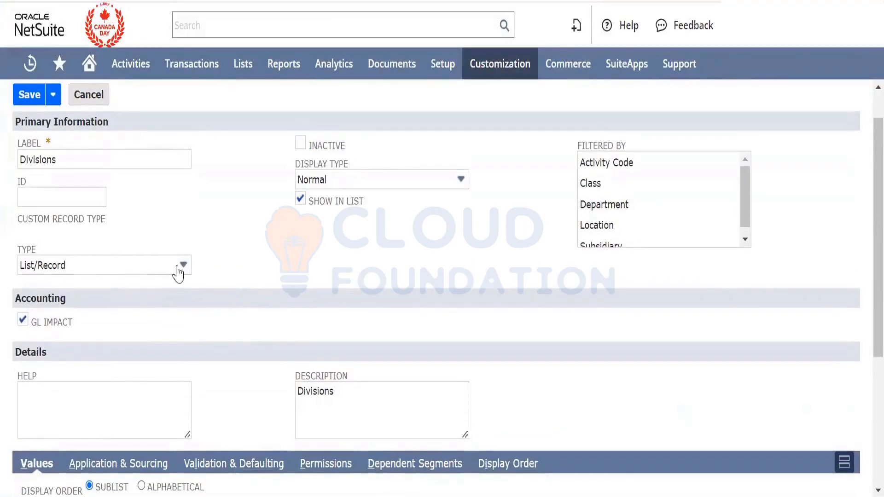
left_click(98, 203)
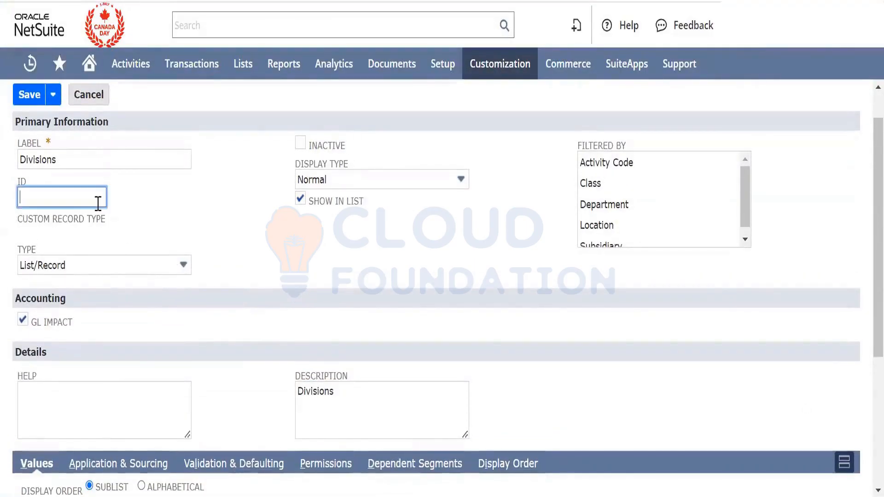
type("_divis")
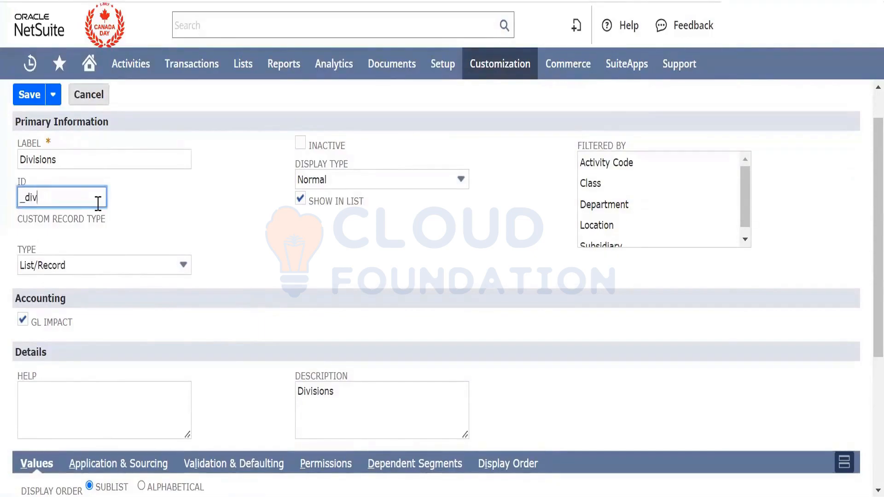
type("ion")
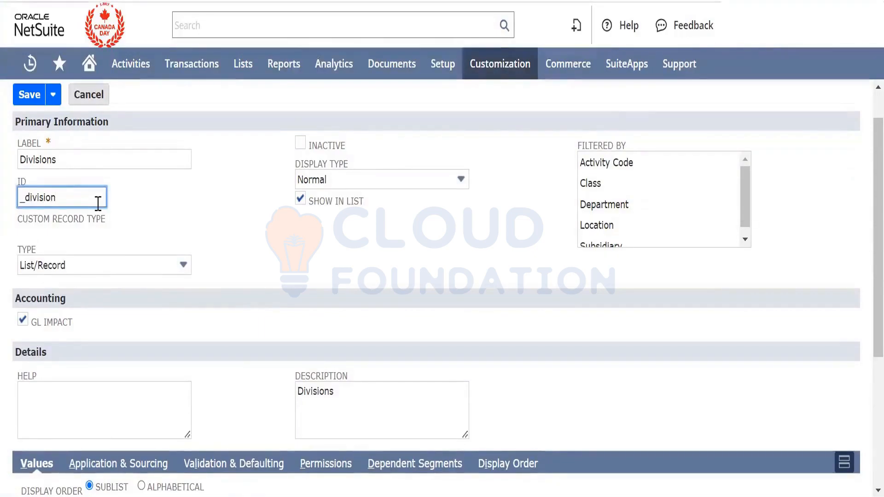
left_click(338, 323)
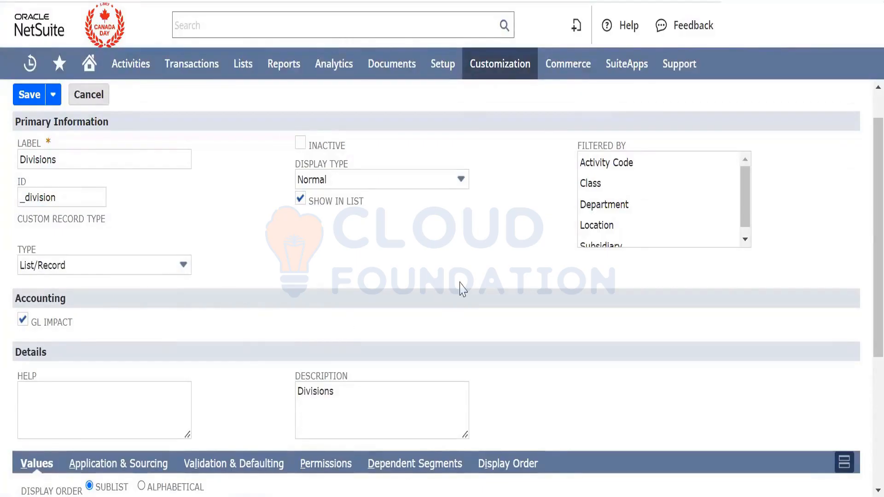
Look over the Filtered By options and save the Divisions segment, agreeing to proceed before it is applied to a transaction
left_click(748, 186)
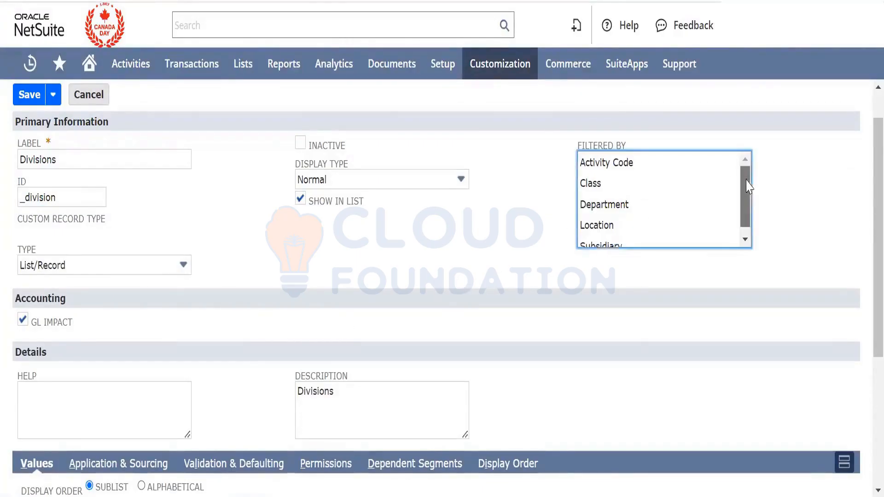
mouse_move(748, 187)
left_mouse_down()
mouse_move(750, 201)
mouse_move(747, 182)
left_mouse_up()
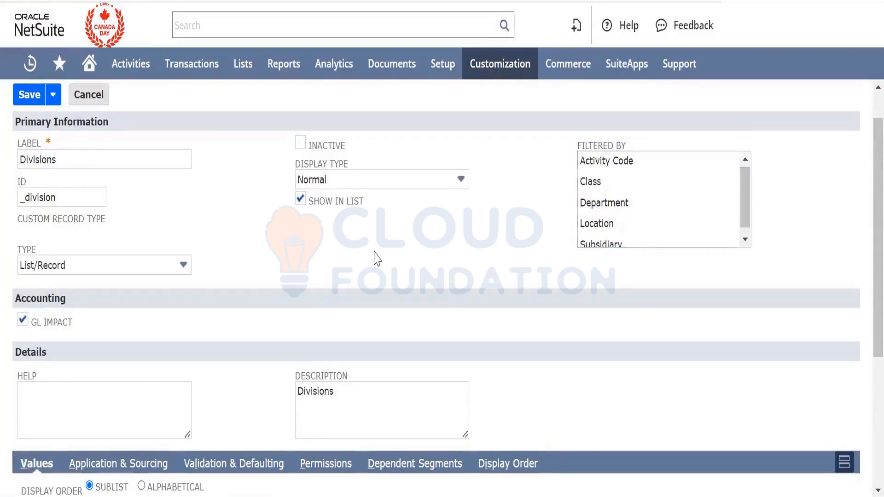
left_click(21, 94)
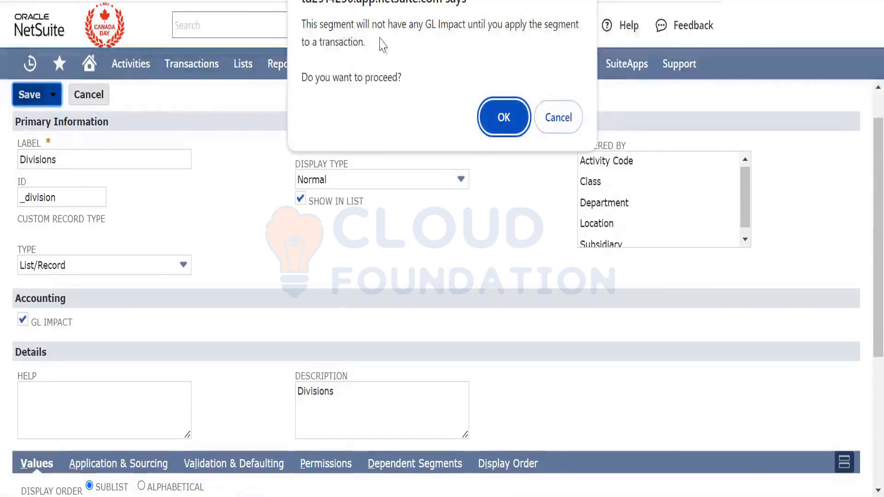
left_click(504, 119)
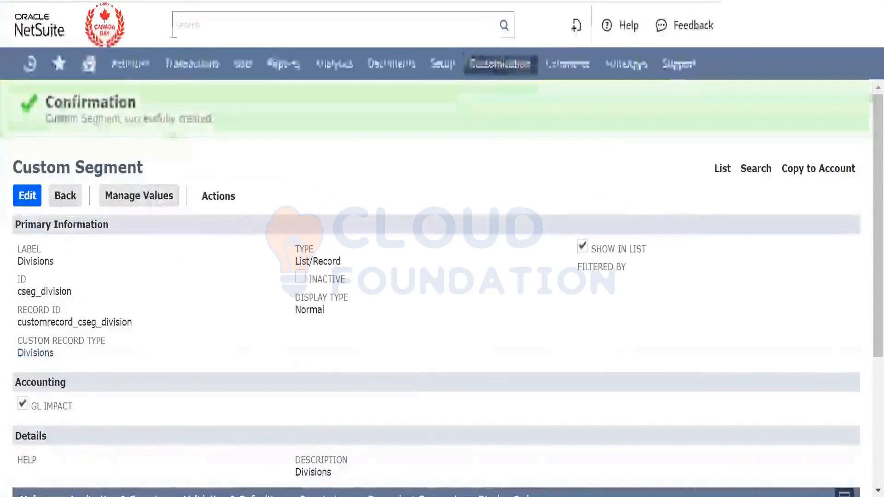
Look for the new Divisions segment among the classifications in the company setup options
mouse_move(503, 76)
mouse_move(443, 65)
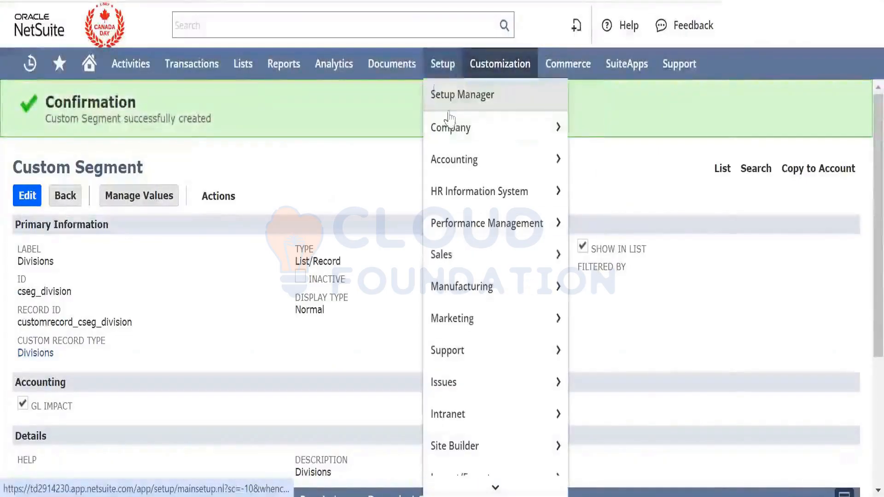
mouse_move(455, 126)
scroll(623, 189, "down", 9)
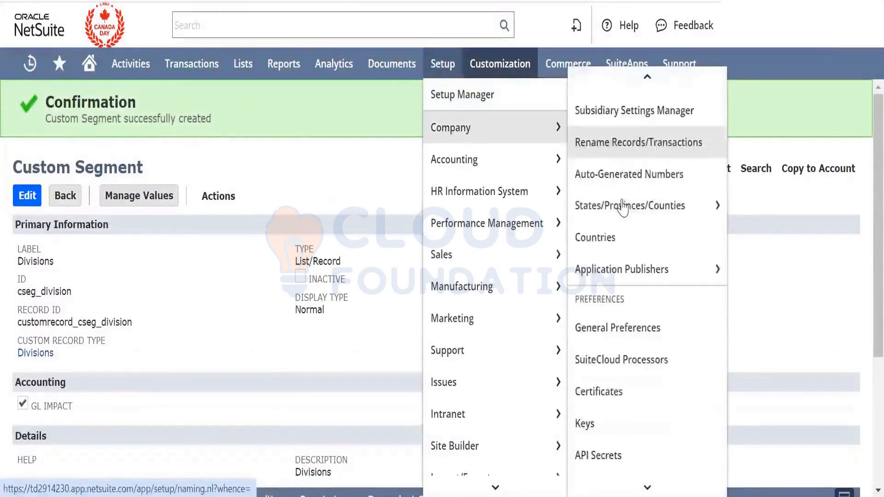
scroll(622, 207, "down", 5)
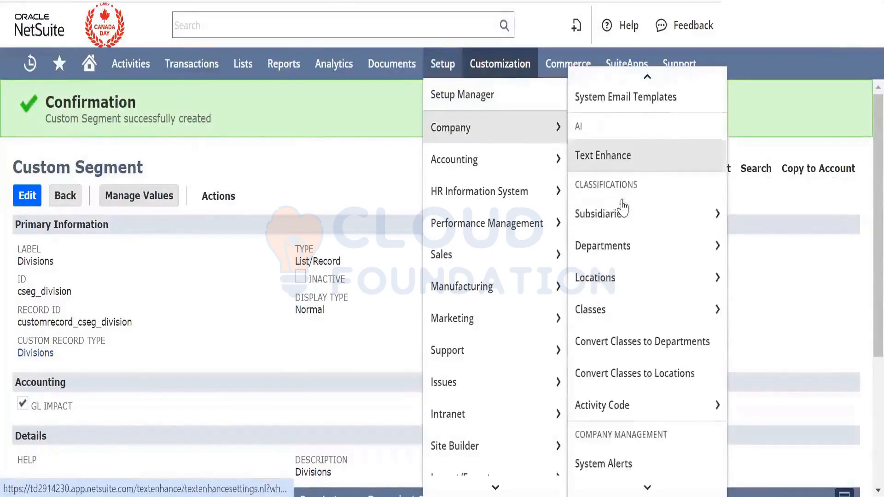
mouse_move(623, 208)
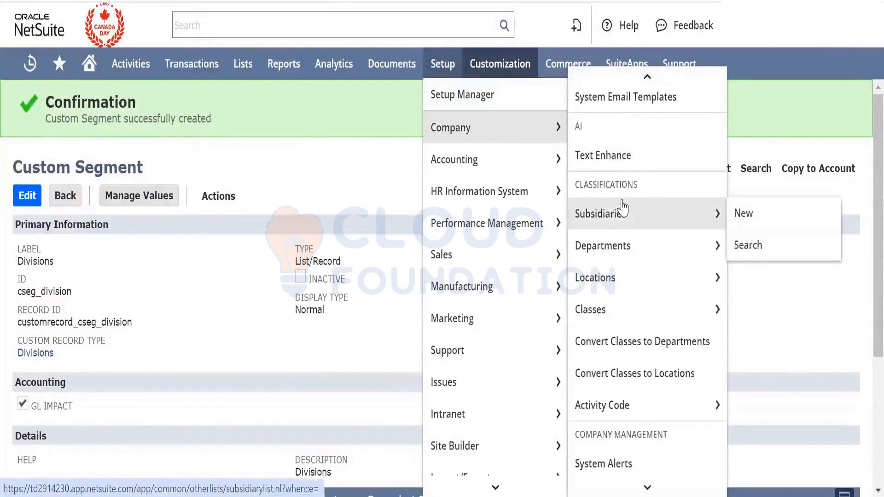
scroll(623, 208, "down", 2)
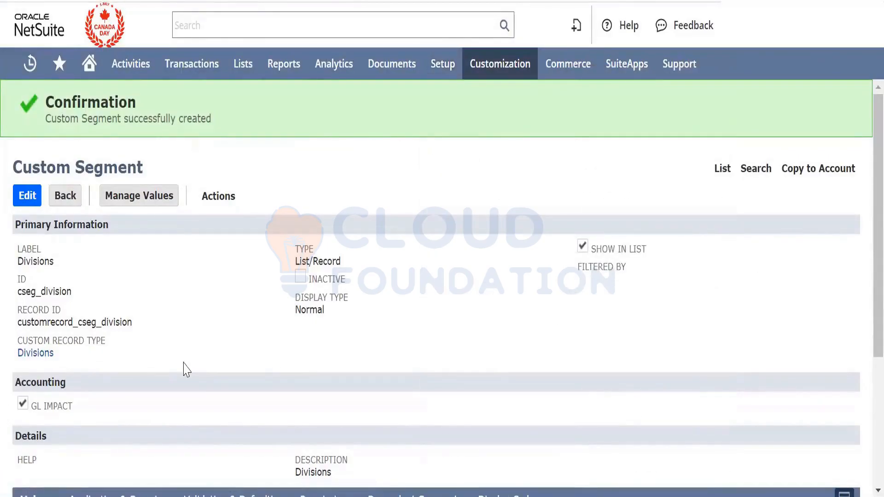
Review the Divisions segment's Application & Sourcing settings for transactions and open the segment for editing
scroll(285, 378, "down", 1)
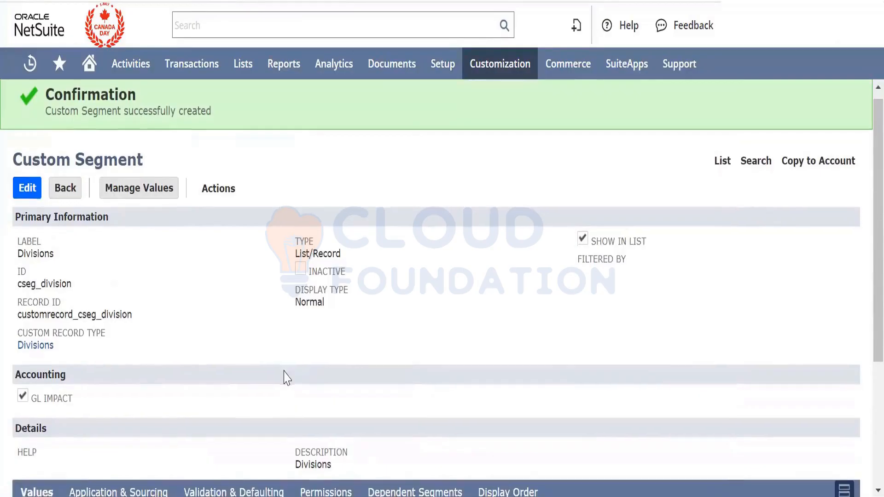
scroll(285, 378, "down", 4)
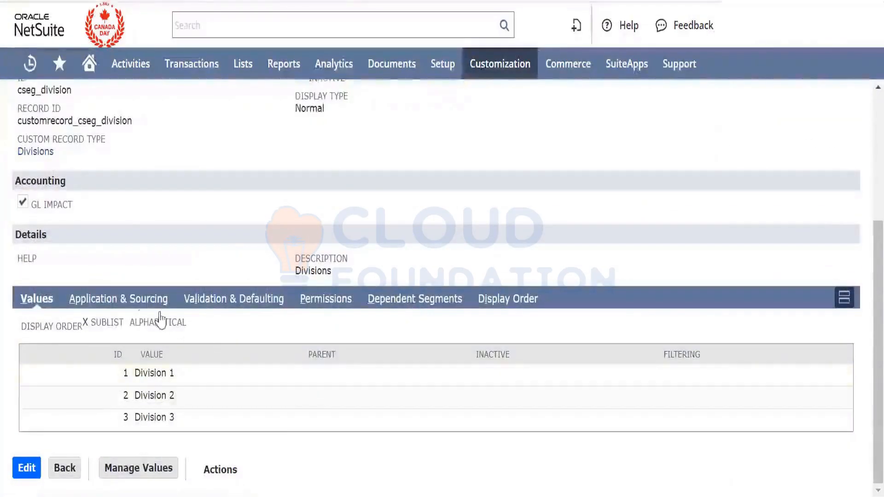
left_click(142, 301)
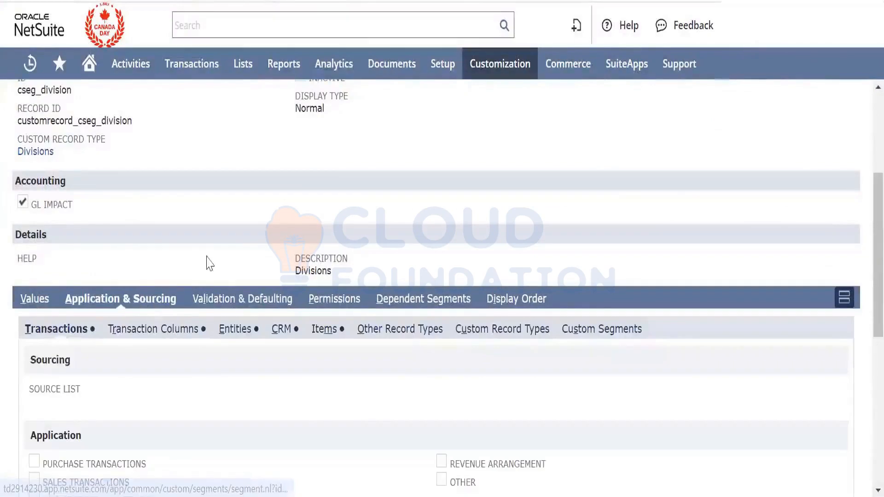
scroll(208, 260, "down", 3)
scroll(207, 262, "down", 2)
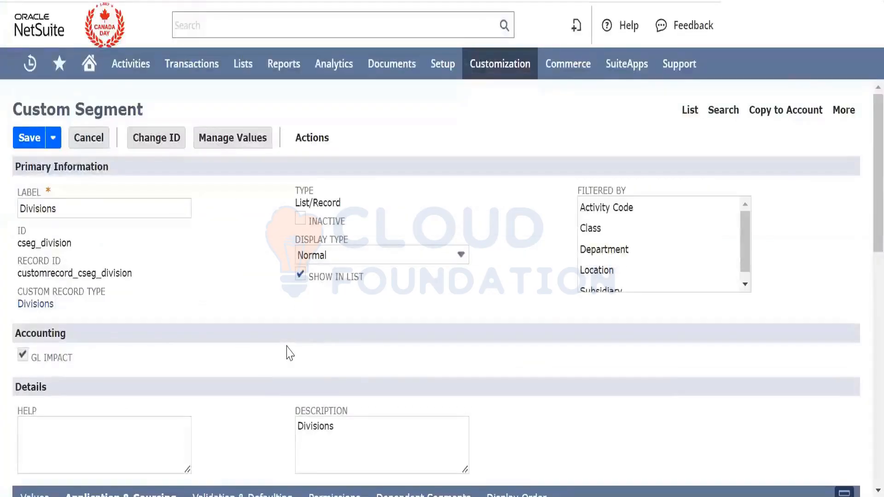
scroll(289, 354, "down", 7)
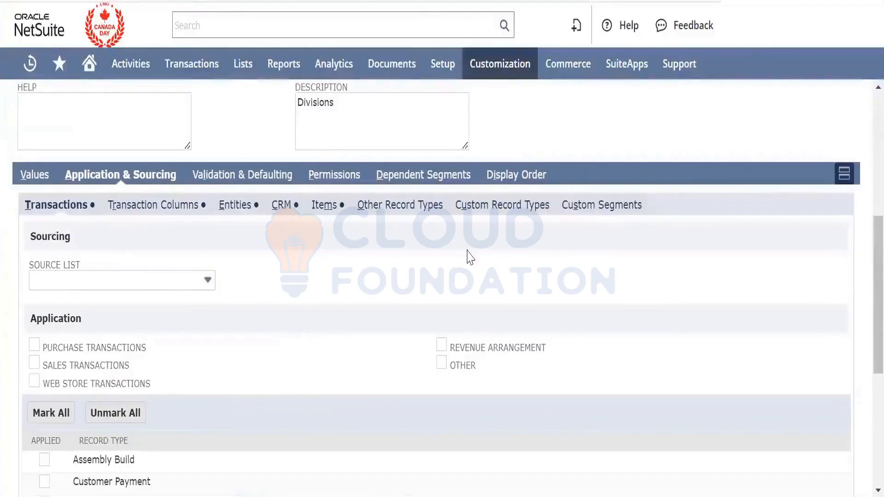
Apply the Divisions segment to purchase transactions, sales transactions and revenue arrangements, agreeing to also apply it to Revenue Element
left_click(35, 345)
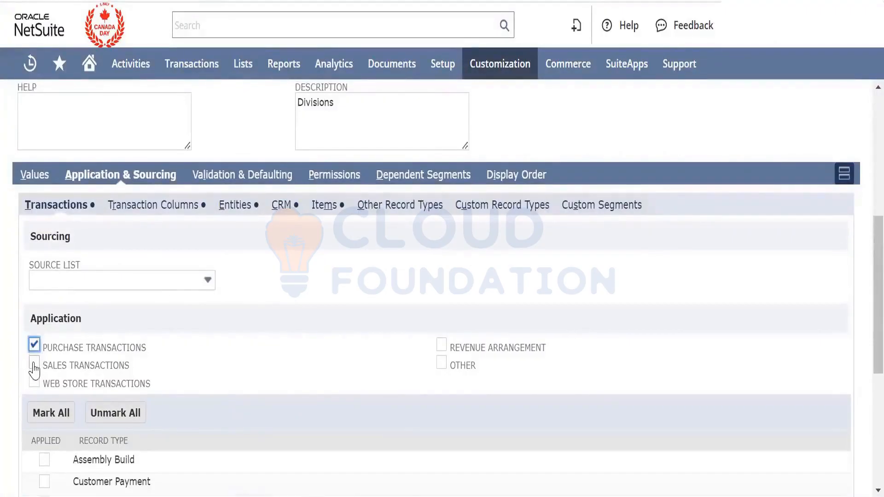
left_click(34, 363)
left_click(443, 346)
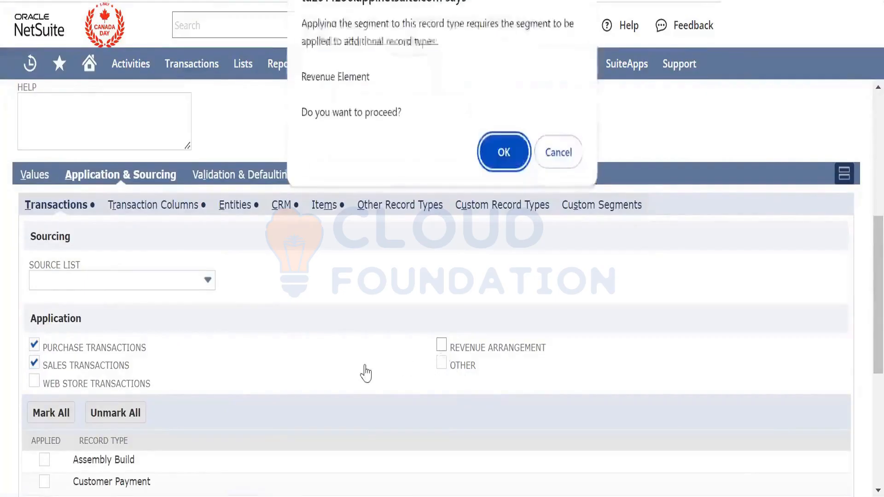
left_click(510, 160)
Mark all the listed transaction record types, from Assembly Build through Vendor Payment, as applied for the Divisions segment
scroll(352, 324, "down", 1)
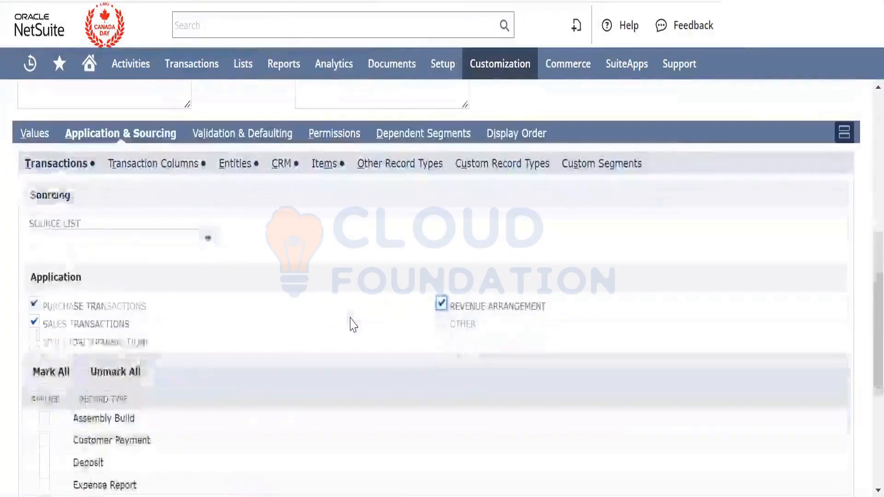
scroll(352, 324, "down", 4)
left_click(44, 313)
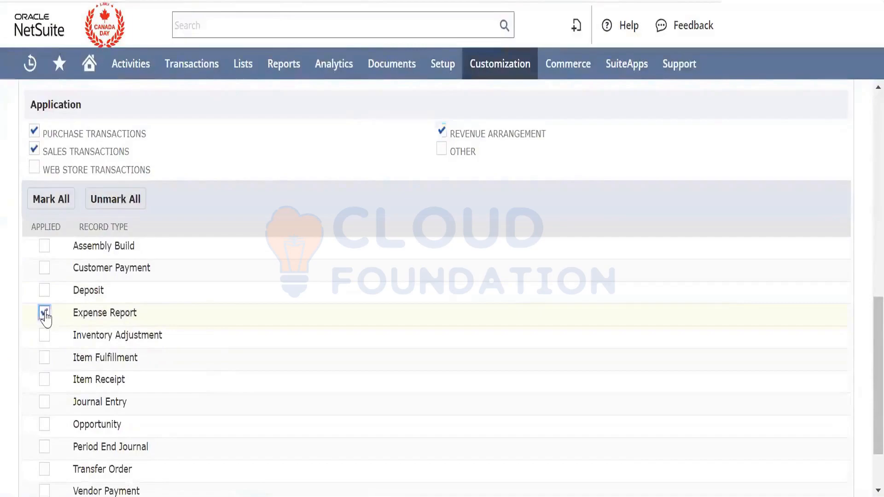
left_click(45, 358)
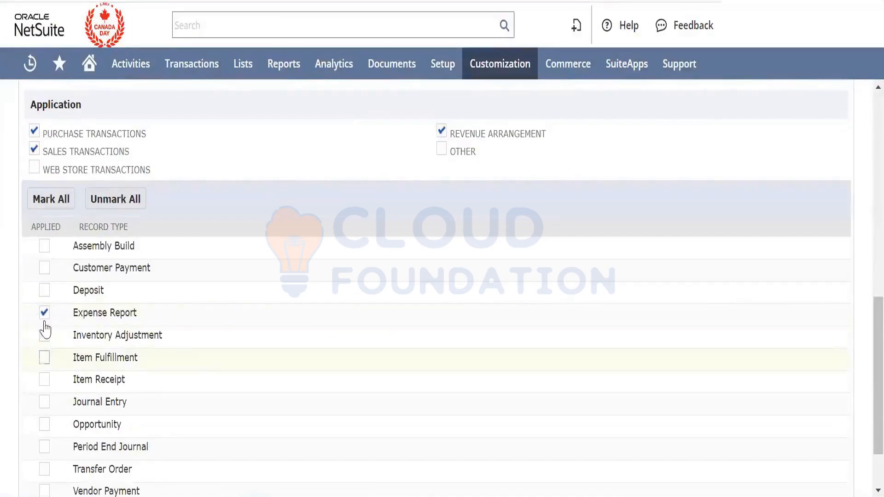
left_click(44, 268)
left_click(44, 246)
left_click(48, 205)
scroll(330, 398, "down", 1)
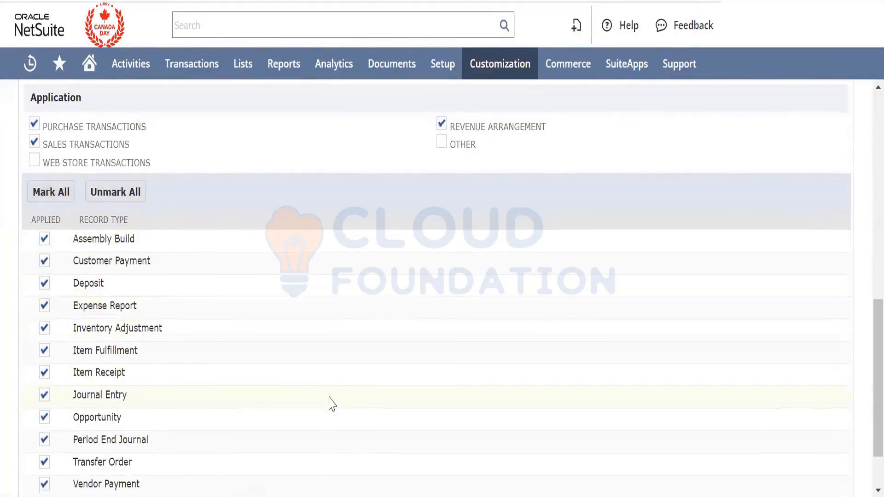
Open the Divisions segment's application and sourcing settings for transaction columns
scroll(332, 403, "up", 3)
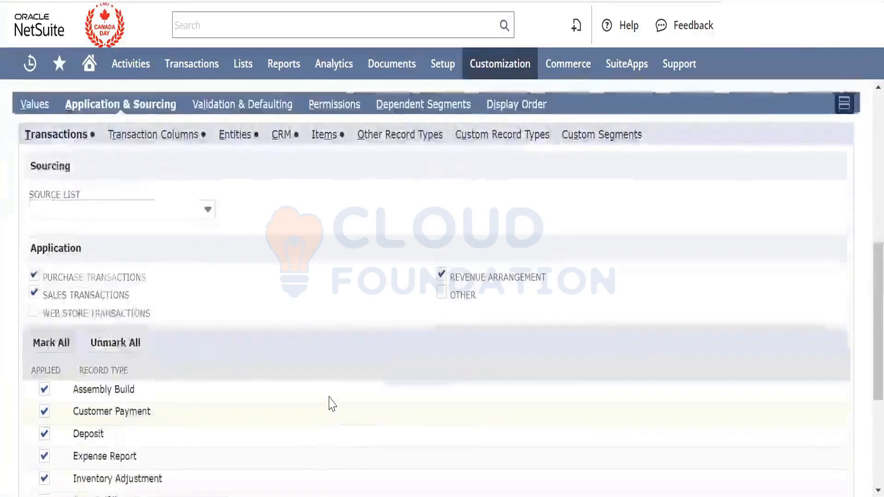
scroll(329, 403, "up", 3)
left_click(168, 280)
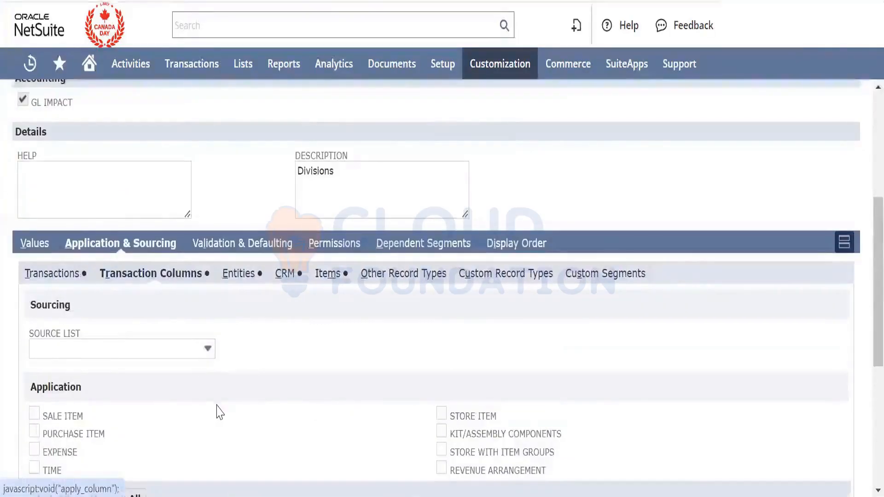
Apply the Divisions segment to the Journal Entry, Opportunity, Item Fulfillment and Expense Report transaction columns
scroll(216, 396, "down", 2)
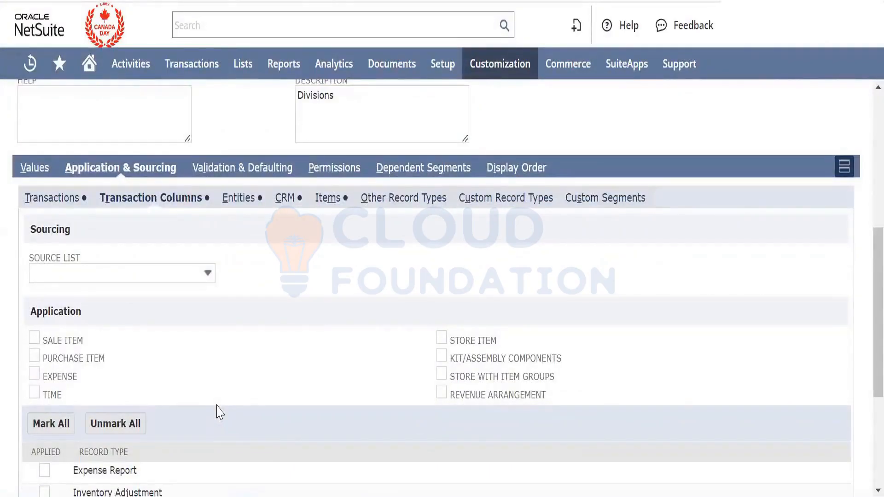
scroll(219, 412, "down", 5)
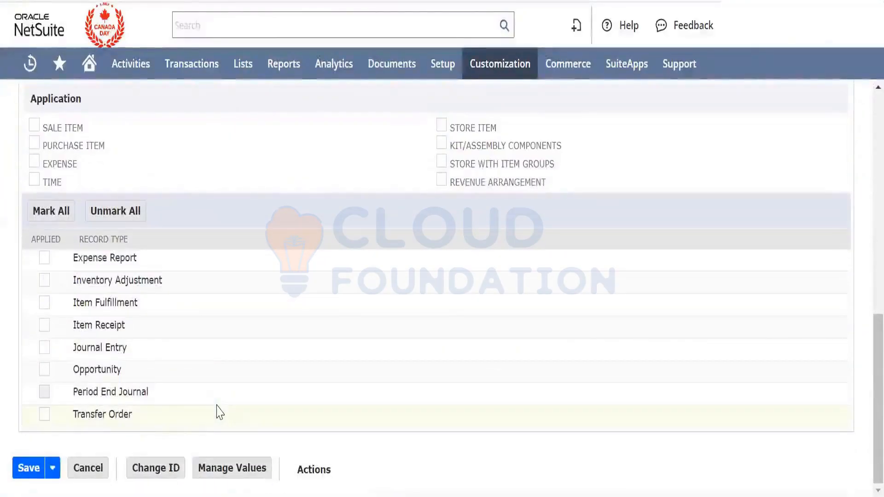
left_click(44, 347)
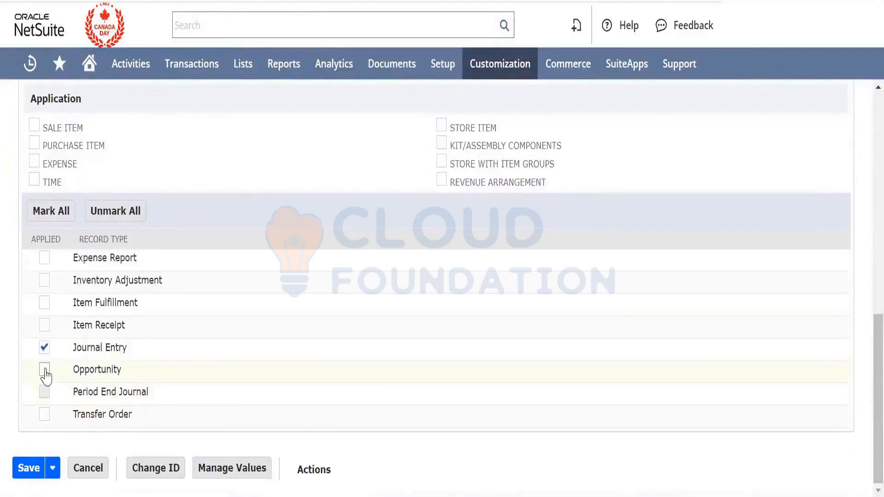
left_click(44, 370)
left_click(45, 303)
left_click(45, 258)
scroll(264, 292, "up", 6)
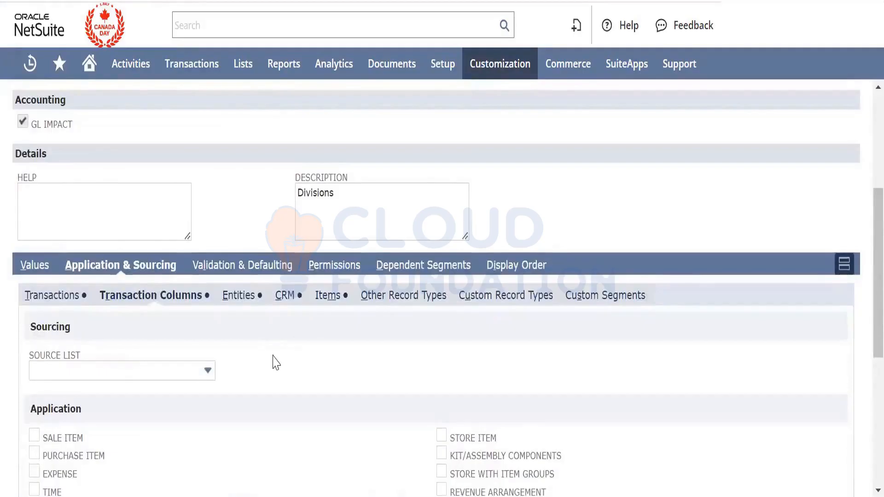
Review the Divisions segment's application to entities and custom segments, and save the segment
left_click(248, 299)
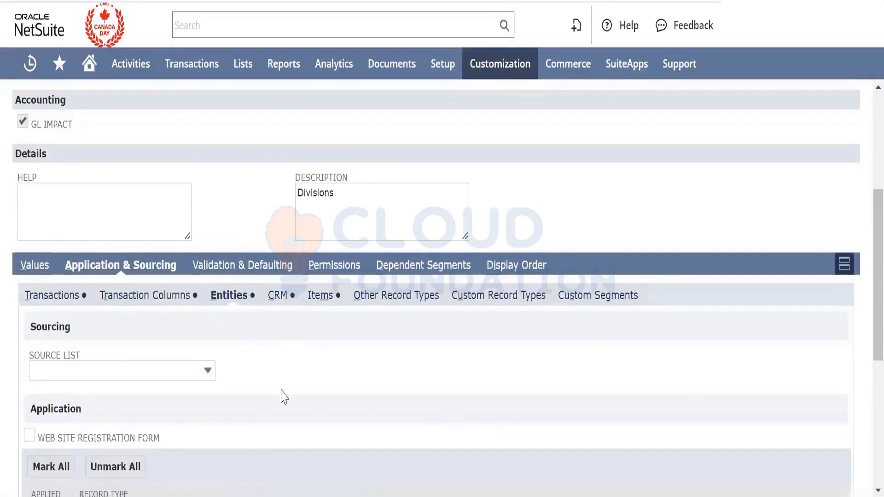
scroll(284, 397, "down", 4)
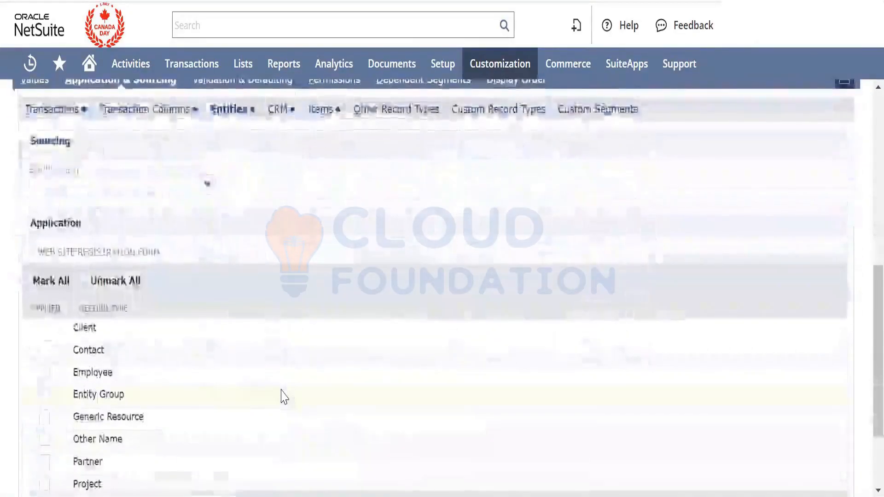
scroll(284, 397, "up", 7)
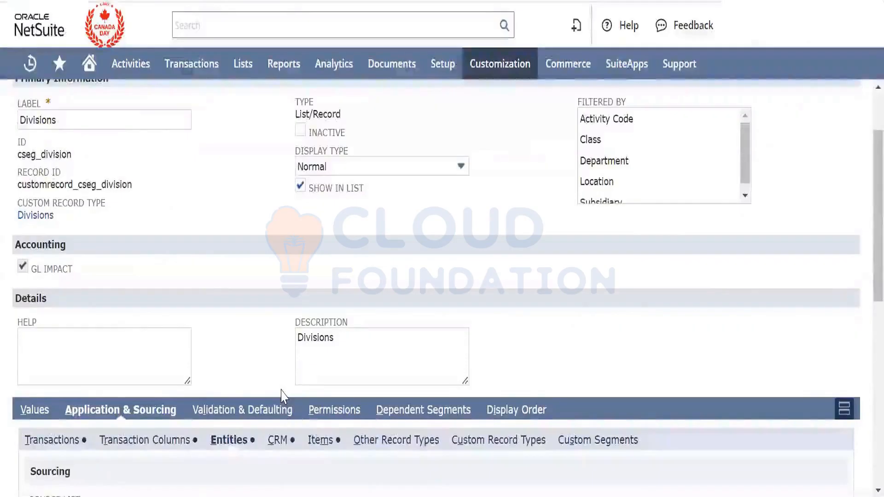
left_click(613, 443)
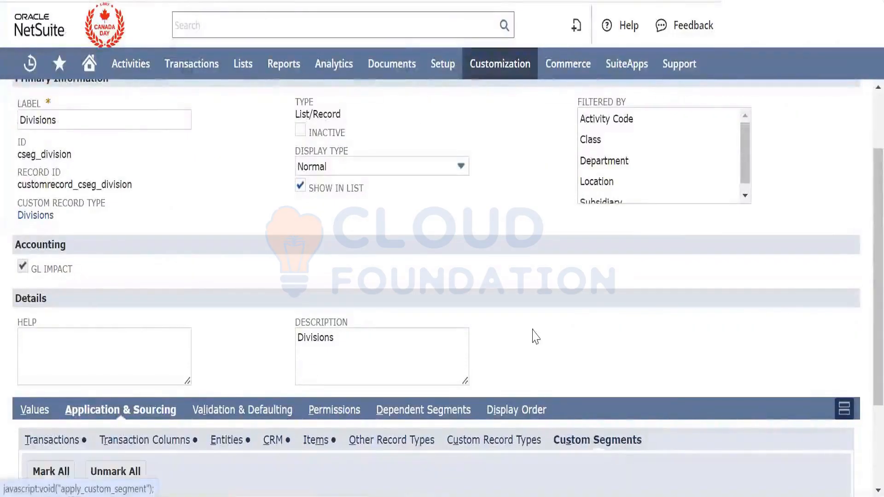
scroll(535, 336, "down", 2)
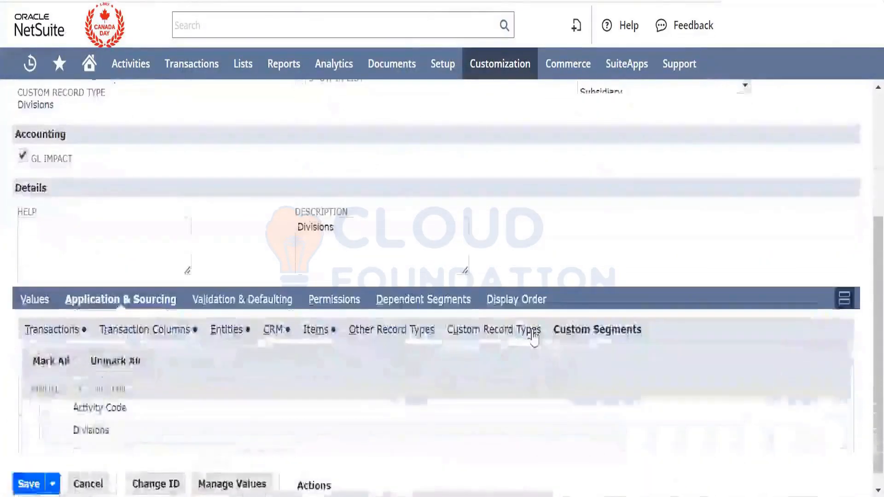
scroll(534, 338, "up", 3)
scroll(533, 339, "down", 4)
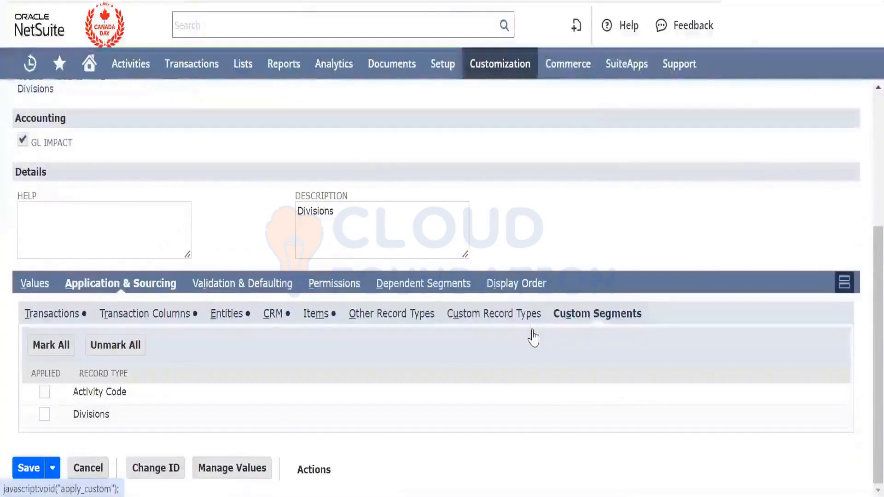
left_click(25, 472)
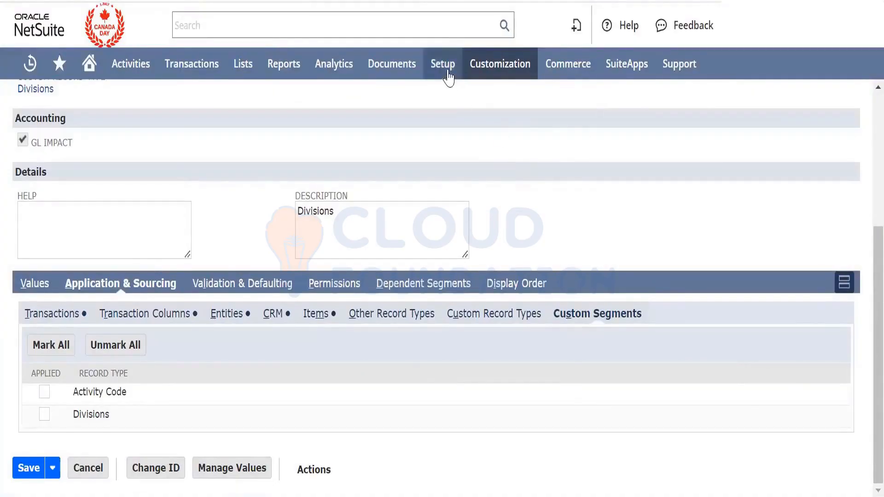
mouse_move(449, 69)
mouse_move(463, 138)
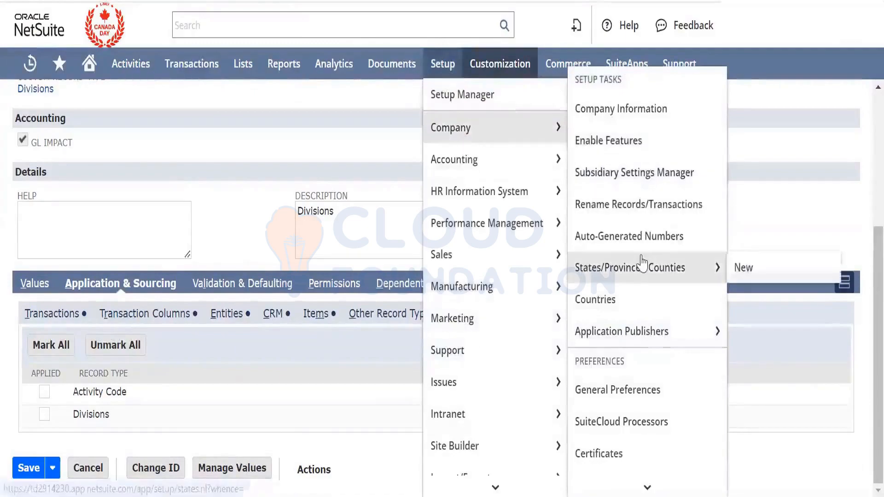
scroll(643, 264, "down", 15)
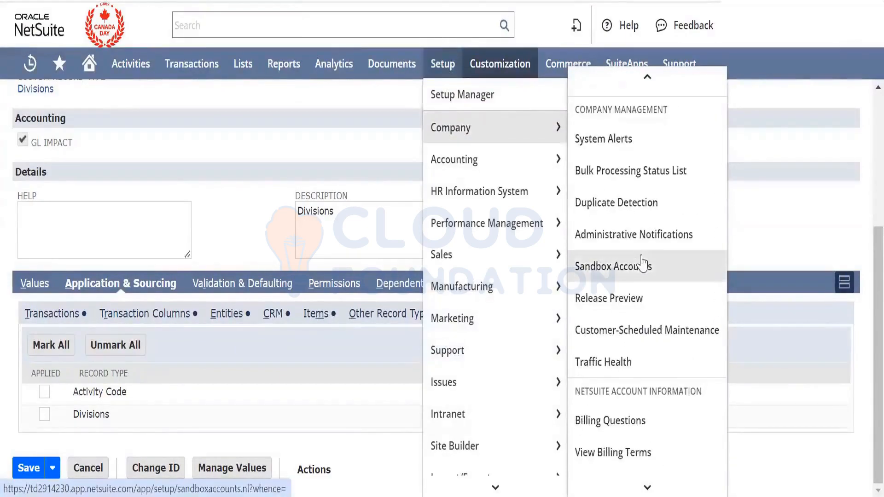
scroll(643, 265, "up", 6)
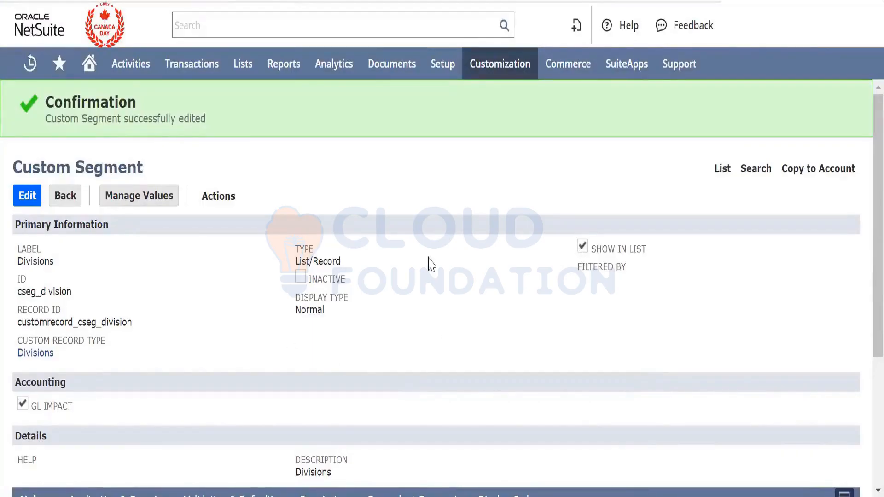
Open the list of Divisions values from the company setup classifications
mouse_move(447, 69)
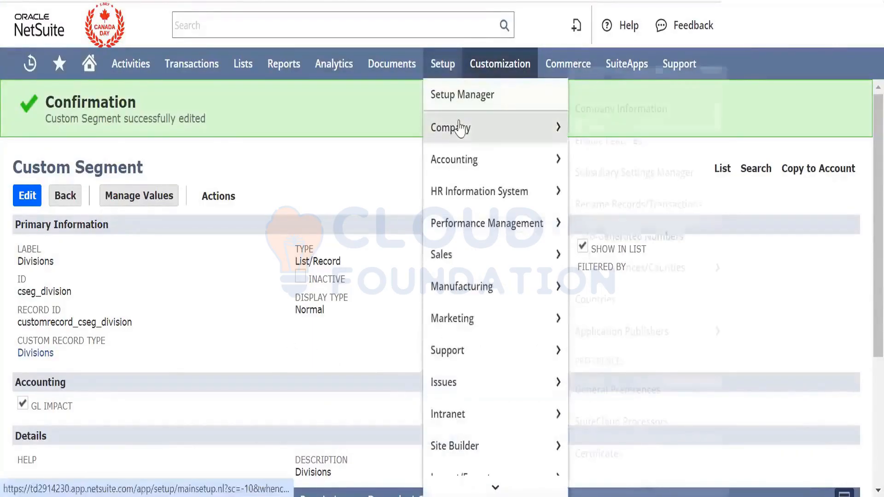
mouse_move(462, 127)
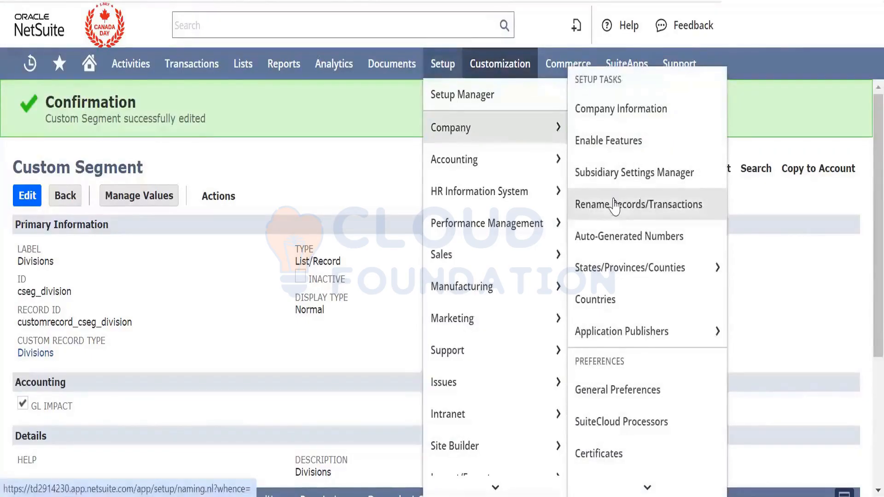
scroll(615, 205, "down", 5)
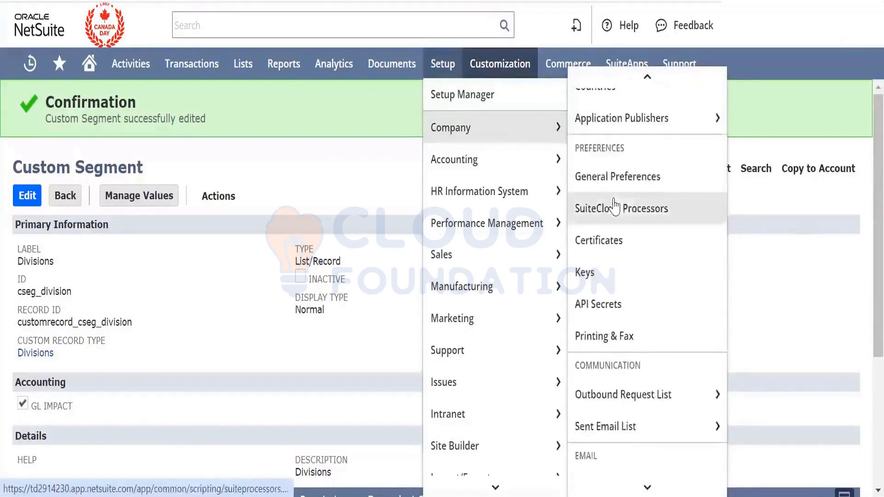
scroll(615, 205, "down", 3)
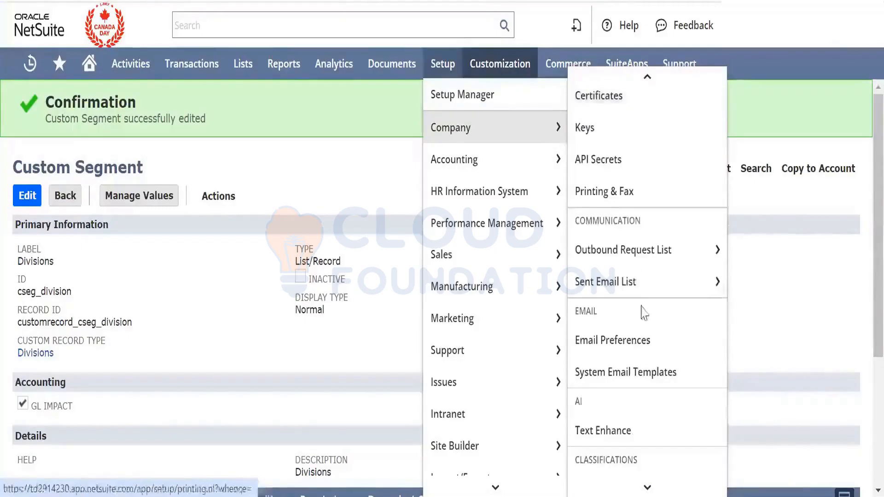
scroll(648, 359, "down", 10)
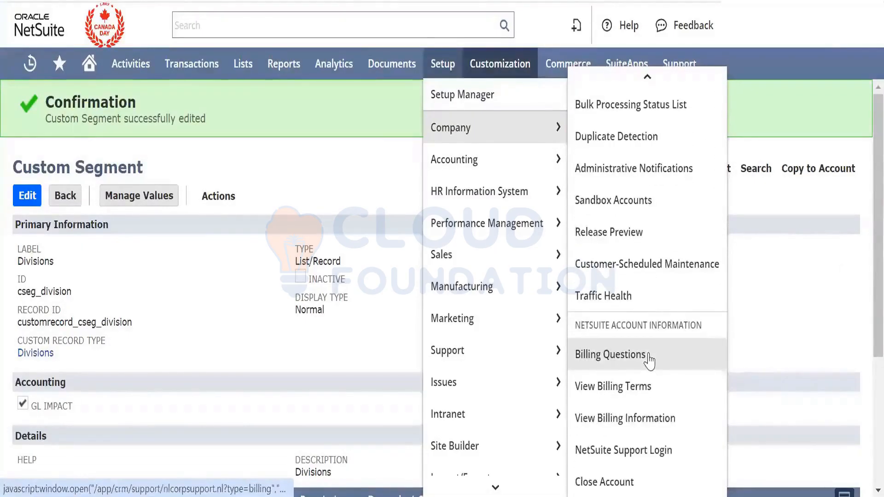
scroll(649, 362, "up", 5)
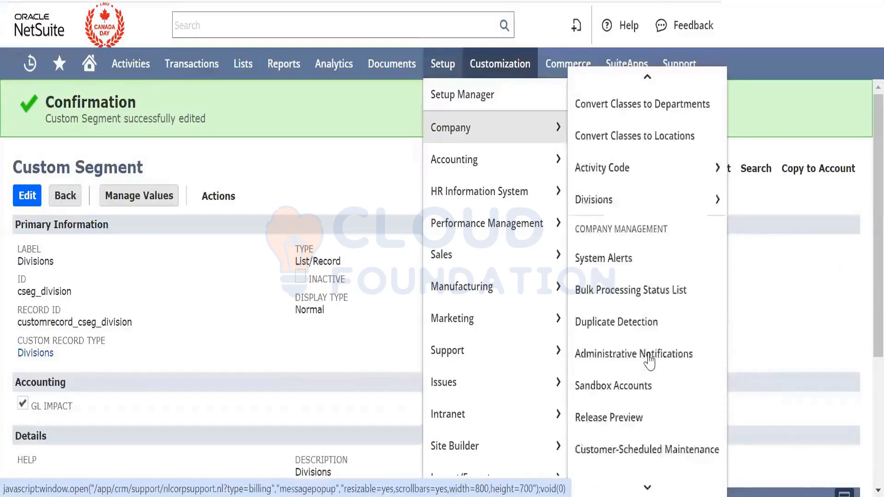
scroll(651, 274, "down", 4)
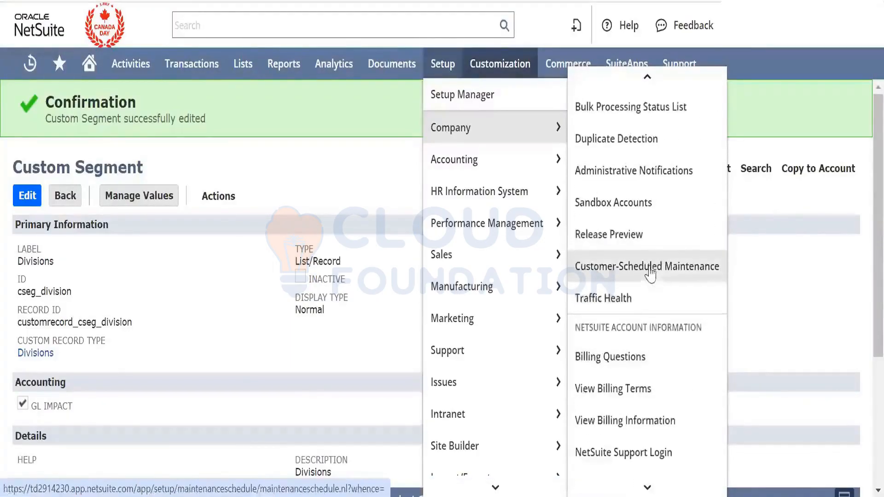
scroll(651, 274, "up", 3)
scroll(650, 275, "up", 3)
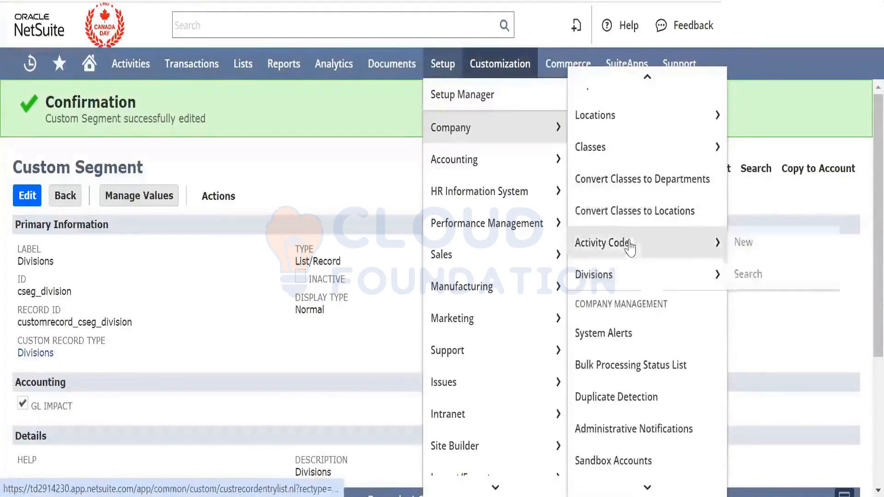
mouse_move(635, 275)
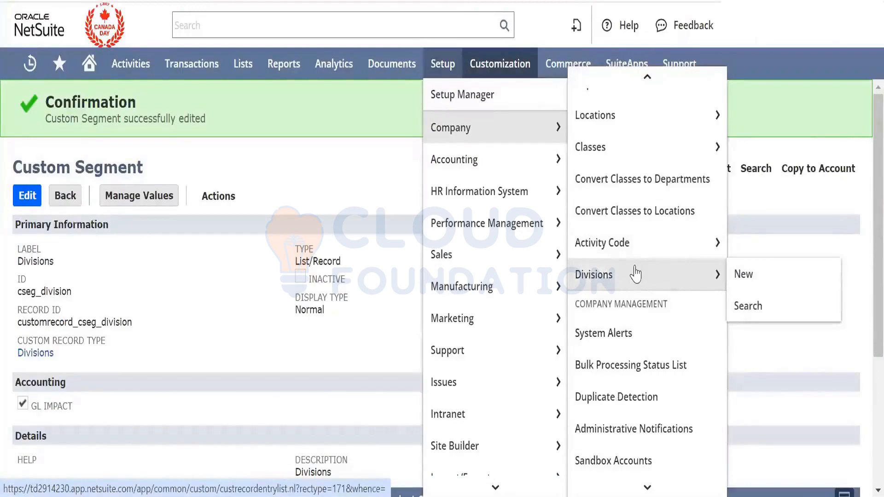
left_click(636, 274)
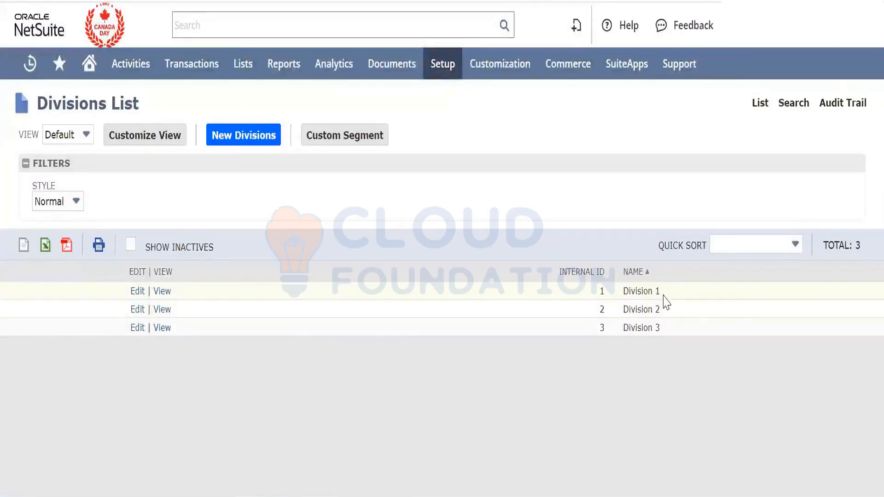
Open a new purchase order form in a separate browser tab
mouse_move(200, 75)
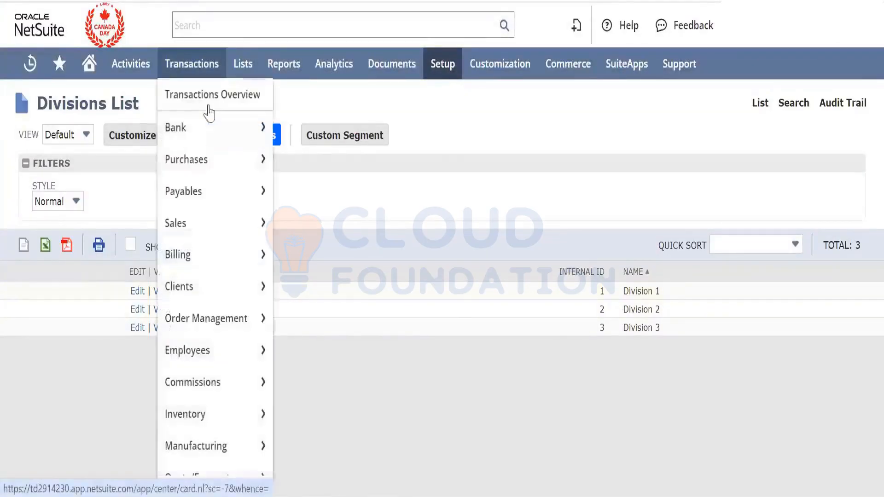
mouse_move(226, 168)
right_click(358, 178)
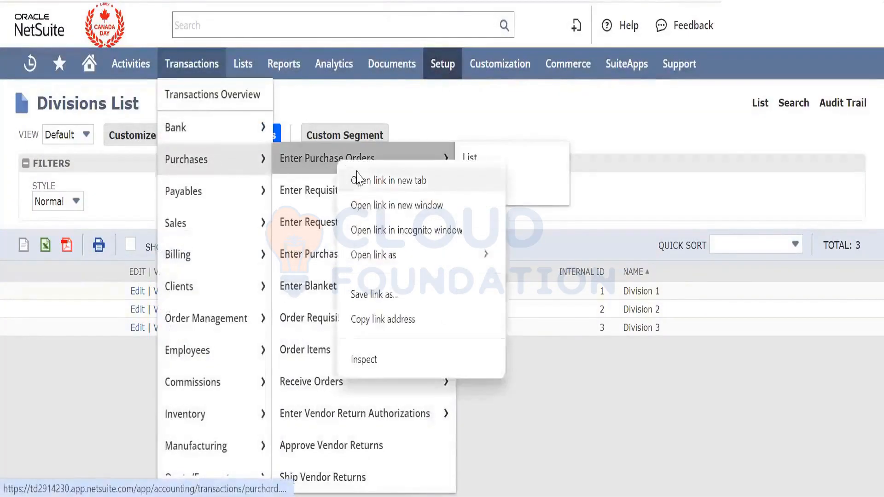
key("Escape")
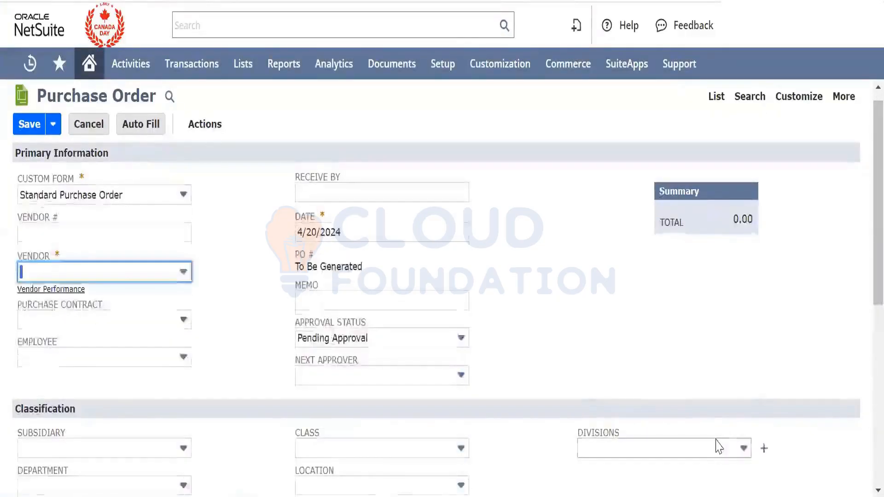
Examine the choices of the purchase order's Divisions field and look over the form's classification fields and expense lines
left_click(718, 446)
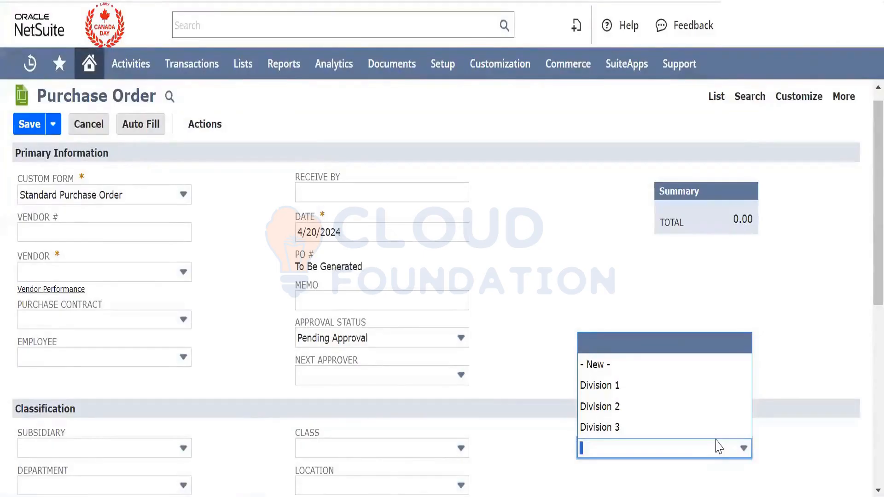
left_click(500, 323)
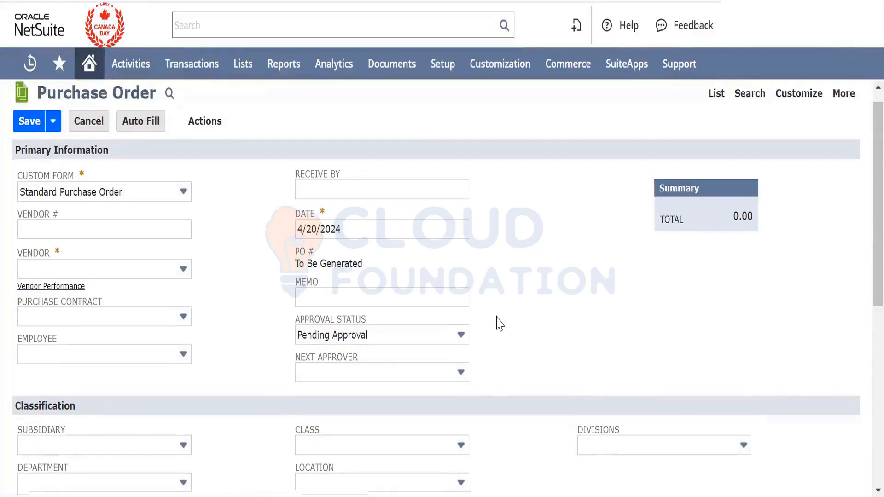
scroll(499, 323, "down", 8)
scroll(500, 323, "up", 4)
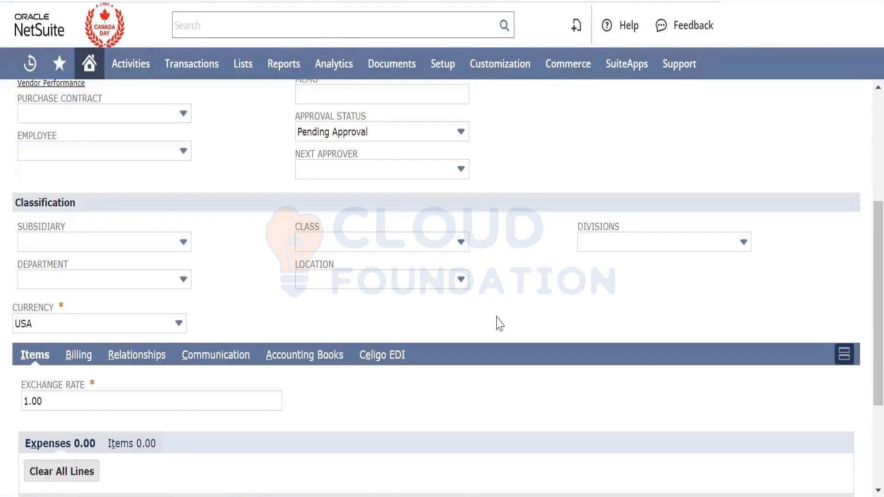
scroll(499, 322, "up", 3)
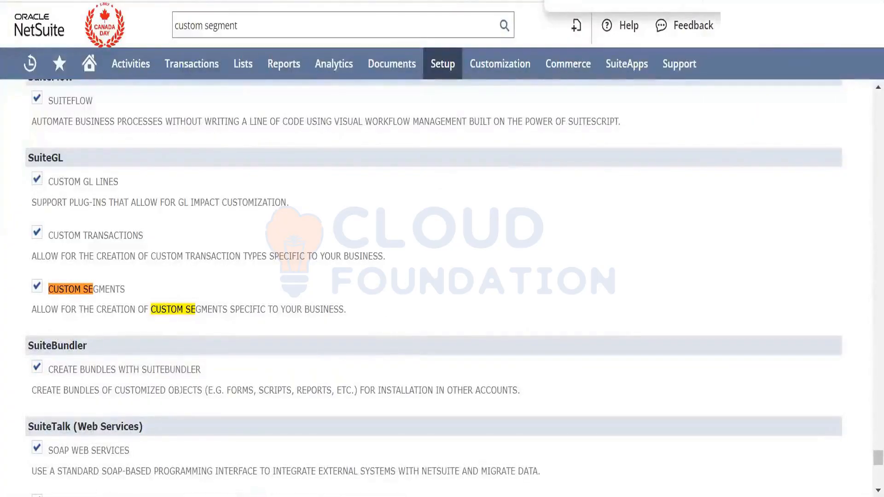
Dismiss the page search and switch Enable Features from the single-page layout to the tabbed layout
key("Escape")
scroll(586, 274, "down", 3)
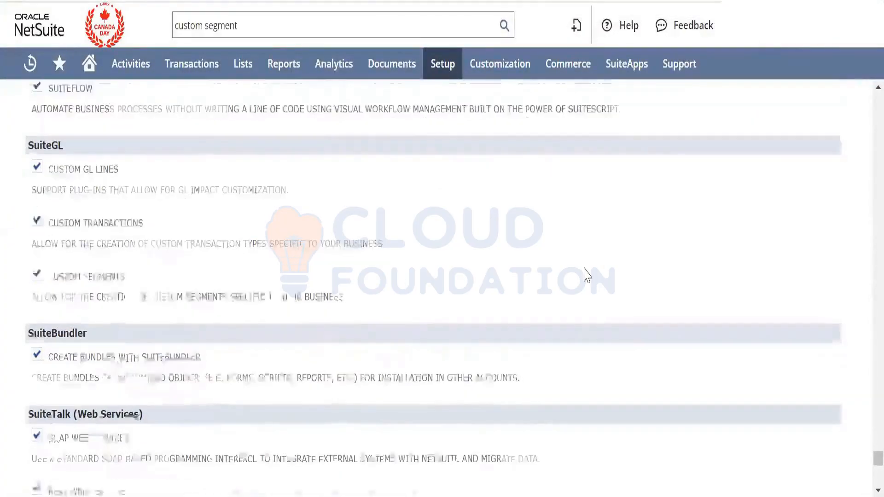
scroll(586, 274, "down", 3)
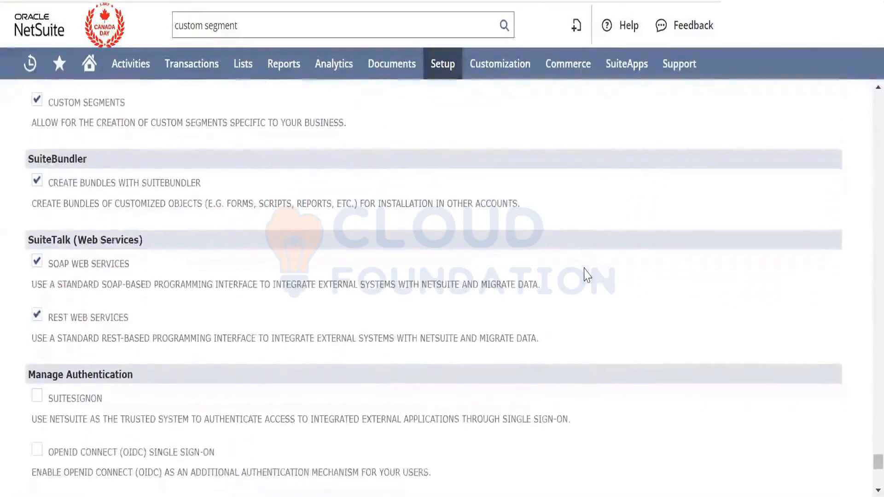
scroll(586, 274, "up", 8)
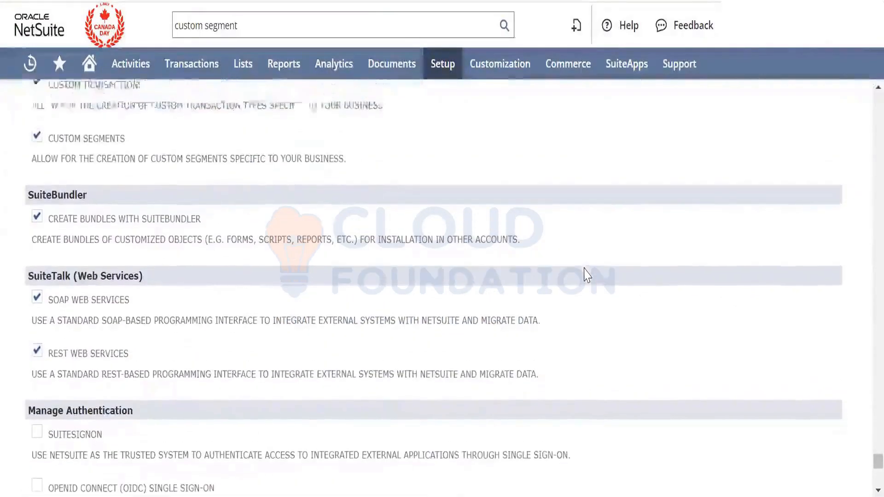
scroll(586, 274, "up", 10)
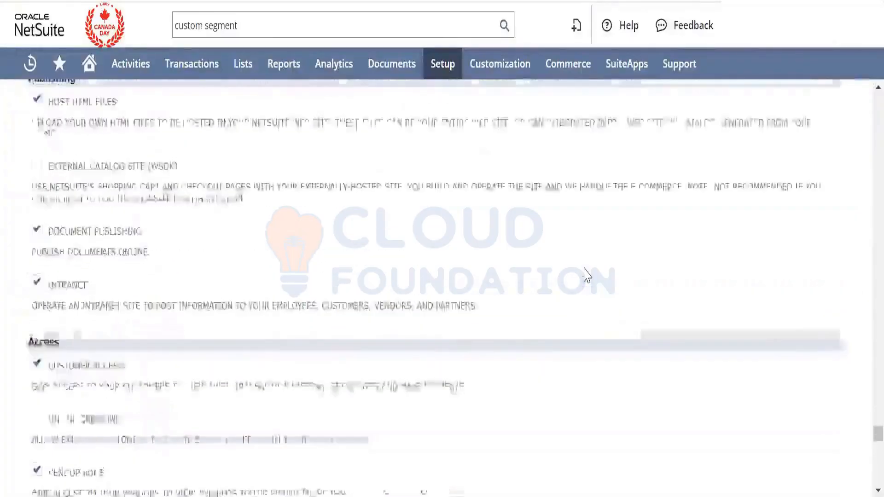
scroll(586, 275, "up", 10)
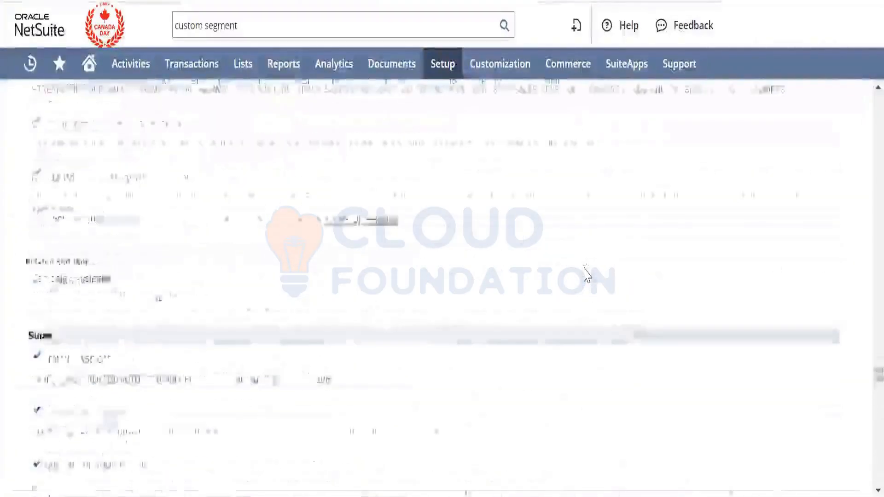
scroll(586, 275, "up", 10)
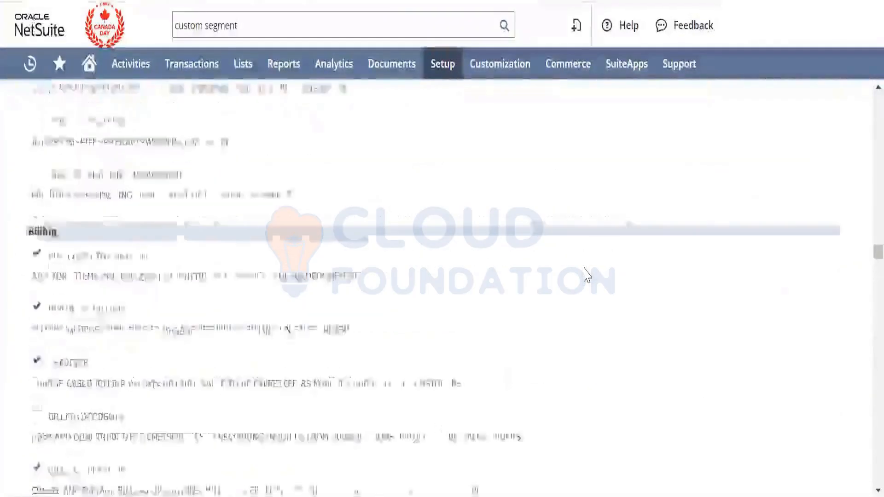
scroll(586, 274, "up", 5)
scroll(586, 274, "up", 10)
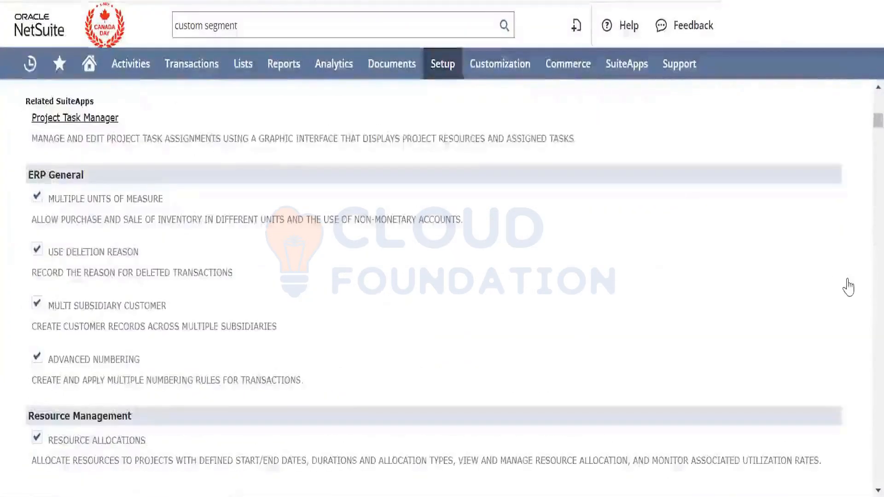
scroll(848, 288, "up", 10)
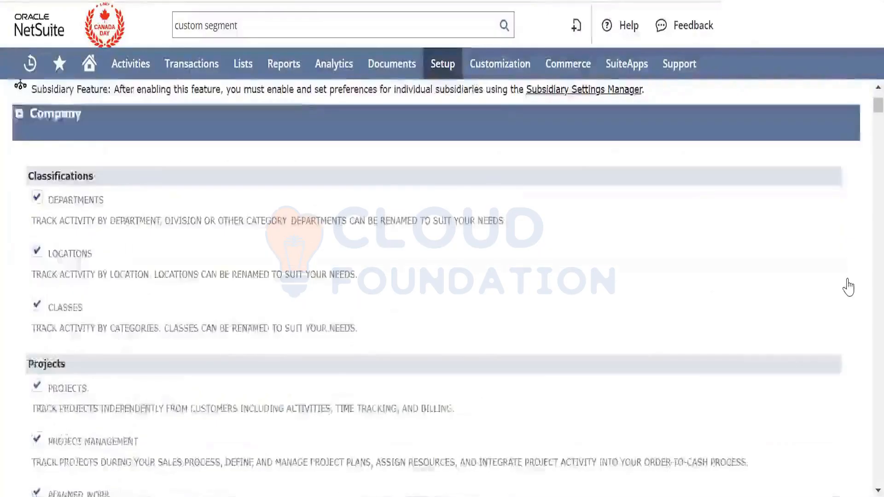
scroll(849, 288, "up", 4)
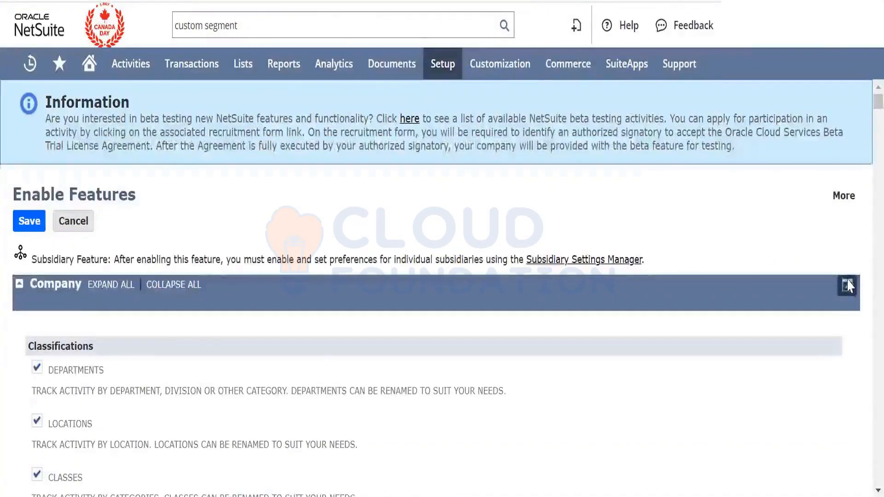
left_click(849, 286)
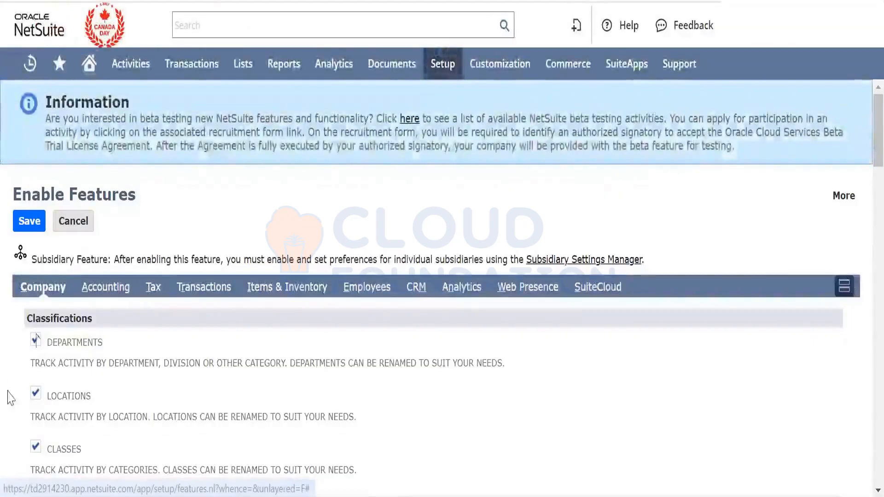
Open the Accounting features and find the Revenue Accounting section
left_click(116, 300)
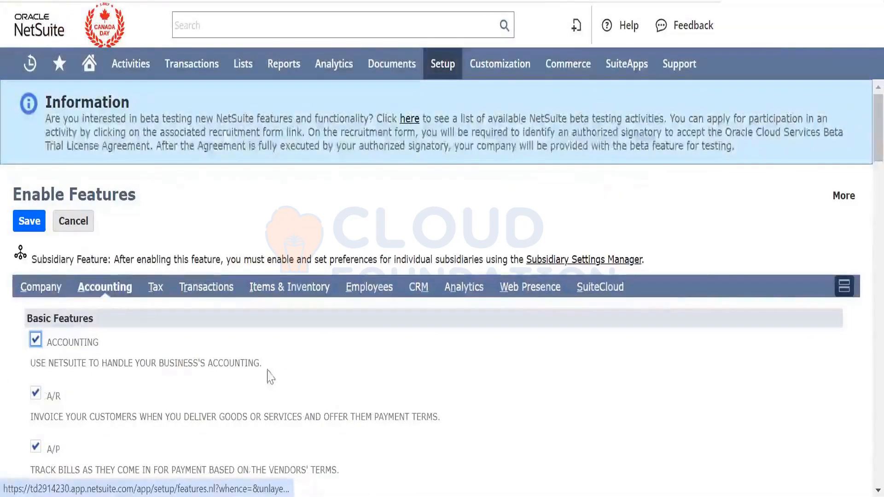
scroll(302, 393, "down", 2)
scroll(303, 393, "down", 15)
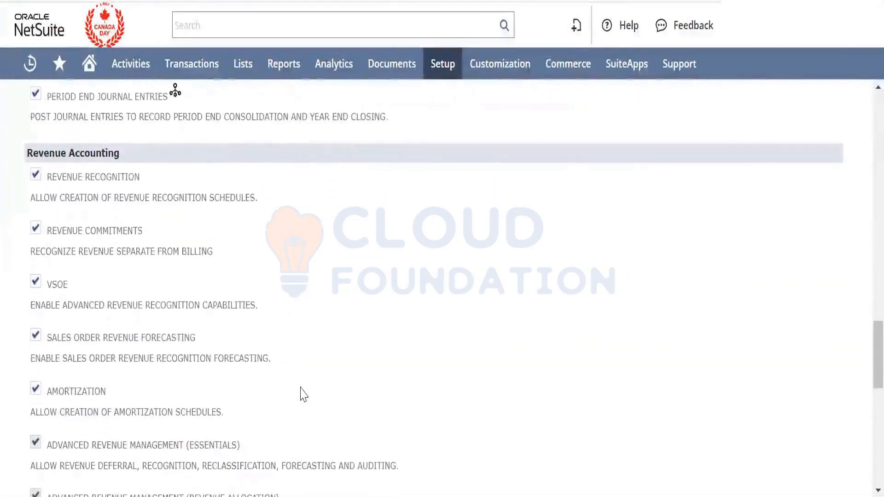
scroll(303, 394, "up", 3)
scroll(303, 393, "up", 6)
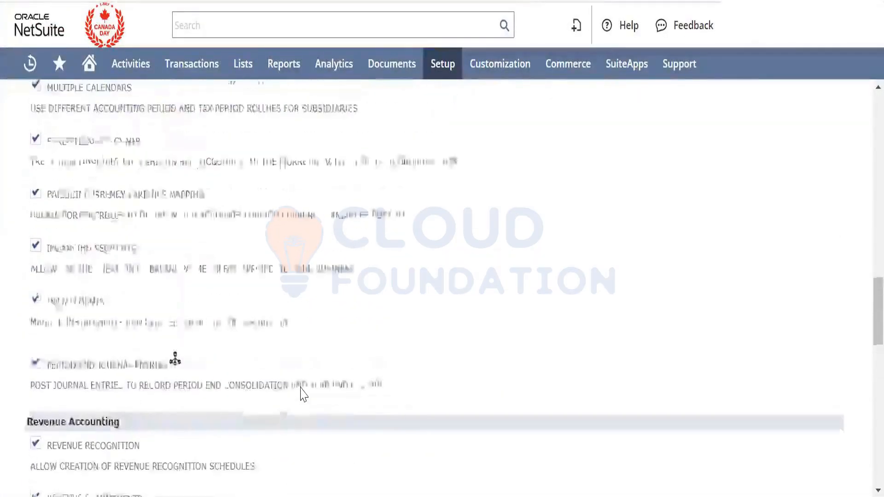
scroll(303, 394, "down", 10)
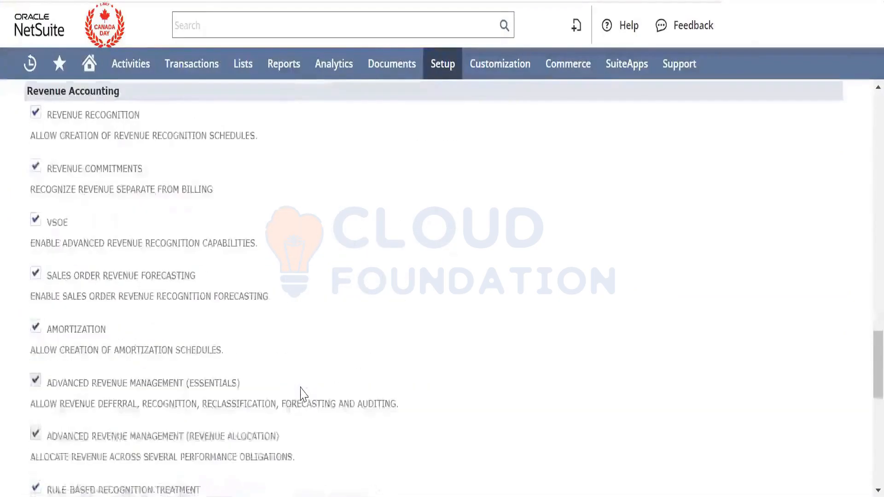
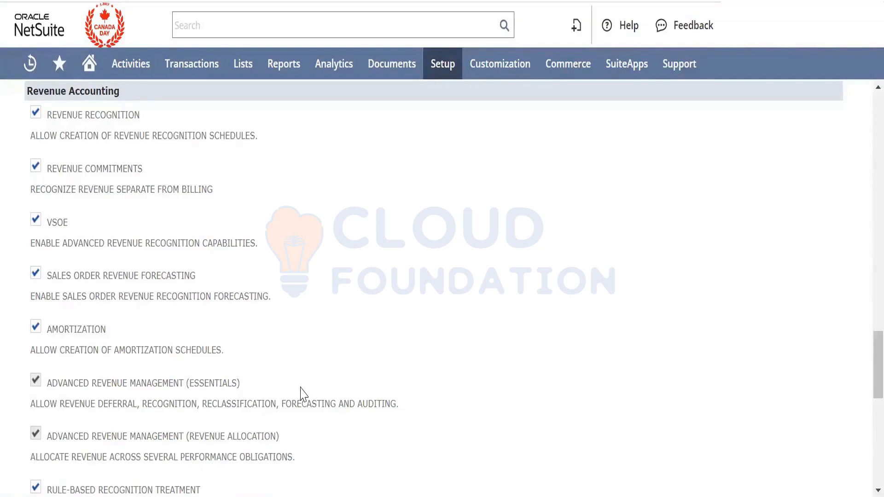
Examine the Revenue Accounting features, including Advanced Revenue Management, and the Multi-Book Accounting features below them
scroll(301, 394, "down", 1)
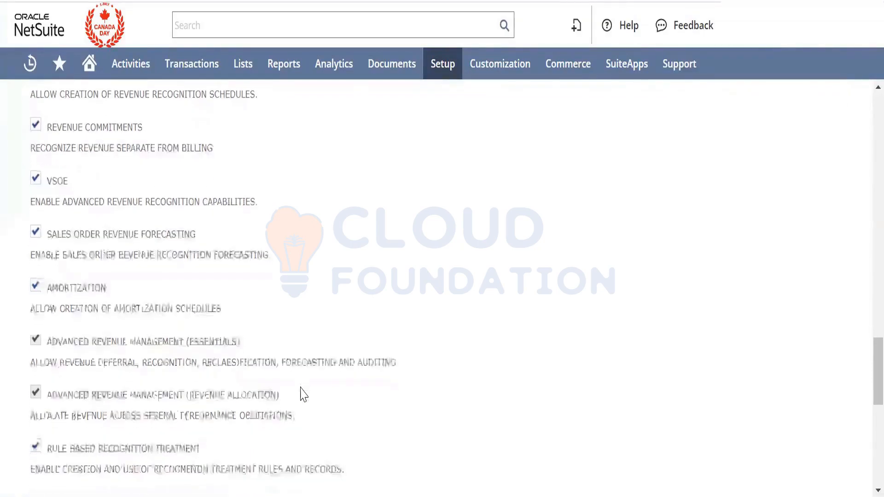
scroll(307, 394, "down", 2)
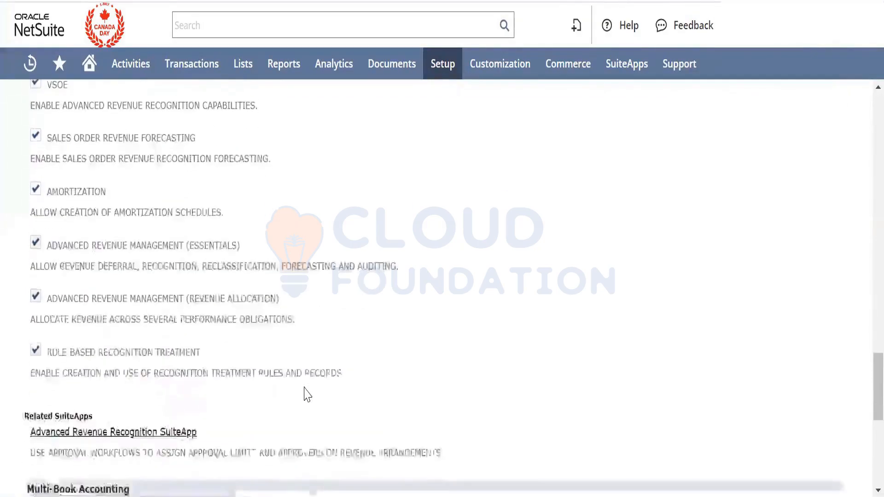
scroll(308, 395, "up", 8)
scroll(307, 394, "down", 9)
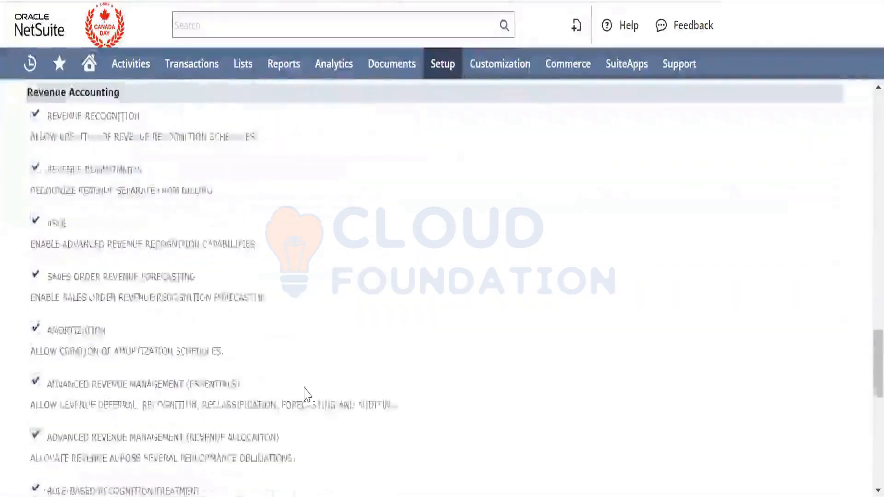
scroll(305, 387, "down", 4)
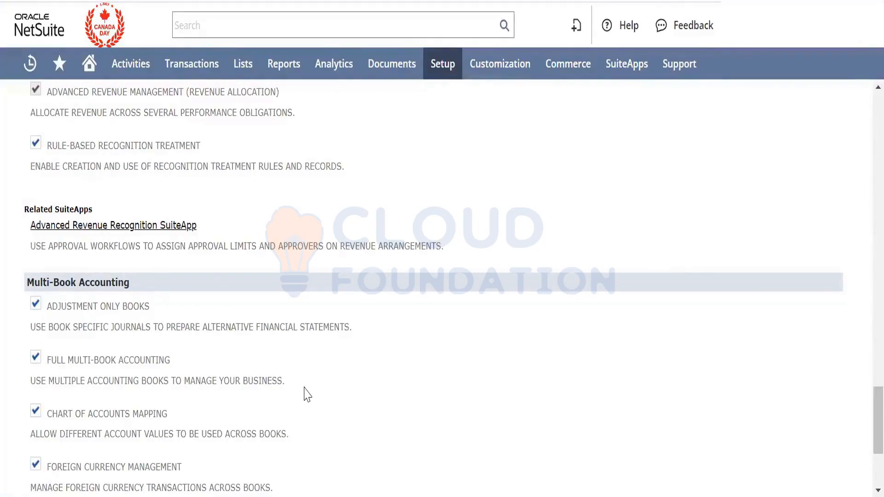
scroll(326, 249, "up", 3)
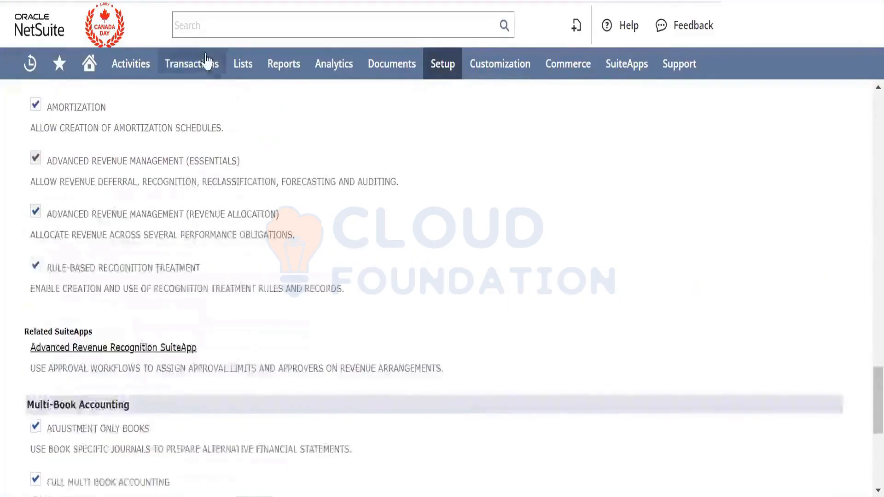
Look through the Financial transaction commands for revenue arrangements, revenue recognition plans, revenue commitments and scheduled journal entries
mouse_move(206, 61)
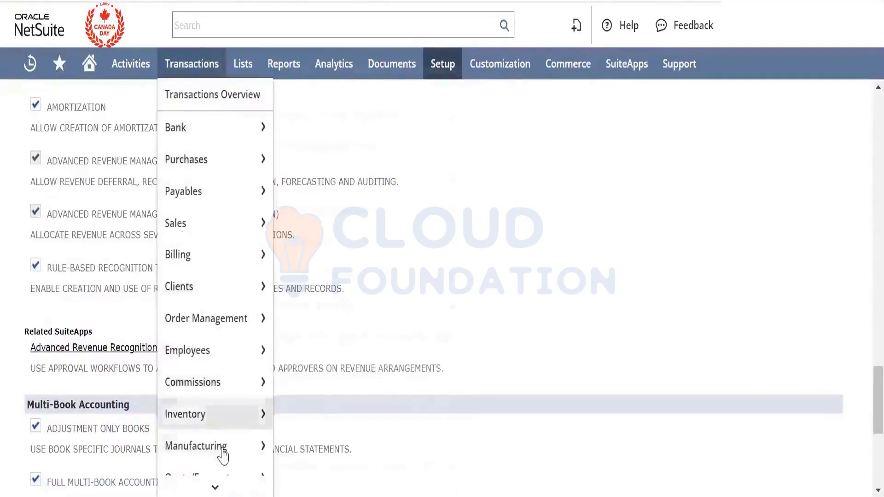
mouse_move(222, 459)
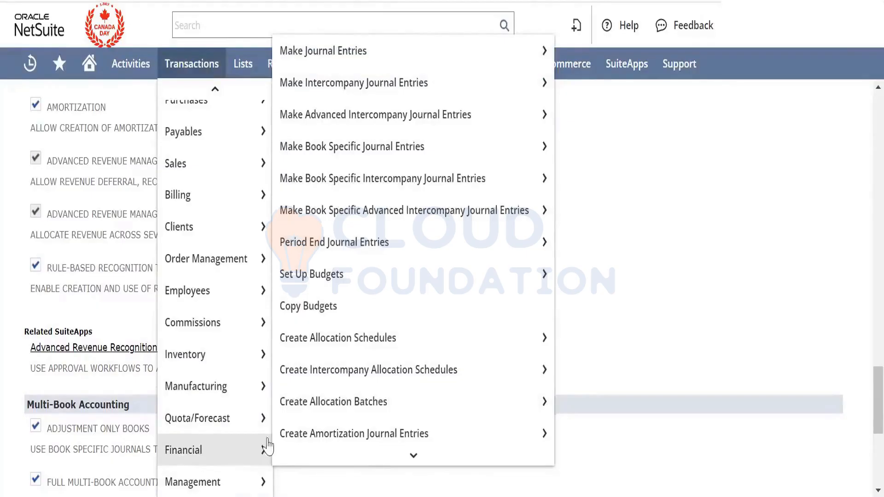
mouse_move(347, 460)
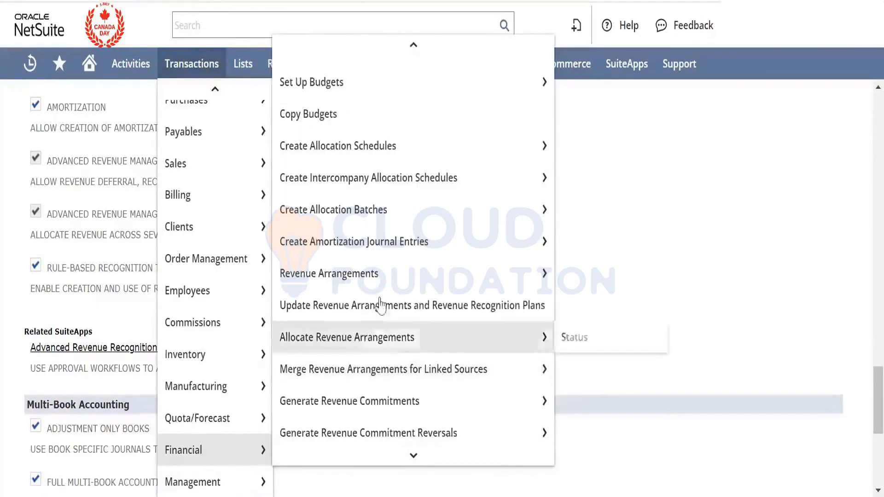
mouse_move(393, 286)
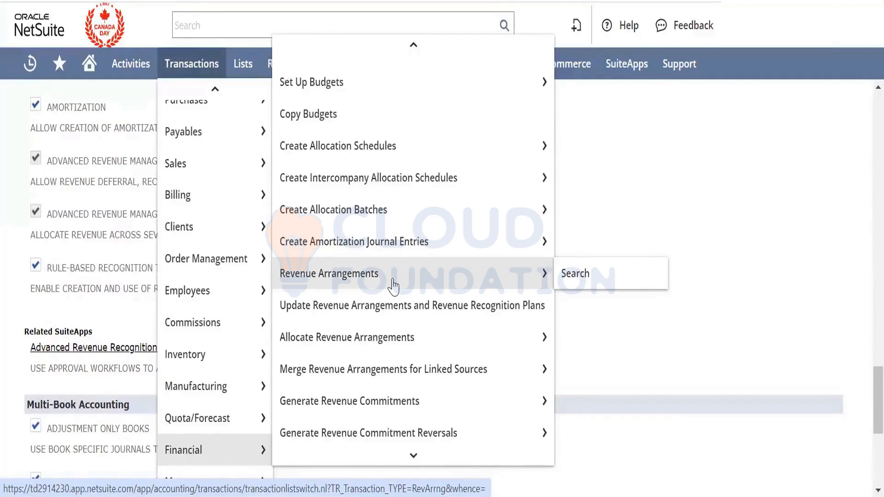
scroll(394, 285, "up", 5)
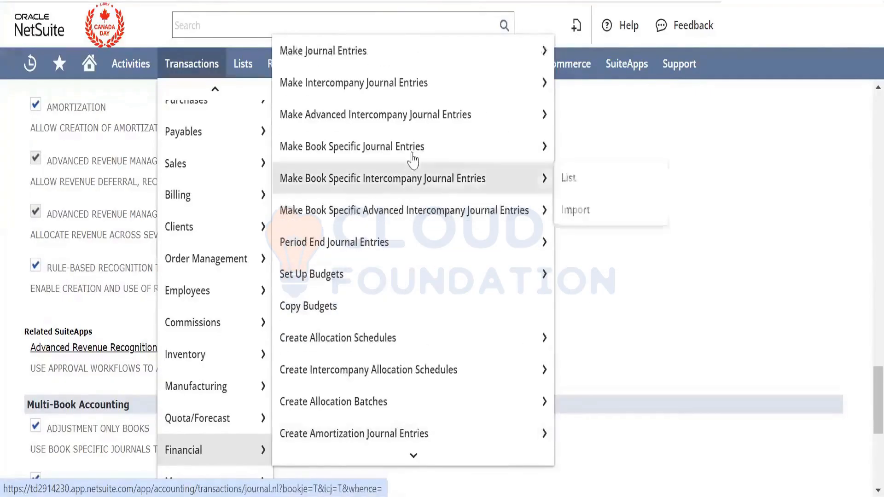
scroll(396, 454, "down", 5)
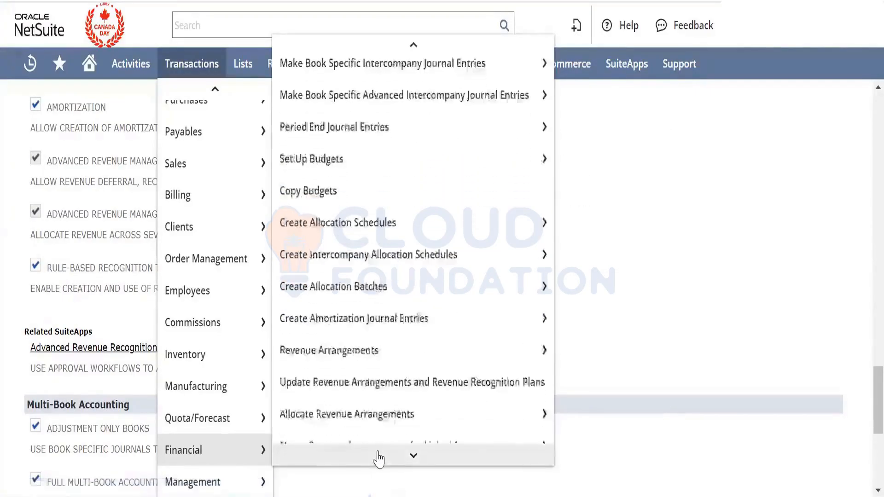
scroll(378, 456, "down", 3)
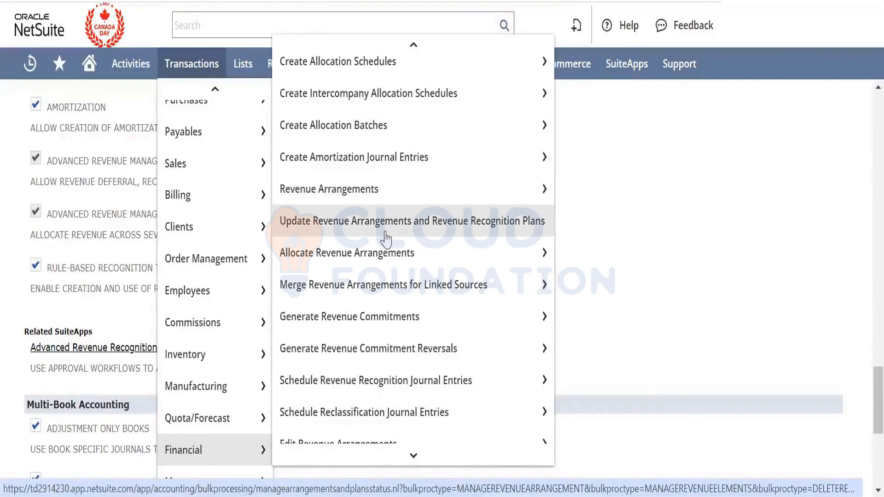
mouse_move(381, 203)
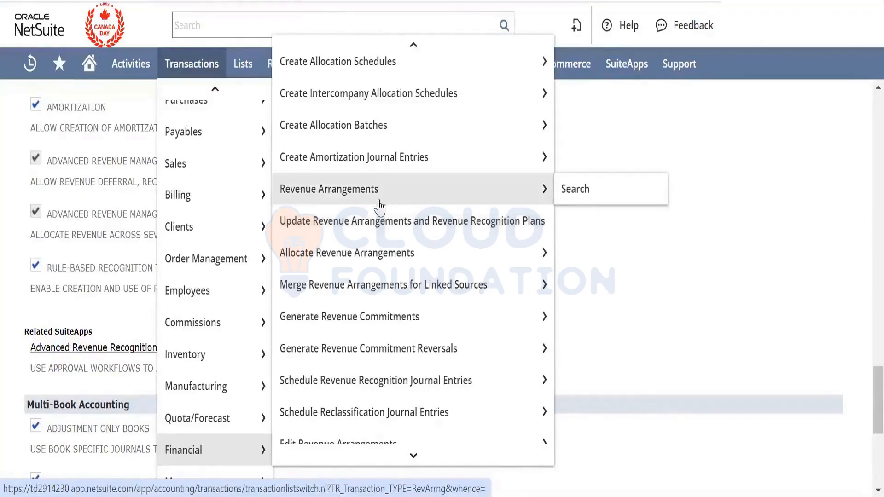
mouse_move(359, 252)
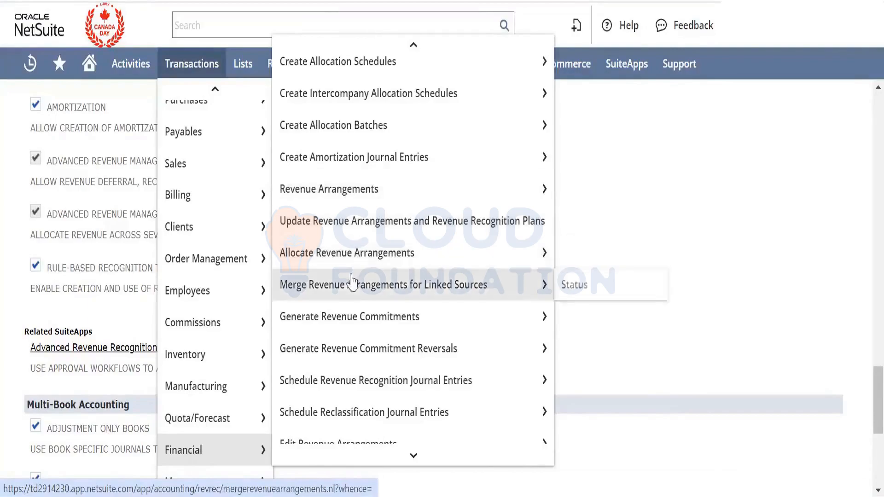
scroll(351, 267, "down", 3)
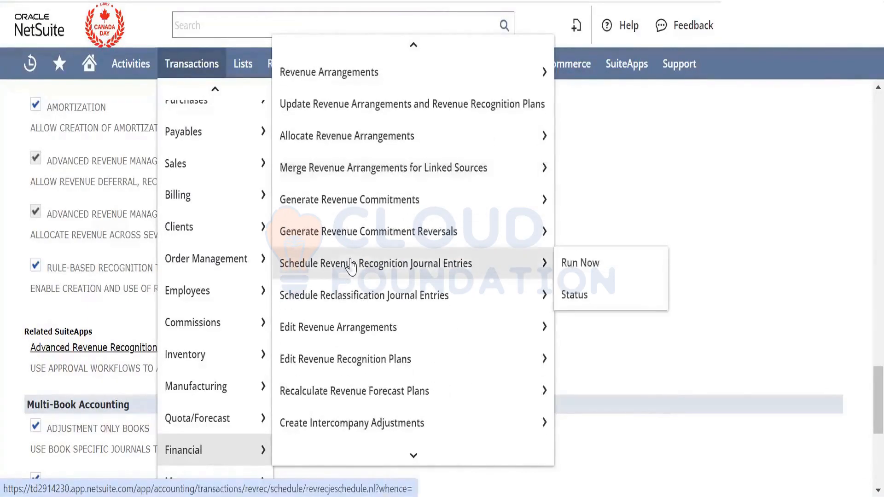
scroll(351, 266, "down", 4)
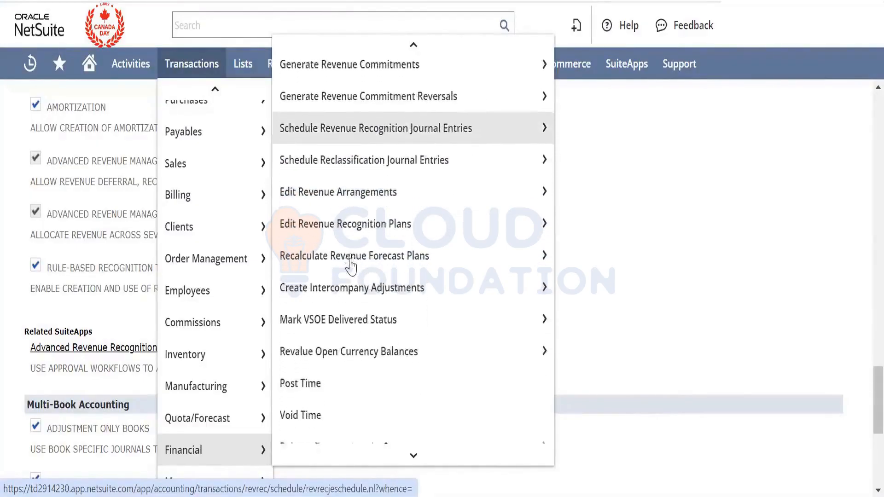
scroll(351, 266, "down", 3)
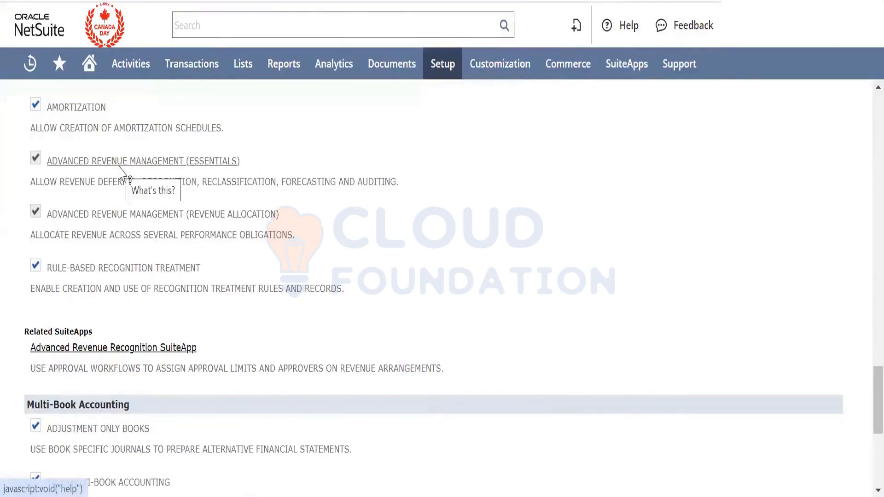
Revisit the Advanced Revenue Management features and look through the Financial transaction commands for journal entries, allocation schedules, amortization and revenue arrangements
scroll(696, 312, "down", 1)
scroll(697, 314, "up", 2)
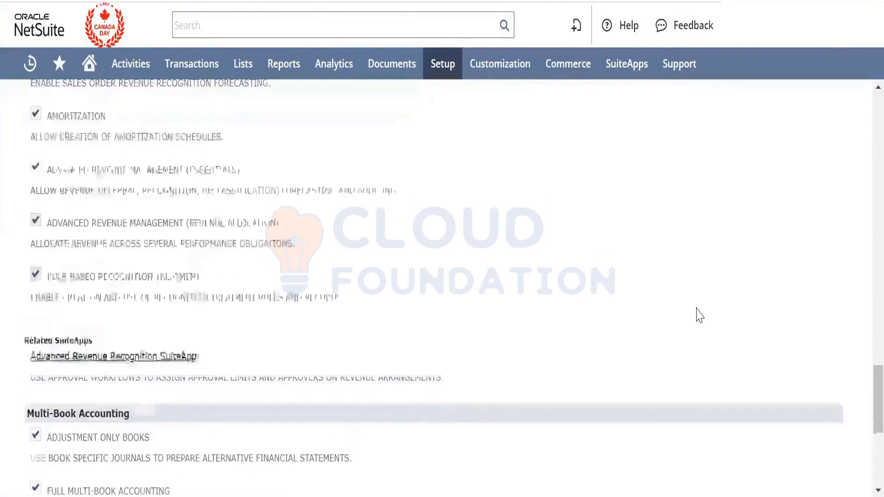
scroll(699, 315, "up", 3)
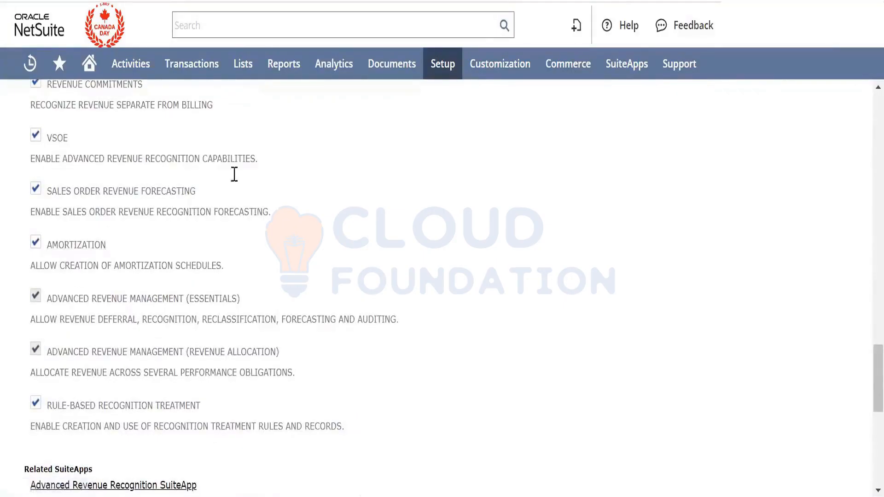
mouse_move(214, 69)
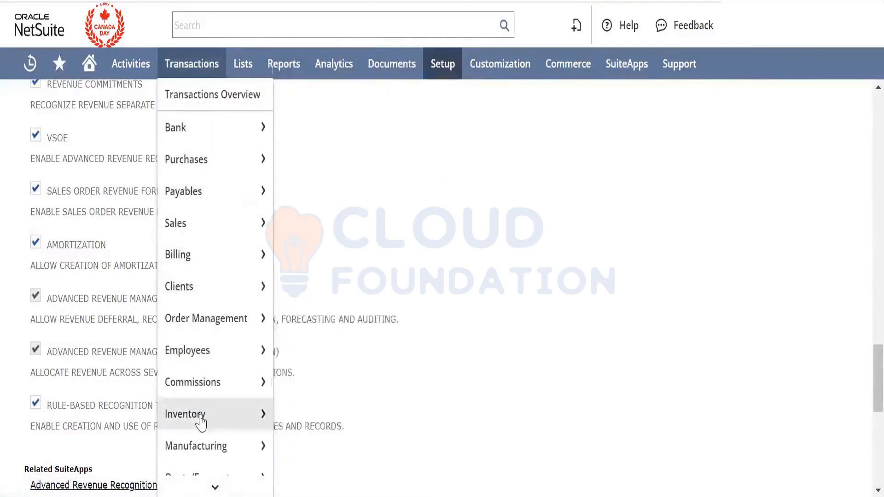
mouse_move(188, 490)
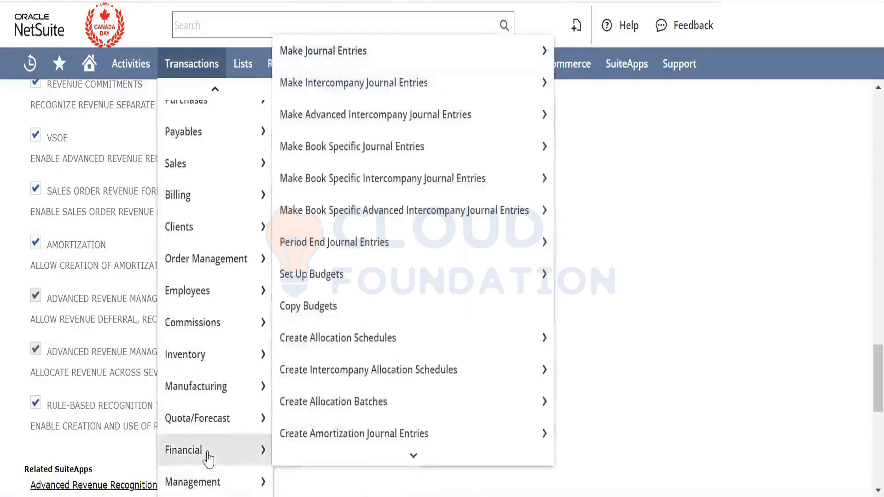
mouse_move(340, 429)
mouse_move(272, 454)
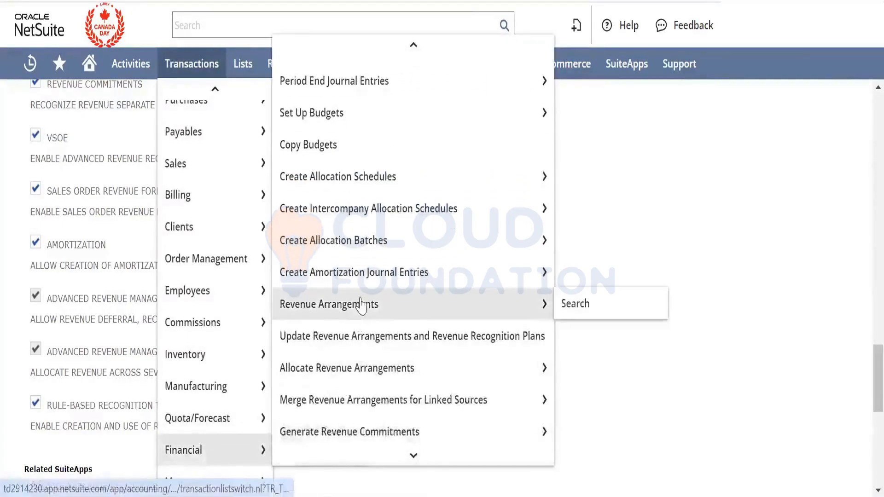
mouse_move(367, 229)
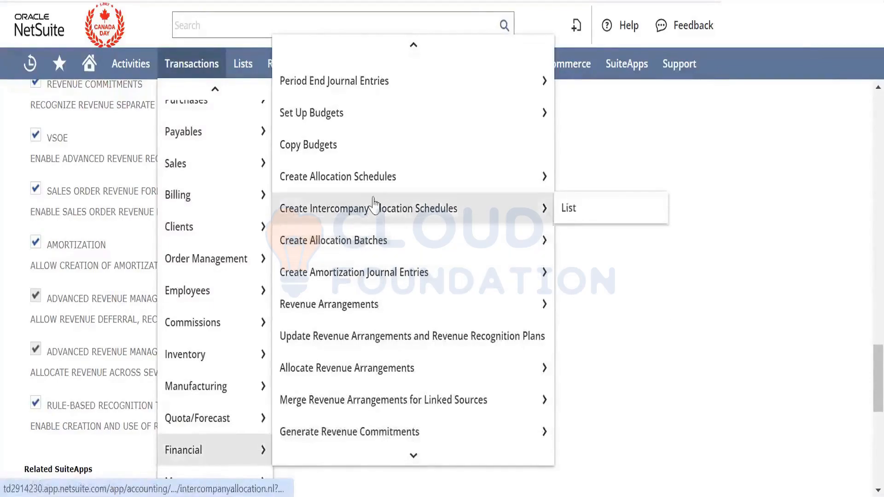
mouse_move(380, 184)
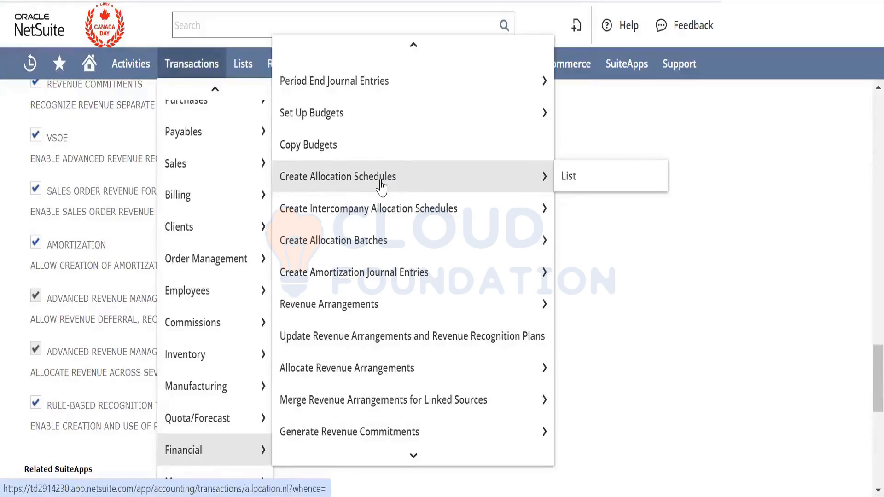
scroll(381, 187, "up", 3)
scroll(381, 187, "down", 4)
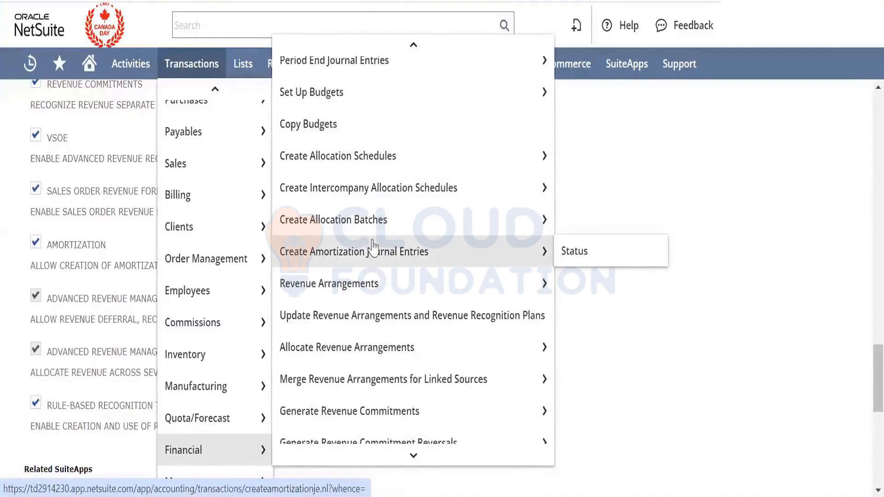
scroll(374, 158, "up", 5)
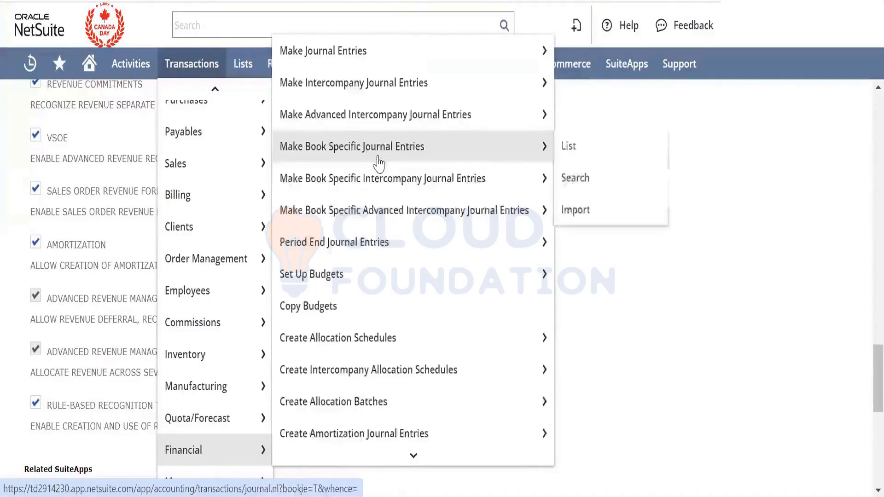
scroll(378, 162, "down", 10)
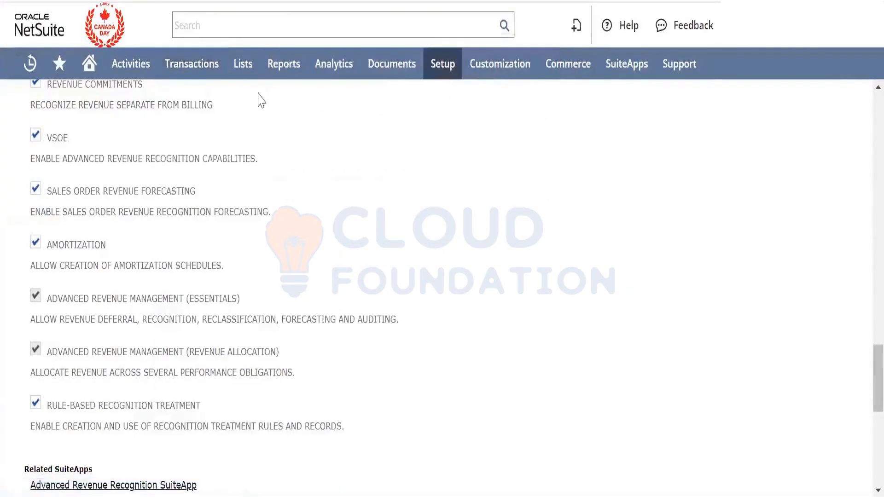
Look through the Accounting lists for revenue recognition events, rules, plans, elements, templates and schedules, plus the amortization templates
mouse_move(248, 77)
mouse_move(293, 237)
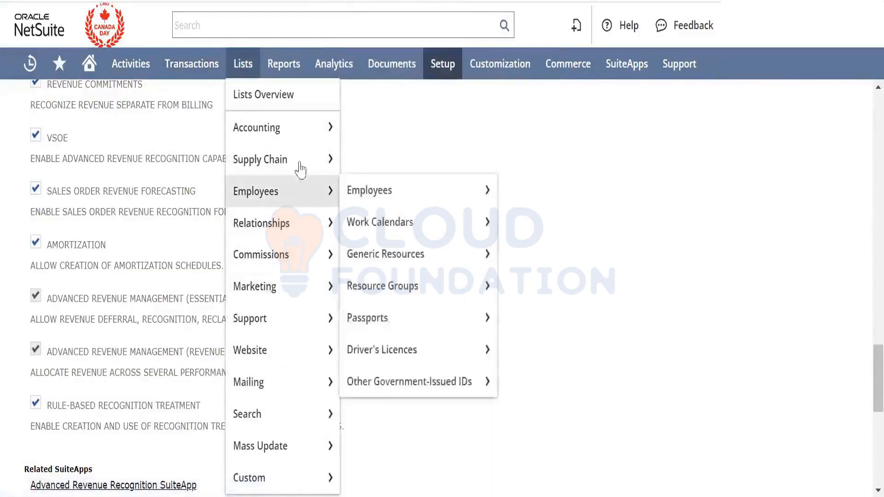
mouse_move(301, 138)
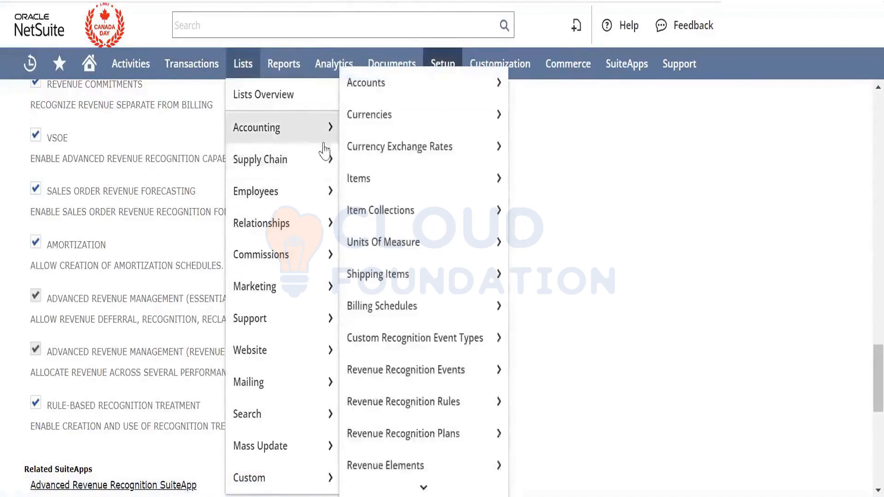
mouse_move(325, 154)
mouse_move(341, 125)
mouse_move(395, 151)
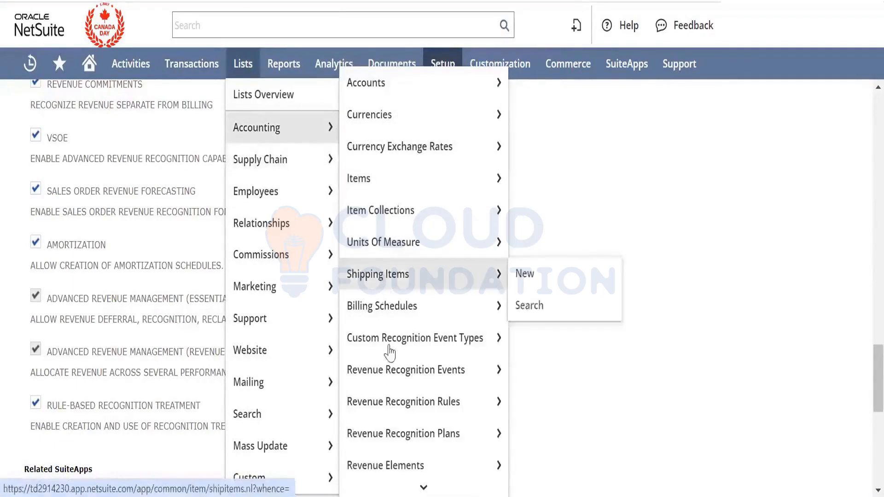
mouse_move(396, 400)
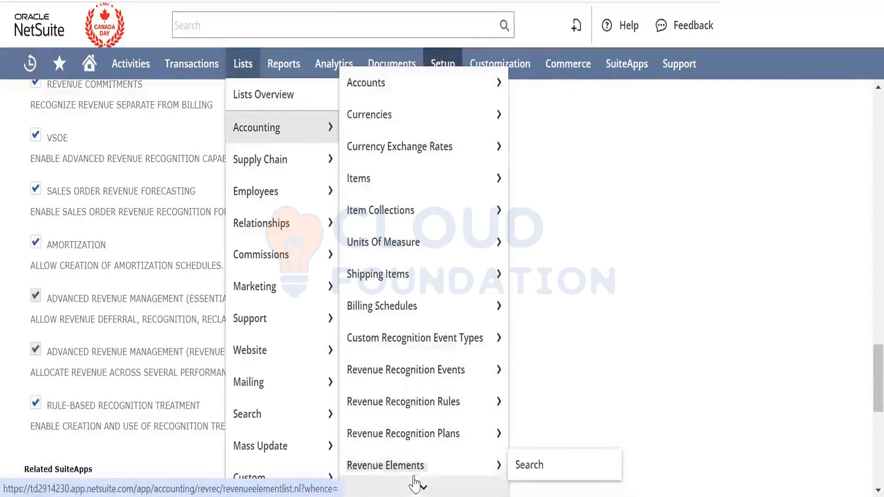
mouse_move(414, 483)
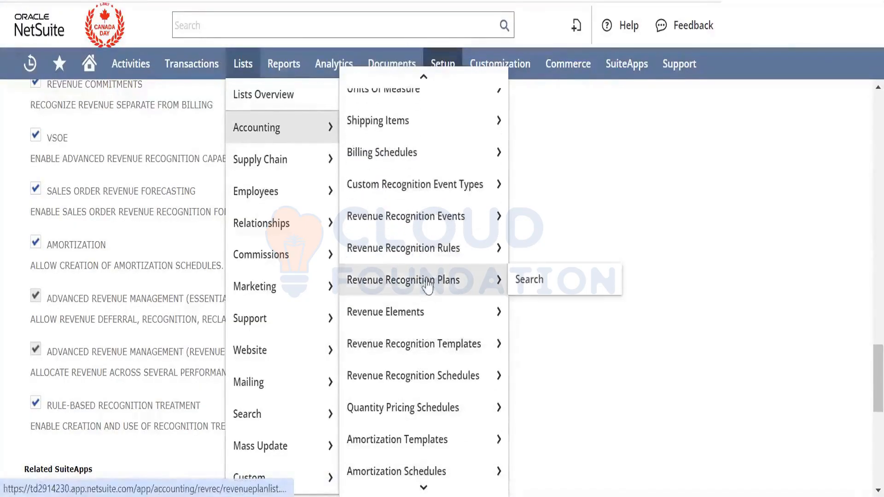
mouse_move(426, 228)
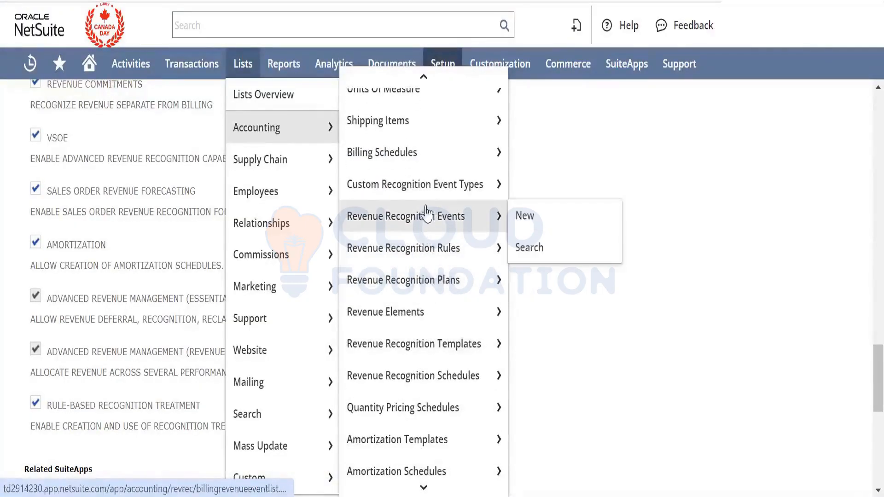
mouse_move(426, 281)
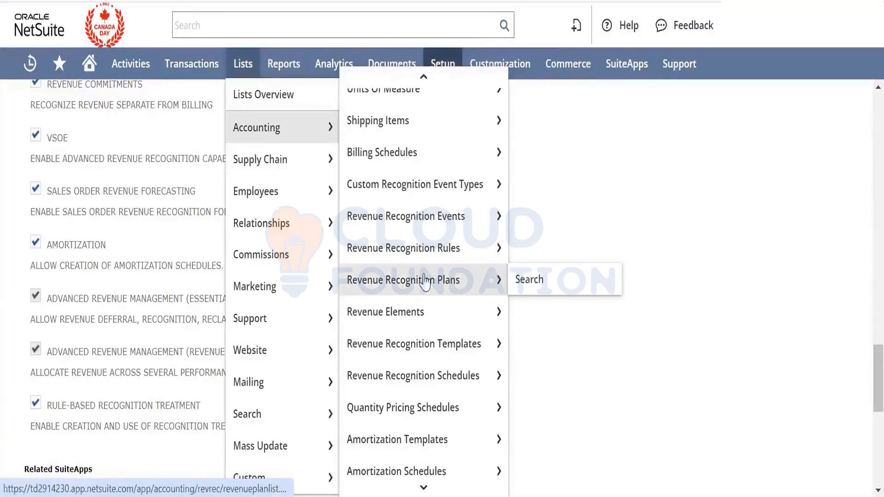
scroll(424, 286, "up", 3)
scroll(425, 304, "down", 5)
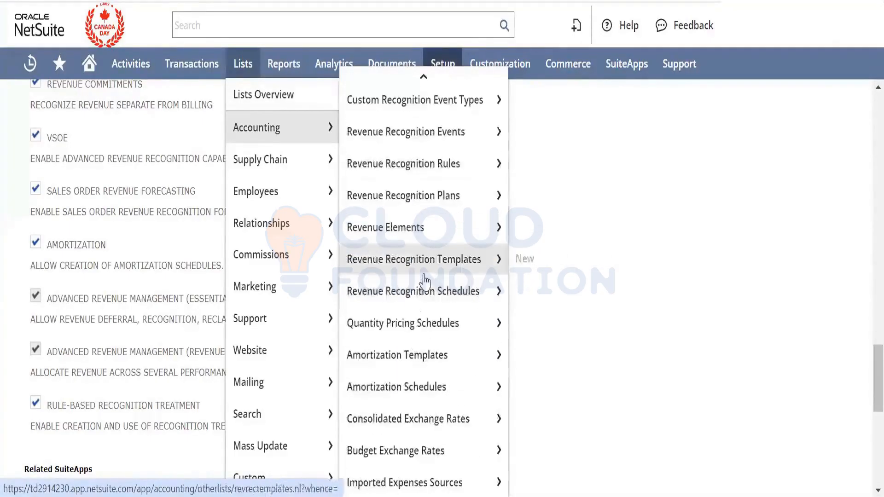
mouse_move(425, 366)
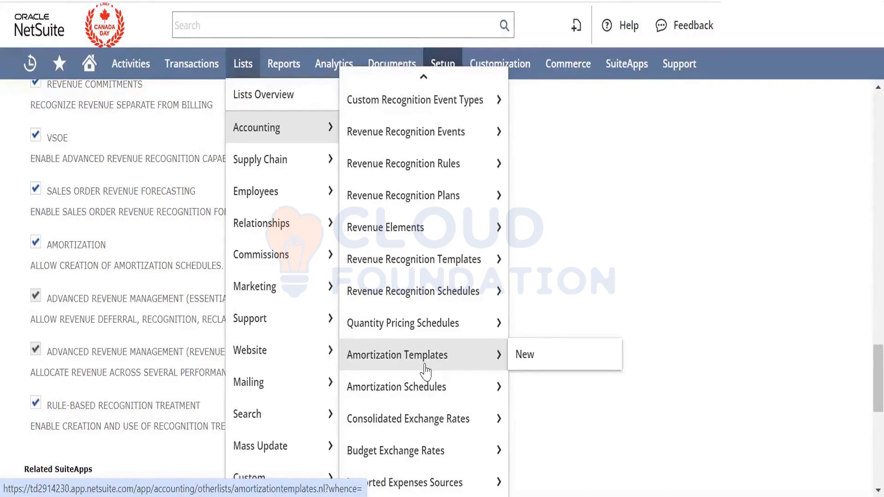
left_click(608, 355)
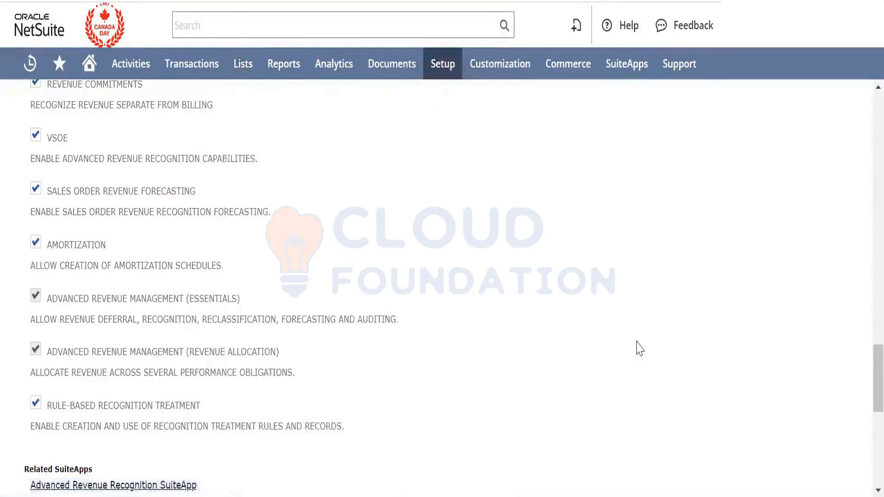
Examine the Multi-Book Accounting features on the Enable Features page and compare them with the Revenue Accounting features above
scroll(304, 363, "down", 7)
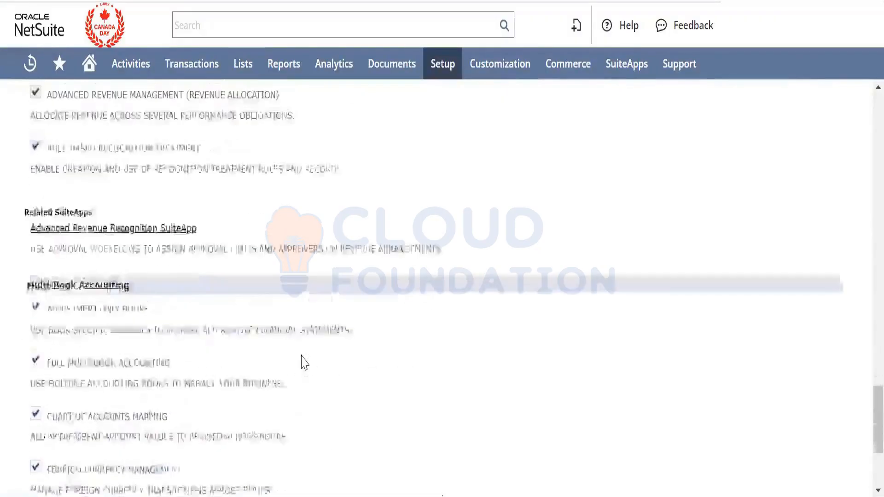
scroll(304, 363, "down", 3)
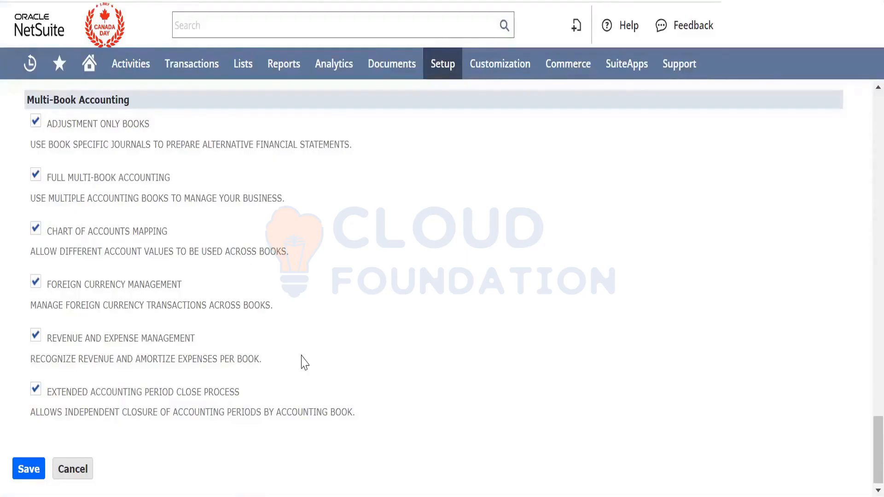
scroll(302, 362, "up", 1)
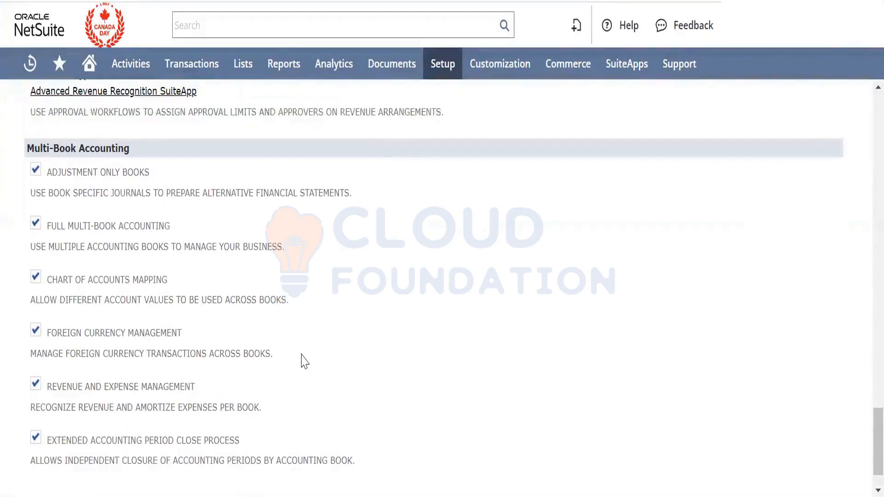
scroll(304, 361, "down", 1)
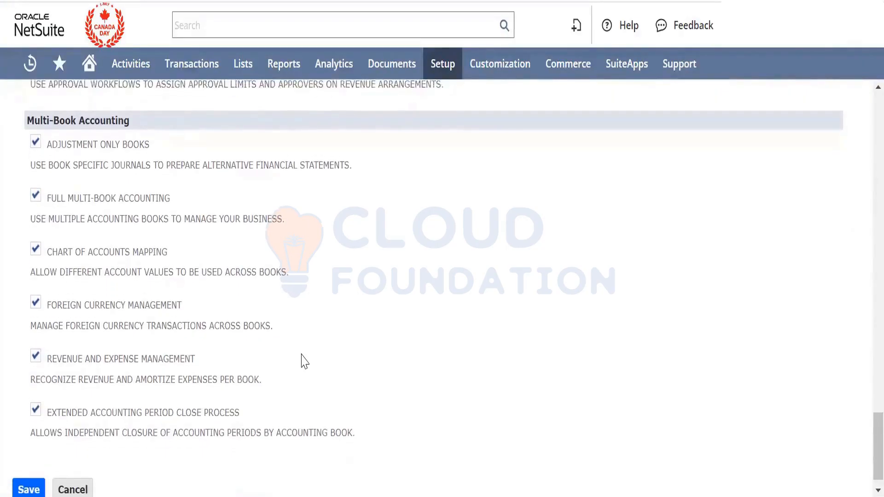
scroll(303, 362, "up", 4)
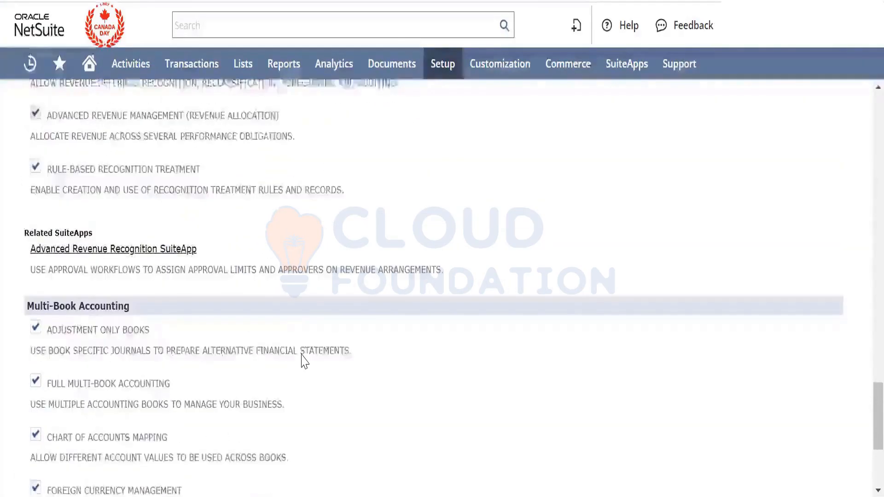
scroll(304, 362, "up", 3)
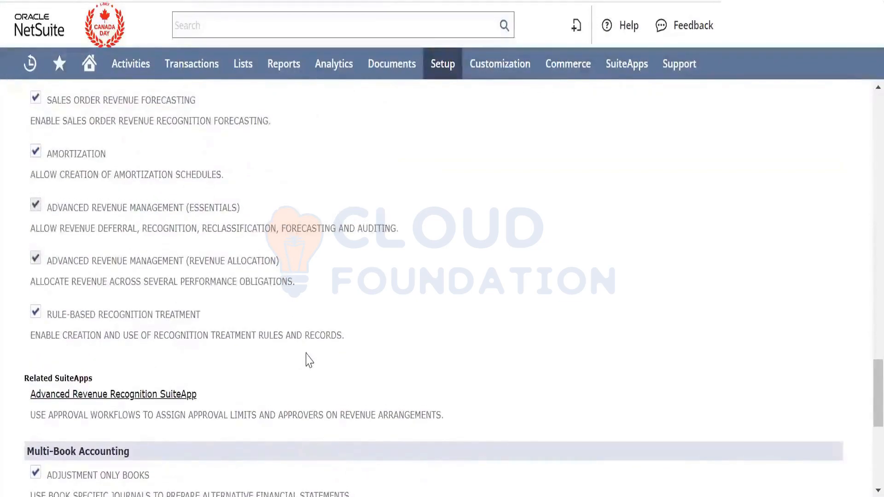
scroll(309, 361, "up", 4)
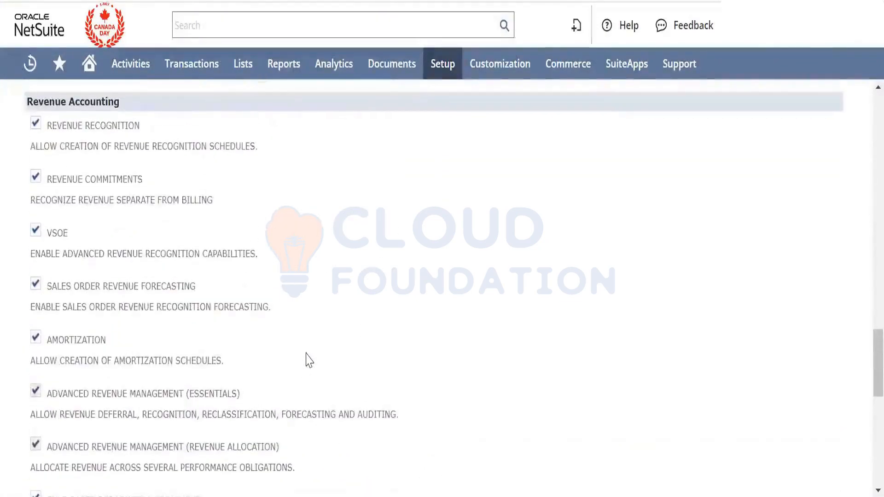
scroll(308, 361, "down", 7)
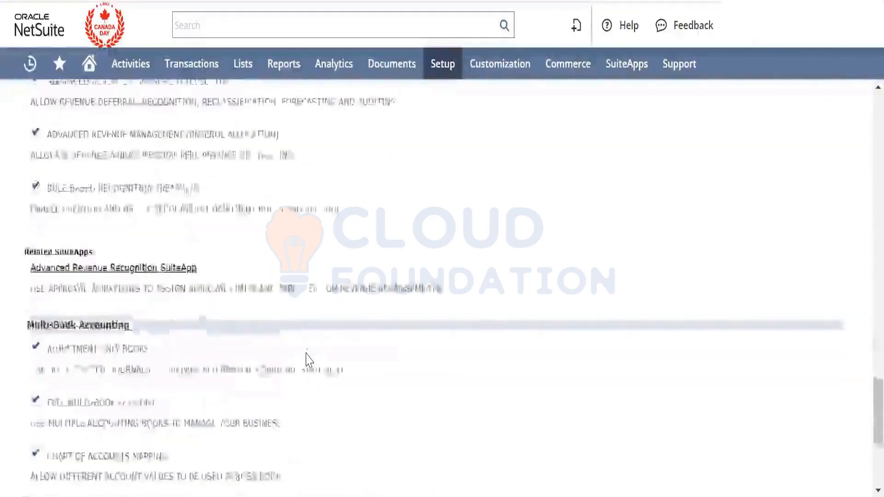
scroll(309, 361, "down", 5)
scroll(302, 331, "up", 2)
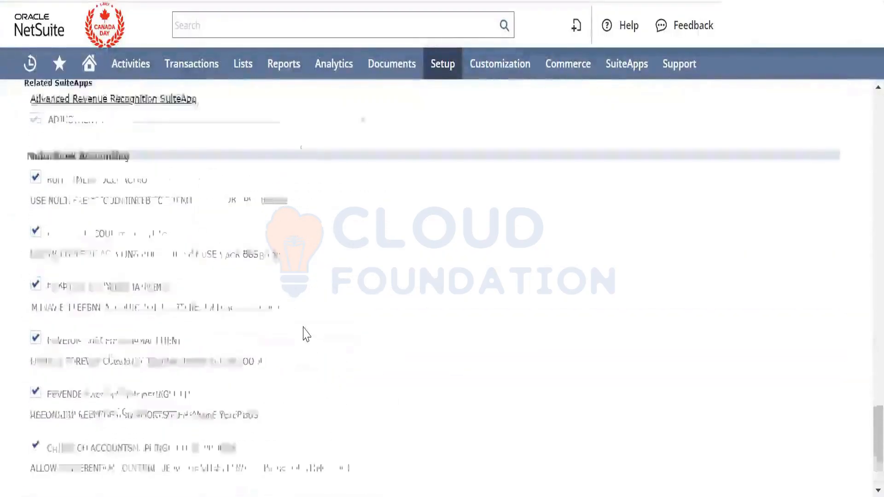
Examine the Tax & Compliance features on the Enable Features page, including Advanced Taxes, EU One Stop Shop, SuiteTax and the related SuiteApps
scroll(303, 333, "up", 20)
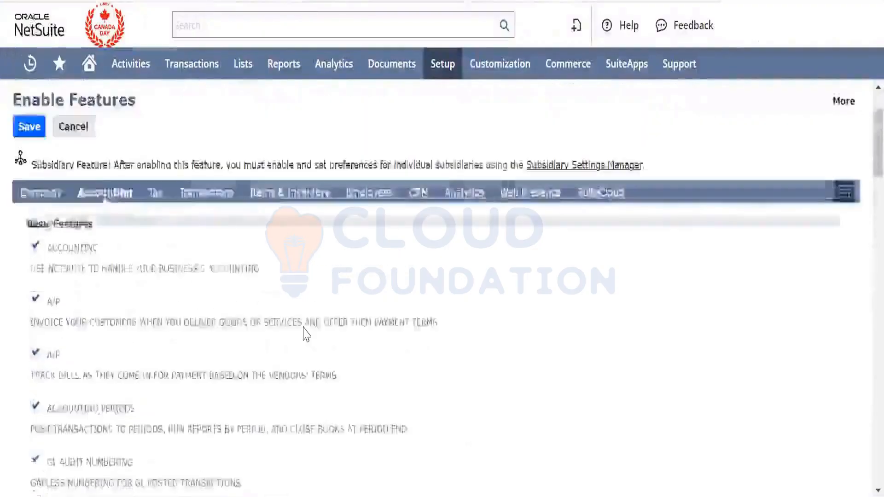
scroll(305, 335, "up", 2)
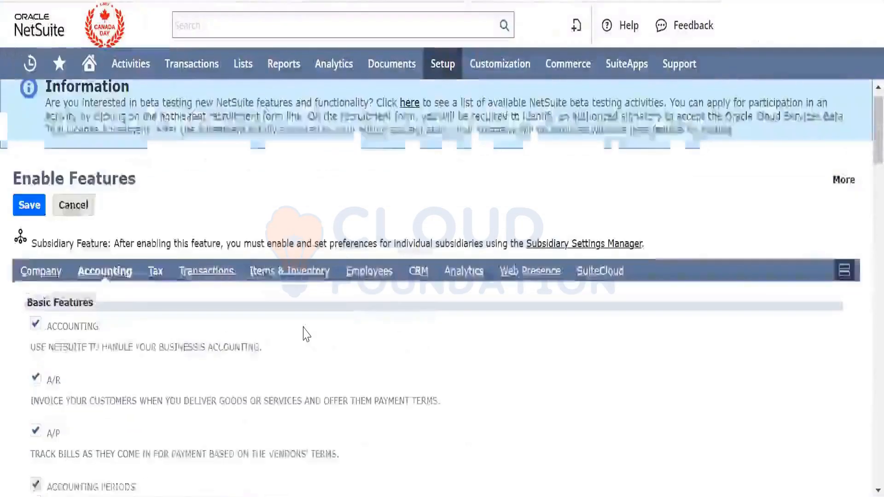
scroll(304, 334, "down", 10)
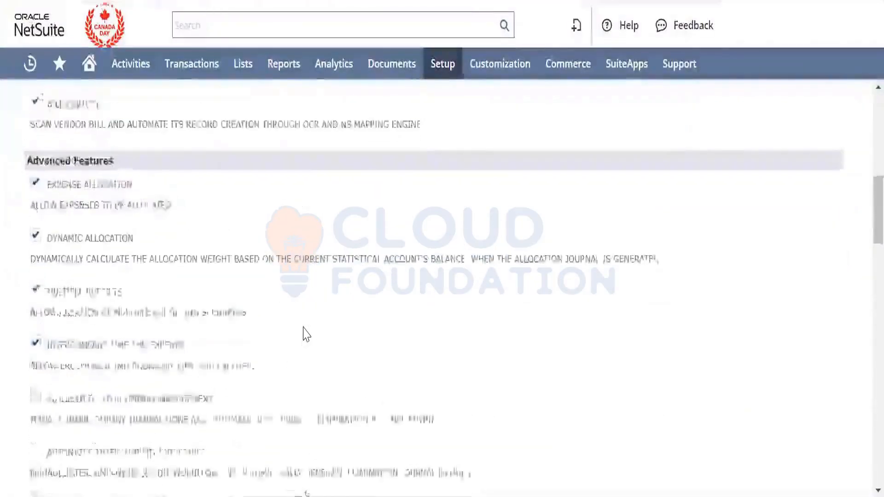
scroll(305, 333, "up", 10)
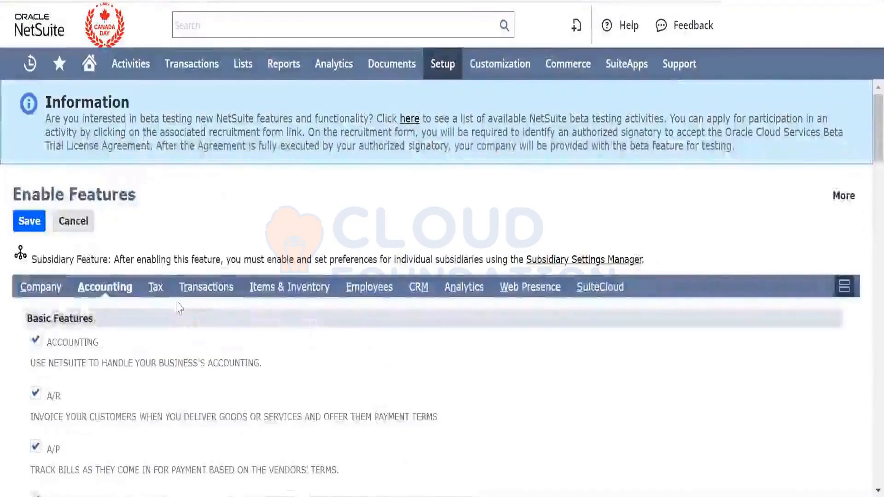
left_click(149, 293)
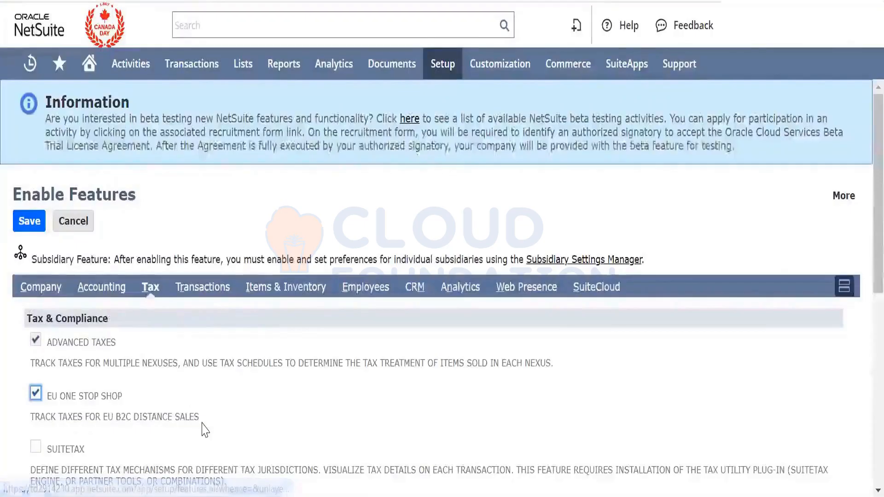
scroll(204, 428, "down", 3)
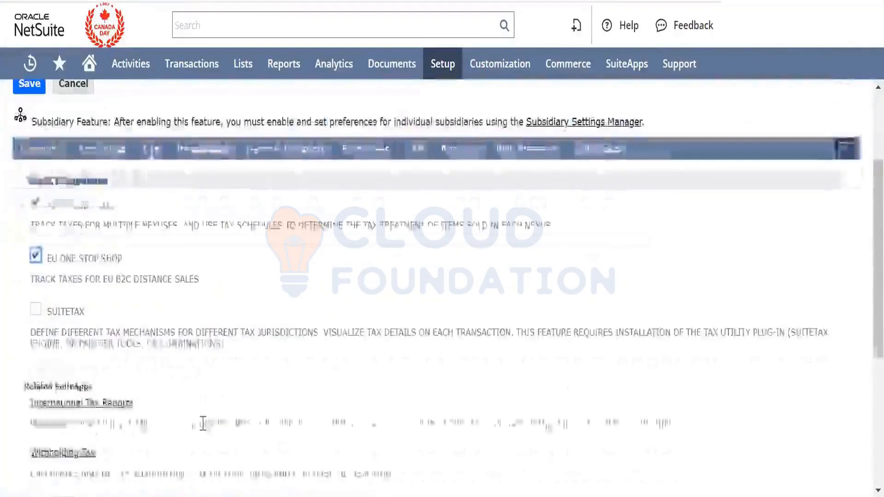
scroll(203, 422, "down", 4)
scroll(204, 423, "up", 6)
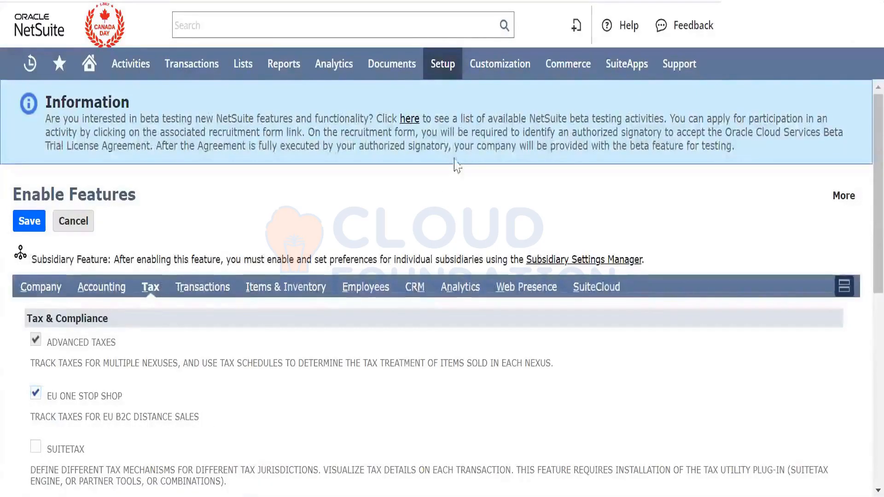
Open the Nexuses list from the accounting tax setup in a new tab and examine its TX and NC entries
mouse_move(438, 69)
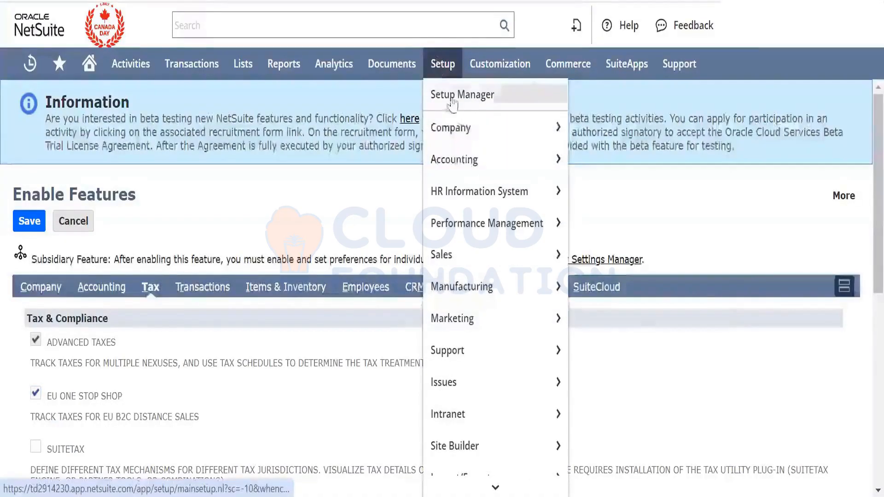
mouse_move(493, 160)
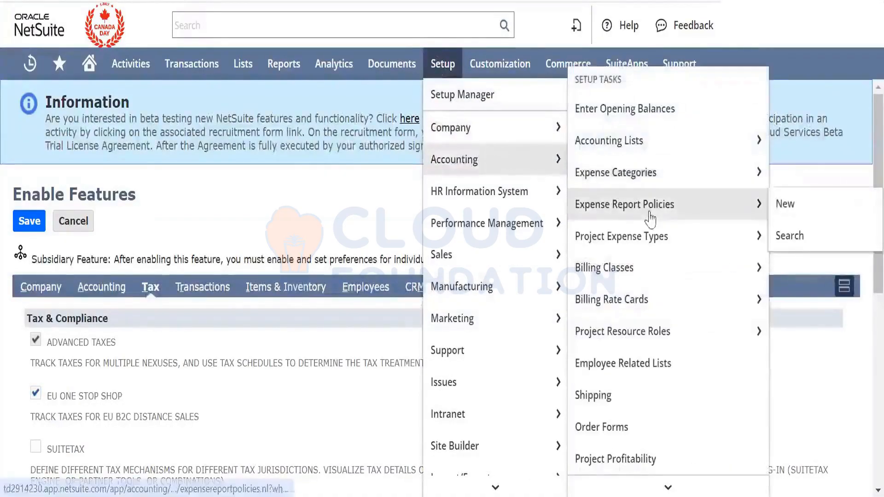
scroll(652, 216, "down", 5)
scroll(653, 216, "down", 10)
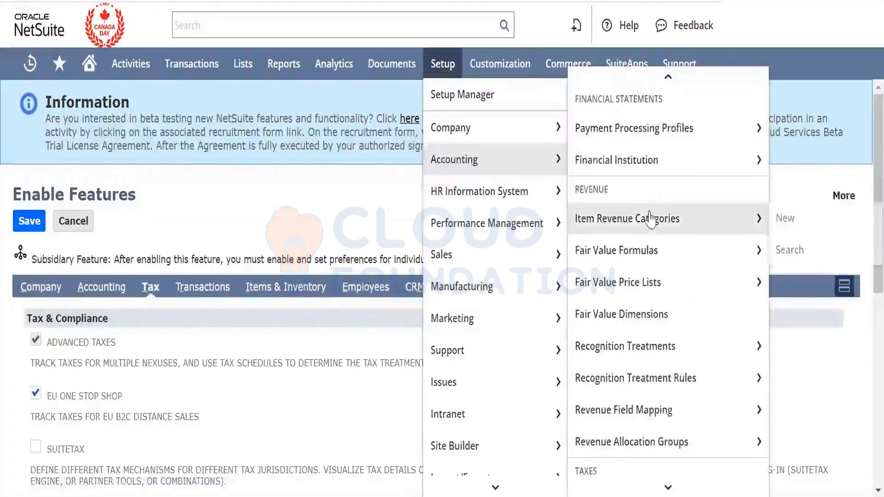
mouse_move(647, 259)
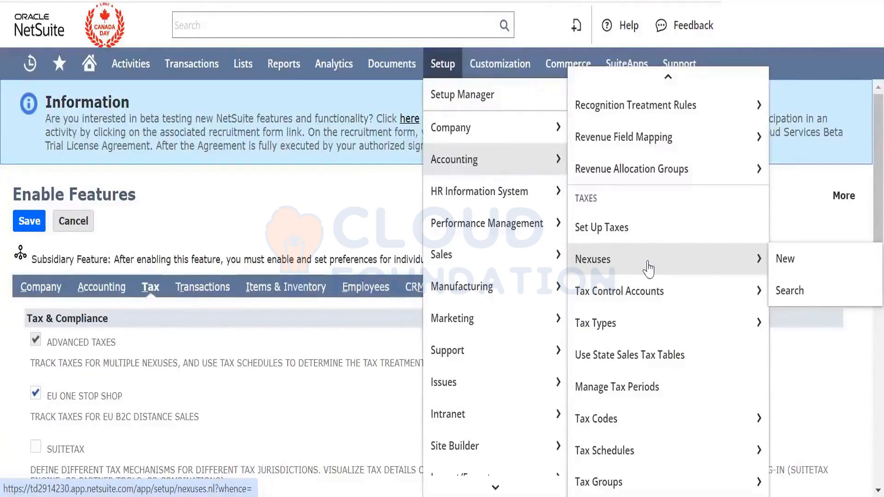
mouse_move(662, 296)
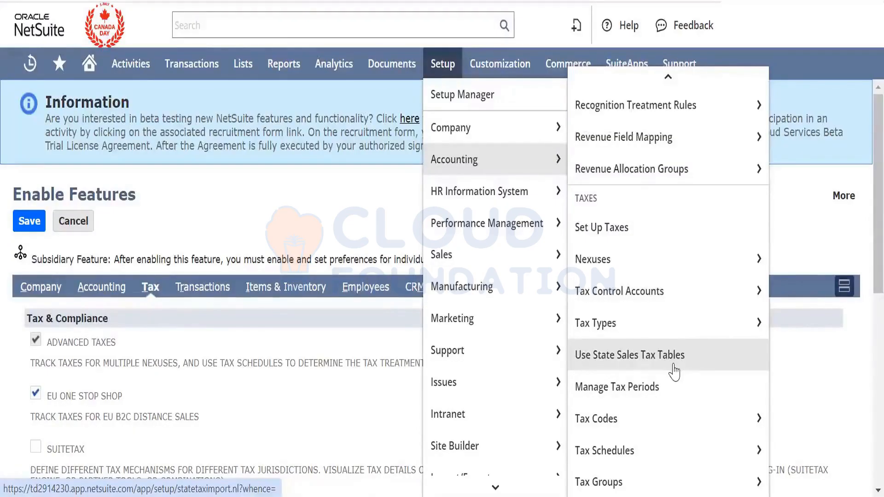
right_click(682, 275)
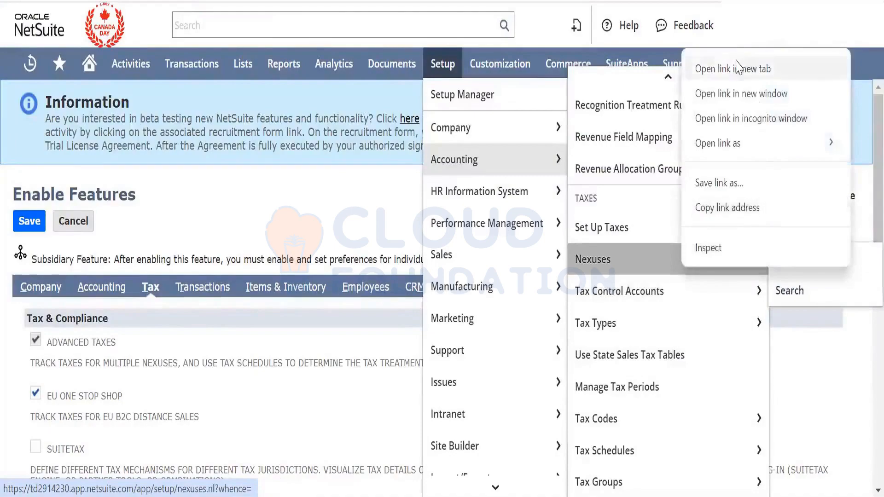
left_click(737, 68)
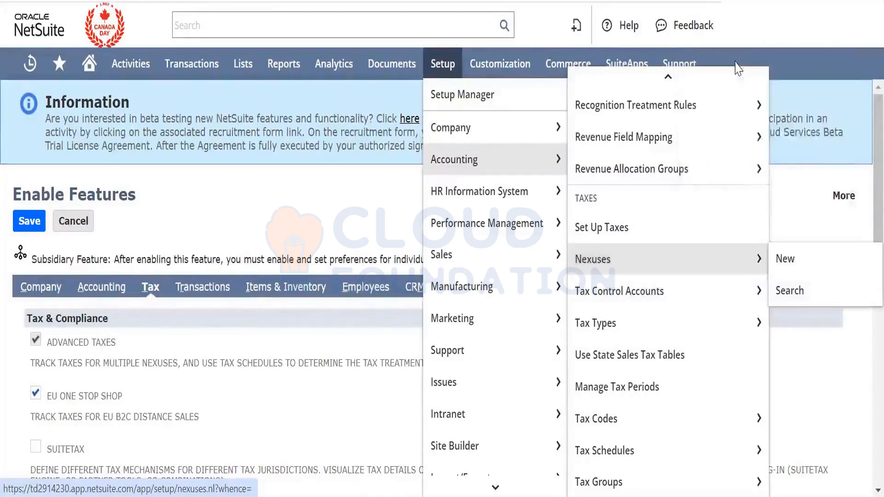
left_click(593, 259)
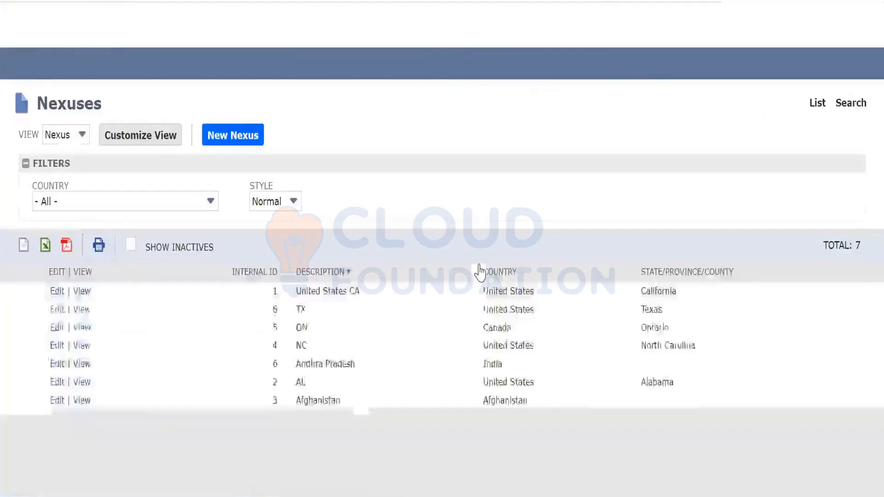
double_click(302, 308)
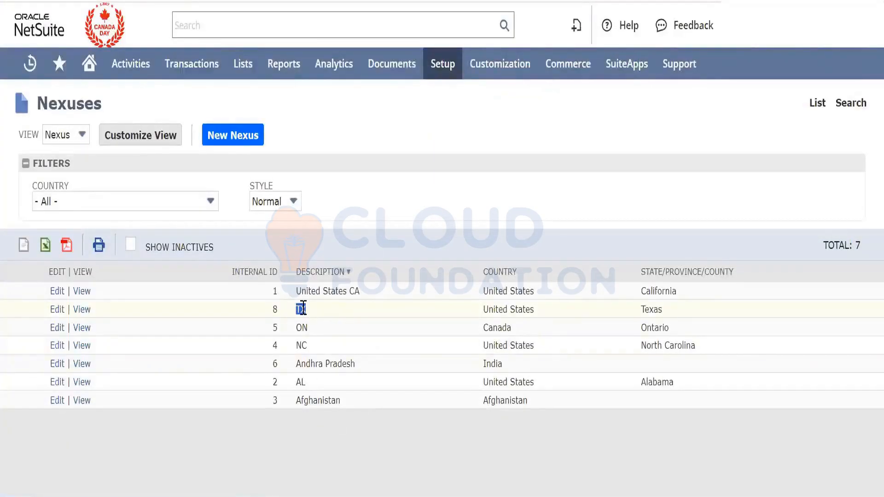
double_click(304, 345)
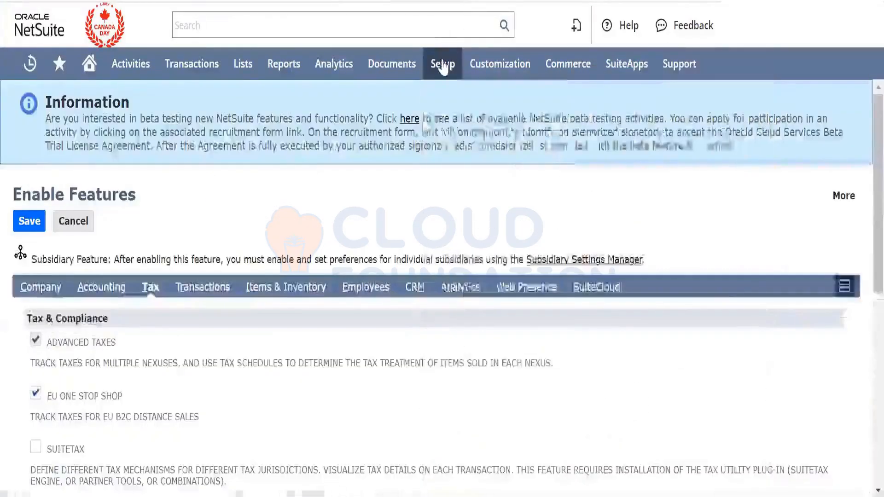
Open the Tax Control Accounts, Tax Types and Tax Codes lists from the accounting tax setup, each in a new tab
mouse_move(442, 64)
mouse_move(488, 159)
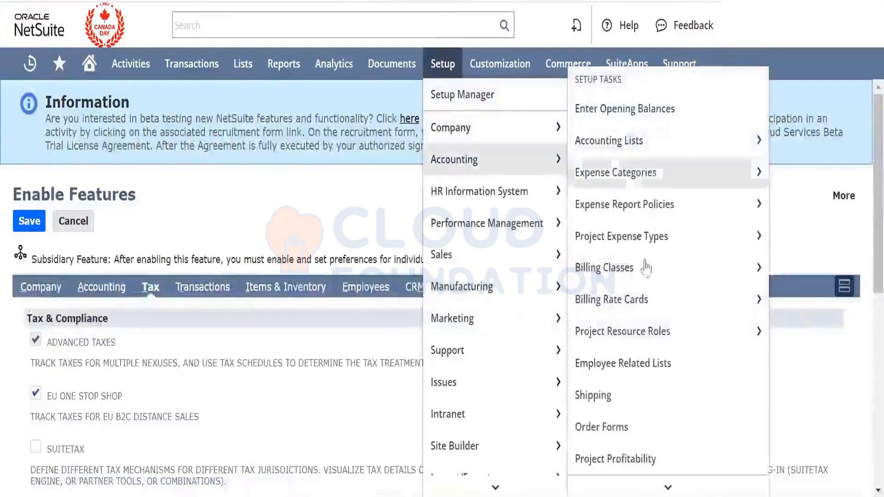
mouse_move(646, 282)
scroll(663, 258, "down", 10)
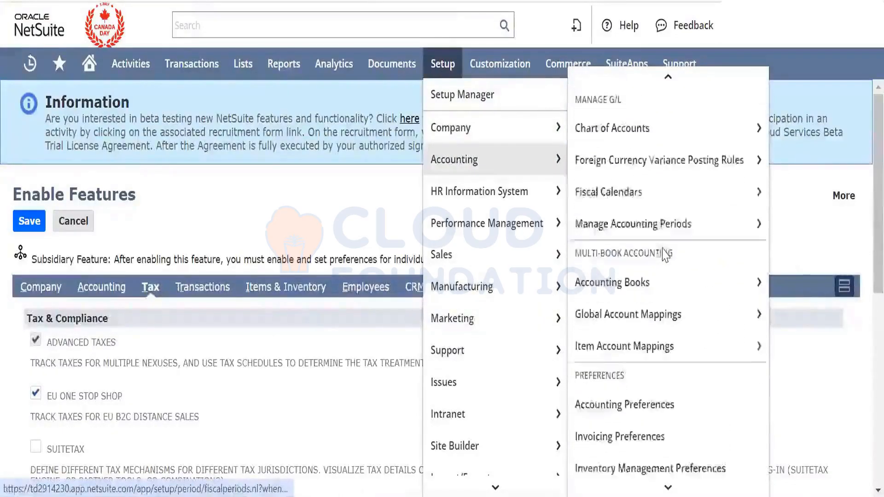
scroll(664, 254, "down", 8)
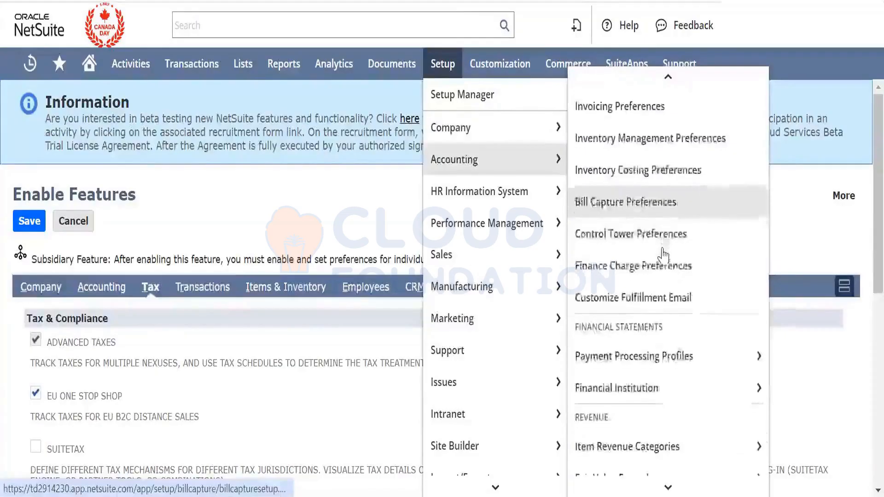
scroll(663, 257, "down", 8)
mouse_move(663, 257)
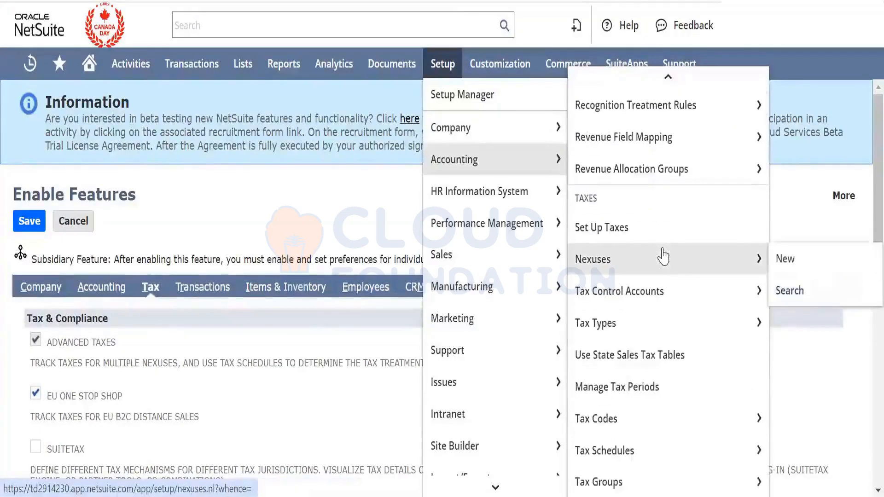
right_click(662, 291)
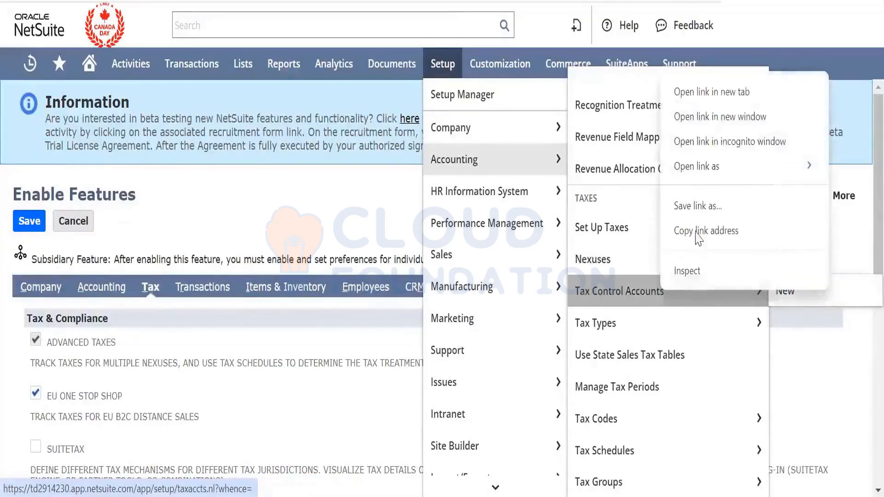
left_click(751, 92)
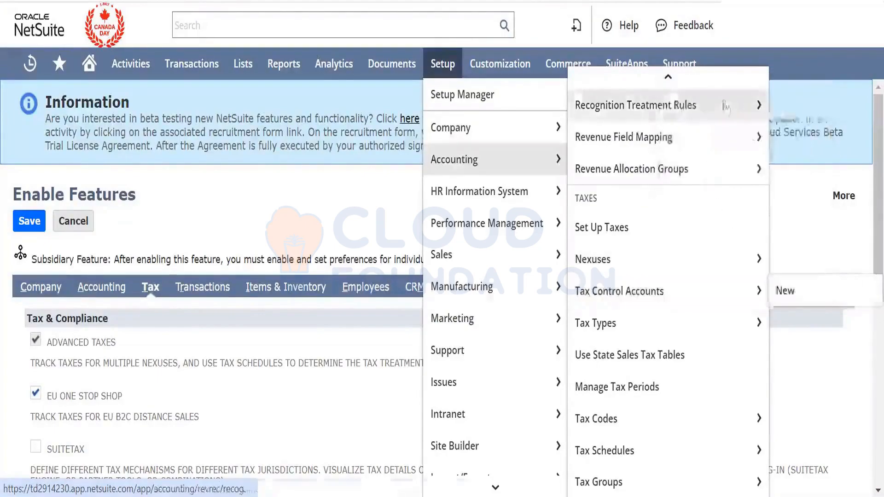
right_click(640, 328)
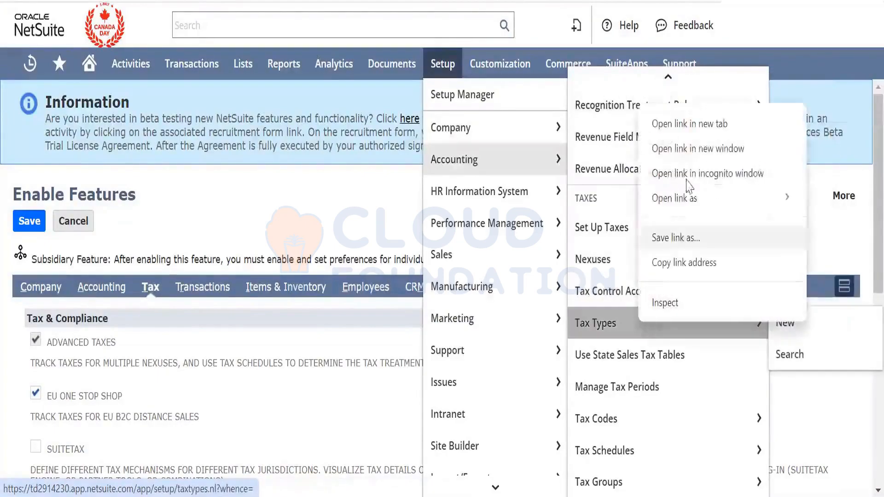
left_click(706, 122)
right_click(636, 426)
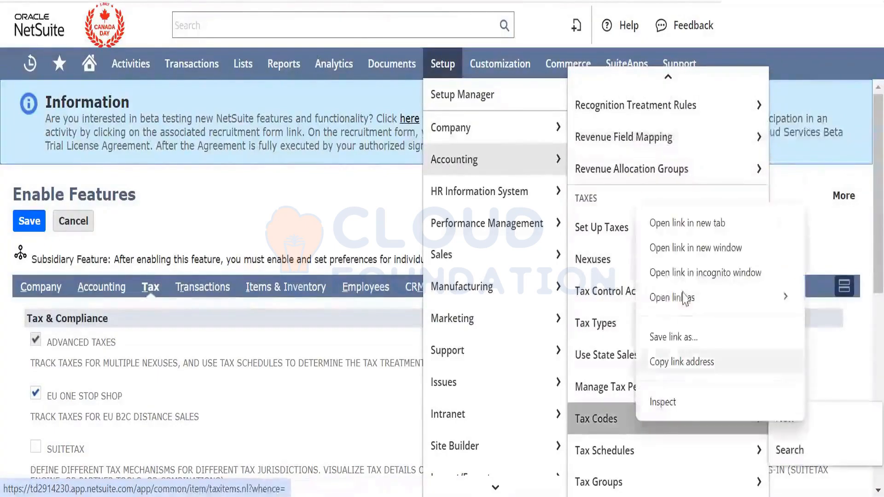
left_click(711, 223)
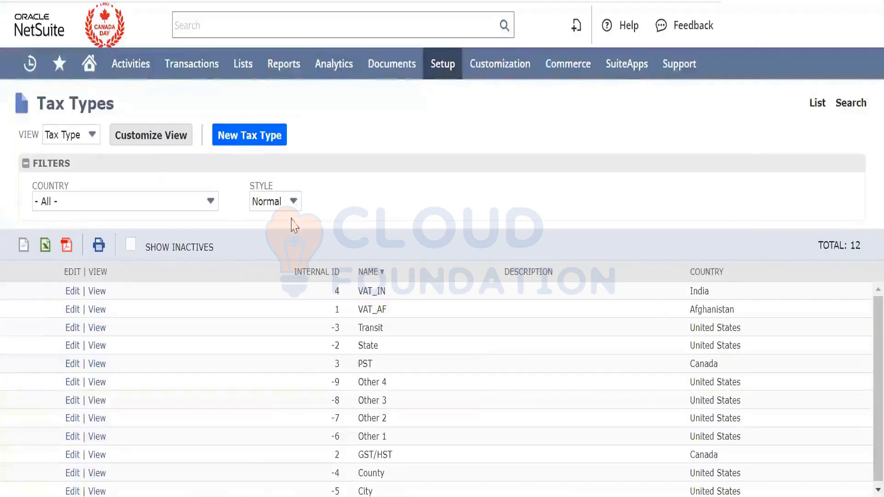
Filter the Tax Types list by the country United States and examine the Transit and State tax types
left_click(207, 209)
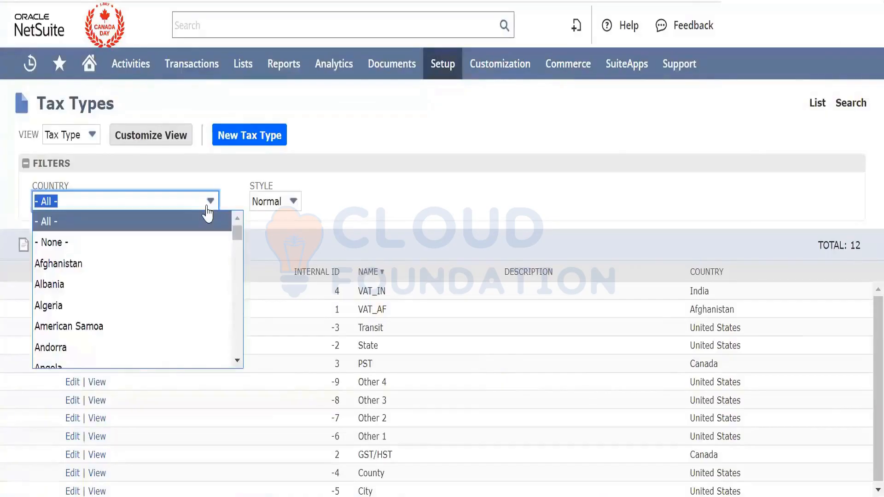
type("United Arab Emirates")
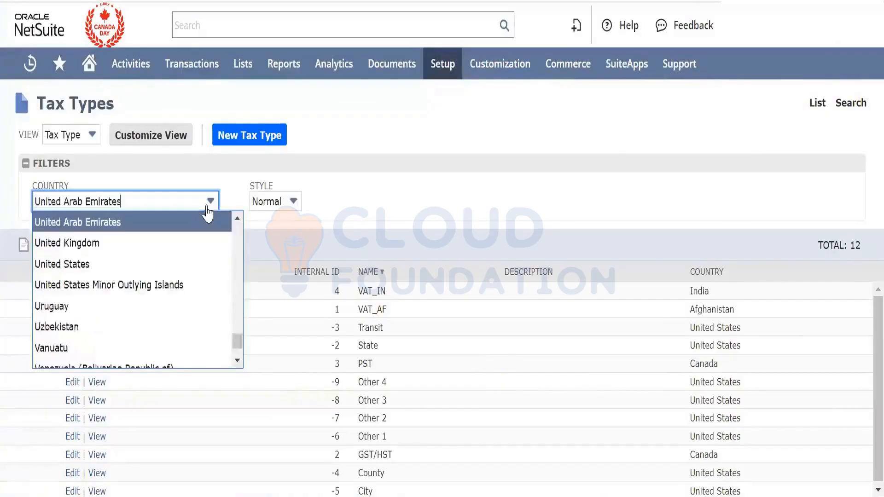
left_click(158, 263)
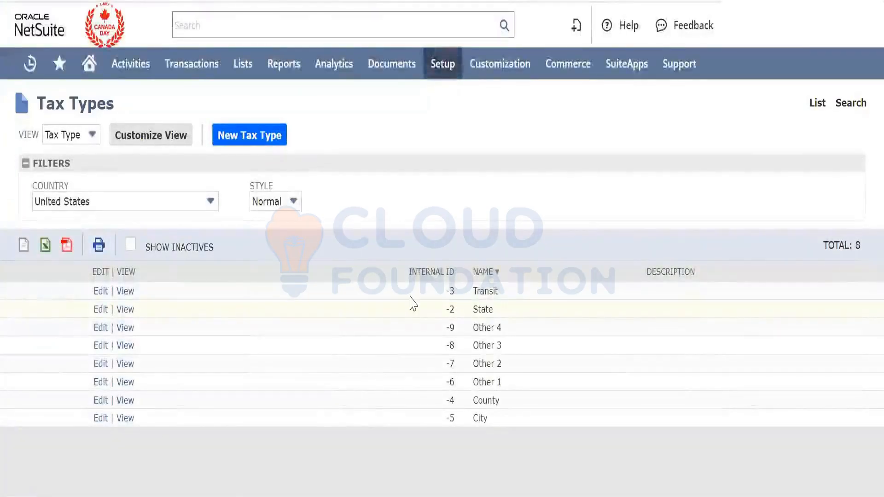
double_click(487, 295)
double_click(488, 309)
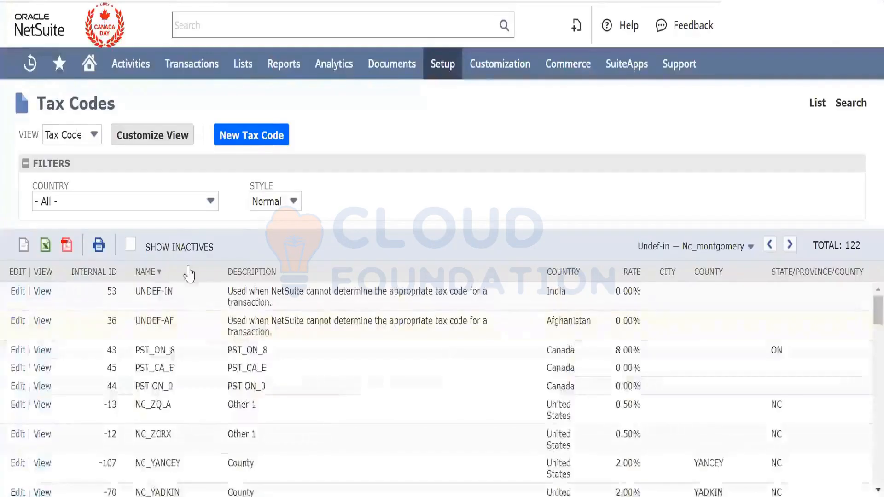
Filter the Tax Codes list by the country United States and look through its codes, including the Nc_burke — -not range
left_click(172, 204)
type("United Arab Emirates")
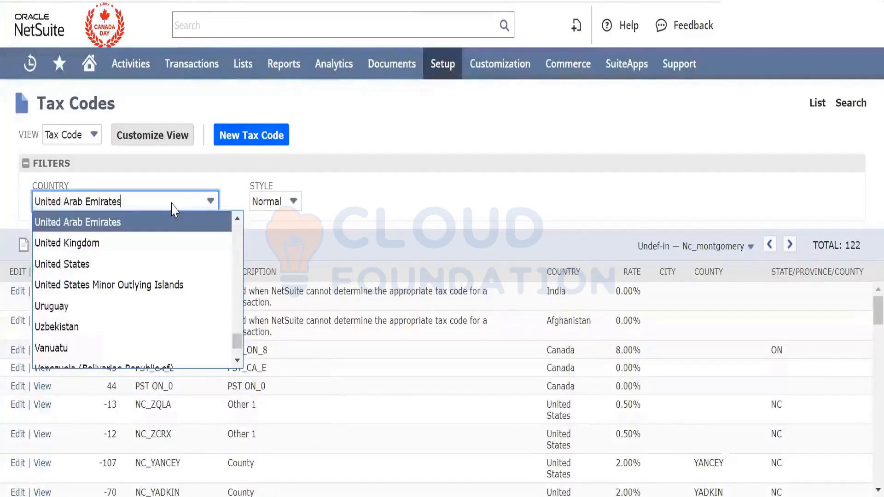
left_click(158, 264)
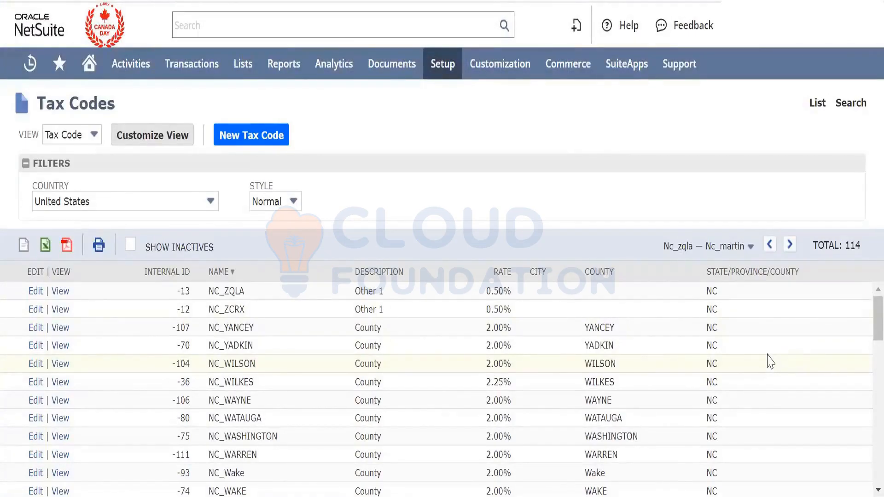
scroll(767, 360, "down", 15)
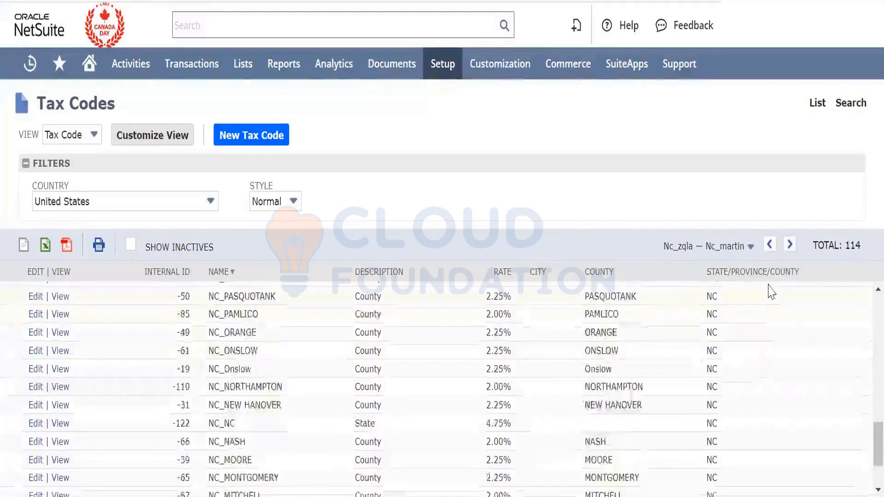
left_click(751, 249)
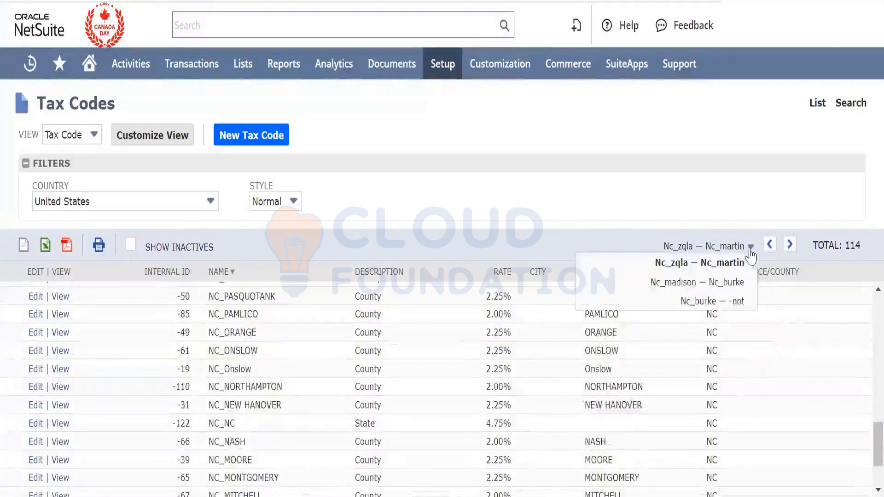
left_click(714, 304)
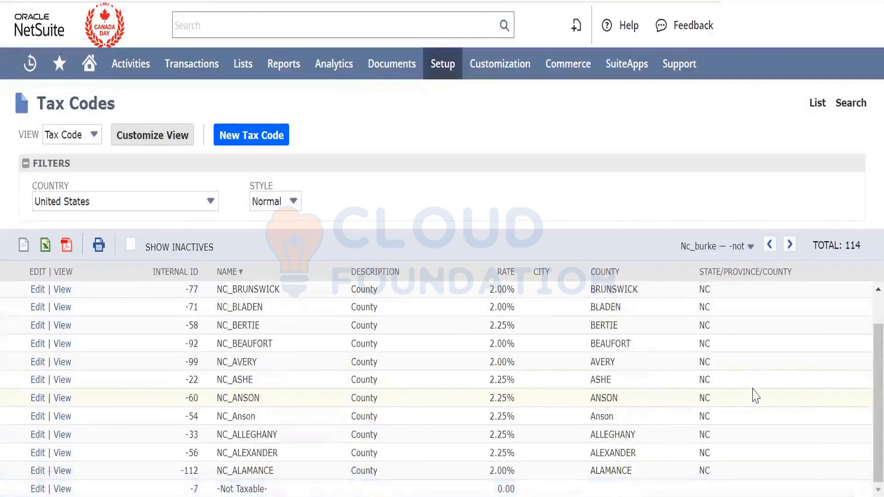
Look through the Nc_burke — -not and Nc_zqla — Nc_martin tax code ranges, and check the TX entry in the Nexuses list
scroll(755, 396, "up", 2)
scroll(755, 396, "down", 2)
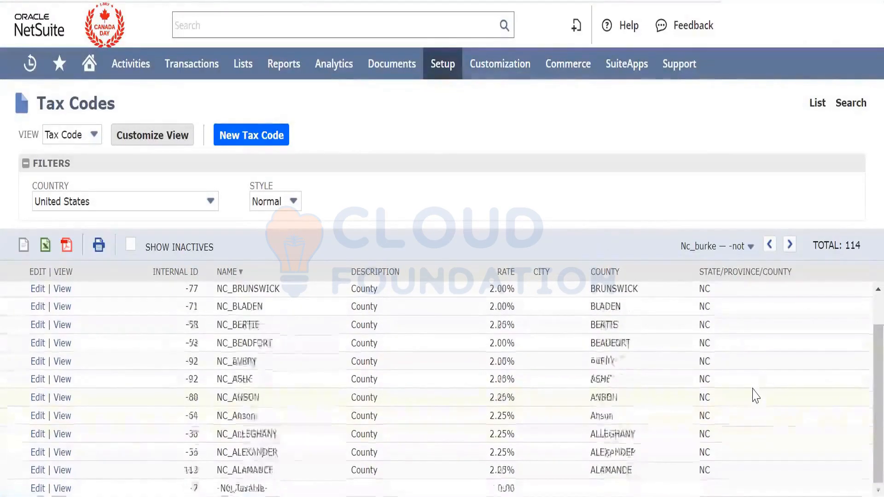
scroll(756, 396, "up", 2)
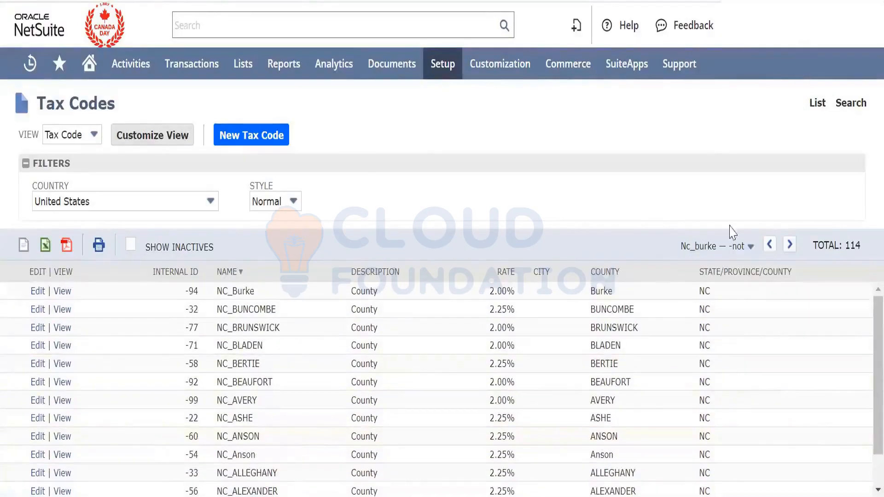
left_click(734, 245)
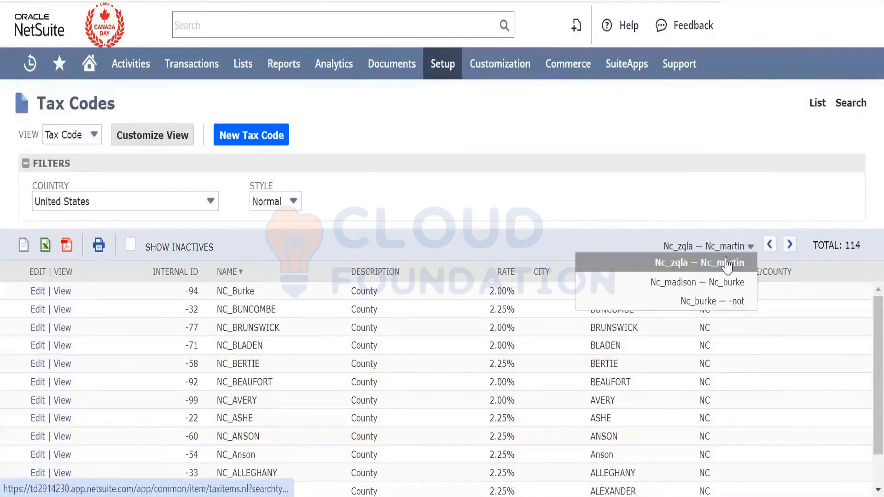
left_click(726, 264)
scroll(732, 386, "down", 10)
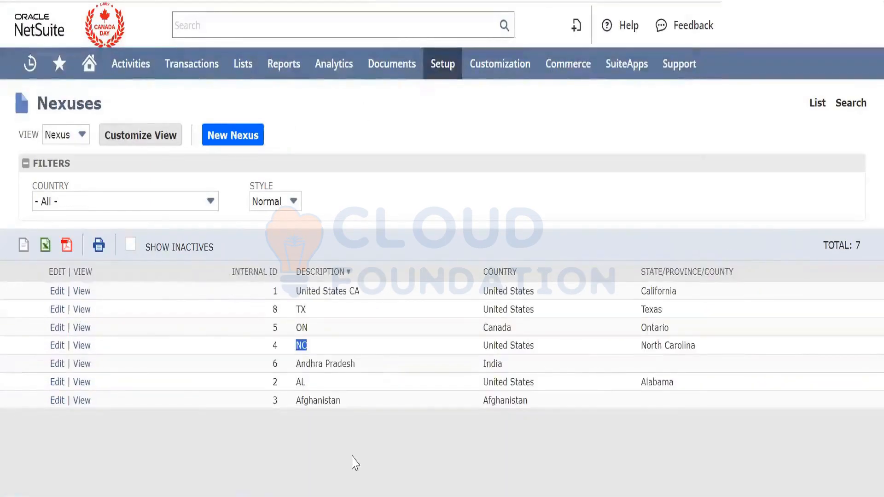
double_click(302, 312)
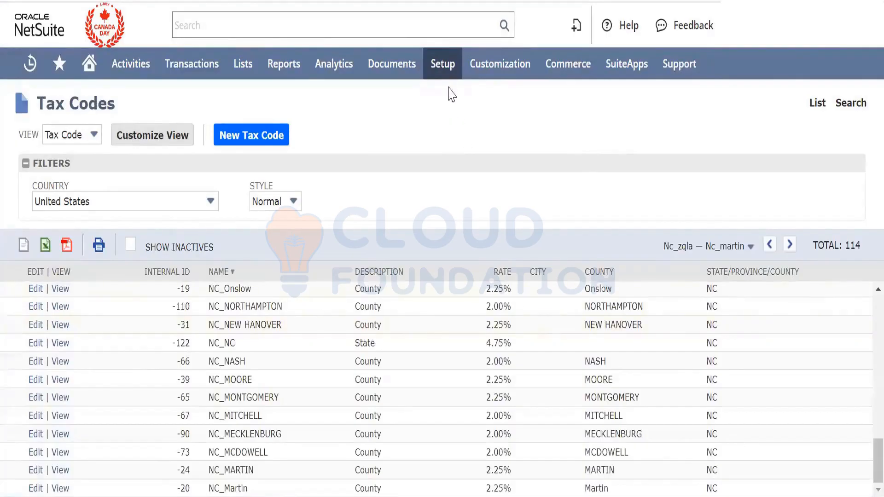
Open Use State Sales Tax Tables from the accounting tax setup in a new tab
mouse_move(439, 62)
mouse_move(464, 165)
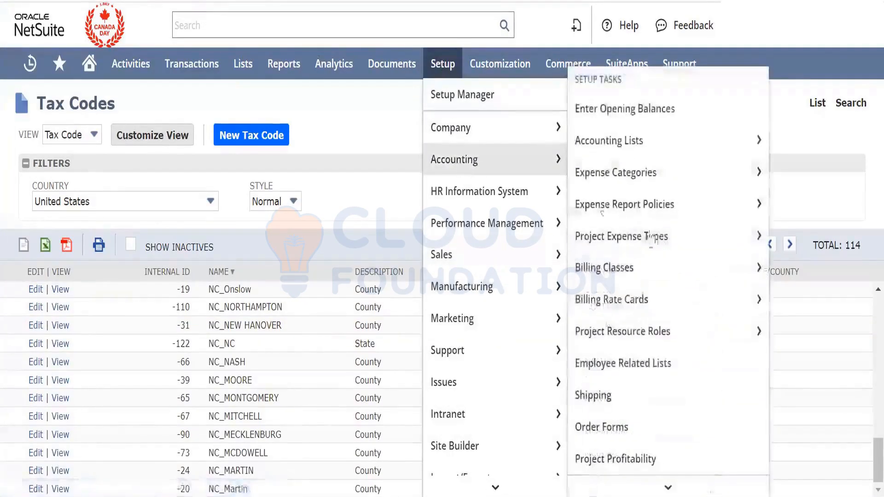
scroll(654, 246, "down", 5)
scroll(654, 246, "up", 10)
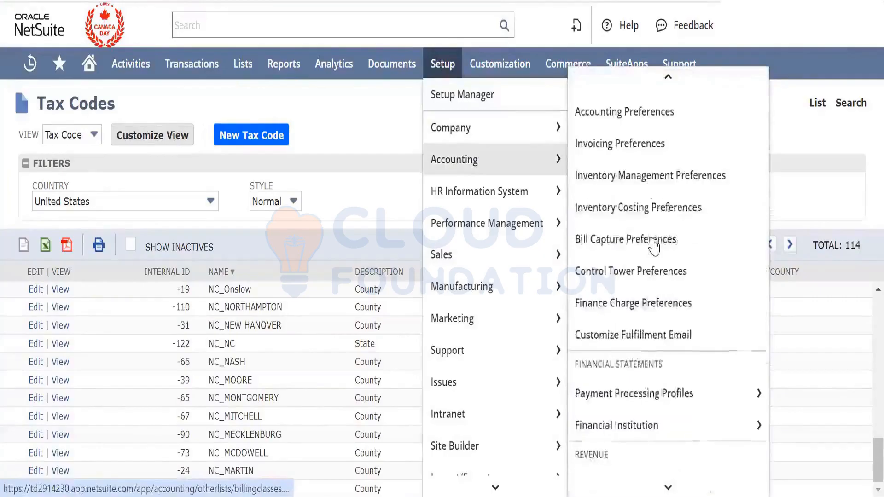
scroll(654, 247, "down", 5)
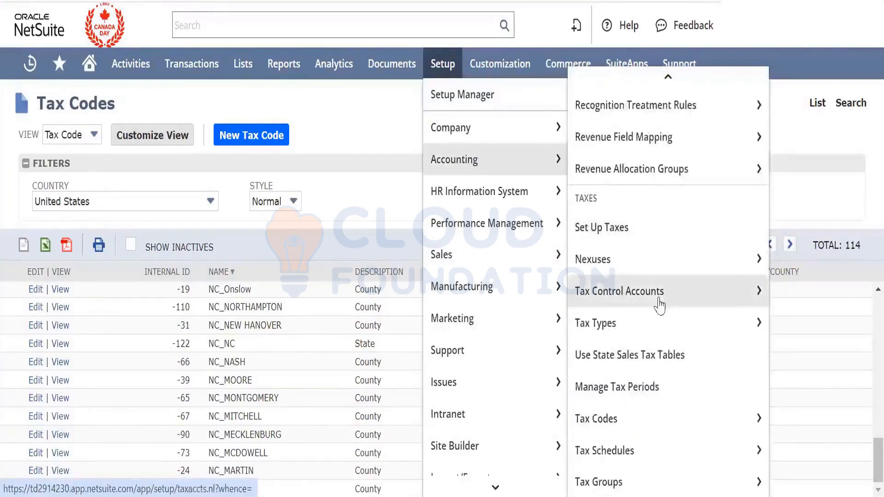
right_click(663, 357)
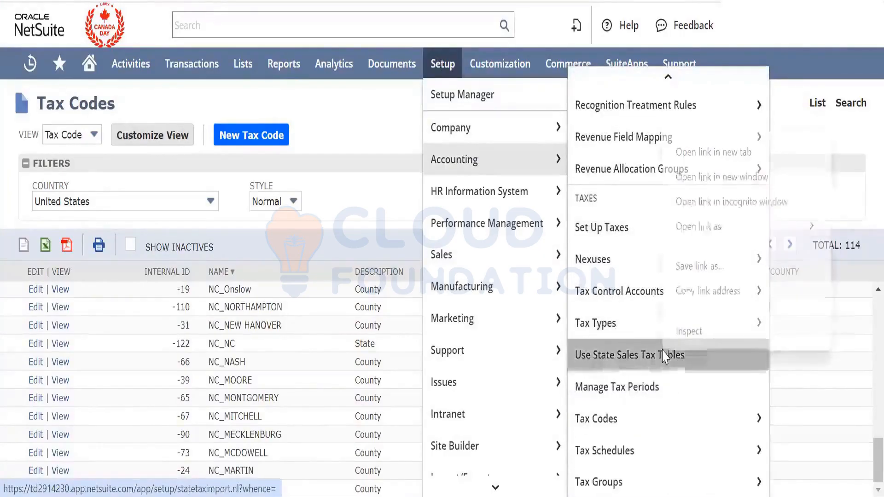
left_click(720, 157)
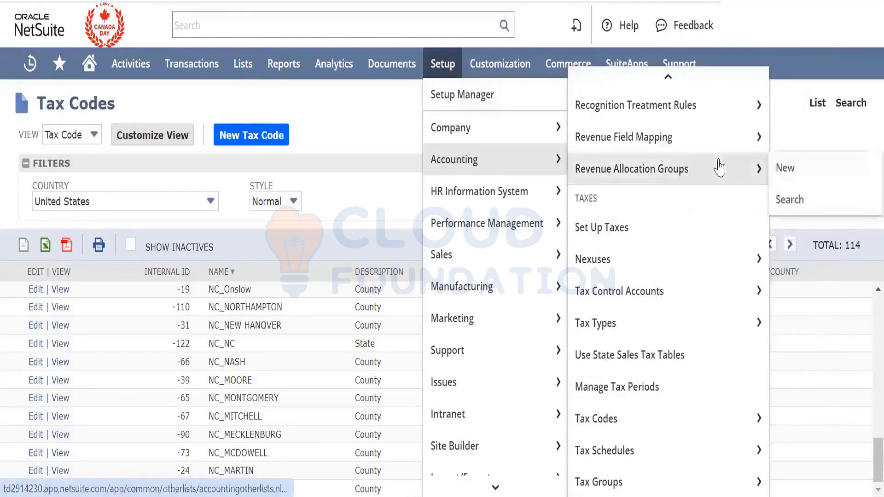
mouse_move(718, 105)
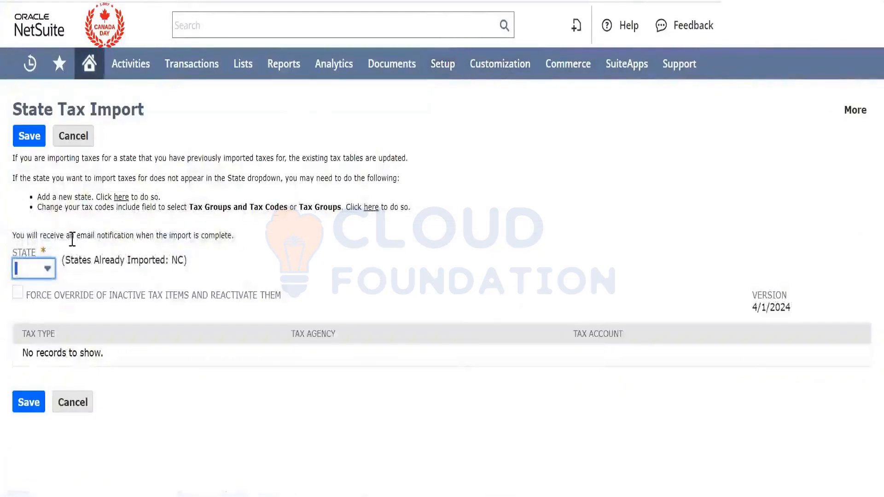
Import the state sales tax tables for TX, using Tax Agency TX and Sales Taxes Payable TX for all tax types
left_click(46, 266)
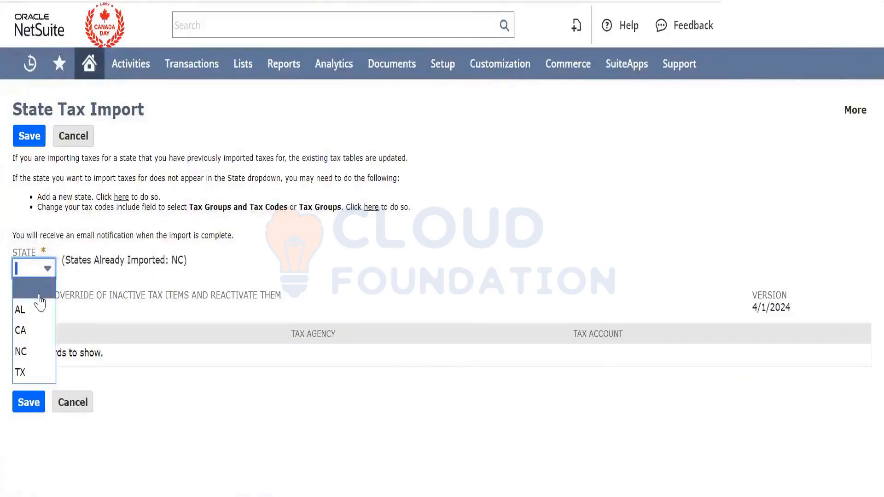
left_click(35, 372)
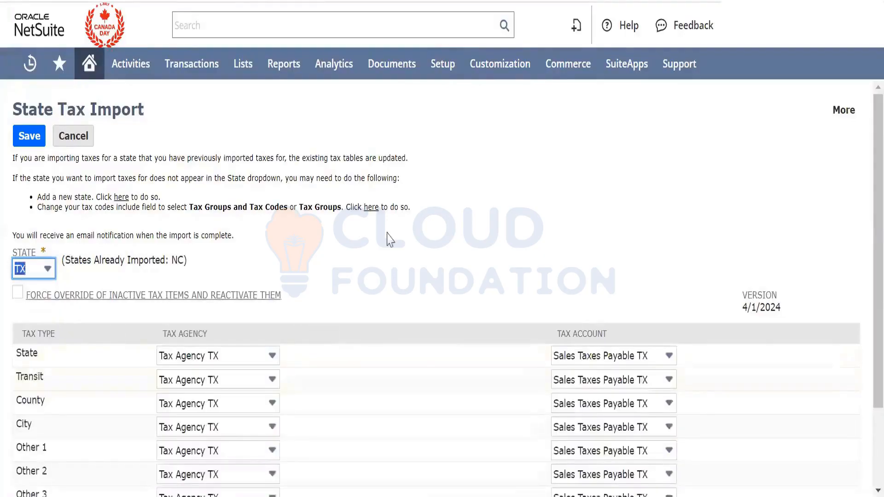
scroll(449, 214, "down", 1)
scroll(448, 214, "down", 2)
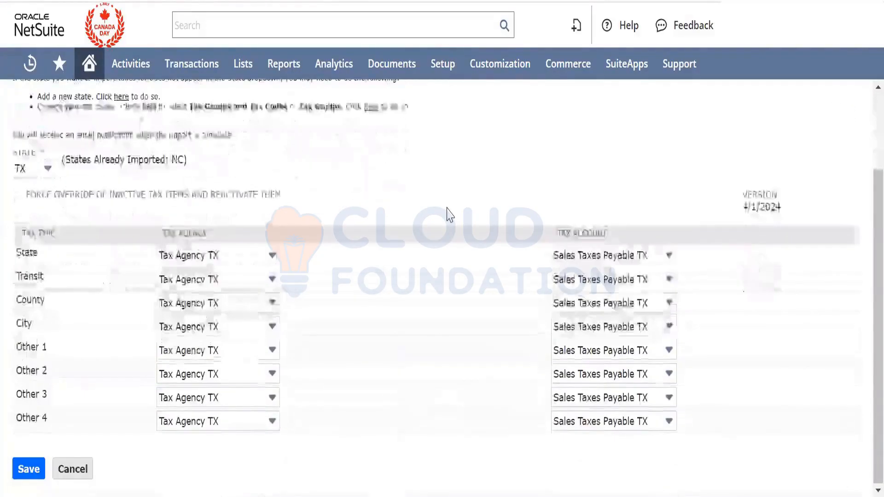
left_click(26, 470)
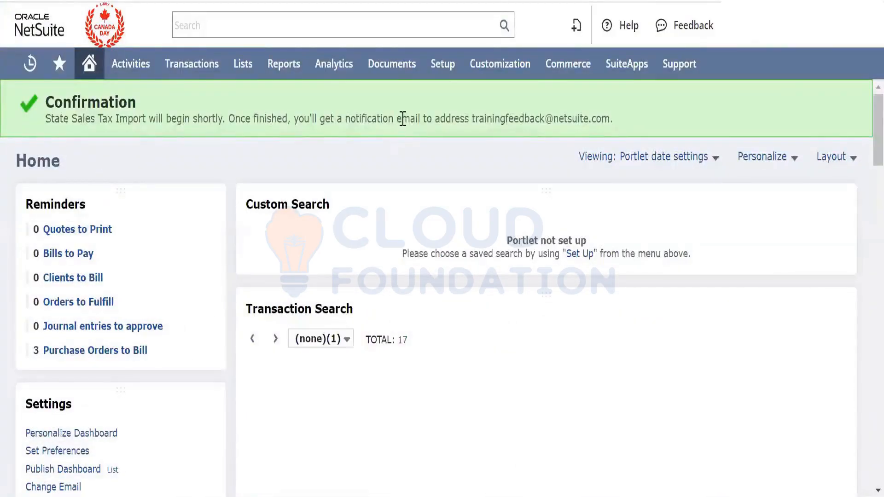
Read the state sales tax import confirmation, including the e-mail address for the completion notification
triple_click(402, 119)
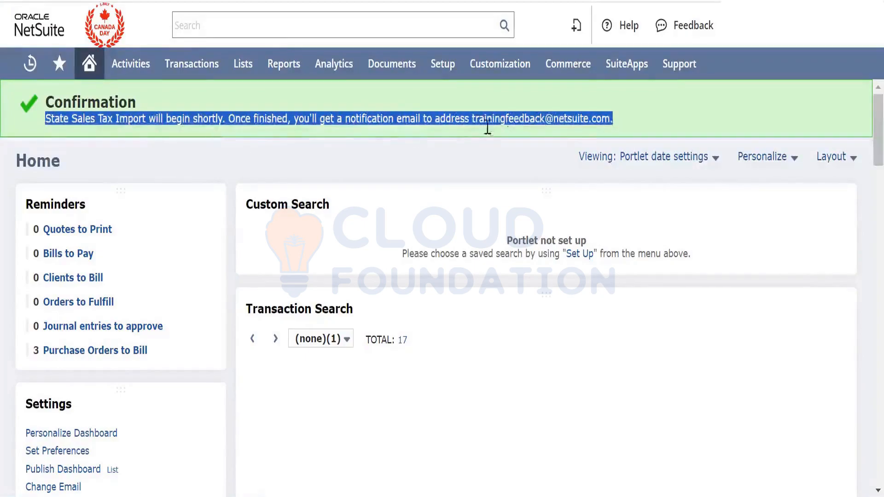
double_click(511, 120)
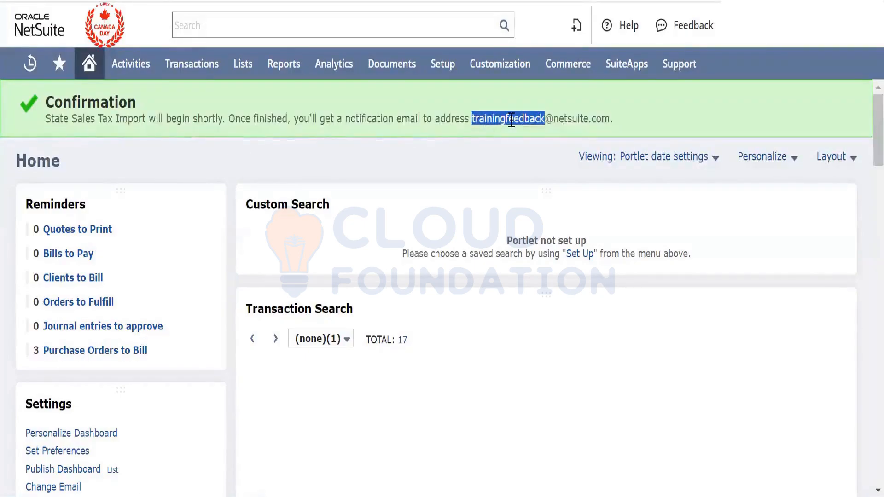
left_click(568, 134)
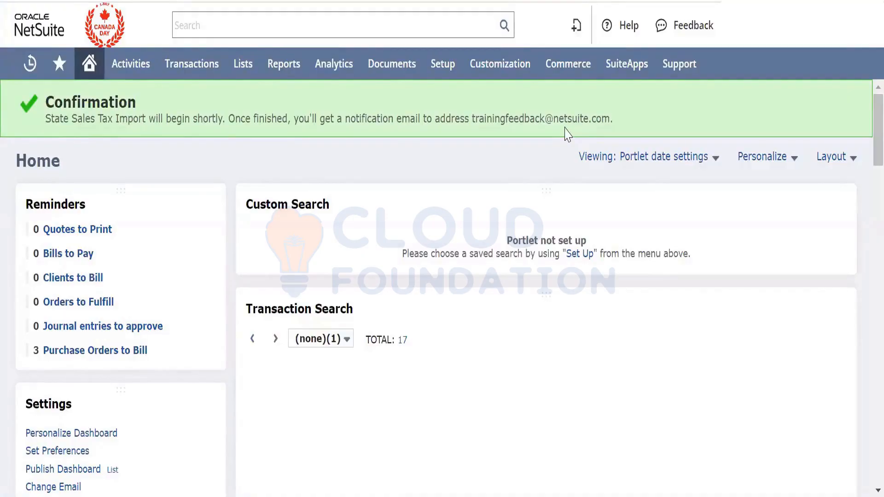
triple_click(563, 123)
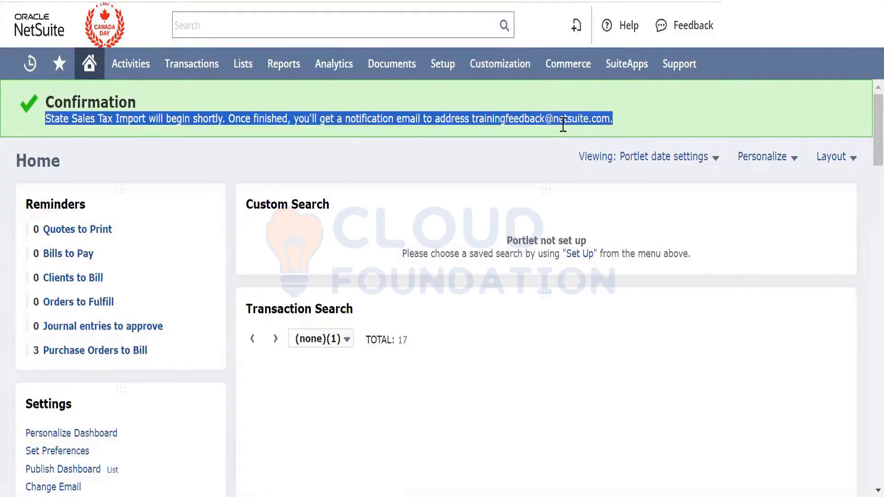
double_click(563, 123)
triple_click(563, 123)
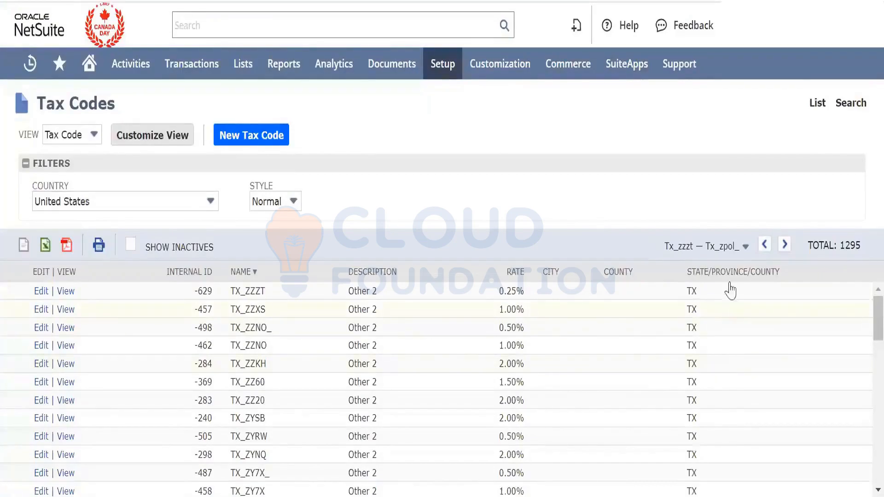
Look through the TX codes in the United States Tax Codes list and review the available name ranges
scroll(741, 374, "down", 12)
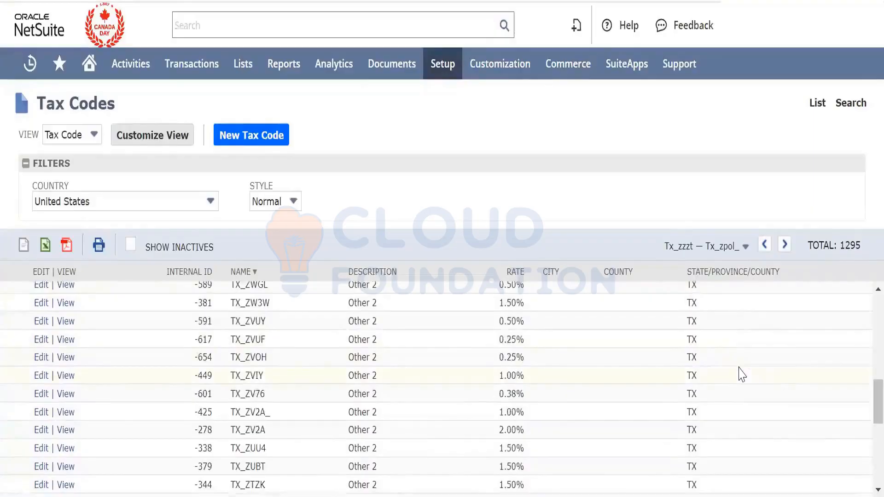
scroll(742, 374, "down", 3)
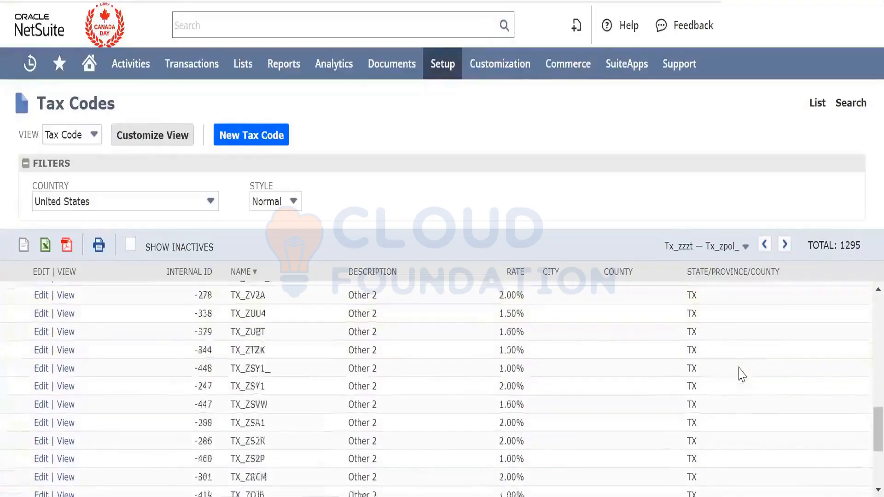
scroll(741, 374, "down", 2)
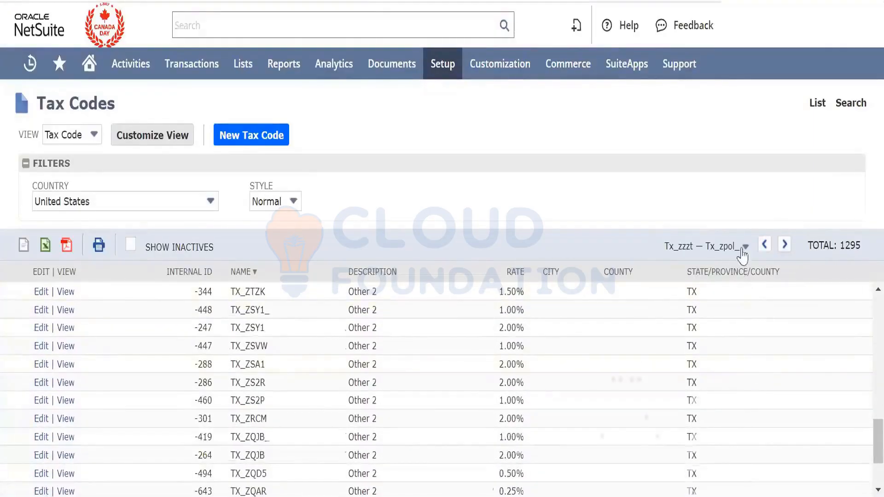
left_click(744, 249)
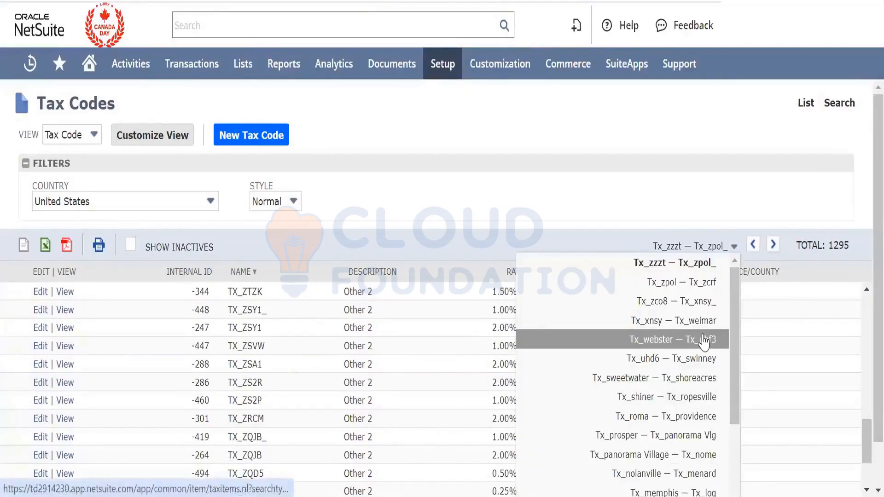
scroll(703, 341, "down", 5)
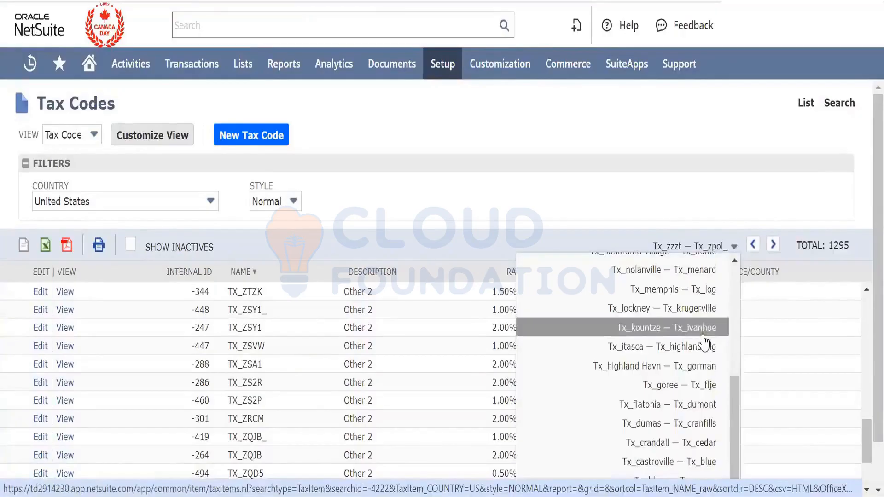
scroll(704, 342, "up", 4)
scroll(703, 342, "down", 4)
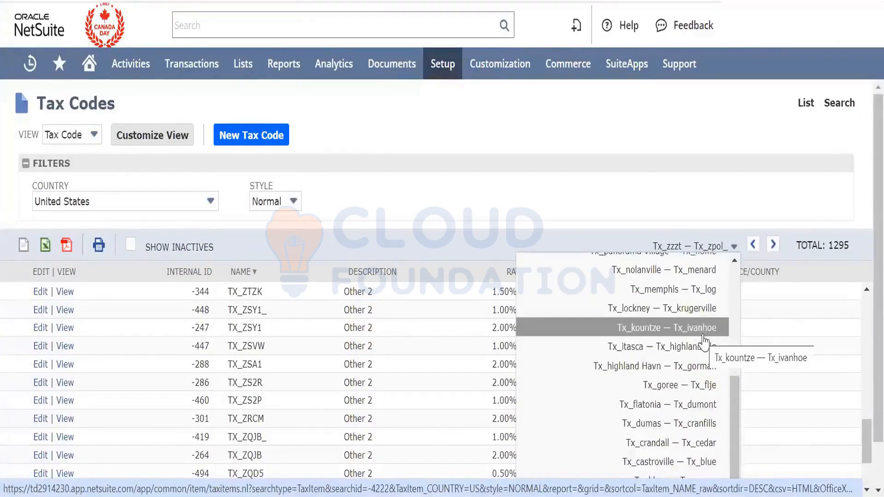
left_click(365, 144)
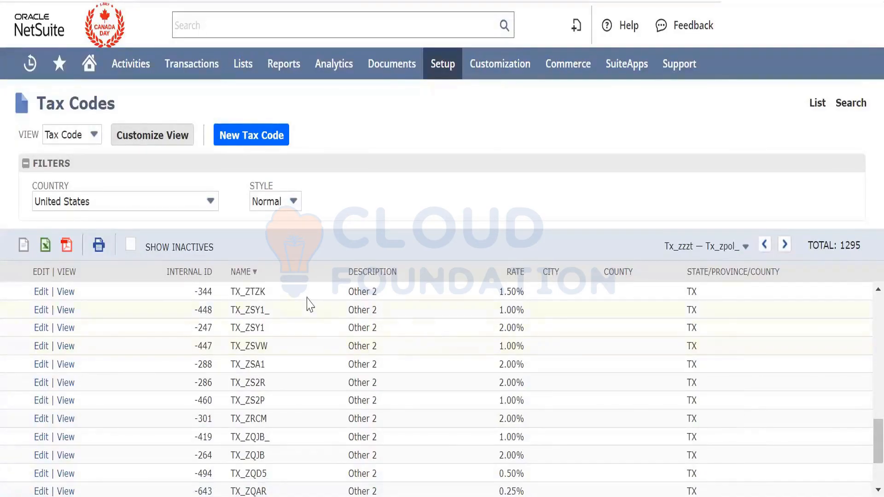
Examine the names and rates of the TX codes in the Tx_zzzt — Tx_zpol_ range, including TX_ZTZK and TX_ZUBT
double_click(259, 290)
left_click(445, 188)
left_click_drag(514, 290, 514, 282)
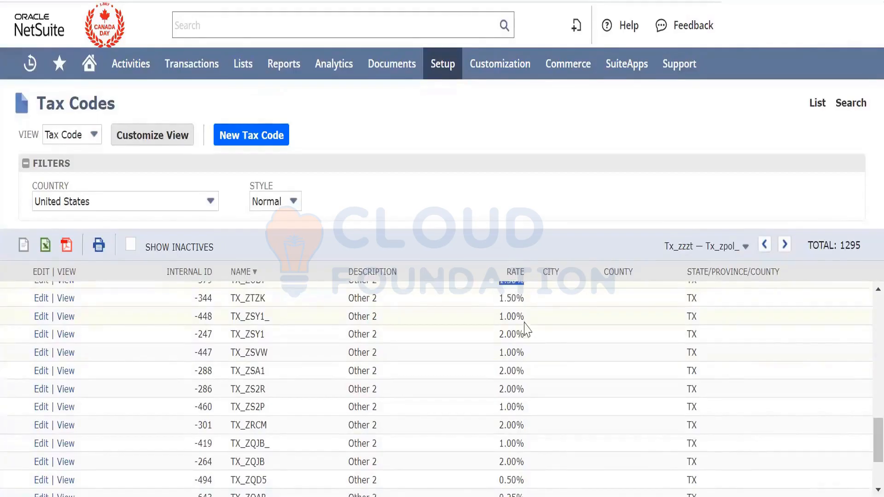
scroll(527, 334, "up", 3)
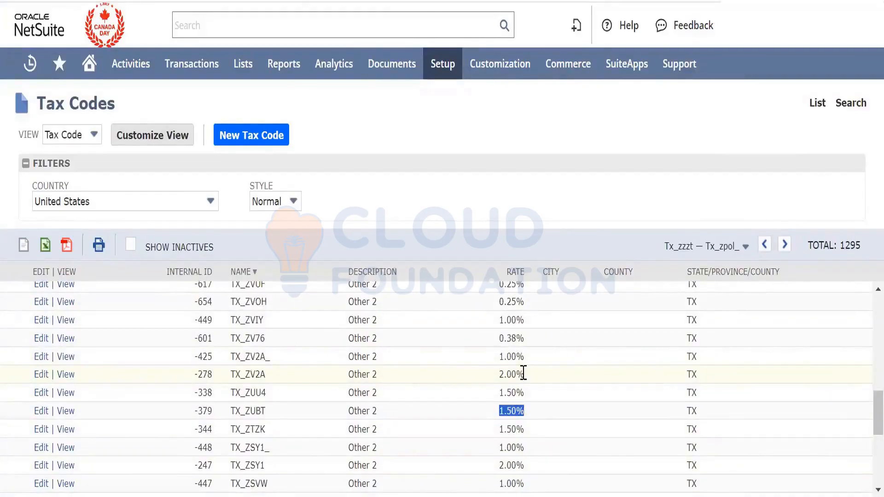
scroll(524, 373, "up", 10)
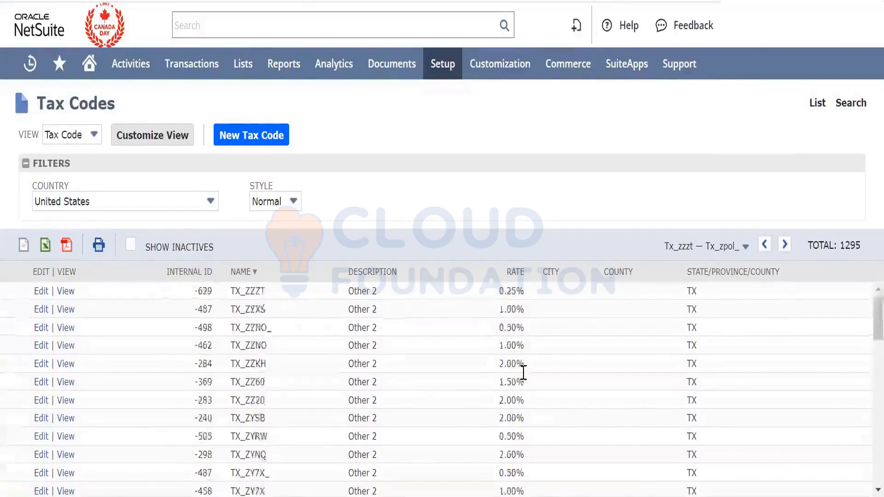
right_click(523, 373)
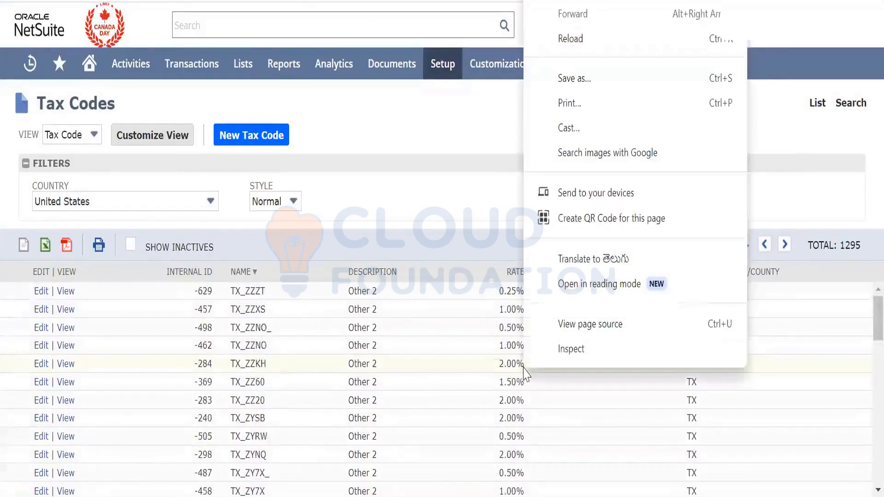
left_click(492, 375)
scroll(492, 380, "down", 15)
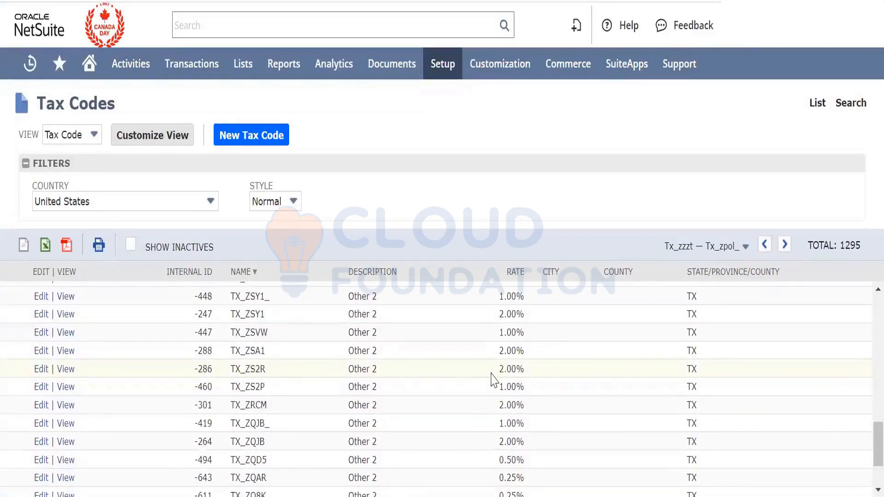
scroll(492, 380, "up", 5)
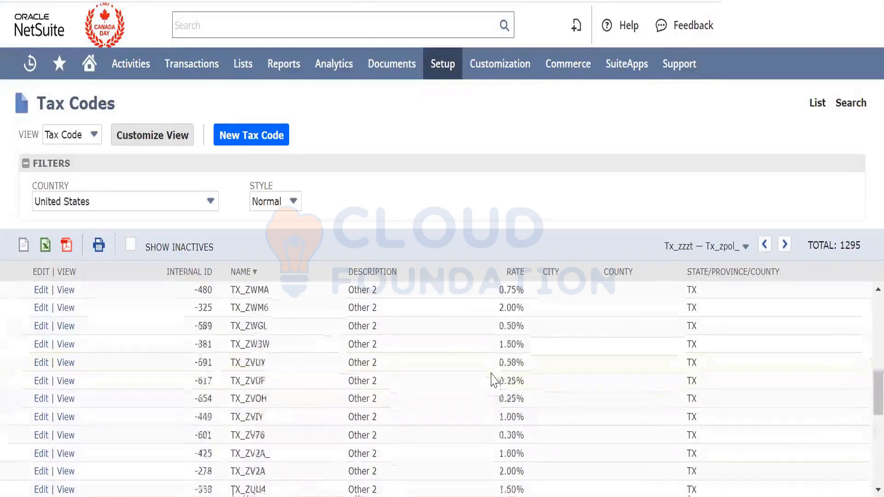
scroll(501, 373, "up", 2)
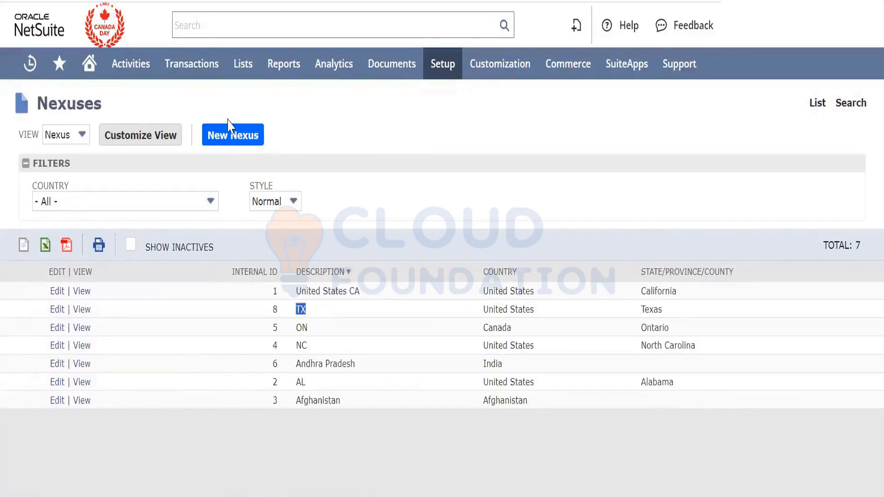
Create and save a new nexus with United States as the country and New York as the state
left_click(233, 137)
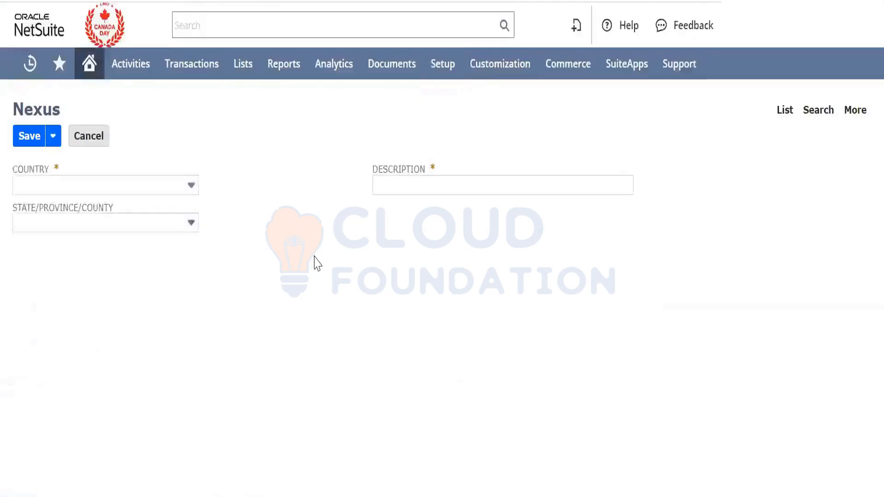
left_click(190, 197)
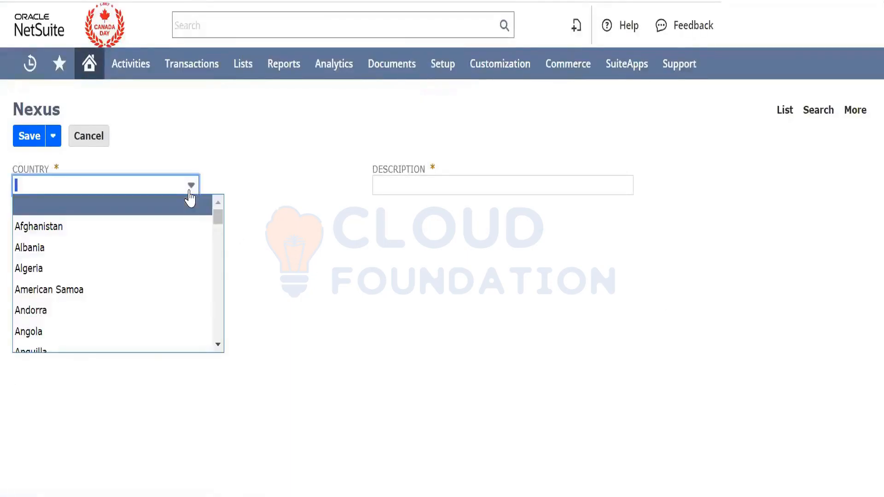
type("United Arab Emirates")
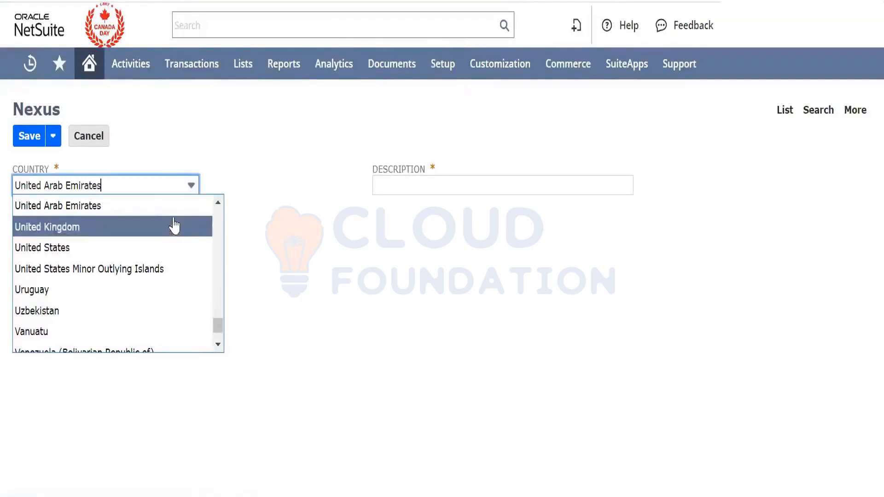
left_click(166, 247)
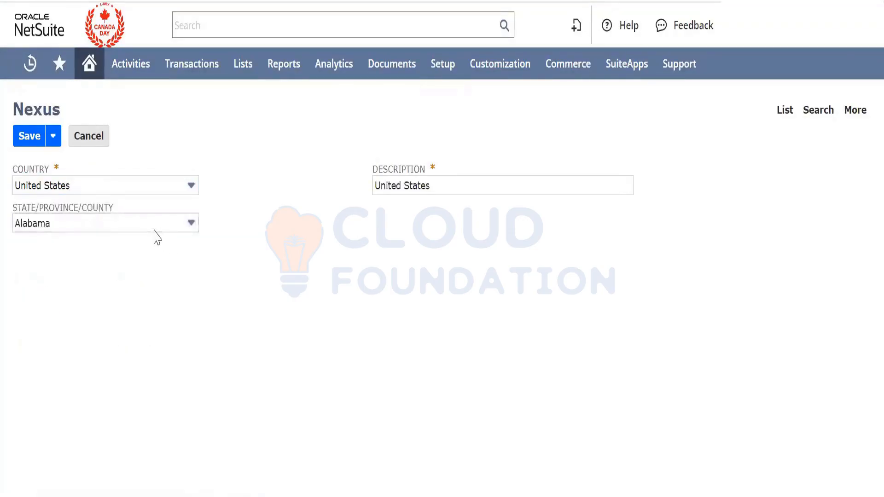
left_click(155, 230)
type("new")
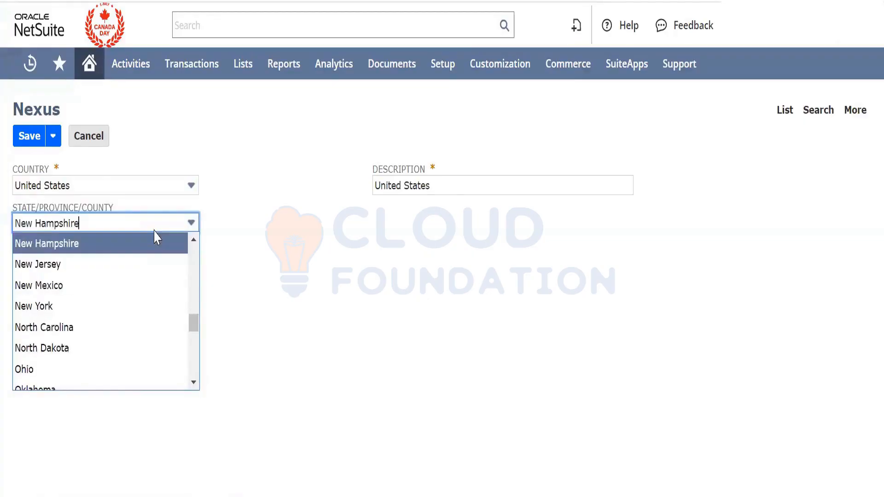
left_click(125, 306)
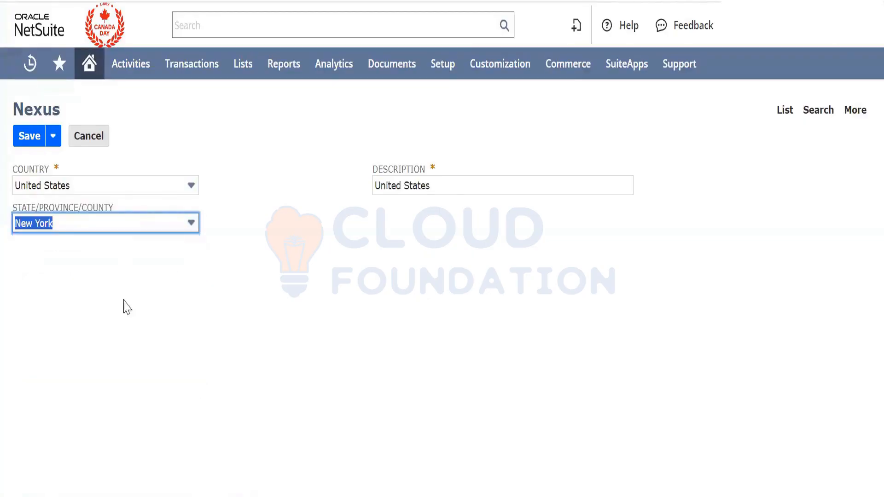
left_click(22, 142)
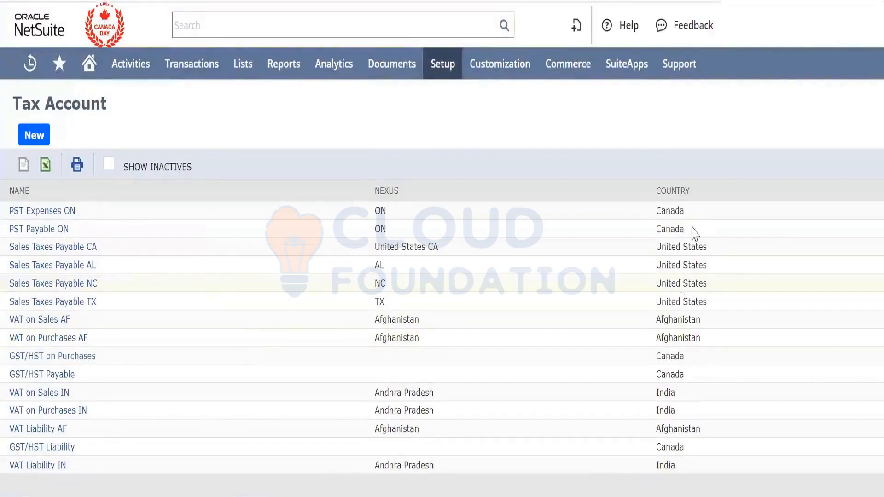
Check the Country column and the Sales Taxes Payable TX entry in the Tax Account list
double_click(682, 189)
left_click_drag(96, 302, 7, 303)
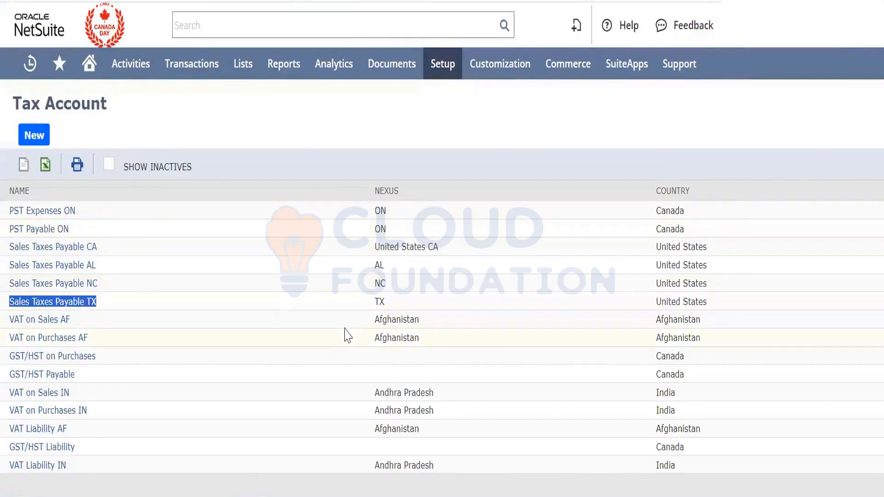
left_click(349, 142)
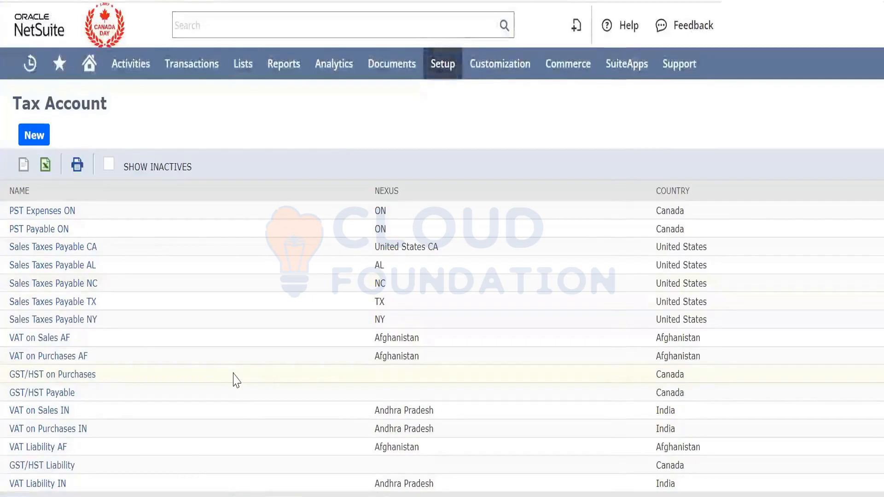
Check the Sales Taxes Payable NY entry and its nexus, view its tax control account record, and return to the list
left_click_drag(112, 326, 10, 329)
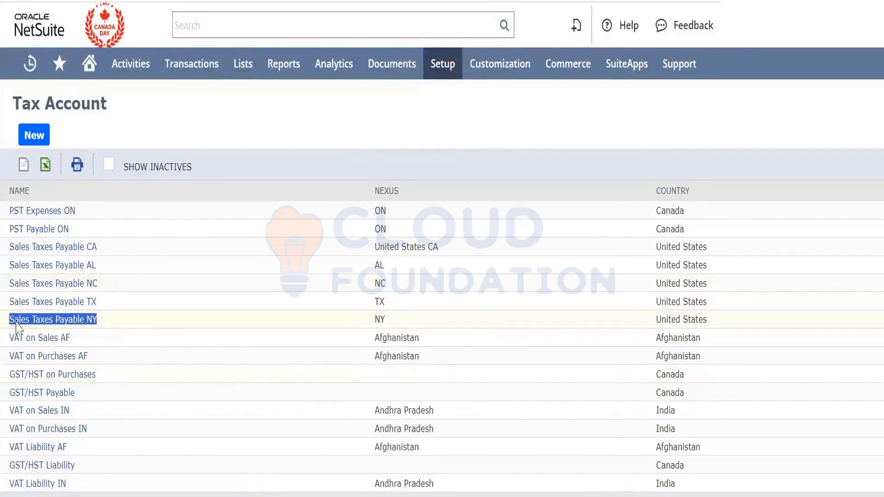
double_click(379, 319)
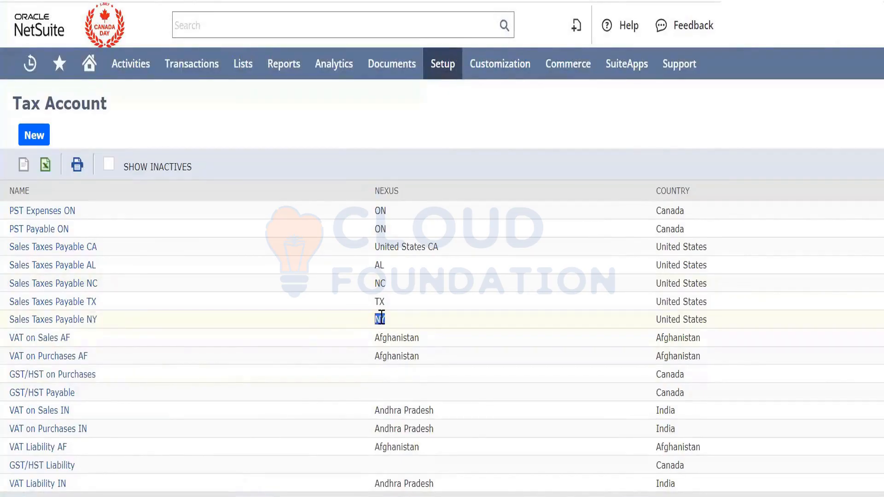
left_click(60, 319)
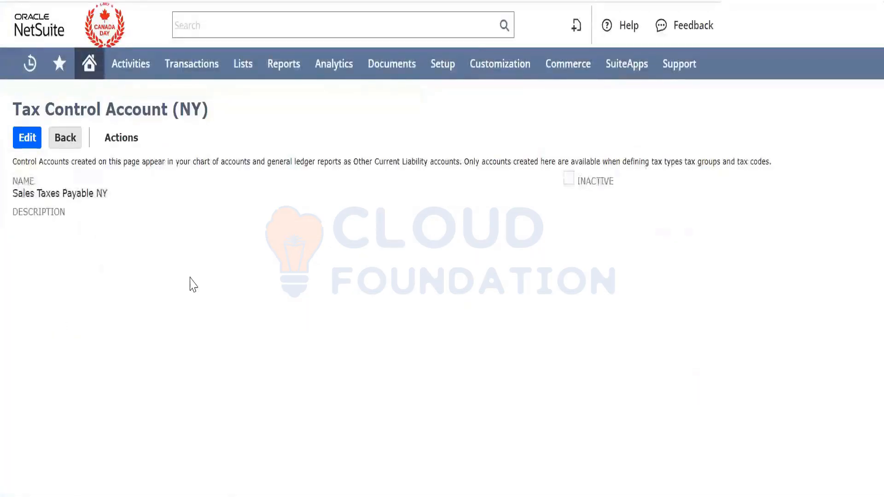
left_click(65, 137)
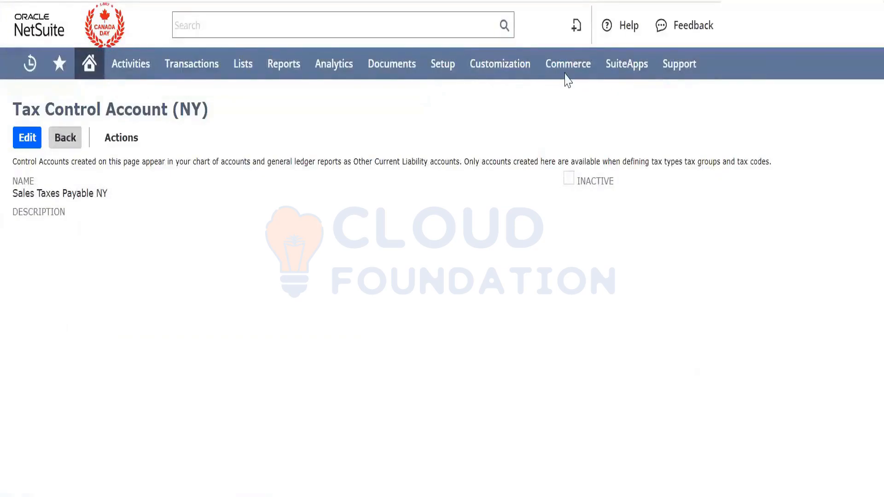
Open the State Tax Import page in a new tab and select NY as the state to import
mouse_move(442, 67)
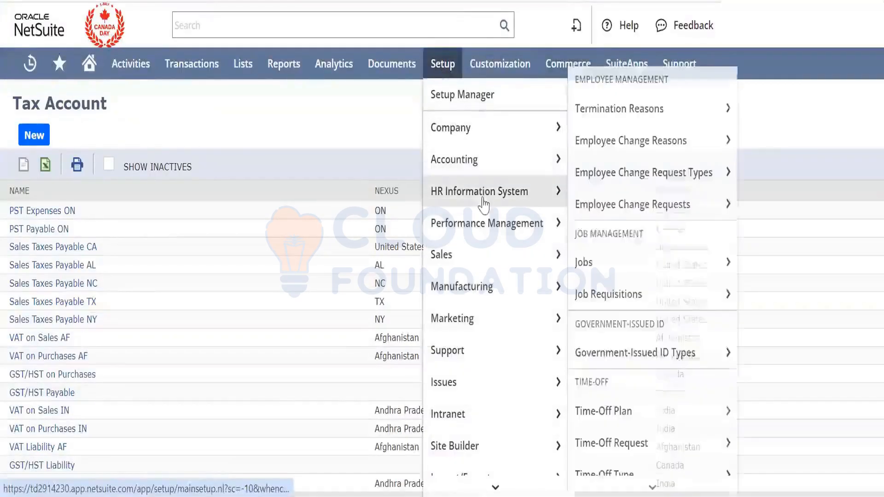
mouse_move(495, 171)
scroll(685, 291, "down", 10)
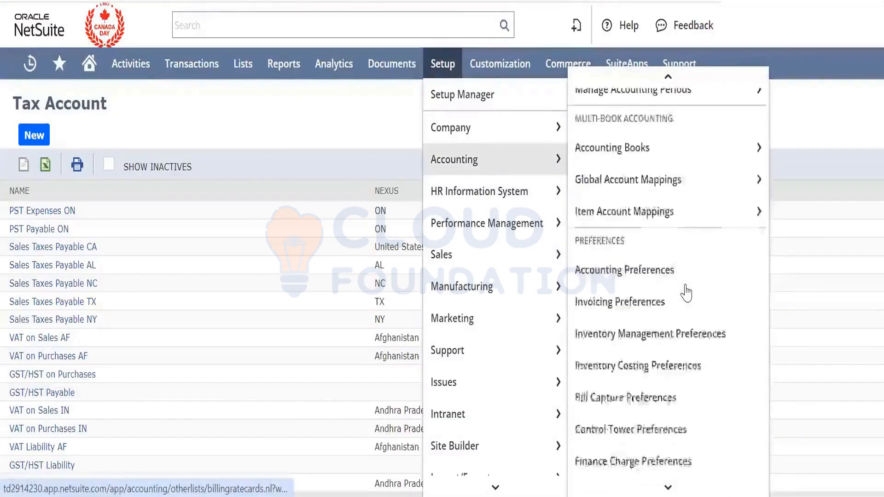
scroll(686, 292, "down", 10)
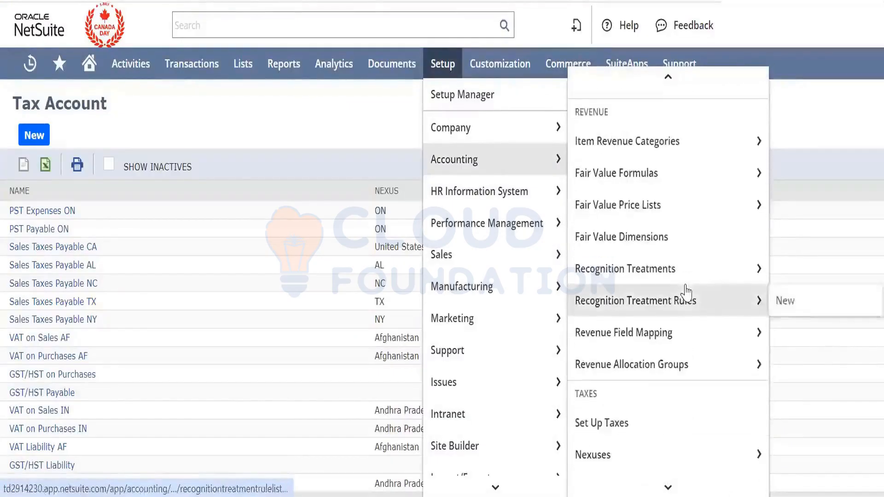
right_click(686, 357)
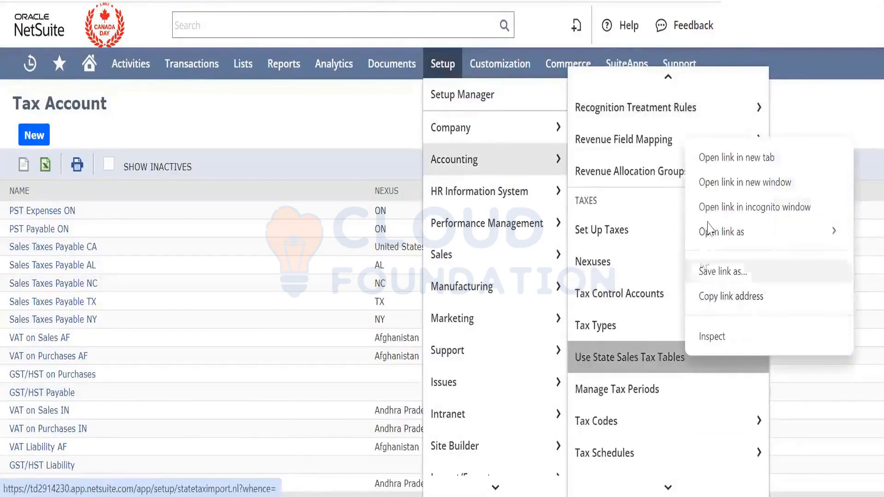
left_click(726, 158)
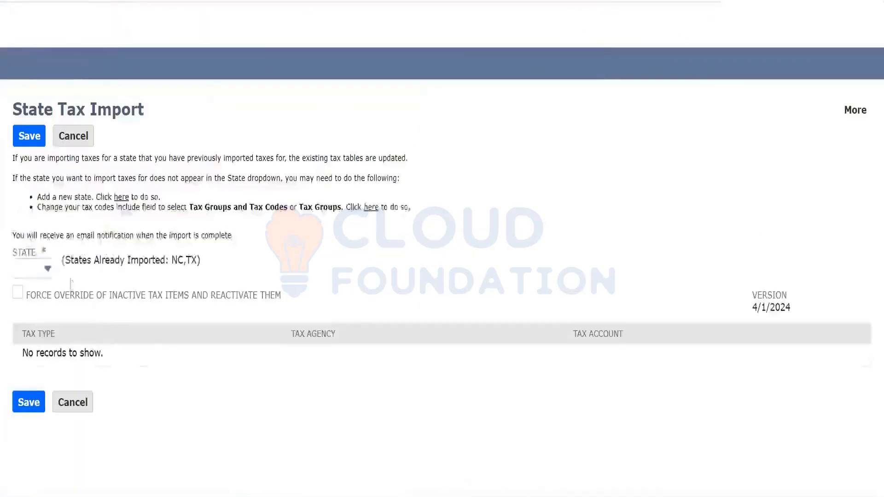
left_click(32, 268)
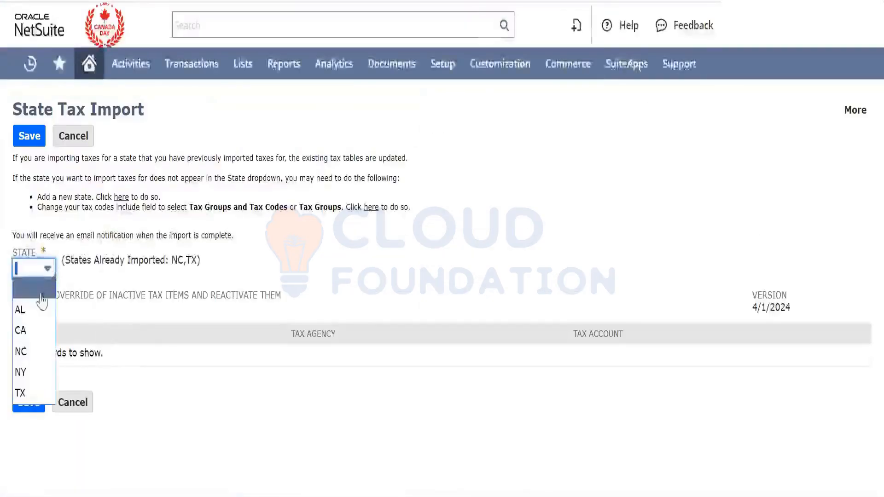
left_click(37, 381)
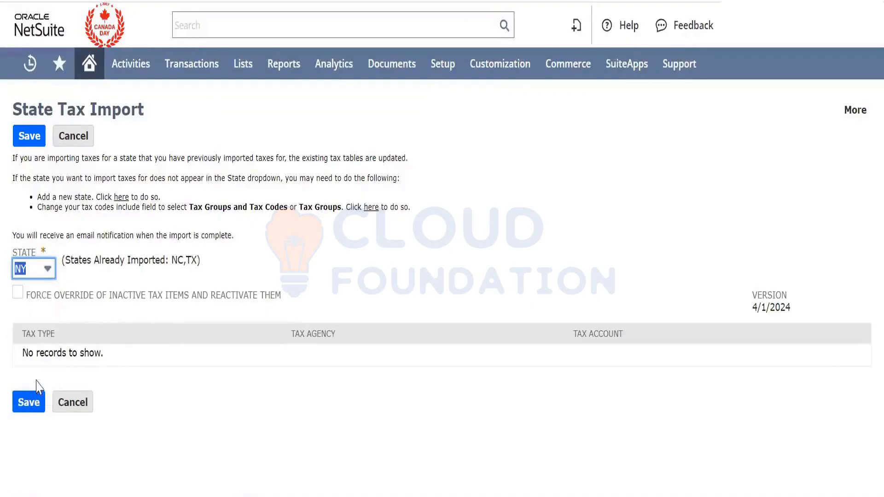
left_click(404, 251)
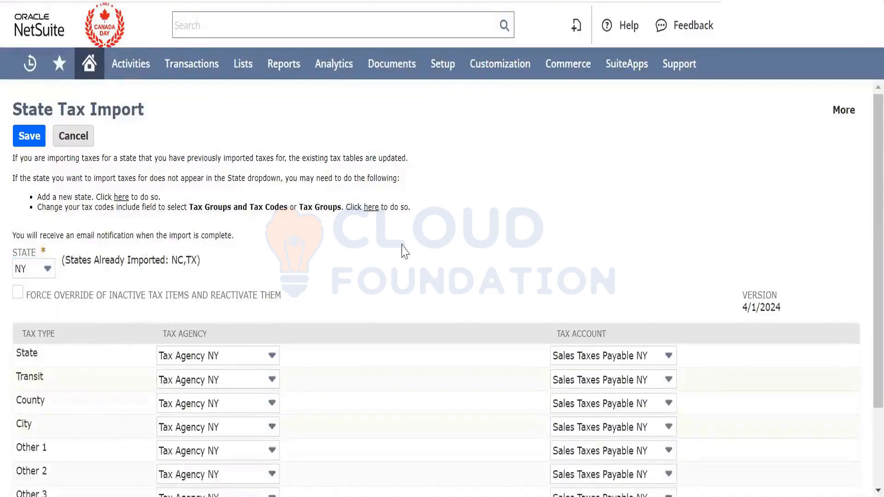
Import the NY state sales tax tables, using Tax Agency NY and Sales Taxes Payable NY for all tax types
scroll(404, 251, "down", 3)
mouse_move(228, 257)
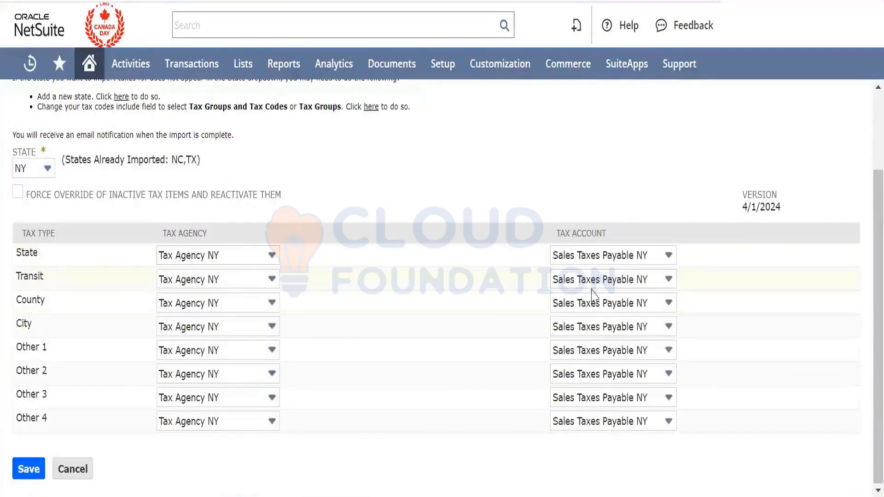
left_click(633, 263)
left_click(634, 263)
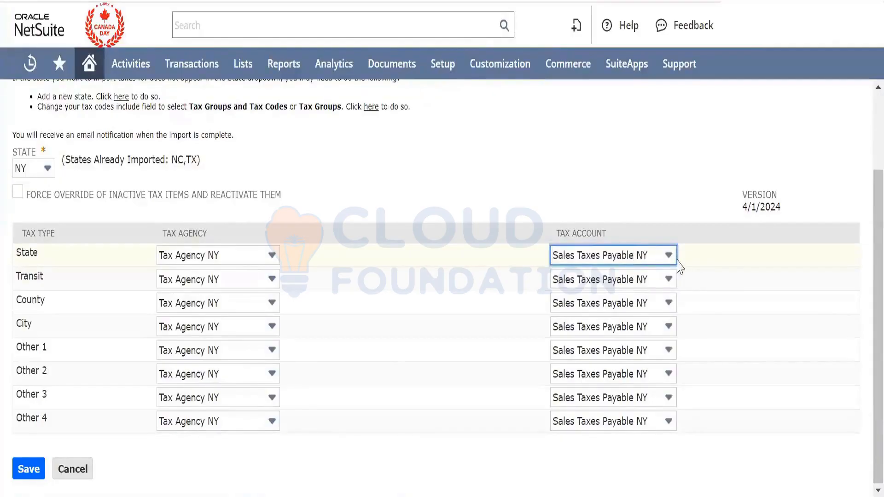
left_click(608, 204)
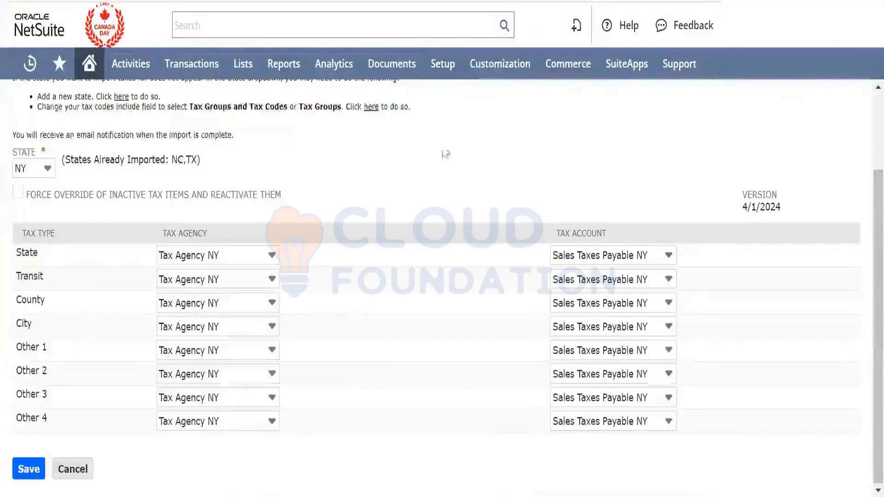
scroll(444, 202, "up", 3)
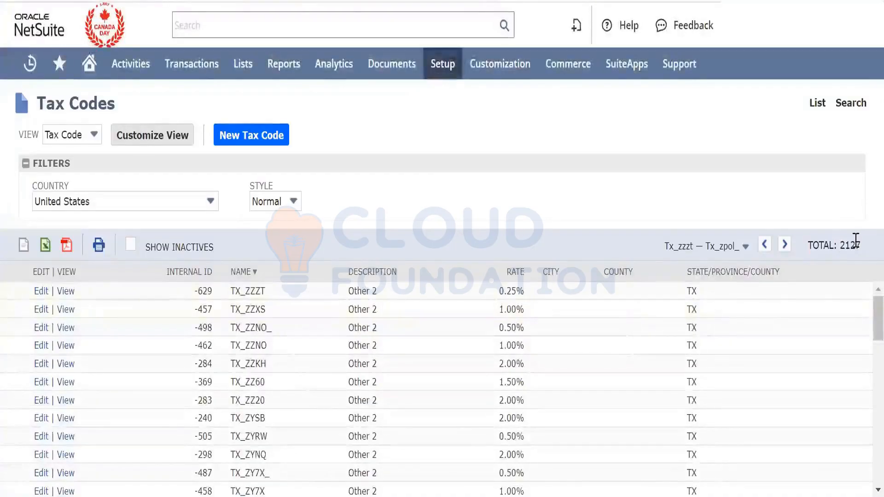
Check the total of the United States Tax Codes list and look through its name ranges for NY codes
double_click(856, 242)
left_click(747, 248)
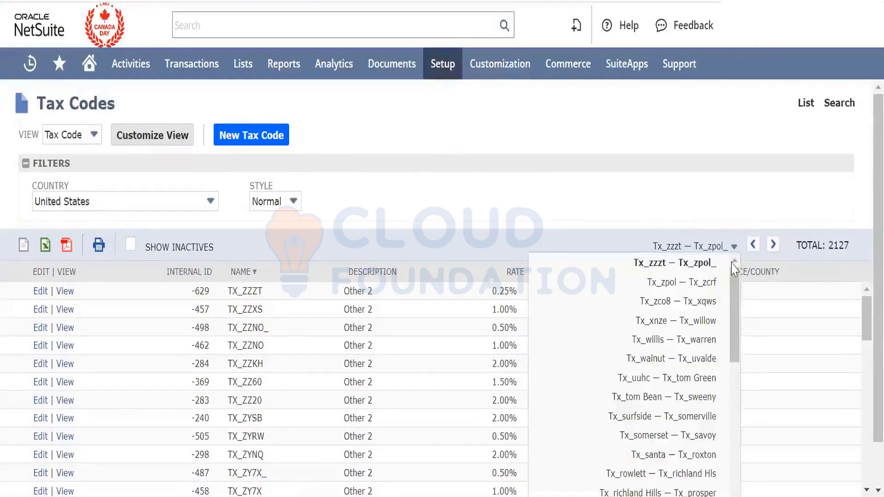
scroll(709, 400, "down", 5)
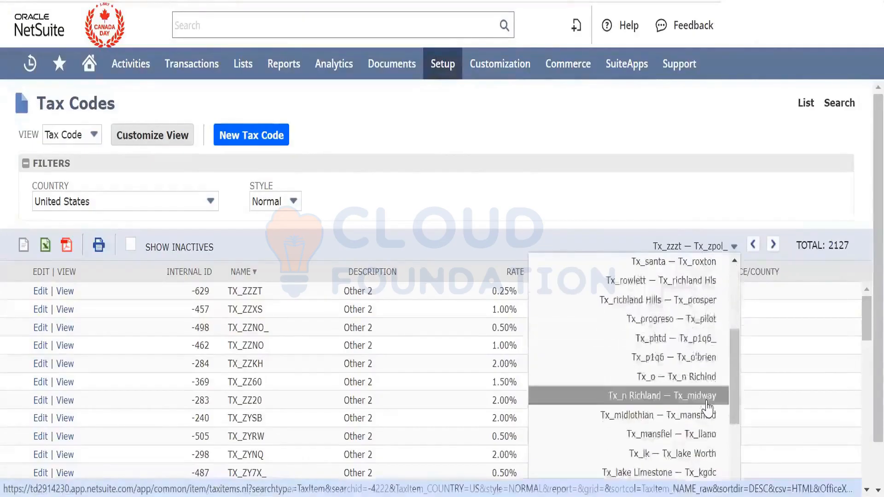
scroll(708, 409, "down", 5)
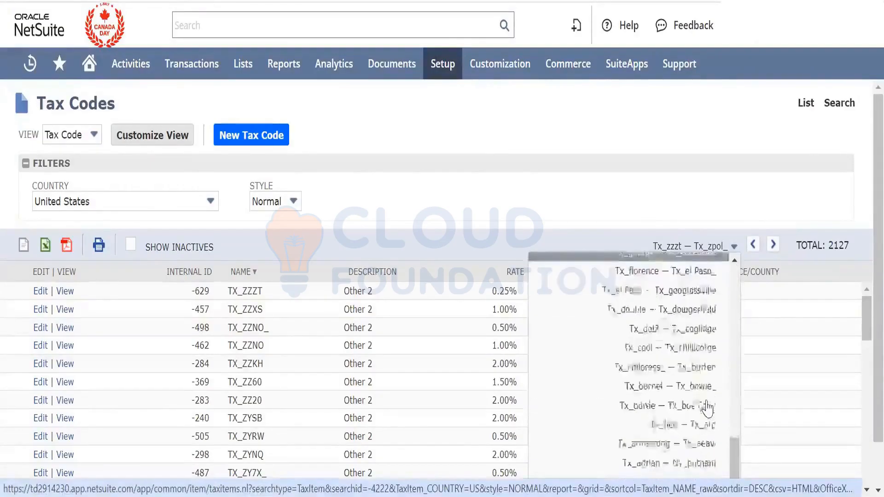
scroll(708, 409, "down", 3)
scroll(708, 409, "up", 5)
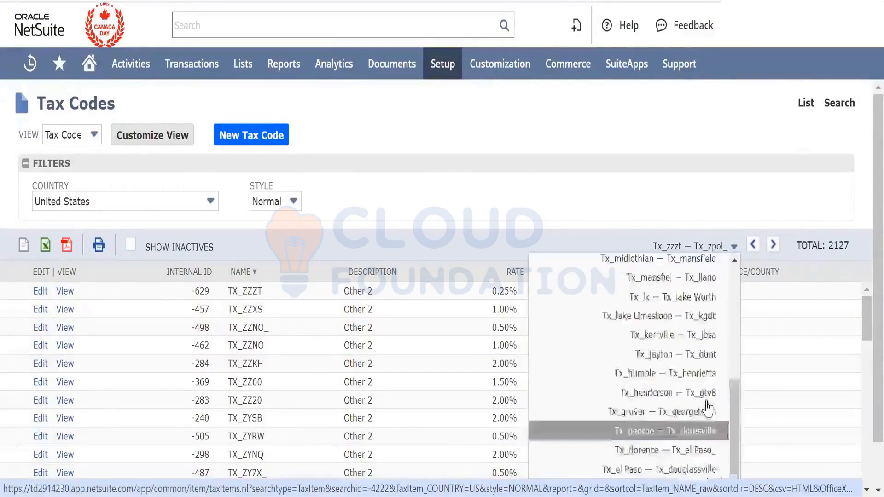
scroll(708, 409, "down", 5)
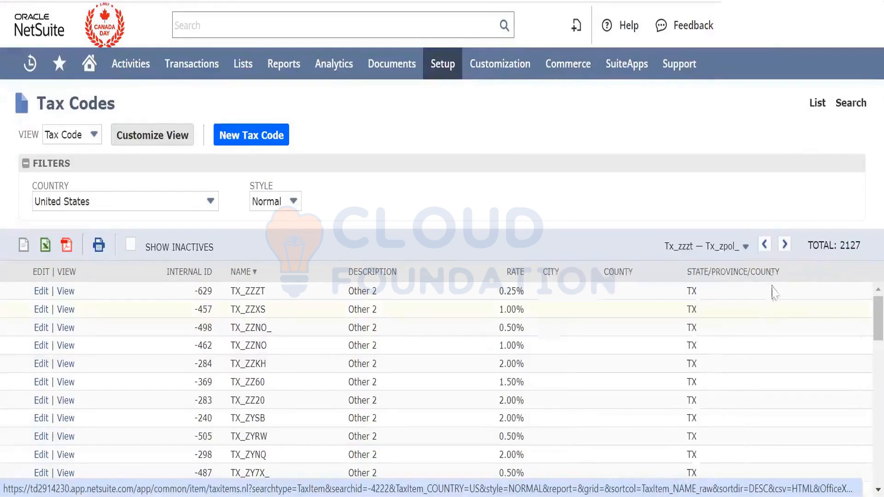
Show the Ny_otsego — Ny_chenango_ range and examine the NY codes' rates, cities and counties
left_click(783, 247)
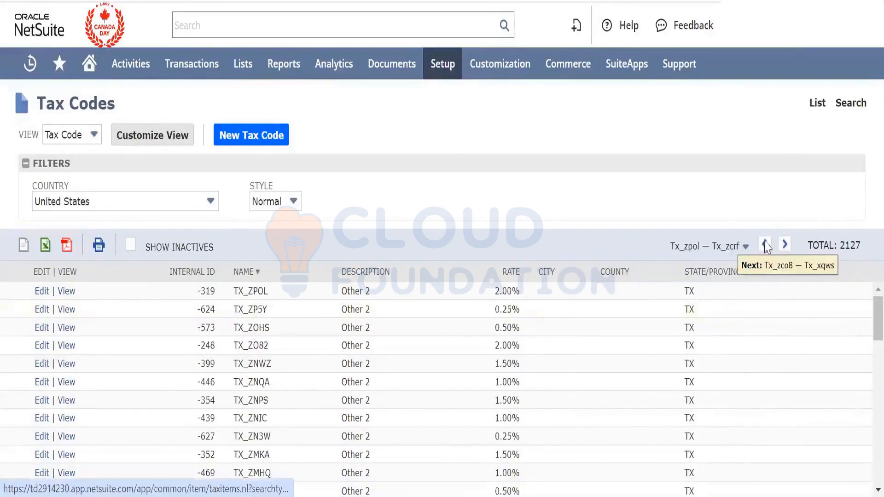
left_click(738, 247)
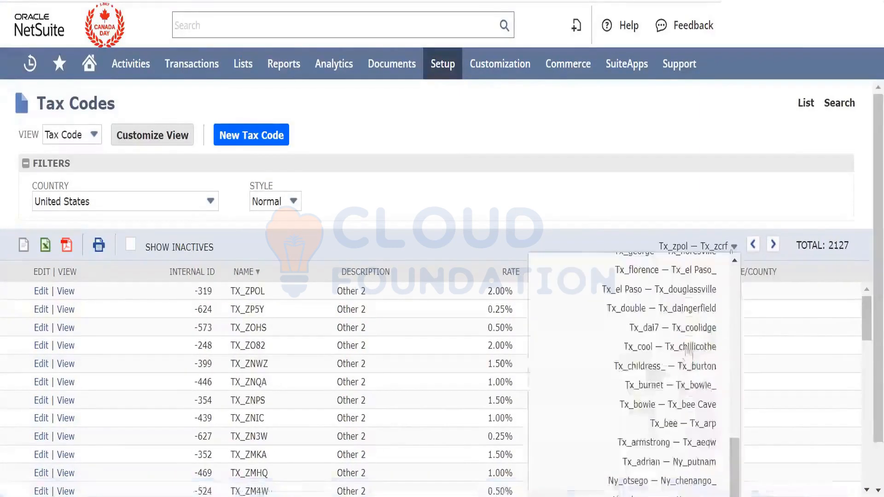
left_click(663, 481)
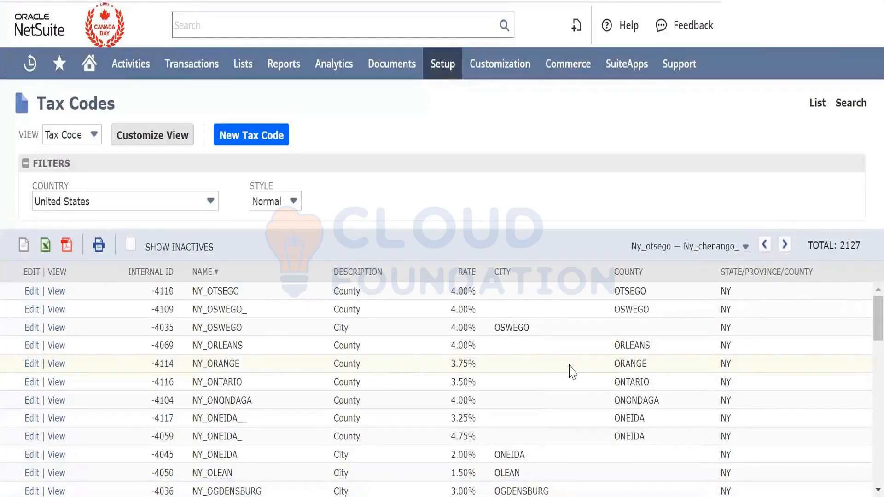
scroll(571, 371, "down", 1)
scroll(571, 370, "up", 1)
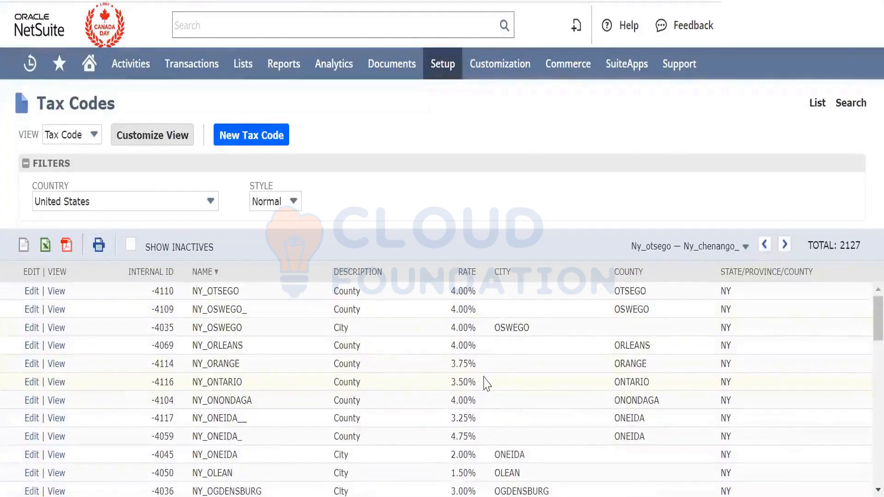
scroll(486, 383, "down", 3)
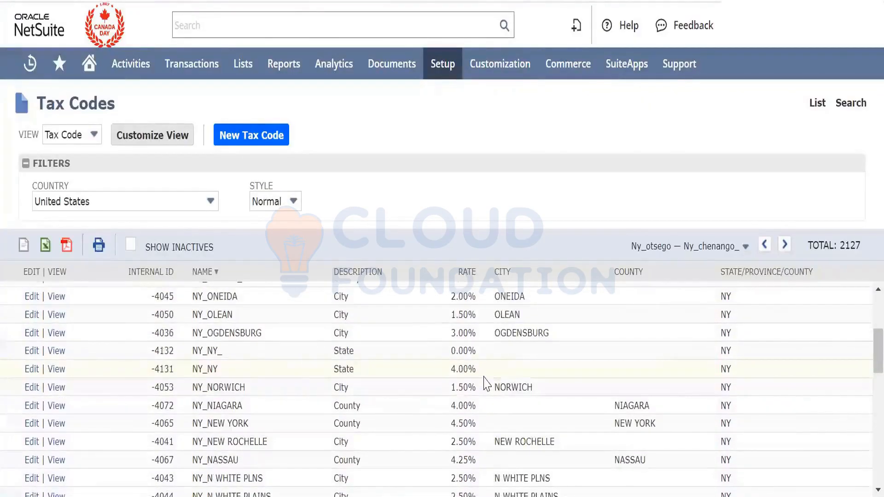
Look through more of the NY tax codes, and switch to the Tax Types and Tax Account lists
scroll(486, 383, "down", 3)
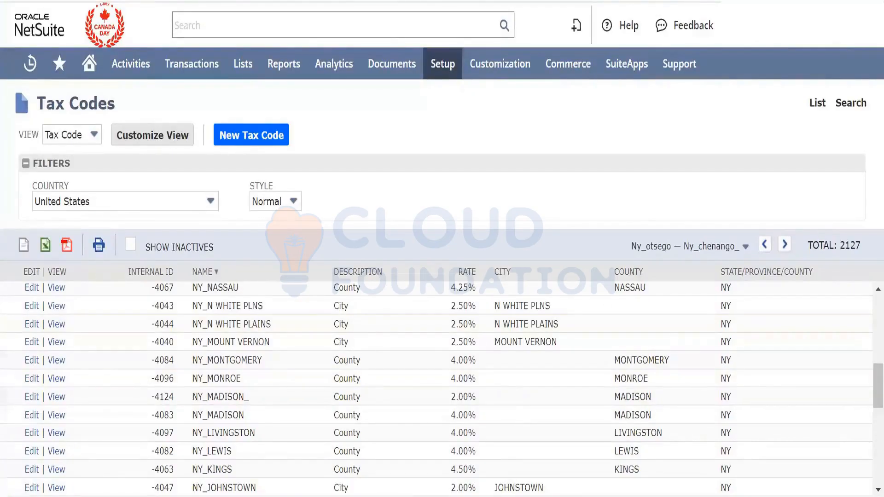
left_click(389, 166)
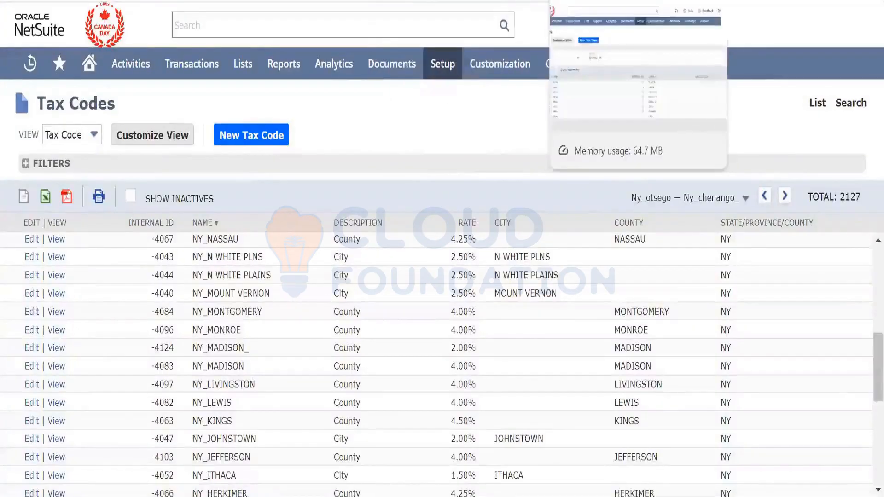
left_click(598, 0)
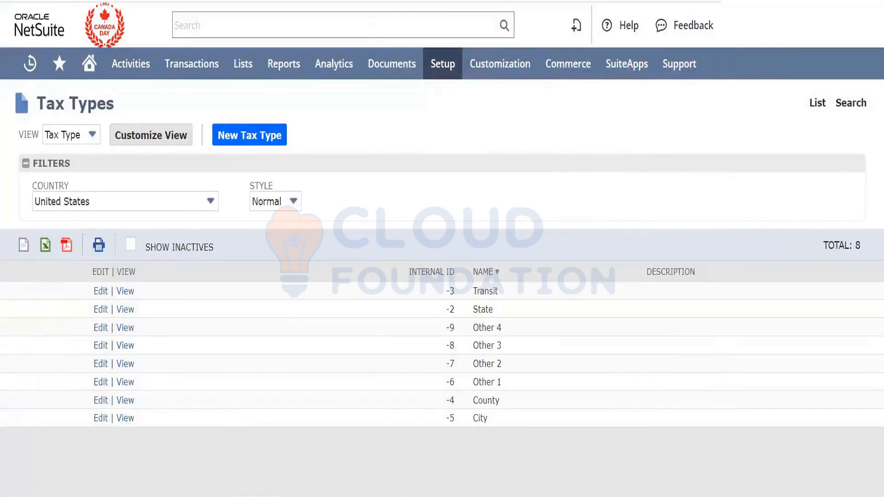
left_click(99, 1)
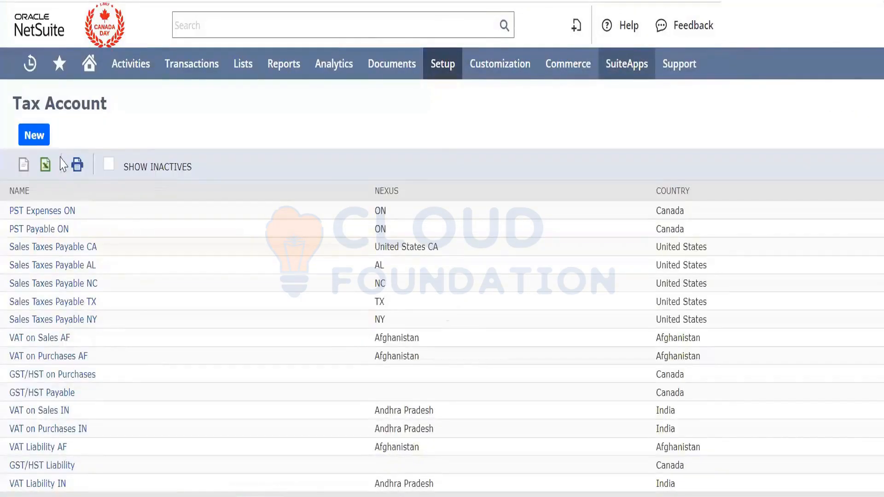
Open a new tax control account form for the ON nexus and check its tax account type choices
left_click(46, 146)
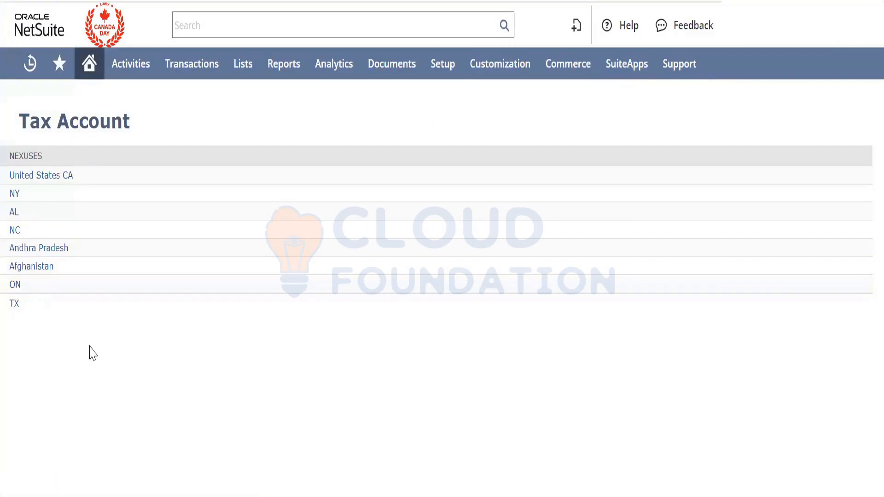
left_click(15, 286)
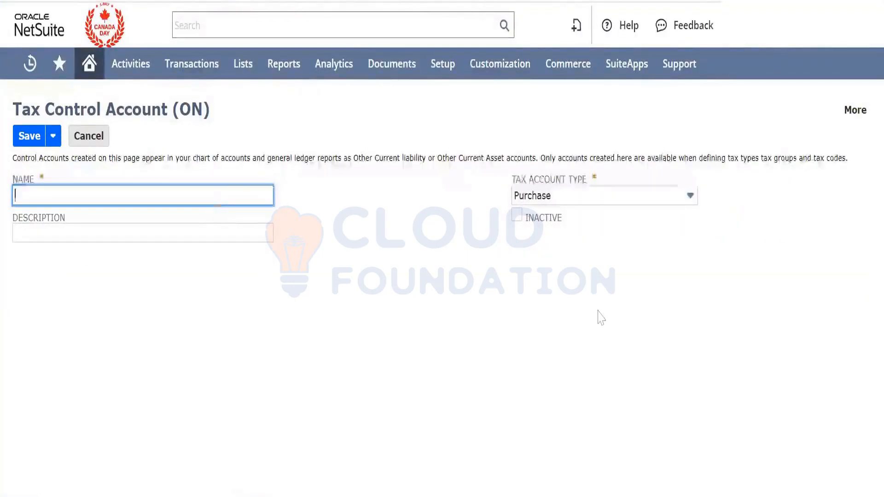
left_click(573, 203)
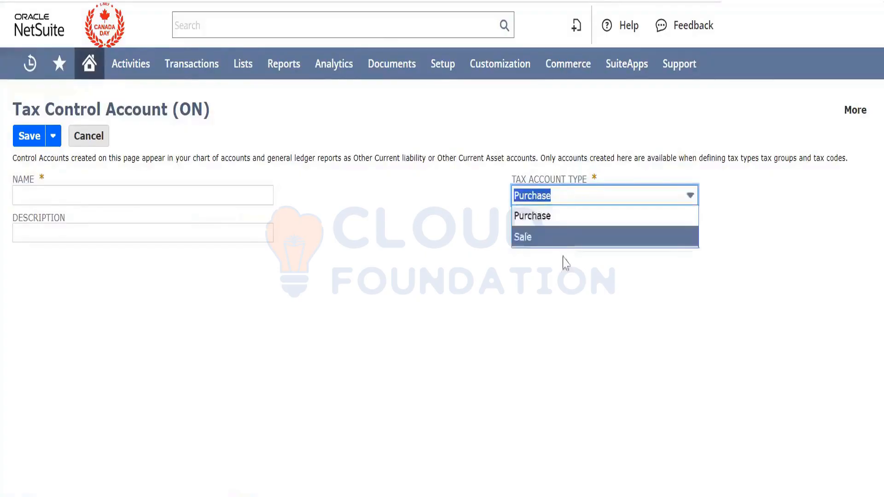
left_click(569, 299)
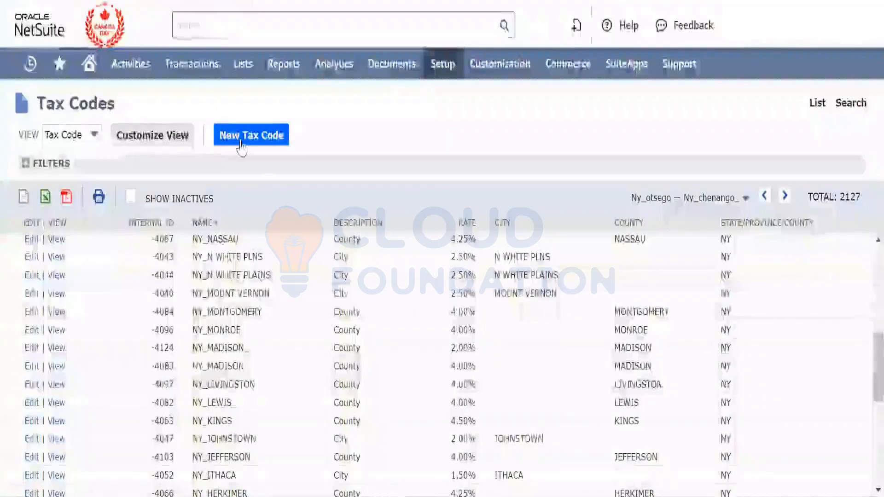
Open a new tax code form for Canada and review its tax name, display name and rate fields
left_click(251, 135)
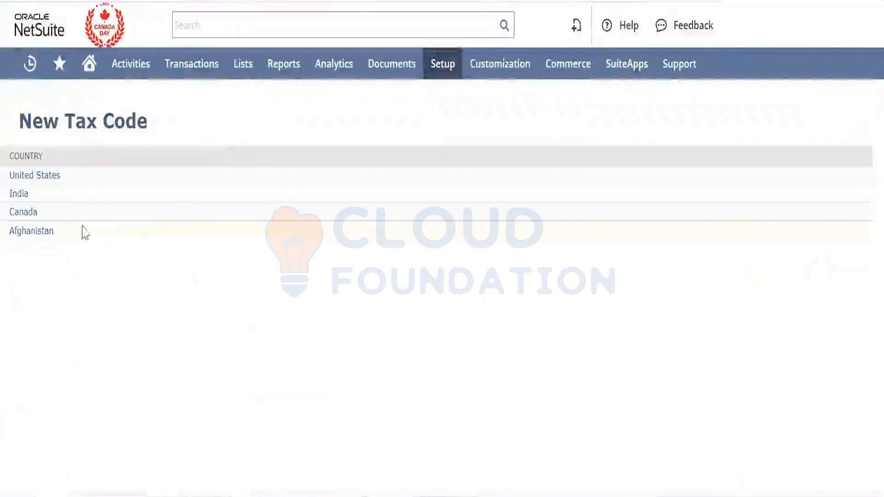
left_click(30, 218)
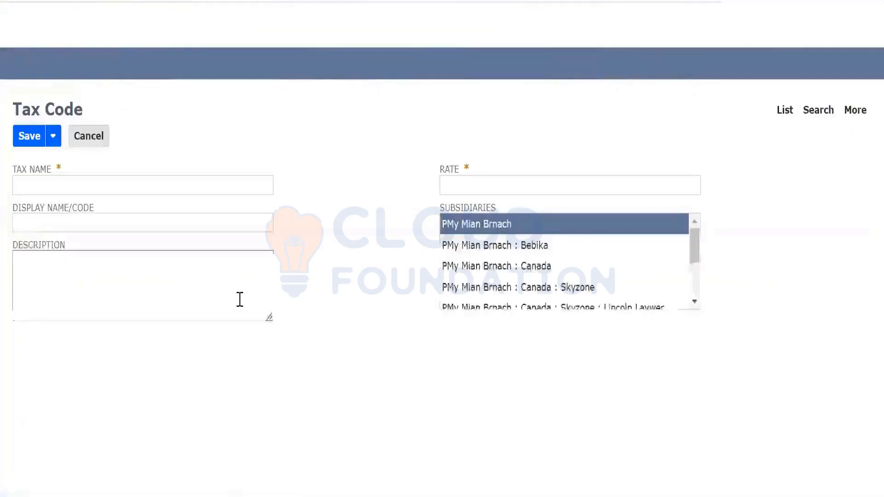
left_click(166, 186)
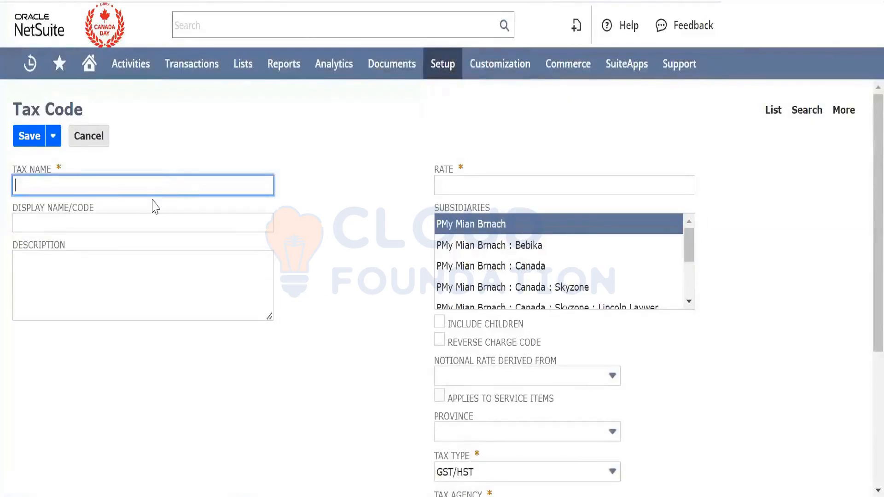
left_click(150, 223)
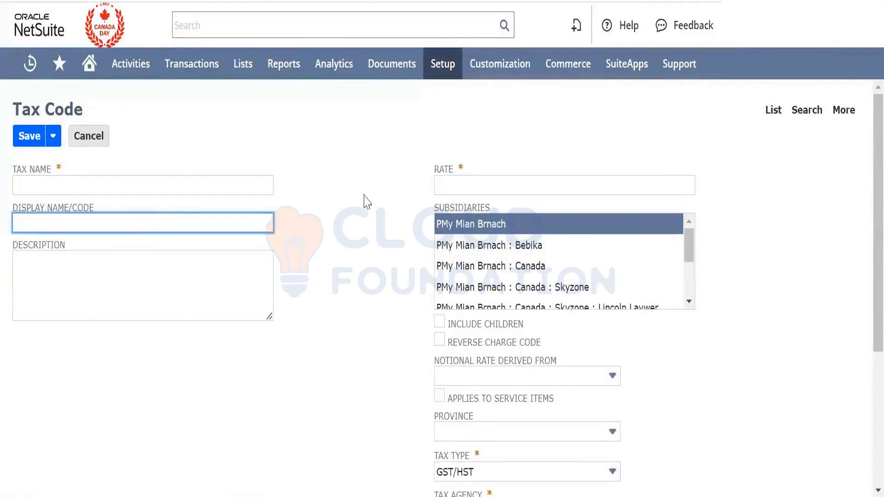
left_click(457, 190)
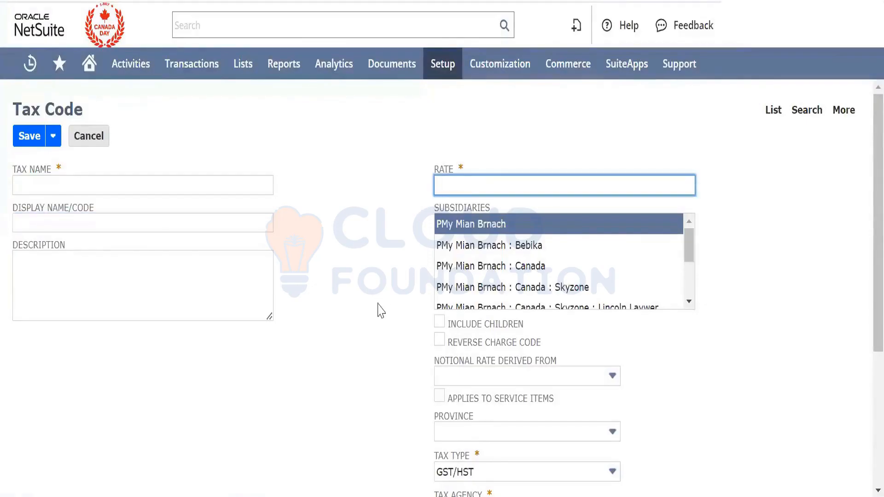
Select Minister of Finance ON as the tax agency of the Canadian tax code
scroll(380, 310, "down", 4)
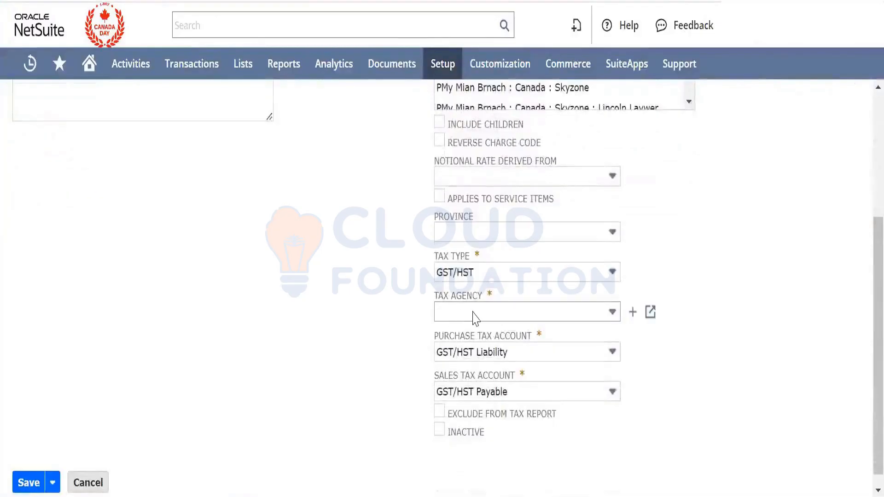
left_click(476, 318)
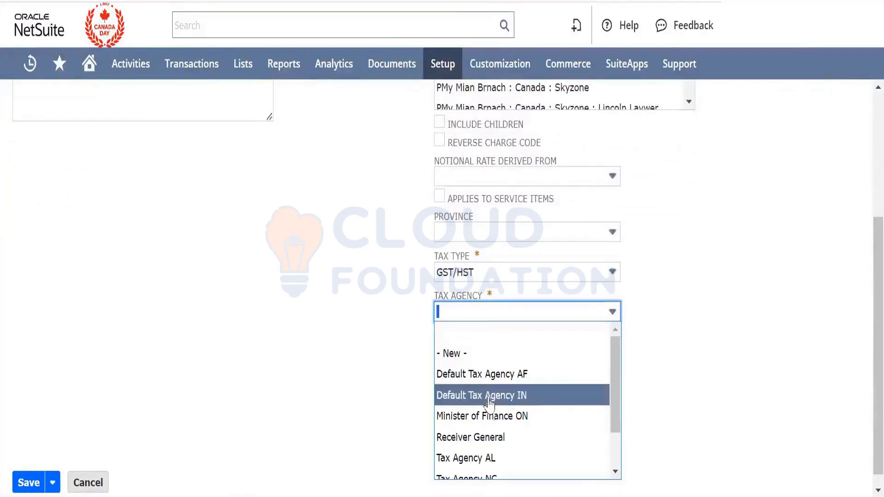
scroll(491, 414, "down", 2)
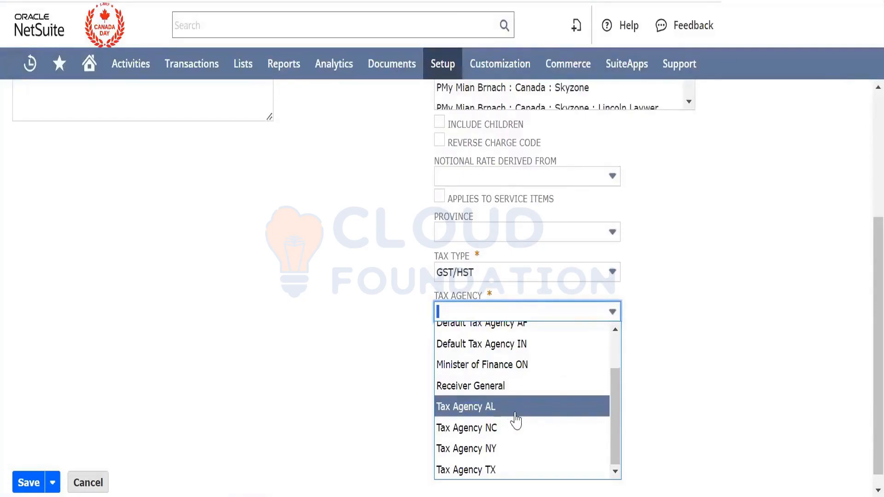
scroll(516, 419, "up", 2)
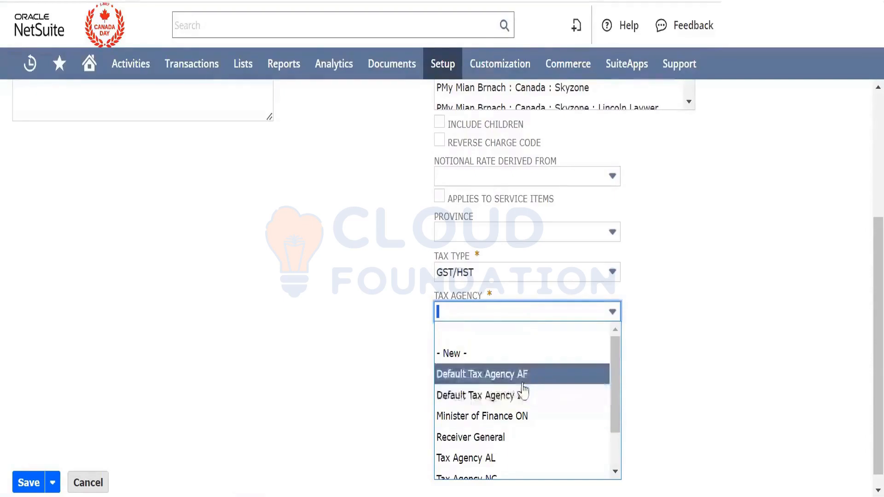
left_click(537, 415)
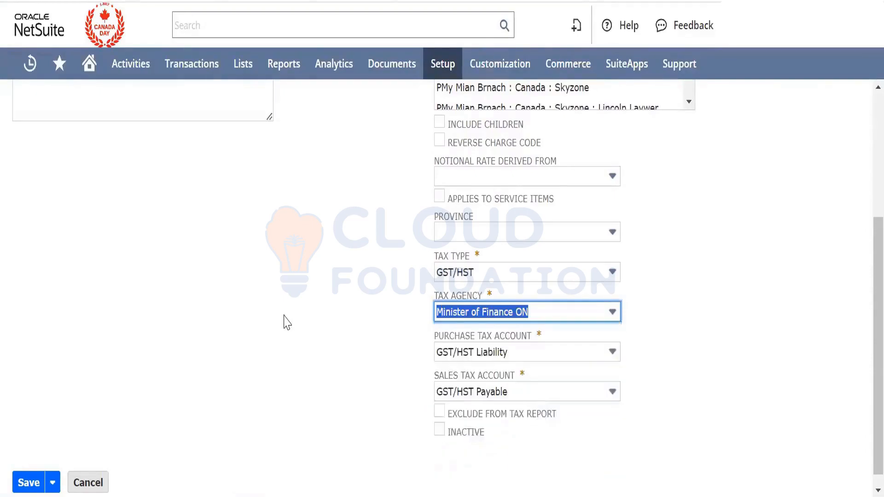
left_click(284, 322)
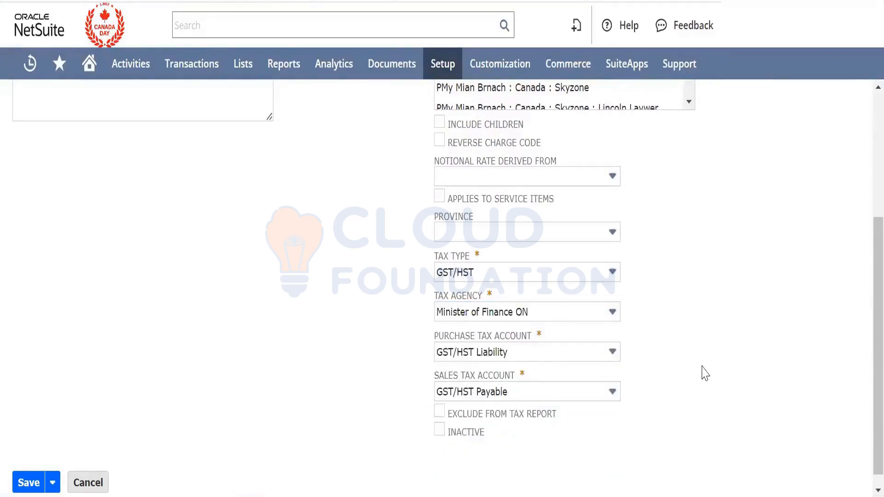
Examine the purchase and sales tax account fields of the Canadian tax code against the ON tax control account form
scroll(702, 372, "down", 1)
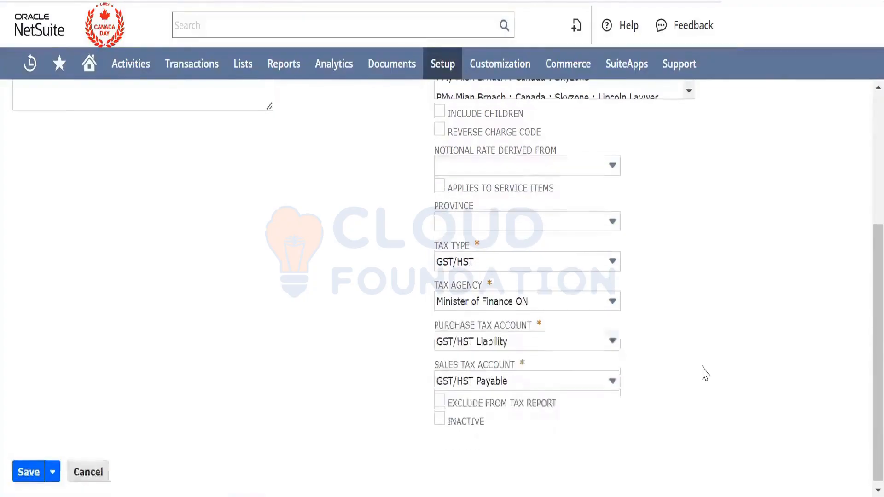
left_click(521, 342)
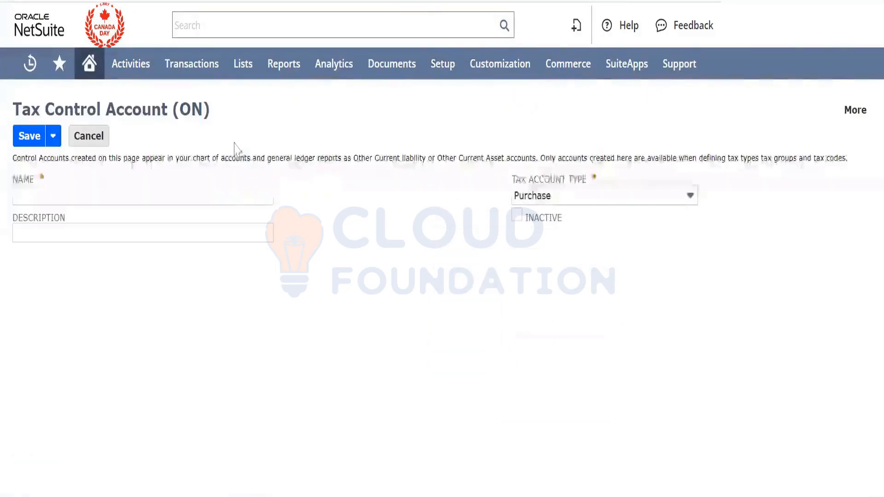
left_click(89, 135)
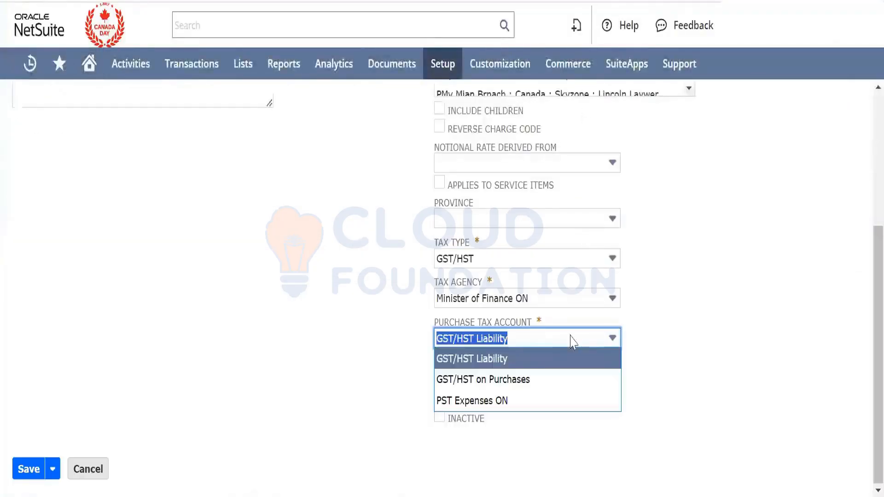
left_click(718, 342)
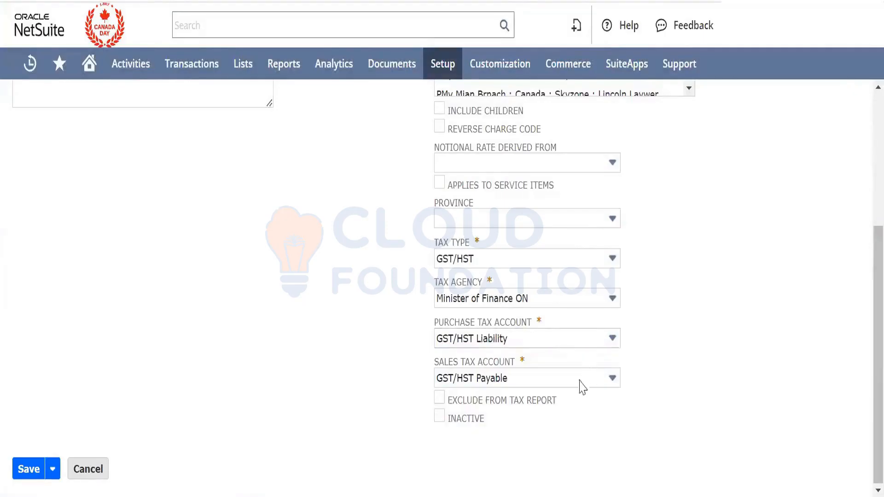
scroll(670, 400, "up", 1)
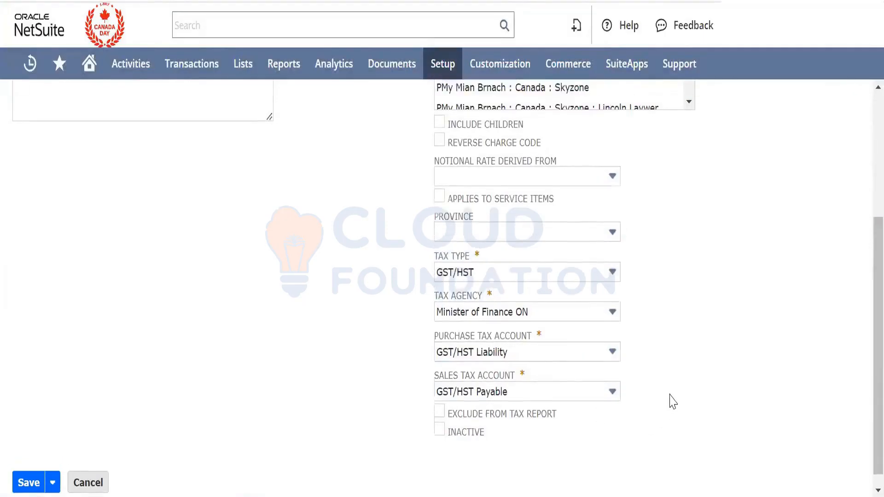
scroll(673, 402, "up", 4)
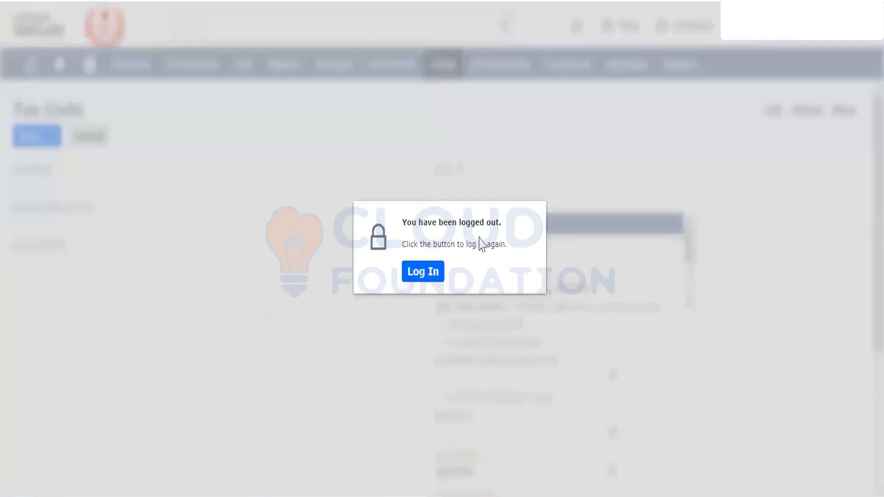
Log in again and open the Tax Schedules list from the accounting tax setup in a new tab
left_click(421, 272)
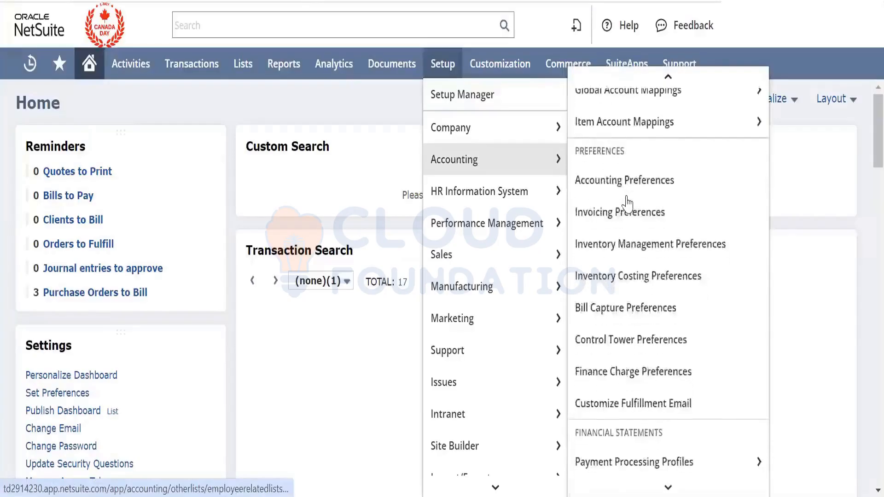
scroll(627, 198, "down", 5)
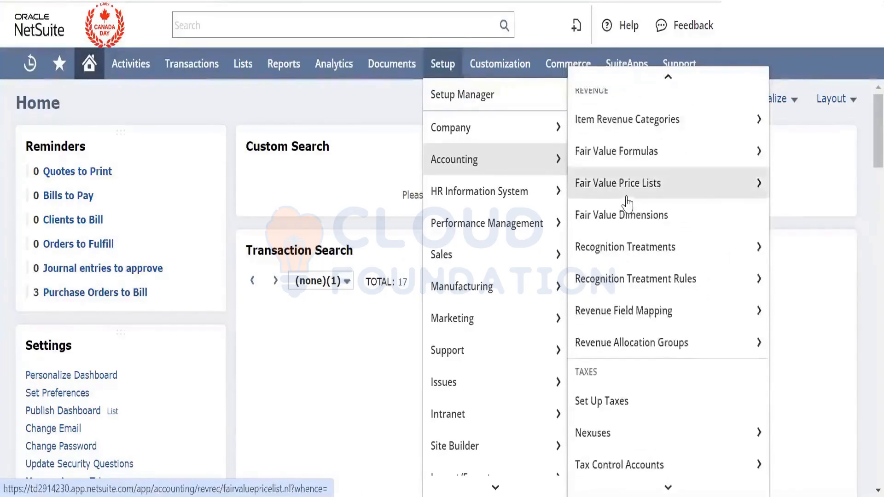
scroll(627, 203, "down", 10)
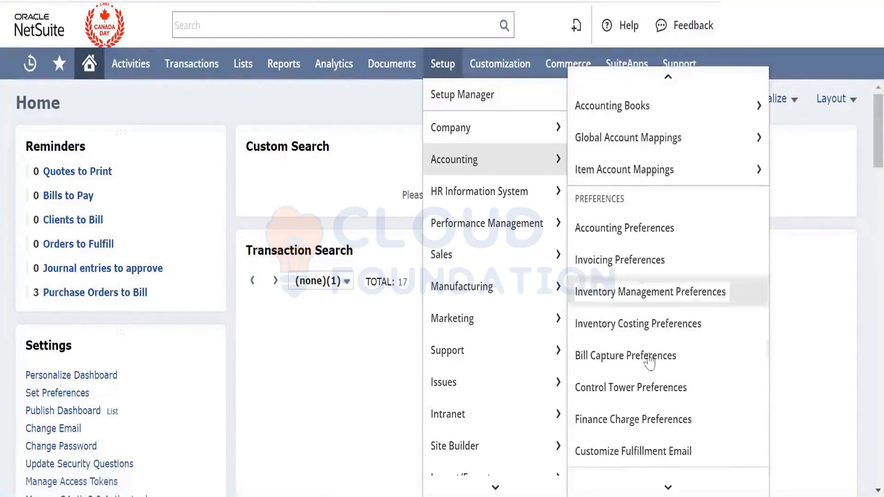
scroll(649, 362, "down", 15)
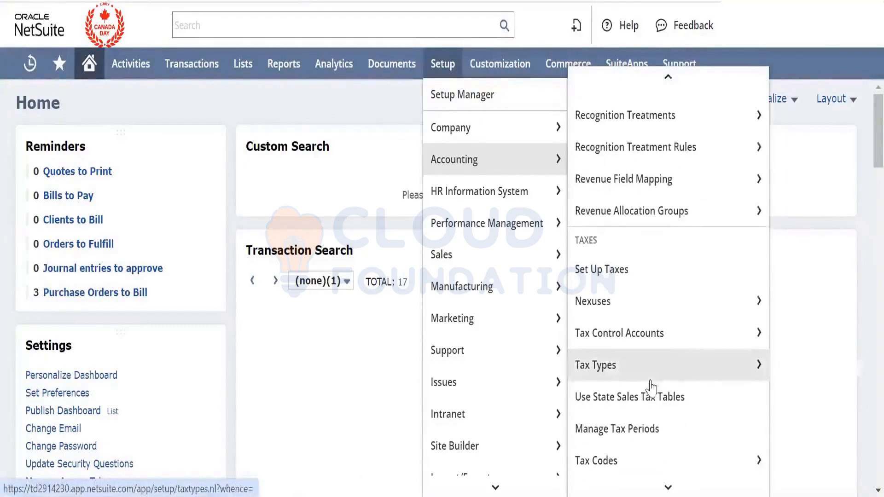
scroll(652, 389, "down", 1)
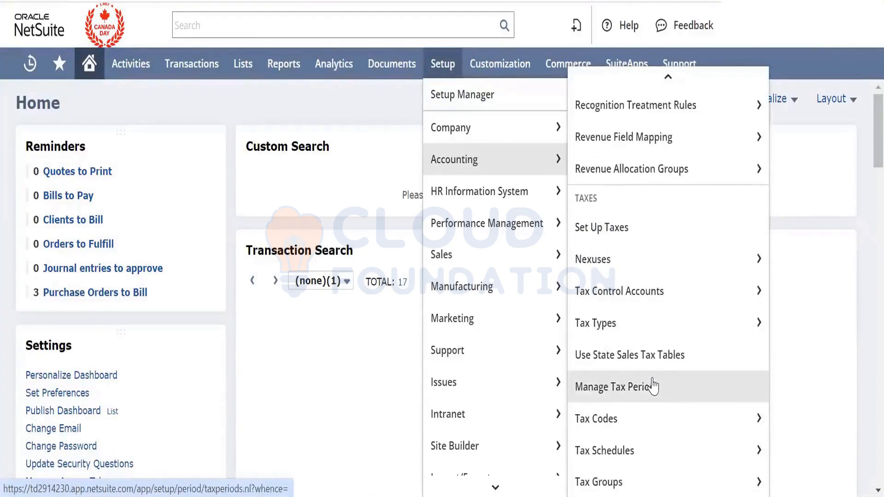
right_click(664, 451)
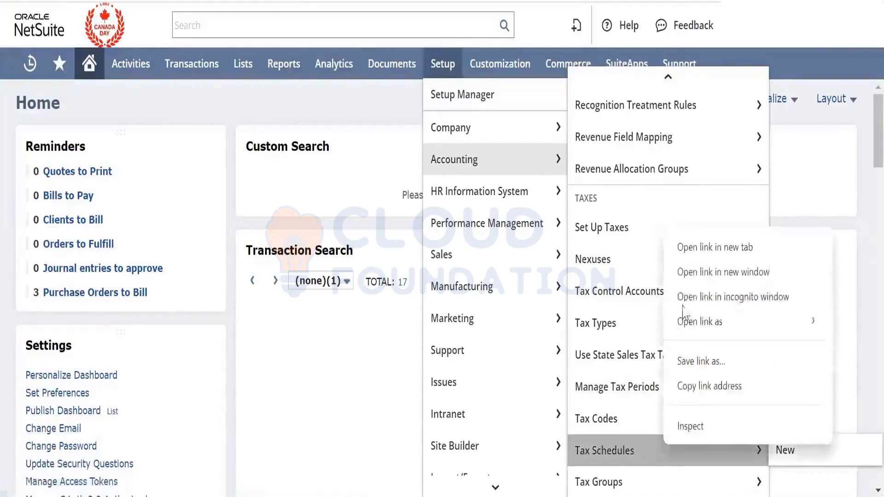
left_click(711, 252)
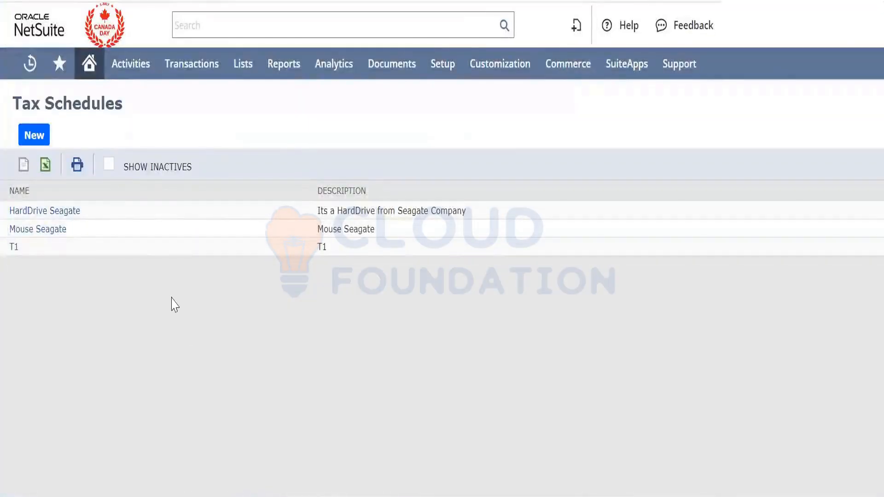
Start a new tax schedule and enter Non-Taxable as its product
left_click(47, 144)
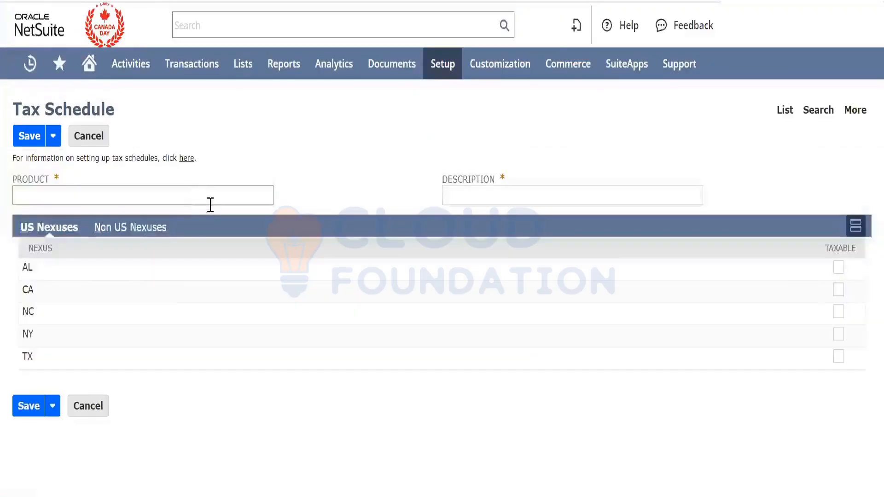
left_click(210, 204)
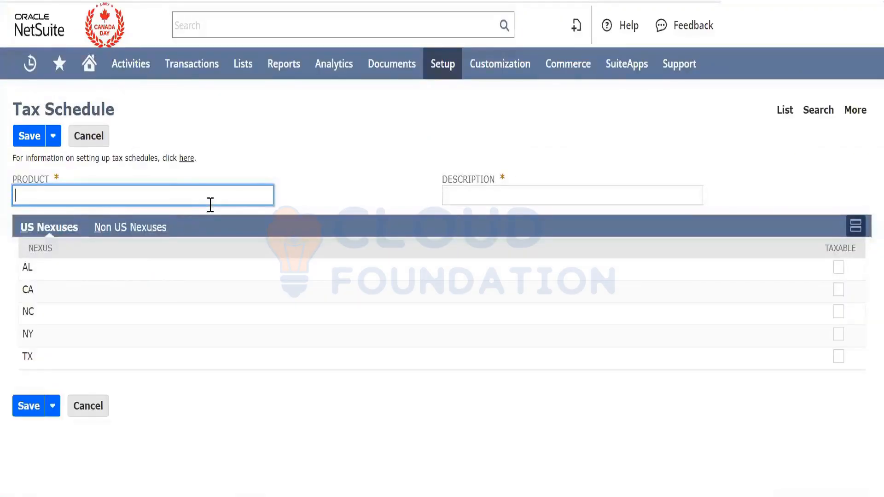
type("Non-Taxable")
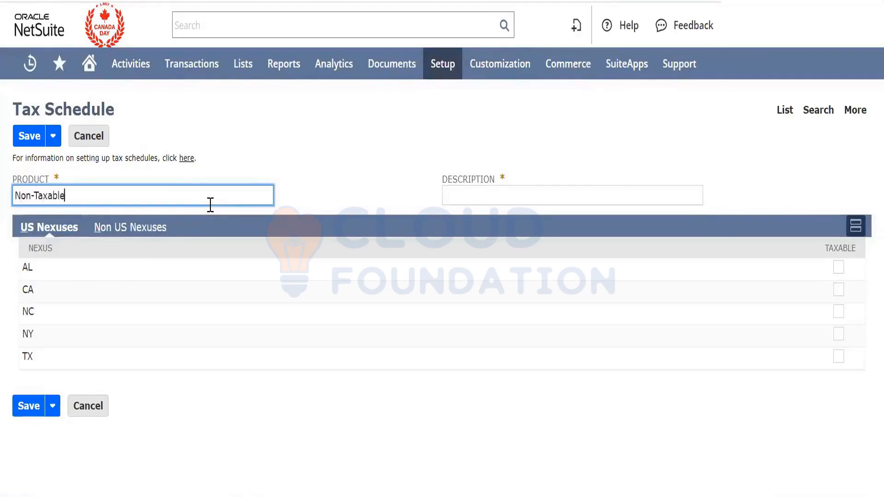
Enter Non-Taxable as the description of the new tax schedule and save it
key("Tab")
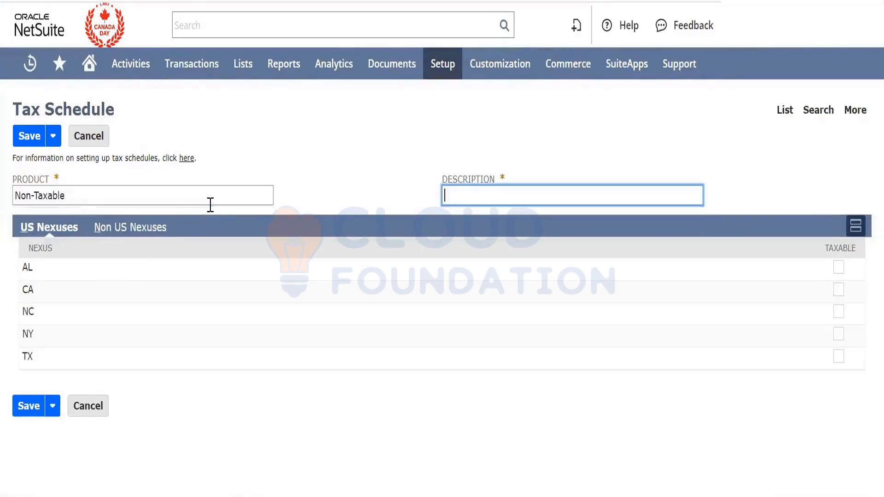
type("Non-Taxable")
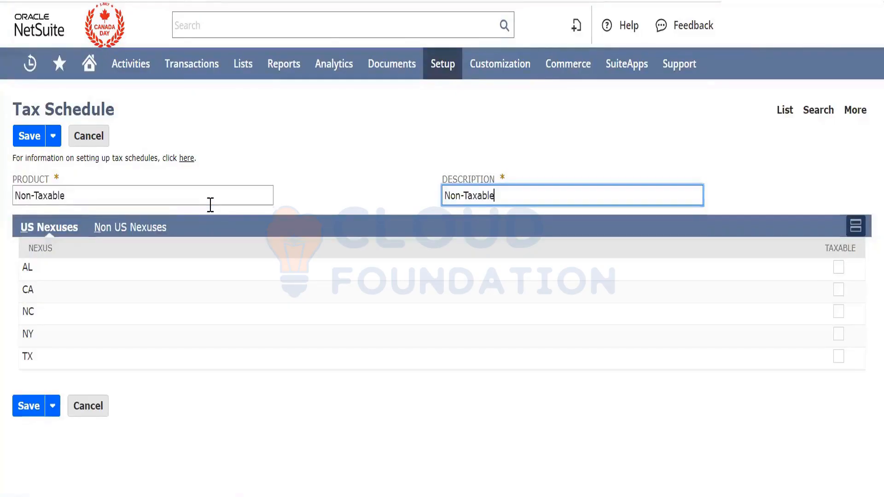
left_click(33, 140)
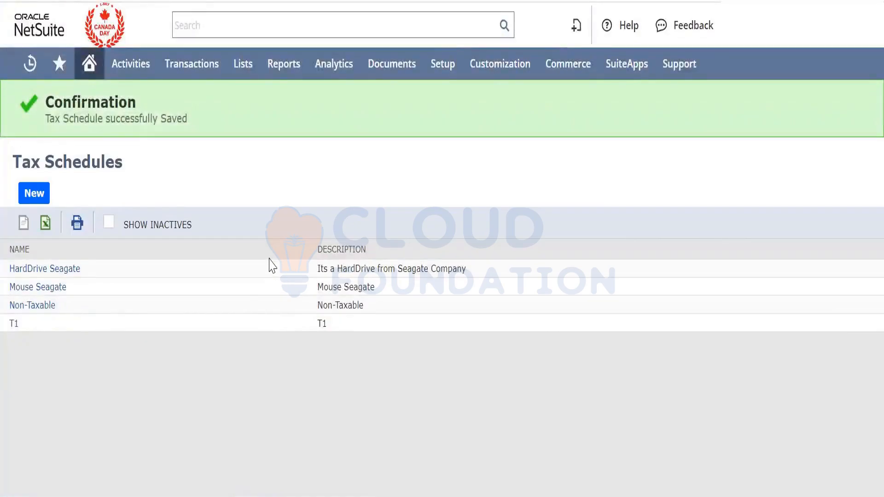
Create and save another tax schedule with Taxable as both its product and description
left_click(27, 195)
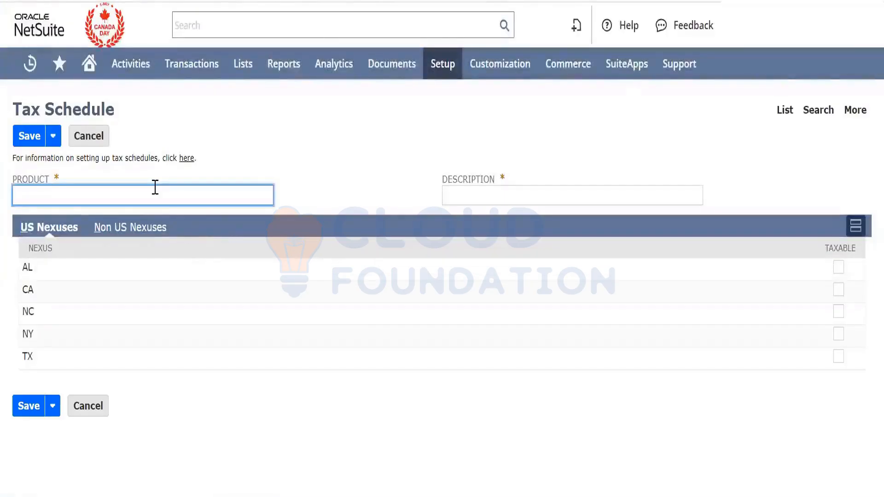
type("Taxable")
key("Tab")
type("Taca")
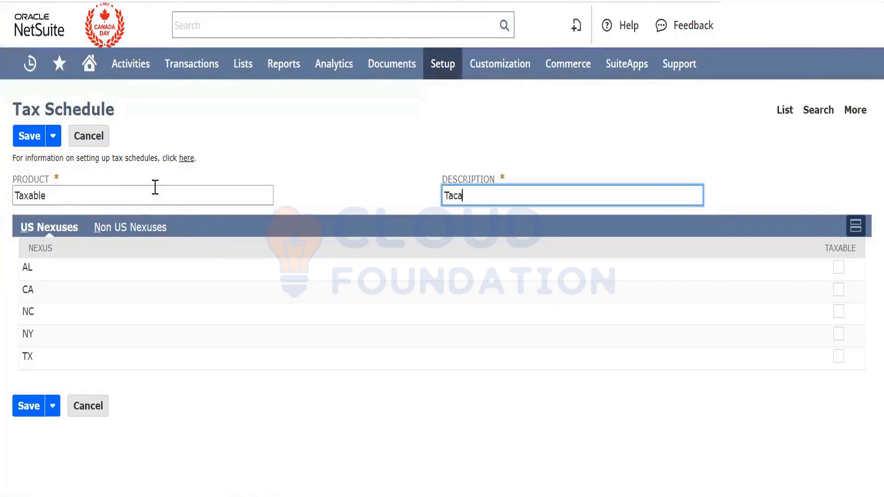
type("b")
key("BackSpace")
key("BackSpace")
key("BackSpace")
type("xable")
left_click(30, 138)
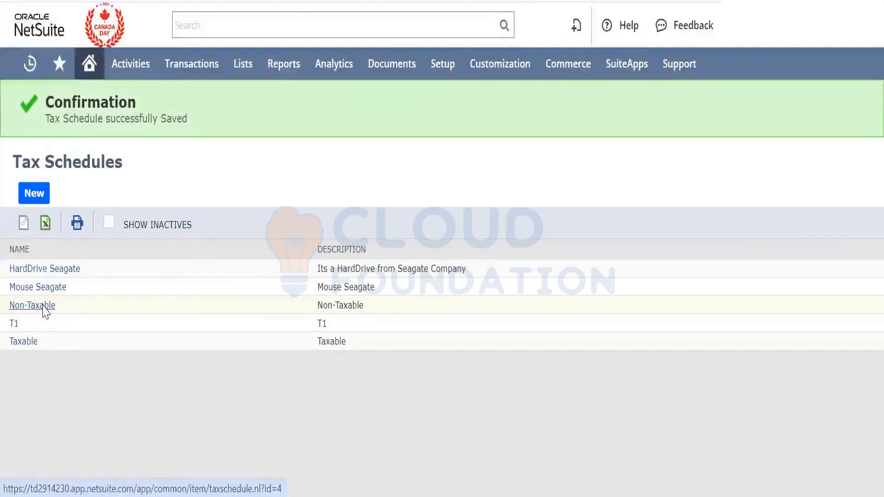
Review the US nexus settings of the Non-Taxable schedule and those of the Taxable schedule
left_click(43, 307)
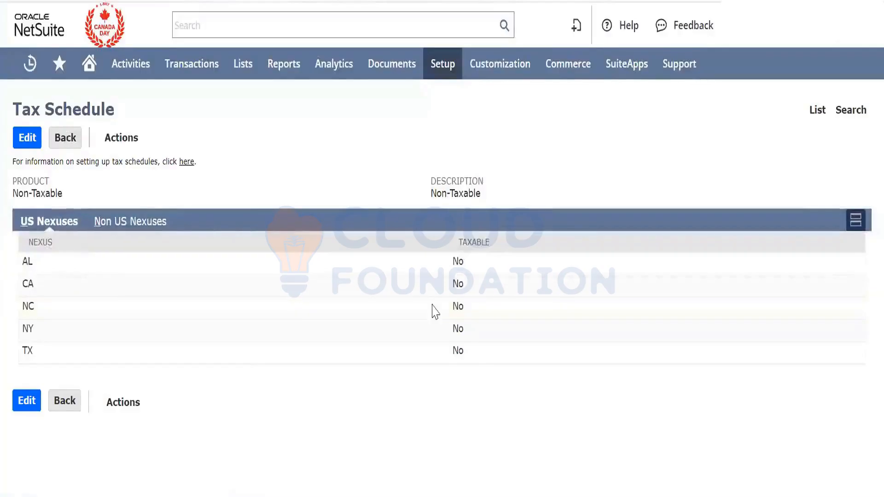
left_click(65, 401)
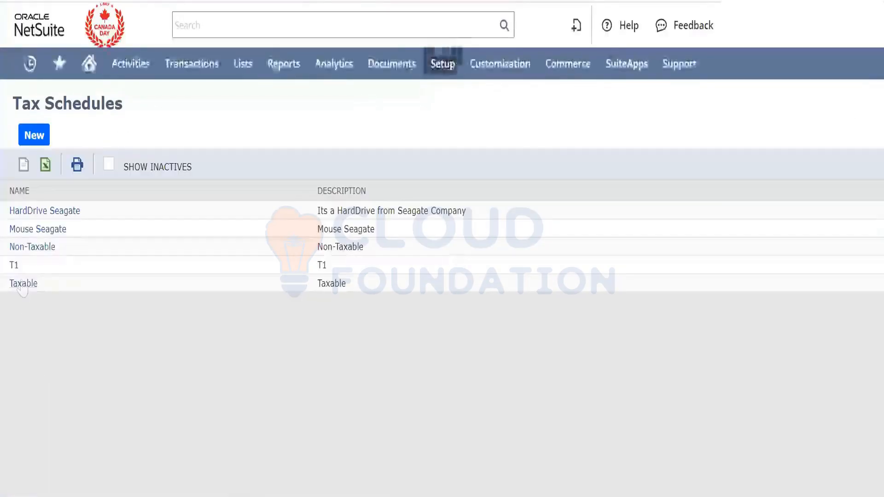
left_click(22, 284)
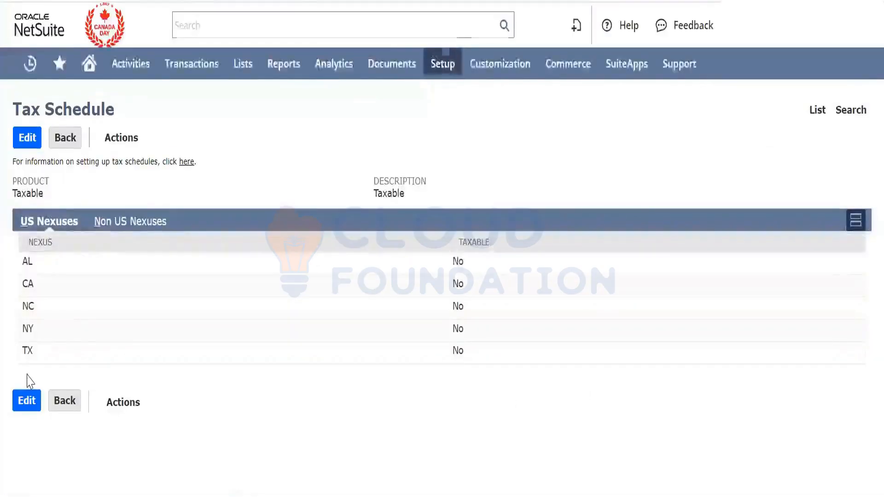
Edit the Taxable schedule to mark the AL, CA, NC, NY and TX nexuses as taxable, and save it
left_click(26, 399)
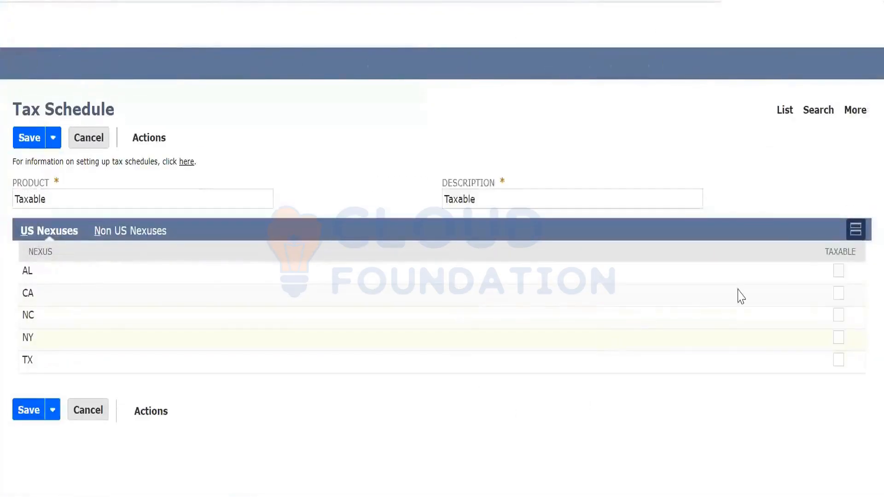
left_click(839, 270)
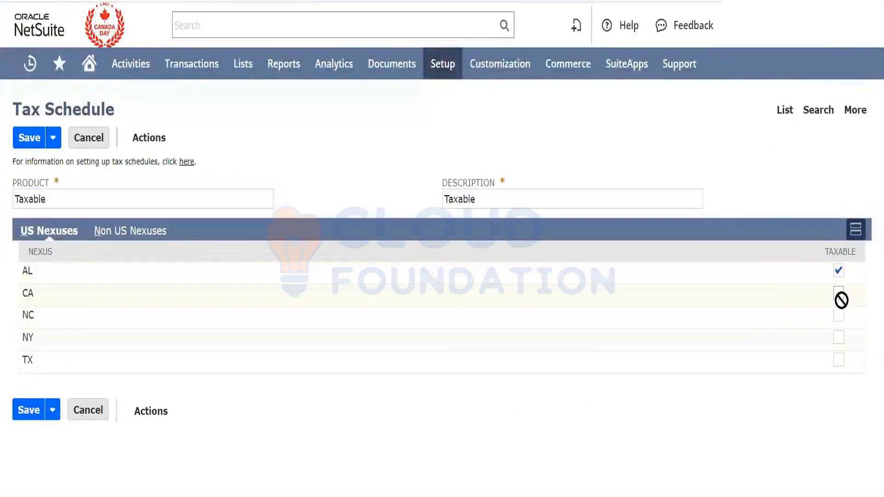
left_click(839, 315)
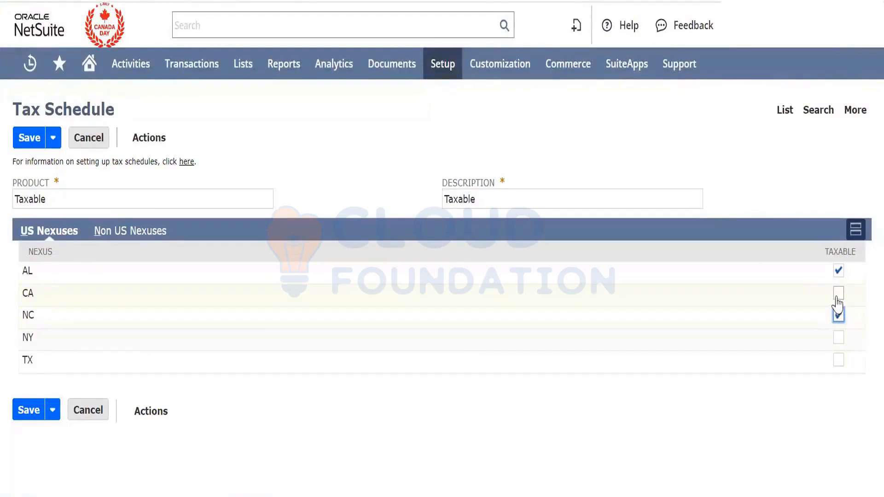
left_click(839, 293)
left_click(838, 338)
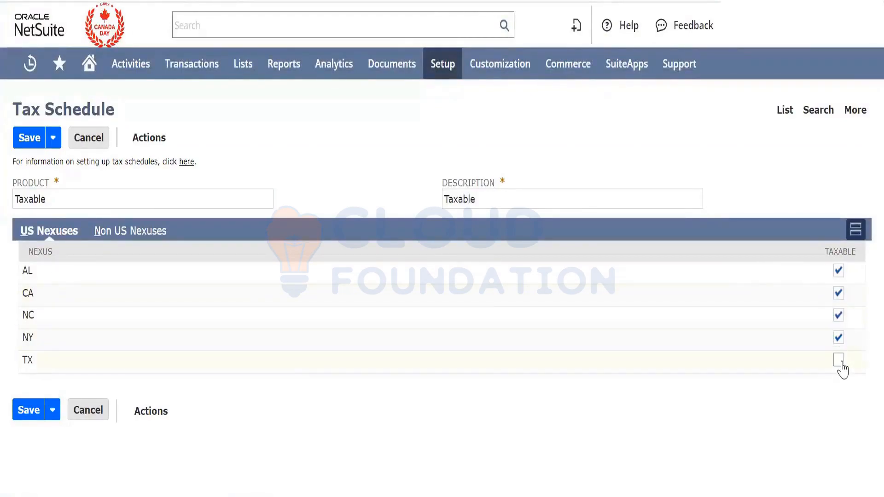
left_click(839, 360)
left_click(22, 409)
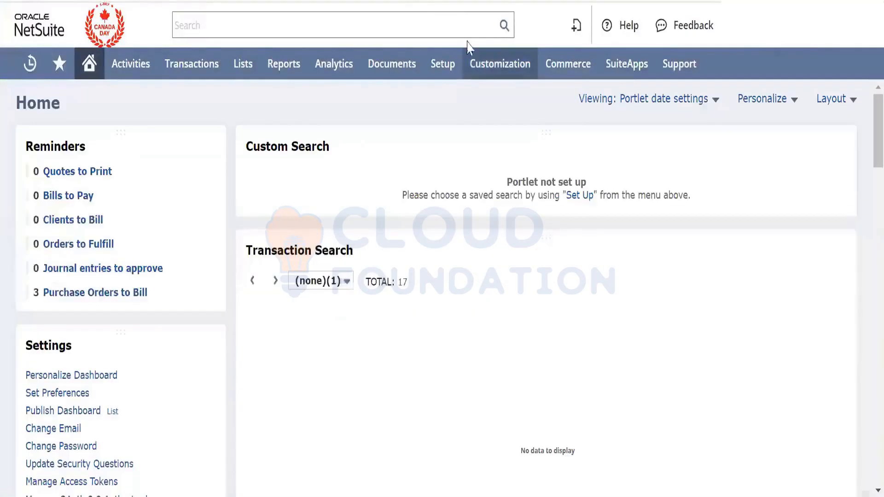
Open the Set Up Taxes page from the accounting tax setup in a new tab
mouse_move(443, 63)
mouse_move(477, 262)
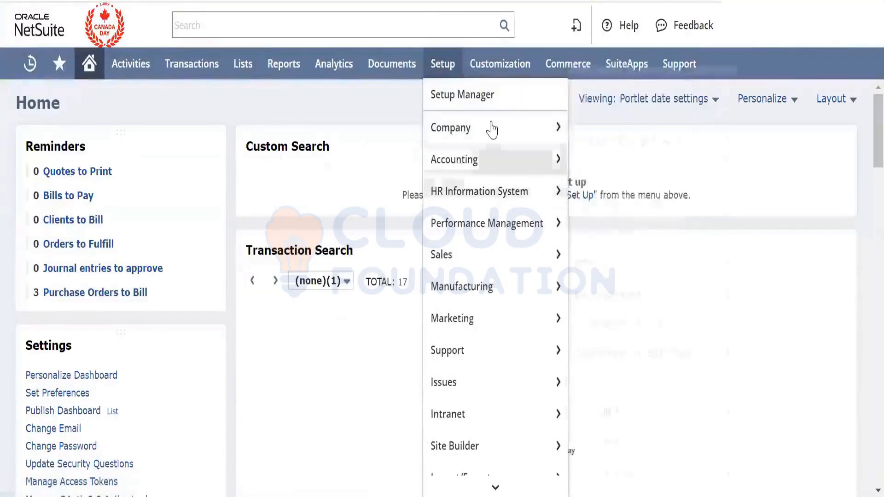
mouse_move(491, 131)
scroll(699, 296, "down", 10)
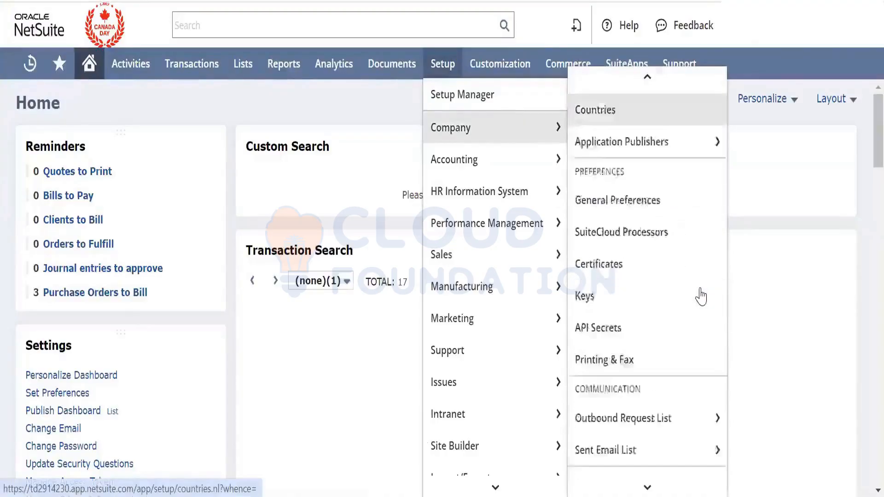
scroll(698, 294, "up", 2)
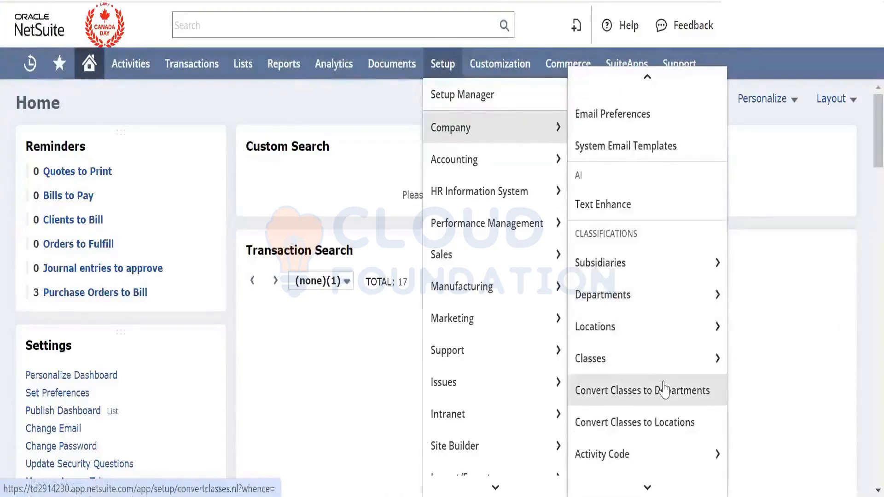
scroll(661, 389, "down", 10)
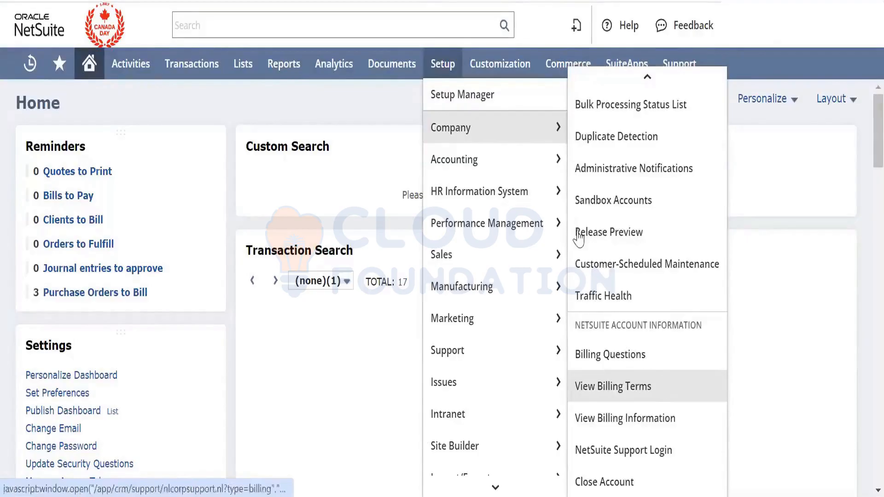
mouse_move(529, 159)
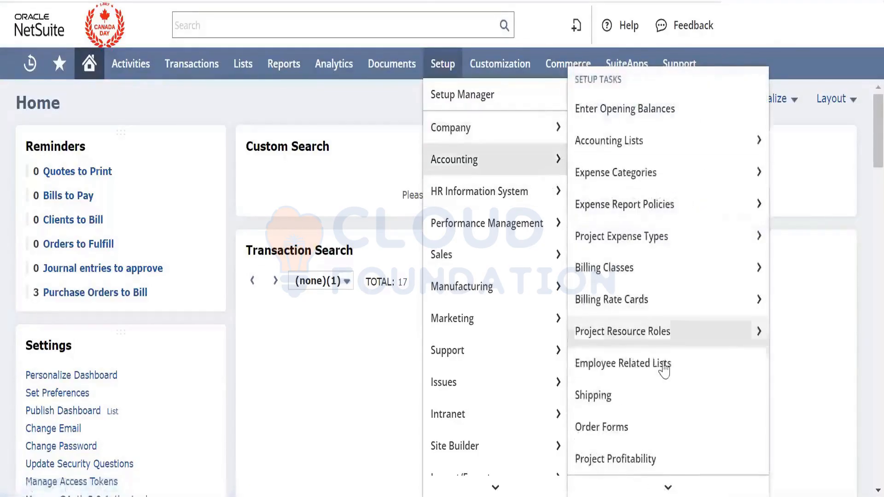
scroll(664, 368, "down", 10)
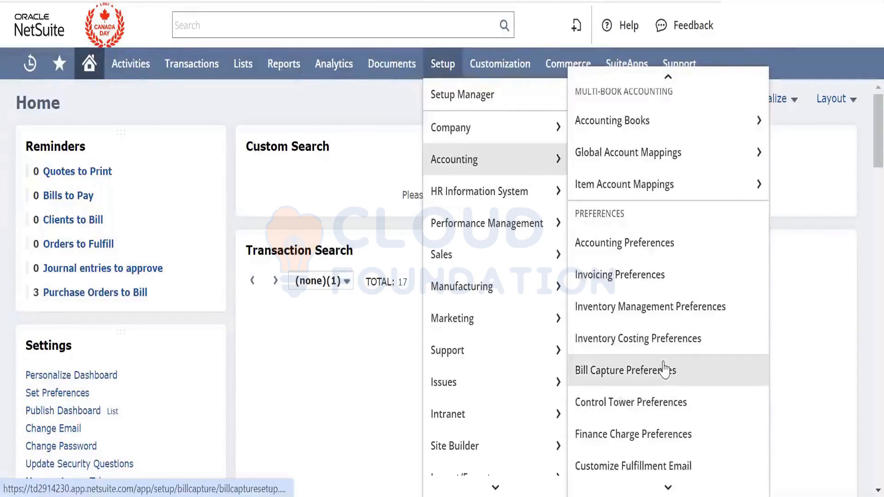
scroll(663, 368, "down", 5)
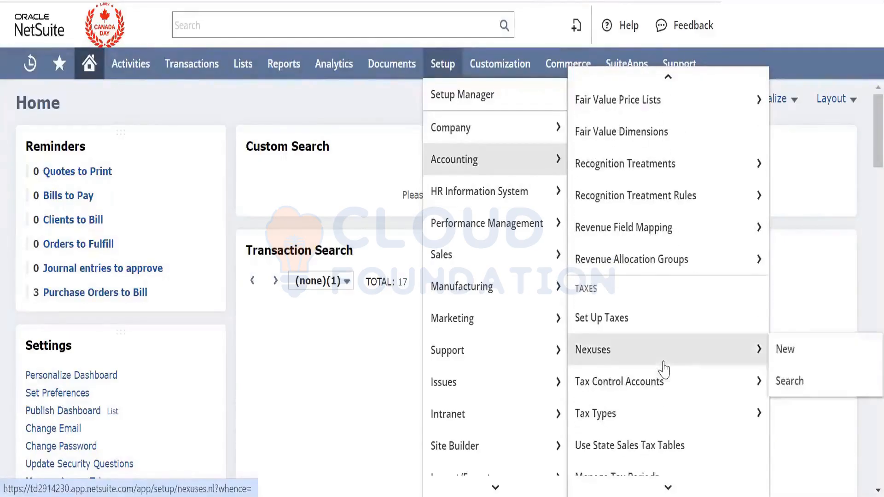
scroll(664, 368, "down", 1)
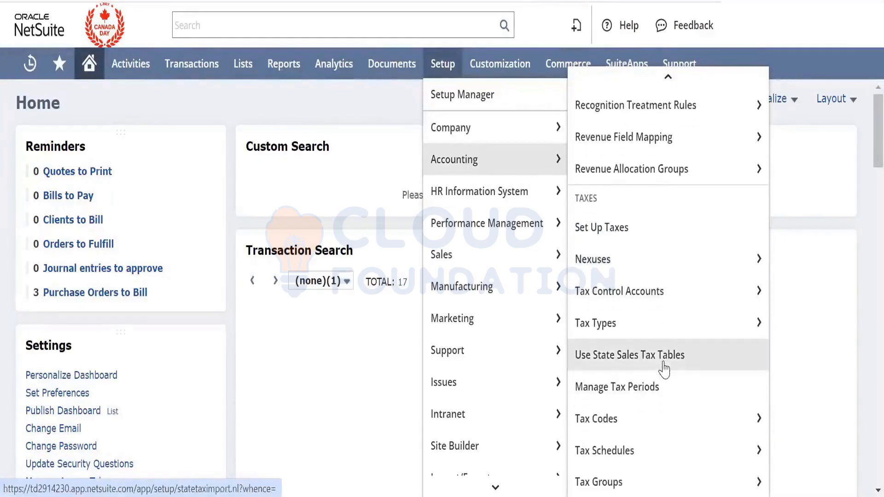
right_click(643, 225)
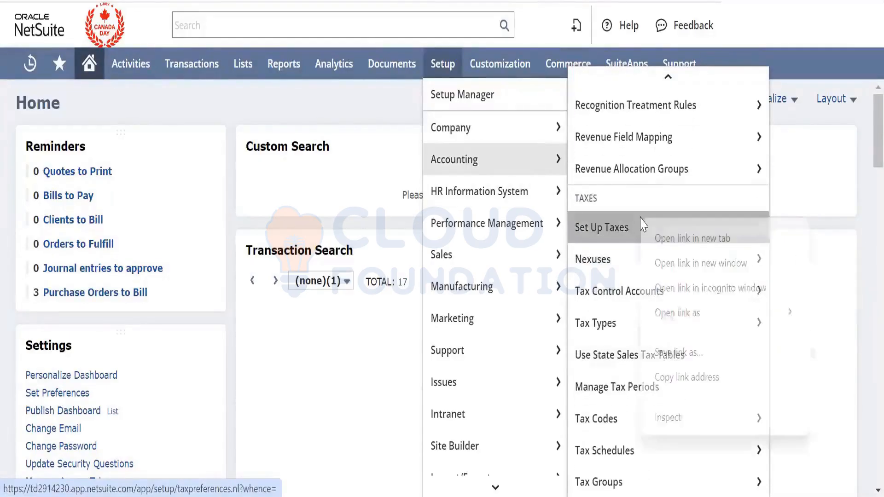
left_click(661, 237)
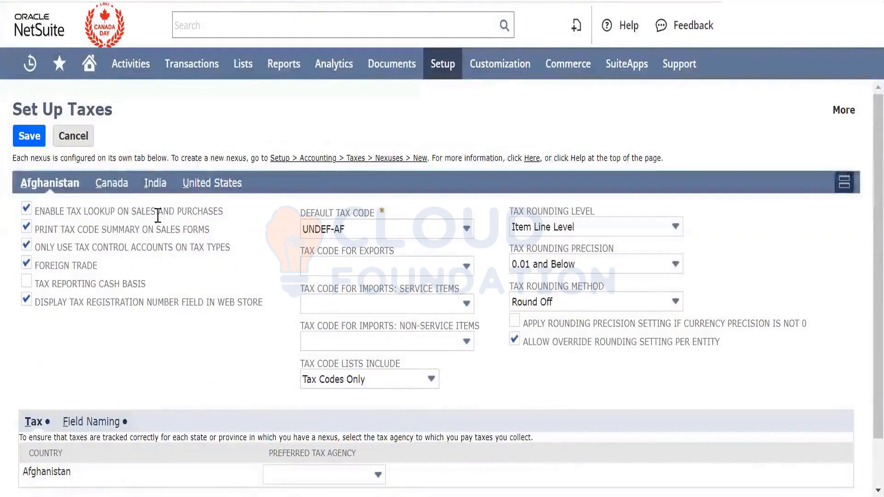
Set the default tax code of the United States nexus to NC_Anson
triple_click(65, 205)
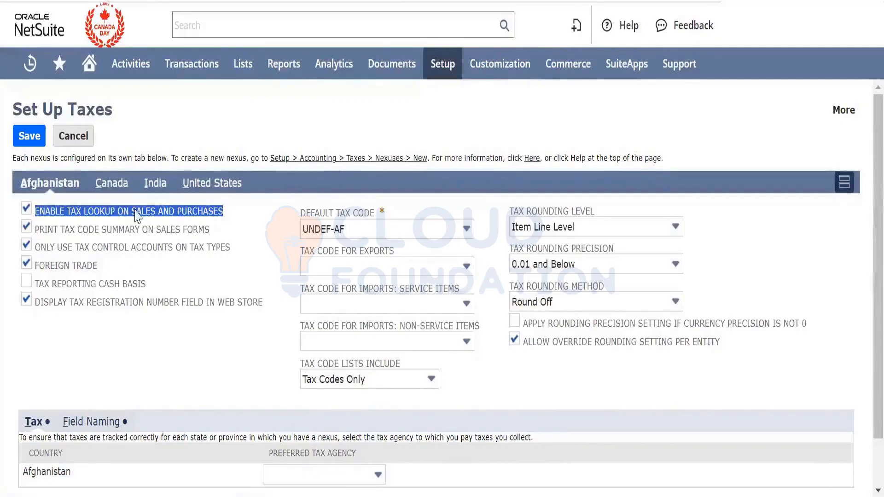
left_click(223, 186)
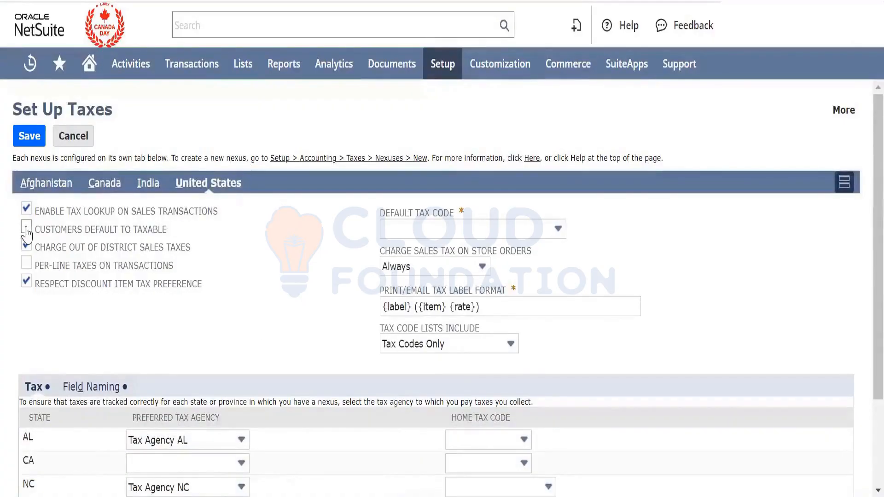
left_click(420, 234)
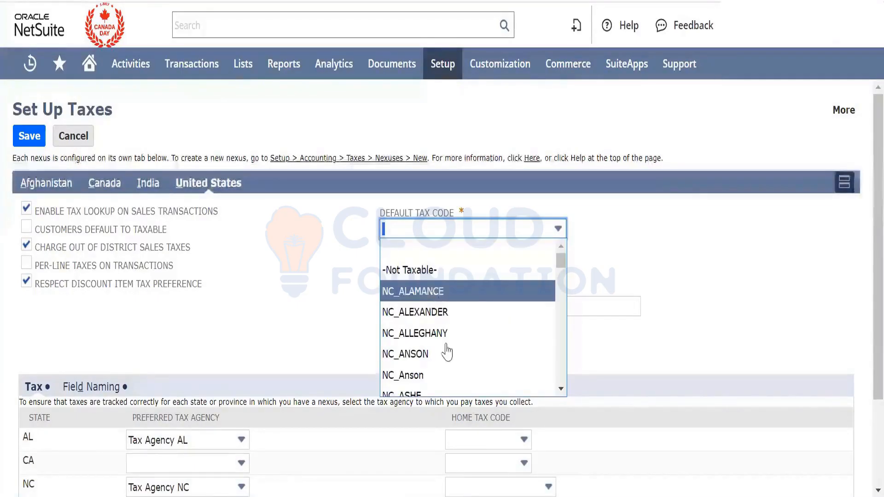
scroll(447, 350, "down", 2)
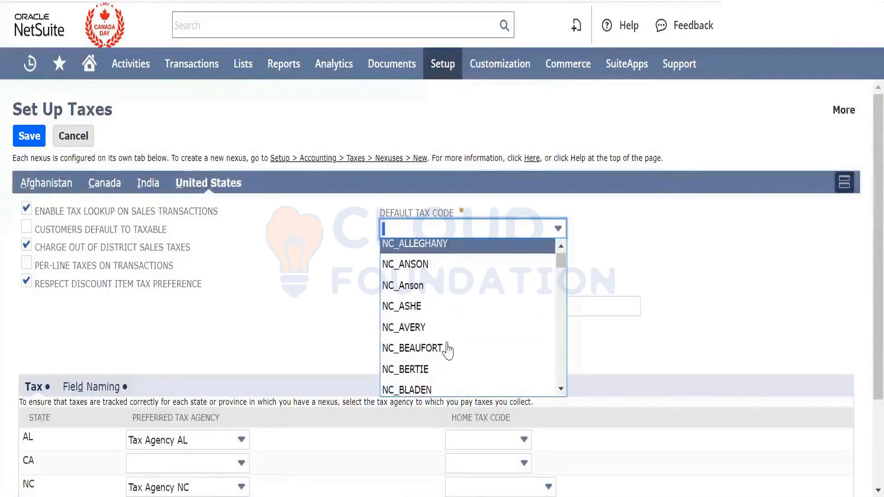
left_click(468, 287)
Examine the preferred tax agencies available for the CA state in the United States nexus settings
scroll(325, 287, "down", 1)
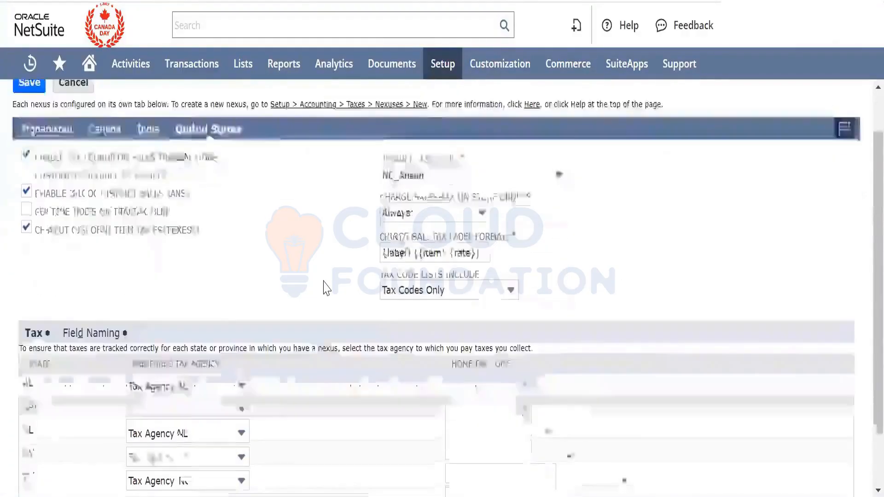
scroll(326, 288, "down", 1)
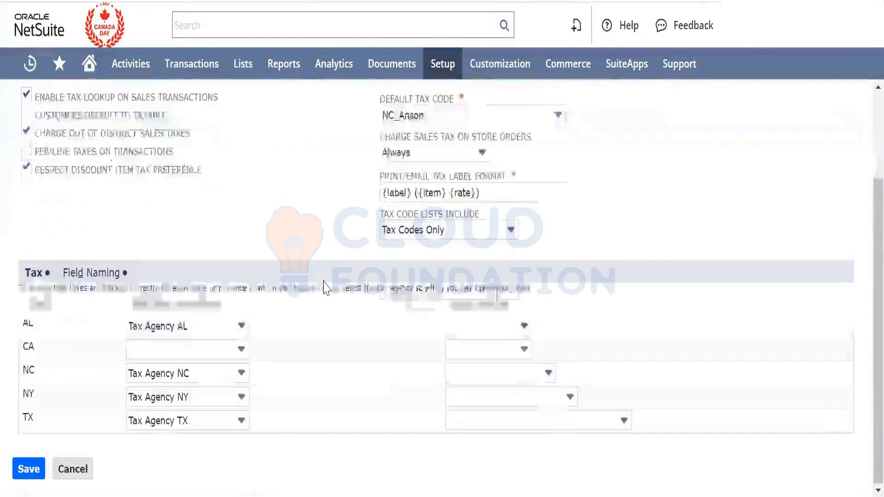
left_click(230, 351)
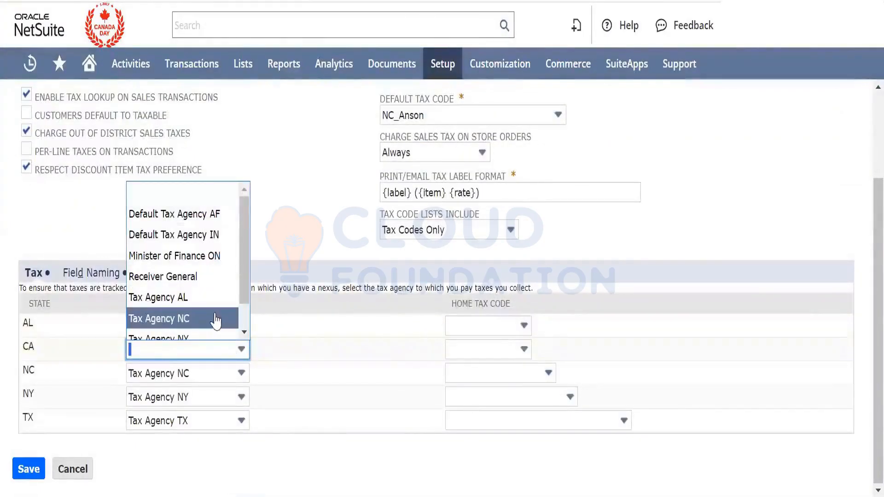
scroll(215, 321, "down", 1)
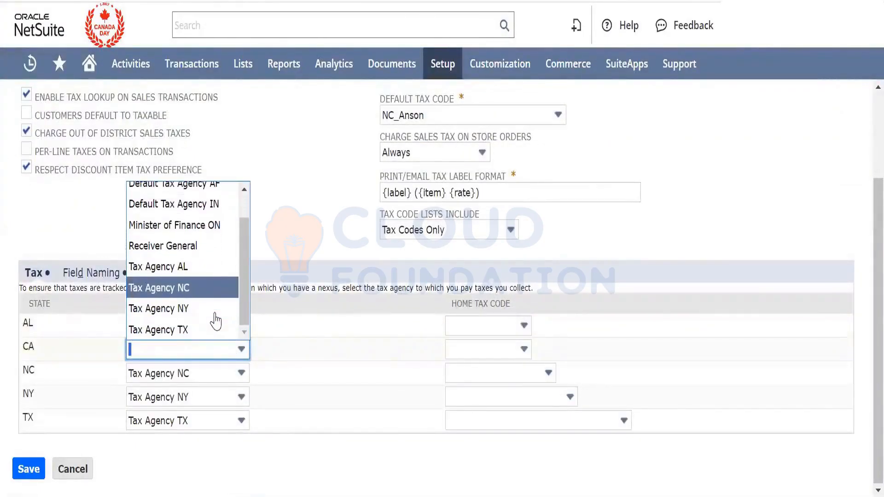
scroll(215, 321, "up", 1)
scroll(215, 321, "down", 1)
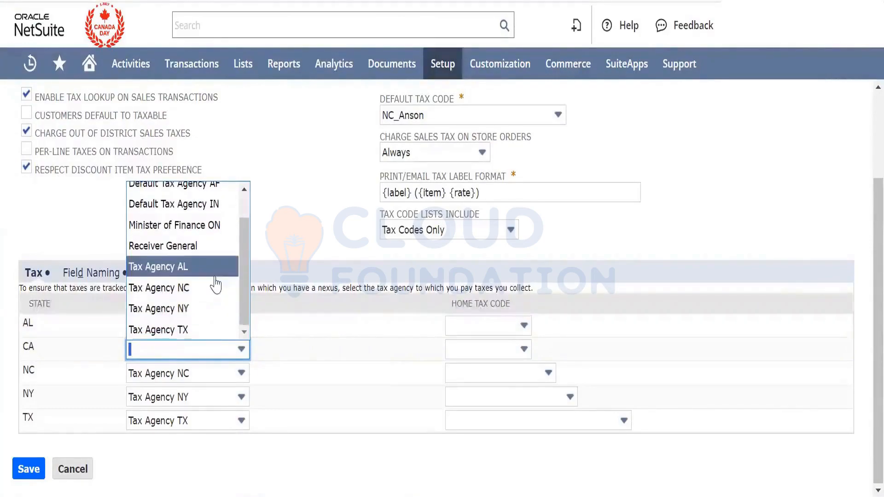
scroll(215, 283, "up", 1)
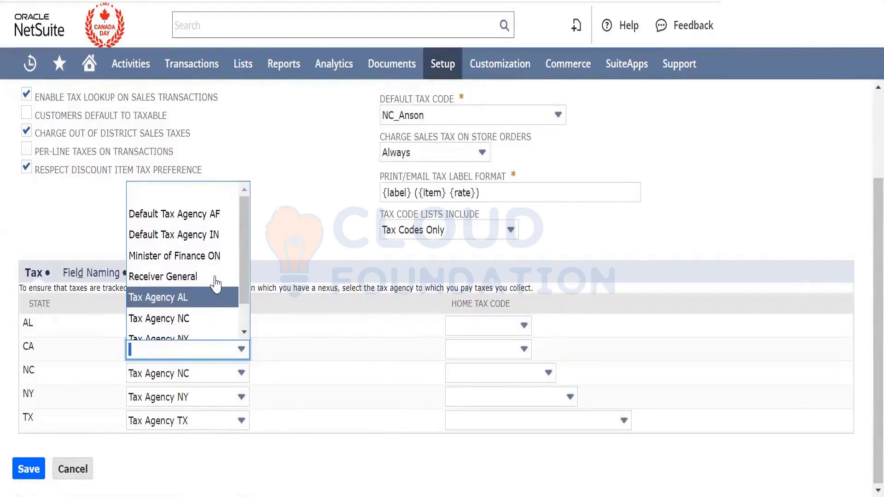
scroll(216, 283, "down", 1)
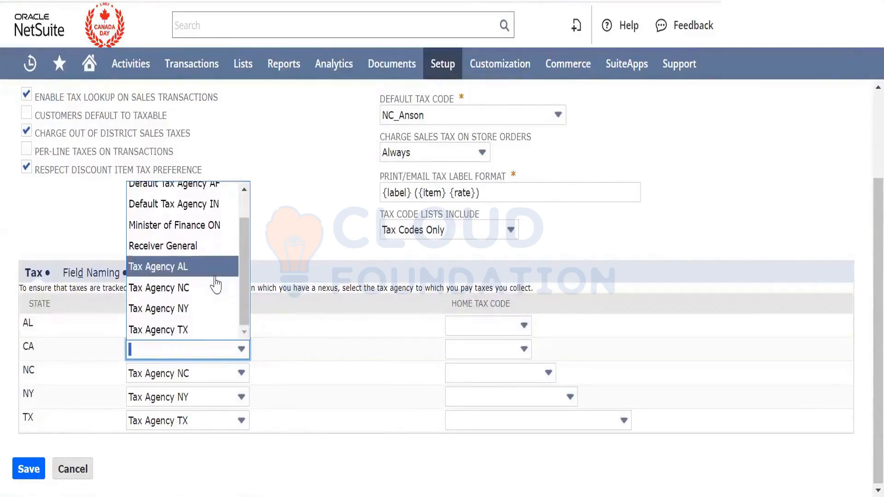
left_click(312, 235)
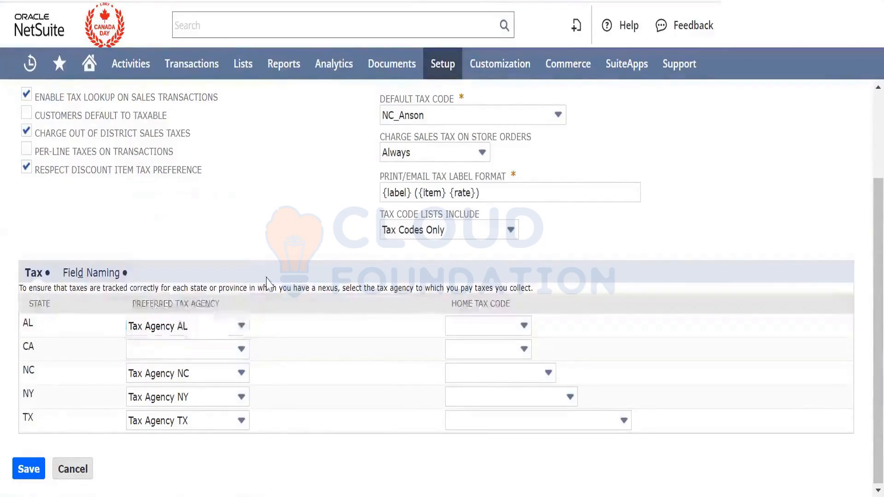
left_click(220, 350)
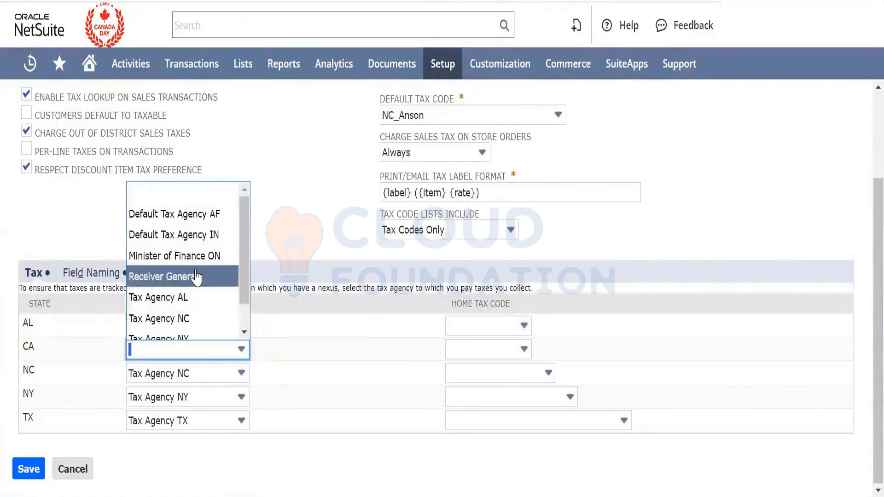
scroll(197, 277, "down", 1)
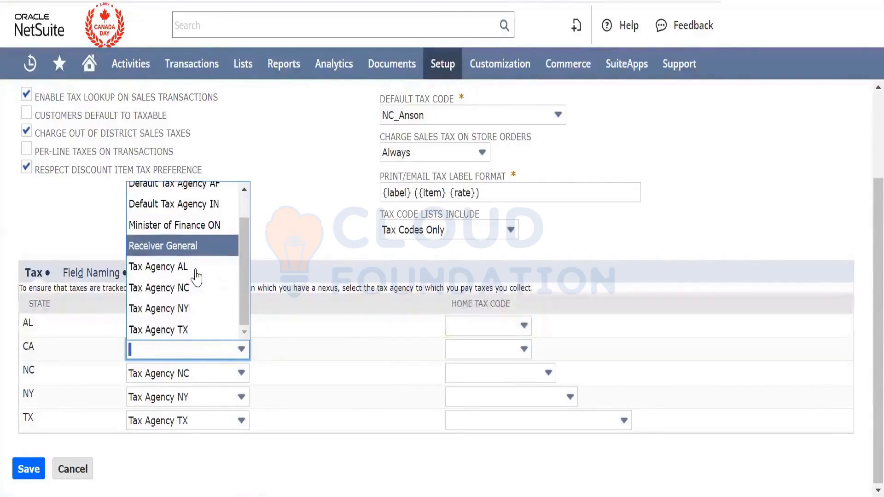
scroll(196, 277, "up", 1)
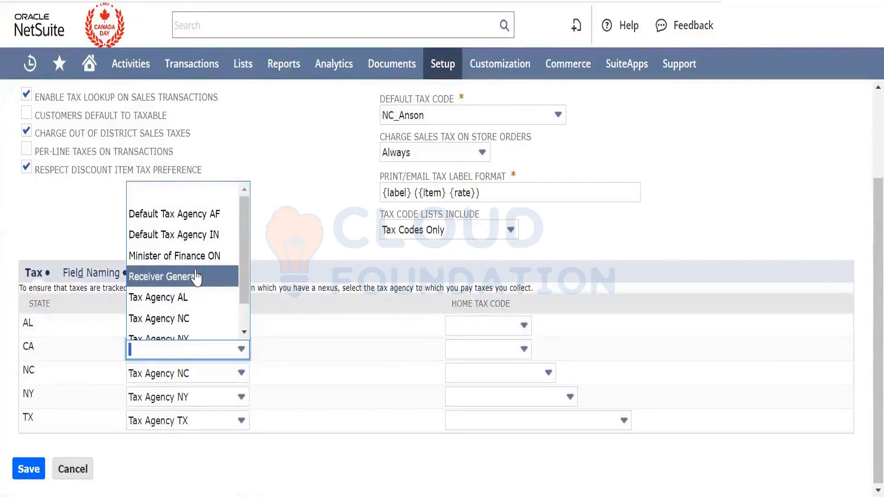
left_click(330, 212)
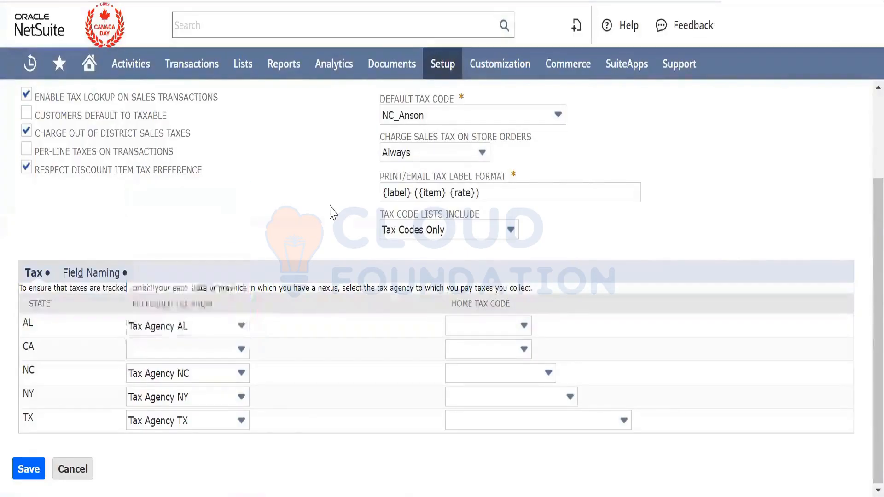
Open the Use State Sales Tax Tables page from the accounting tax setup in a new tab
mouse_move(455, 68)
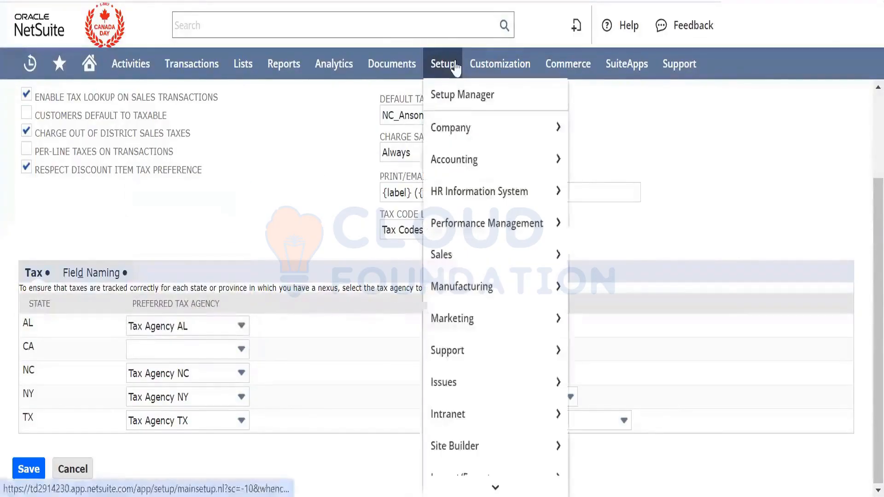
mouse_move(478, 138)
mouse_move(660, 272)
scroll(660, 273, "down", 10)
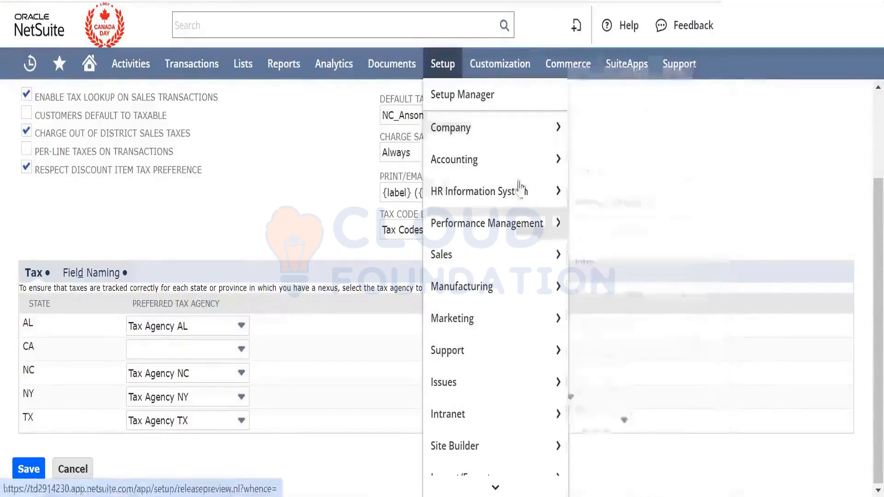
mouse_move(490, 162)
scroll(657, 334, "down", 1)
scroll(657, 336, "down", 10)
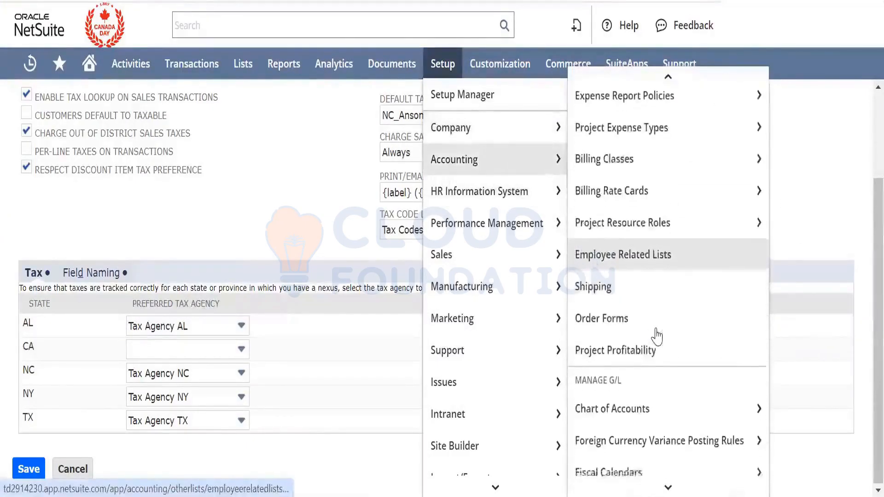
mouse_move(657, 336)
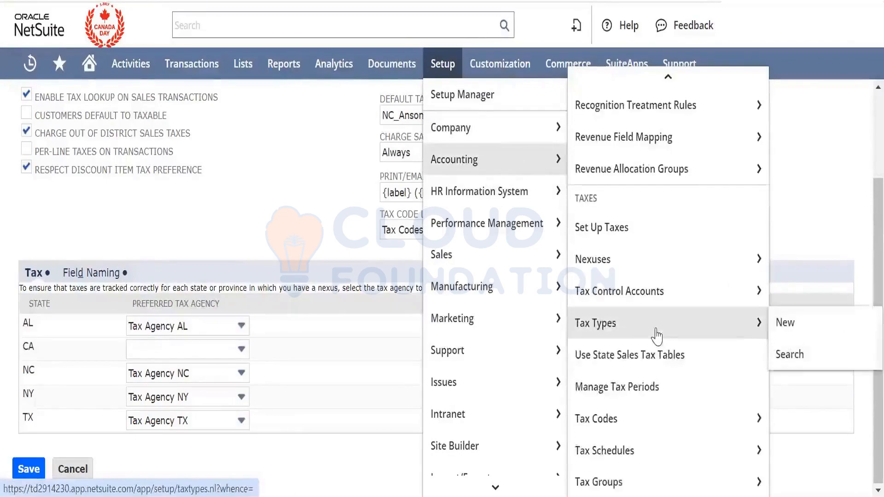
right_click(666, 368)
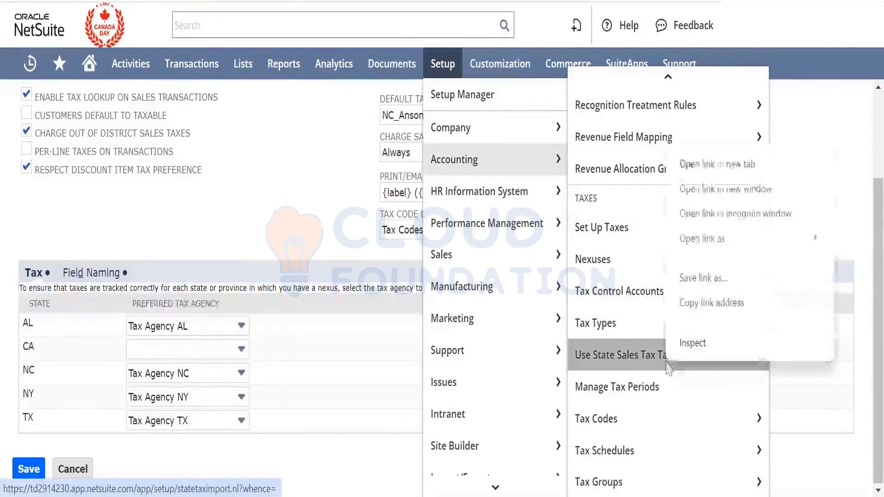
left_click(700, 175)
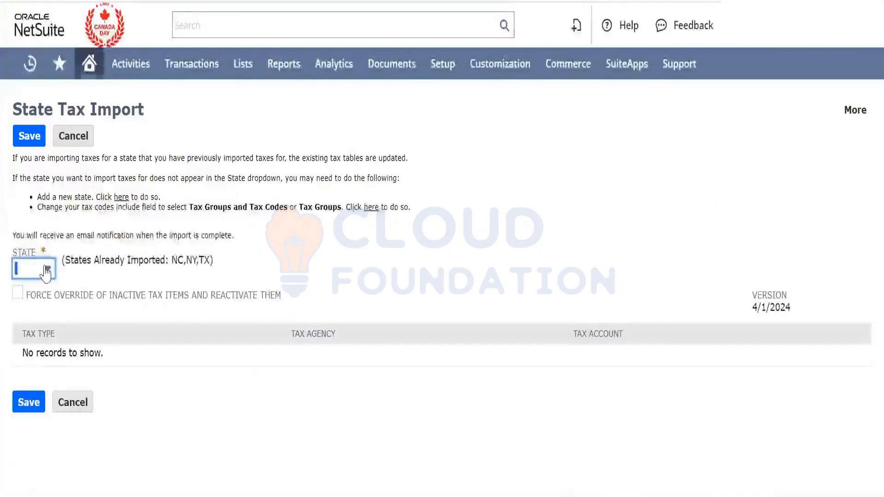
Select CA as the state whose tax tables are imported
left_click(48, 269)
left_click(43, 330)
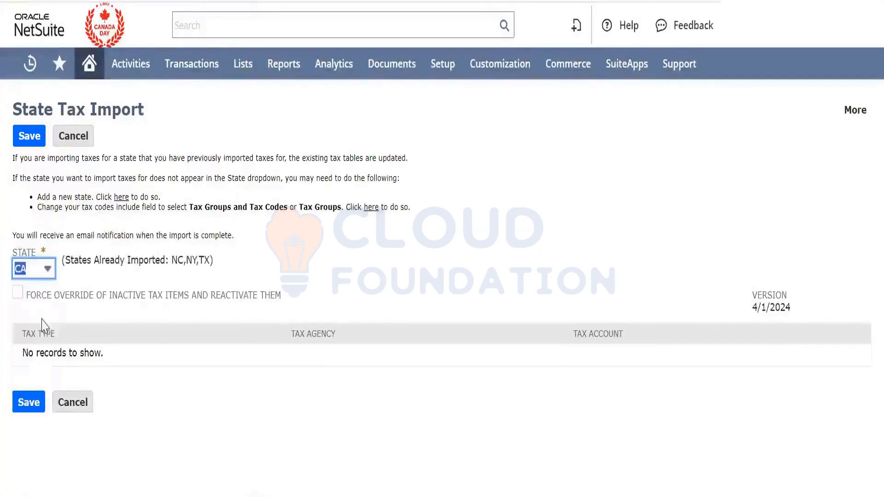
right_click(475, 304)
left_click(393, 269)
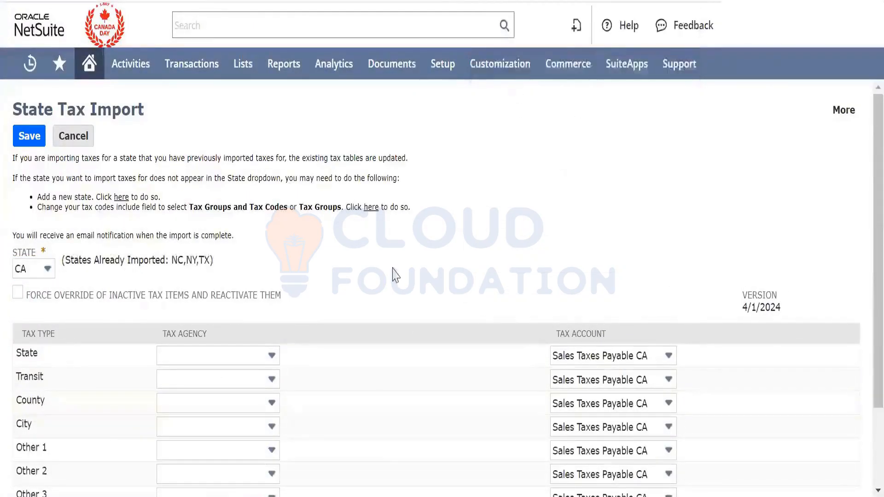
scroll(396, 276, "down", 2)
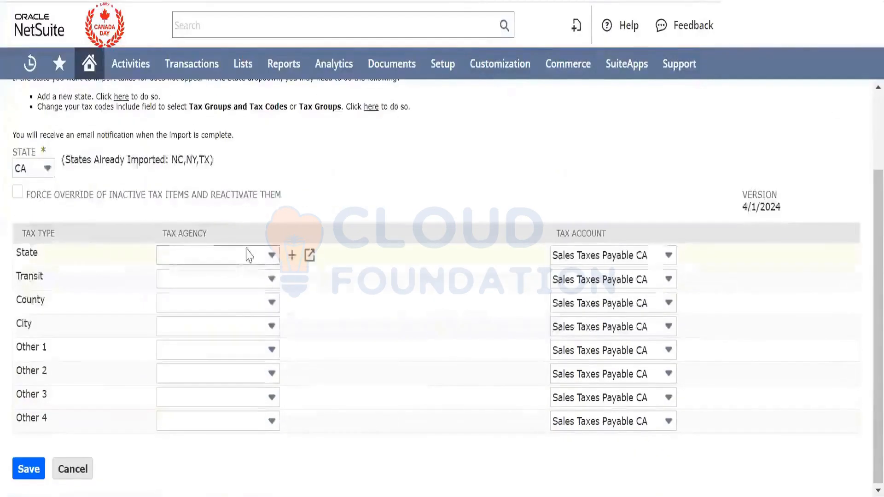
left_click(248, 256)
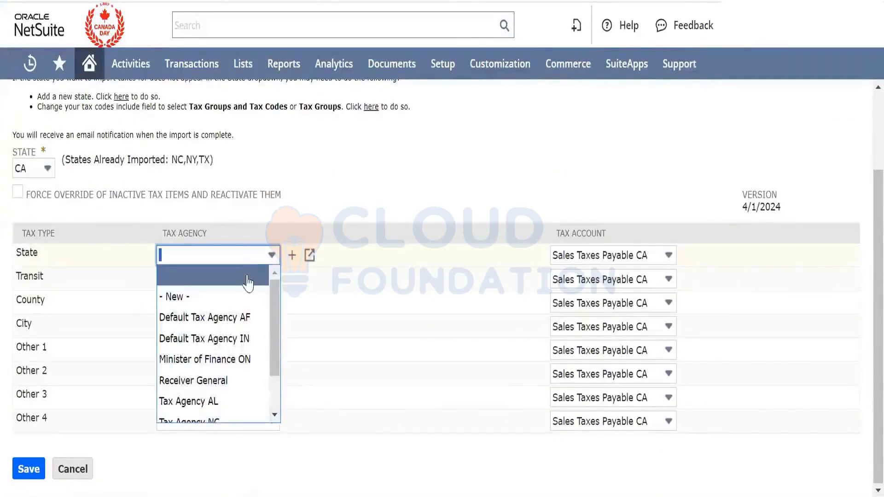
scroll(244, 358, "down", 2)
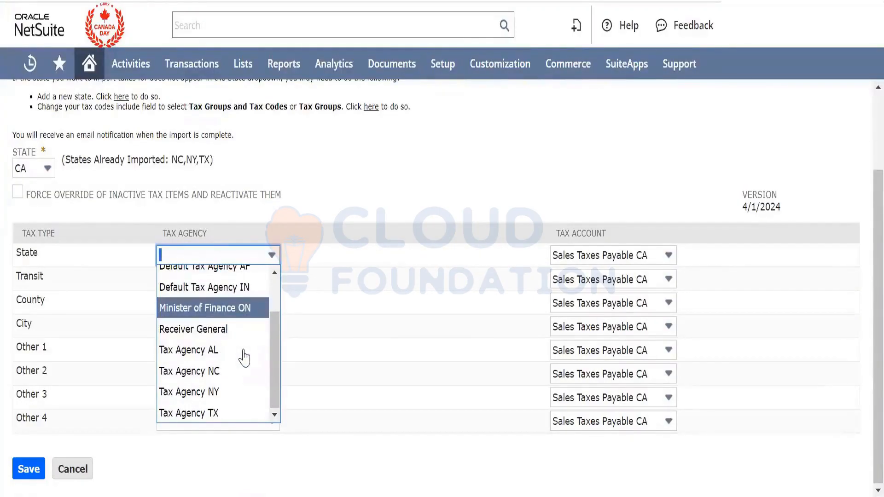
scroll(244, 358, "up", 2)
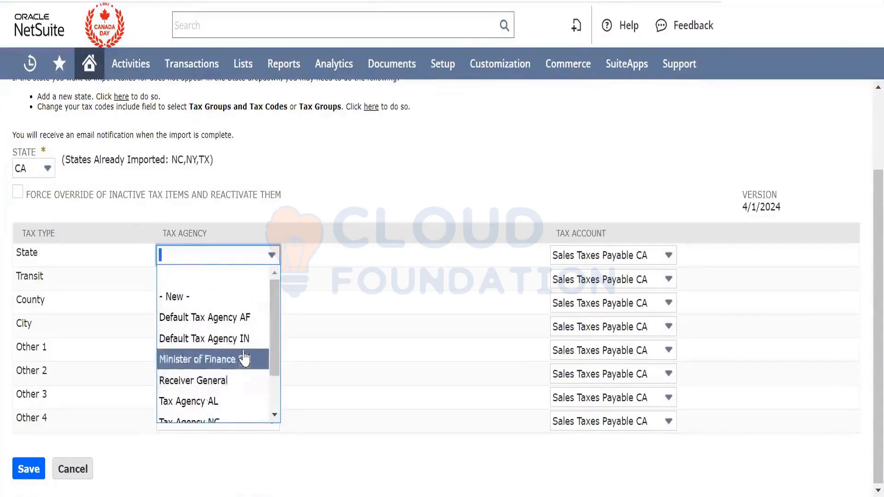
left_click(229, 299)
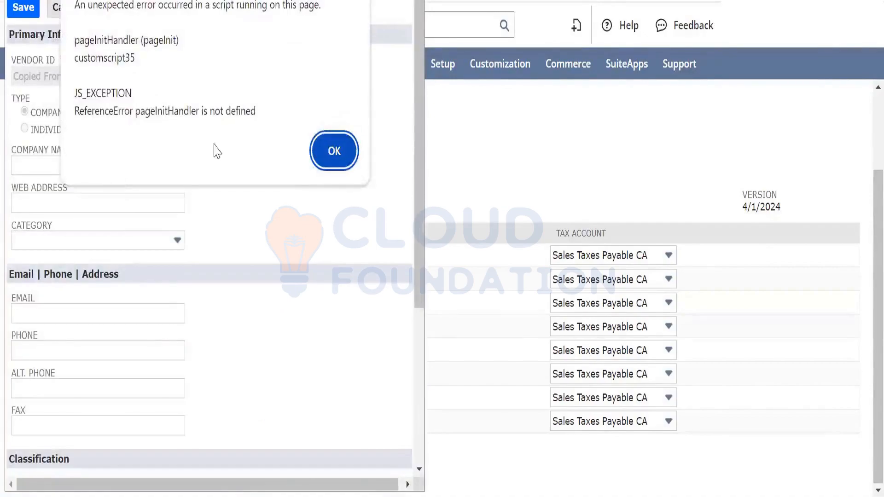
left_click(331, 153)
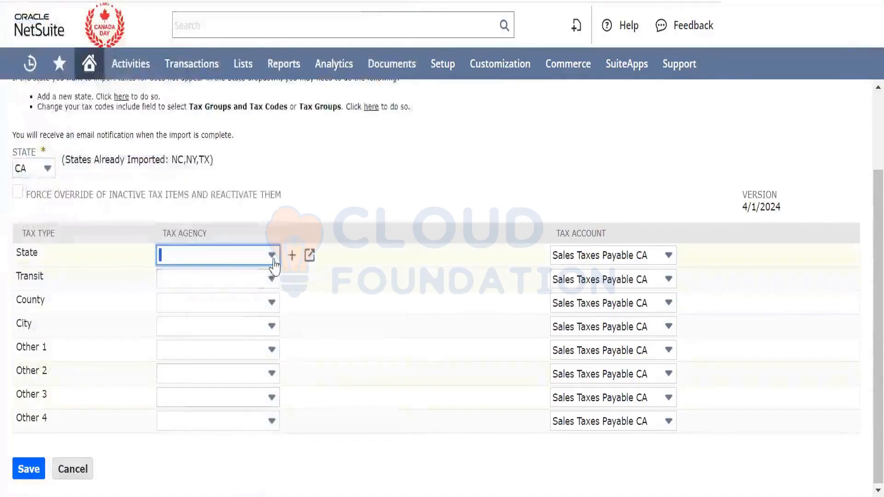
Create and save a new tax agency vendor named Tax Agency_CA for the State tax type, with PMy Mian Brnach as primary subsidiary
left_click(291, 256)
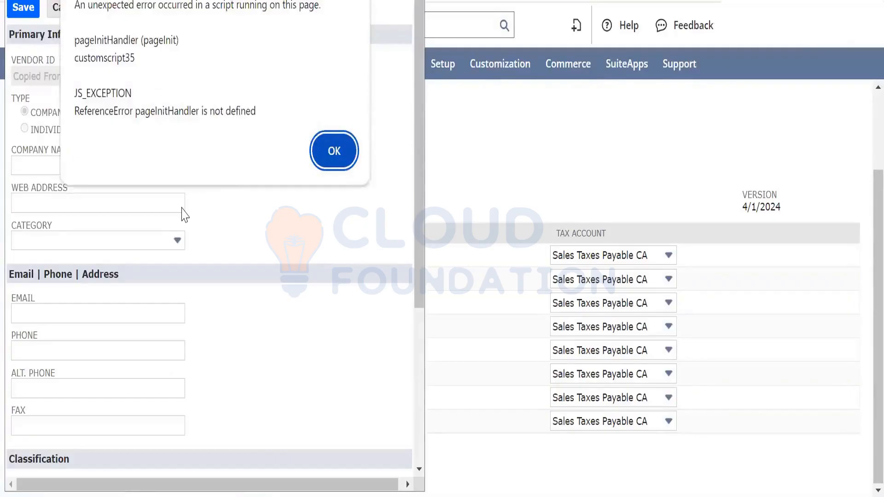
left_click(322, 159)
left_click(76, 167)
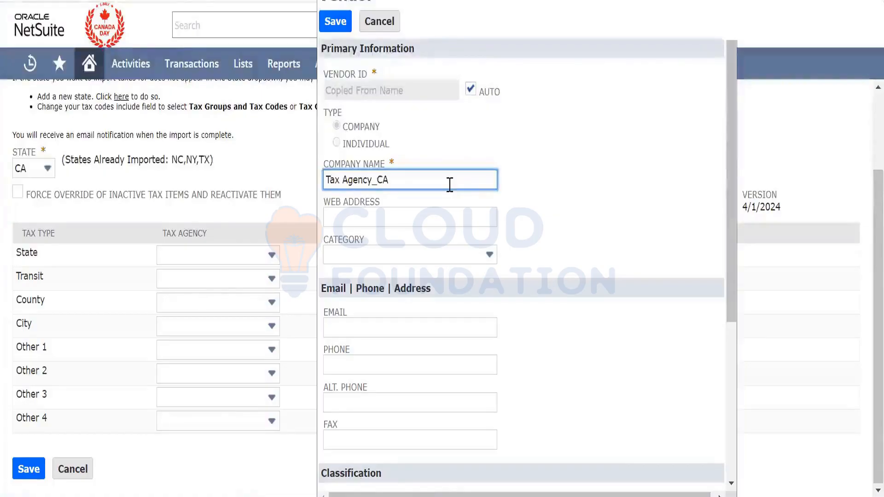
scroll(731, 238, "down", 4)
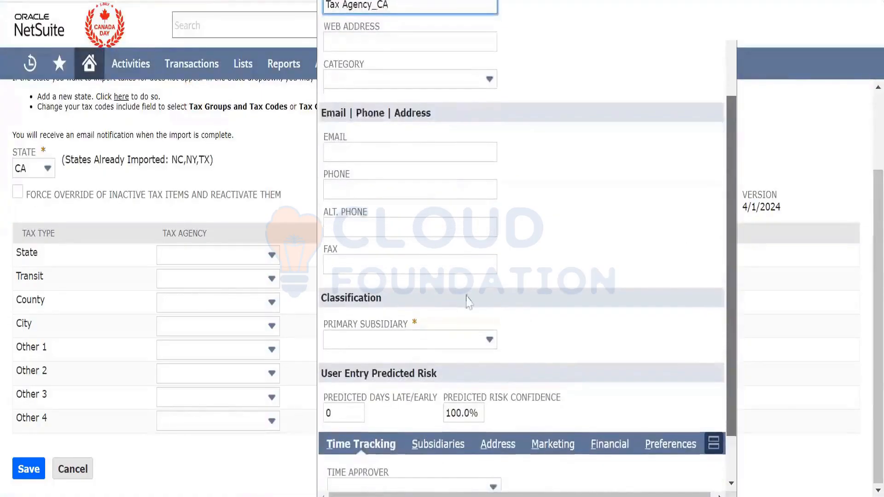
left_click(437, 340)
left_click(401, 382)
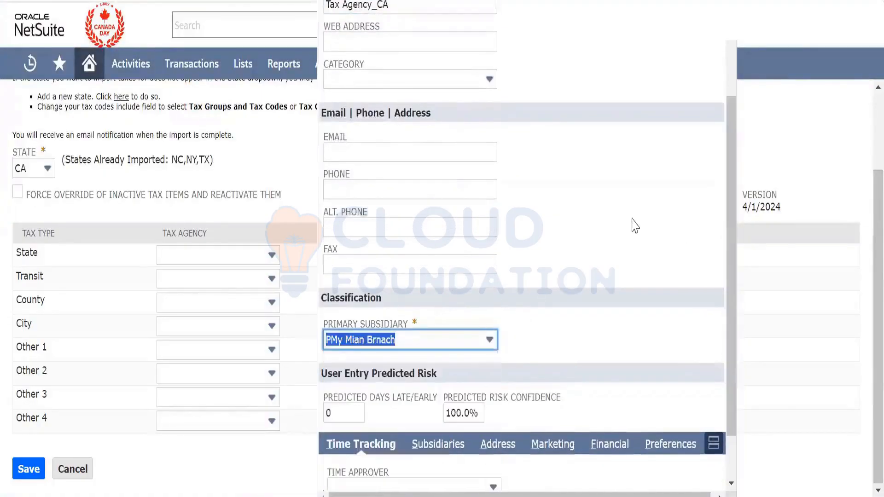
left_click(635, 225)
scroll(720, 289, "down", 2)
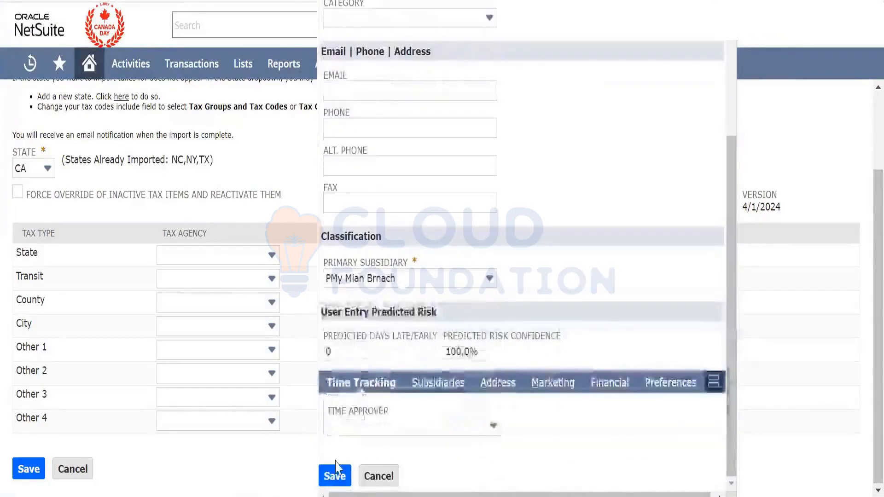
left_click(329, 475)
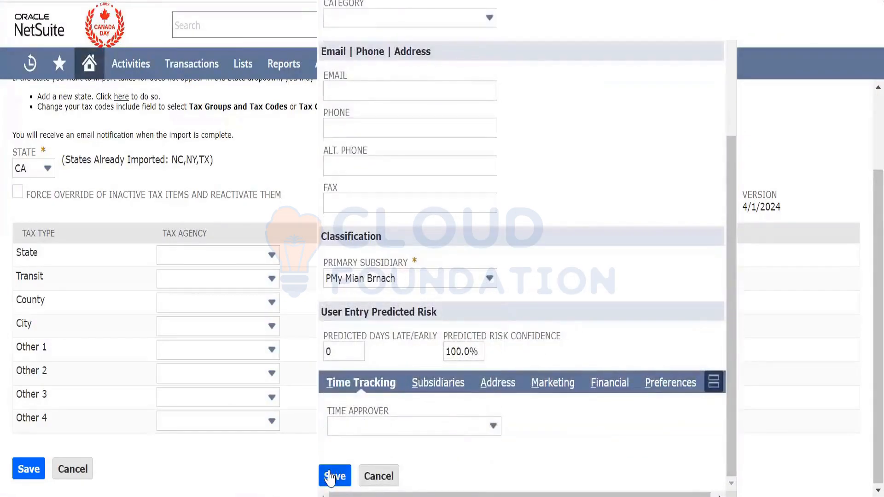
Look through the tax agencies available for the Transit tax type in the CA state tax import
left_click(265, 279)
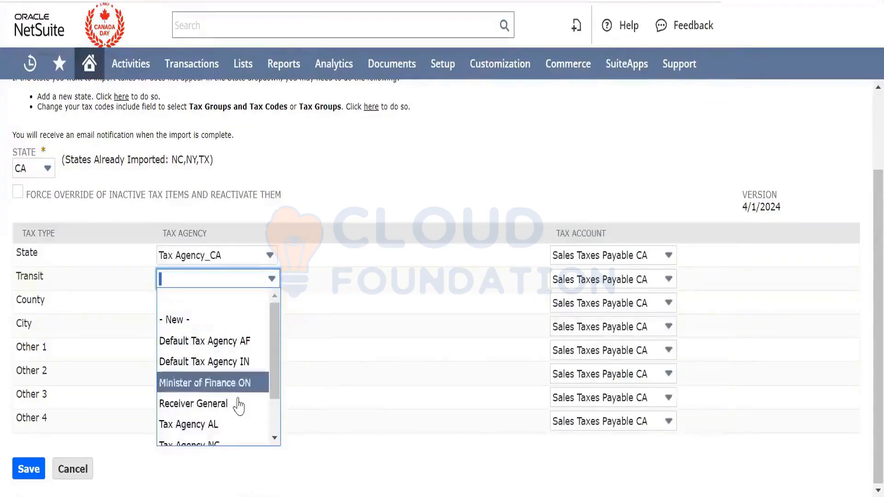
scroll(238, 406, "down", 1)
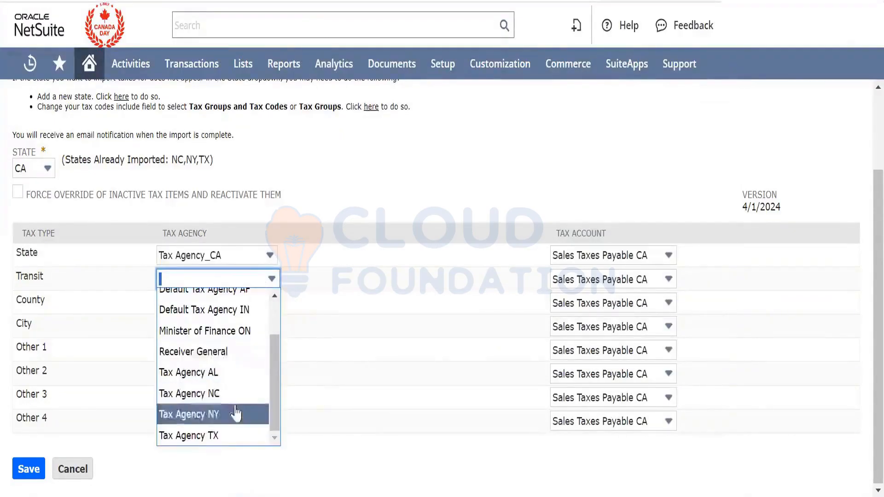
scroll(234, 395, "up", 1)
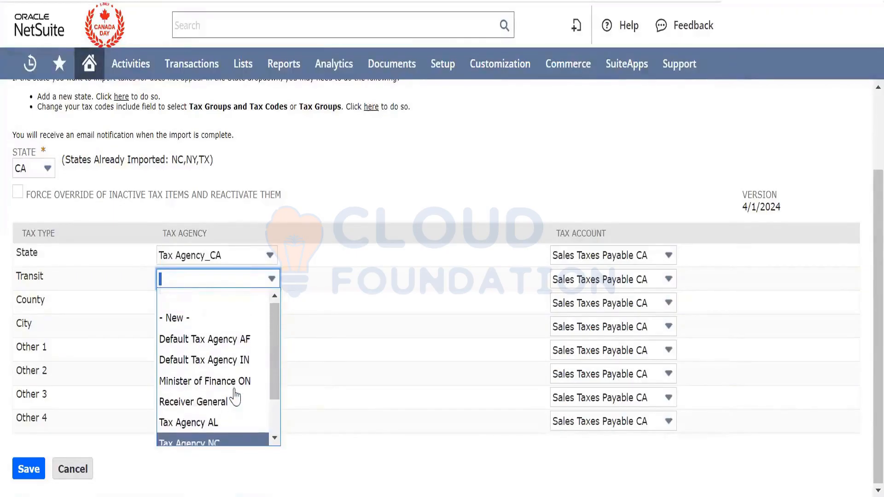
scroll(235, 396, "down", 1)
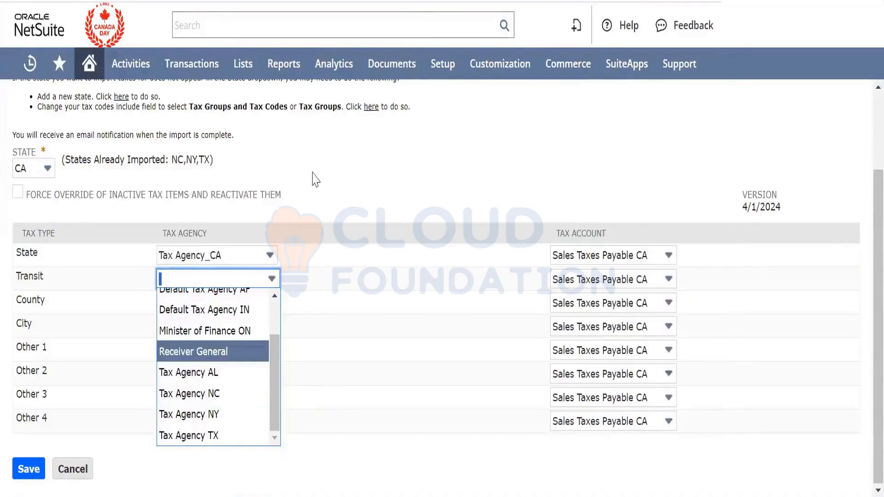
Copy Tax Agency_CA from the State tax type and assign it as tax agency for Transit, County and City
left_click(226, 256)
key("ctrl+c")
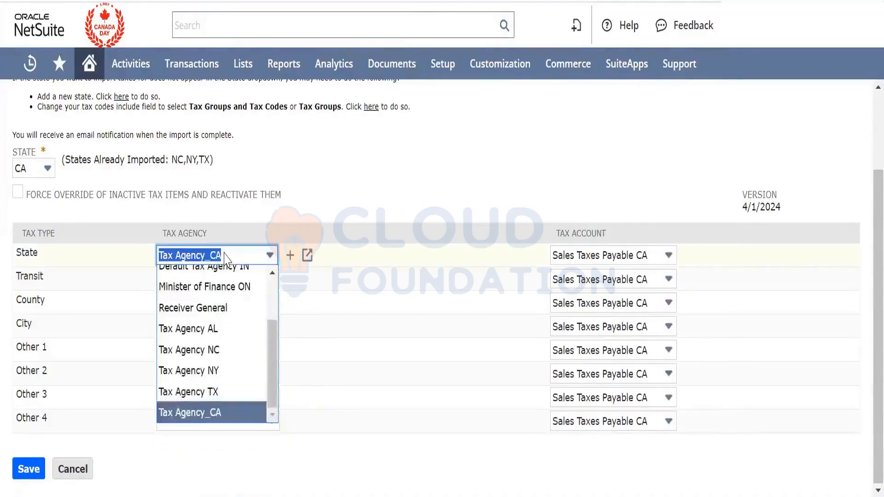
key("Tab")
key("Tab")
key("ctrl+v")
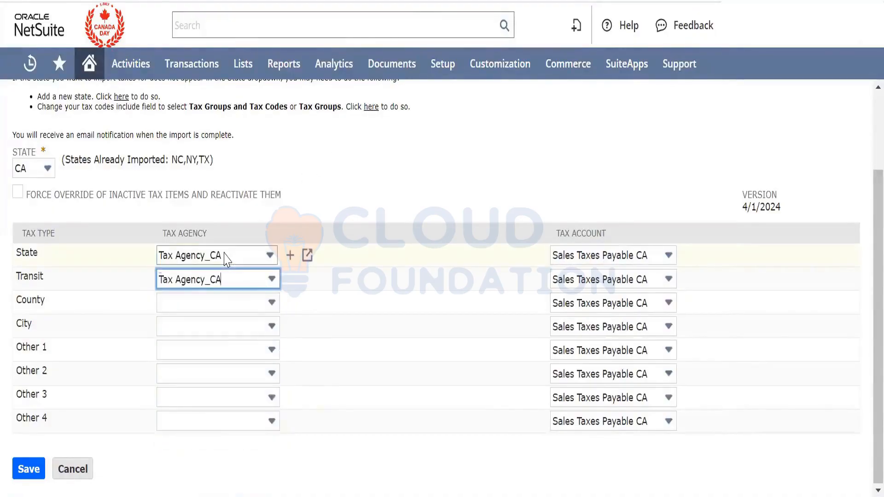
key("Tab")
key("Tab")
key("ctrl+v")
key("Tab")
key("Tab")
key("ctrl+v")
Assign Tax Agency_CA as the tax agency for the Other 1, Other 2, Other 3 and Other 4 tax types
key("Tab")
key("Tab")
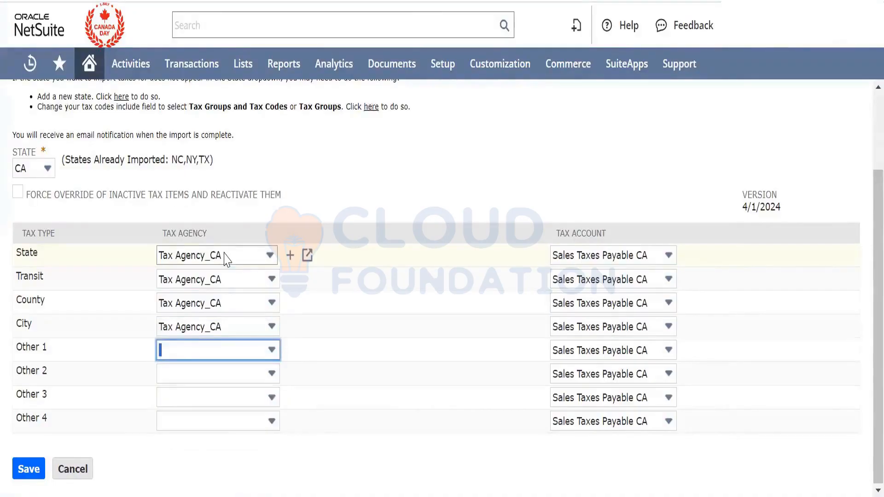
key("ctrl+v")
key("Tab")
key("Tab")
key("ctrl+v")
key("Tab")
key("Tab")
key("ctrl+v")
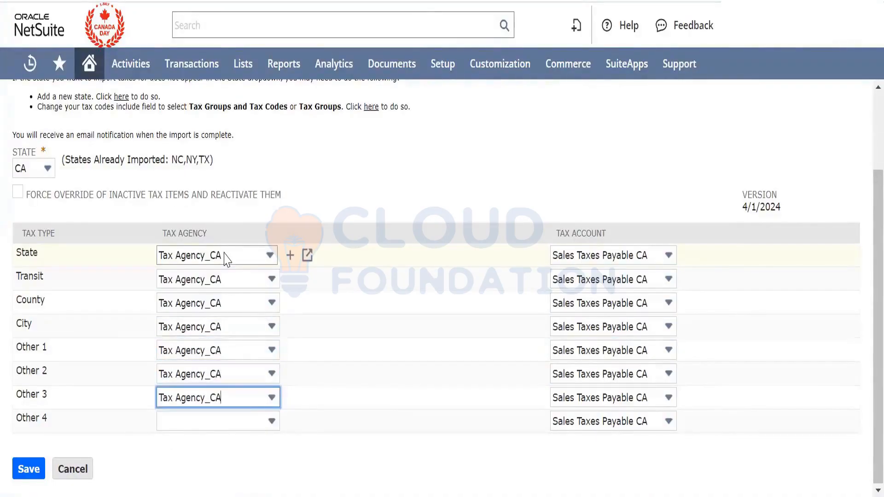
key("Tab")
key("Tab")
key("ctrl+v")
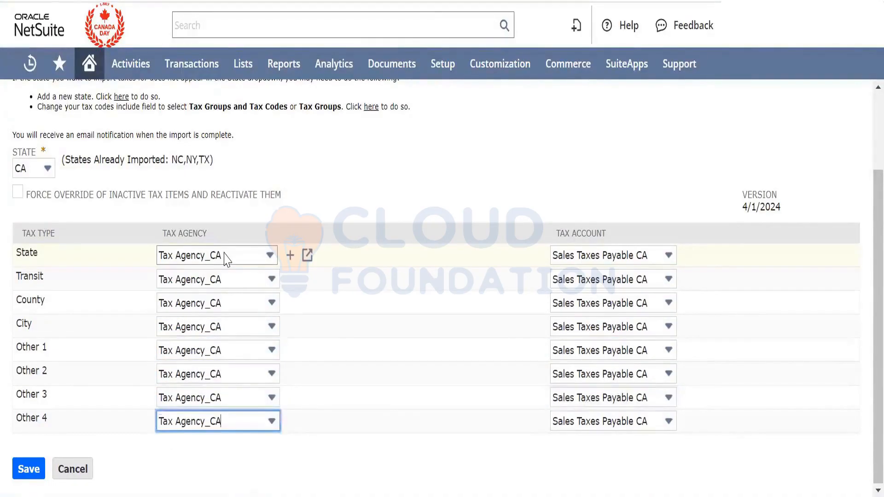
Try to save the CA state tax import and recheck the agency and account entries
left_click(210, 470)
left_click(21, 478)
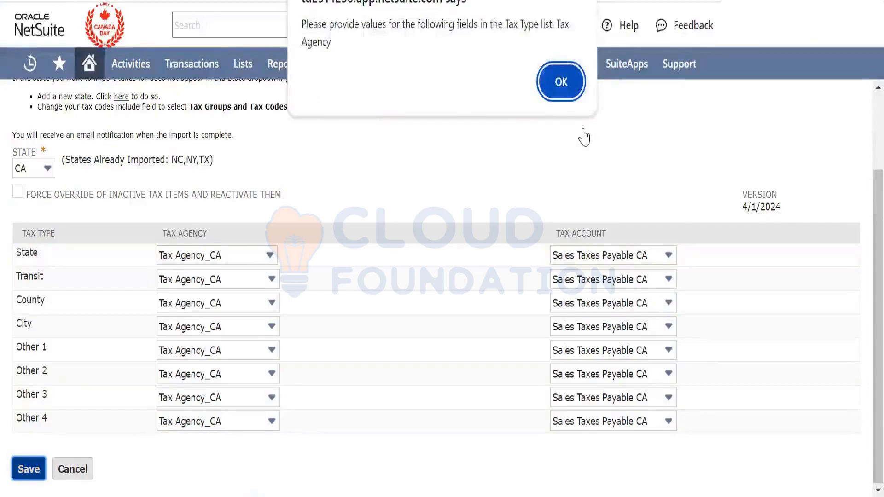
left_click(555, 95)
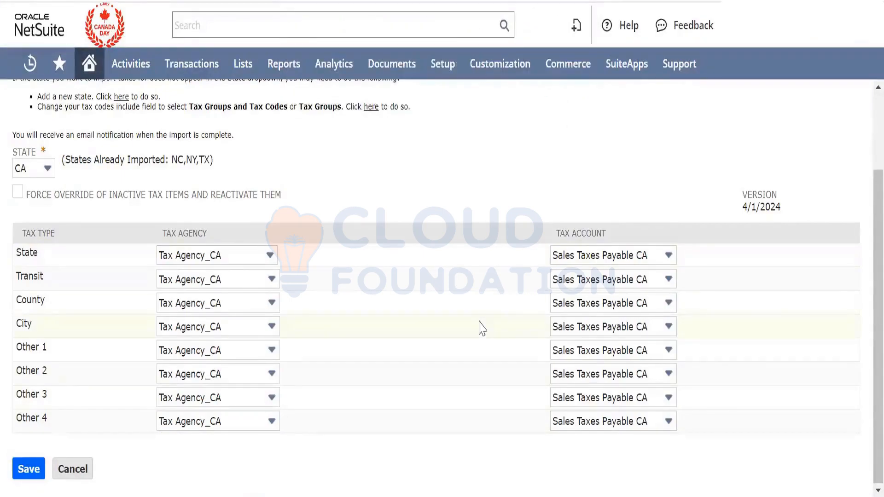
scroll(482, 328, "up", 3)
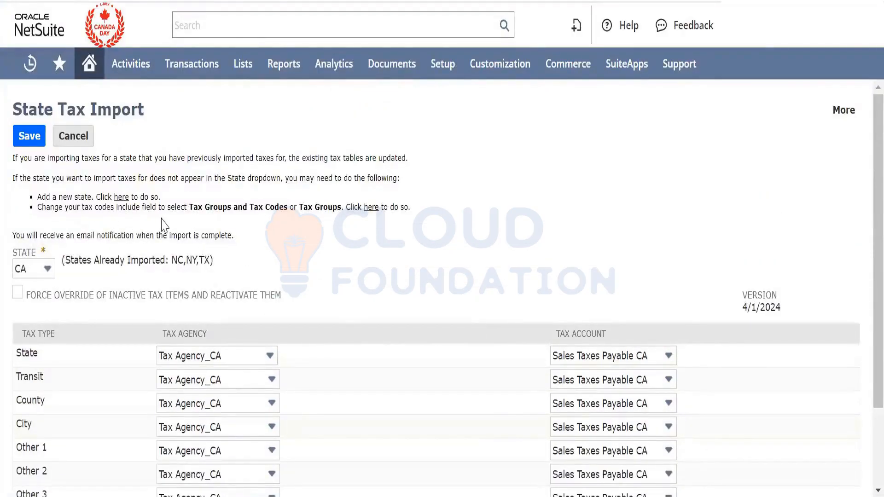
scroll(346, 322, "down", 3)
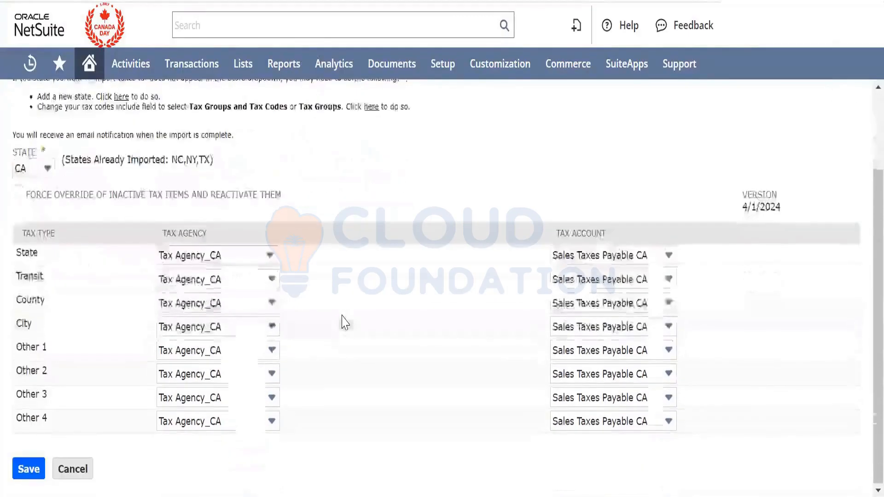
scroll(346, 322, "up", 3)
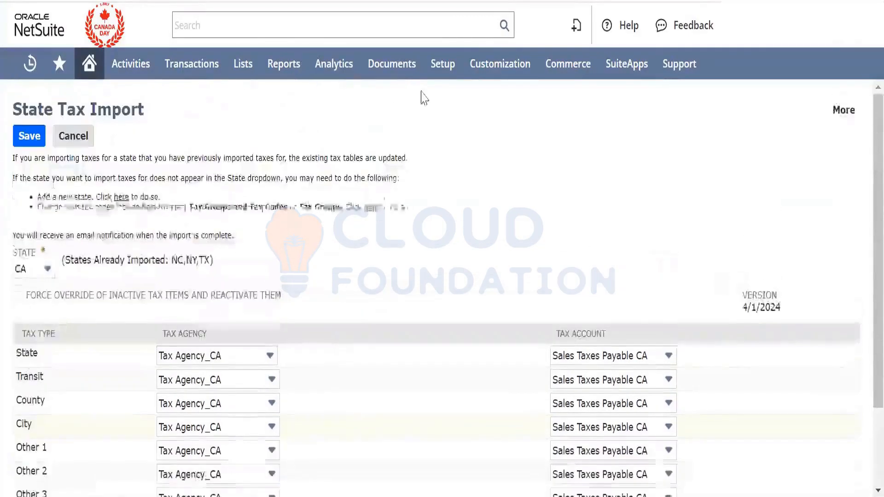
Open the Tax Types list from the accounting tax setup in a new tab and switch to it
mouse_move(444, 67)
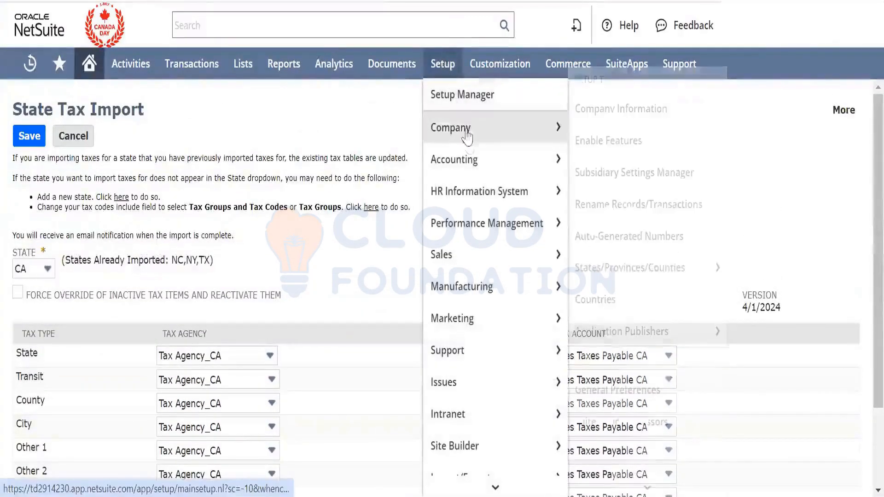
mouse_move(474, 160)
mouse_move(622, 311)
scroll(622, 312, "down", 10)
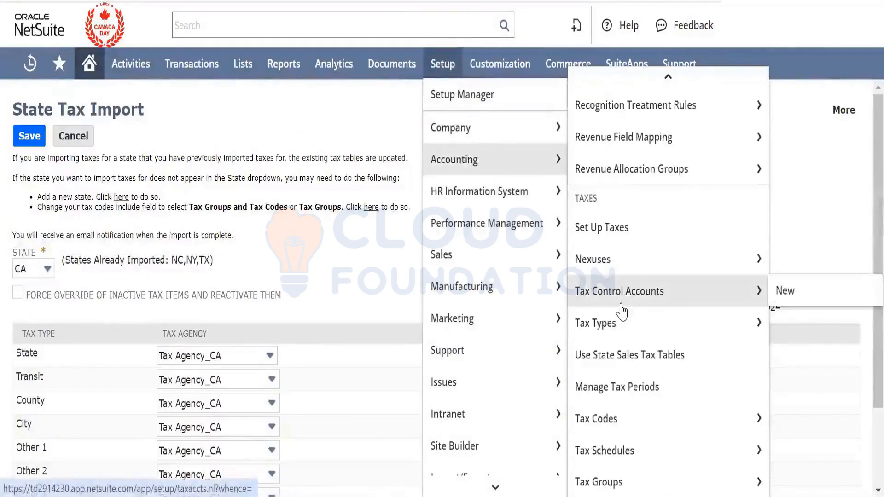
right_click(645, 331)
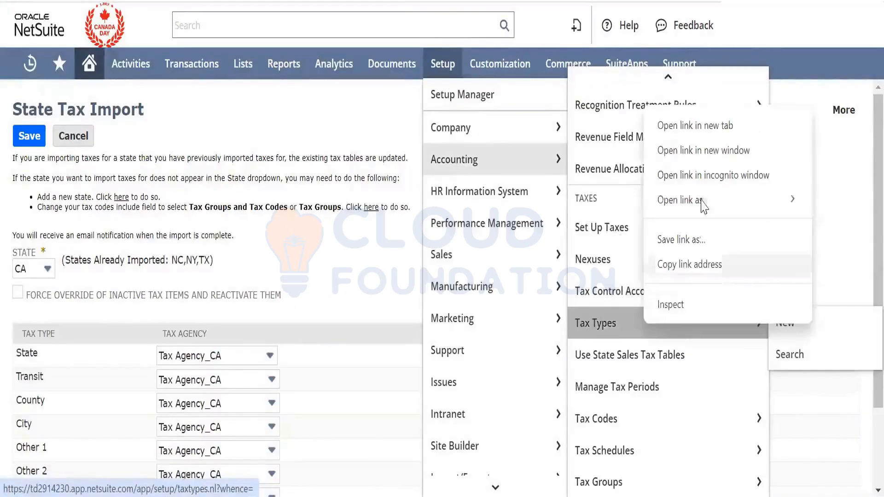
left_click(682, 123)
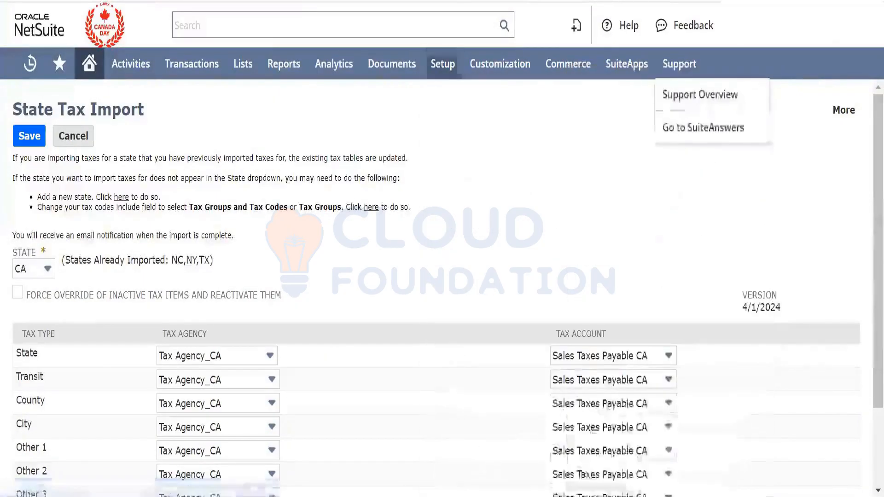
key("ctrl+Tab")
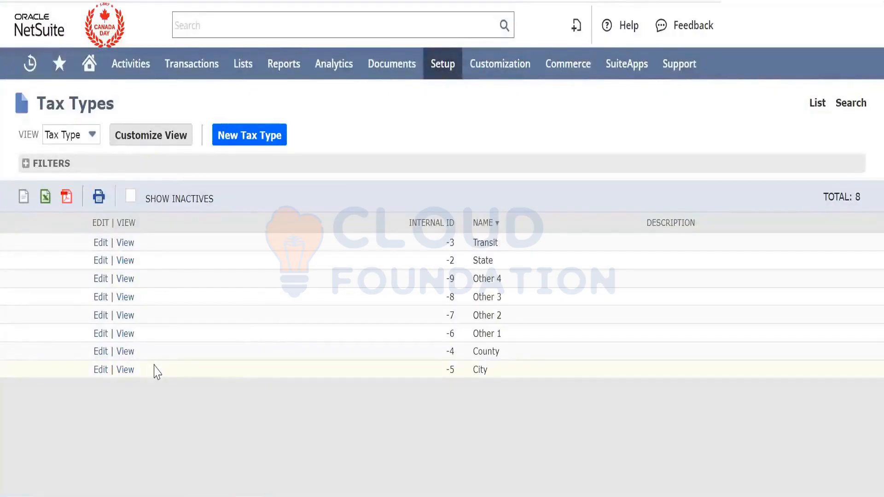
Examine the liability/sales tax accounts per nexus of the City and Transit tax types, closing each record without saving
left_click(105, 371)
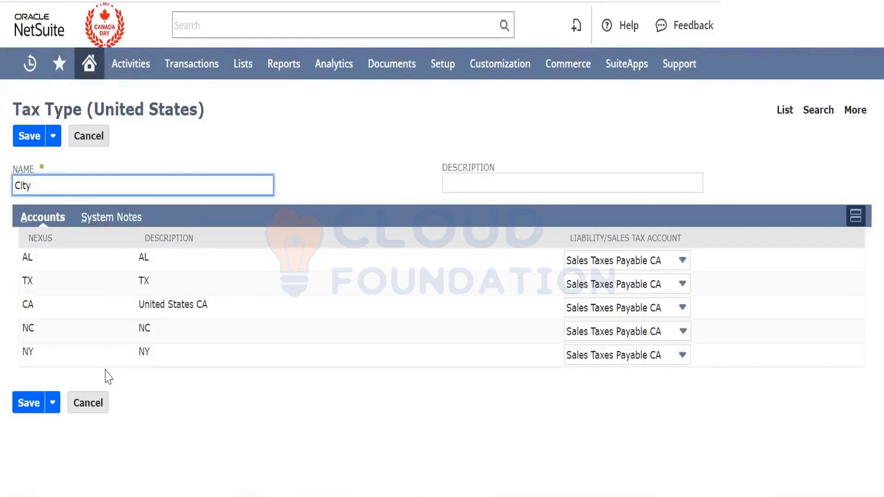
left_click(192, 409)
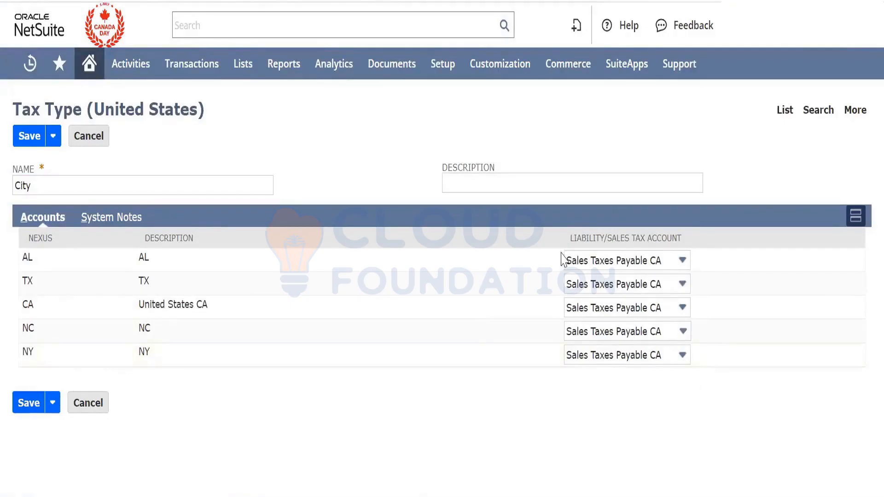
left_click(629, 262)
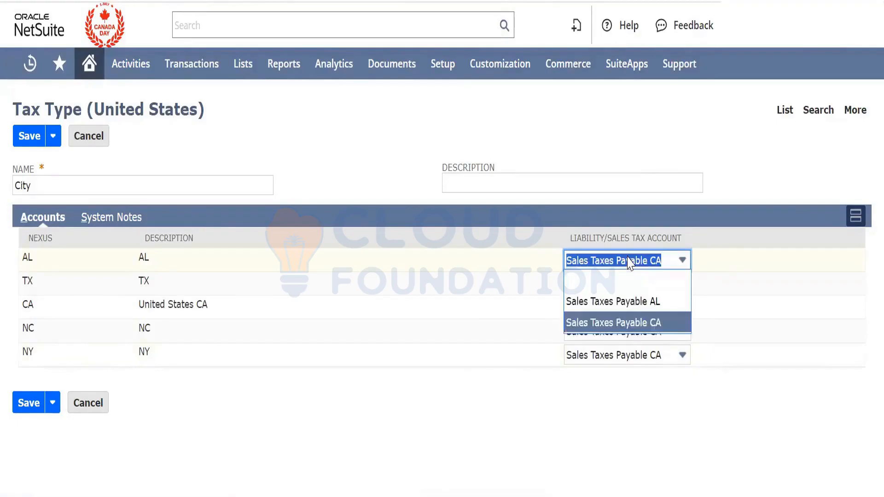
left_click(368, 440)
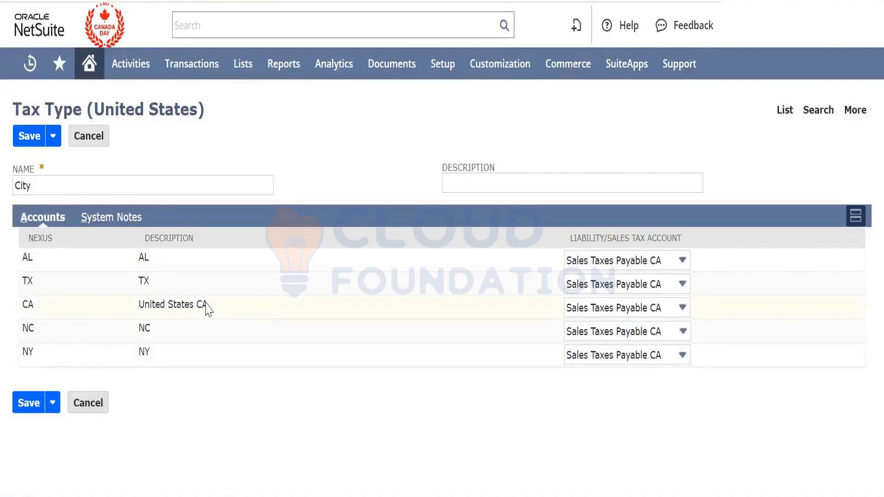
left_click_drag(208, 304, 147, 303)
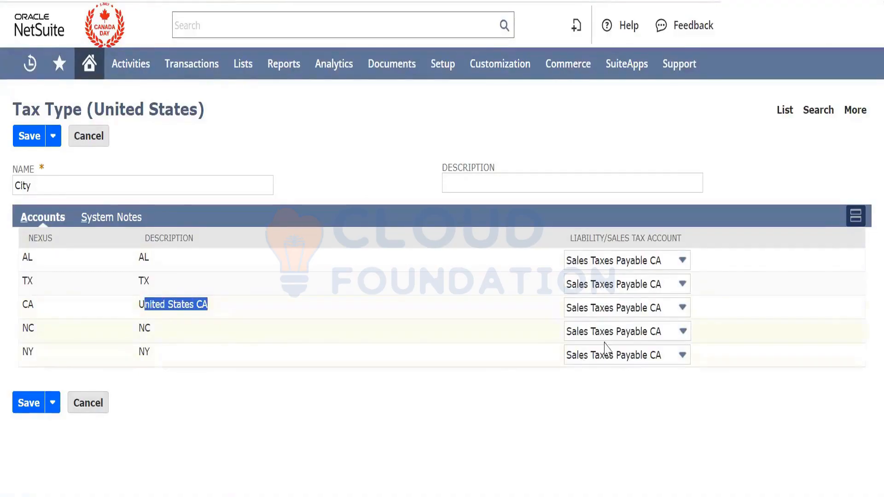
left_click(274, 436)
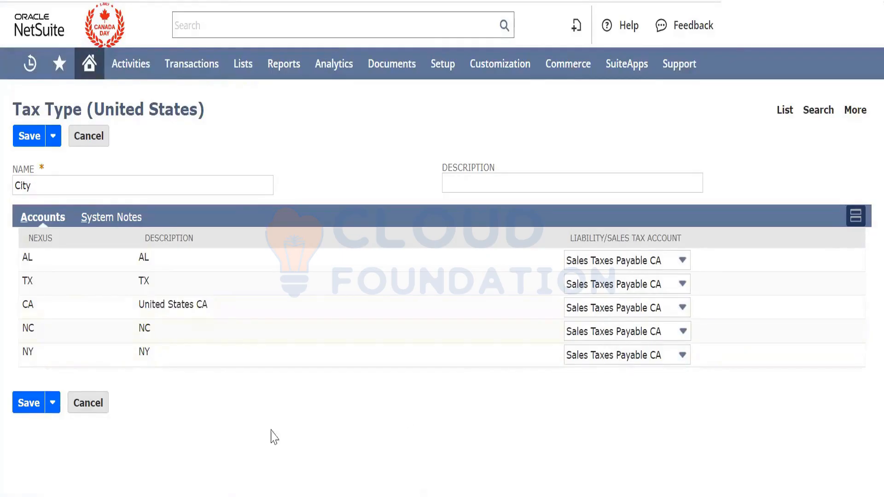
left_click(89, 408)
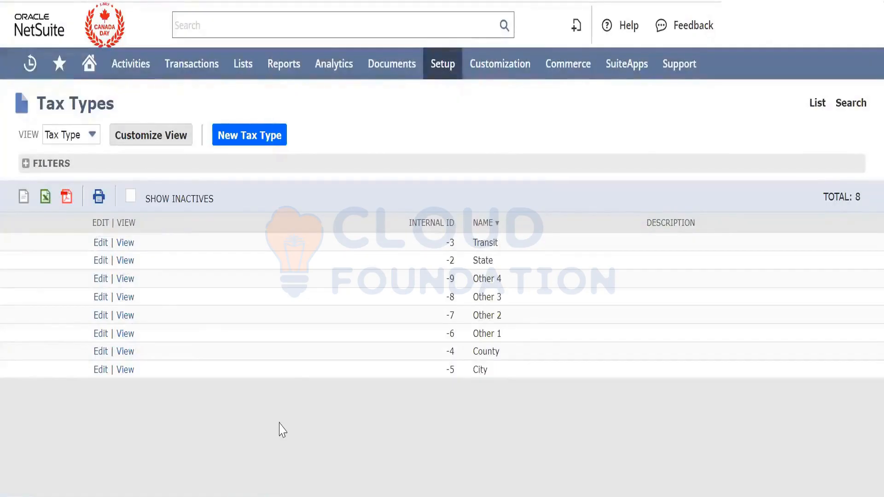
left_click(99, 248)
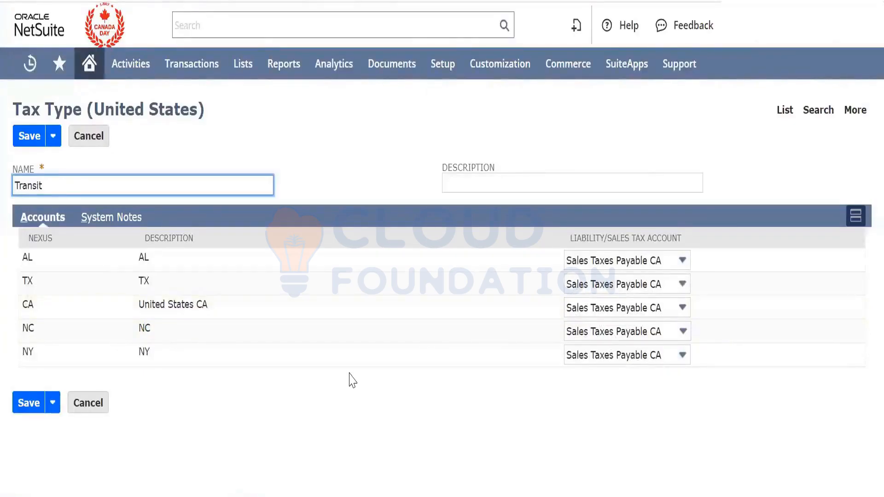
left_click(104, 405)
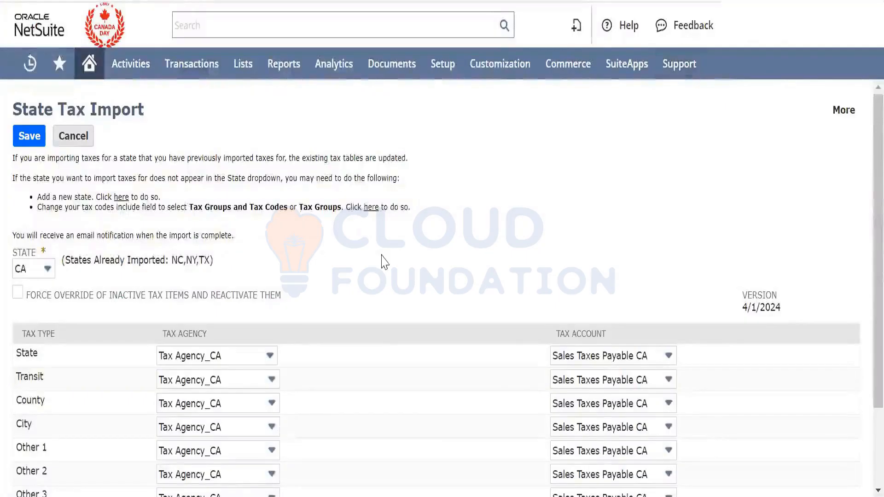
Try to save the CA state tax import with the forced override and reactivation of inactive tax items enabled
scroll(382, 262, "down", 3)
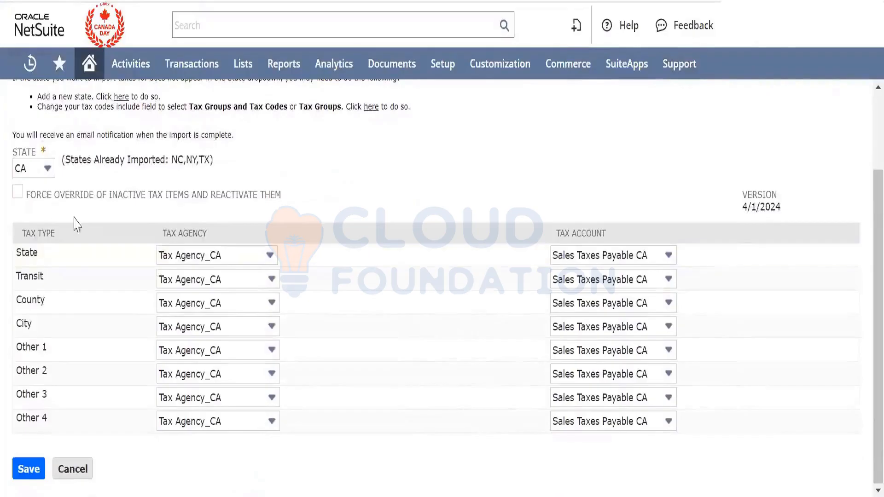
left_click(26, 193)
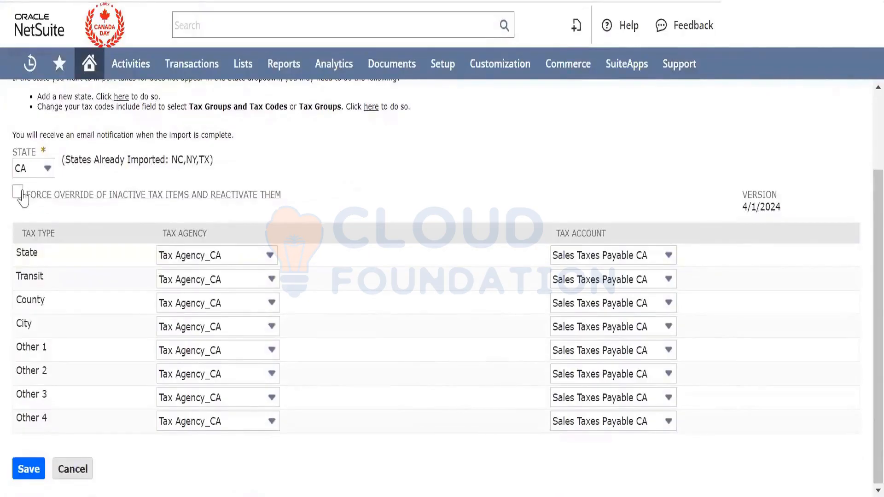
left_click(33, 479)
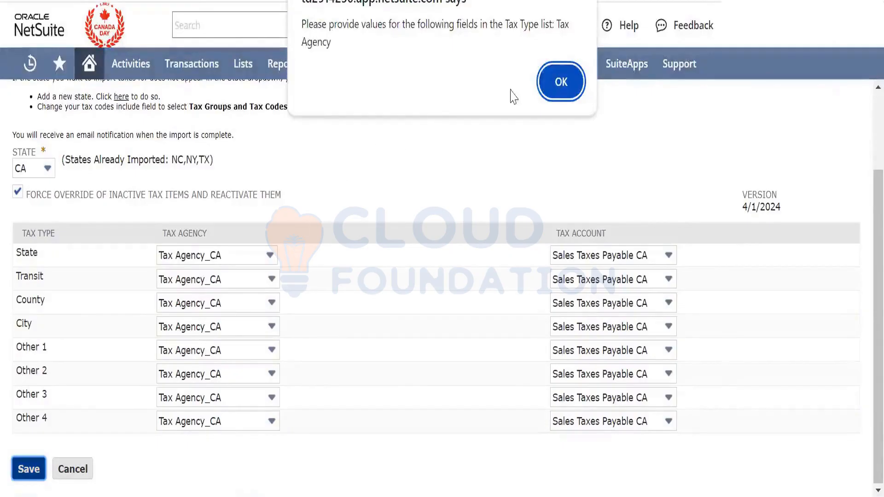
left_click(557, 89)
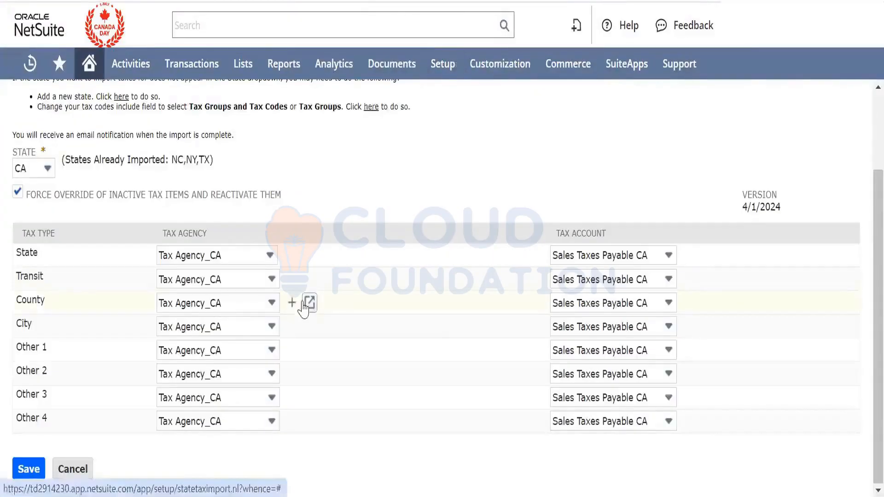
Search for "tax agency" and open the Tax Agency_CA vendor record for editing in a separate tab
left_click(399, 36)
type("tax agenc")
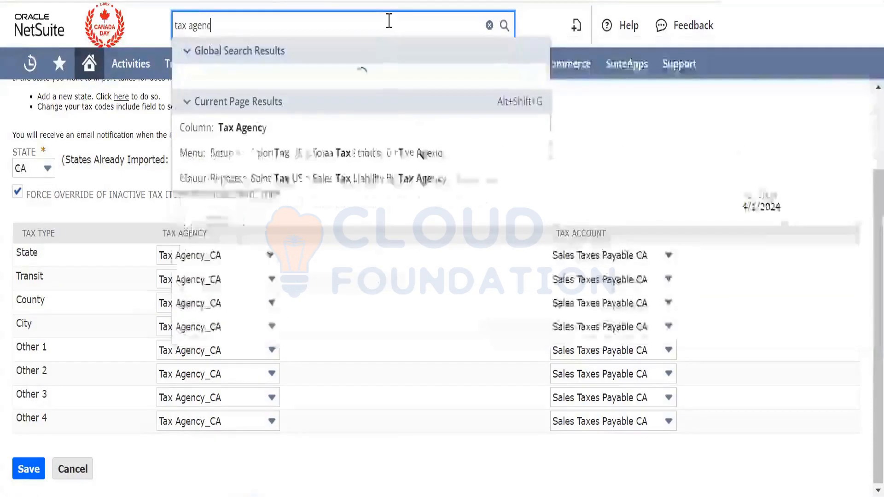
type("y")
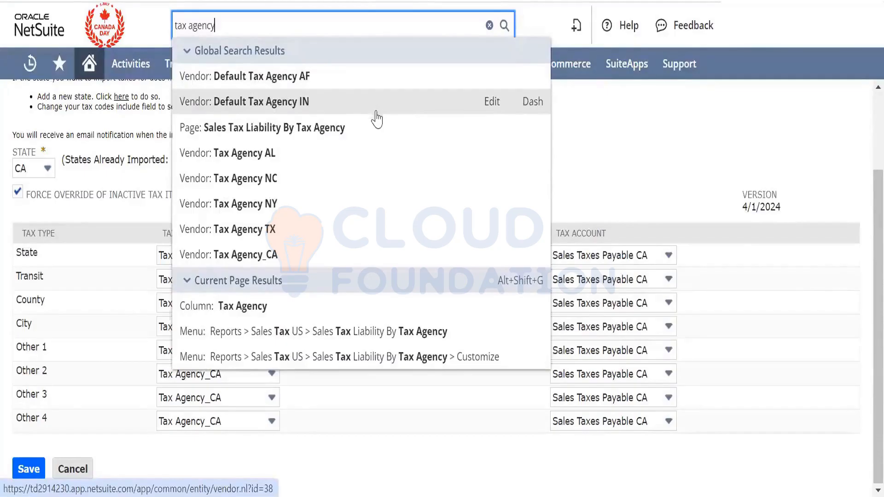
left_click(492, 256)
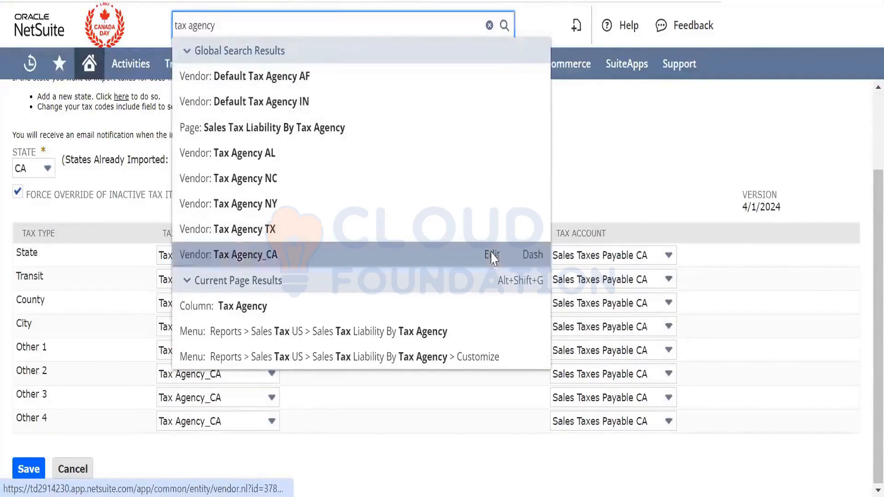
right_click(491, 256)
left_click(536, 56)
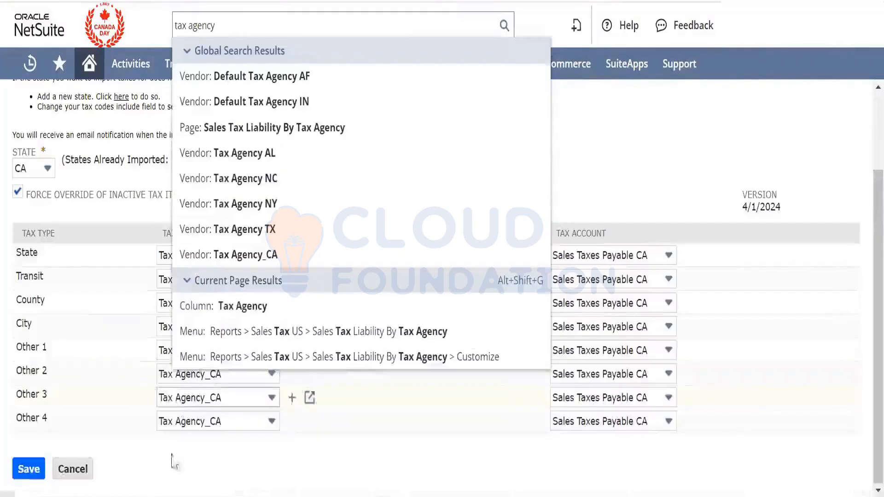
Reload the State Tax Import page, discarding its unsaved changes, and select CA as the state
left_click(172, 473)
key("F5")
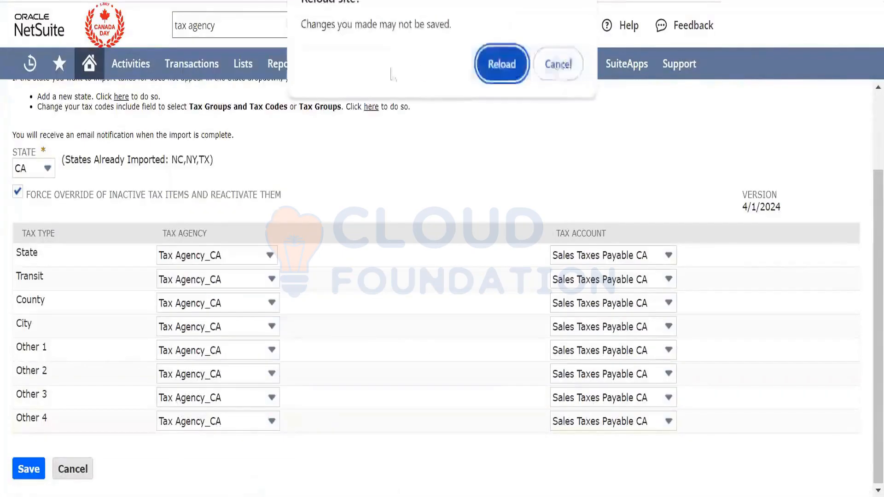
left_click(499, 65)
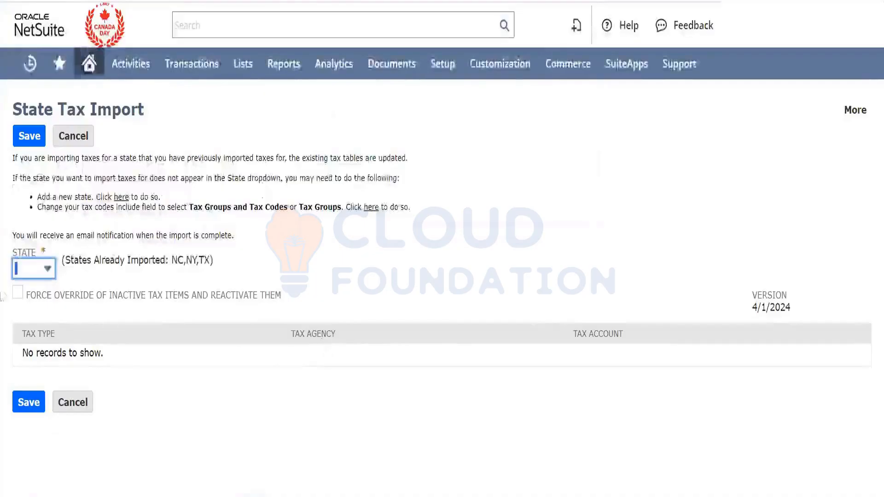
left_click(28, 273)
left_click(32, 330)
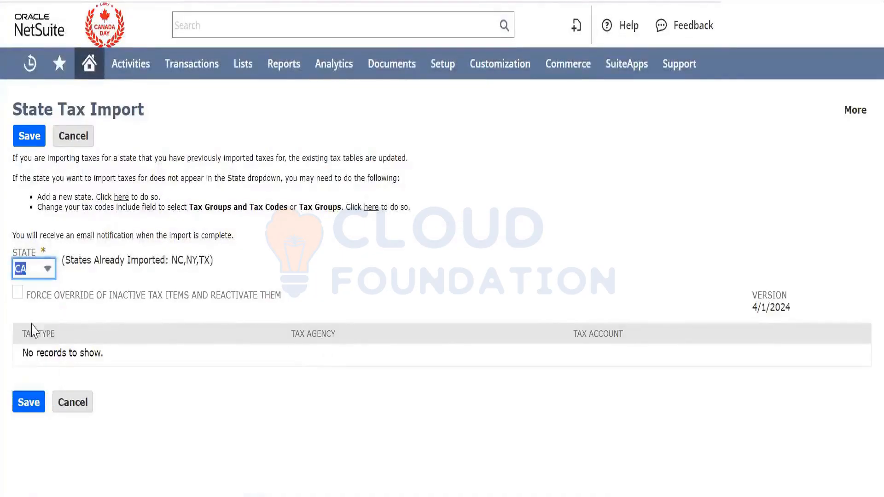
Look through the available tax agencies for the State tax type to check for a California agency
left_click(221, 364)
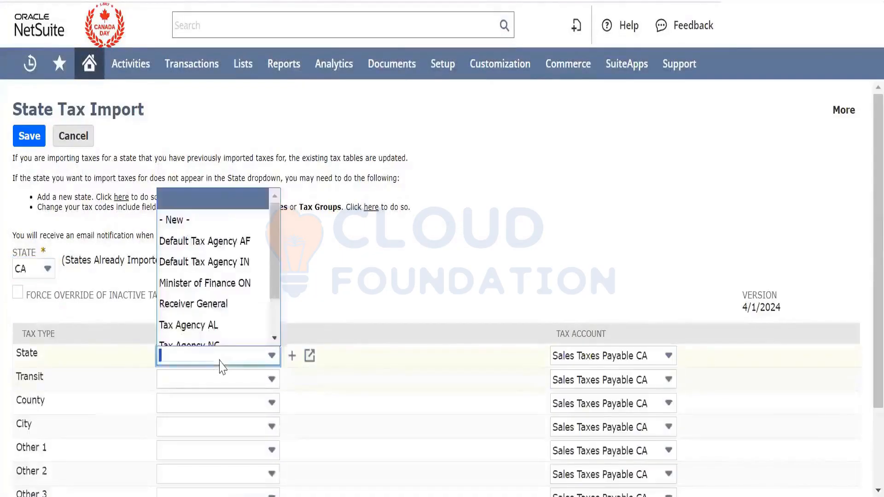
scroll(224, 329, "down", 2)
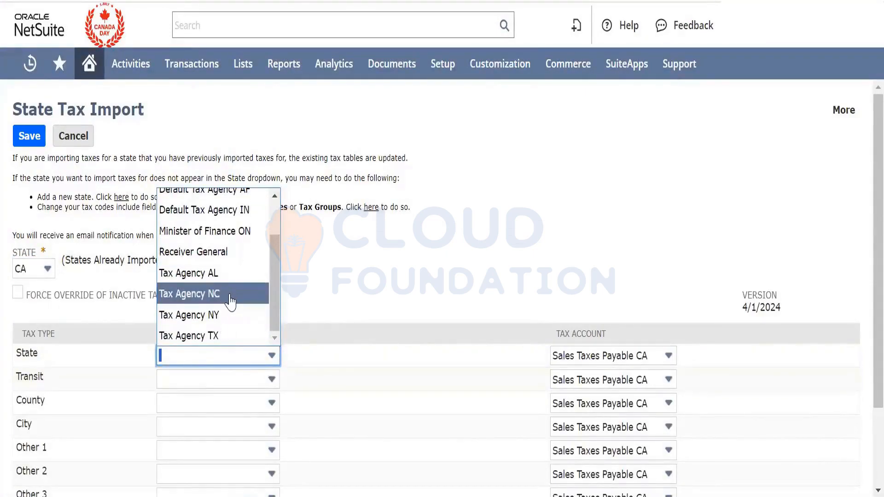
scroll(230, 301, "up", 1)
scroll(230, 302, "up", 2)
scroll(230, 303, "down", 2)
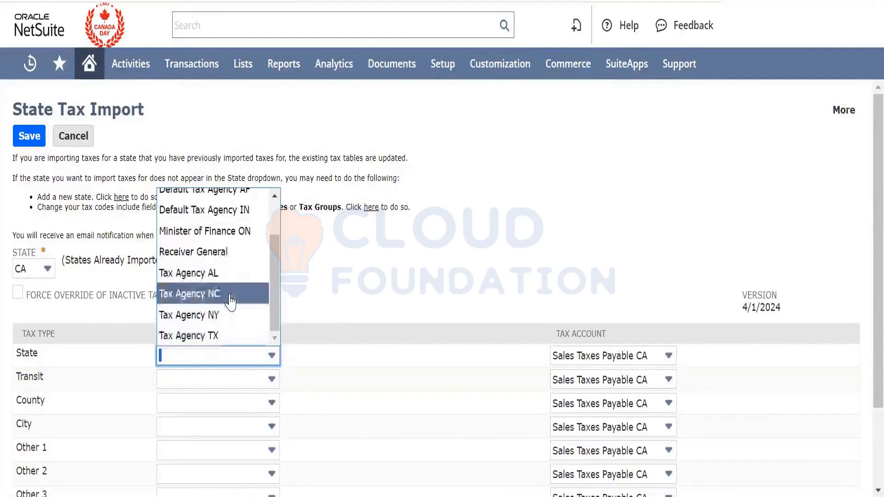
scroll(230, 302, "up", 2)
scroll(231, 302, "down", 2)
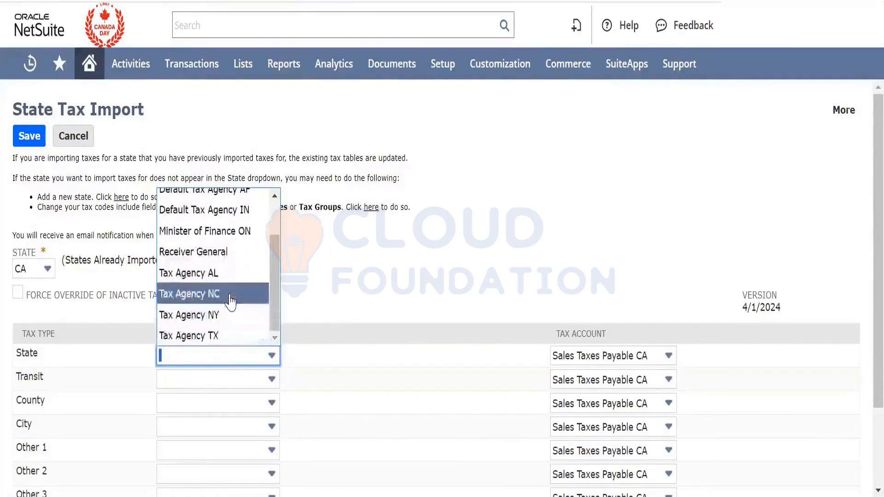
scroll(230, 302, "up", 2)
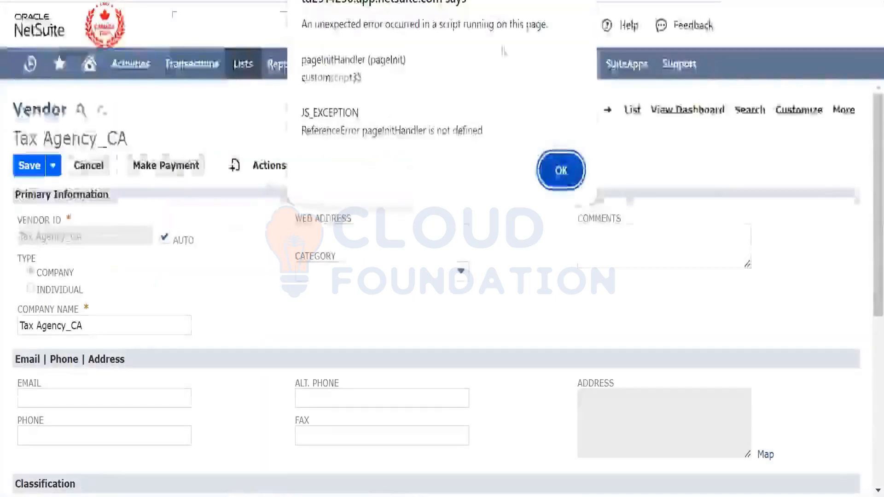
On the Tax Agency_CA vendor record, dismiss the script error and select Bebika in the new subsidiary line
left_click(561, 171)
left_click(271, 322)
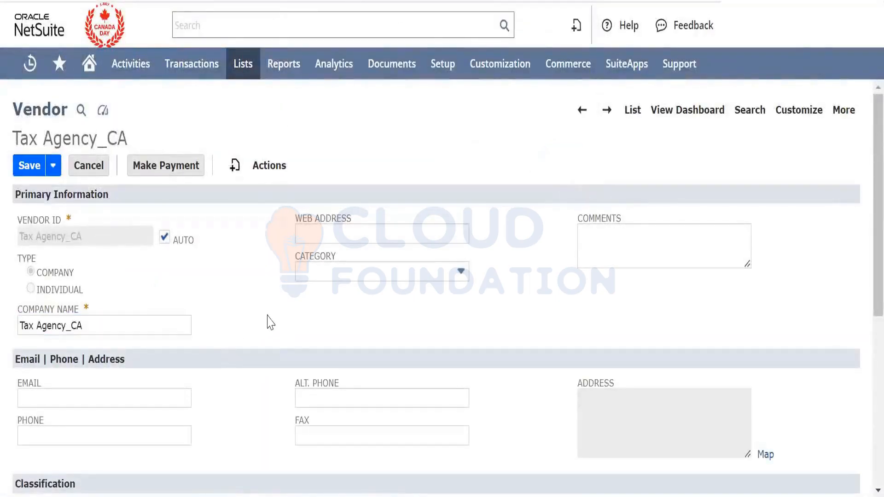
scroll(271, 322, "down", 7)
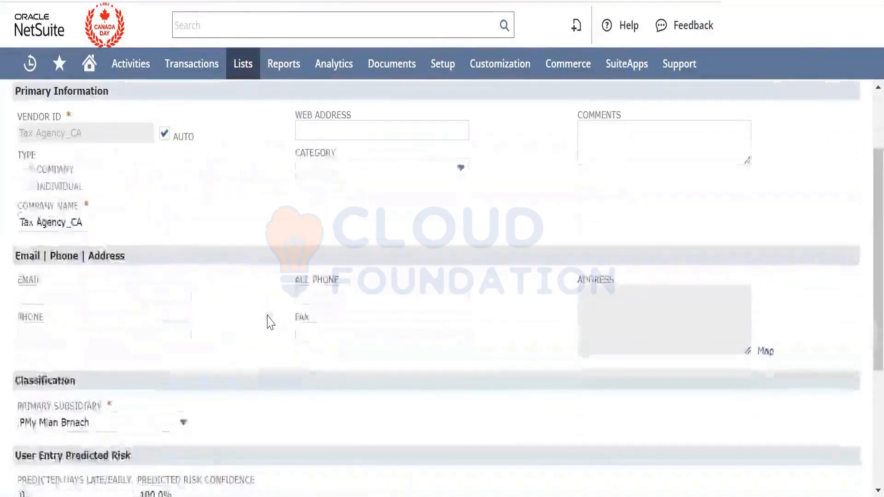
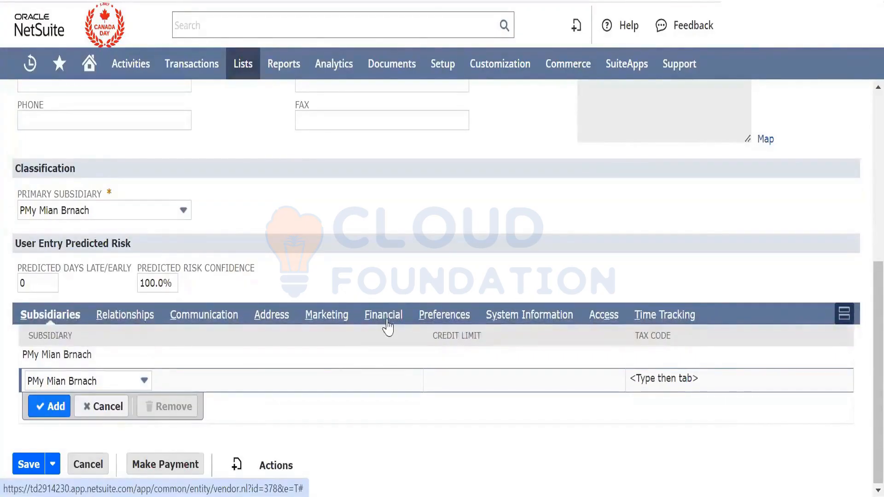
left_click(112, 385)
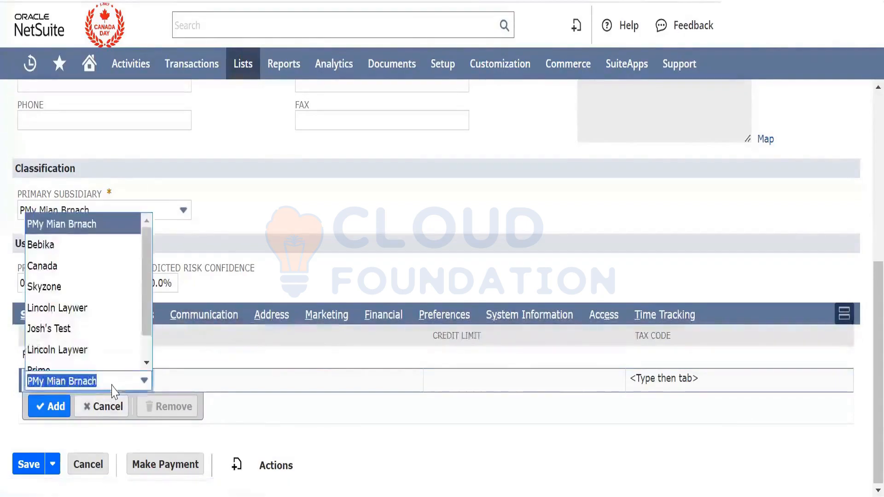
left_click(88, 254)
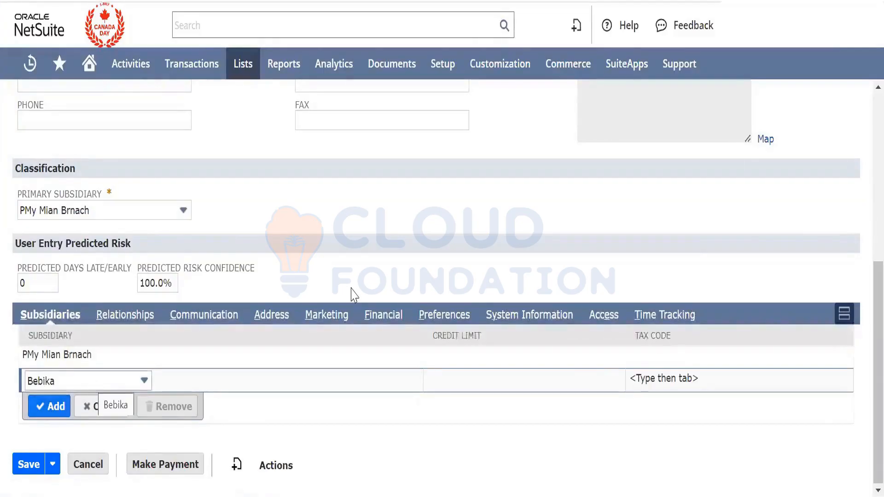
Review the Tax Agency_CA vendor's primary information, contact and classification settings
scroll(353, 289, "up", 3)
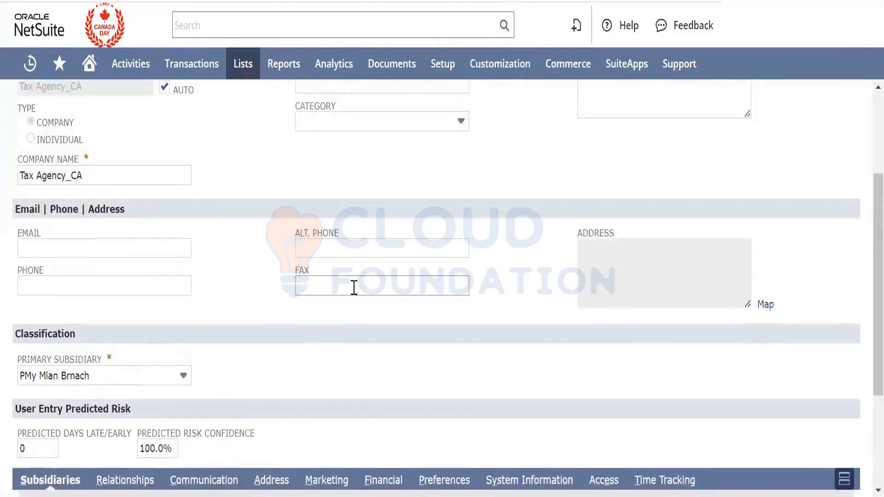
scroll(353, 289, "up", 3)
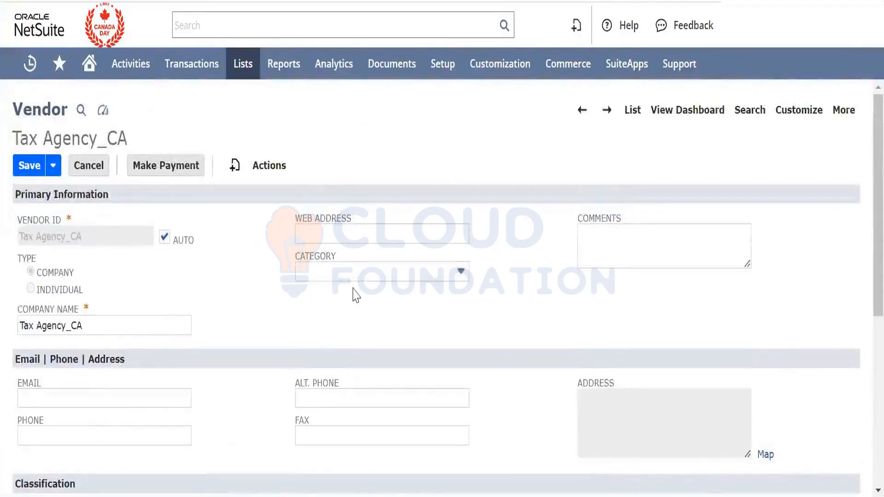
scroll(354, 295, "down", 1)
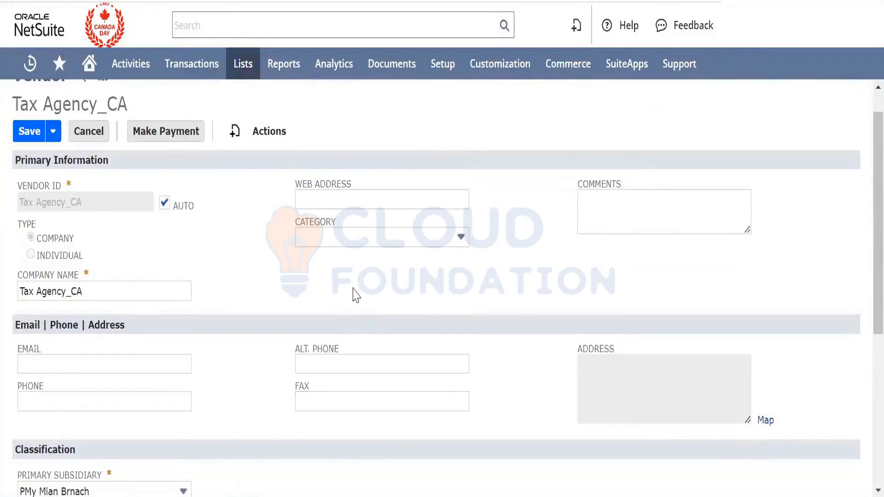
scroll(308, 272, "up", 1)
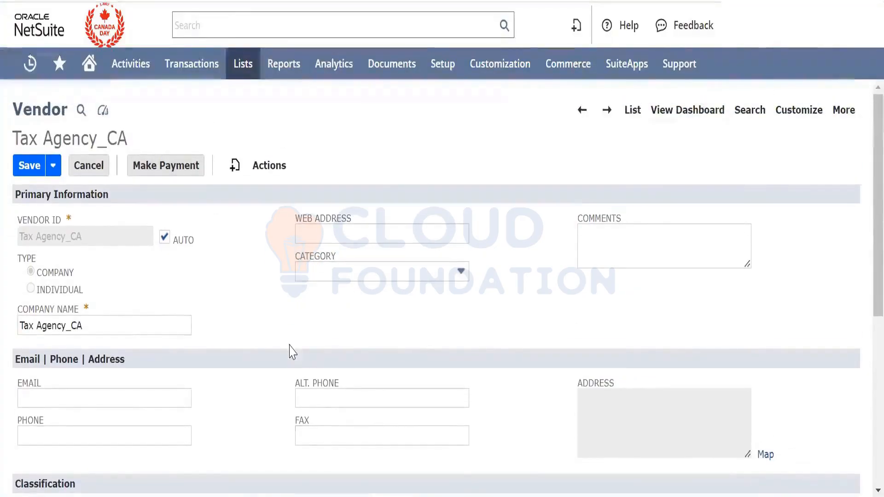
scroll(292, 349, "down", 1)
scroll(292, 352, "down", 5)
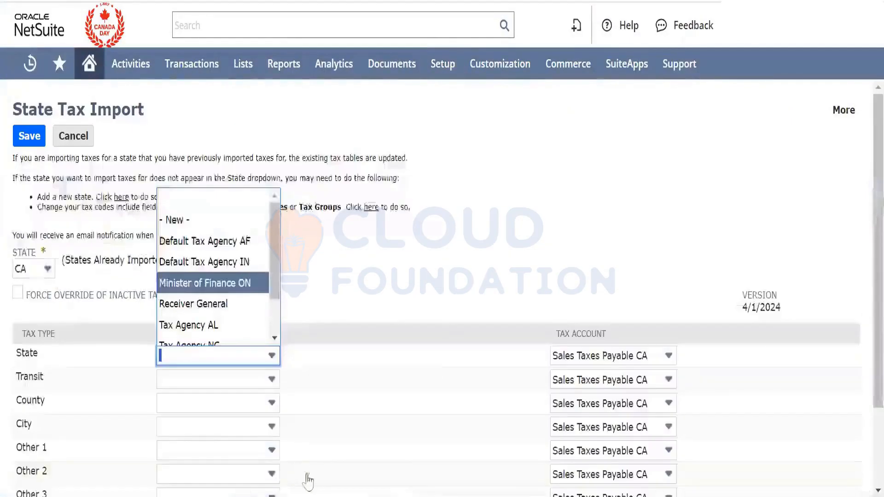
Recheck the State tax type's agency choices on the State Tax Import page for the California agency
scroll(225, 318, "down", 1)
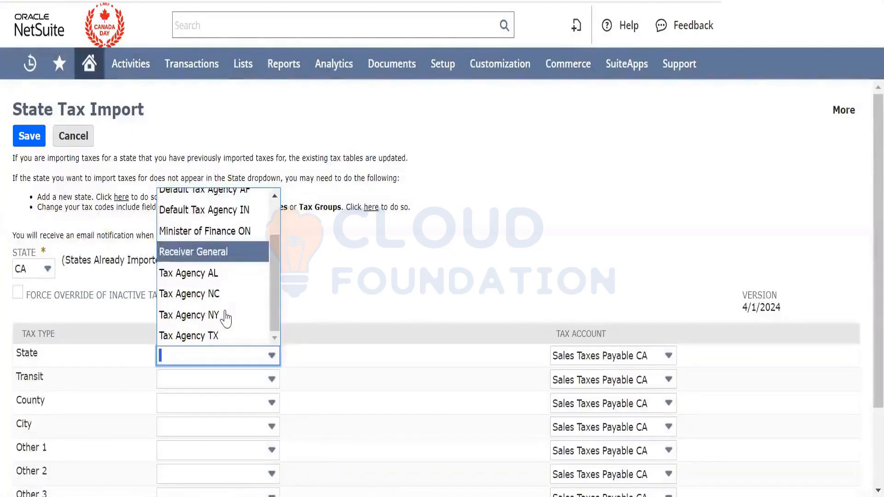
scroll(226, 317, "up", 1)
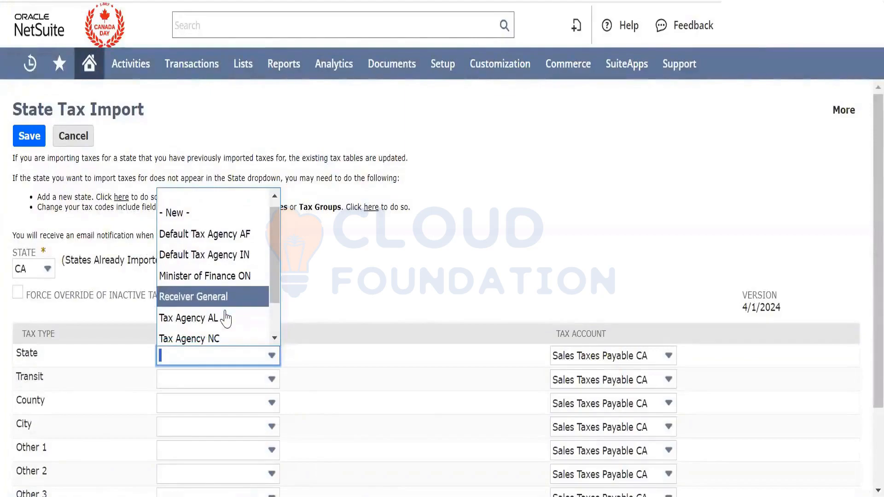
scroll(226, 318, "down", 1)
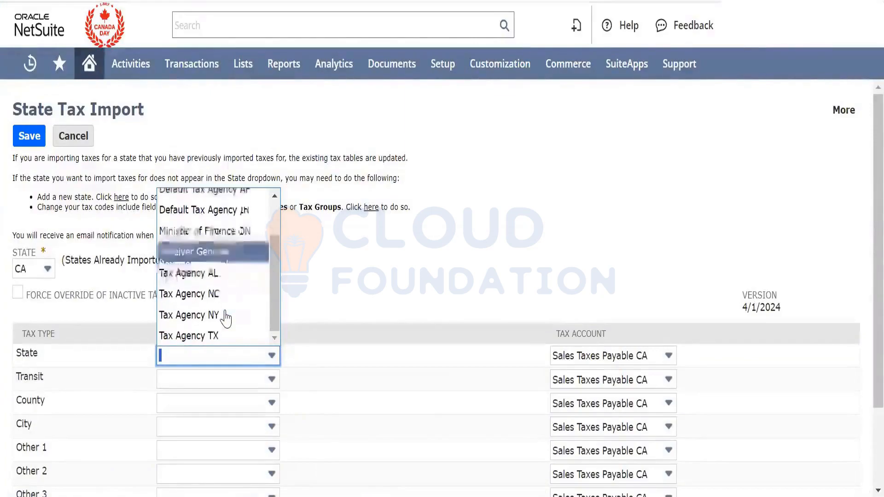
left_click(375, 282)
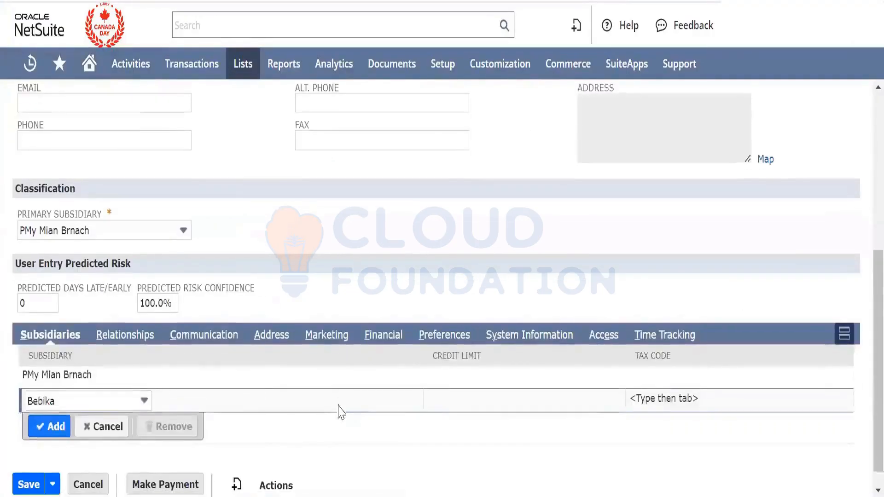
Delete the Tax Agency_CA vendor record and leave its page to return to the State Tax Import page
scroll(339, 411, "down", 1)
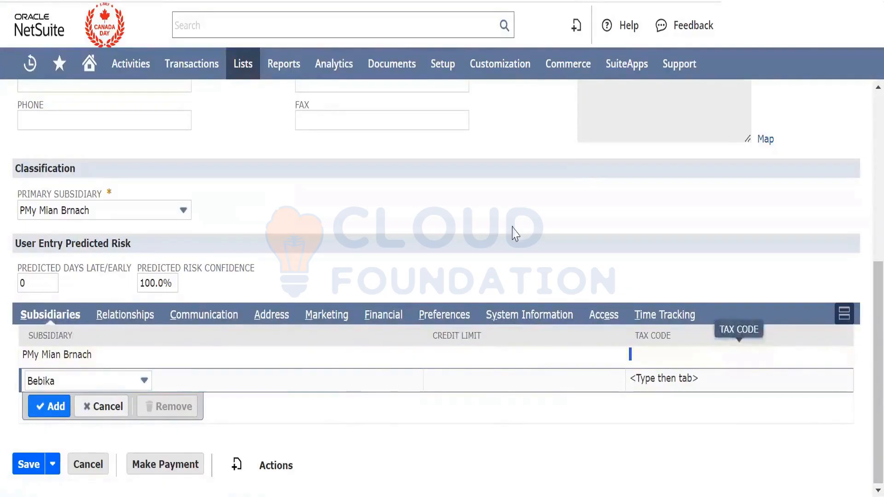
left_click_drag(511, 233, 530, 373)
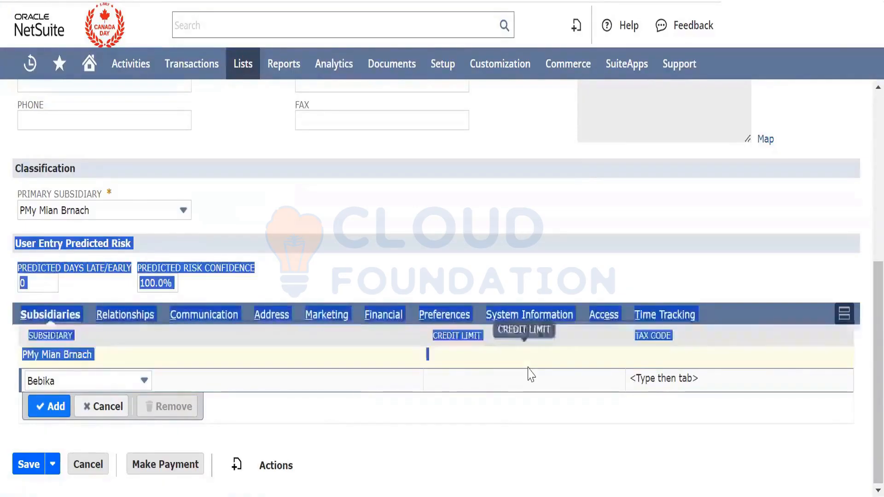
left_click(492, 270)
scroll(489, 271, "up", 7)
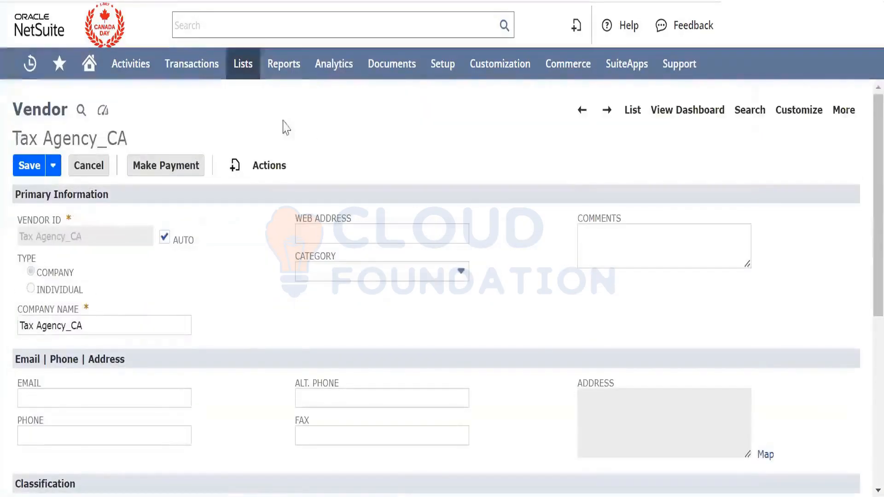
mouse_move(275, 169)
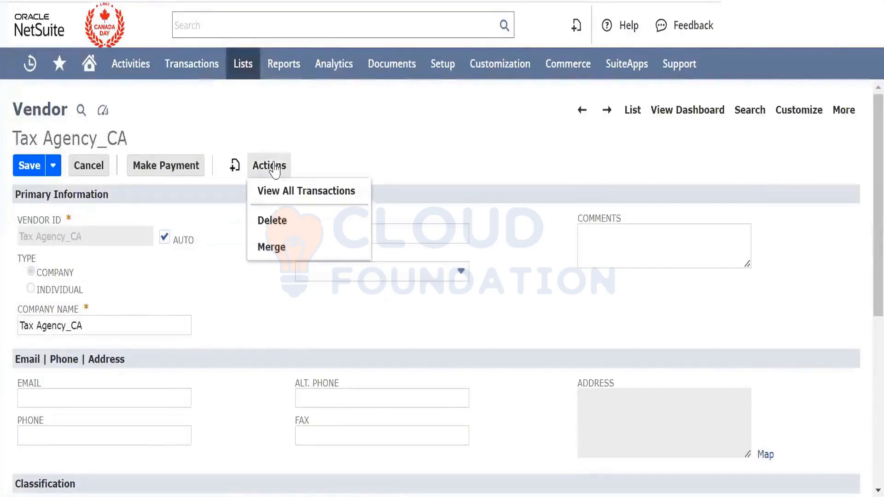
left_click(291, 226)
left_click(504, 64)
mouse_move(516, 77)
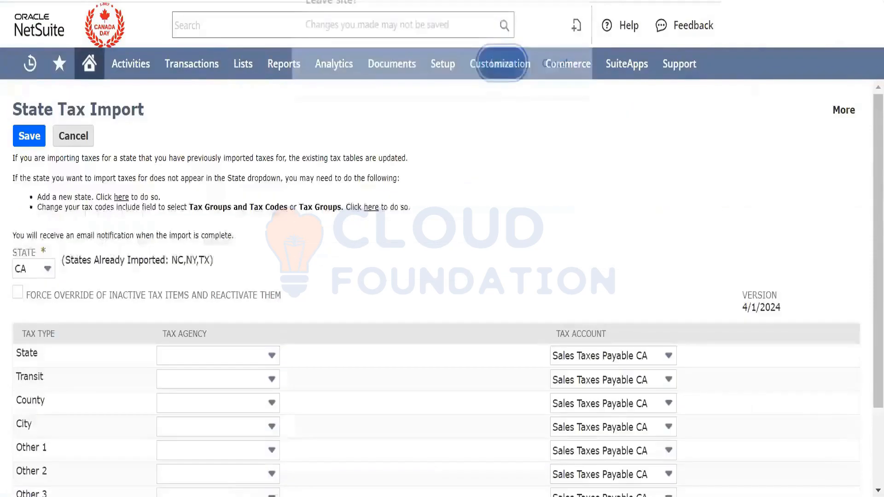
Leave the State Tax Import and Set Up Taxes pages without saving and open the Nexuses list
left_click(501, 62)
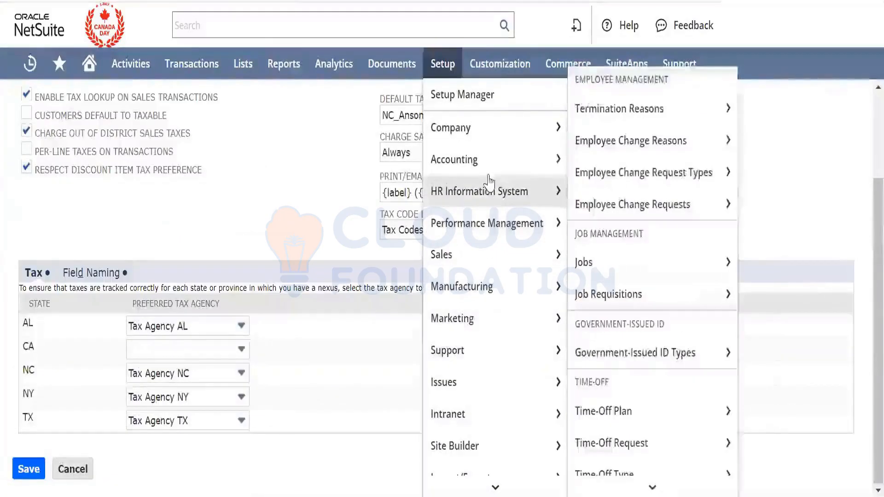
mouse_move(506, 160)
scroll(653, 334, "down", 10)
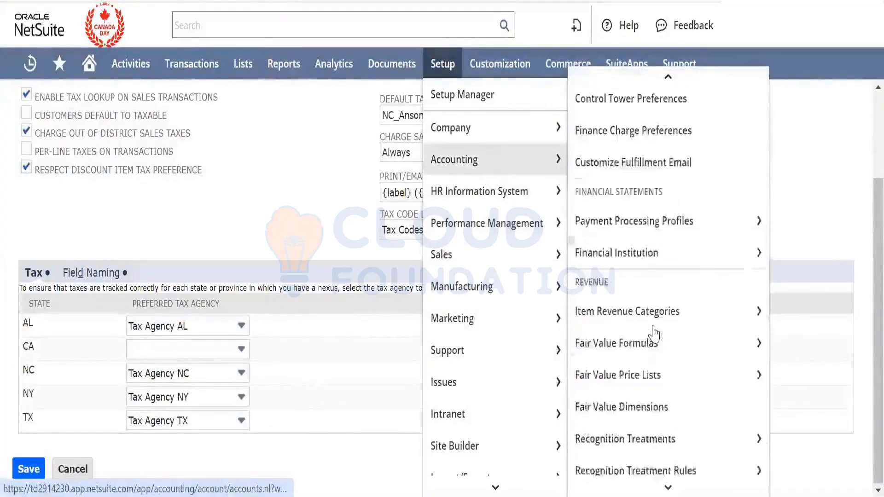
left_click(653, 334)
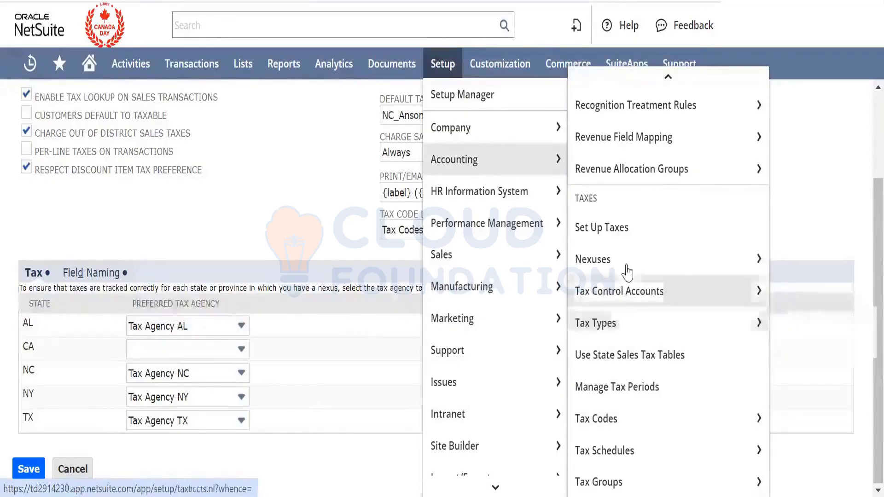
mouse_move(628, 274)
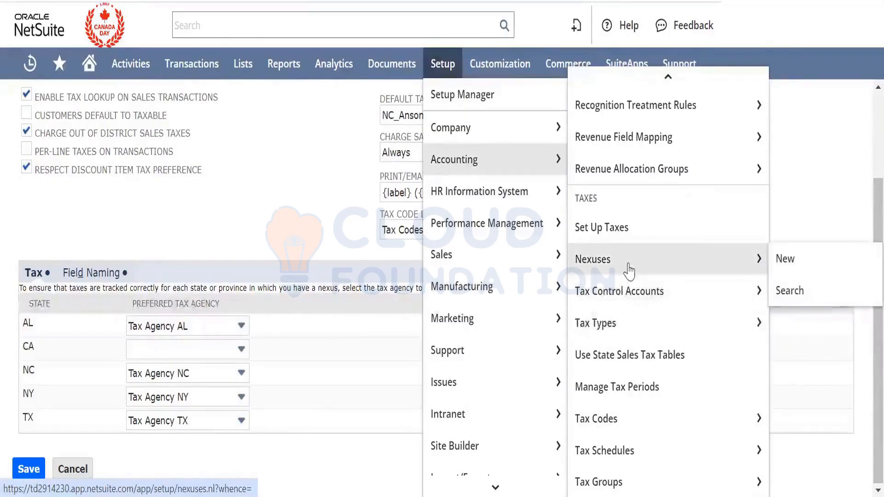
left_click(629, 275)
left_click(503, 64)
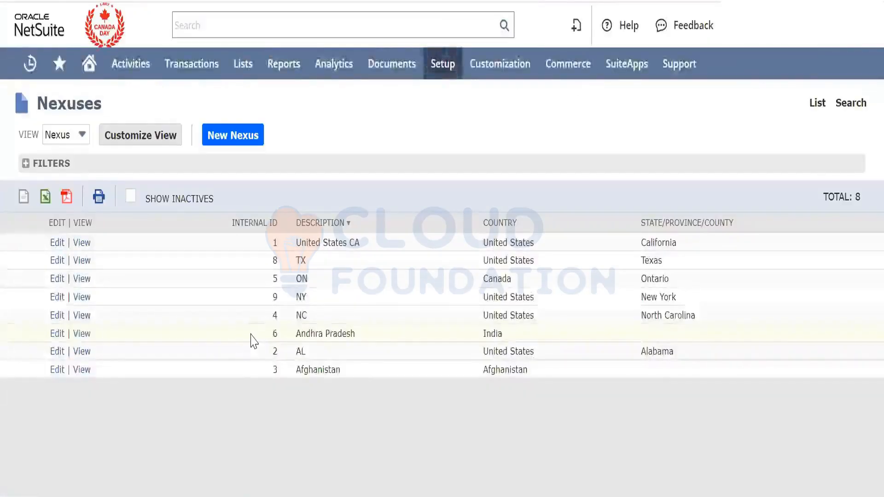
Open the United States CA nexus for editing, check its preferred tax agency choices for a California agency, and cancel the edit
left_click(57, 242)
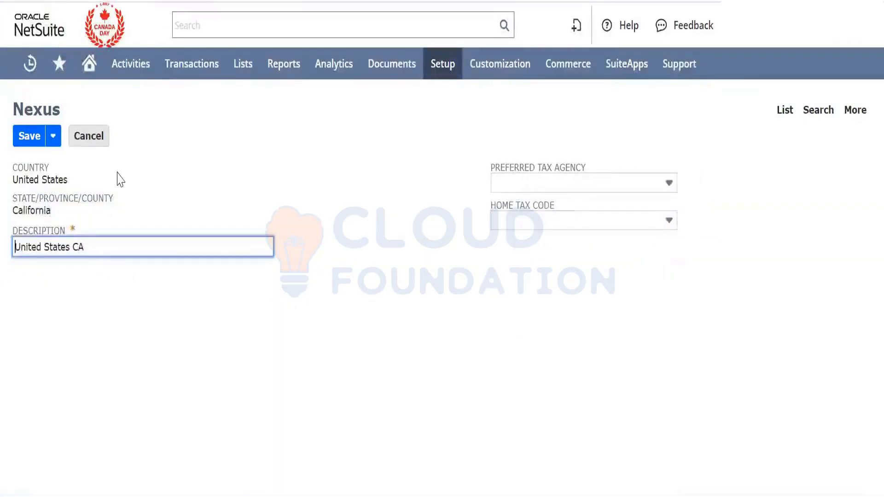
left_click(543, 184)
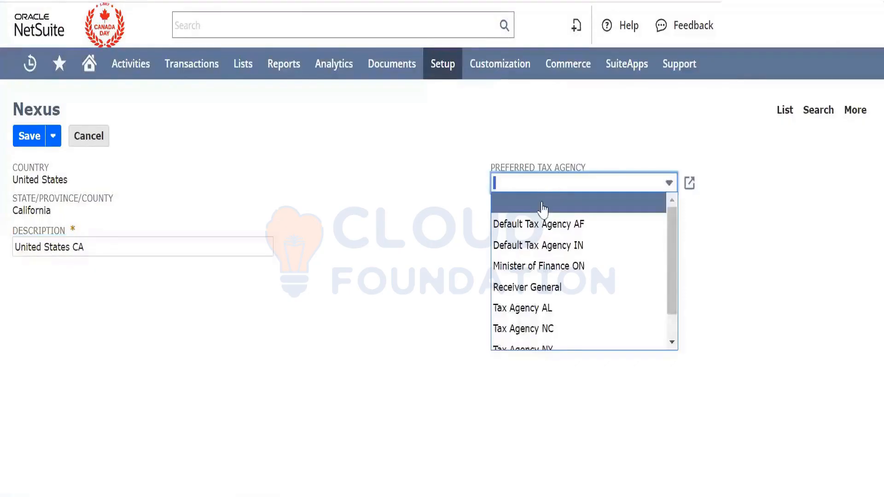
scroll(562, 274, "down", 1)
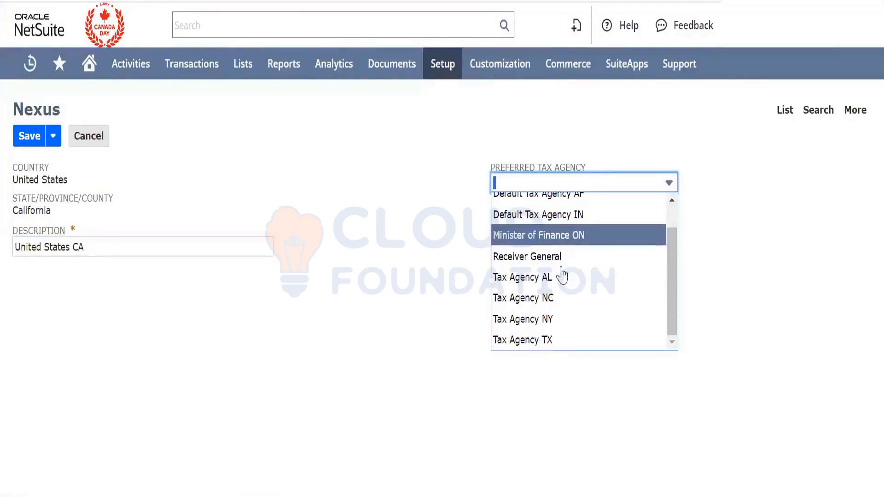
scroll(562, 275, "up", 1)
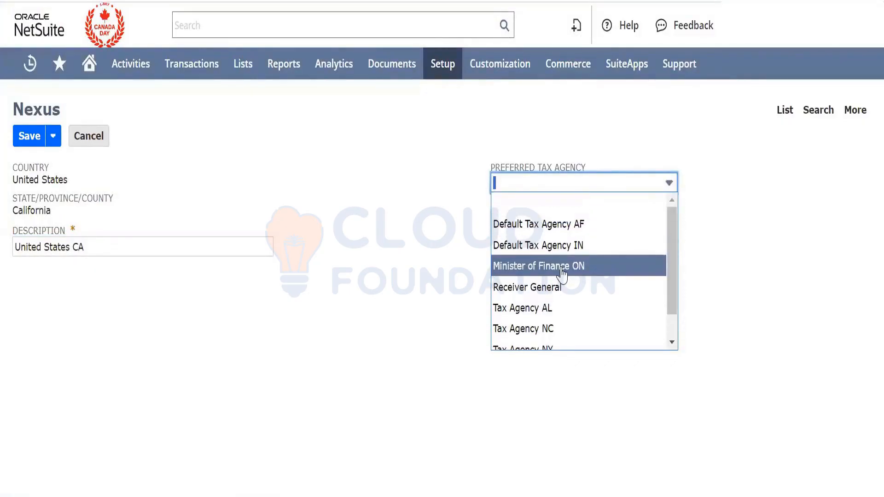
left_click(365, 315)
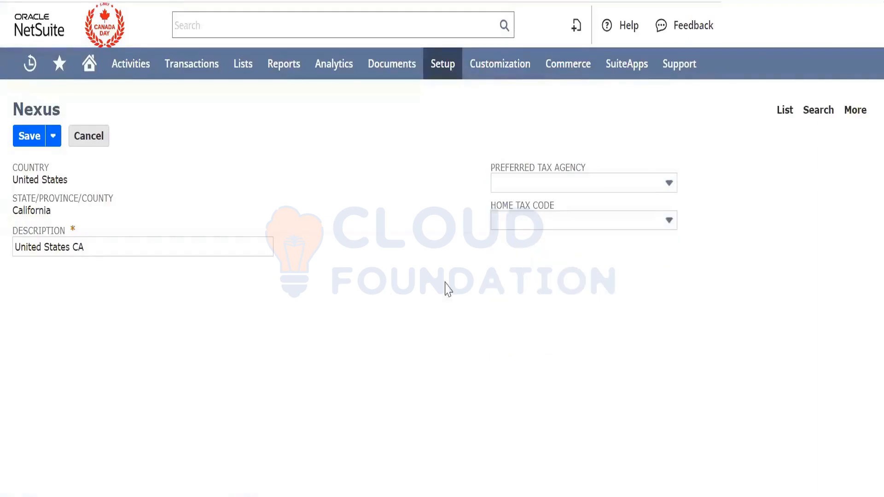
left_click(668, 186)
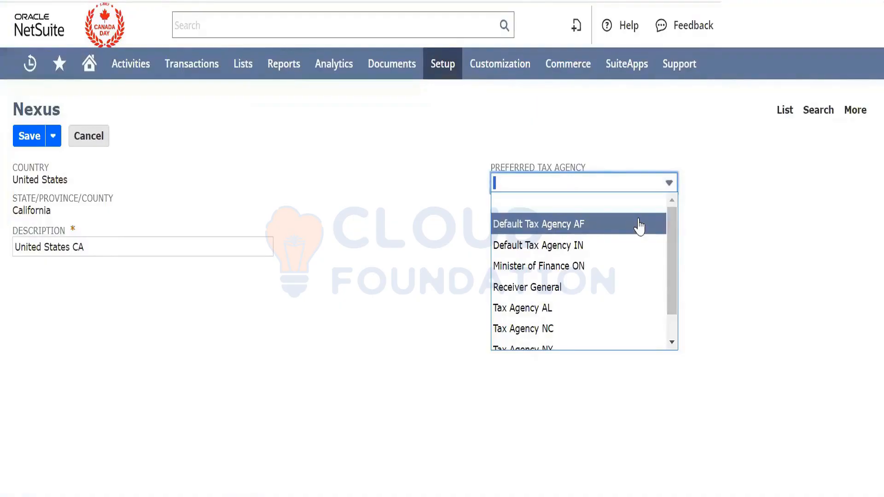
scroll(639, 226, "down", 1)
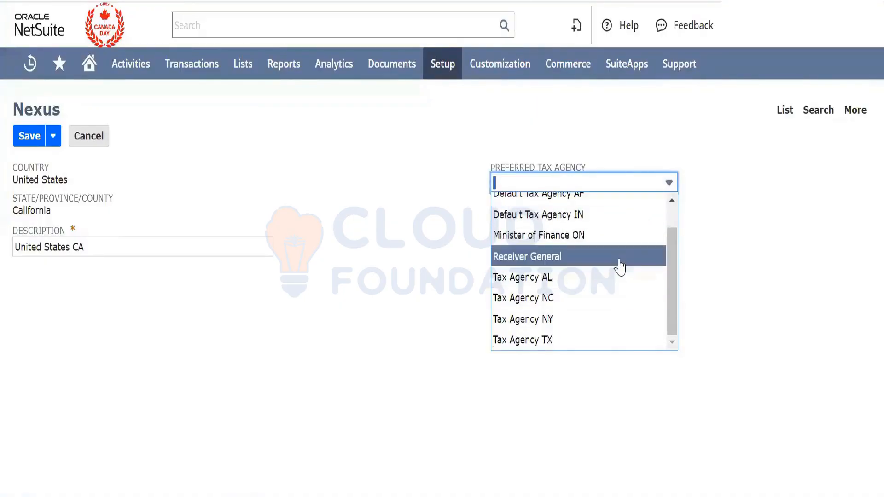
scroll(616, 253, "up", 1)
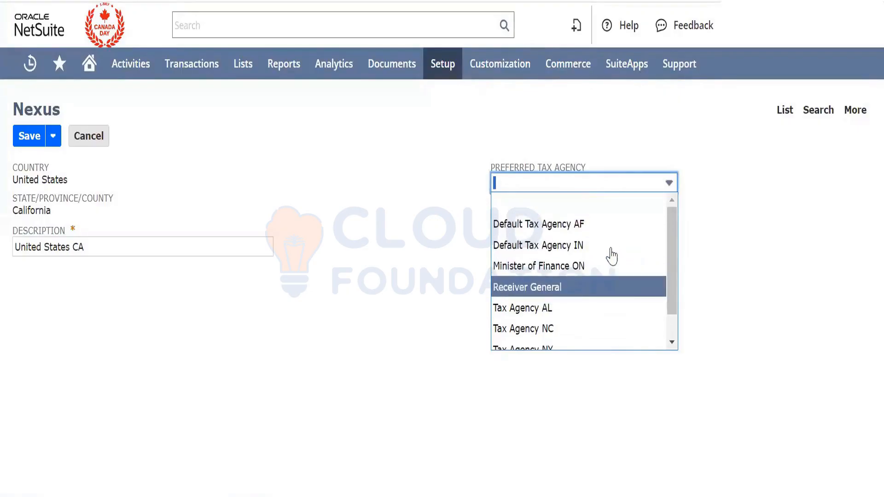
left_click(270, 312)
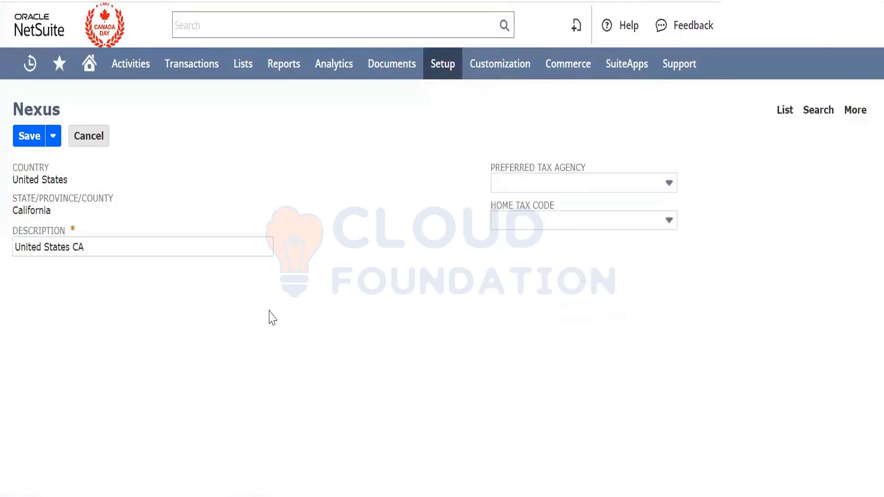
left_click(87, 148)
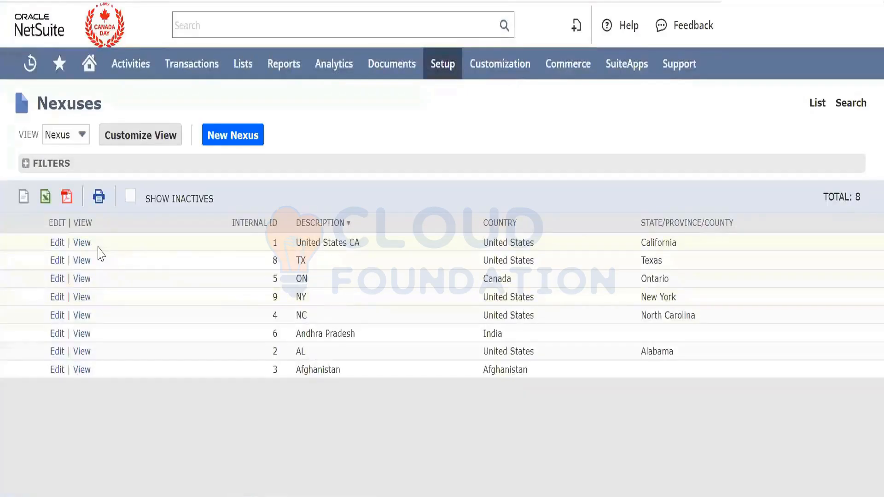
Reopen the United States CA nexus for editing and set its home tax code to -Not Taxable-
left_click(59, 244)
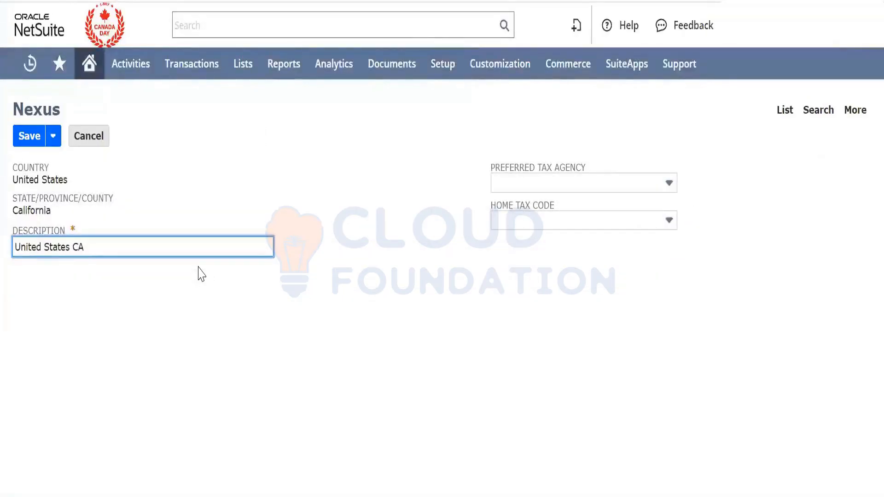
left_click(55, 218)
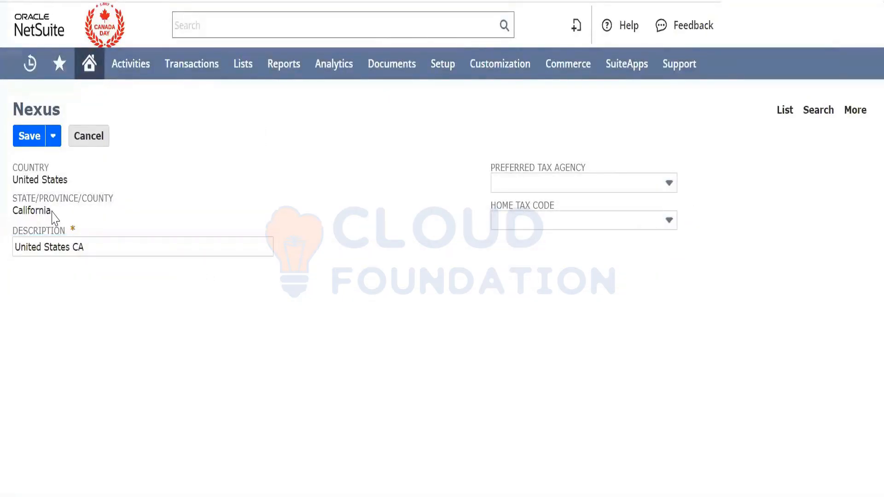
left_click(565, 224)
left_click(552, 264)
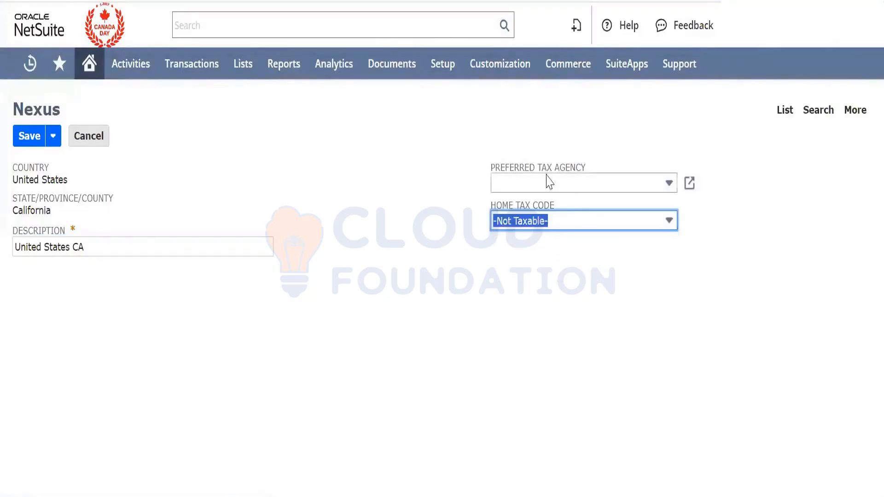
Recheck the full list of preferred tax agency choices on the United States CA nexus for a California agency
left_click(549, 182)
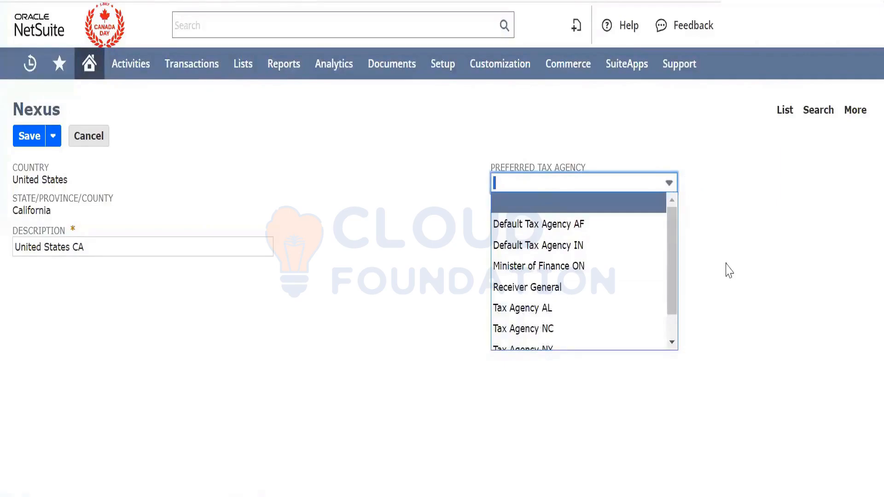
left_click(685, 212)
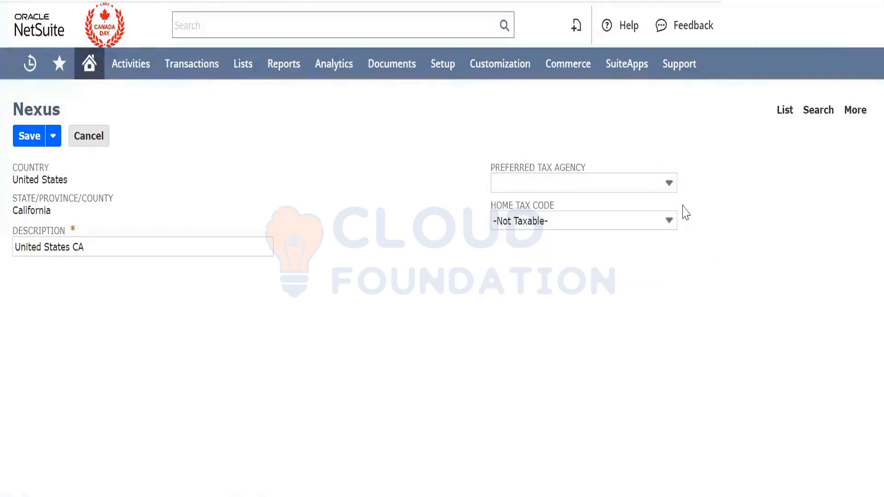
left_click(654, 190)
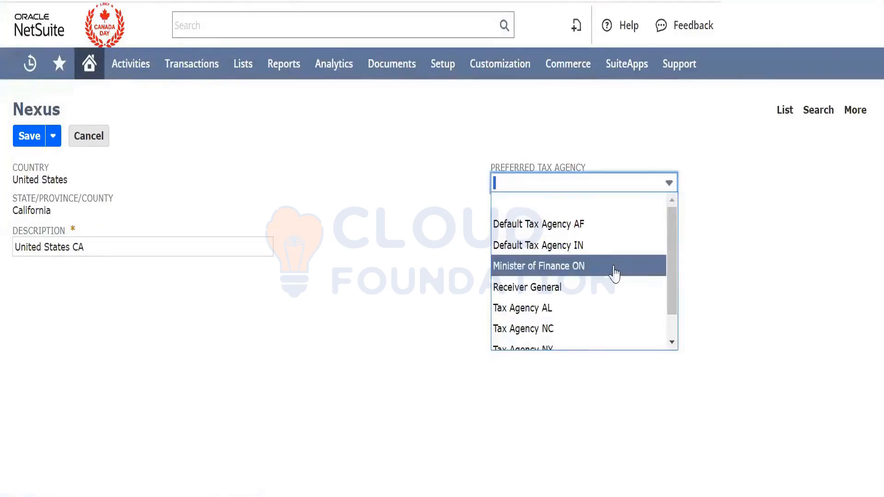
scroll(614, 274, "down", 2)
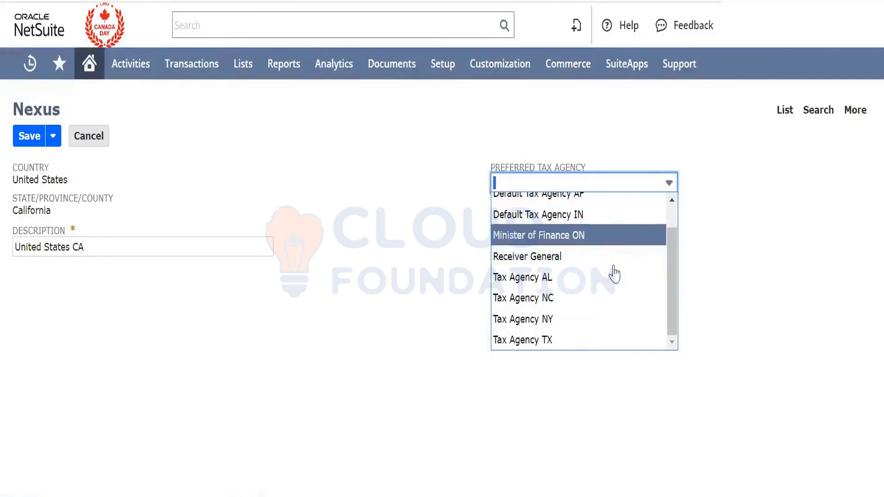
scroll(614, 273, "up", 1)
scroll(615, 274, "down", 1)
scroll(604, 266, "up", 1)
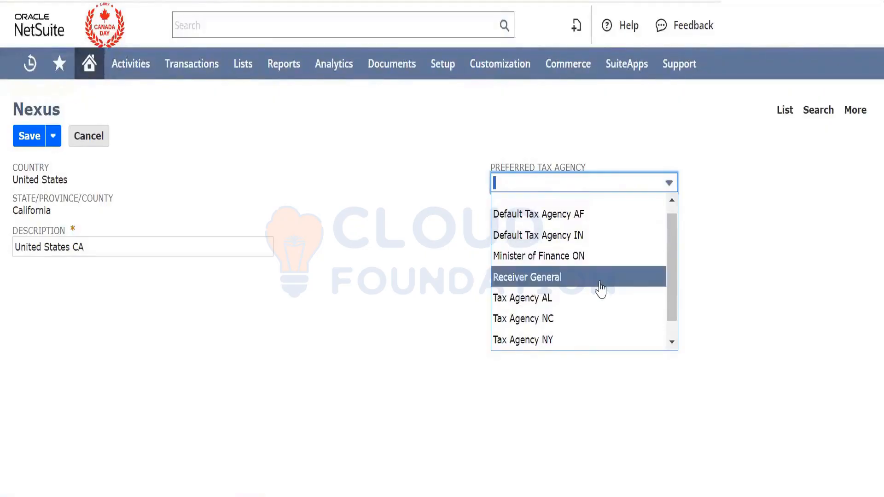
scroll(600, 289, "down", 1)
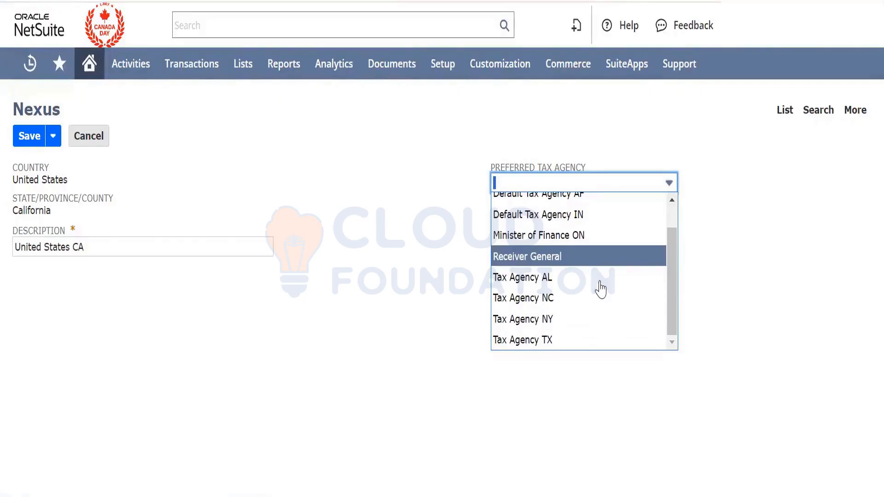
left_click(442, 299)
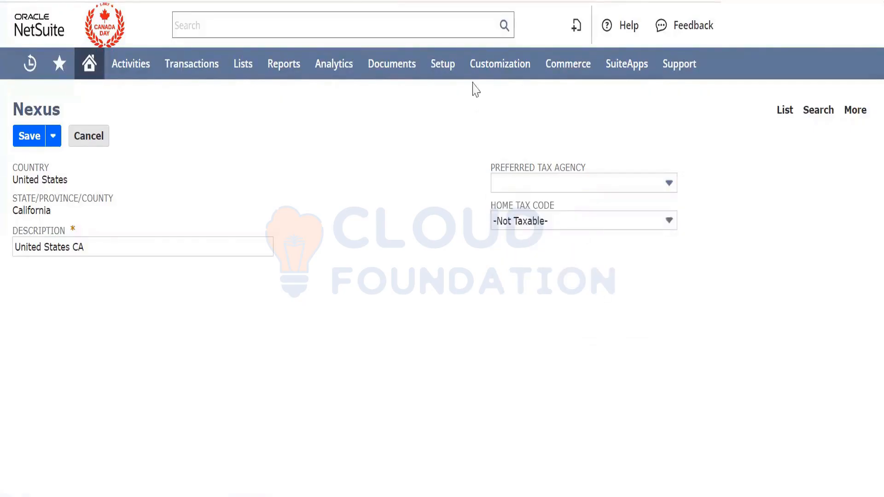
mouse_move(450, 78)
mouse_move(467, 159)
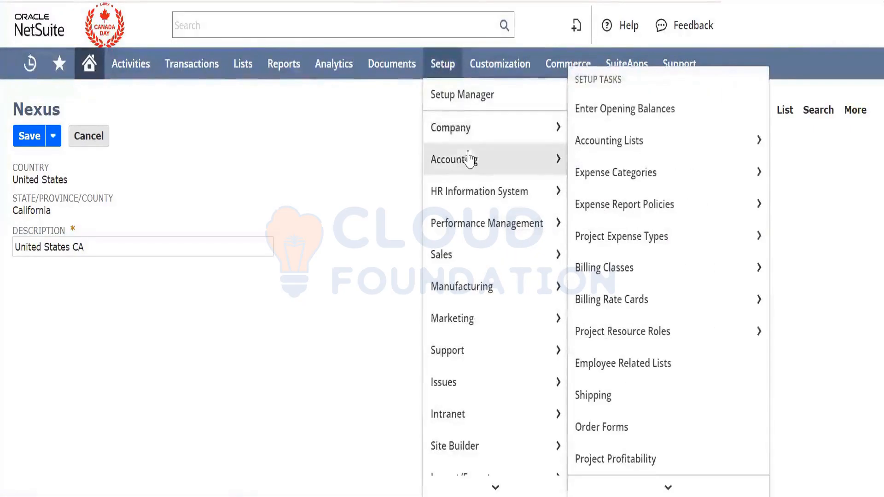
scroll(666, 302, "down", 5)
scroll(666, 302, "down", 12)
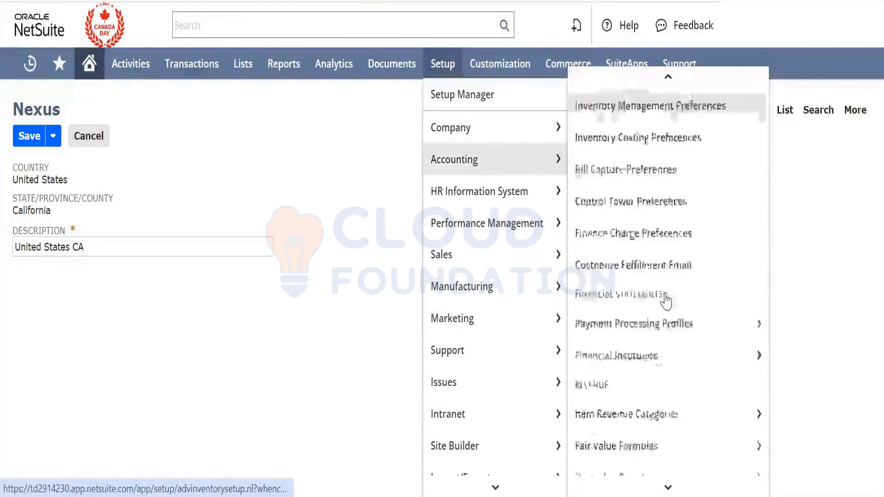
mouse_move(666, 302)
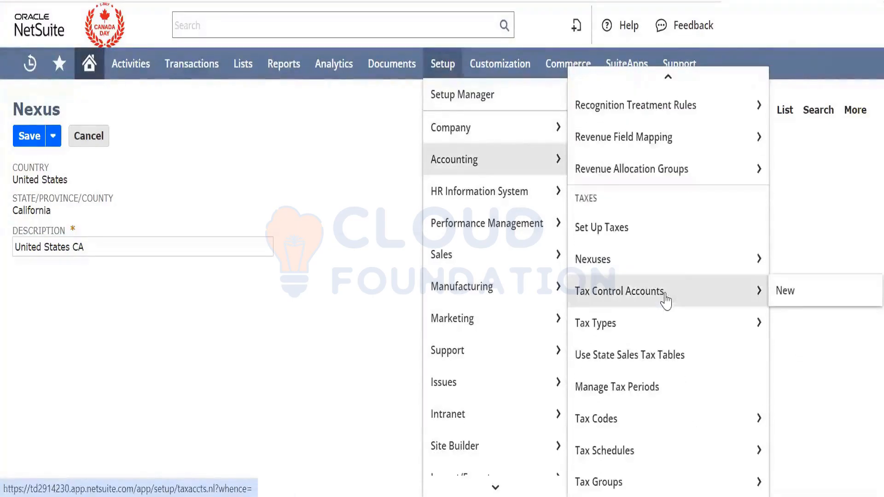
scroll(663, 300, "up", 5)
scroll(663, 300, "down", 5)
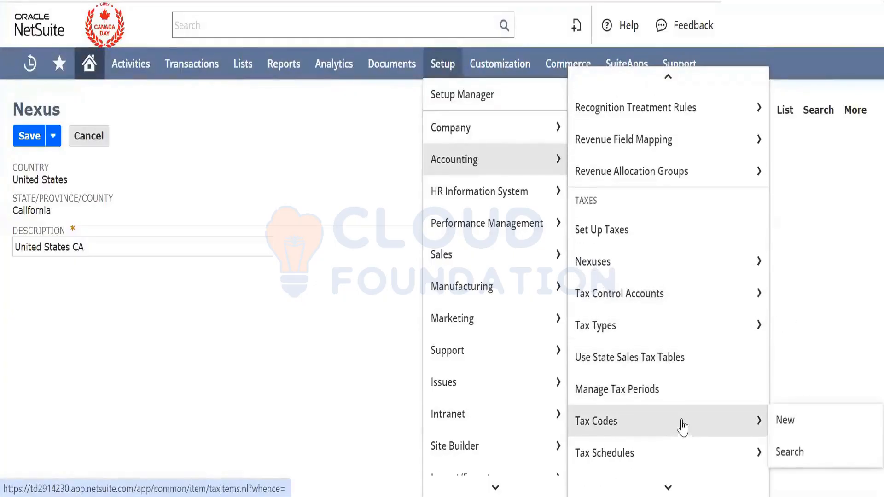
scroll(680, 373, "up", 2)
scroll(679, 338, "down", 1)
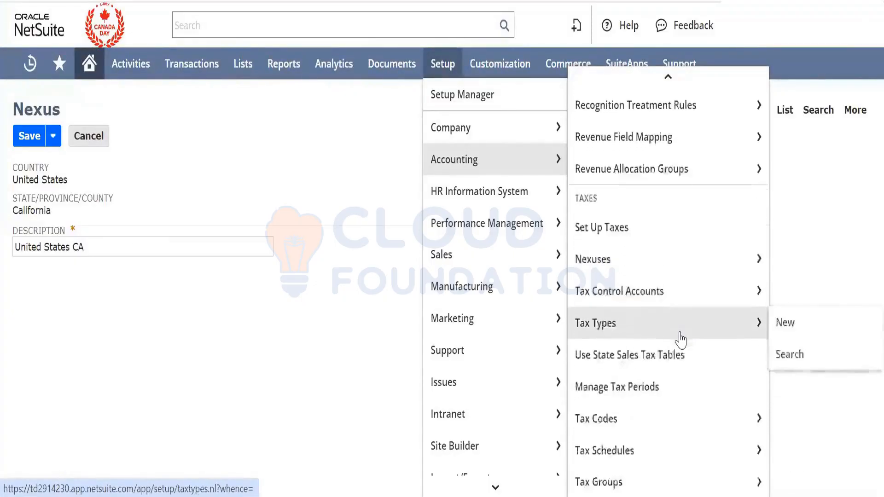
scroll(681, 368, "up", 5)
scroll(681, 420, "down", 5)
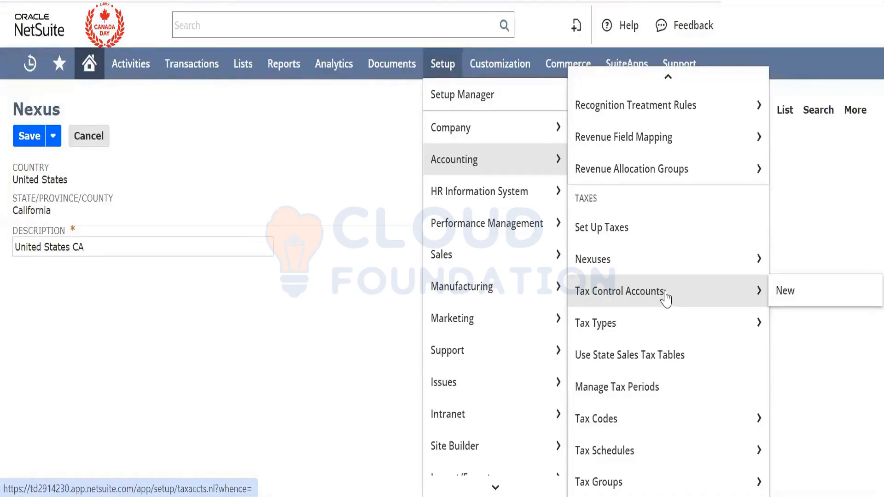
mouse_move(645, 417)
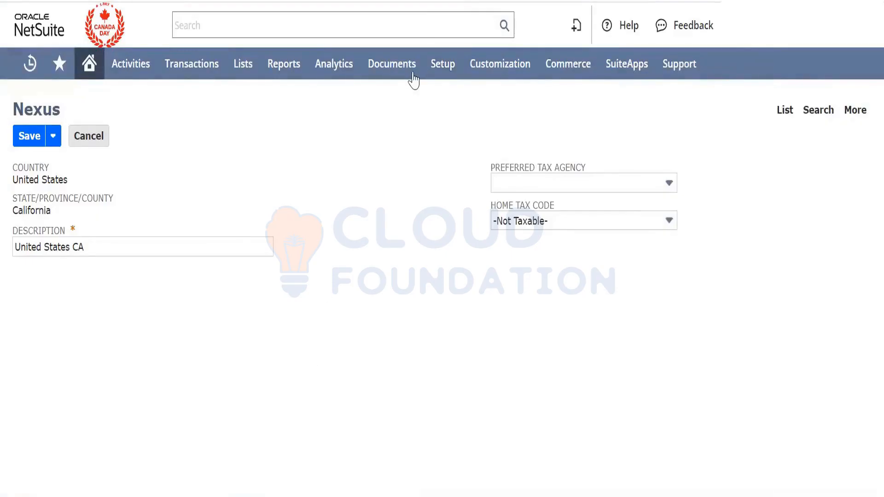
Leave the United States CA nexus without saving and view the Texas nexus and its available actions for comparison
mouse_move(413, 80)
left_click(783, 112)
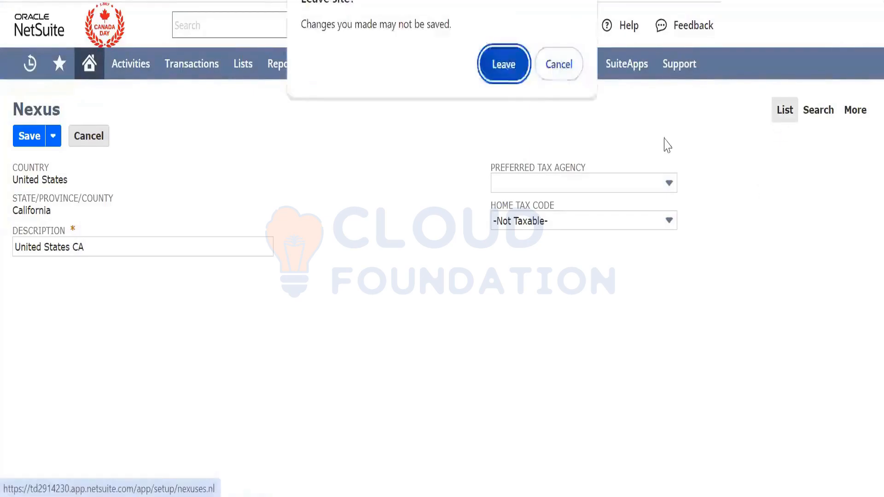
left_click(503, 64)
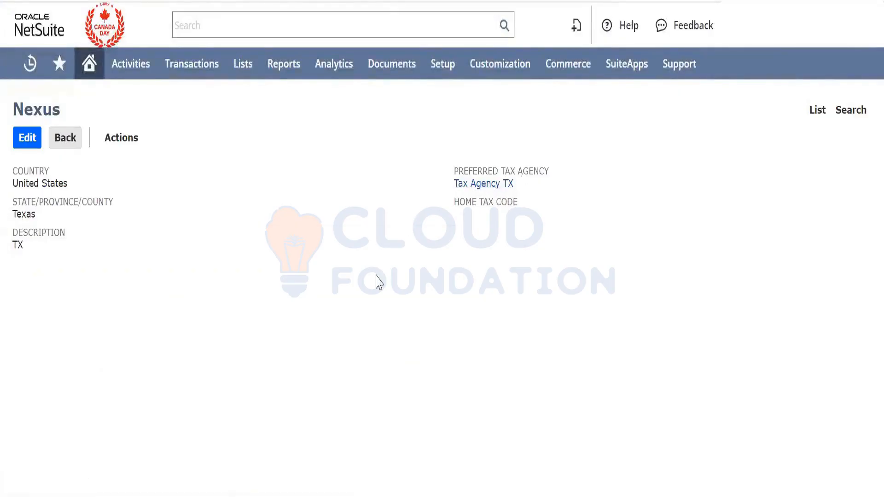
mouse_move(132, 138)
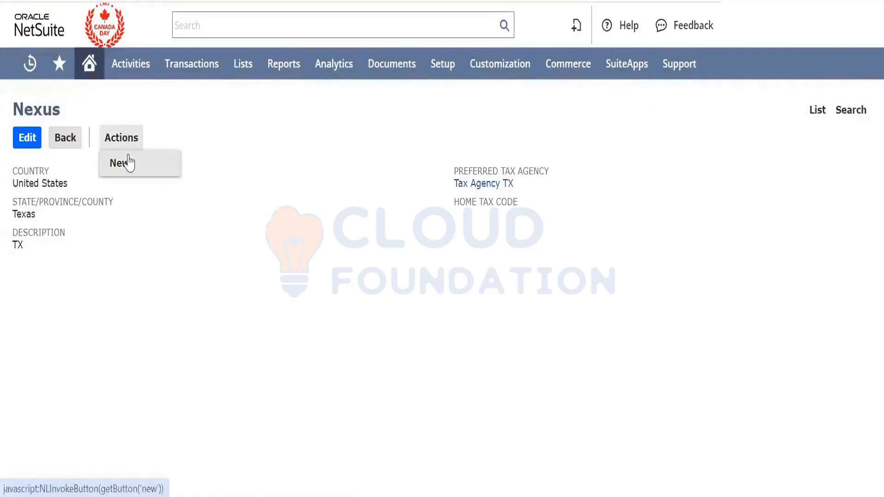
Start a new nexus for the United States with Alabama as the state, try to save it, and return to the form
left_click(125, 161)
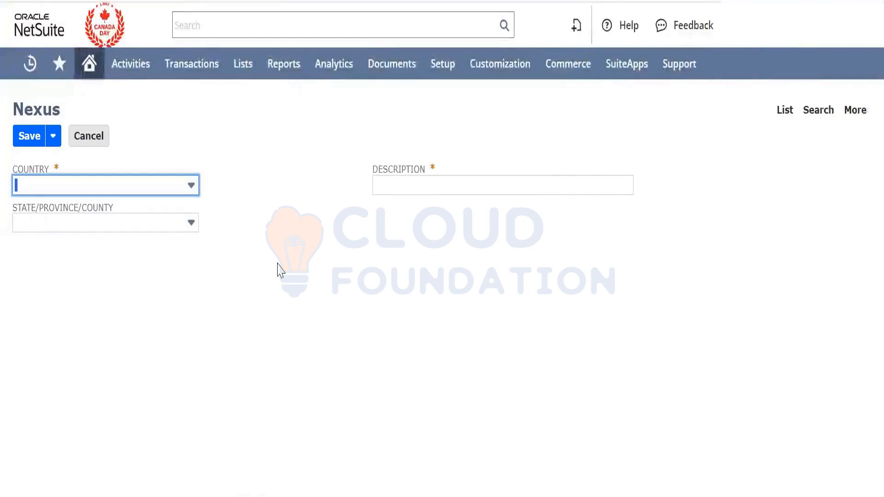
left_click(183, 193)
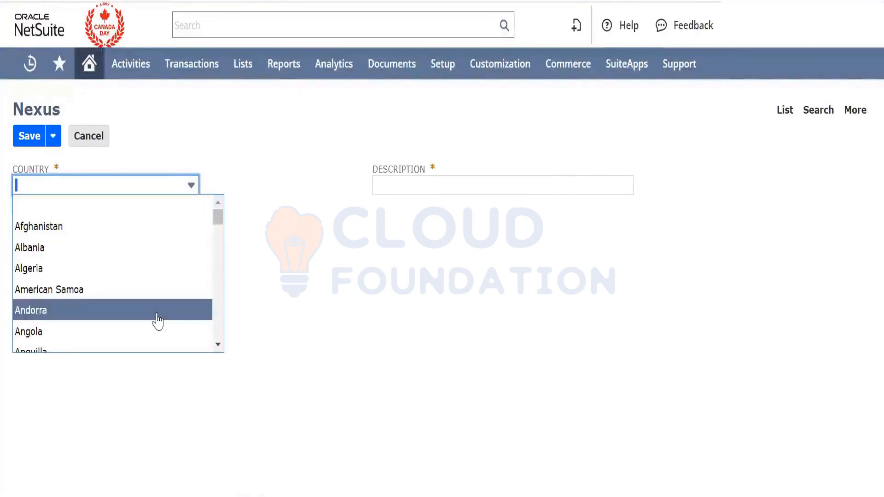
scroll(156, 320, "down", 1)
type("un")
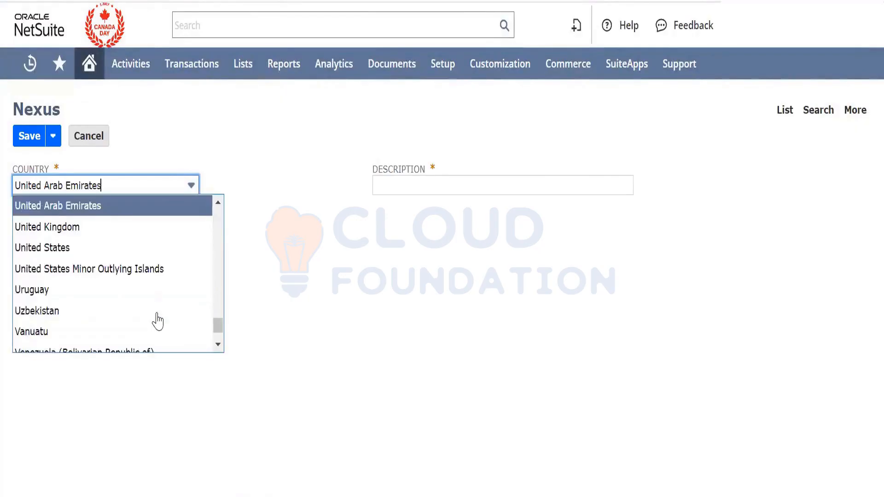
left_click(147, 249)
left_click(386, 247)
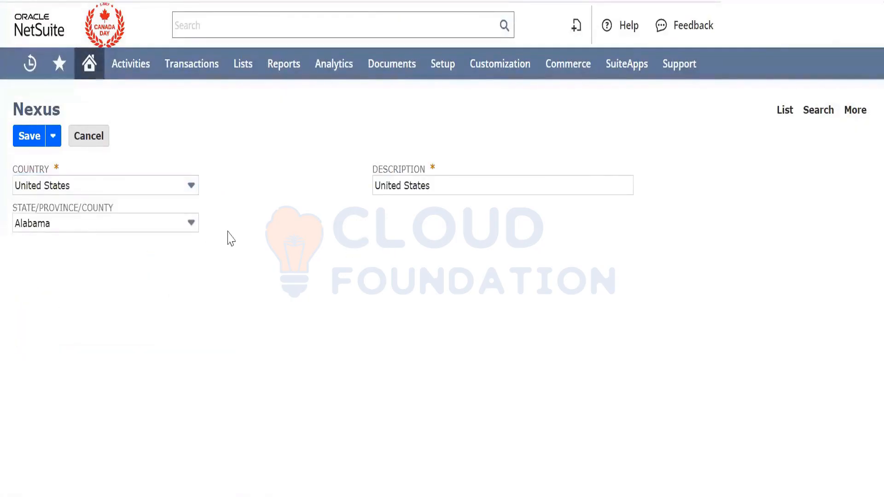
left_click(31, 137)
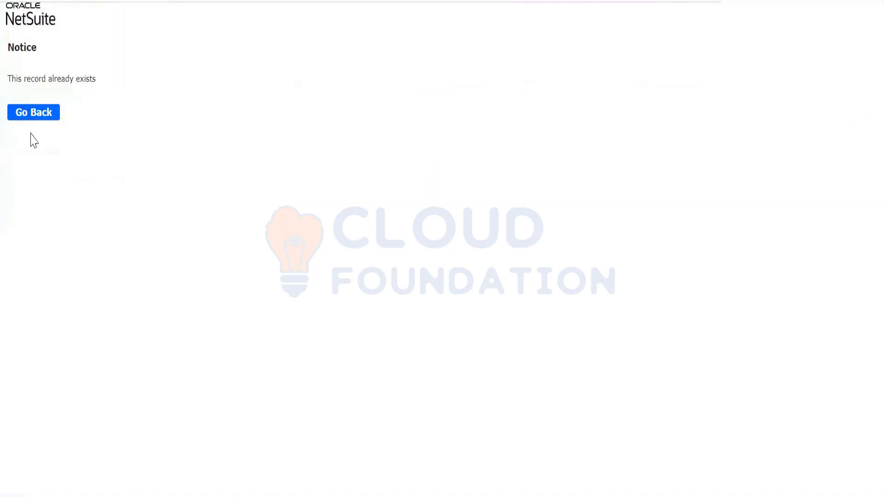
left_click(49, 112)
Create the nexus with United States as the country and Colorado as the state, and save it
left_click(137, 191)
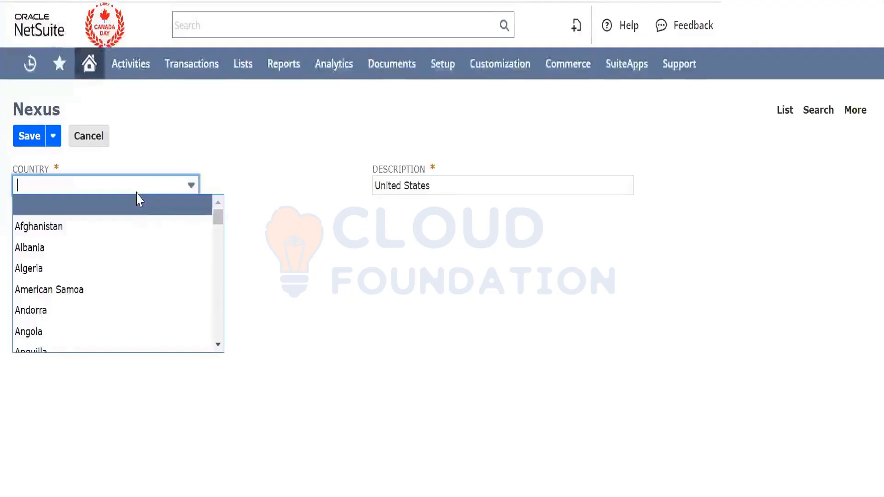
type("uni")
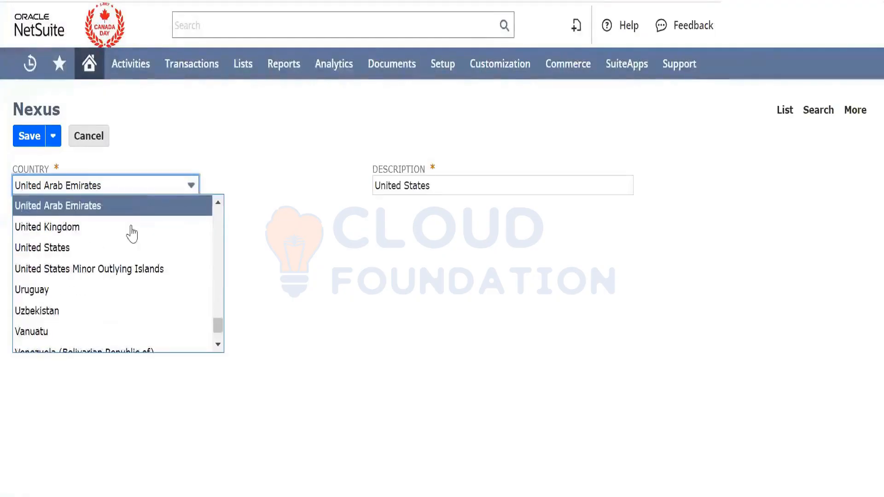
left_click(131, 248)
left_click(134, 222)
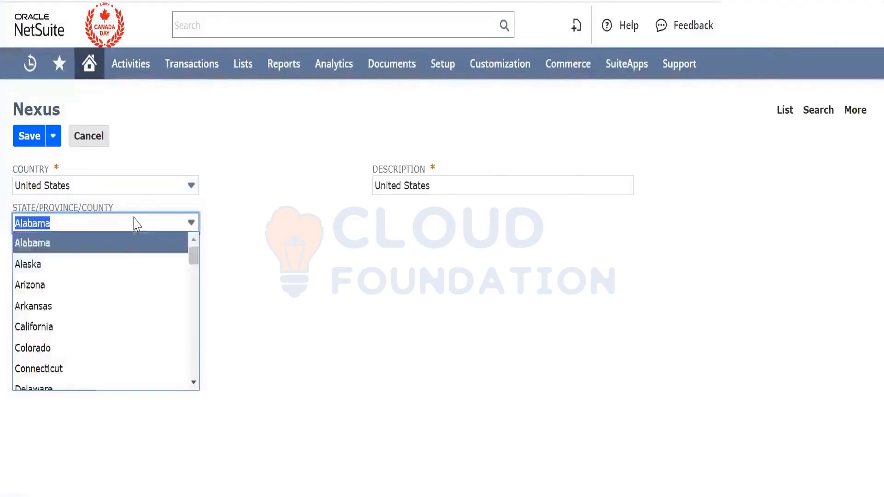
left_click(110, 349)
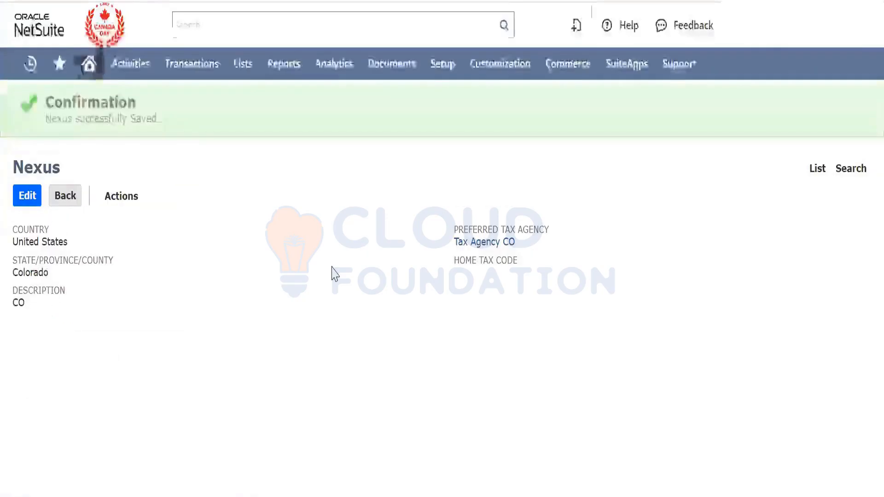
Examine the Colorado nexus's preferred tax agency and the actions available while editing it, and leave without changes
left_click_drag(515, 242, 456, 244)
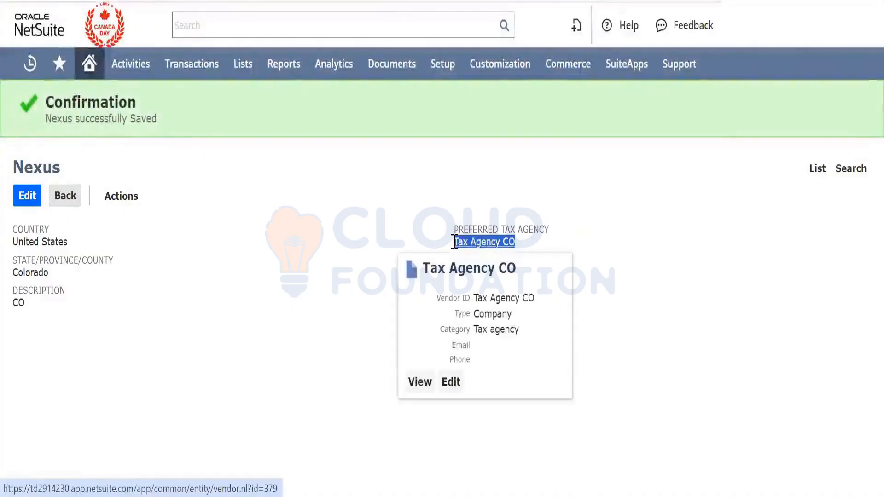
left_click(343, 295)
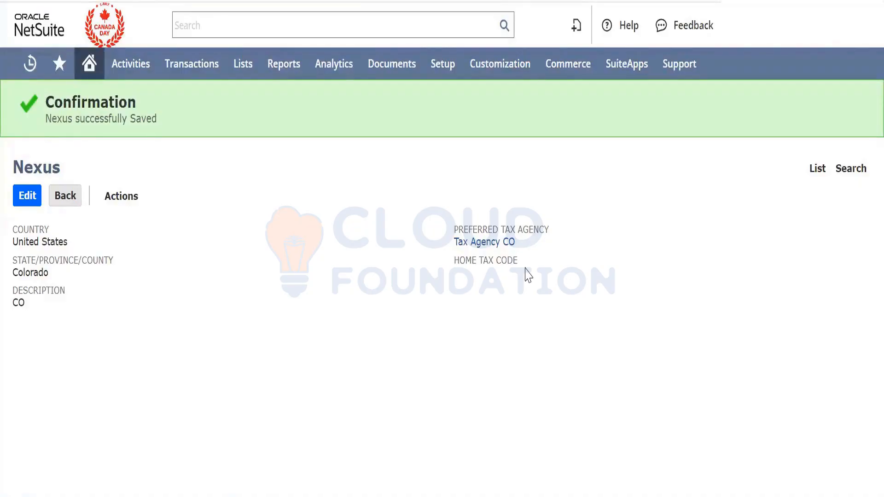
left_click(138, 198)
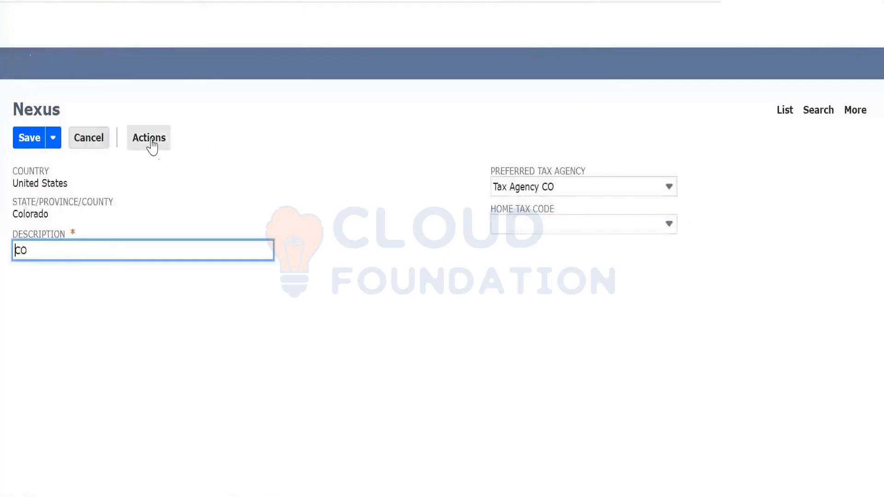
mouse_move(152, 148)
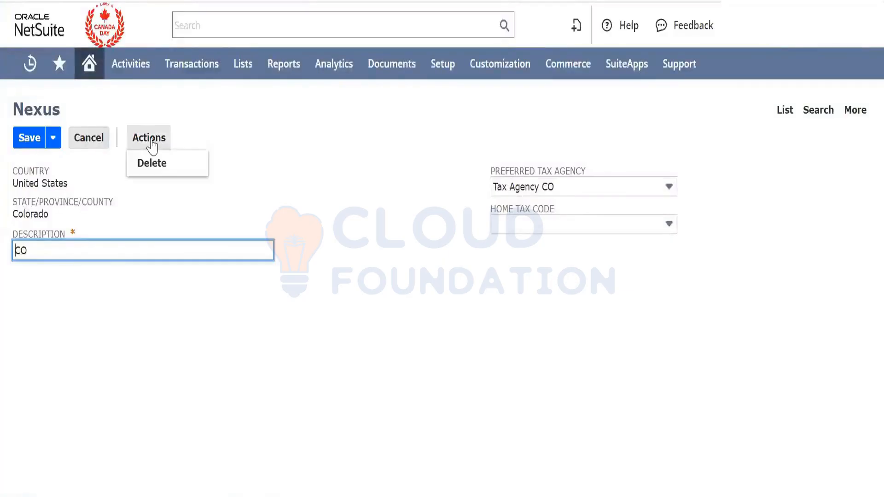
left_click(97, 147)
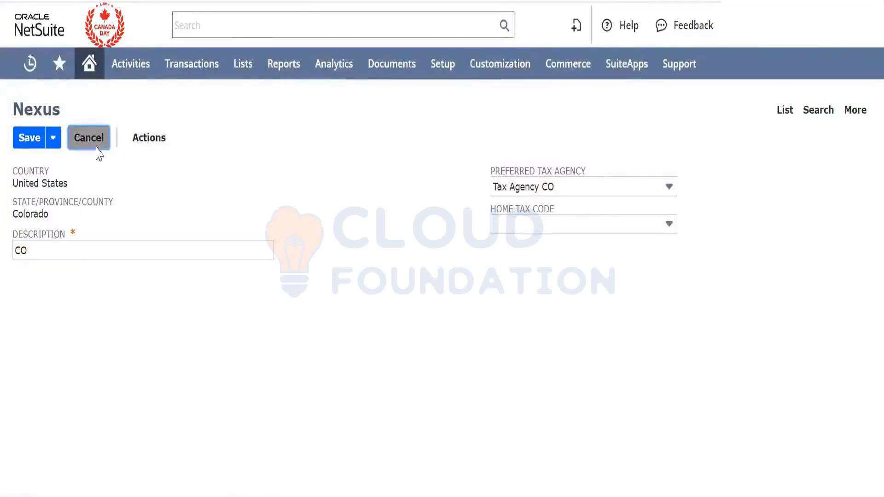
left_click(73, 203)
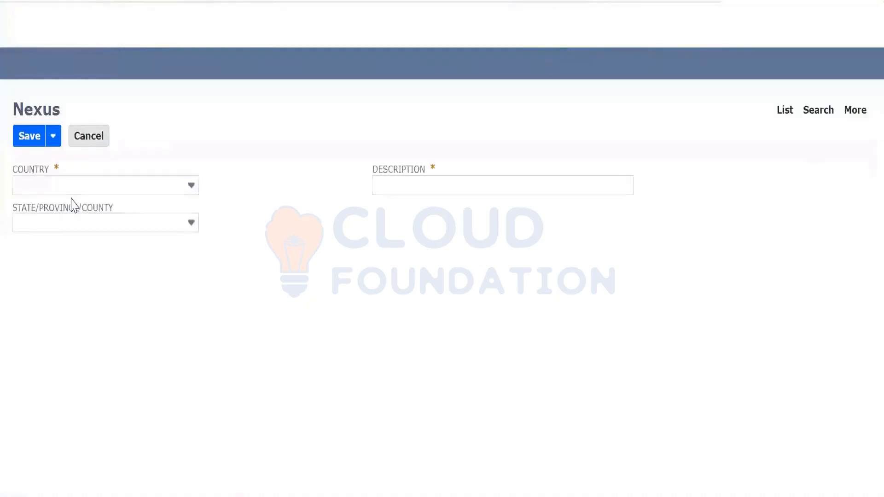
Edit the United States CA nexus from the nexus list, set its preferred tax agency to Tax Agency AL, and save
left_click(786, 121)
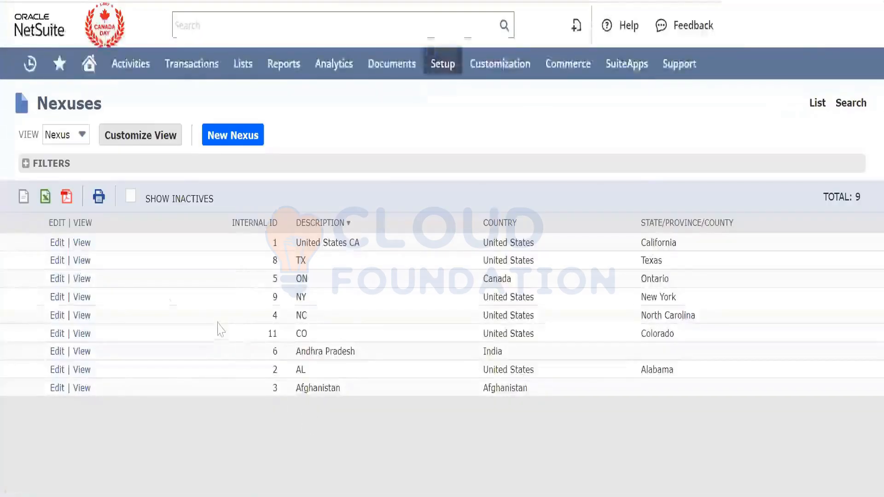
left_click(58, 243)
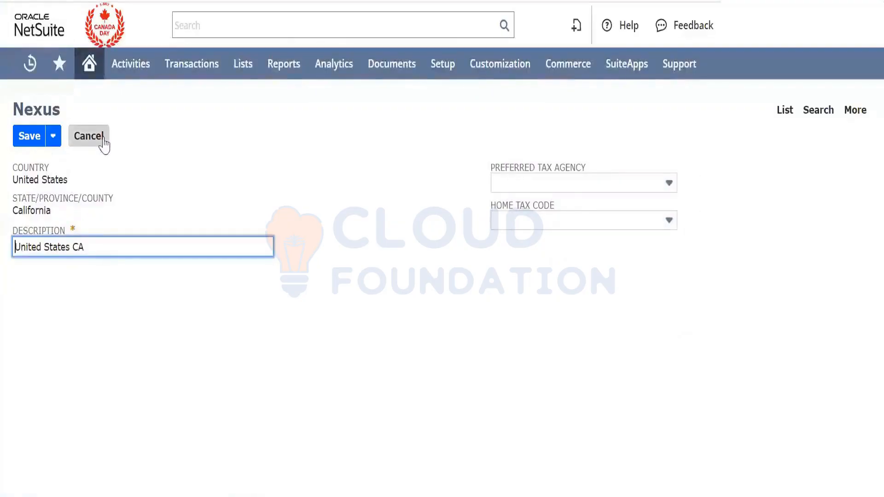
left_click(153, 147)
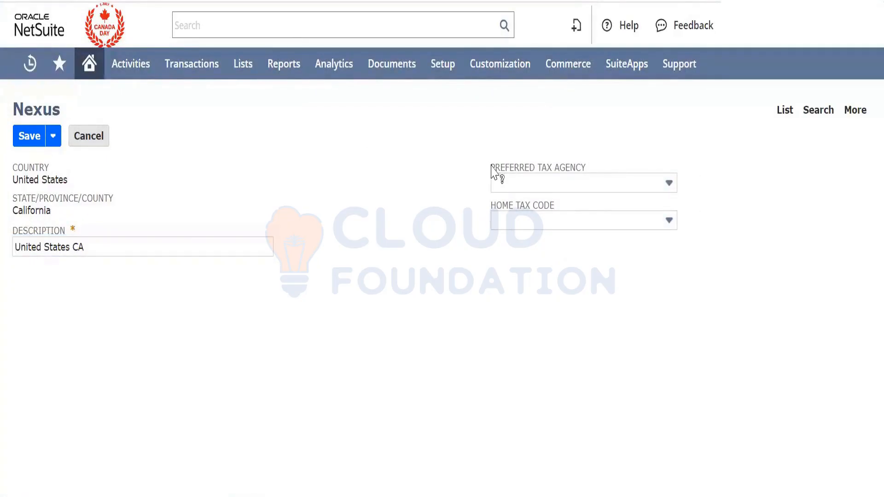
left_click(534, 184)
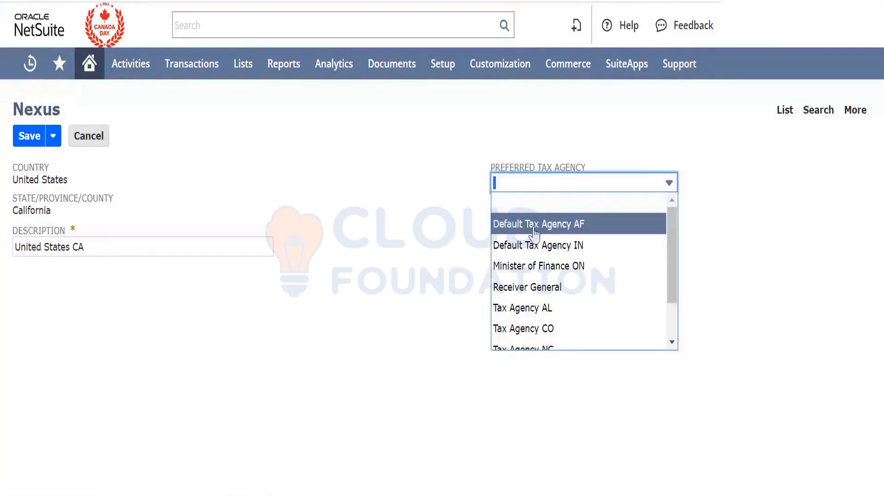
left_click(545, 309)
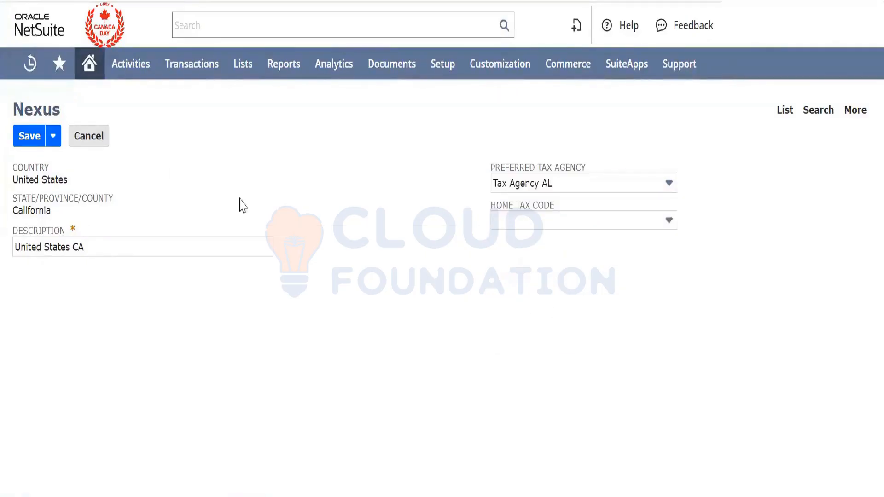
left_click(32, 139)
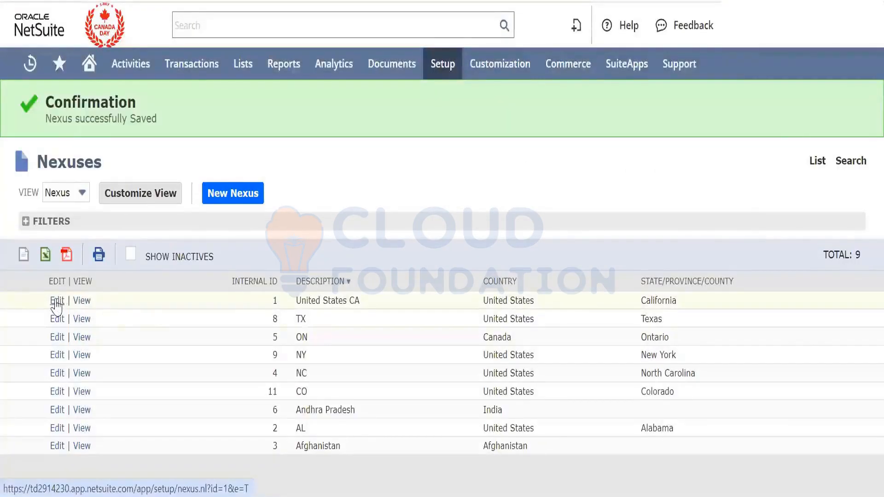
Reopen the United States CA nexus, check its saved tax agency and home tax code choices, and cancel the edit
left_click(57, 301)
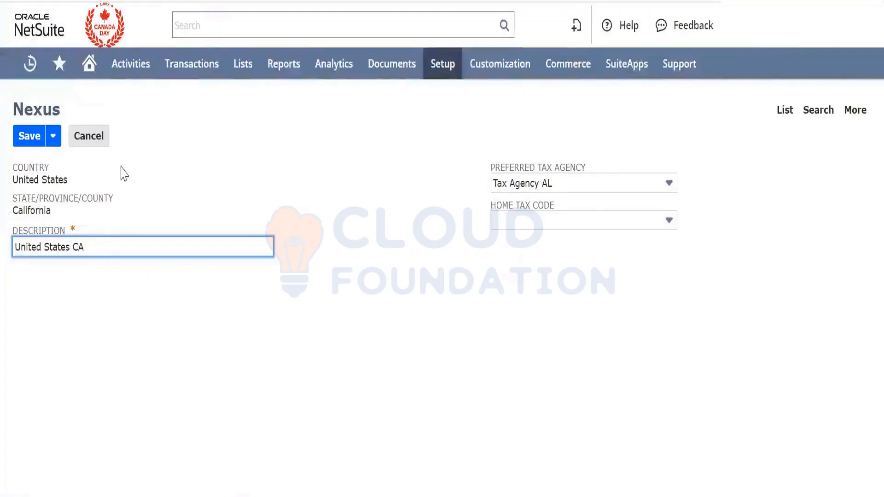
left_click(166, 167)
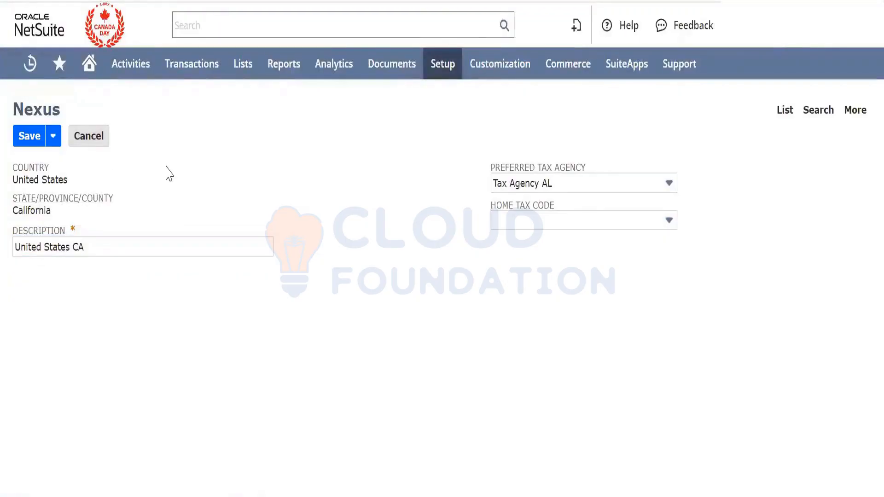
left_click(508, 226)
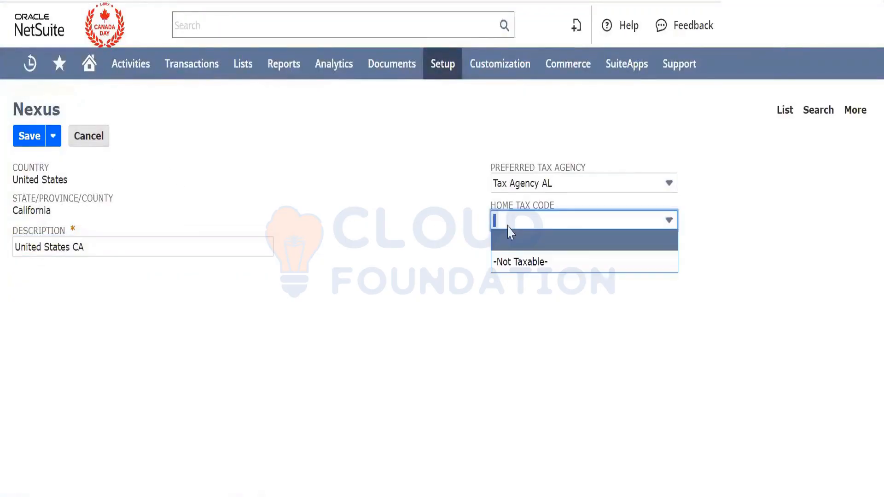
left_click(381, 230)
left_click(96, 144)
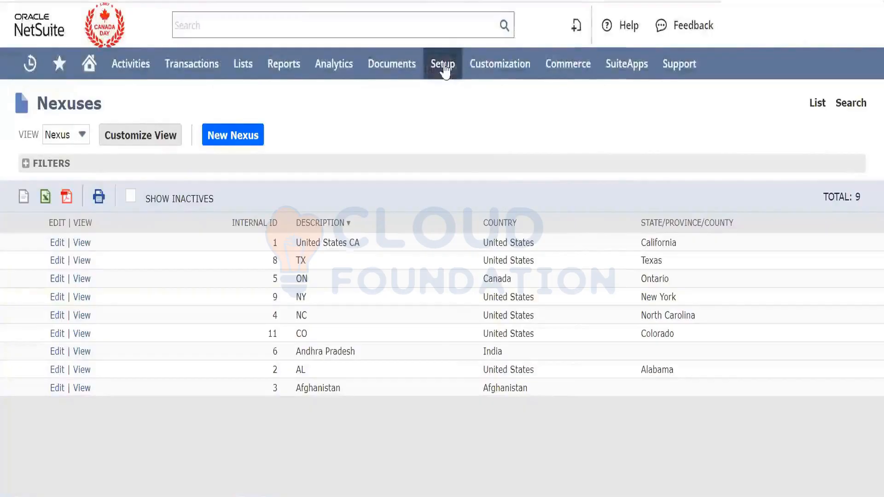
Open the accounting setup page for using state sales tax tables in a new browser tab
mouse_move(442, 65)
scroll(506, 469, "down", 4)
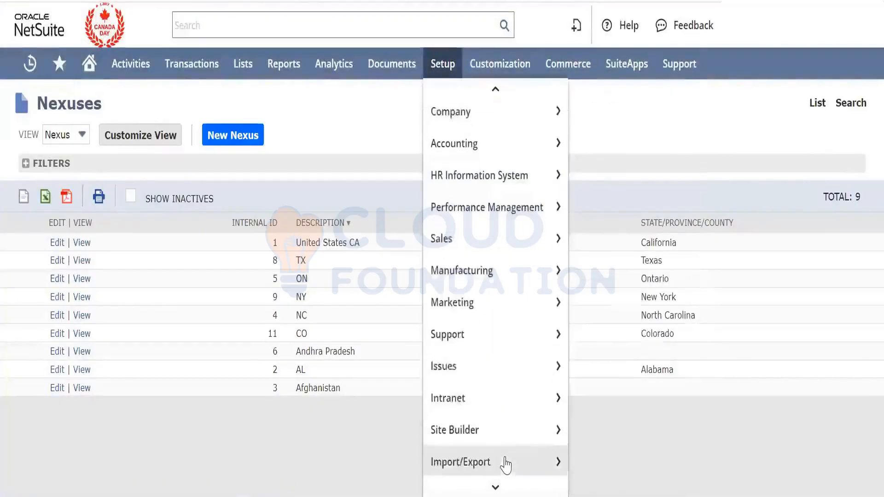
mouse_move(505, 465)
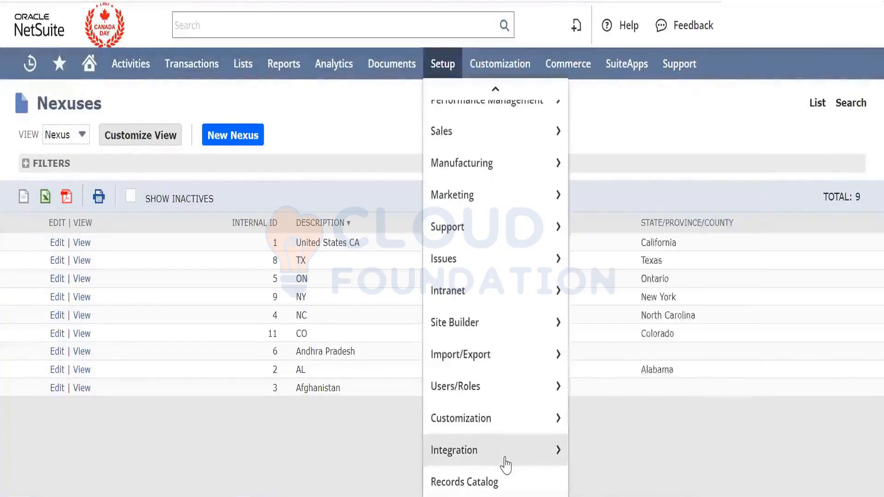
scroll(498, 311, "up", 1)
mouse_move(497, 317)
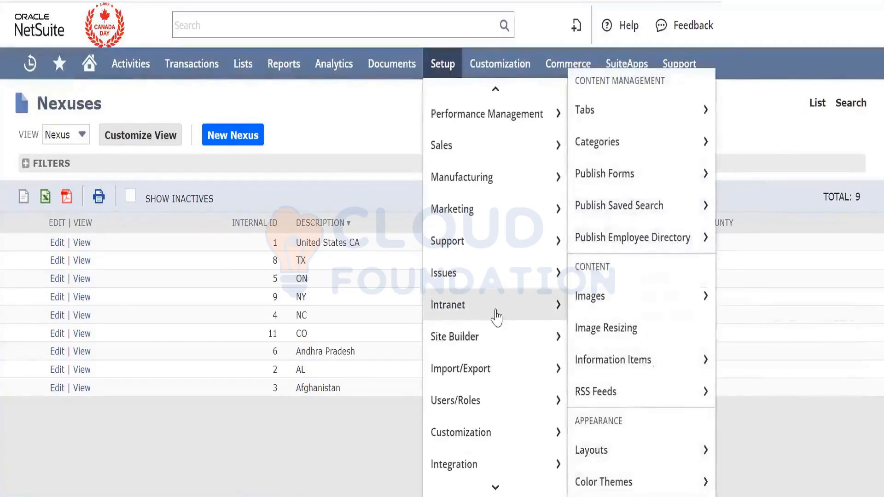
scroll(498, 248, "up", 4)
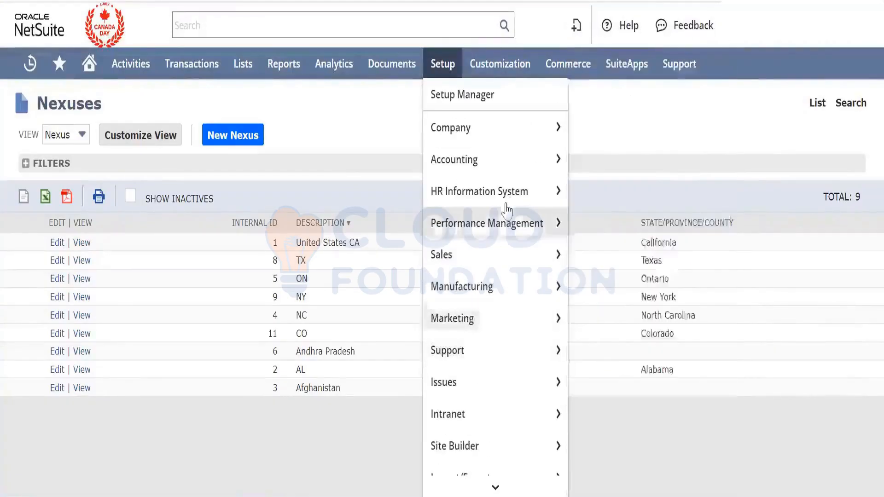
mouse_move(451, 170)
scroll(626, 354, "down", 5)
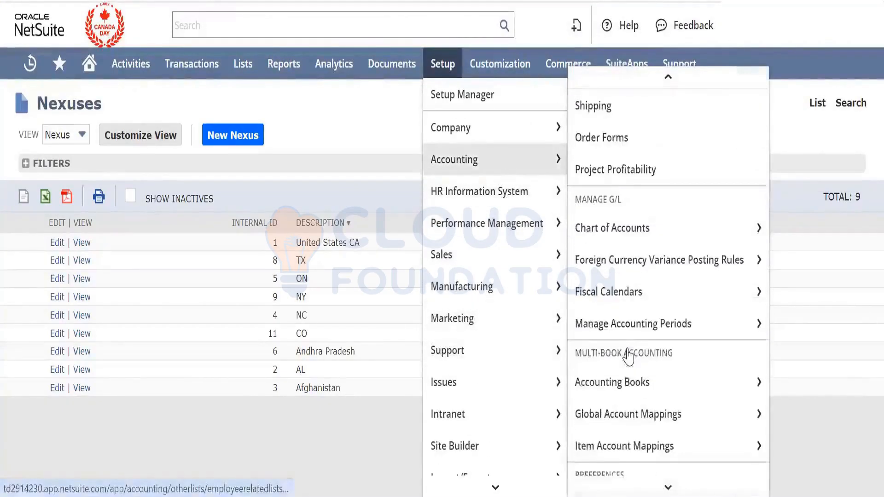
scroll(628, 357, "down", 8)
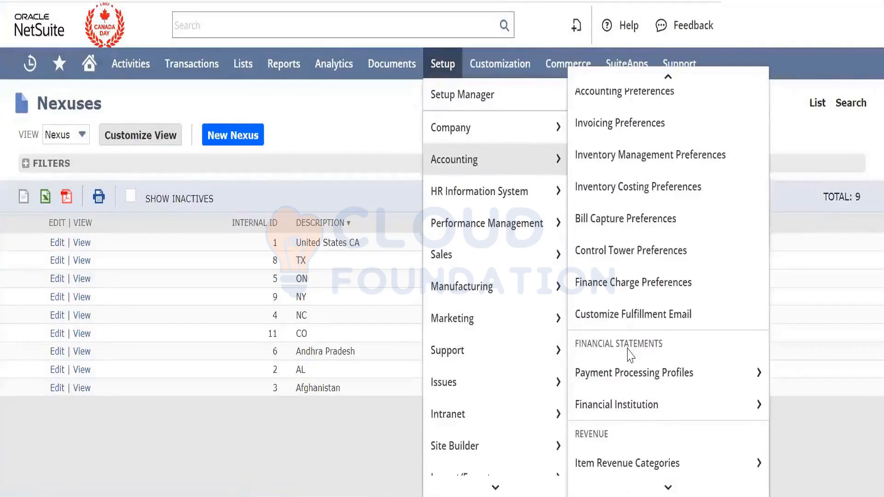
scroll(630, 355, "down", 9)
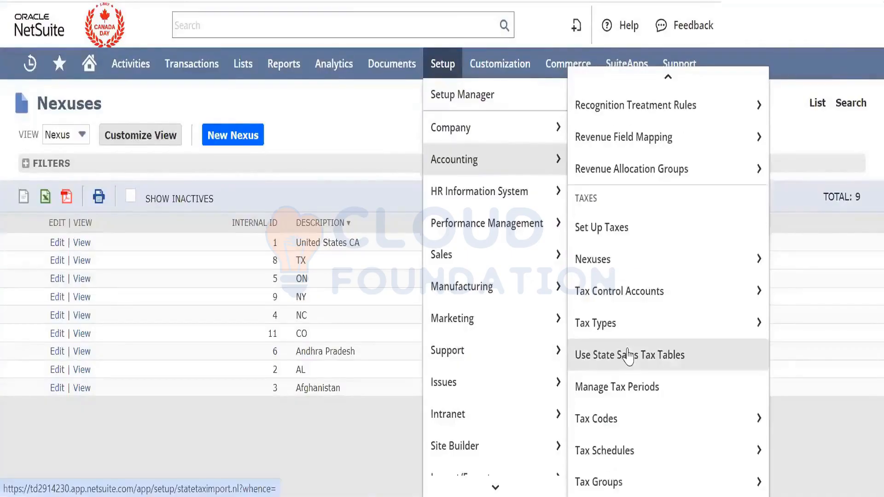
left_click(645, 356)
right_click(644, 355)
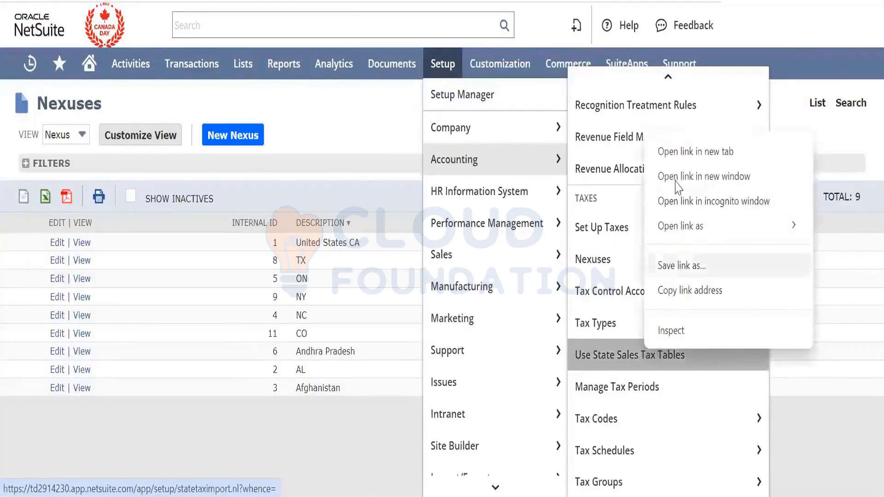
left_click(686, 152)
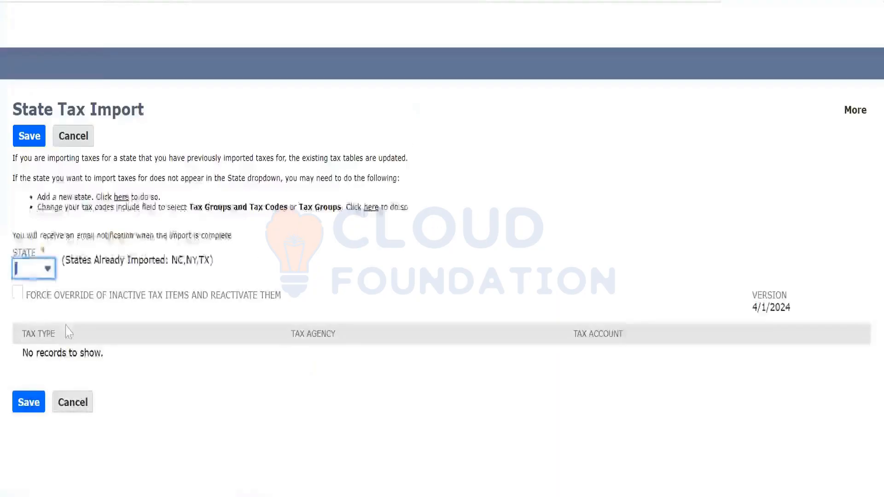
Select CA as the state for the tax import and review the agencies and accounts for each tax type
left_click(33, 269)
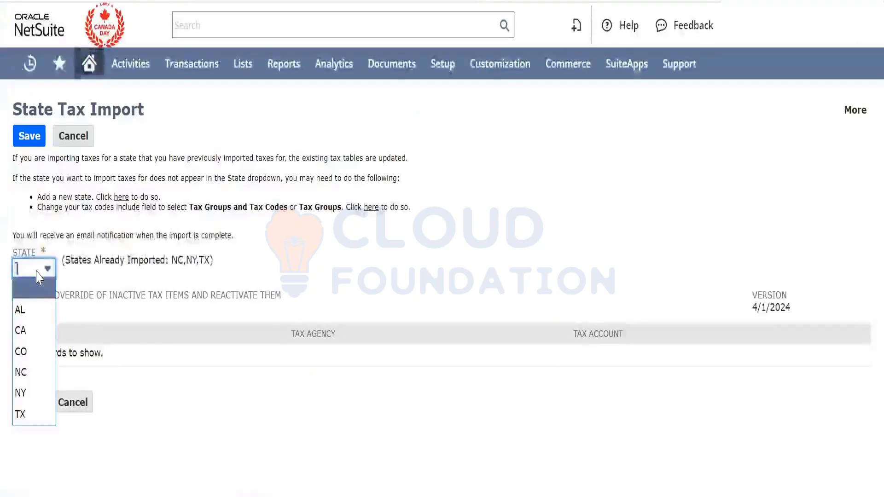
left_click(39, 332)
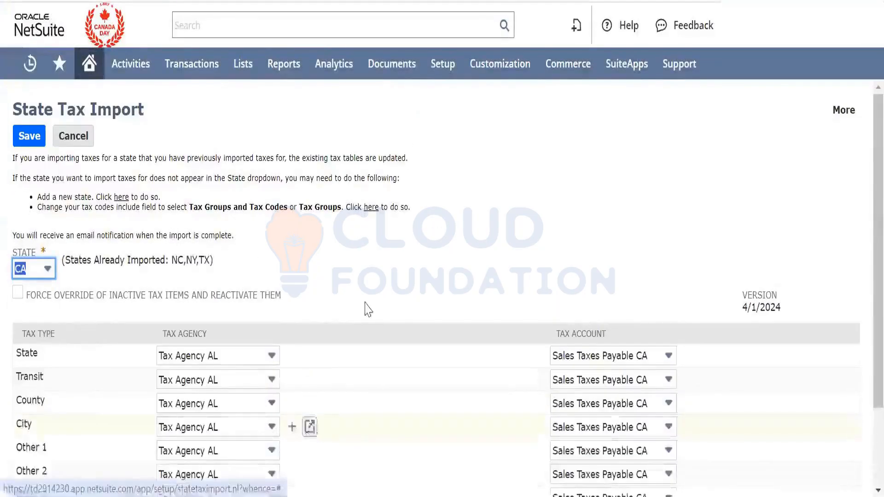
left_click(391, 288)
scroll(391, 288, "down", 3)
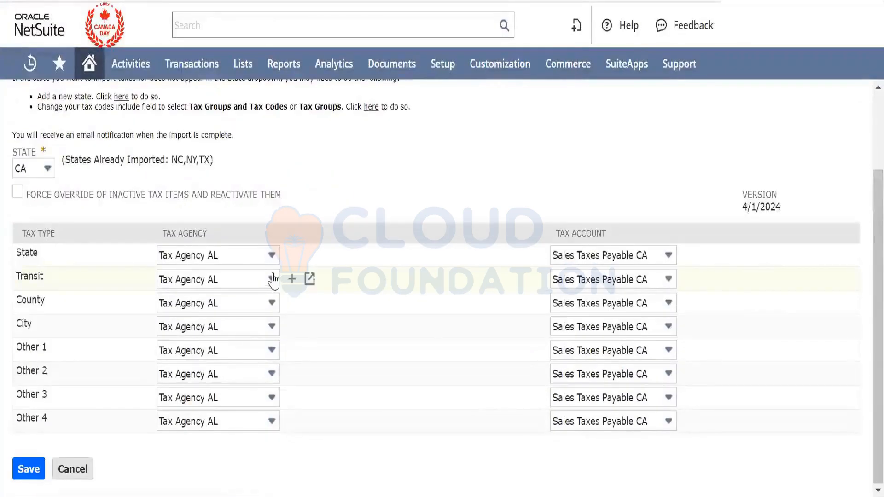
Check the tax agency choices for the State tax type, keep Tax Agency AL, and save the state tax import
left_click(263, 257)
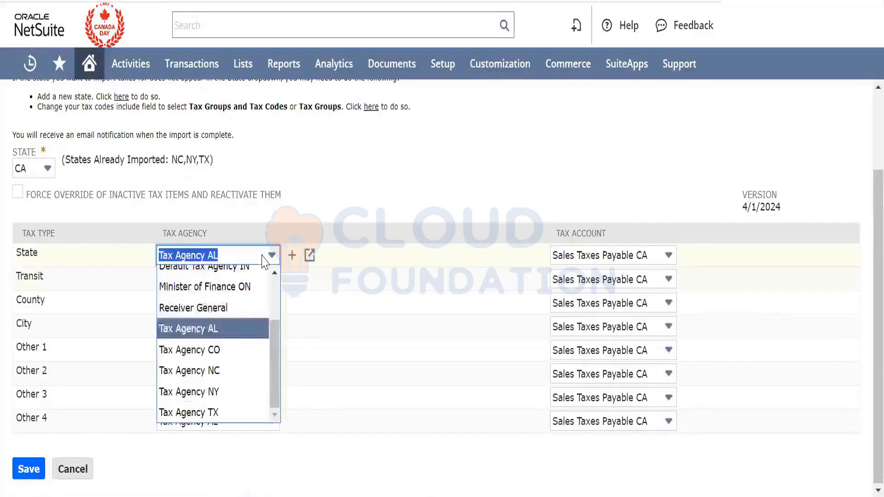
scroll(258, 328, "up", 3)
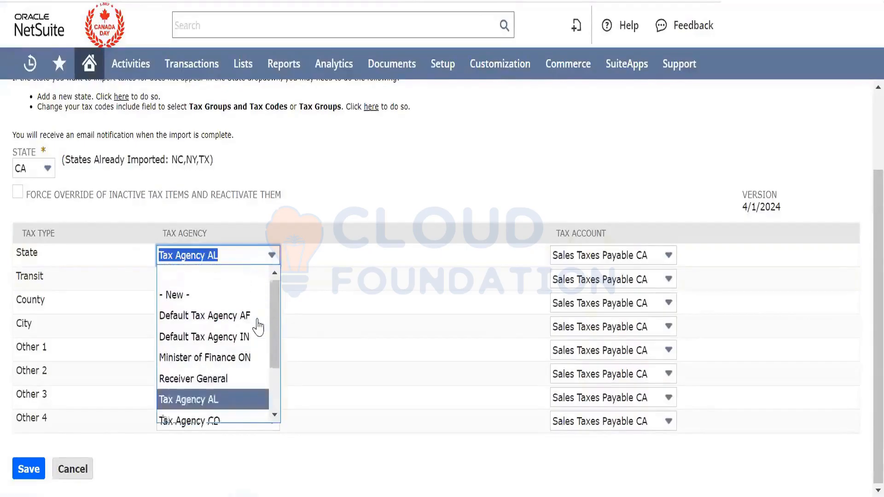
scroll(258, 328, "down", 3)
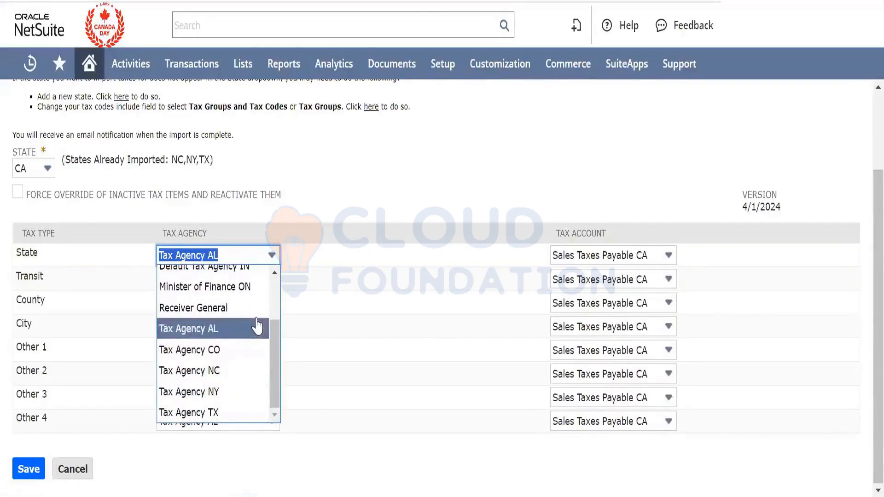
left_click(355, 197)
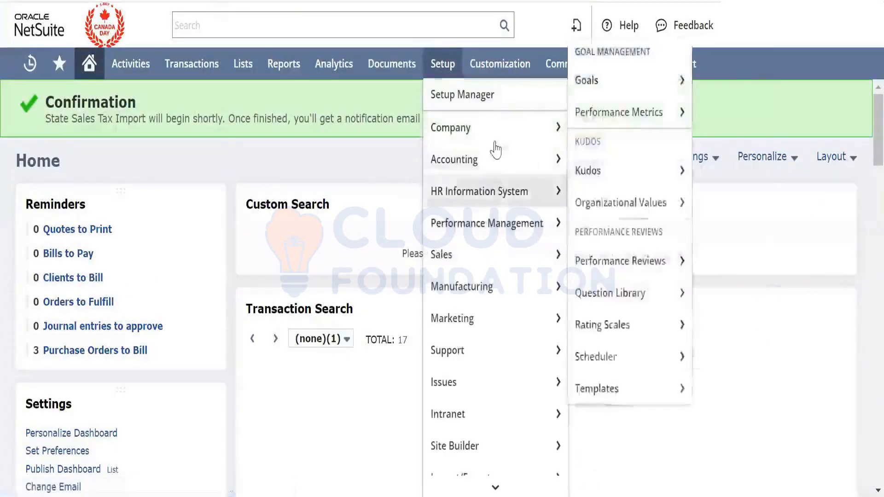
Open the list of tax codes from the accounting setup
mouse_move(502, 175)
scroll(645, 276, "down", 10)
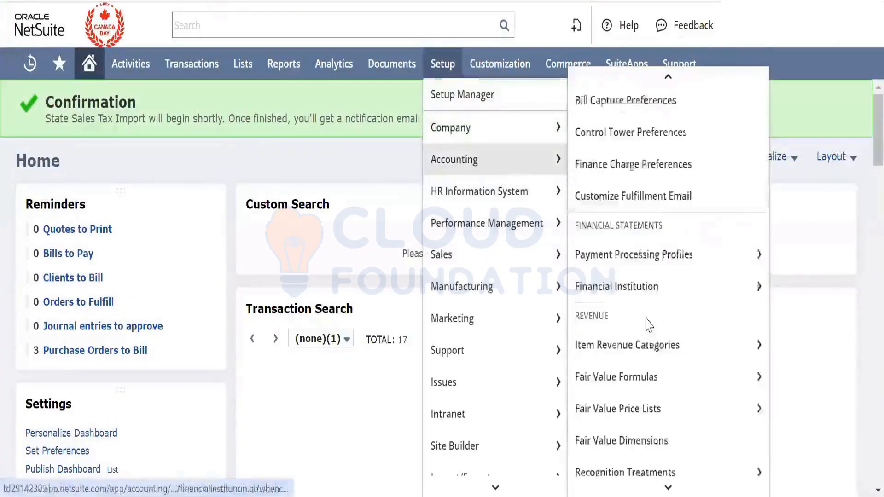
scroll(647, 327, "down", 8)
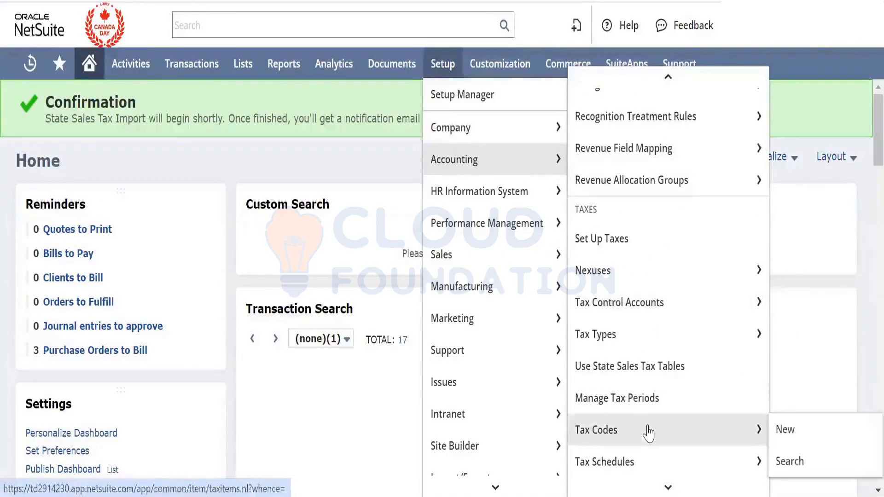
left_click(648, 431)
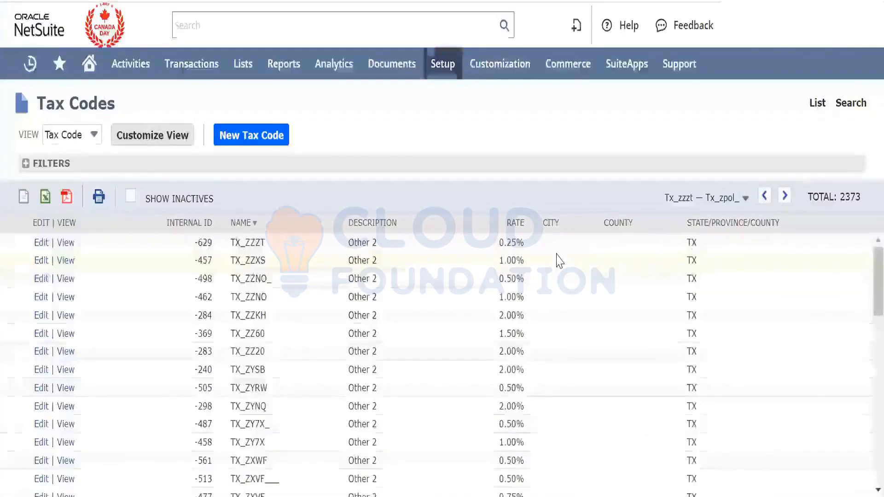
Show the Ca_xm6f — Ca_santa Fe range of the tax code list and look through the California codes and rates
left_click(726, 202)
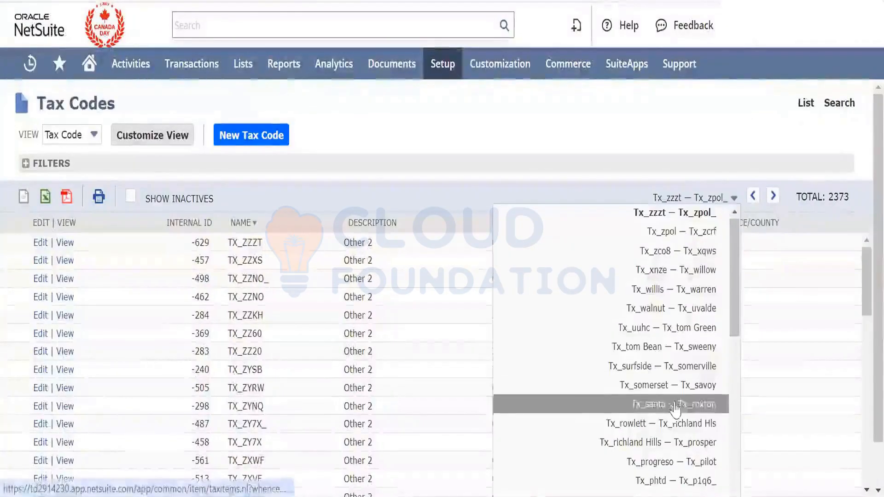
scroll(691, 404, "down", 10)
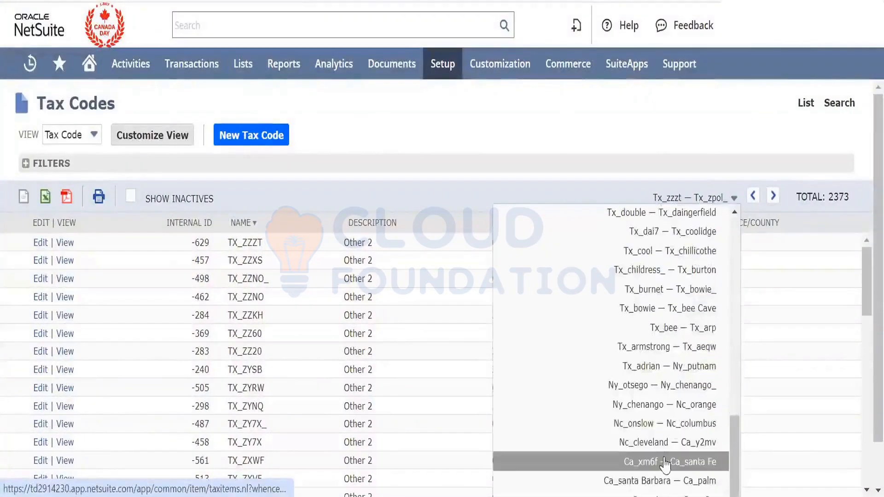
left_click(665, 462)
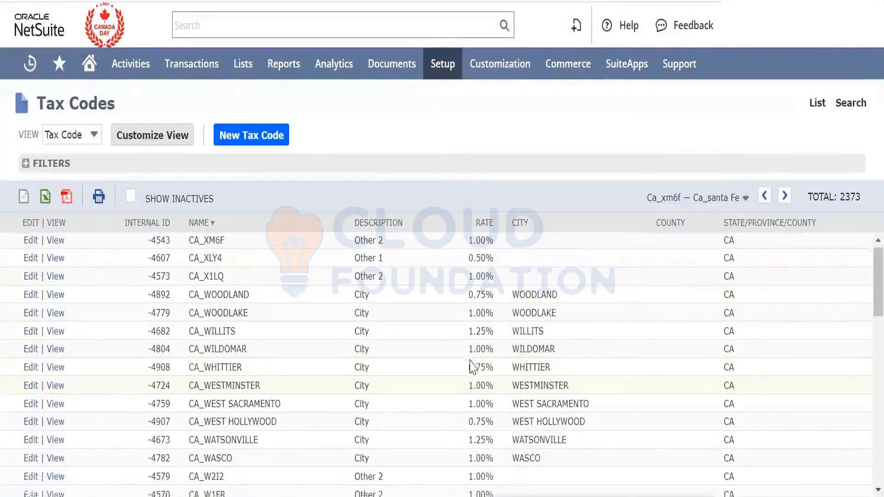
scroll(472, 368, "down", 5)
scroll(468, 385, "down", 7)
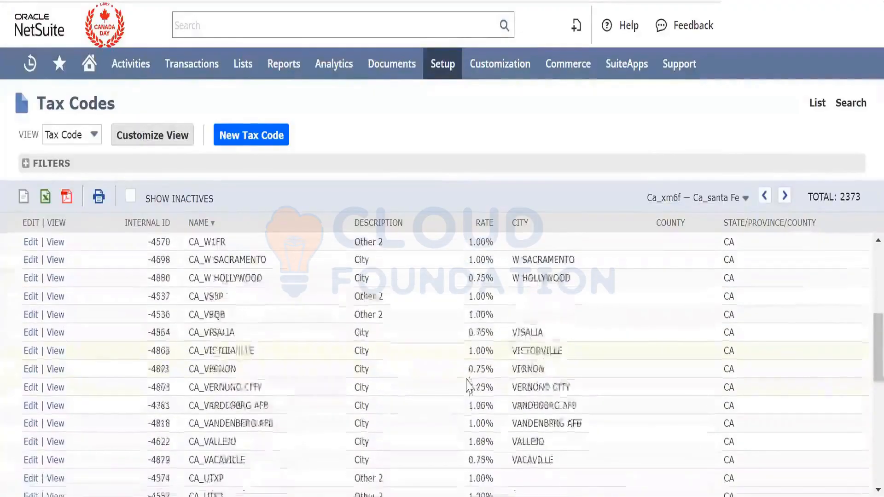
scroll(469, 385, "up", 12)
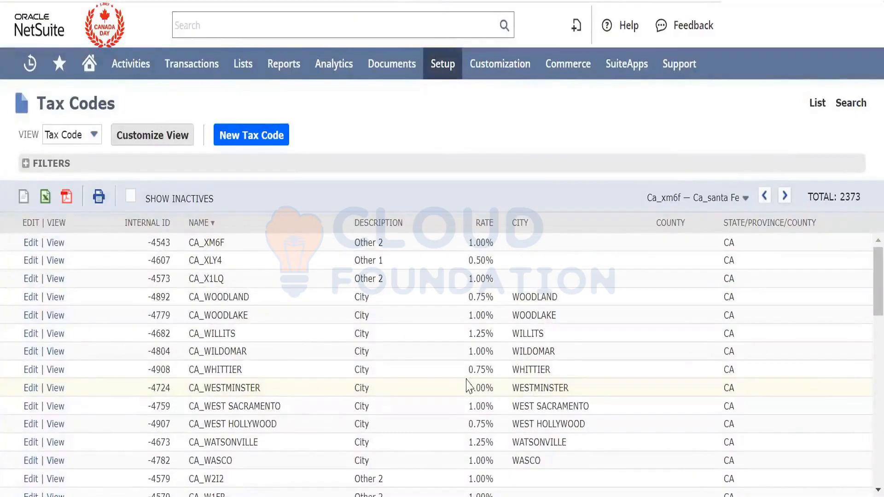
View the CA_XLY4 tax code and examine its tax agency, tax account and recorded system changes
left_click(55, 263)
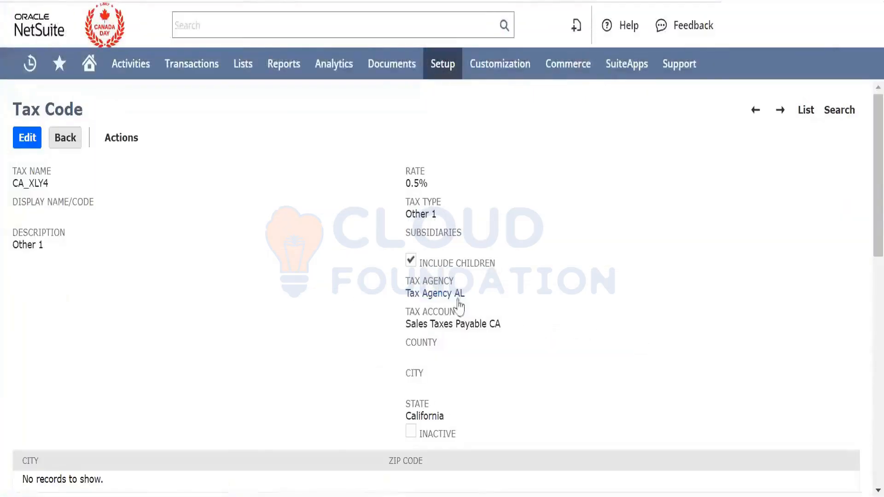
mouse_move(467, 300)
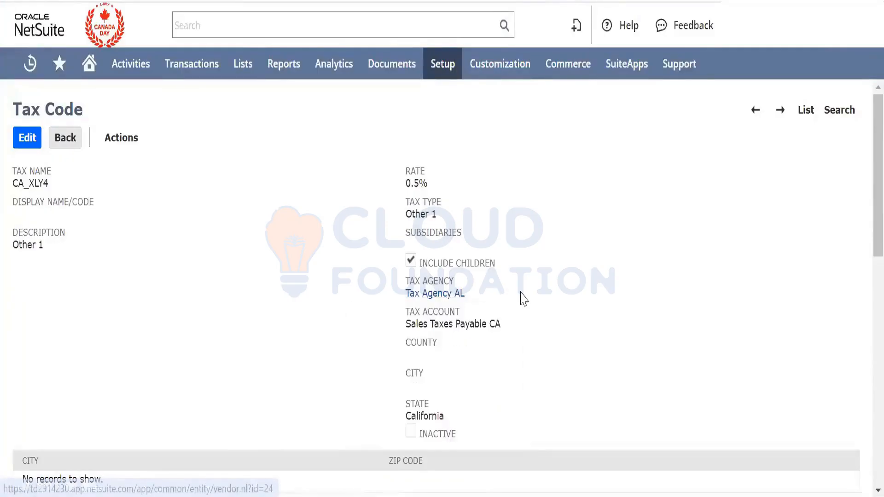
scroll(520, 296, "down", 10)
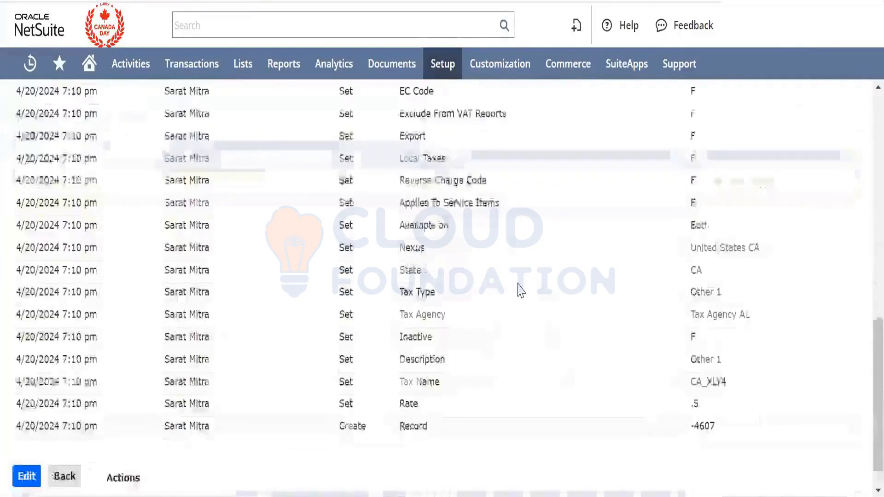
scroll(520, 292, "up", 3)
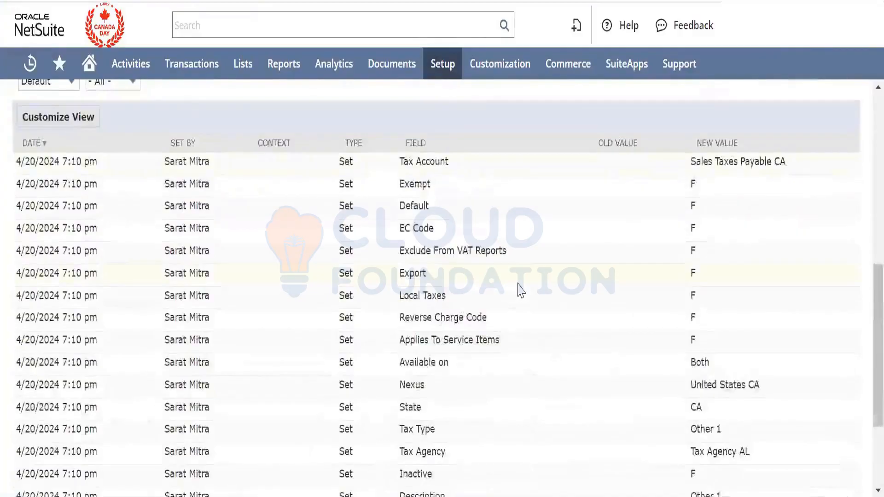
right_click(519, 290)
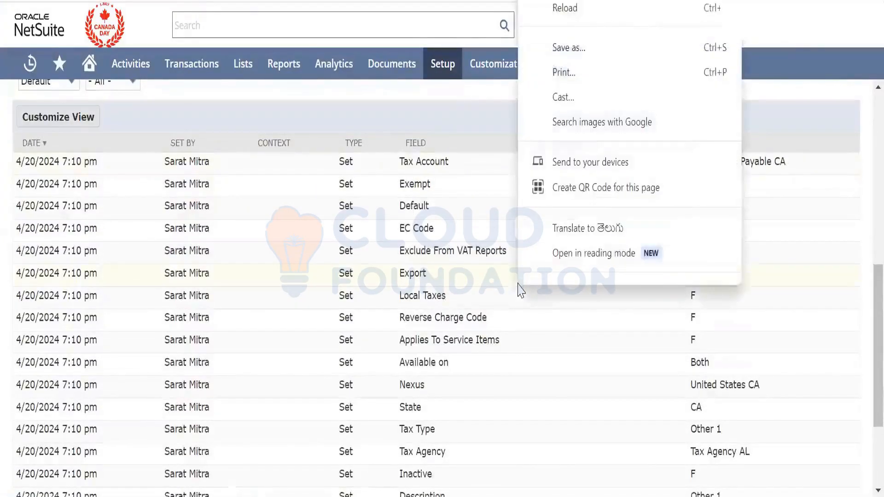
left_click(467, 149)
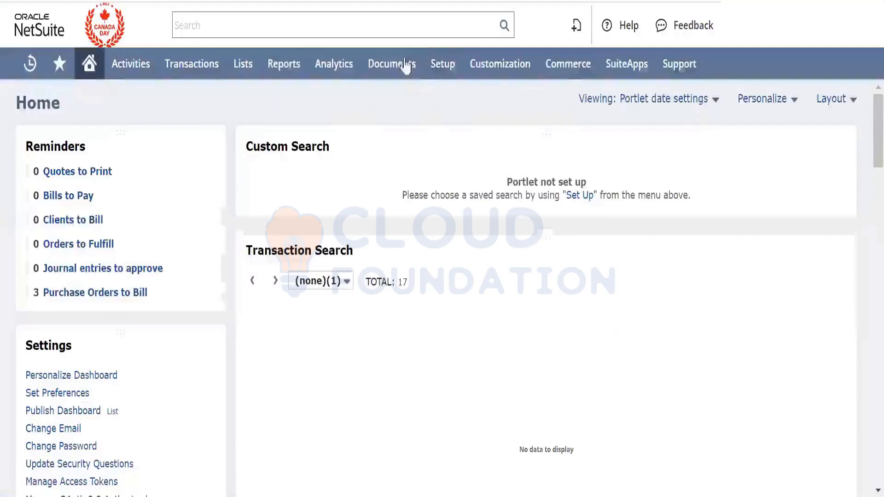
Open the company's Enable Features page and look through the basic Accounting features
mouse_move(442, 63)
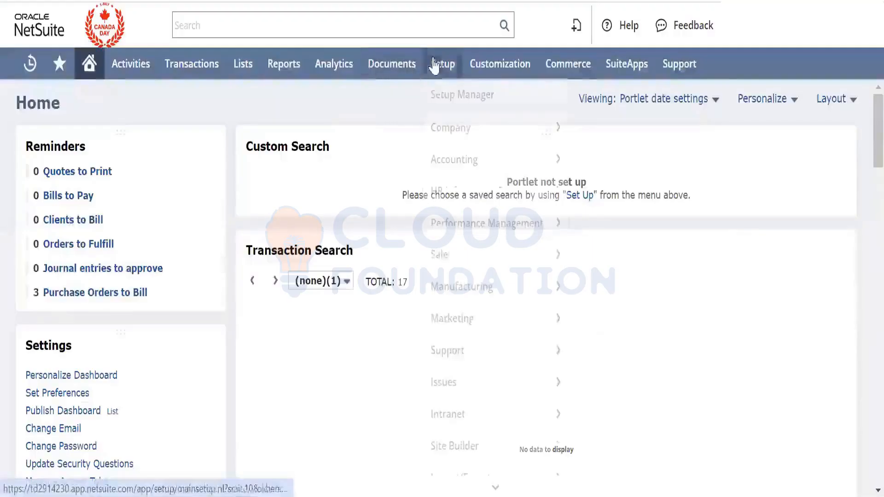
mouse_move(463, 132)
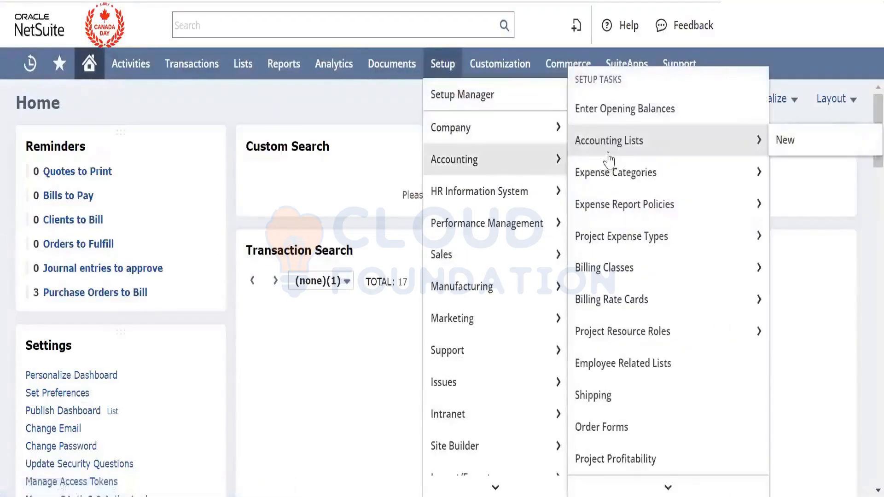
left_click(602, 141)
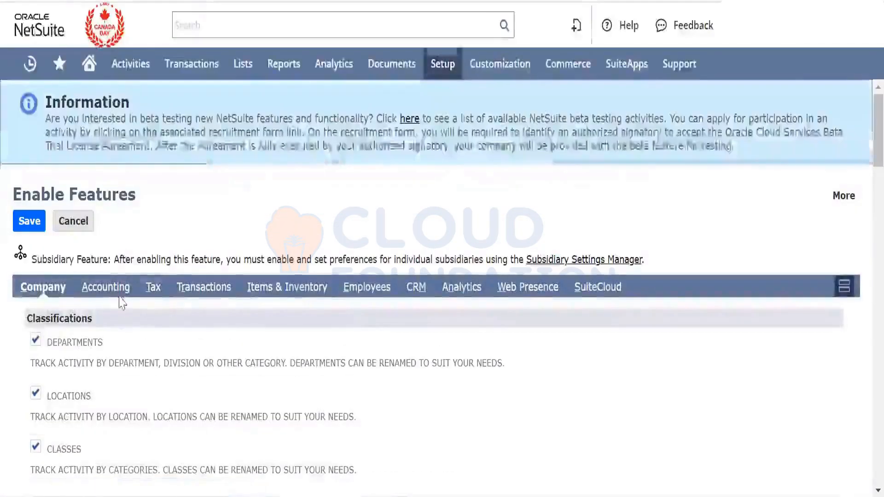
left_click(120, 298)
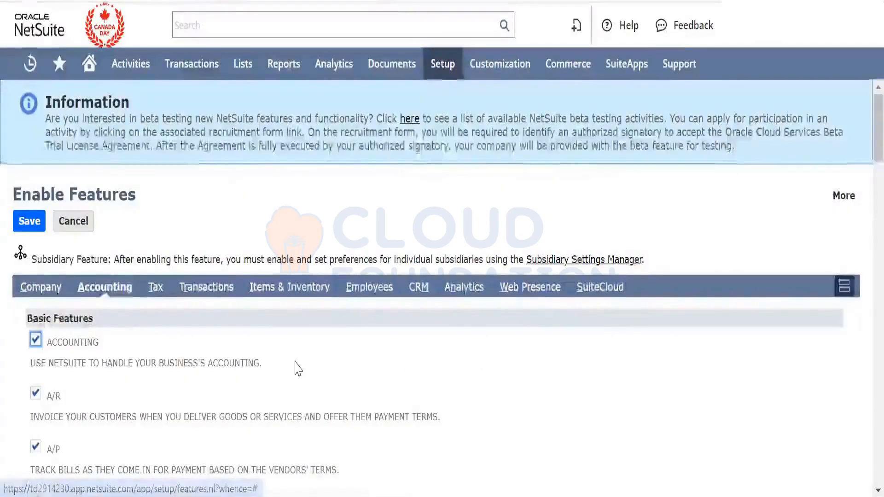
scroll(297, 367, "down", 10)
scroll(296, 366, "up", 10)
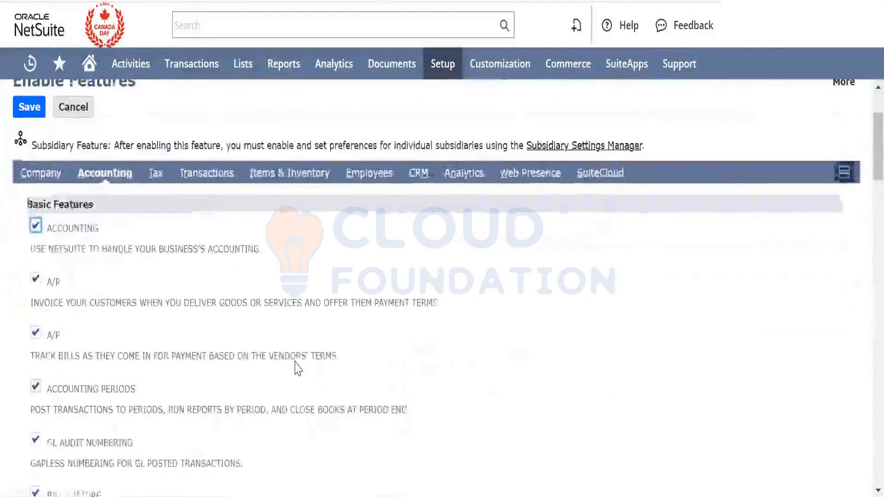
Review the Tax & Compliance features and the basic Transactions features
left_click(212, 181)
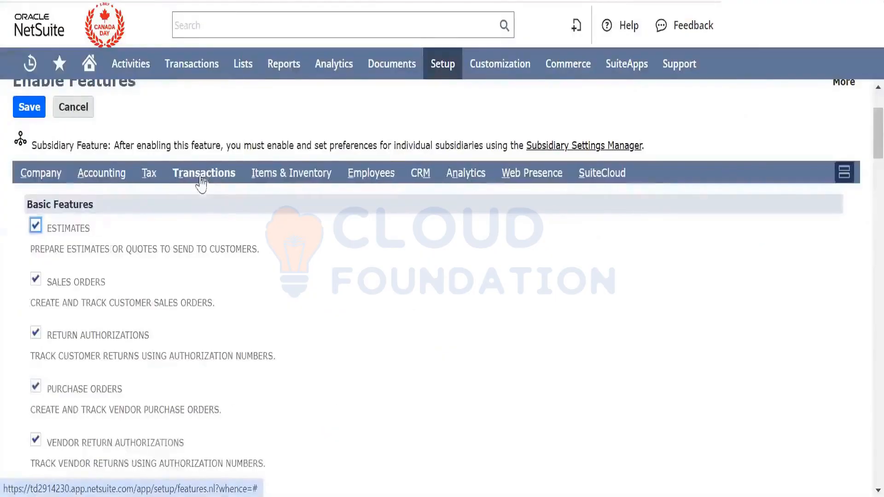
left_click(150, 173)
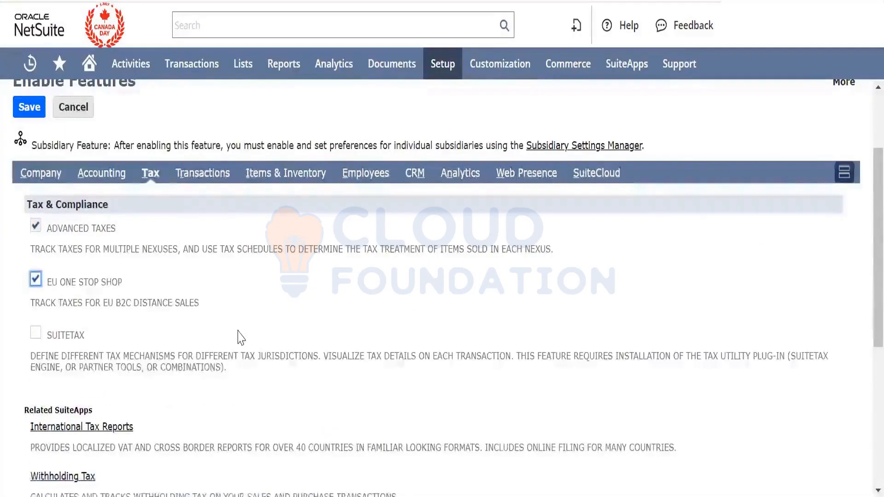
scroll(239, 338, "down", 2)
scroll(239, 339, "up", 4)
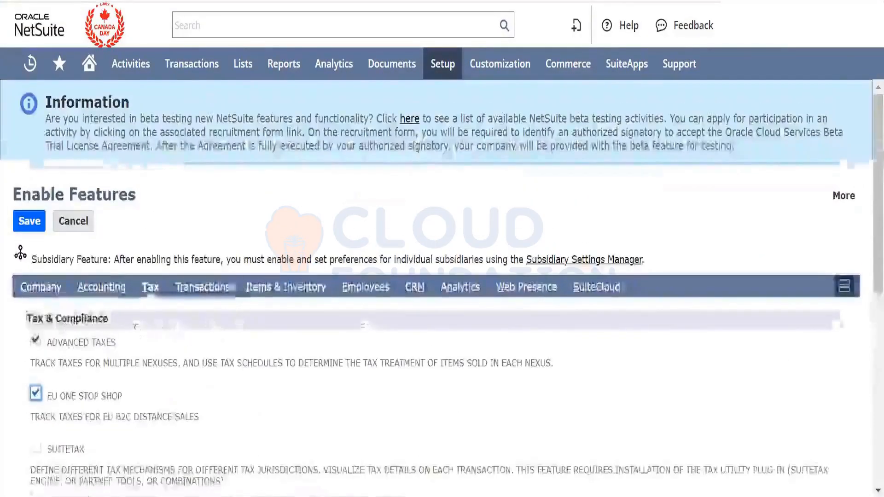
left_click(220, 290)
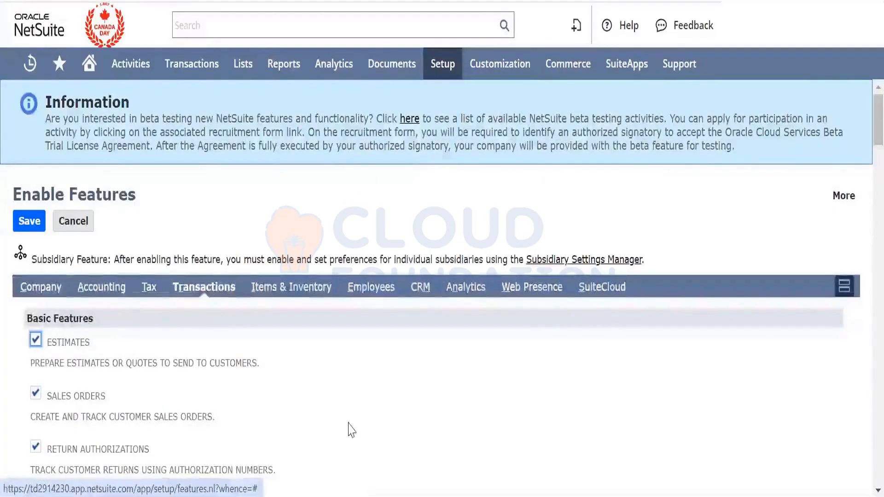
scroll(352, 431, "down", 5)
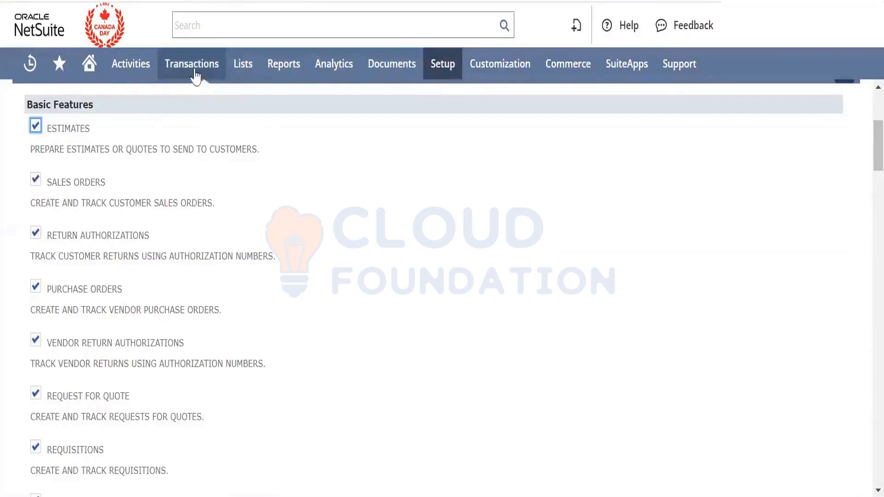
mouse_move(196, 76)
mouse_move(209, 144)
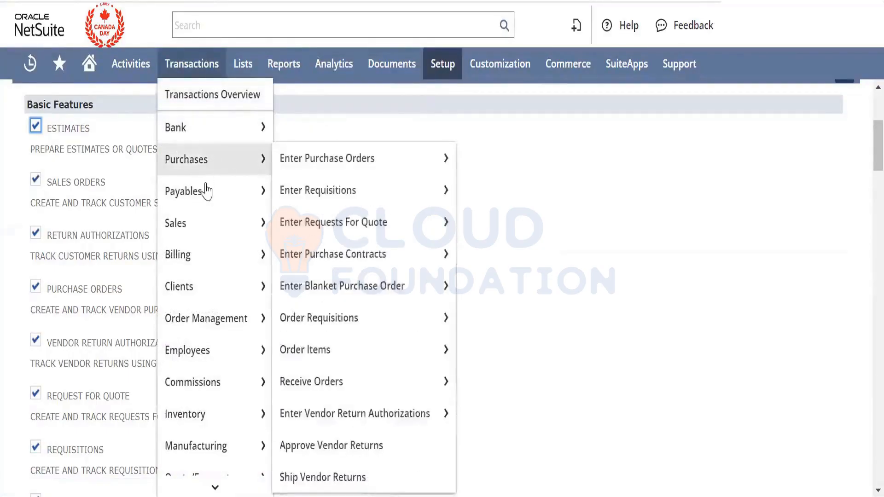
mouse_move(214, 223)
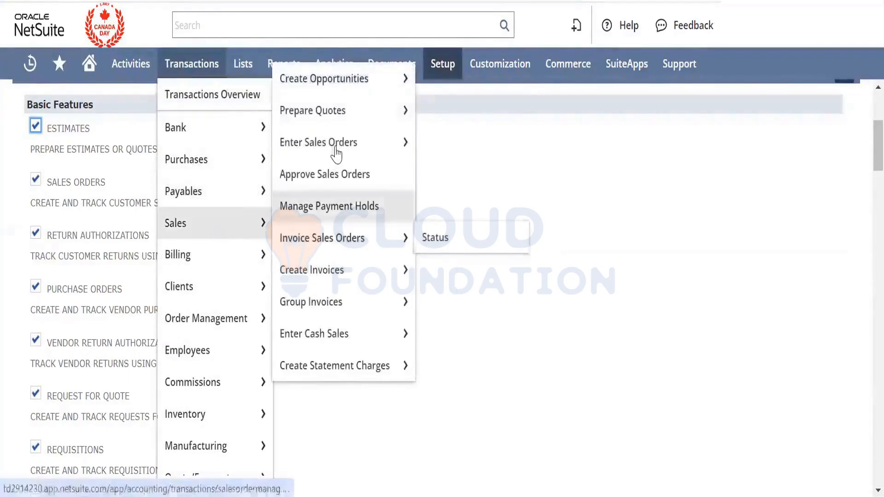
mouse_move(343, 118)
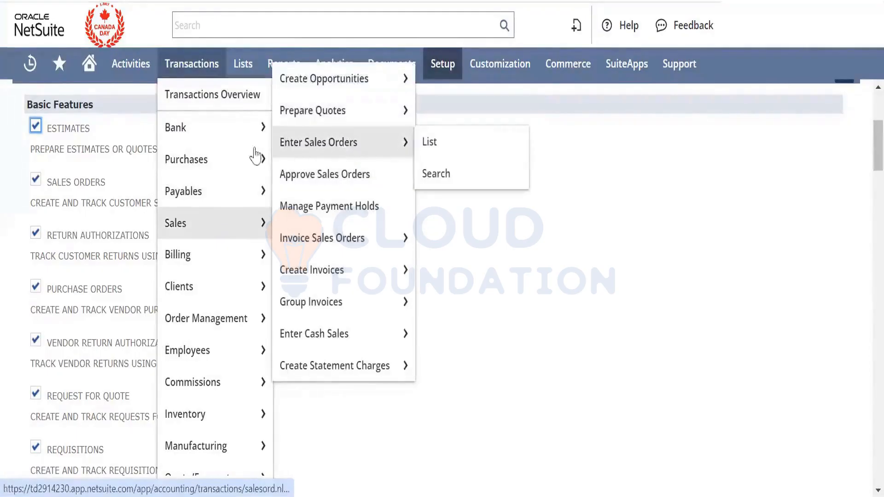
mouse_move(256, 157)
mouse_move(346, 167)
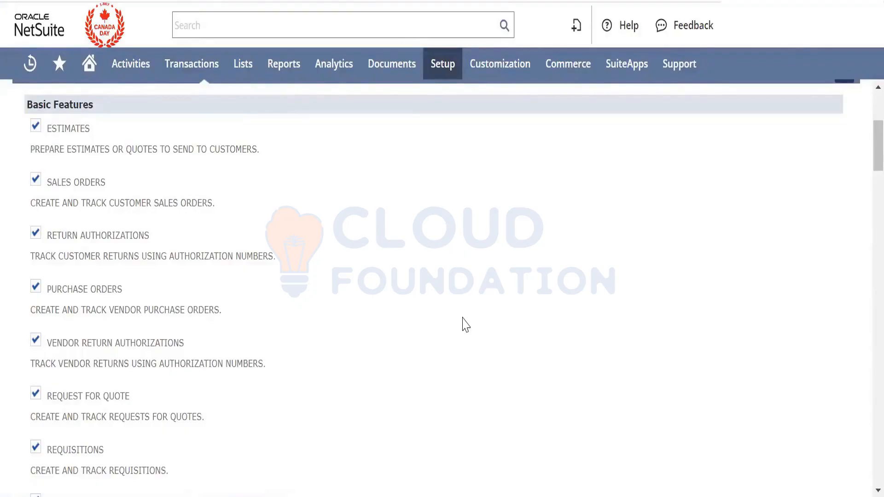
Examine the remaining basic transaction features, including requisitions, purchase contracts and blanket purchase orders
scroll(400, 337, "down", 1)
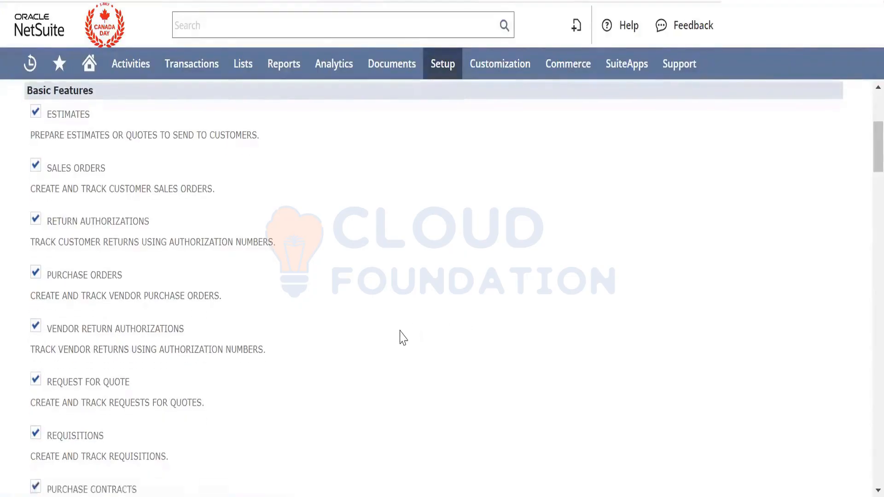
scroll(401, 337, "down", 5)
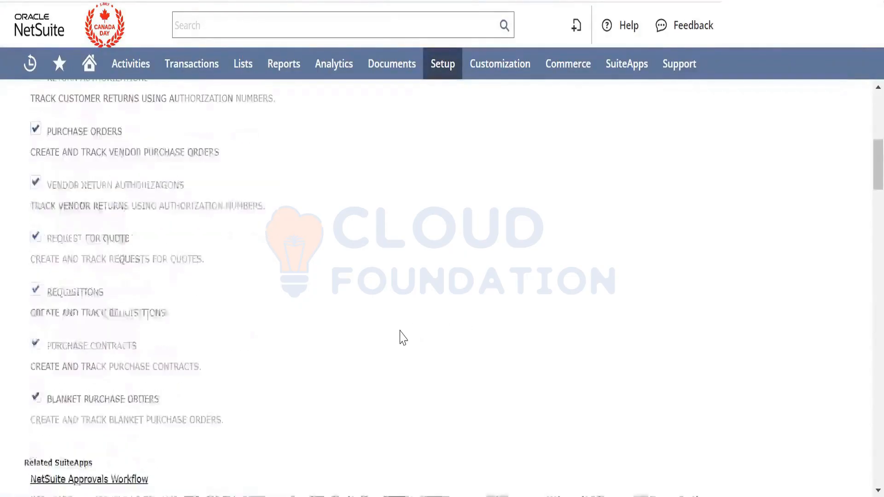
scroll(403, 338, "up", 1)
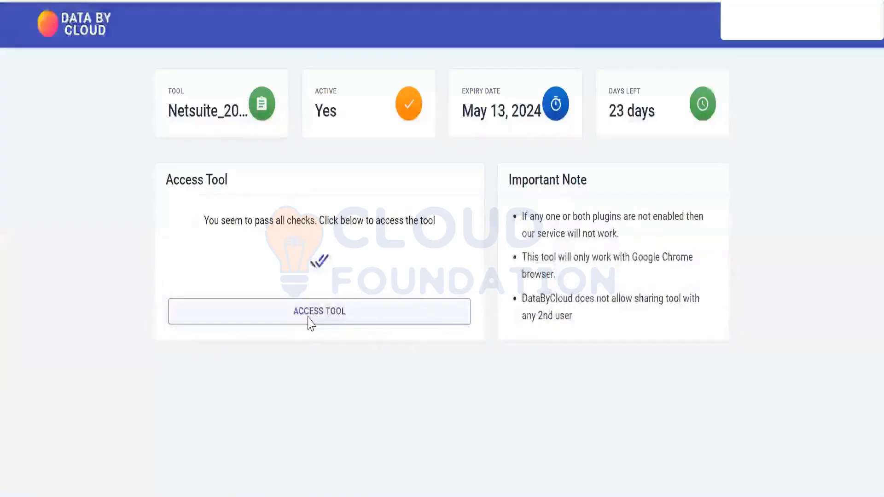
Access the NetSuite tool again, switch to Notepad and replace the note's text with "Vendor - ITEM A 1000$"
left_click(310, 323)
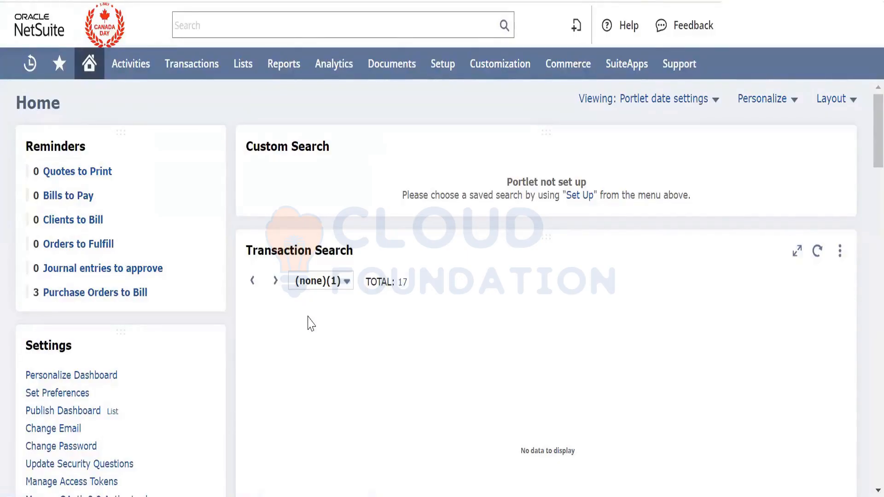
left_click(409, 495)
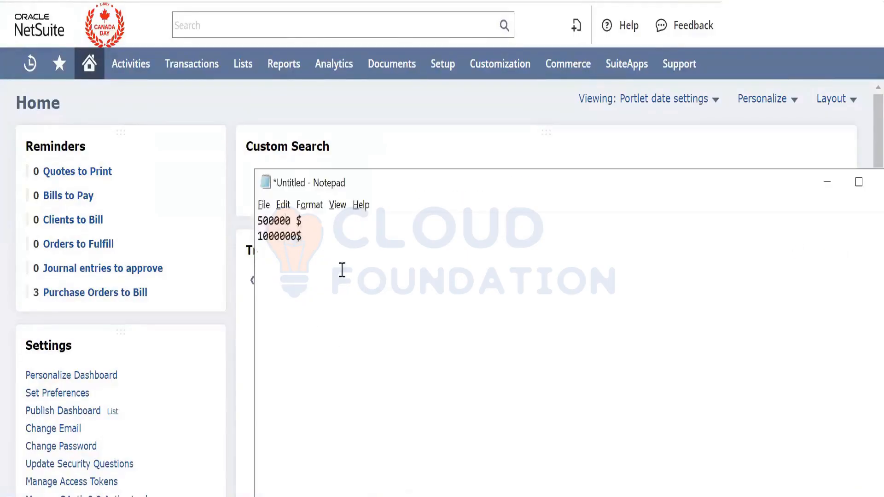
left_click_drag(318, 263, 118, 161)
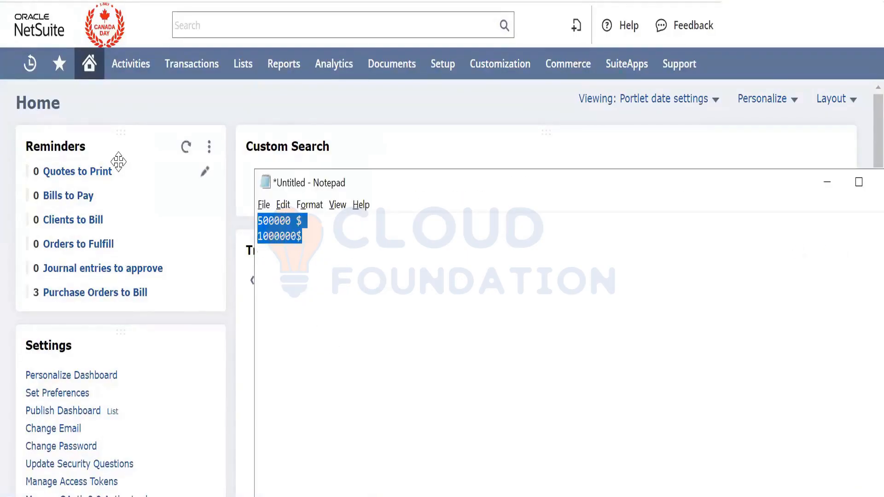
type("Venc")
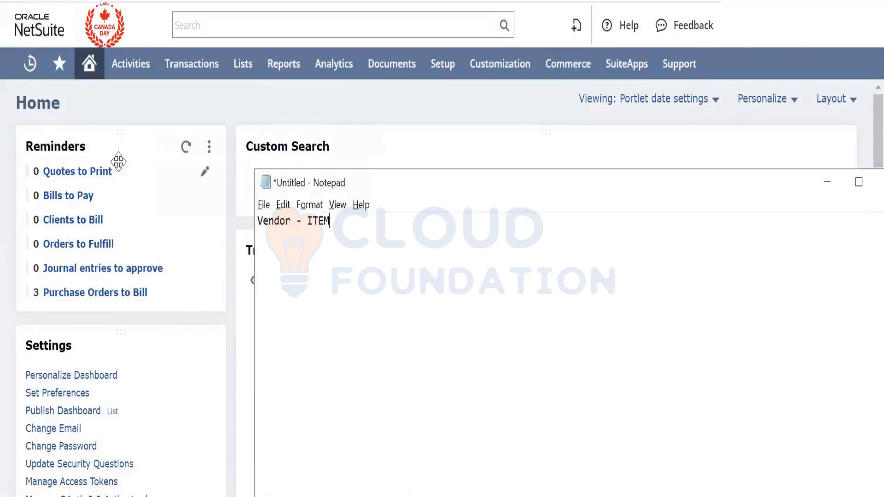
type("000$")
key("Return")
key("Return")
Add the line "Vendor B - Item A - 990$ - 09/30/2024" to the note
type("Vendo")
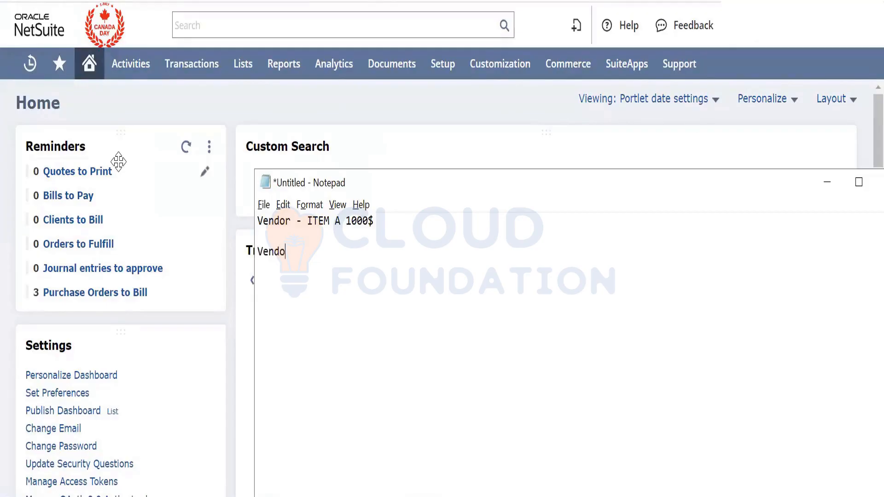
type("r B - Item A - 990$")
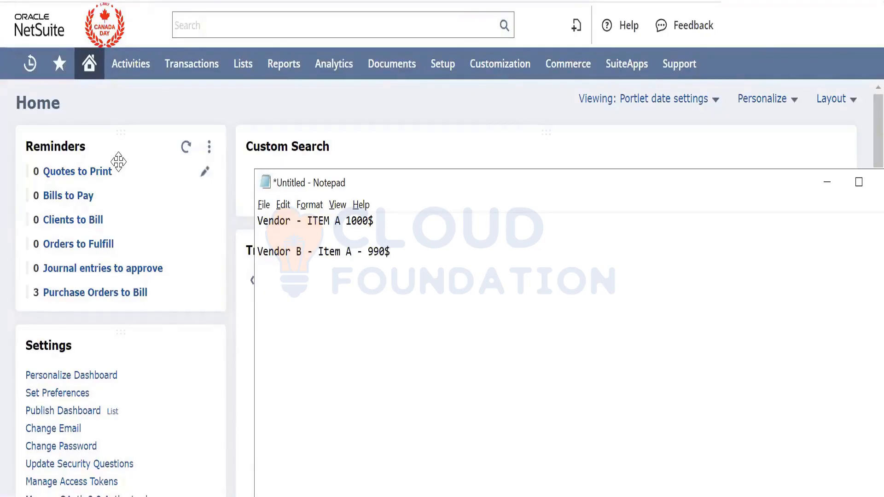
type(" - 09/30/2024")
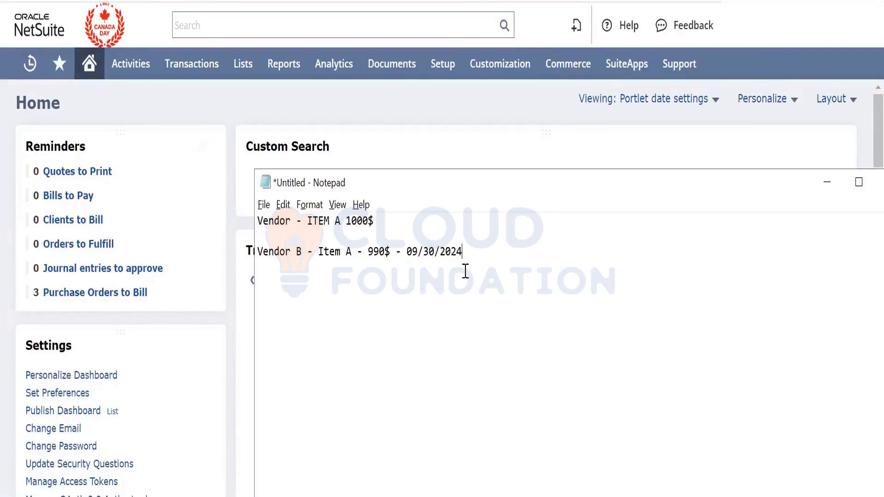
left_click(303, 261)
left_click_drag(302, 261, 257, 273)
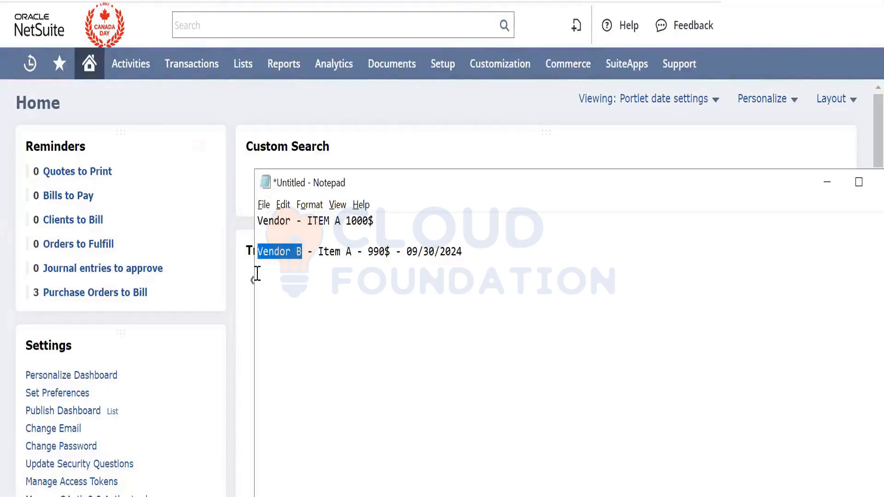
double_click(347, 262)
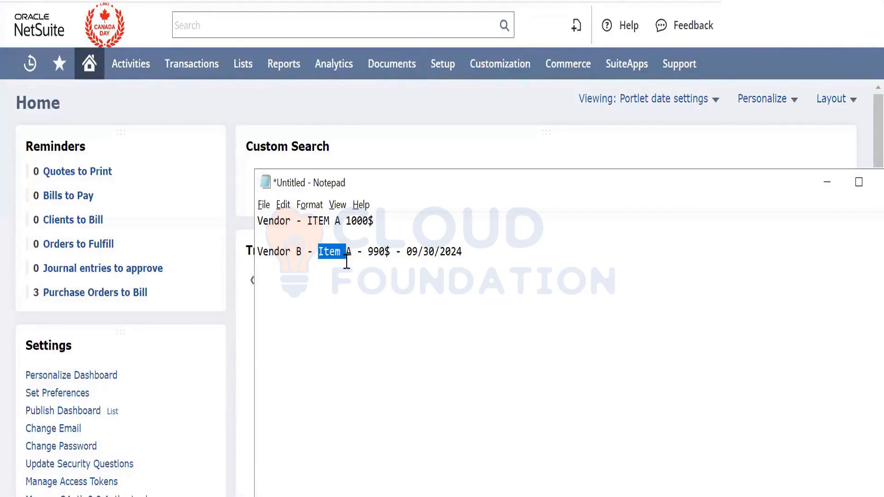
double_click(372, 252)
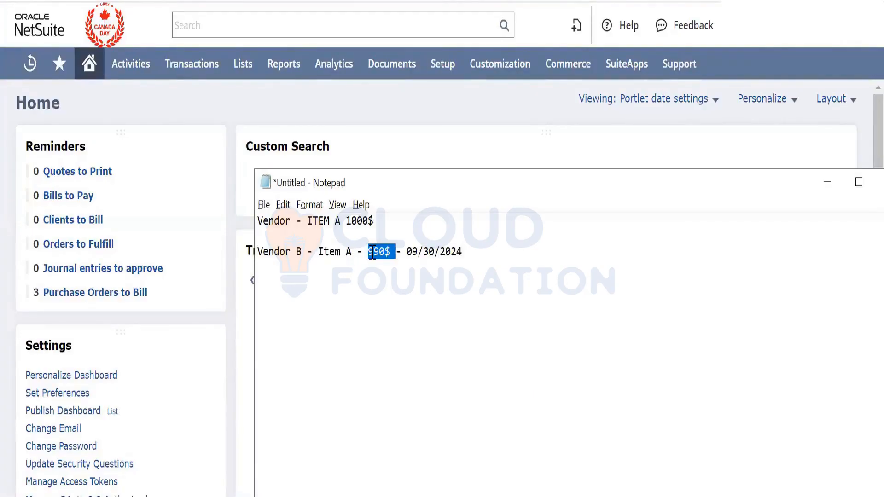
double_click(366, 219)
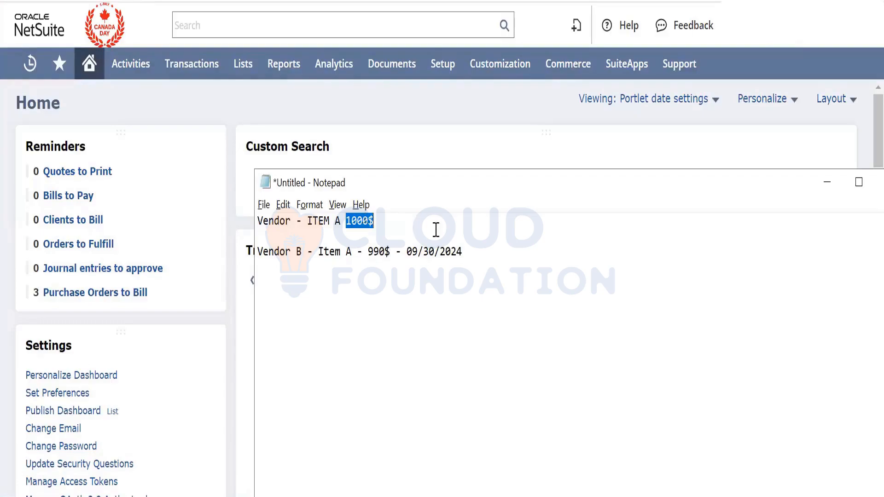
Duplicate the Vendor B line, including its price and date, on a new line directly below it
left_click(480, 247)
key("Return")
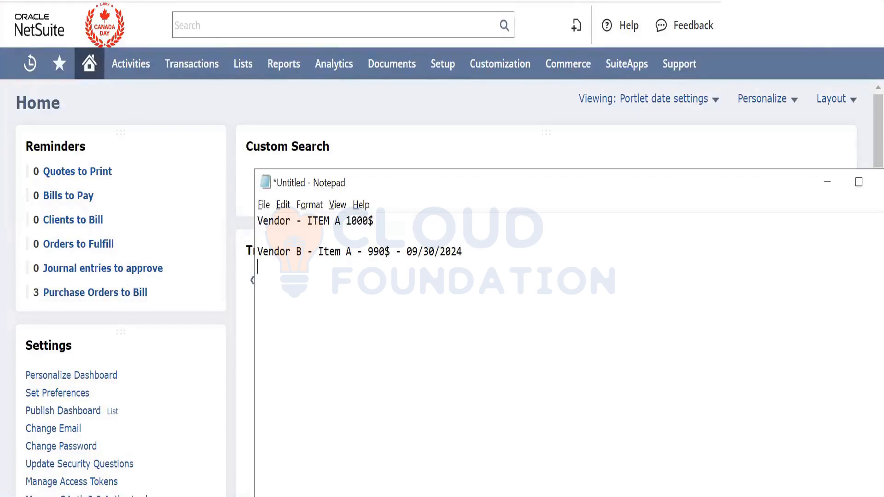
key("Up")
key("shift+Right")
key("shift+Right")
key("shift+Right")
key("shift+Right")
key("shift+Right")
key("shift+Right")
key("shift+Right")
key("shift+Right")
key("shift+Right")
key("shift+Right")
key("shift+Right")
key("shift+Right")
key("shift+Right")
key("shift+Right")
key("shift+Right")
key("shift+Right")
key("shift+Right")
key("shift+Right")
key("shift+Right")
key("shift+Right")
key("ctrl+c")
key("Down")
key("ctrl+v")
type("-")
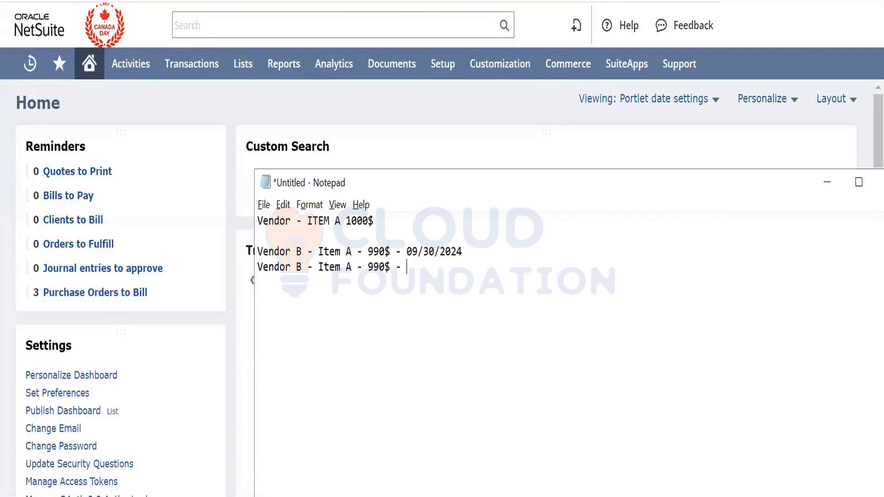
key("Up")
key("shift+Right")
key("shift+Right")
key("shift+Right")
key("shift+Right")
key("shift+Right")
key("shift+Right")
key("shift+Right")
key("shift+Right")
key("shift+Right")
key("shift+Right")
key("ctrl+c")
key("Down")
key("ctrl+v")
Change the date in the second Vendor B line to 10/01/2024
key("Left")
key("Left")
key("Left")
key("Left")
key("Left")
key("Left")
key("Left")
key("Left")
key("shift+Left")
key("shift+Left")
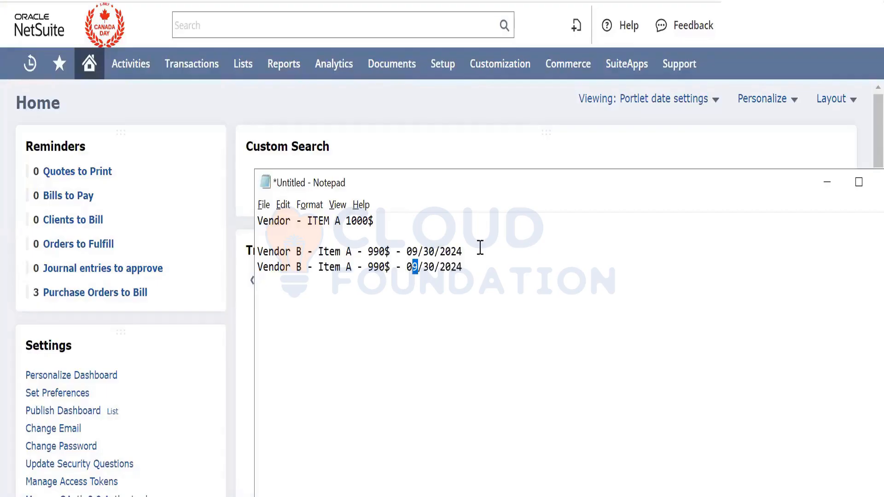
type("10")
key("Right")
key("Right")
key("Right")
key("BackSpace")
key("BackSpace")
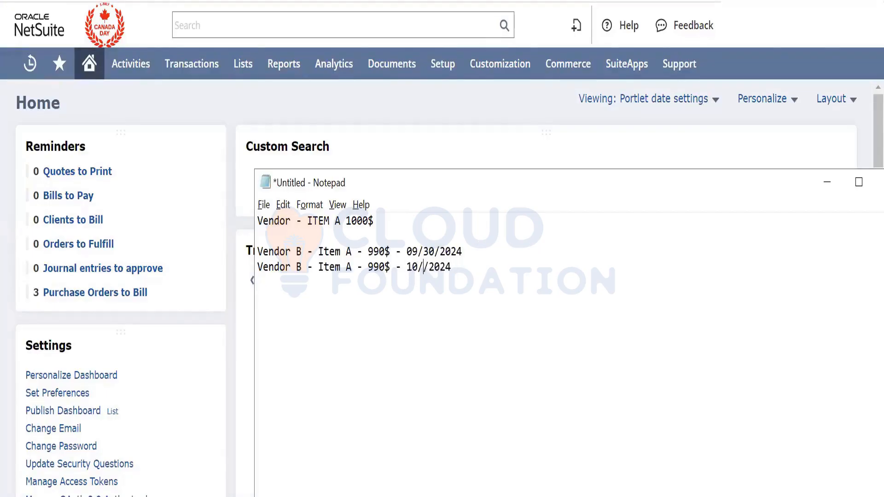
type("01")
Extend the second Vendor B line with the end date 12/31/2024 and the price 950$
key("Right")
key("Right")
key("Right")
key("Right")
key("Right")
type("- 12/31")
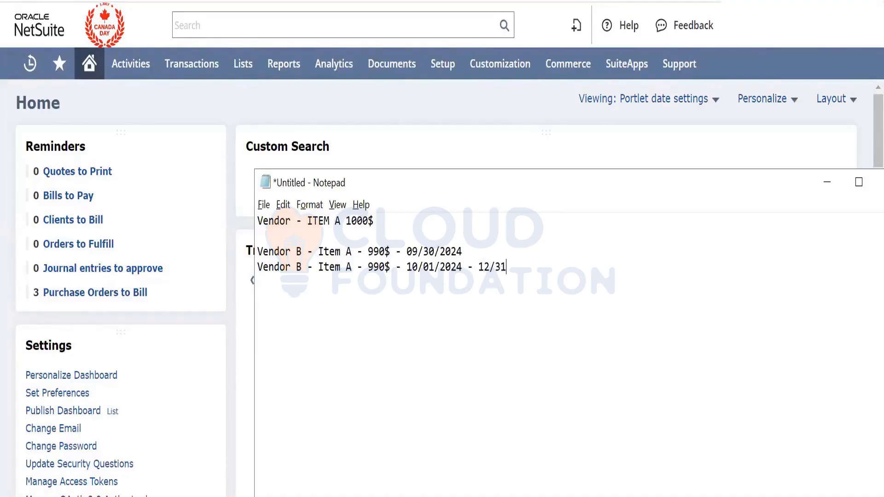
type("/2024 - 950$")
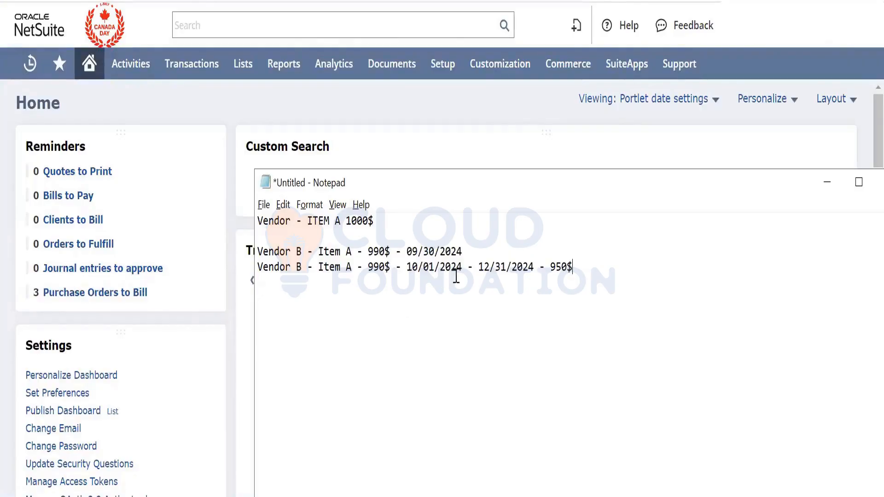
Label the first Vendor B line PC1 and the second Vendor B line PC2
left_click(484, 254)
type("PC1")
left_click(584, 269)
type("PC2")
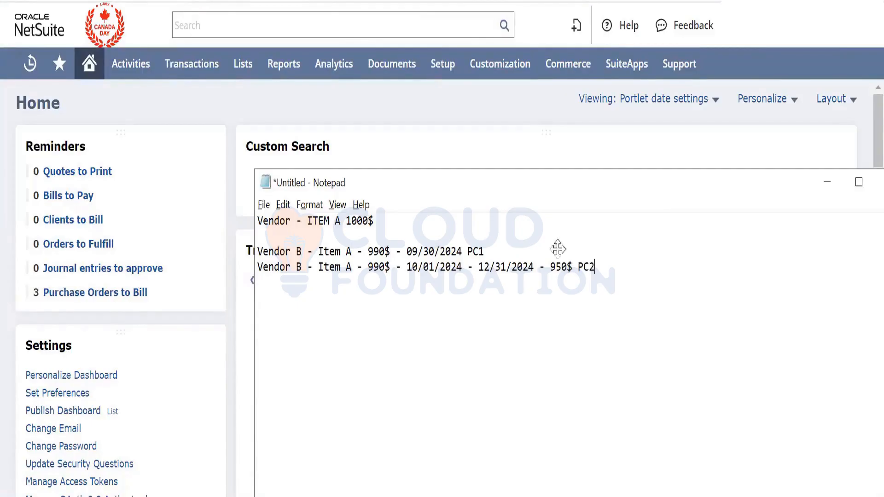
Open the Enable Features setup page and look up Purchase Contracts and Blanket Purchase Orders among the transaction features
mouse_move(436, 73)
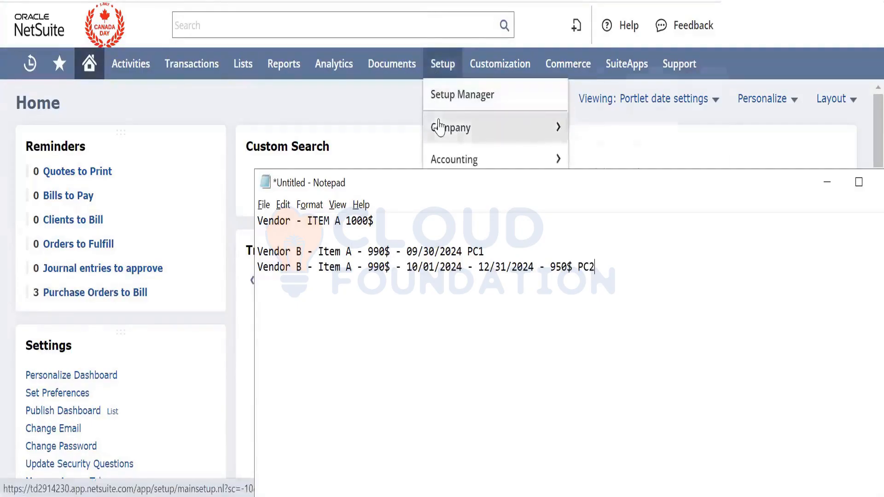
mouse_move(543, 134)
left_click(587, 140)
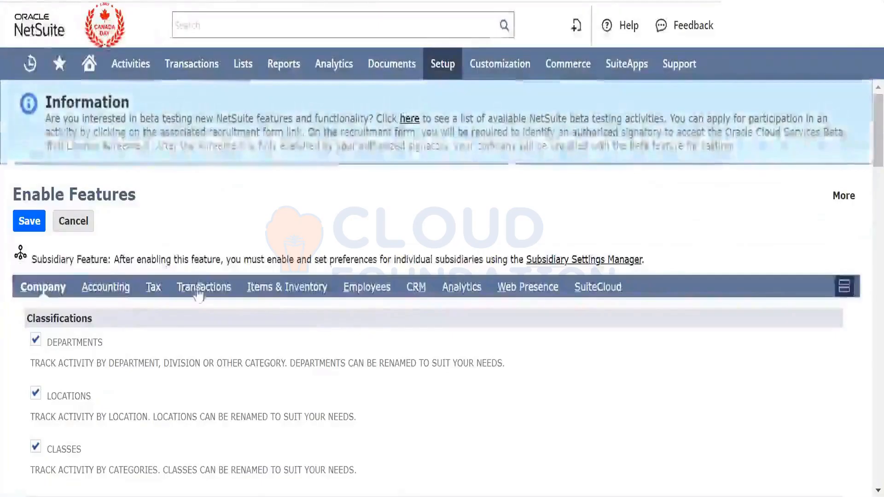
left_click(199, 288)
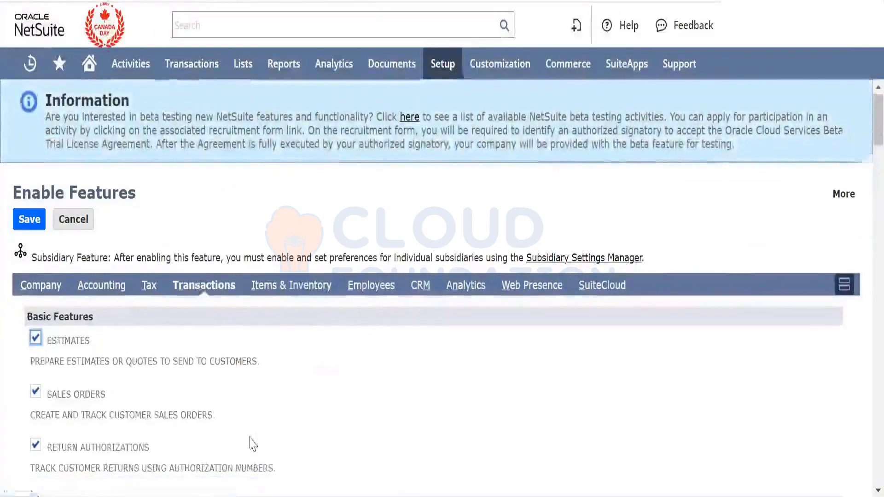
scroll(248, 439, "down", 10)
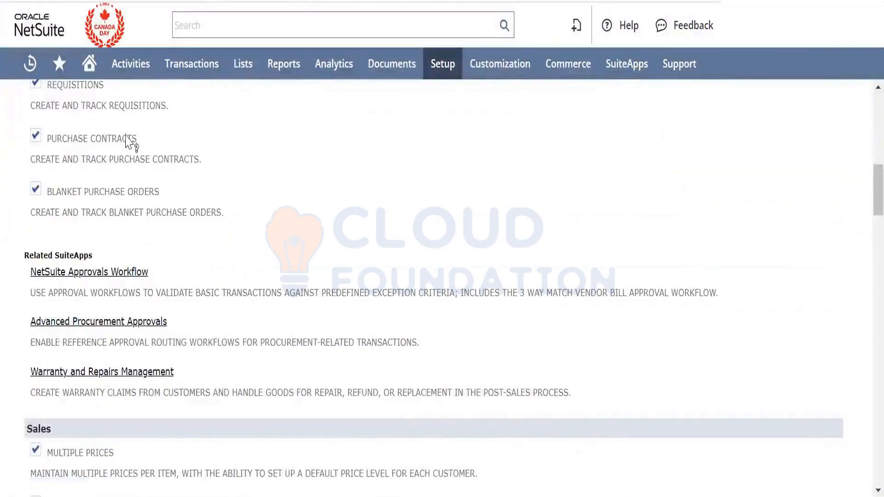
Switch to Notepad and add the line "Item A - Vendor B" below the purchase contract lines, separated by a blank line
left_click(427, 496)
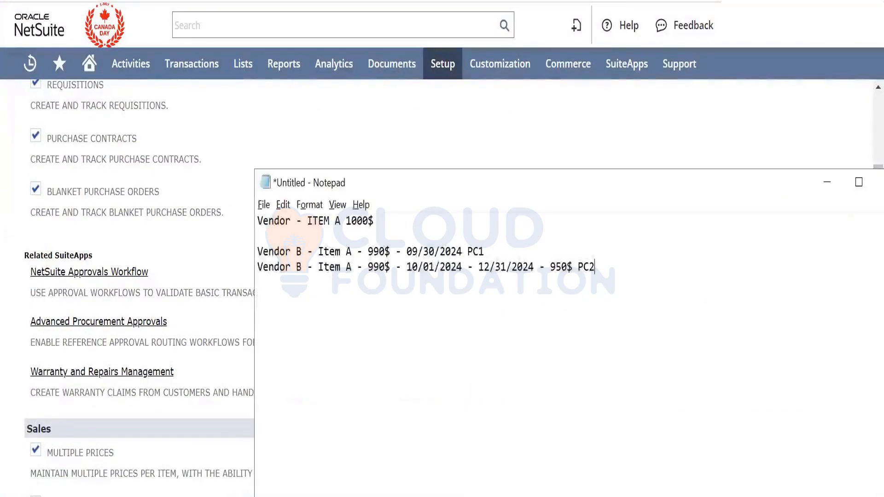
key("Return")
key("Return")
type("Item A - Vendor B")
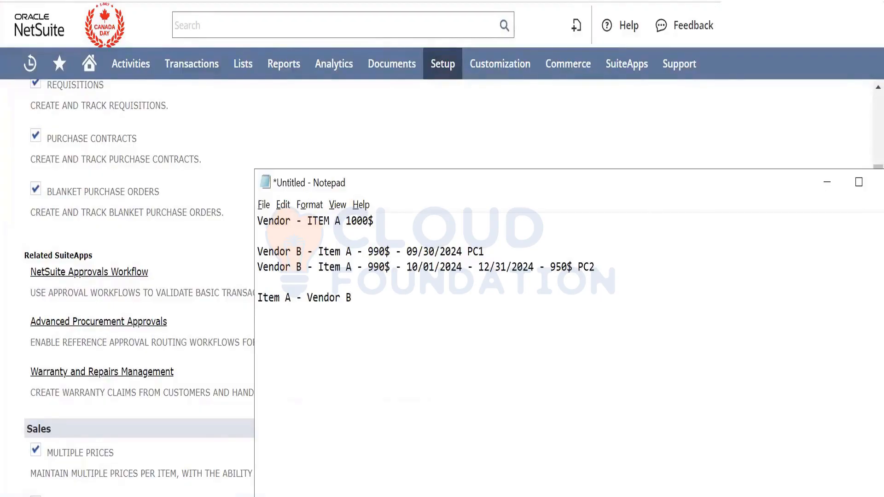
Add the line "100 Qauntity - one month" below the Item A - Vendor B line, leaving a blank line between them
key("Return")
key("Return")
type("100  Qauntiy")
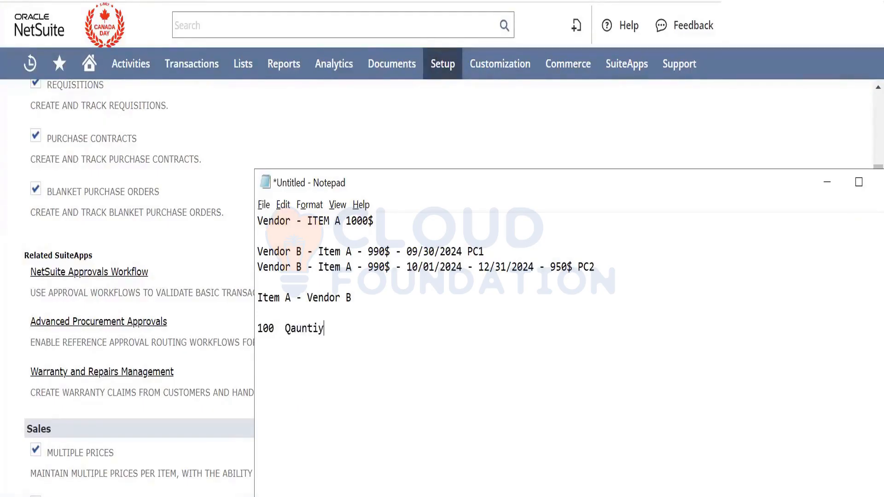
key("BackSpace")
type("ty - one month")
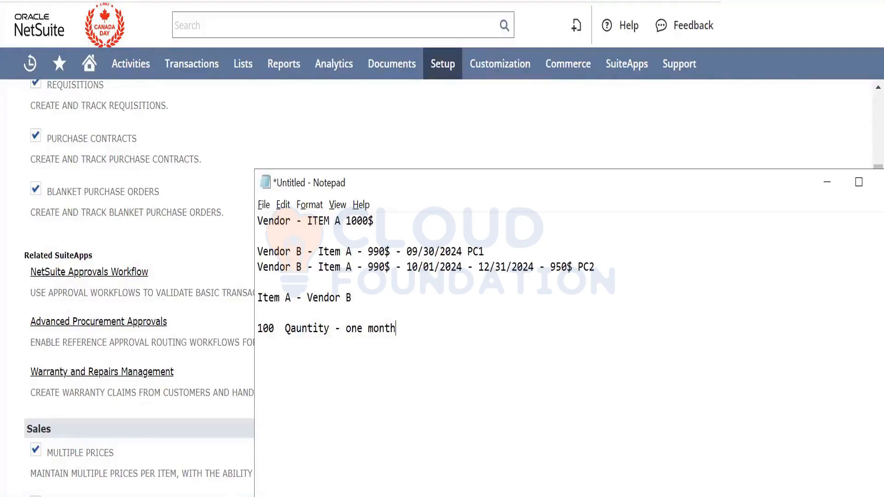
Switch to NetSuite to look at the purchase contract and blanket purchase order entry options, and return to the Notepad example
left_click(279, 141)
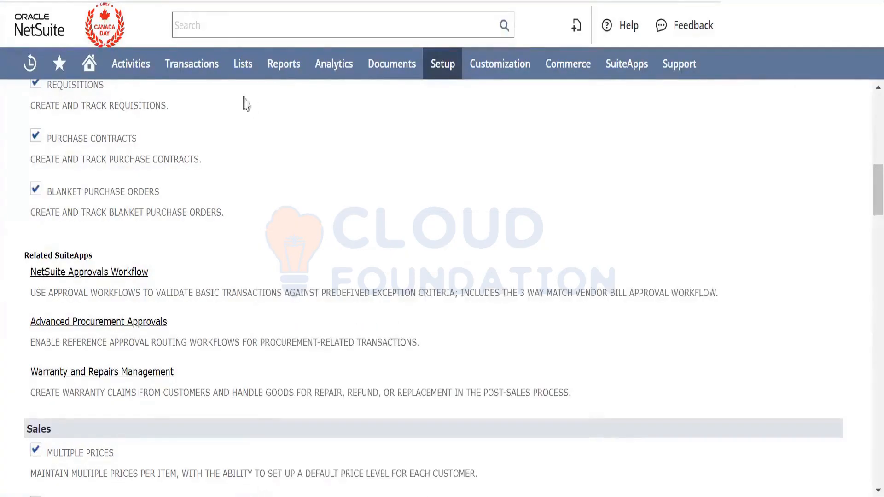
mouse_move(184, 67)
mouse_move(238, 171)
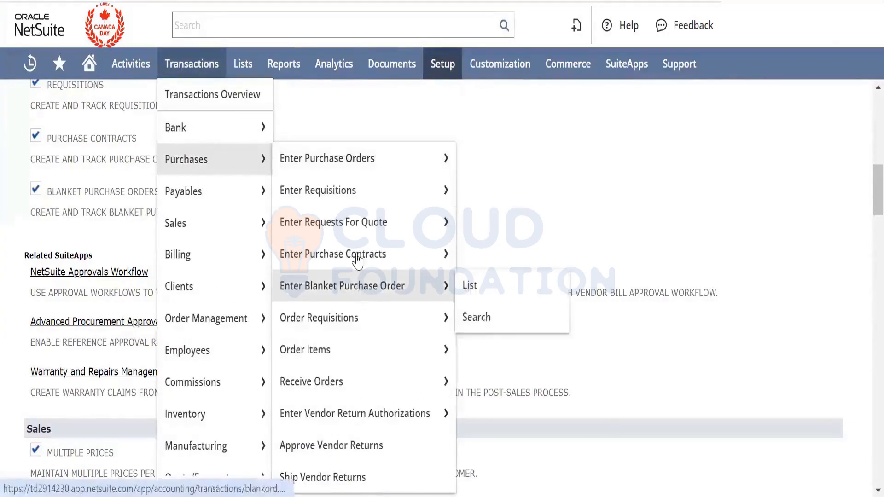
mouse_move(358, 261)
mouse_move(368, 284)
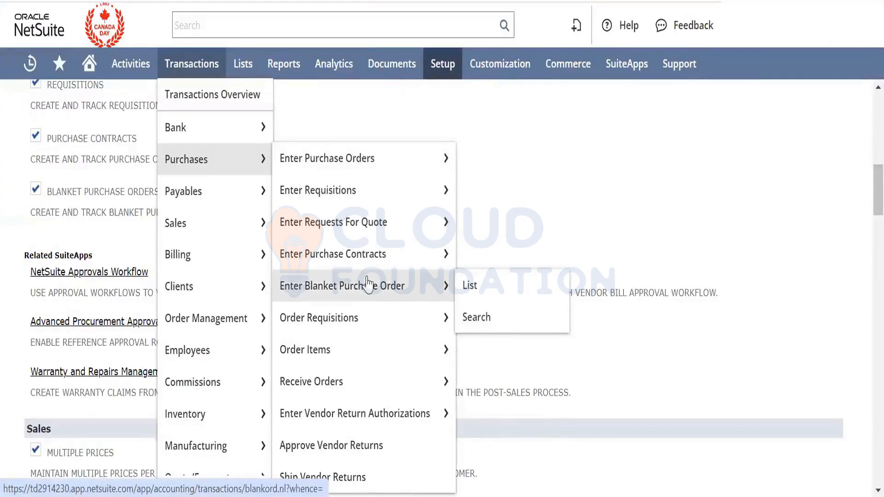
key("alt+Tab")
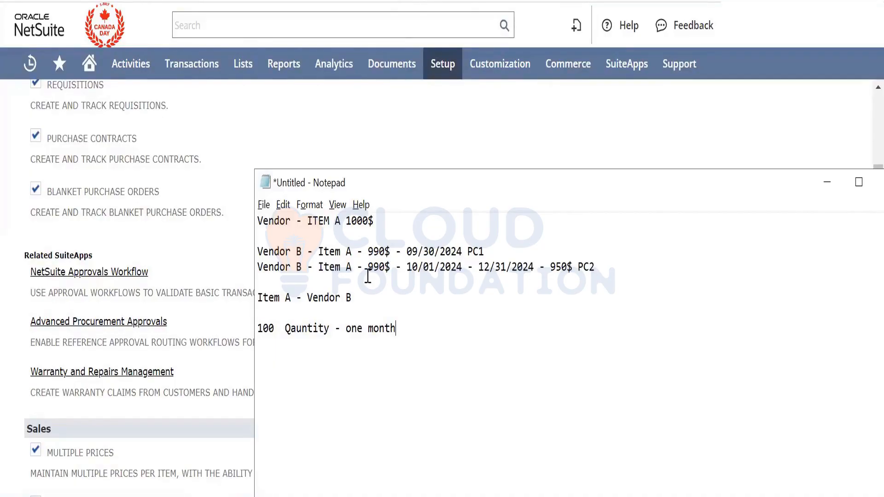
Return to NetSuite and review the basic transaction features and the sales features such as multiple prices and quantity pricing
left_click(235, 231)
scroll(234, 231, "up", 3)
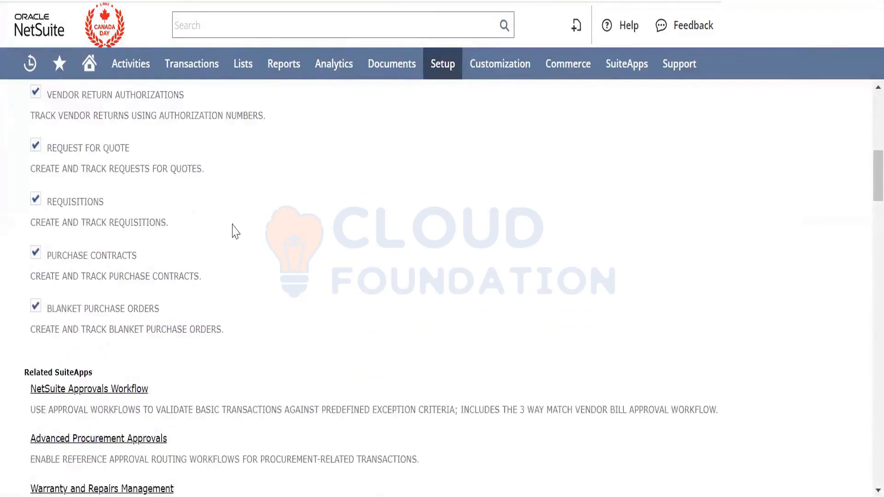
scroll(235, 231, "up", 2)
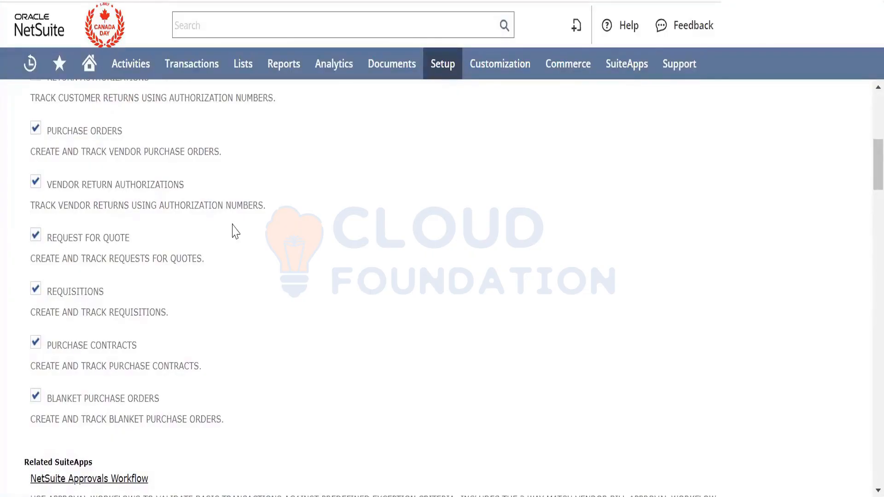
scroll(235, 231, "up", 4)
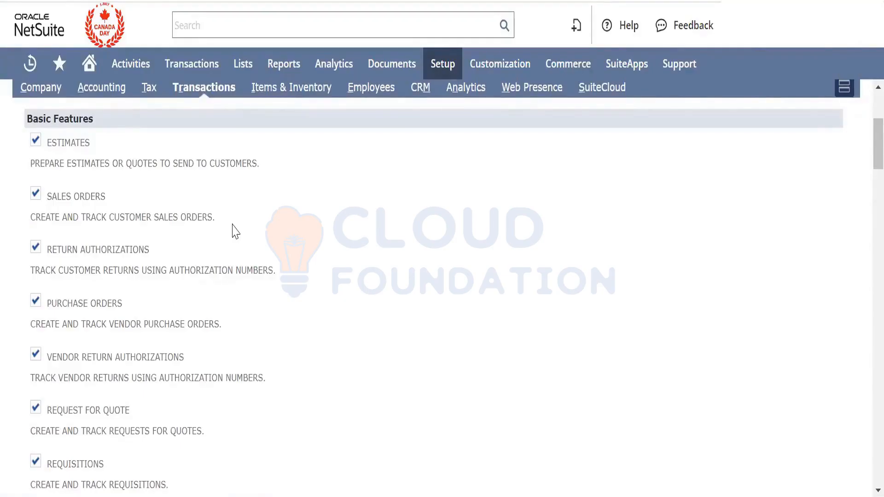
scroll(233, 225, "up", 1)
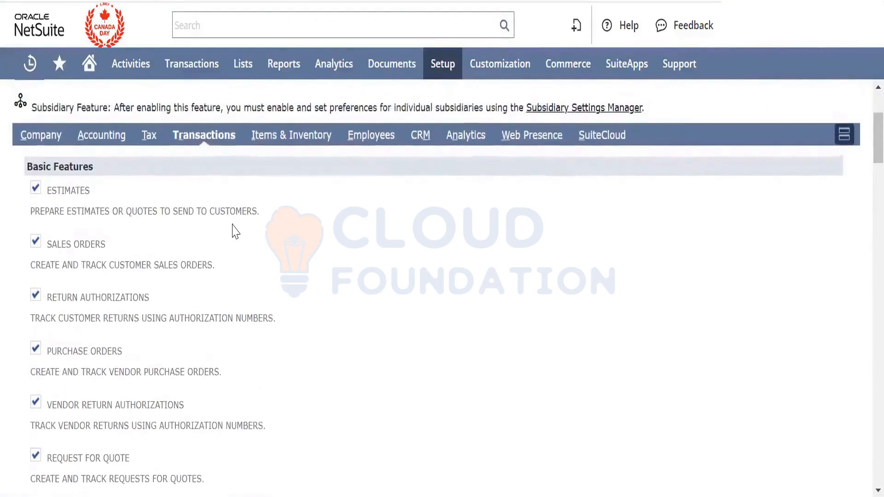
scroll(232, 224, "down", 2)
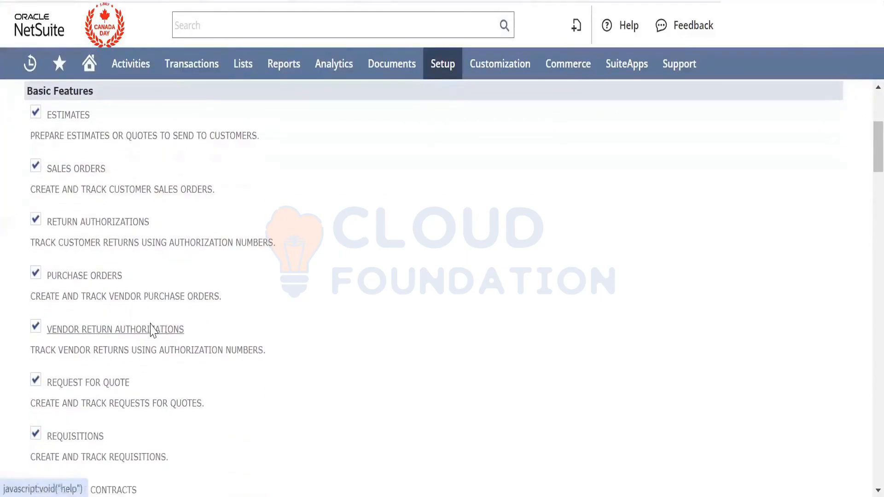
scroll(150, 329, "down", 10)
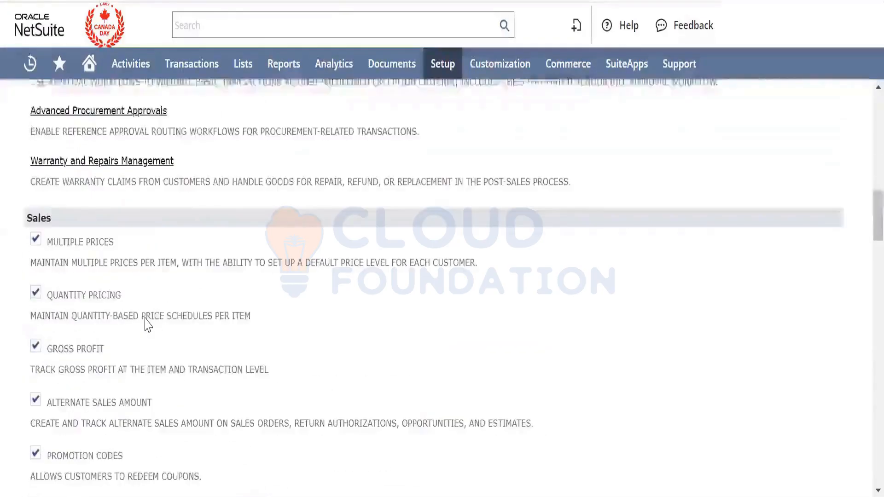
scroll(148, 324, "up", 10)
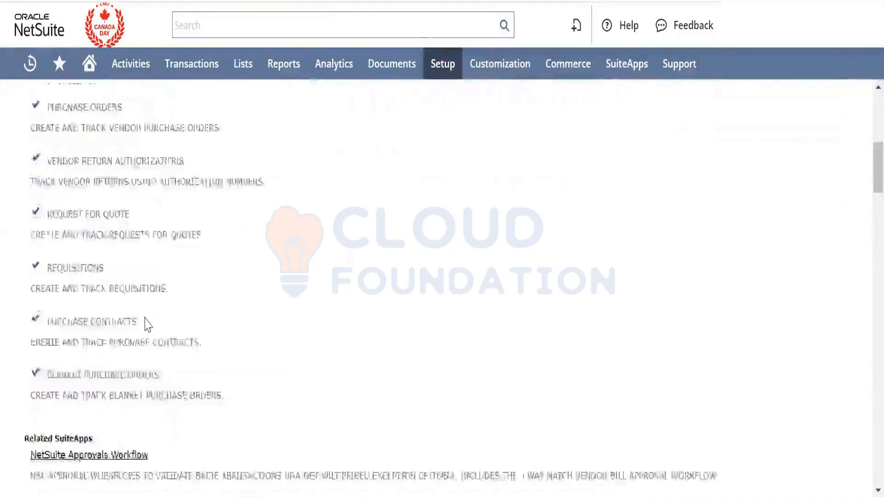
scroll(147, 324, "down", 5)
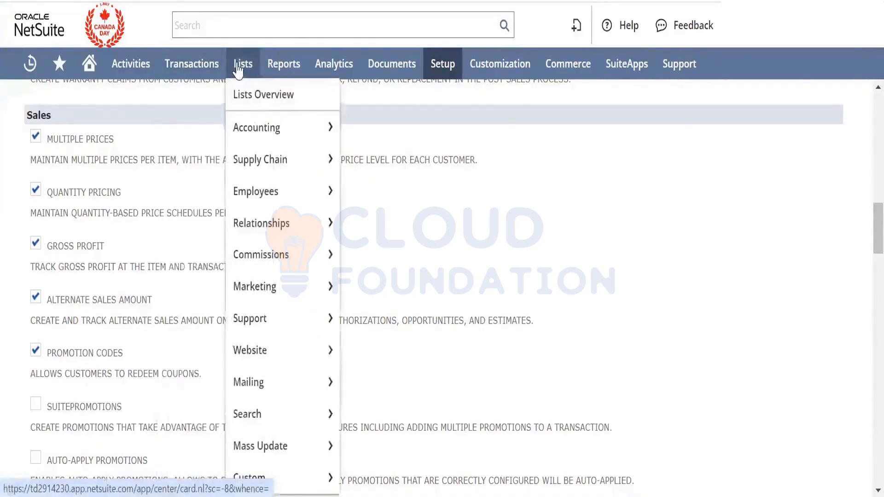
Open the page for creating a new accounting item in a separate browser tab
mouse_move(257, 122)
mouse_move(396, 161)
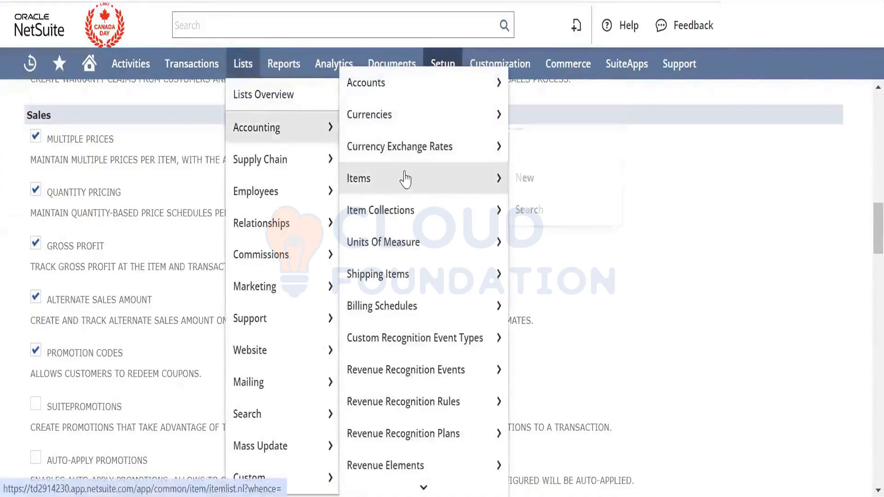
mouse_move(407, 178)
right_click(539, 185)
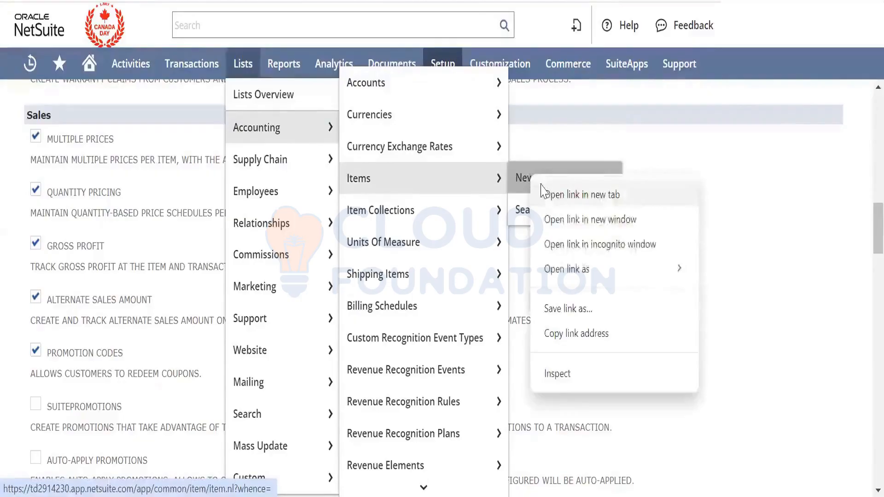
left_click(517, 191)
mouse_move(500, 63)
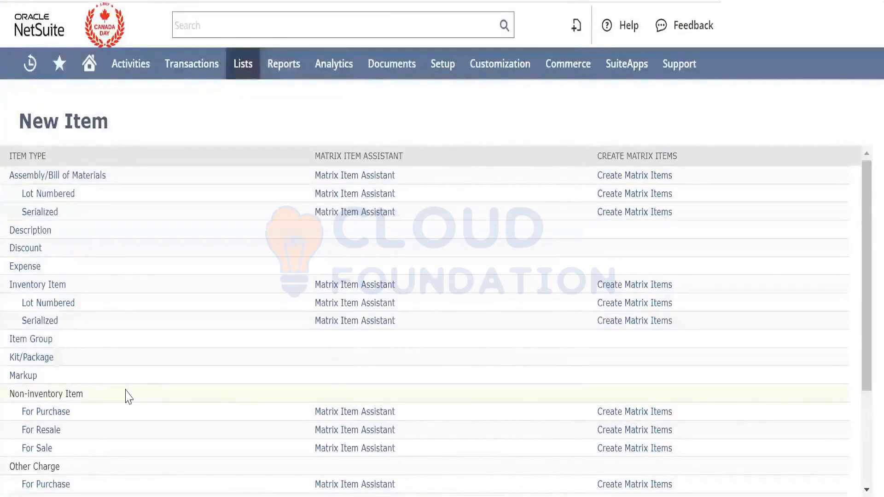
Start a new item record of the type Inventory Item
scroll(126, 395, "down", 3)
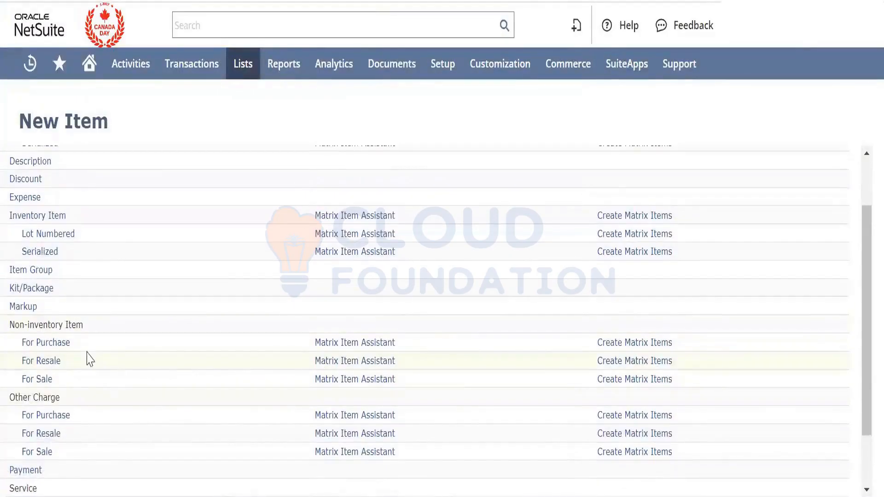
scroll(87, 357, "up", 2)
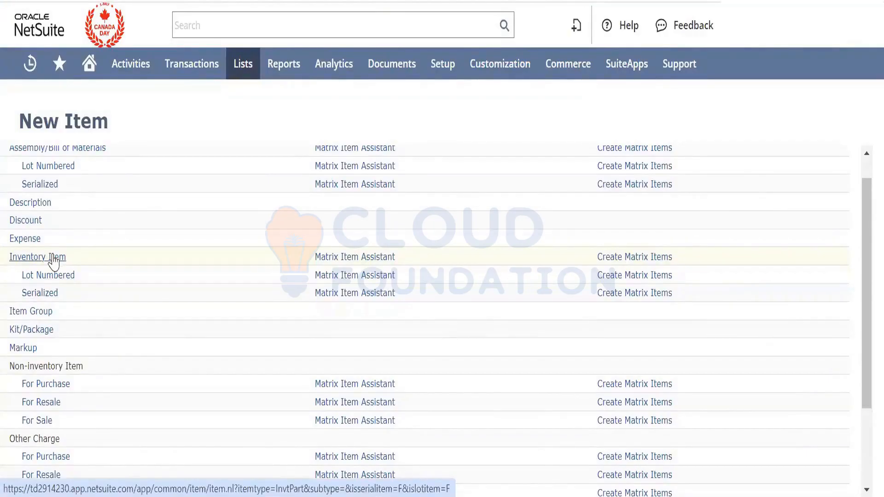
left_click(56, 260)
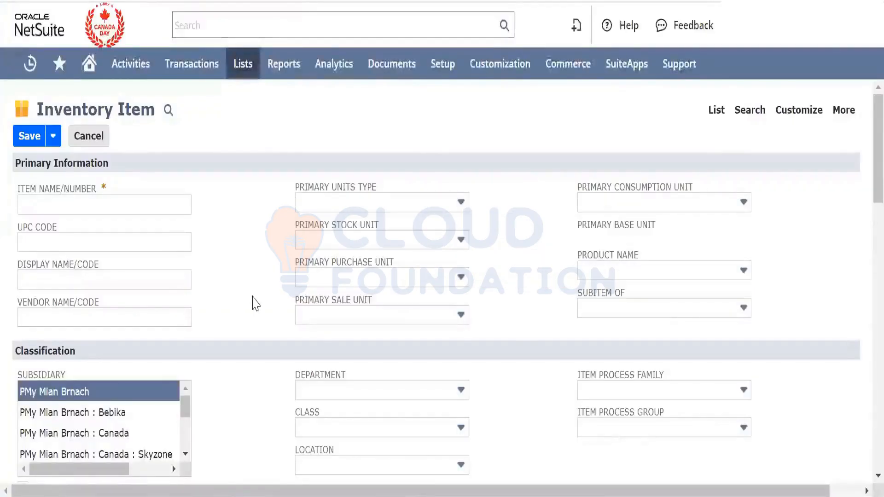
scroll(252, 301, "down", 5)
right_click(253, 299)
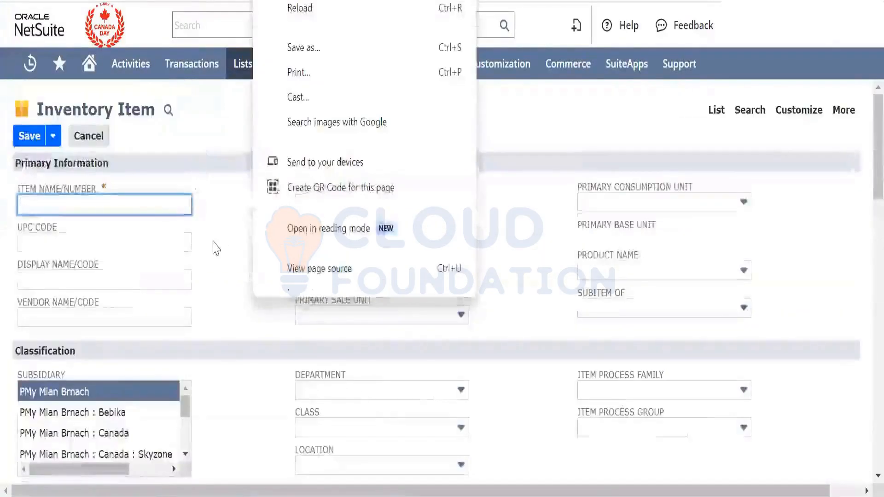
left_click(216, 251)
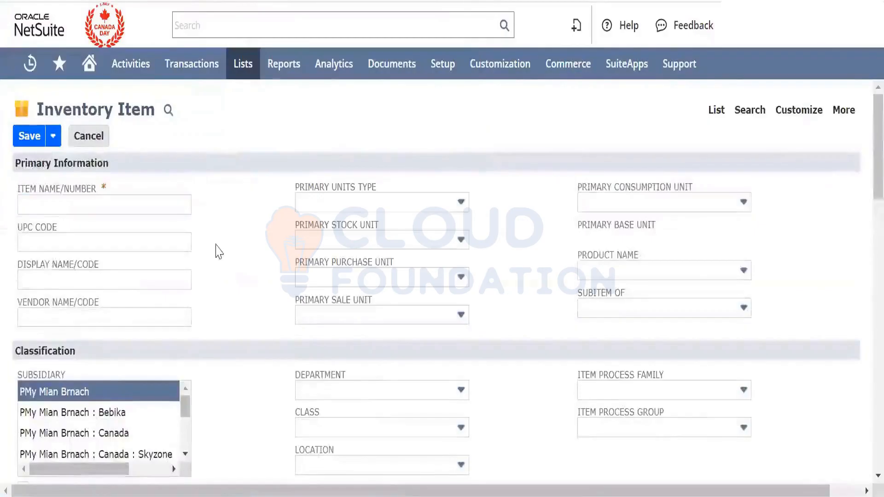
Show the new item's sales and pricing details, including its price levels per currency
scroll(216, 251, "down", 6)
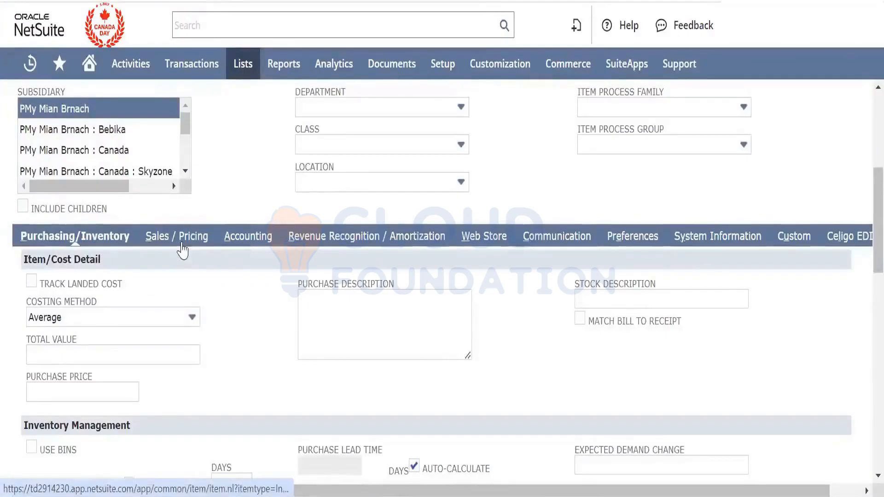
left_click(183, 249)
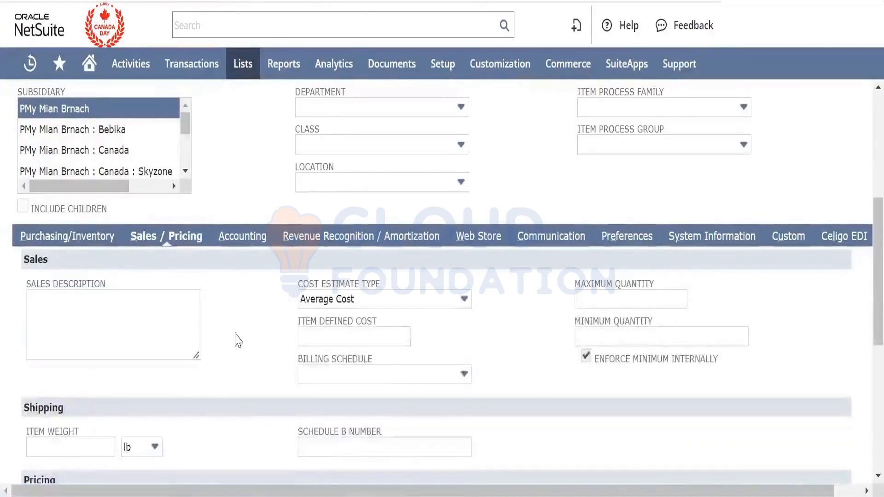
scroll(235, 335, "down", 7)
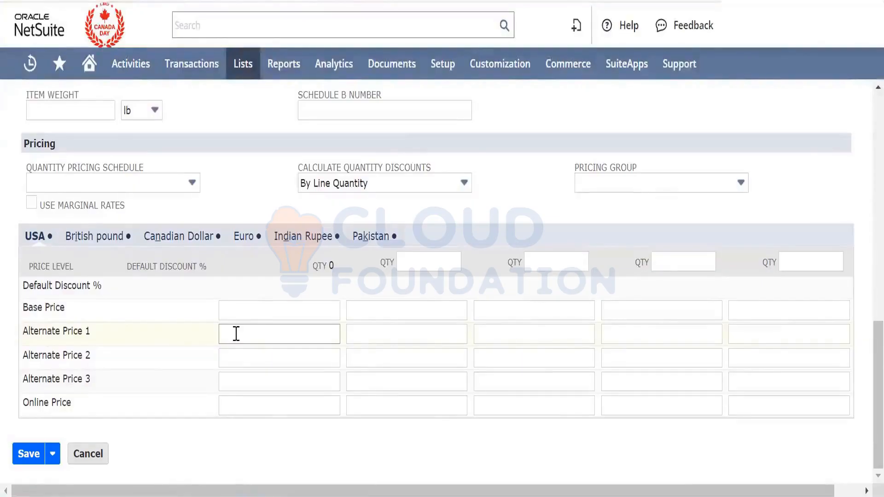
Set the item's British pound base price to 150 for quantity 0
left_click(97, 244)
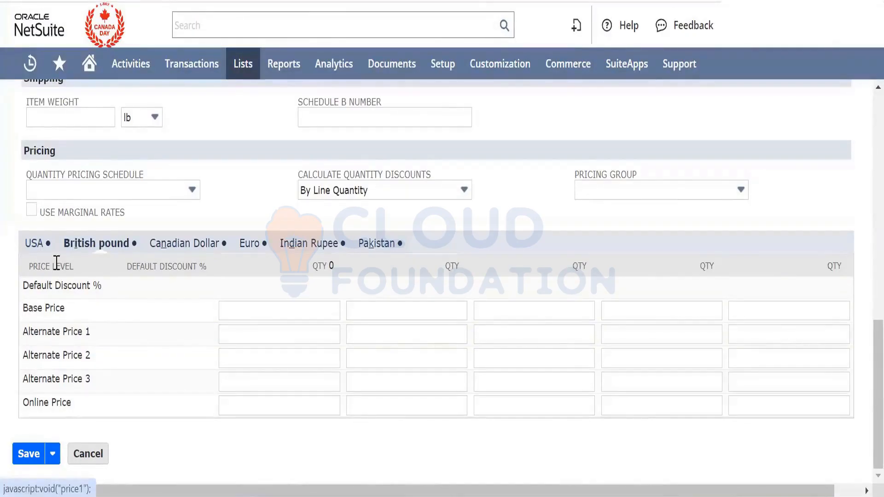
left_click(253, 328)
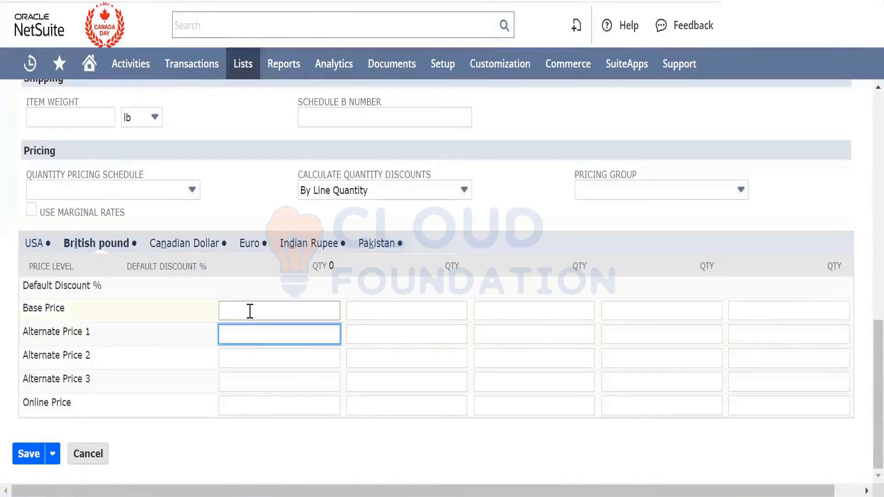
left_click(250, 311)
type("15")
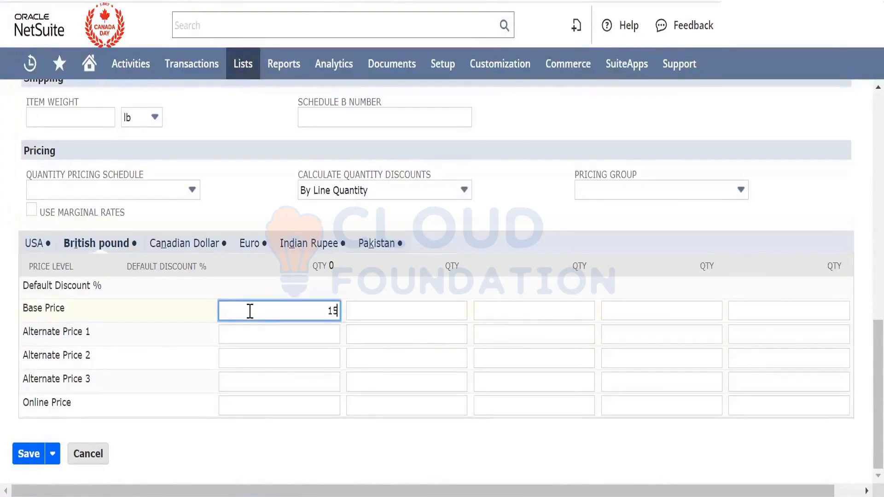
type("0")
key("Tab")
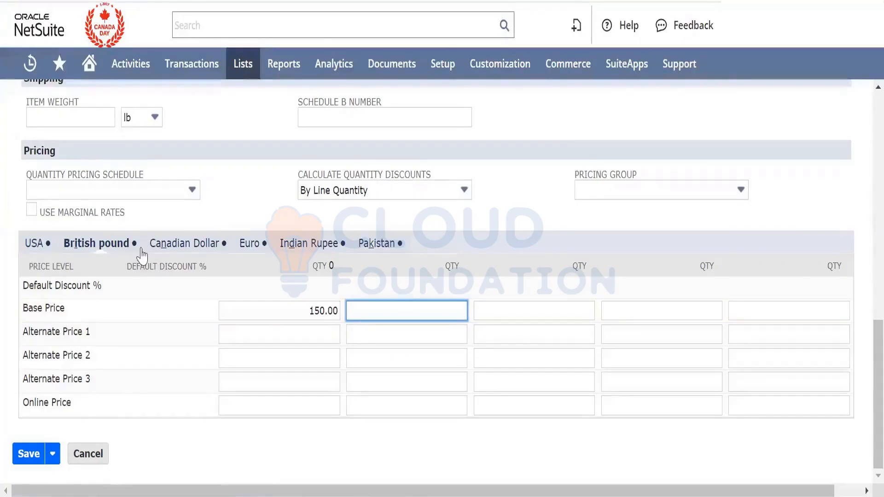
Compare the new item's price level grids for Canadian Dollar, Euro and British pound, ending on the USA grid
left_click(178, 248)
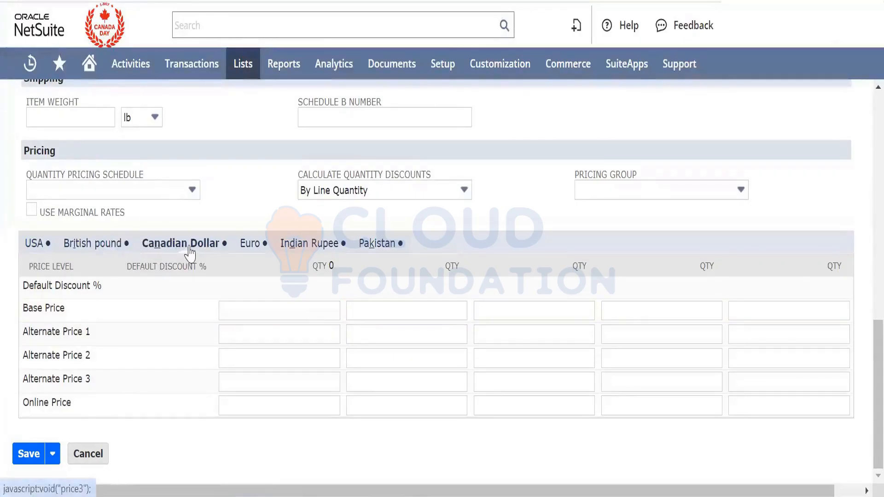
left_click(248, 251)
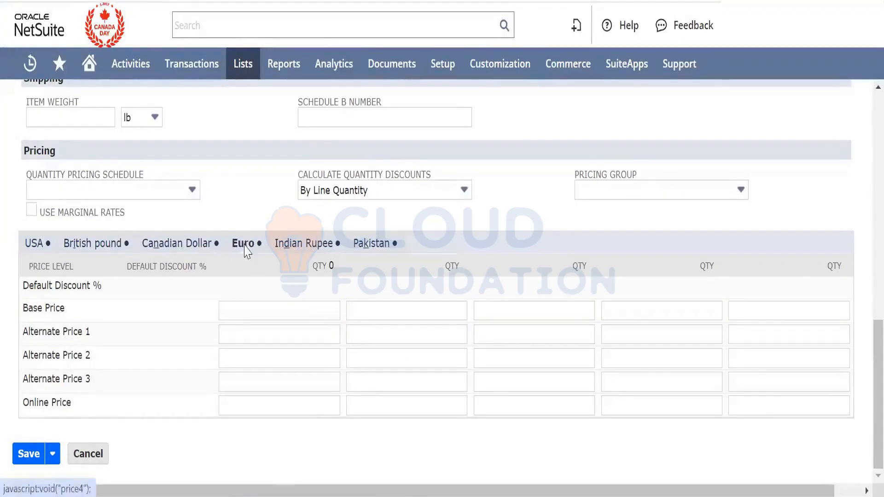
left_click(116, 254)
left_click(210, 249)
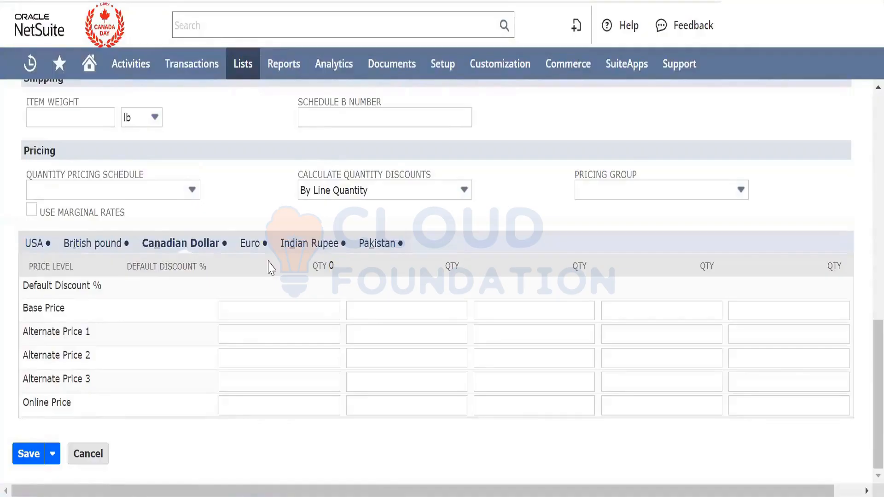
left_click(30, 246)
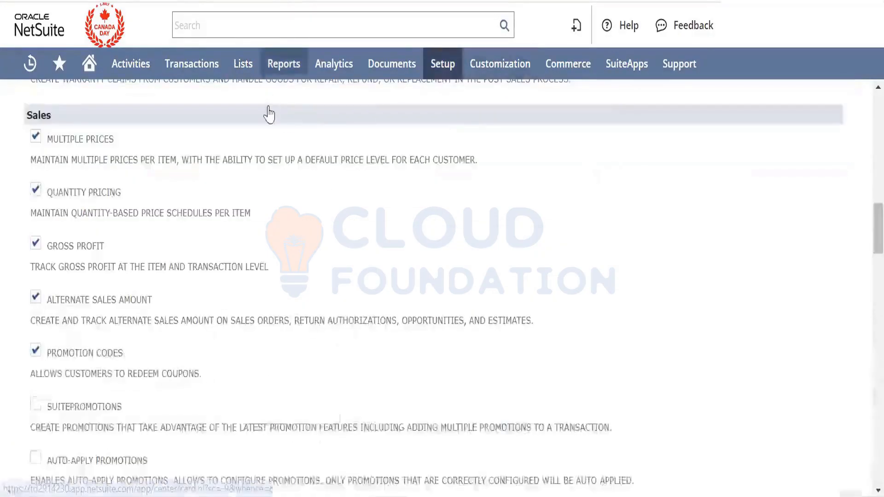
mouse_move(282, 64)
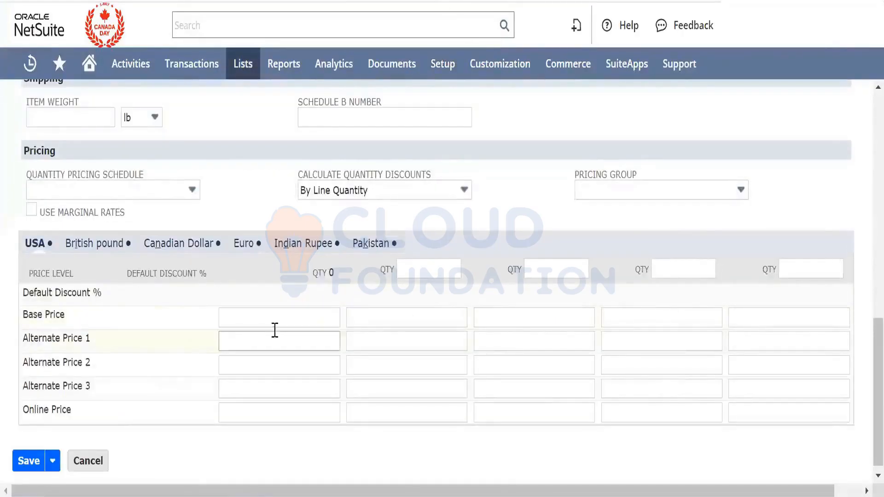
left_click_drag(82, 343, 91, 341)
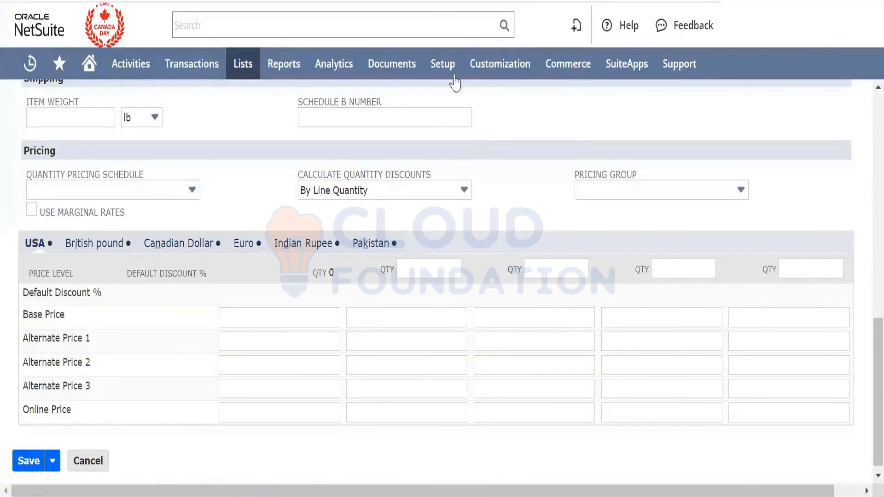
Open the Accounting Lists page from the accounting setup in a separate browser tab
mouse_move(449, 69)
mouse_move(473, 156)
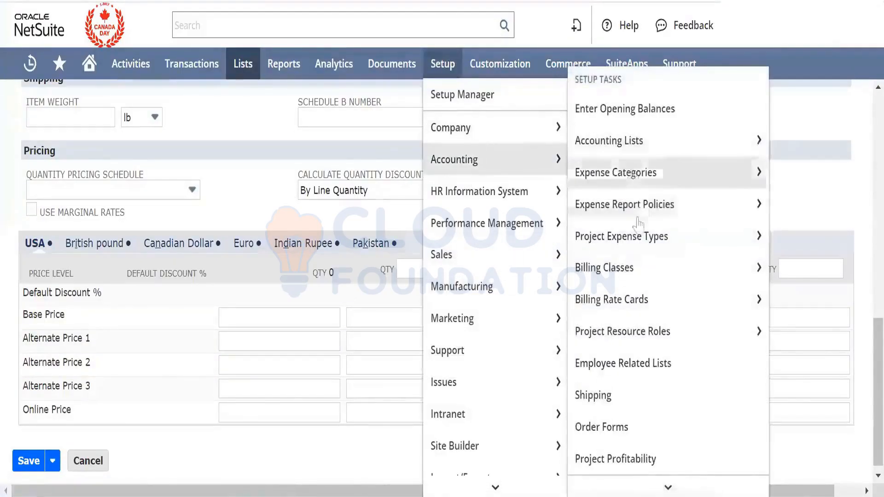
right_click(642, 151)
key("Escape")
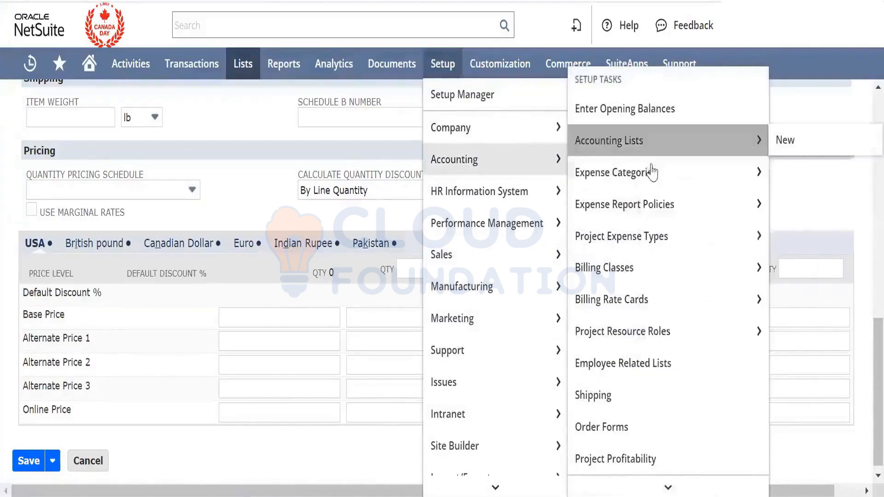
left_click(633, 142)
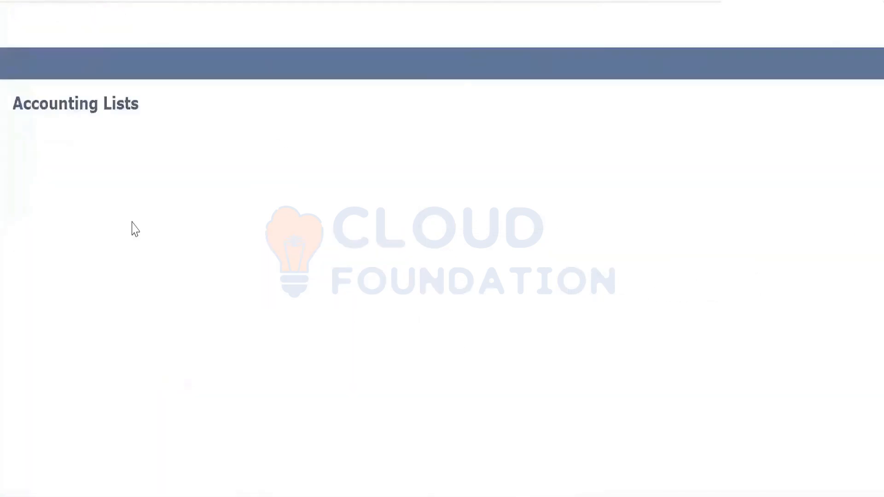
Filter the accounting lists by the type Price Level
left_click(102, 201)
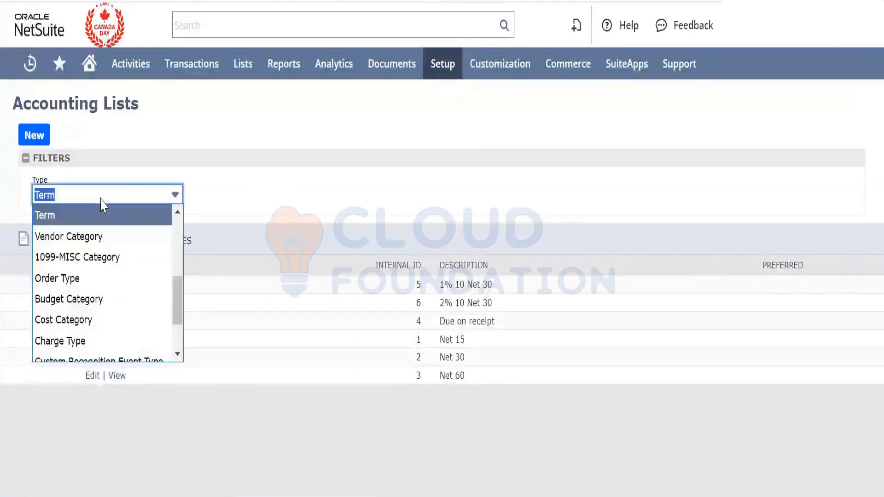
key("Up")
key("Up")
key("Up")
key("Up")
key("Up")
key("Up")
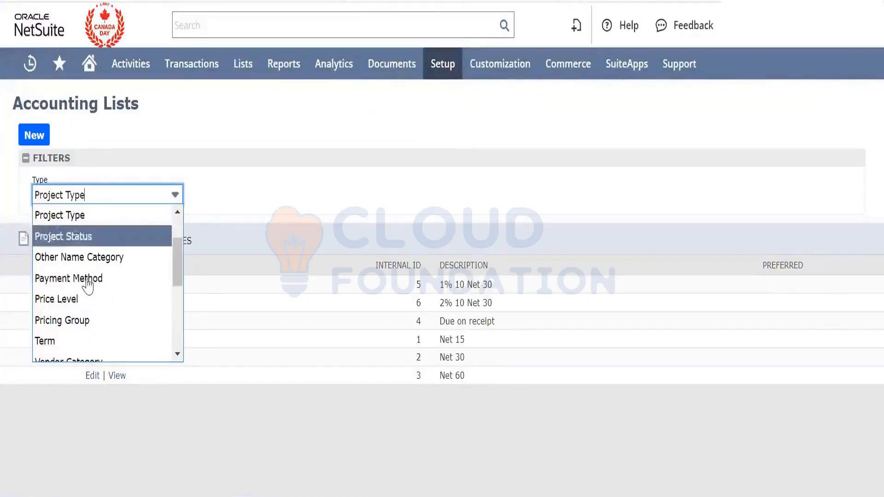
left_click(87, 300)
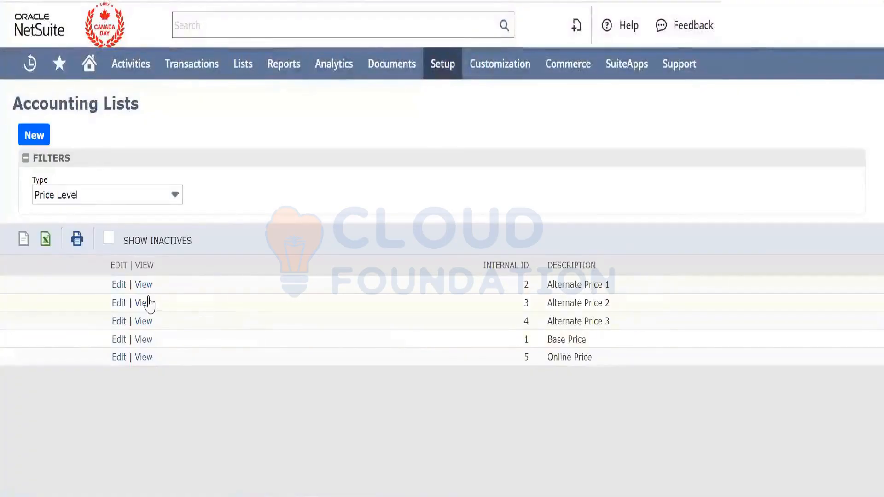
Set the markup/discount of the Alternate Price 1 price level to -5% and save it
left_click(119, 289)
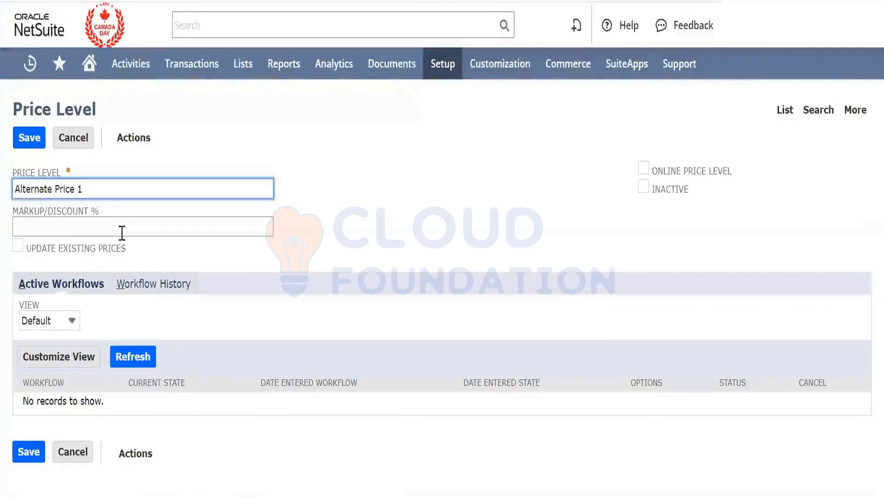
left_click(122, 228)
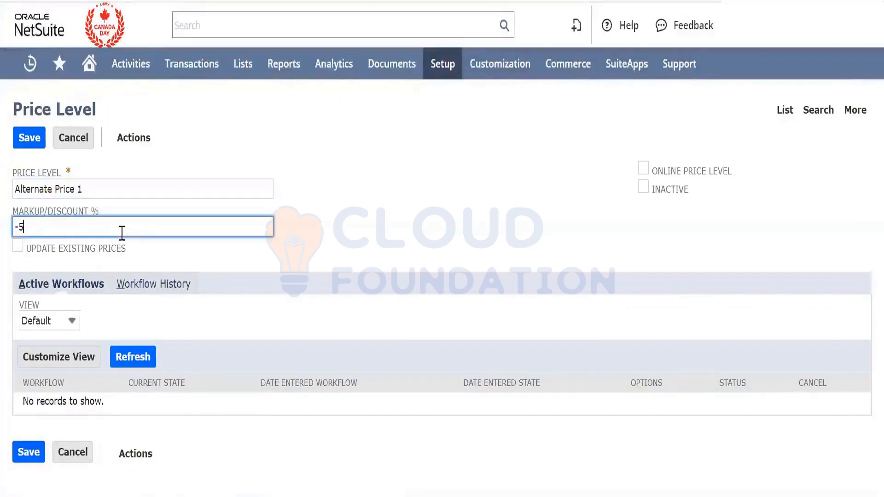
type("-5")
key("Tab")
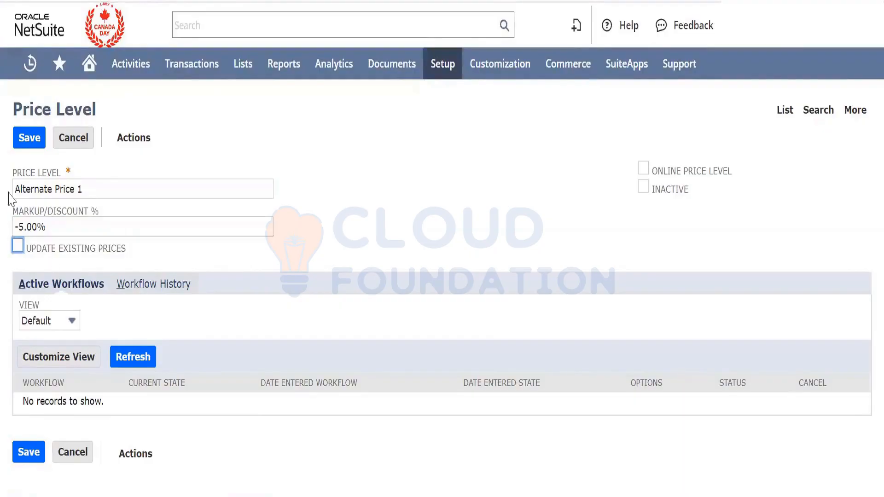
left_click(33, 141)
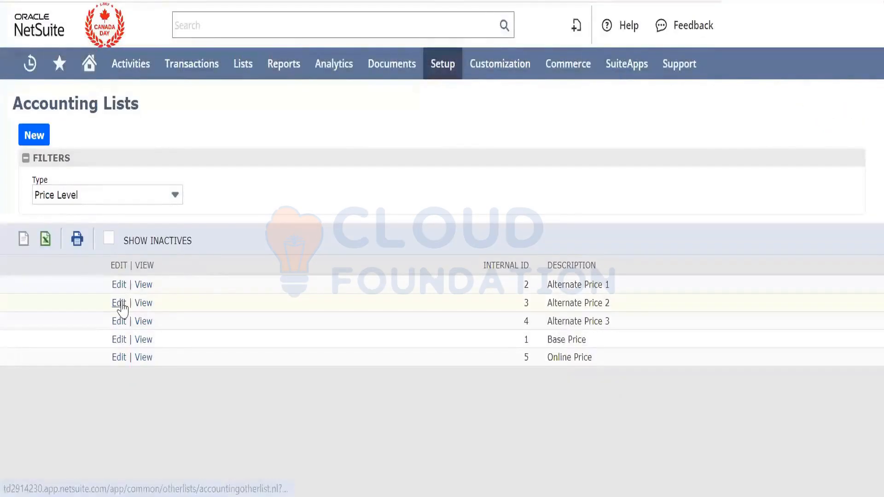
Set the markup/discount of the Alternate Price 2 price level to -10% and save it
left_click(119, 303)
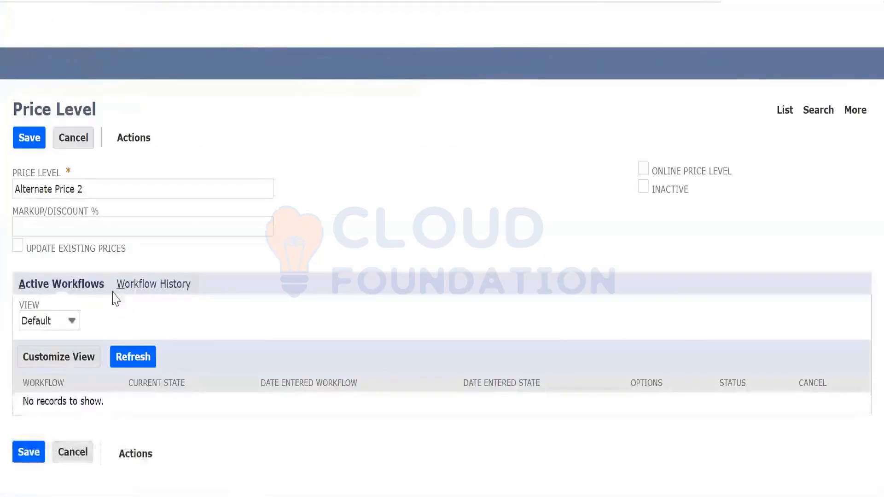
left_click(110, 226)
type("-10")
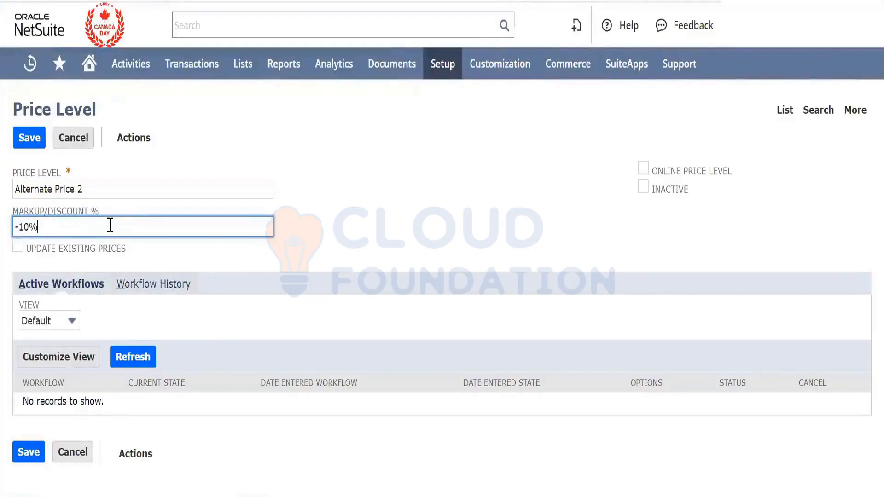
left_click(30, 137)
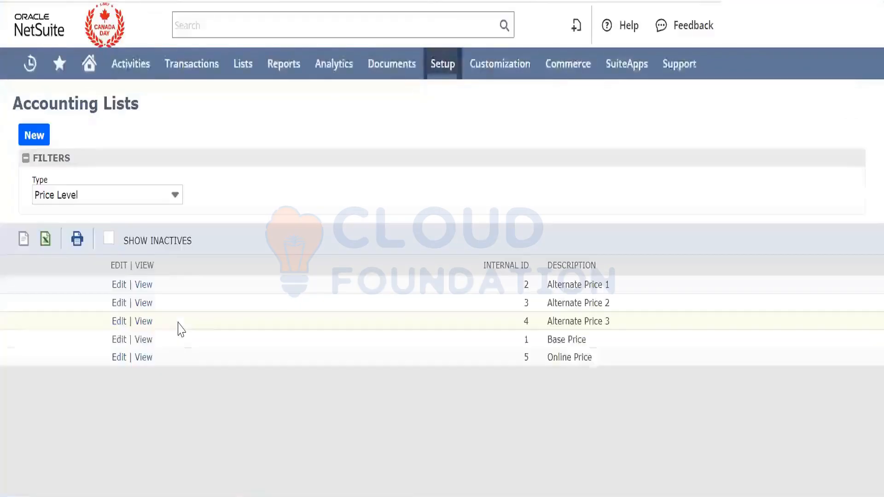
Set the markup/discount of the Alternate Price 3 price level to -15% and save it
left_click(119, 322)
left_click(131, 220)
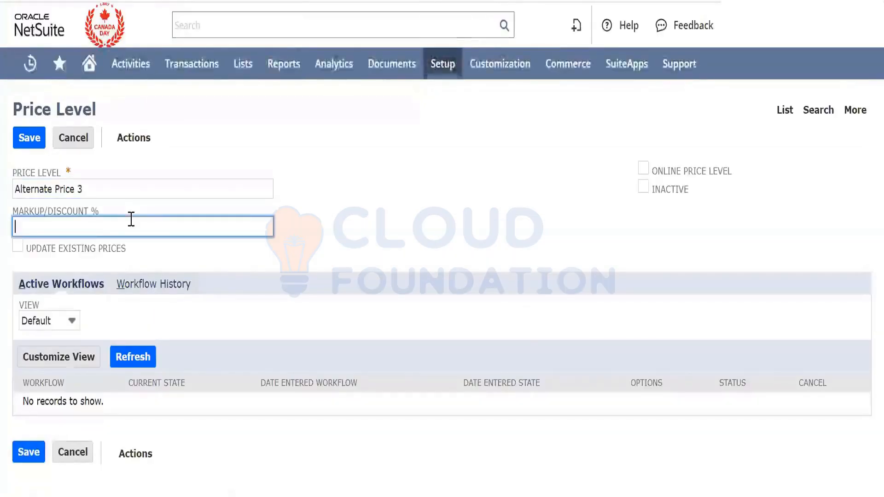
type("-15")
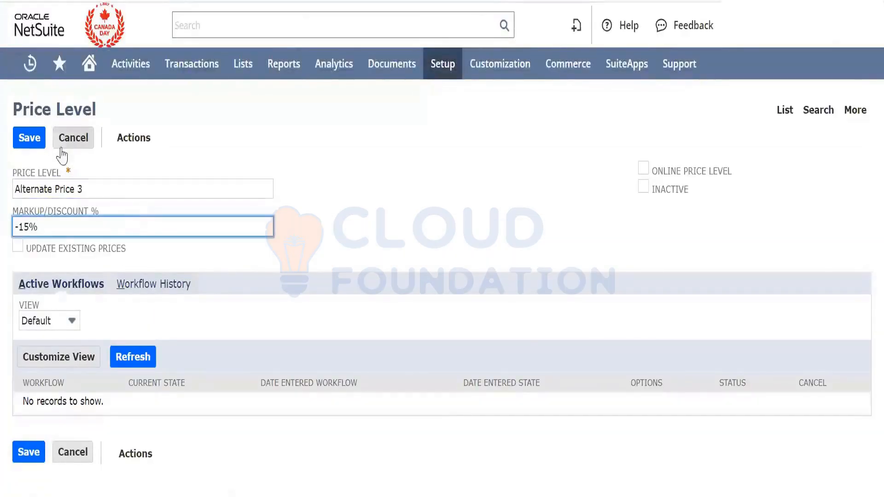
left_click(33, 141)
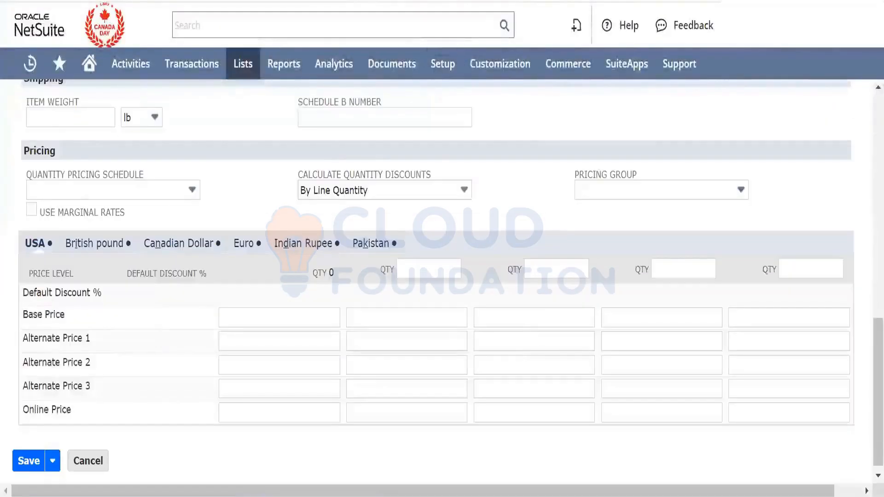
Reload the new inventory item form, discarding unsaved entries, and review the default discounts of its alternate price levels under sales and pricing
key("F5")
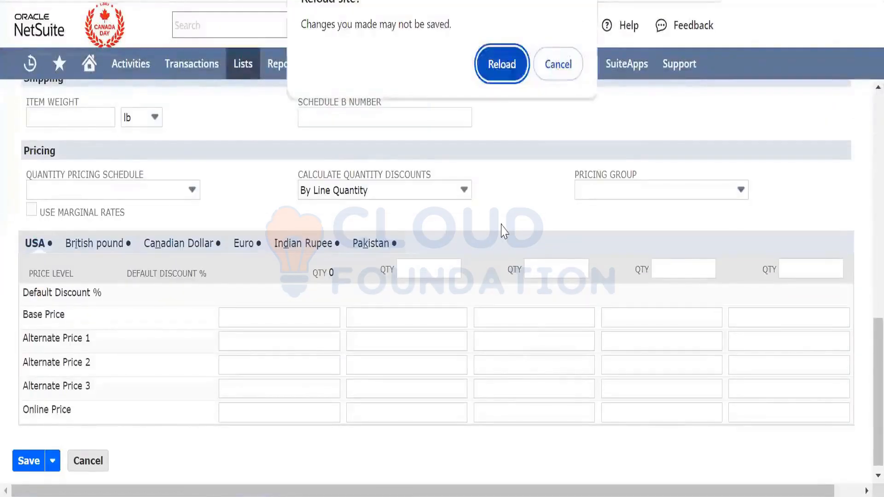
left_click(502, 65)
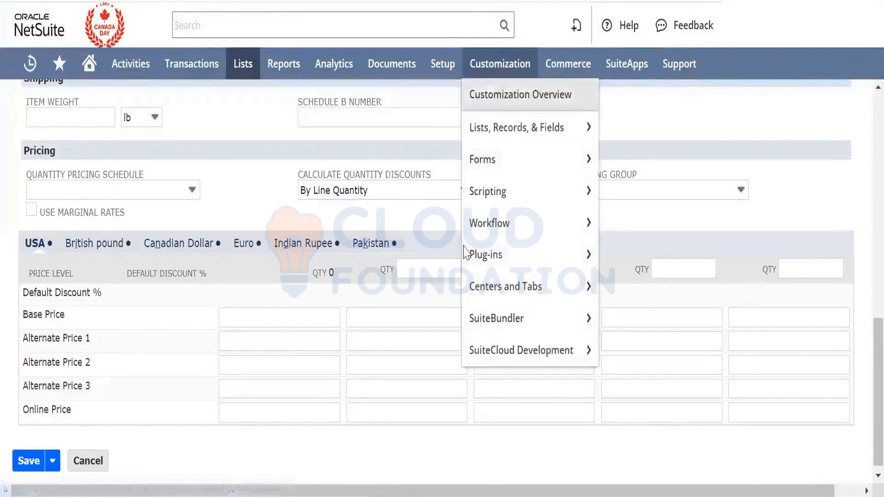
scroll(338, 337, "down", 15)
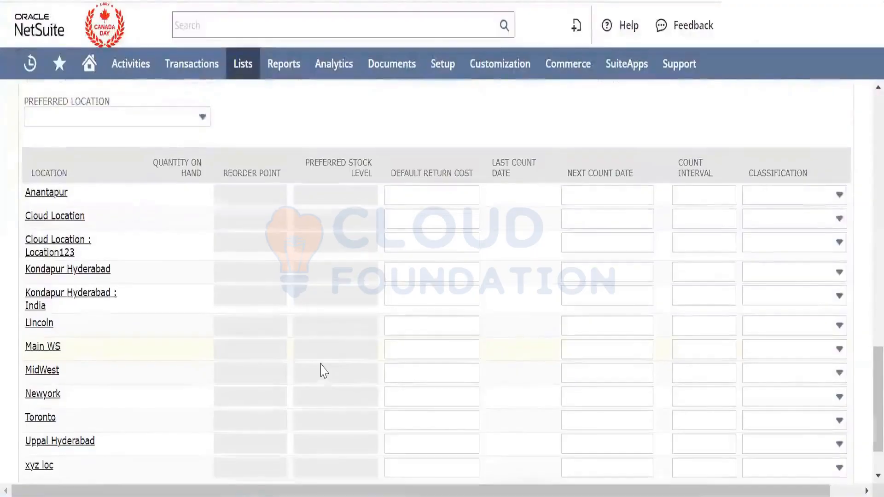
scroll(321, 370, "down", 10)
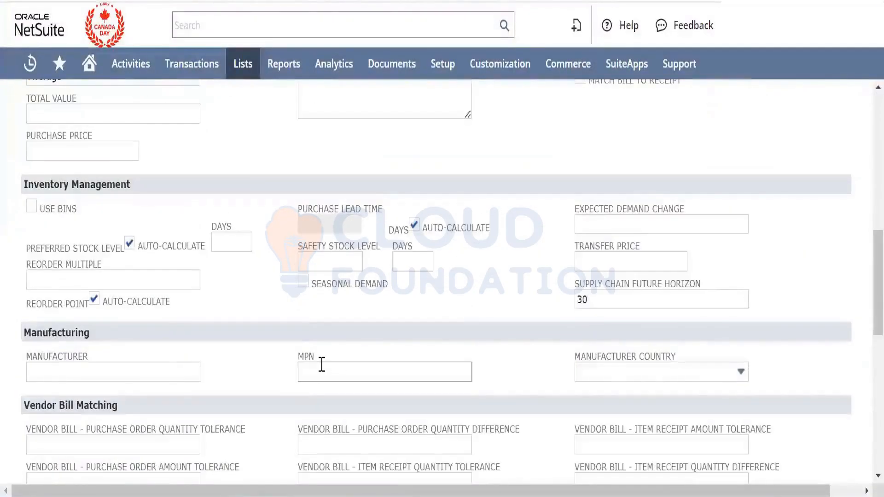
scroll(322, 364, "up", 7)
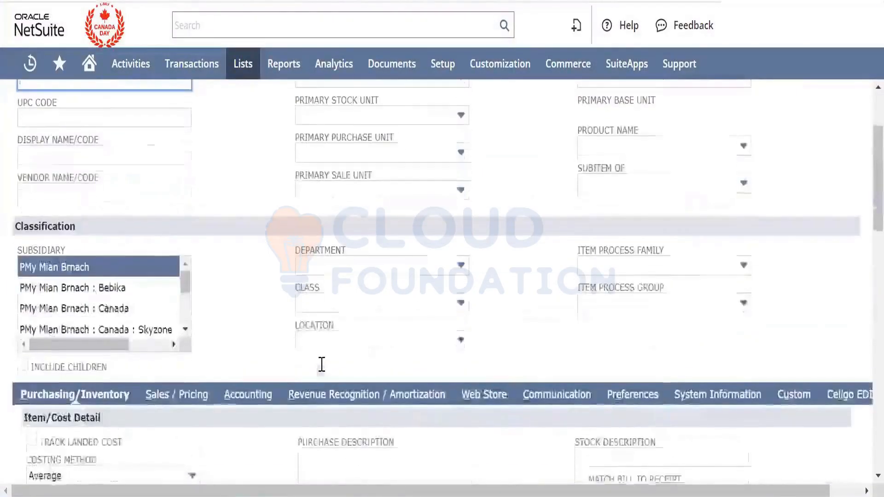
left_click(166, 392)
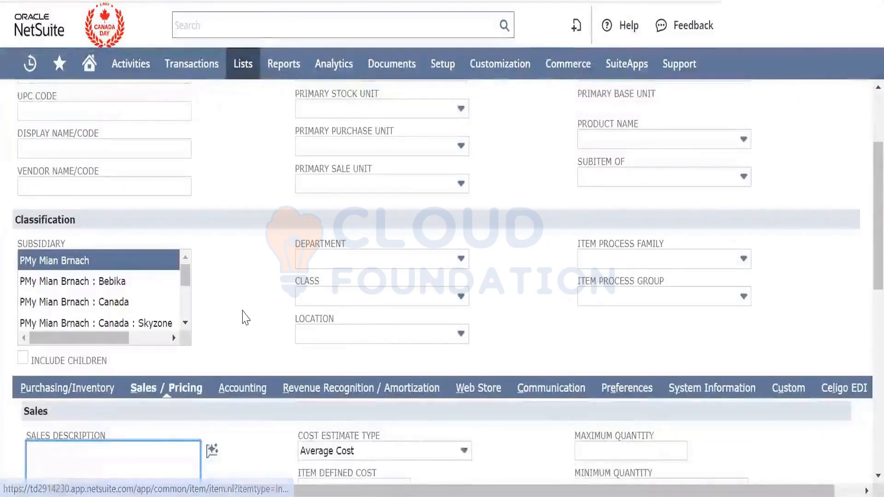
scroll(243, 315, "down", 5)
scroll(246, 315, "down", 4)
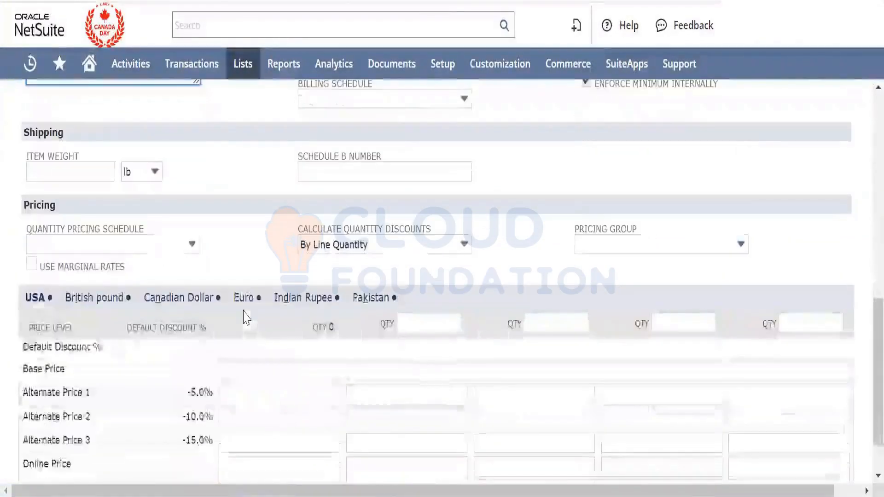
scroll(192, 322, "down", 1)
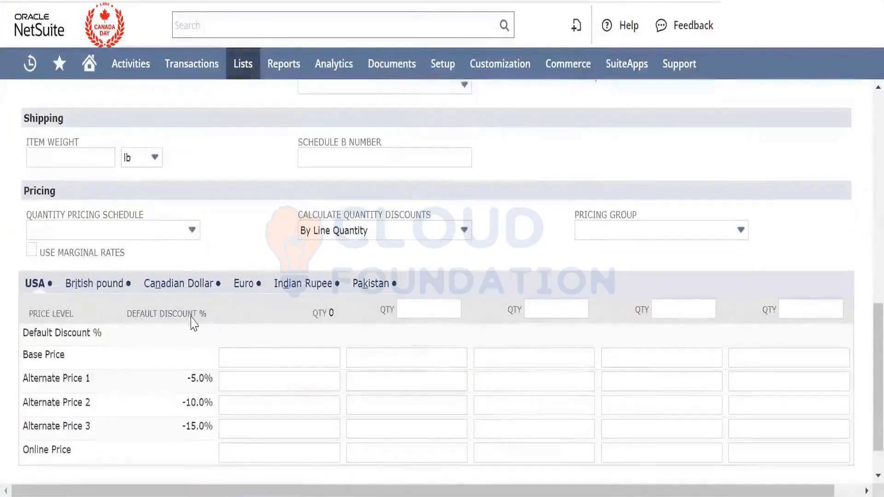
double_click(199, 371)
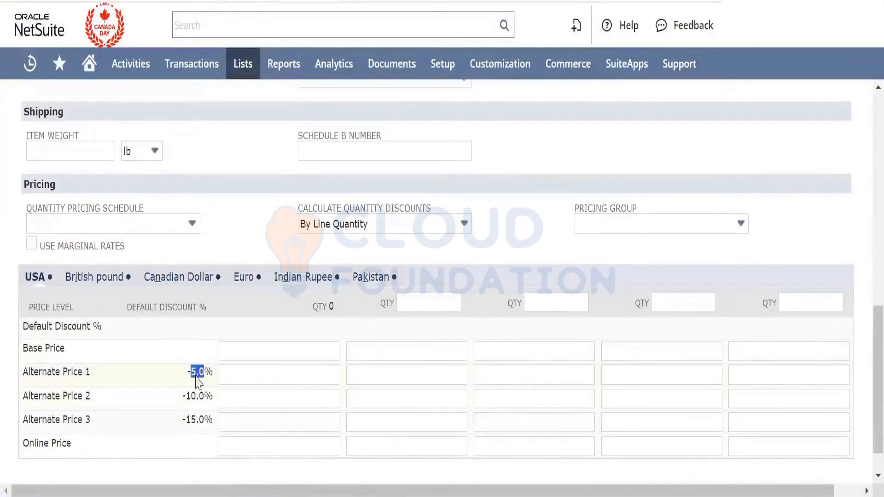
triple_click(197, 391)
triple_click(196, 419)
Set the item's USA base price to 100 for quantity 0
left_click(254, 349)
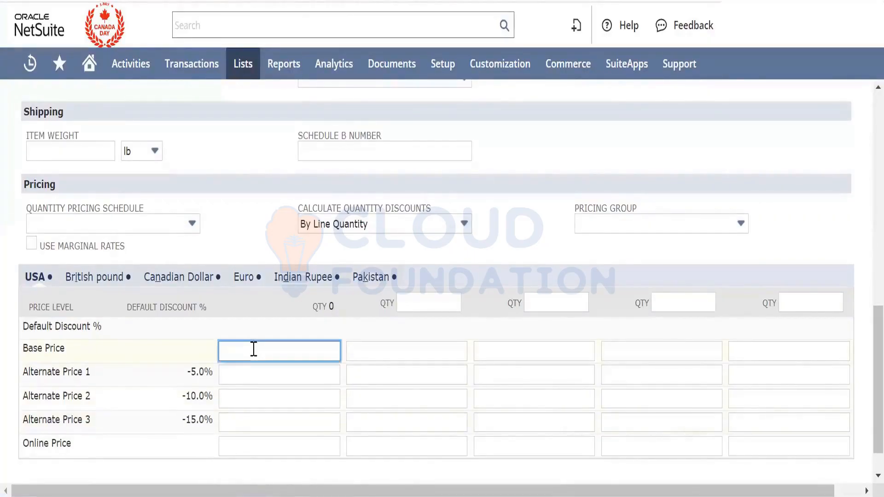
type("100")
key("Tab")
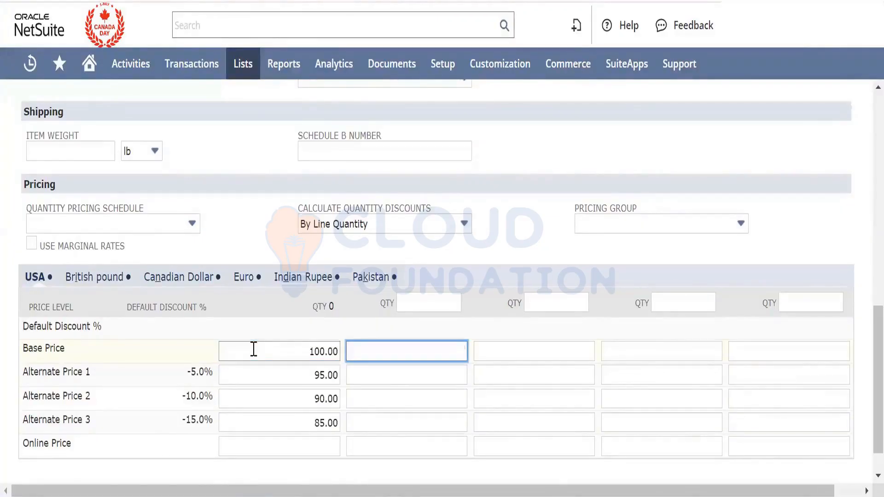
Set the first two quantity breaks of the item's USA pricing to 50 and 100
scroll(254, 349, "down", 1)
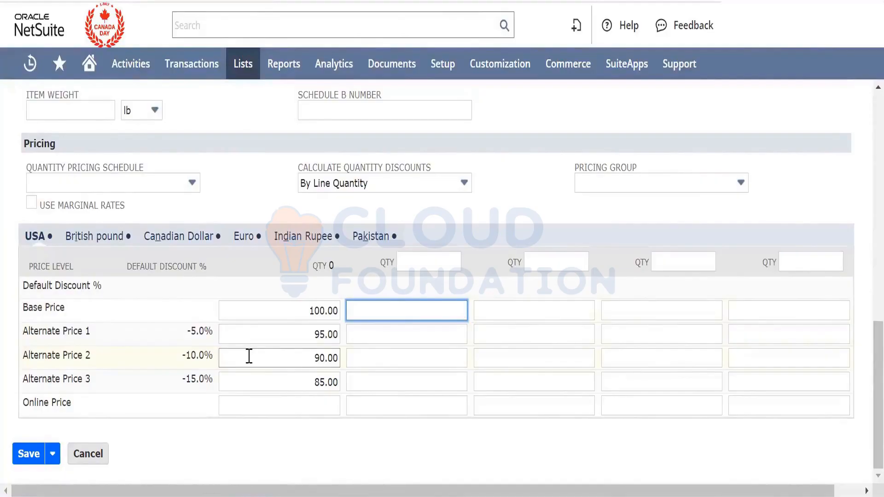
left_click(441, 264)
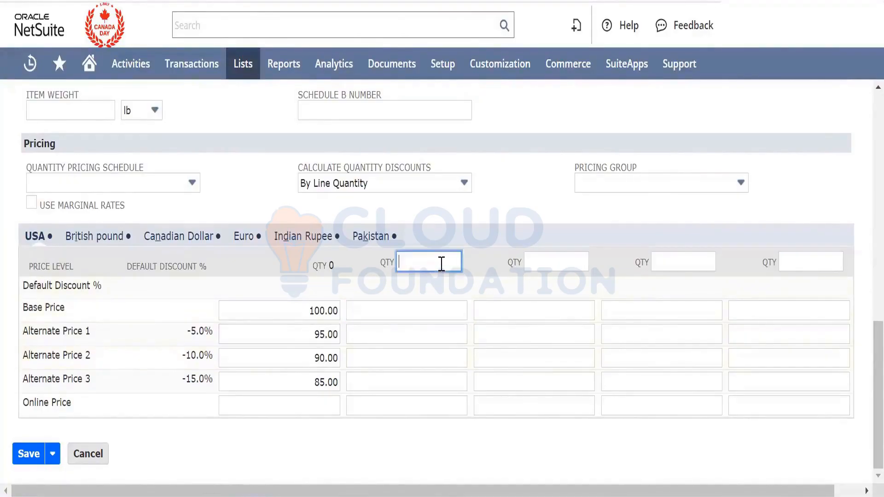
type("50")
key("Tab")
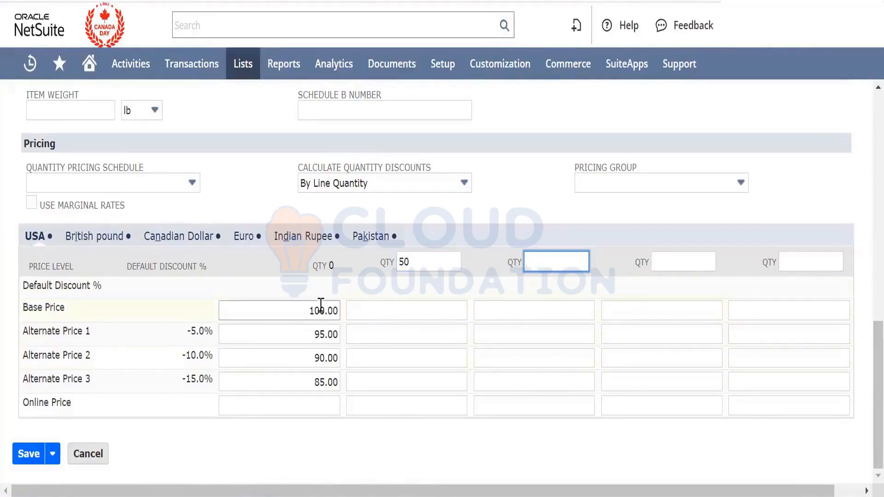
left_click(360, 310)
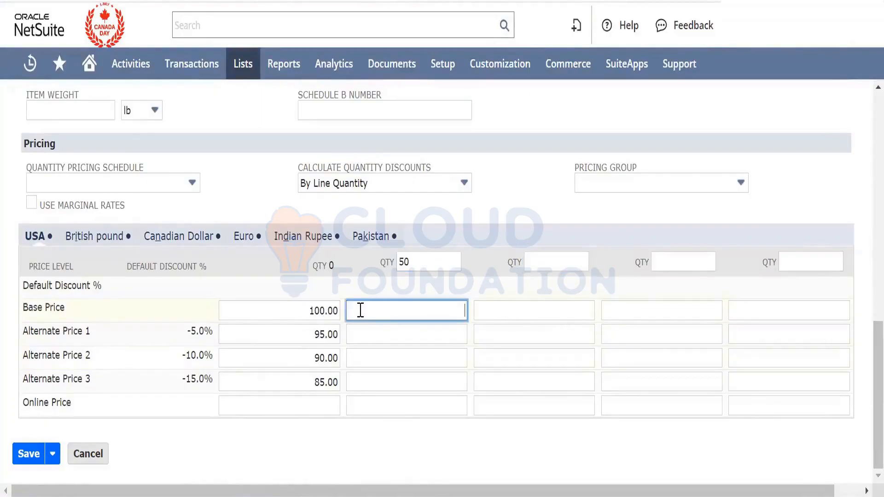
left_click(538, 257)
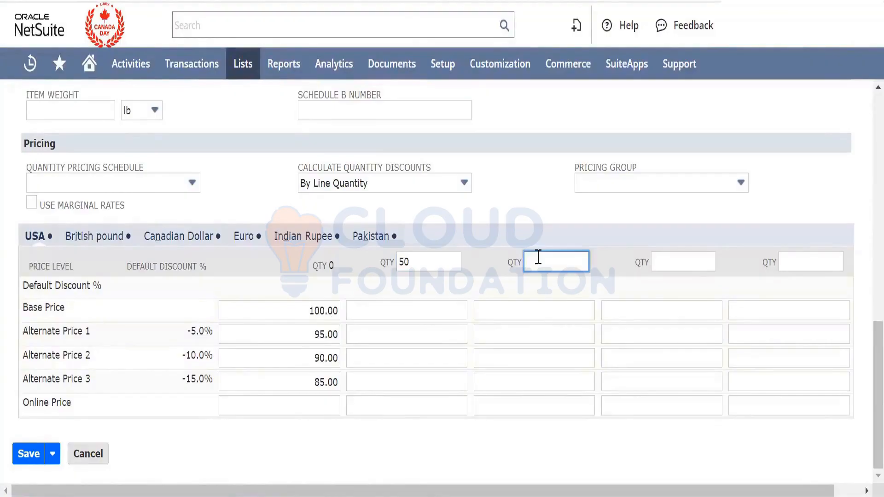
key("Tab")
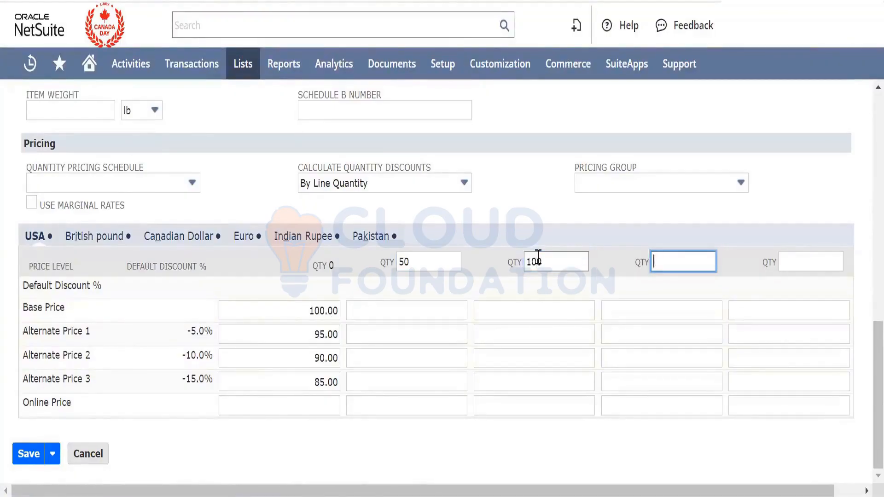
Set the remaining two quantity breaks of the USA pricing to 150 and 200
key("shift+Tab")
key("Tab")
key("Tab")
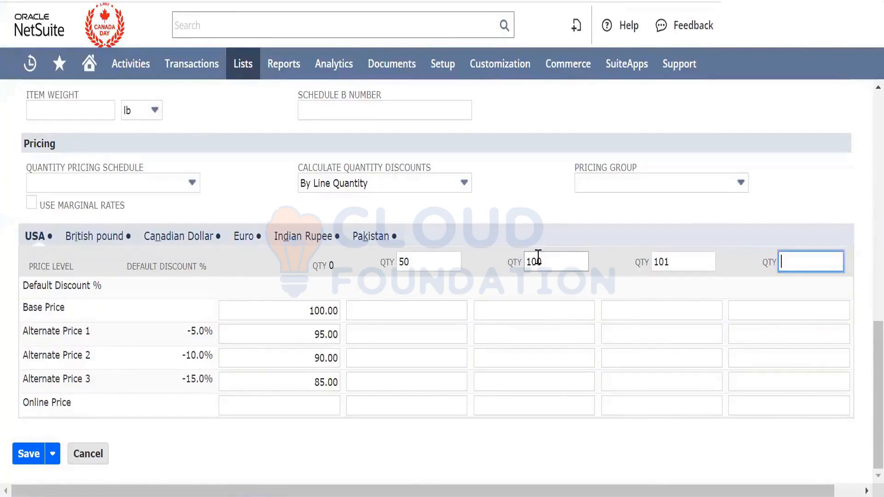
key("shift+Tab")
type("150")
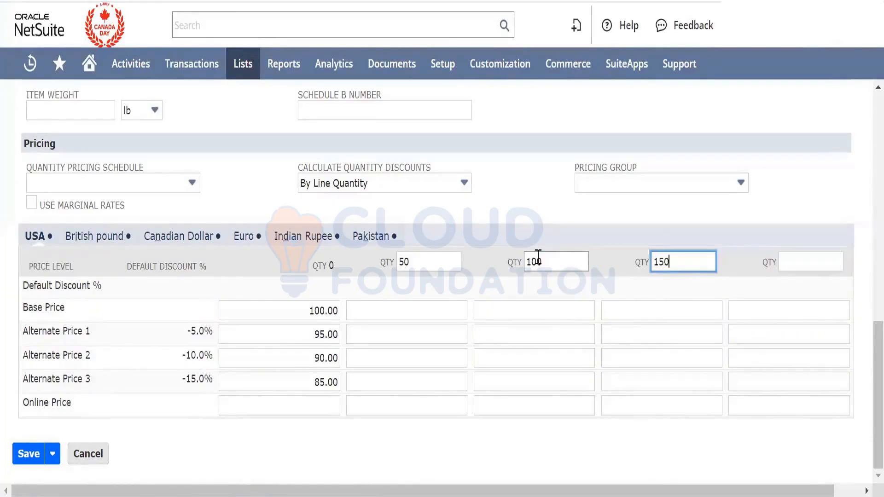
key("Tab")
type("200")
key("Tab")
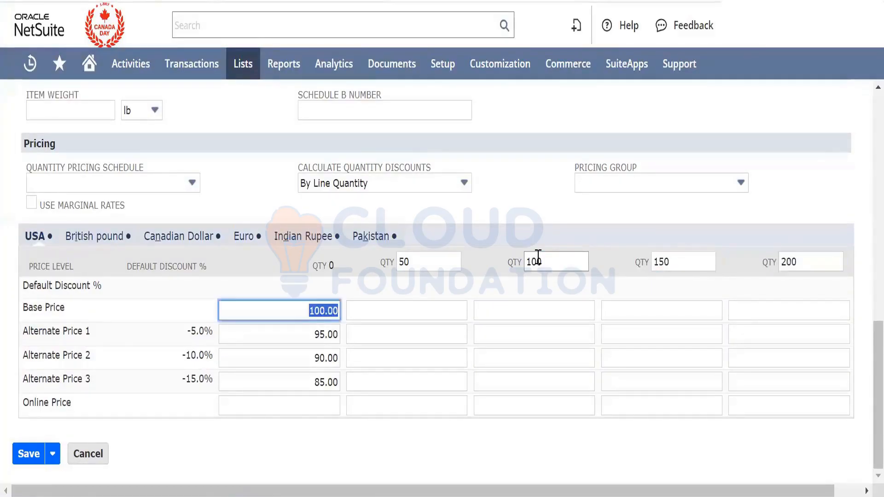
Set the USA base prices to 98, 96, 94 and 90 for quantities 50, 100, 150 and 200
left_click(416, 306)
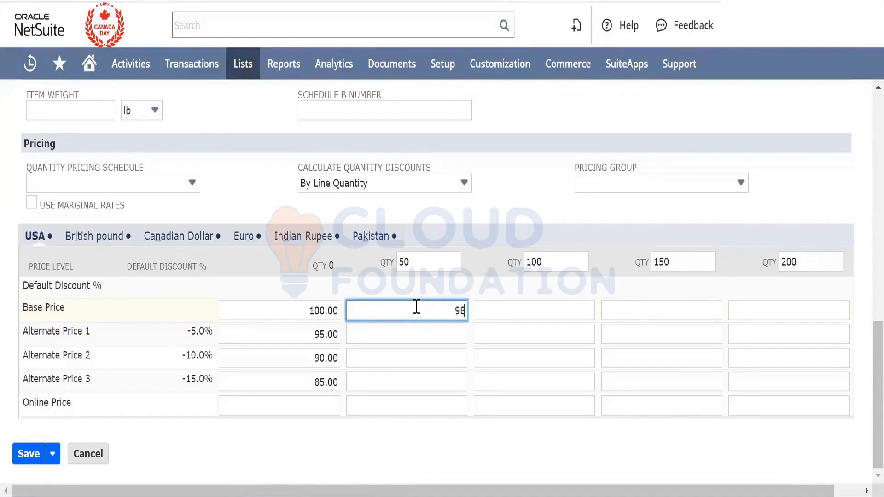
key("Tab")
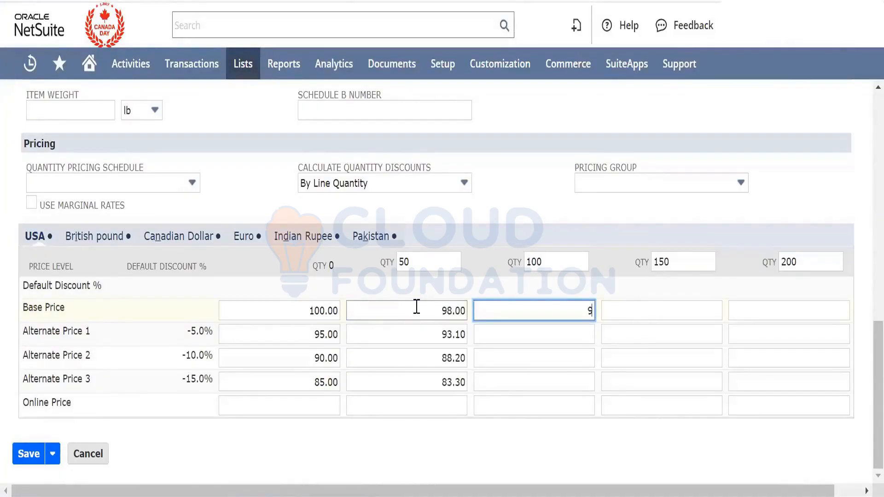
type("96")
key("Tab")
type("94")
key("Tab")
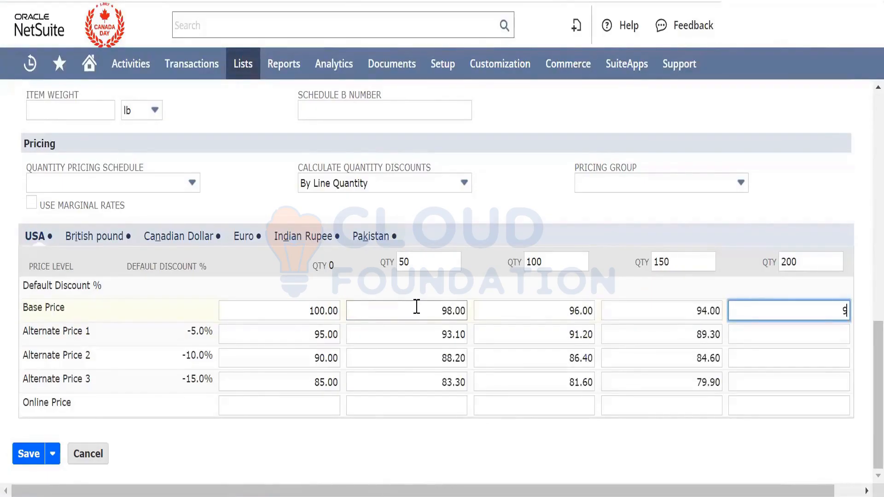
key("Tab")
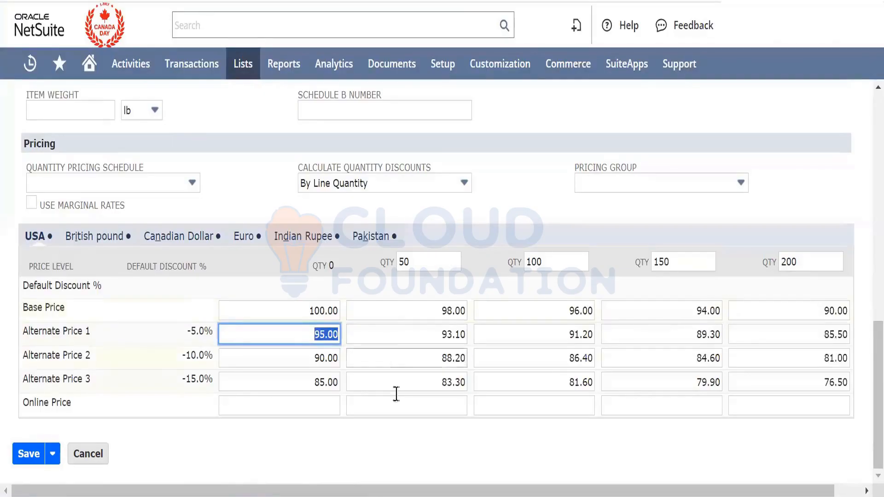
left_click(385, 472)
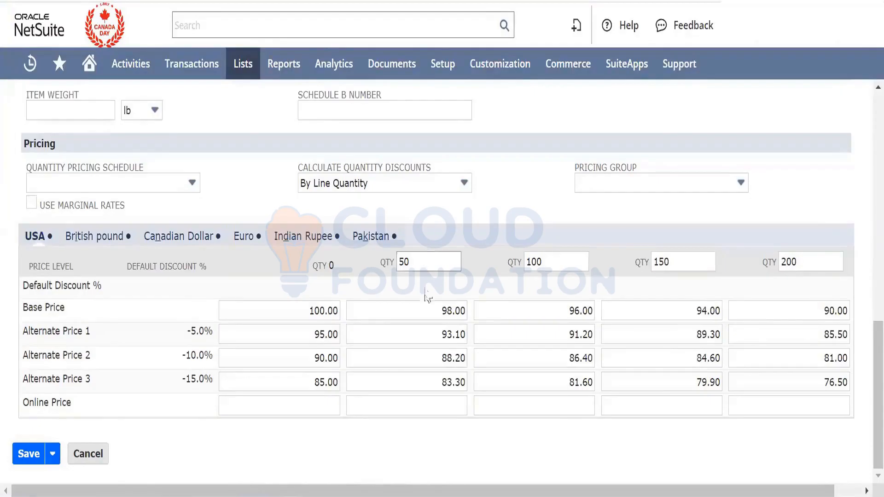
Compare the USA base prices for quantity 50 and quantity 0
left_click_drag(426, 313, 464, 311)
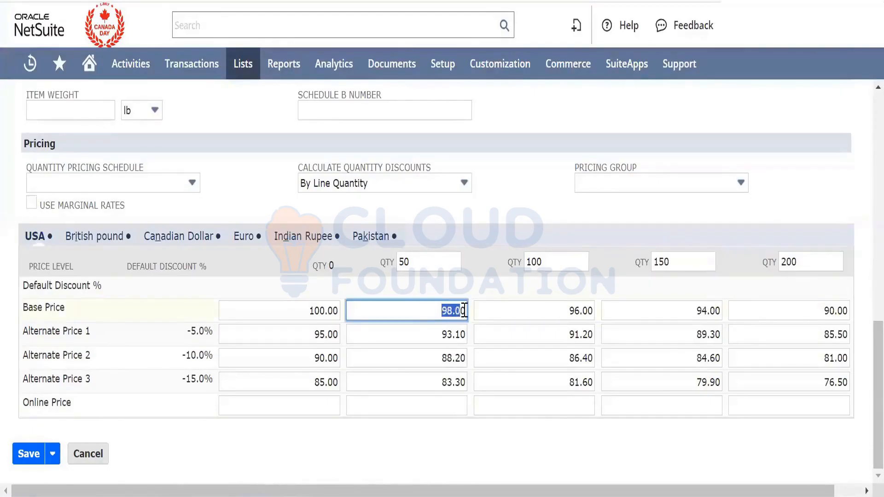
double_click(338, 312)
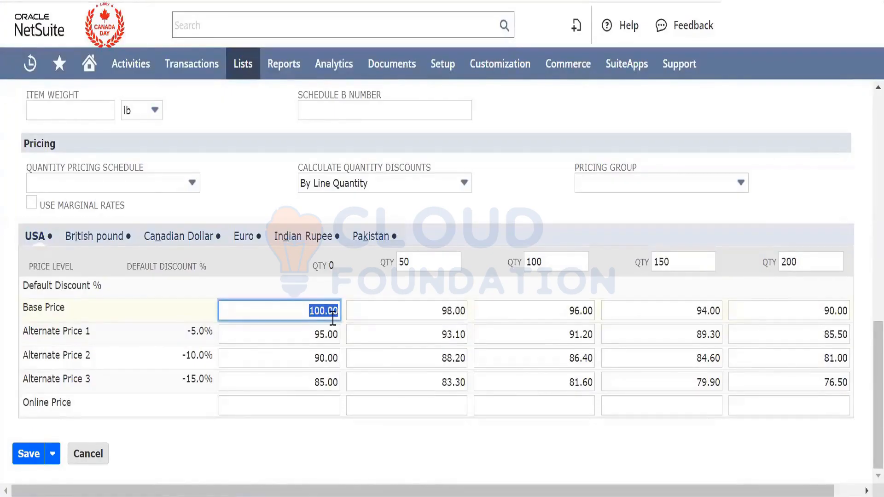
left_click(388, 430)
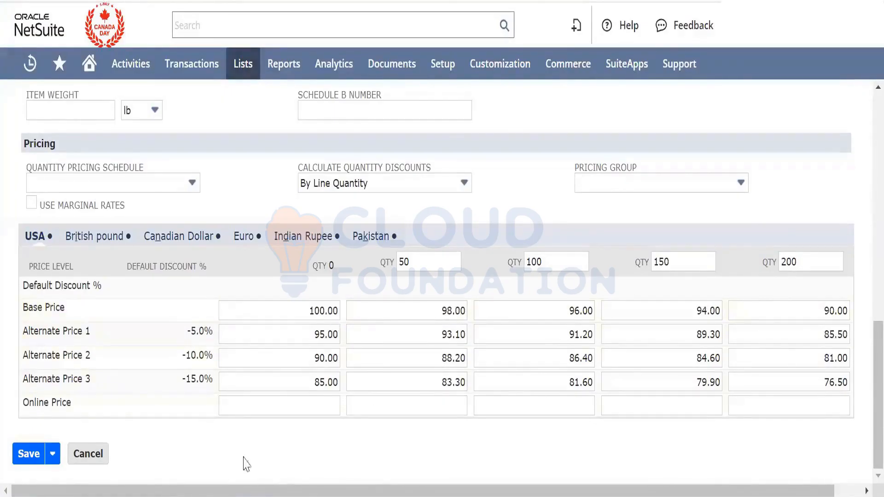
Try to save the new inventory item, and stay on the form with its entries kept
left_click(32, 457)
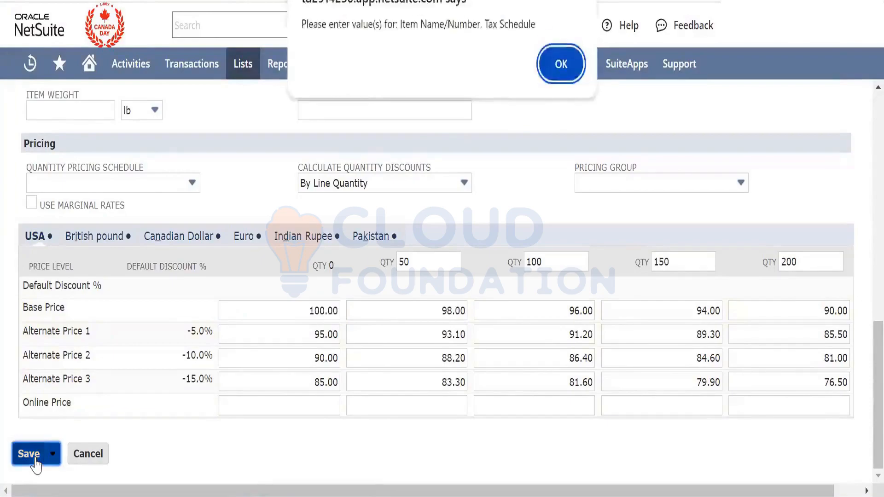
left_click(561, 67)
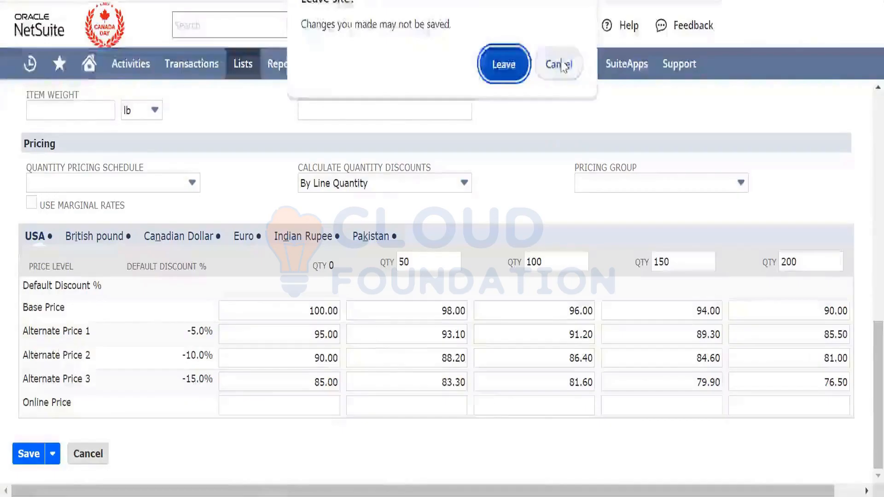
left_click(559, 65)
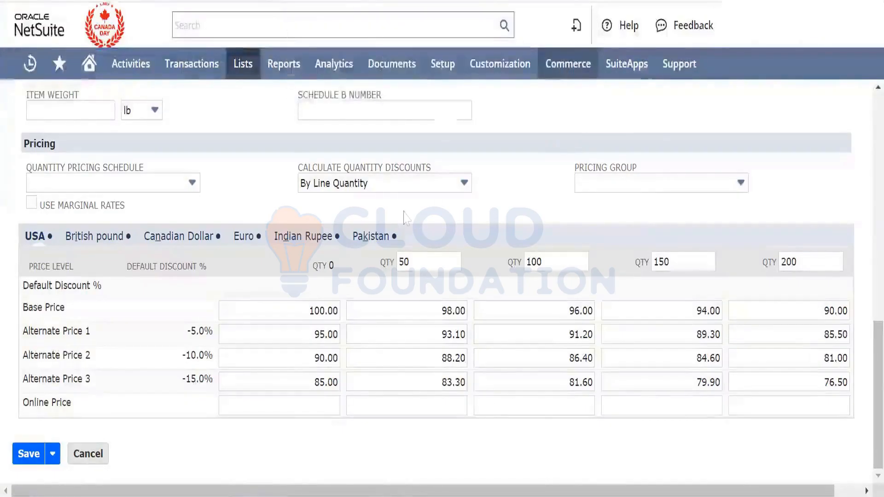
Review the item form's primary and classification fields and the quantity breaks in its USA pricing
scroll(404, 217, "up", 7)
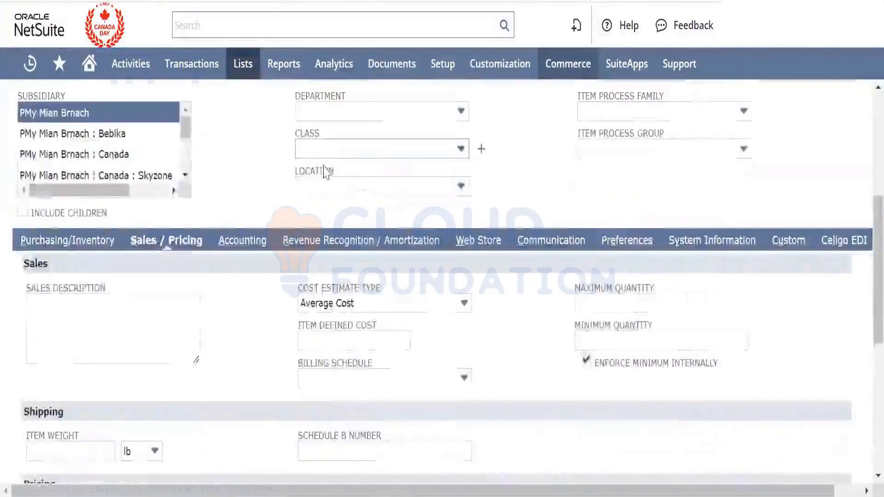
scroll(324, 171, "up", 4)
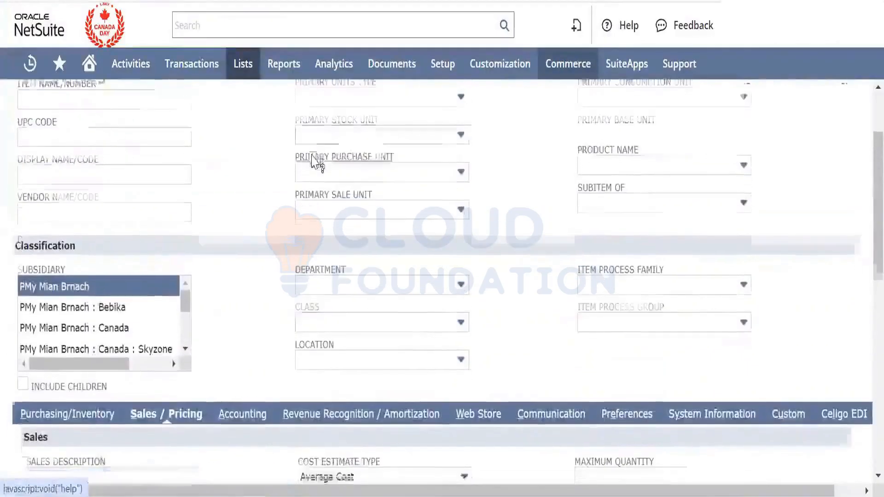
scroll(322, 168, "up", 2)
scroll(312, 161, "down", 15)
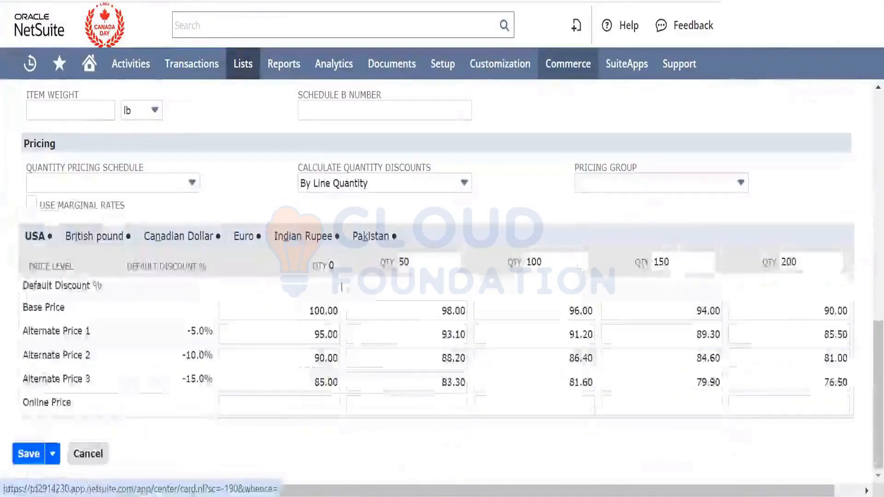
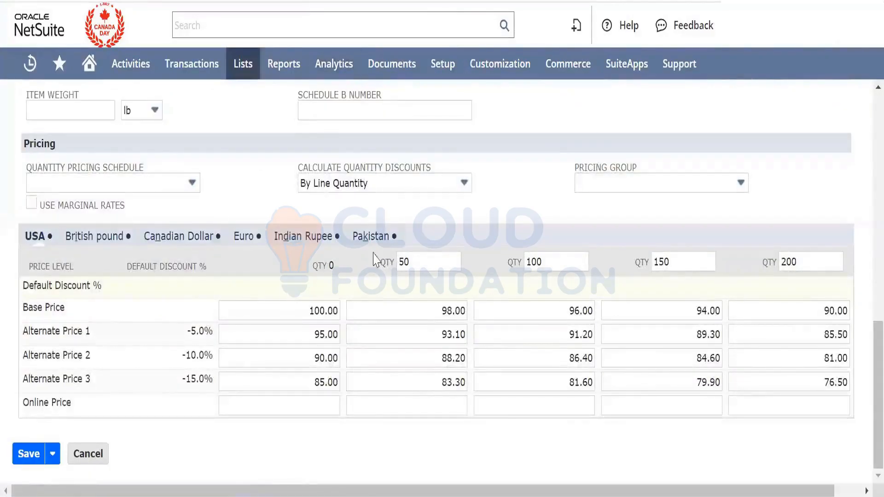
left_click(412, 262)
double_click(398, 264)
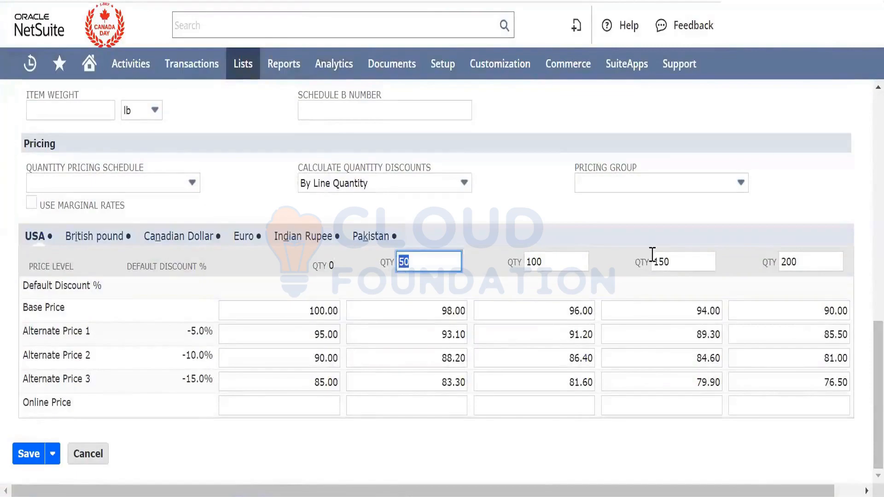
left_click(564, 260)
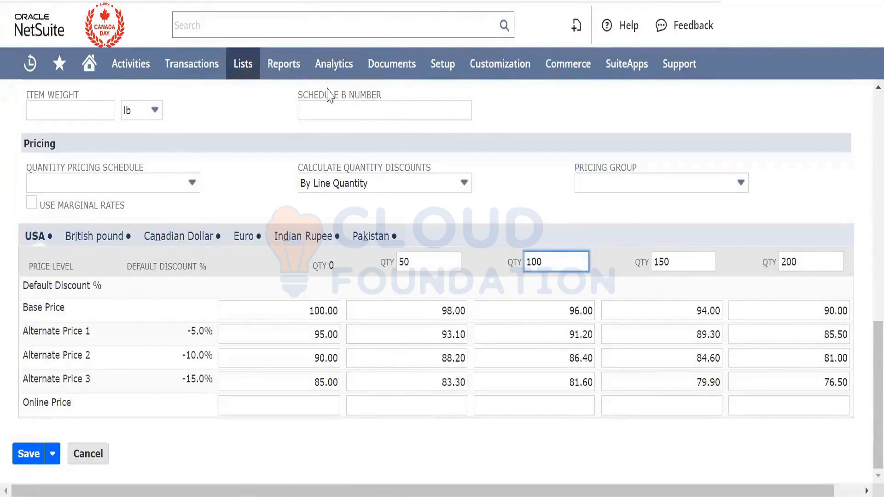
Look through the accounting and supply chain lists for the records related to quantity pricing
mouse_move(244, 71)
mouse_move(261, 127)
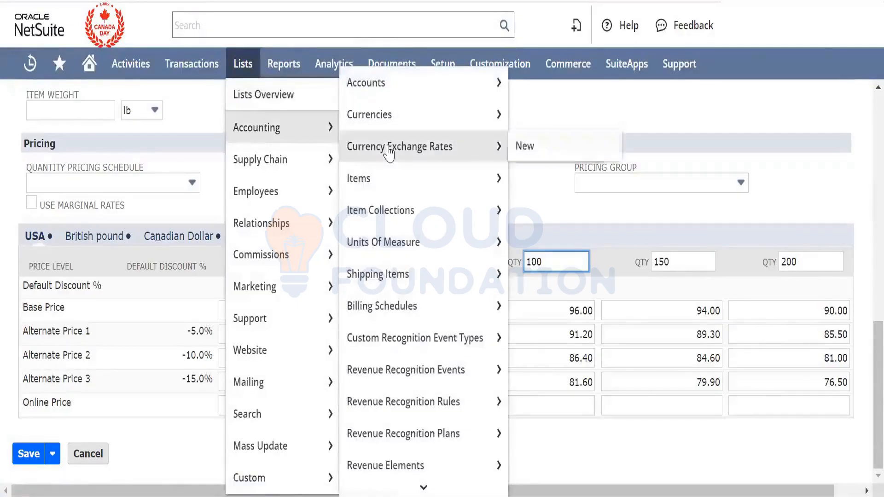
mouse_move(421, 350)
mouse_move(316, 164)
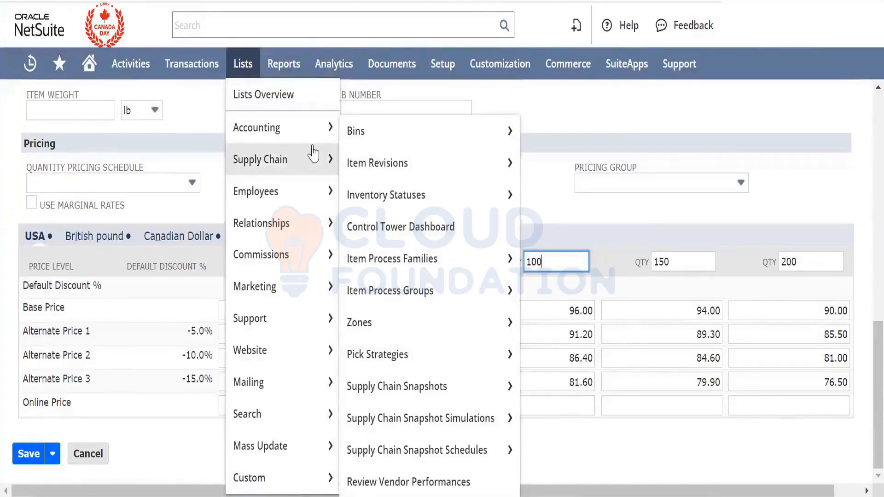
mouse_move(309, 131)
scroll(414, 251, "down", 3)
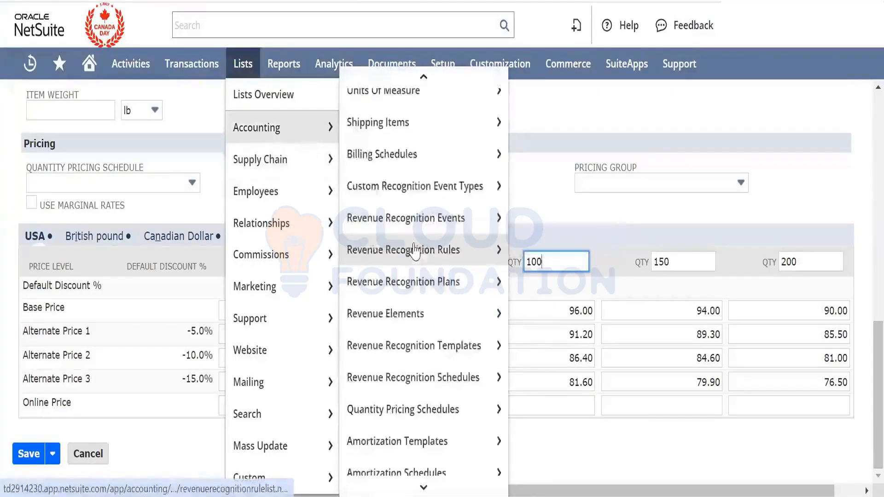
scroll(414, 251, "down", 2)
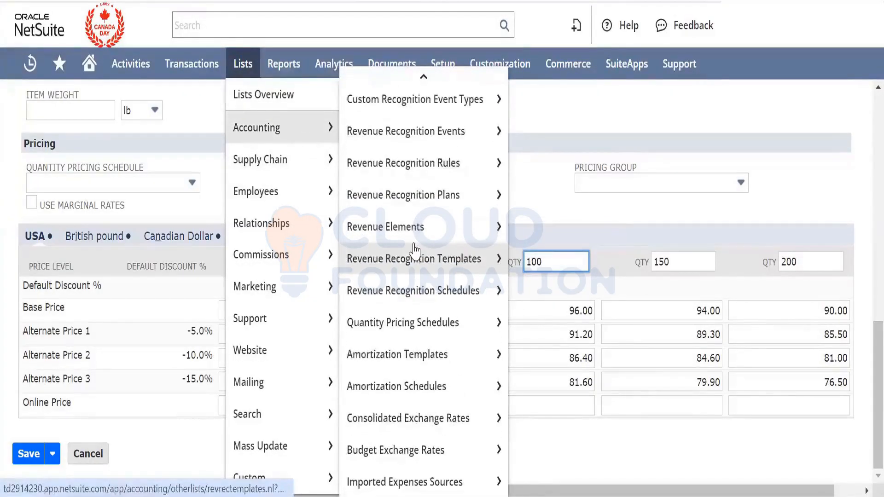
scroll(415, 251, "up", 2)
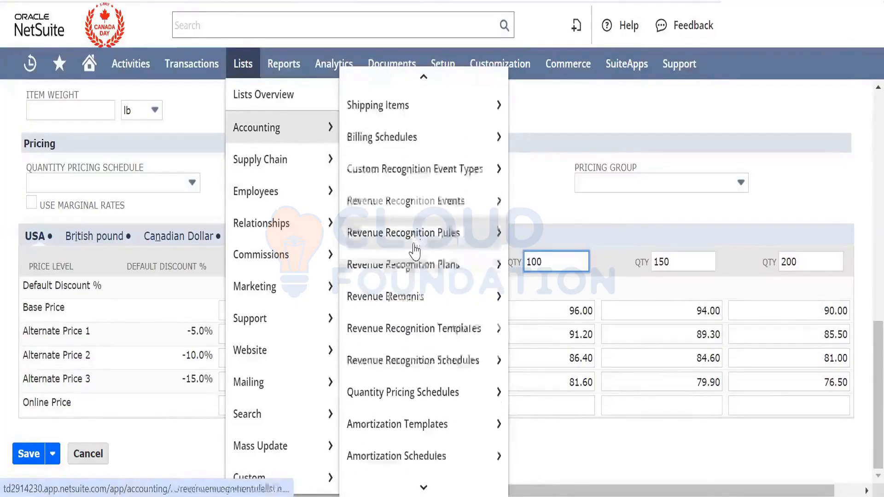
scroll(415, 251, "up", 3)
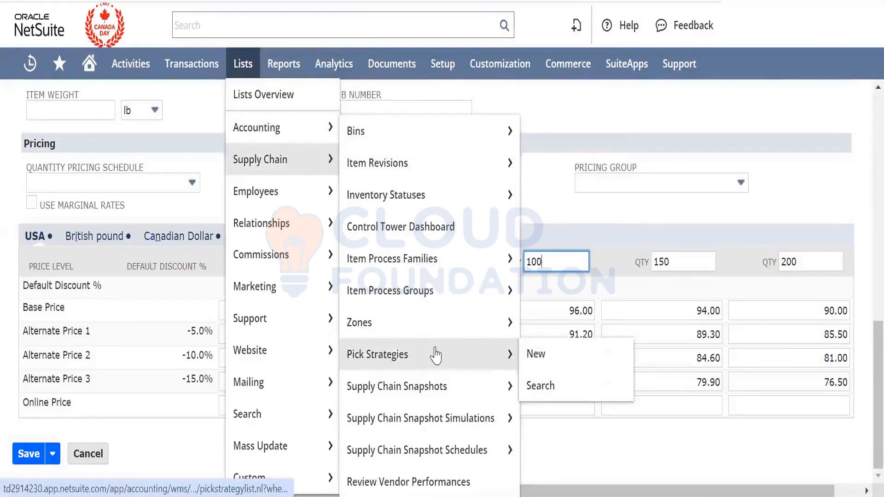
mouse_move(296, 227)
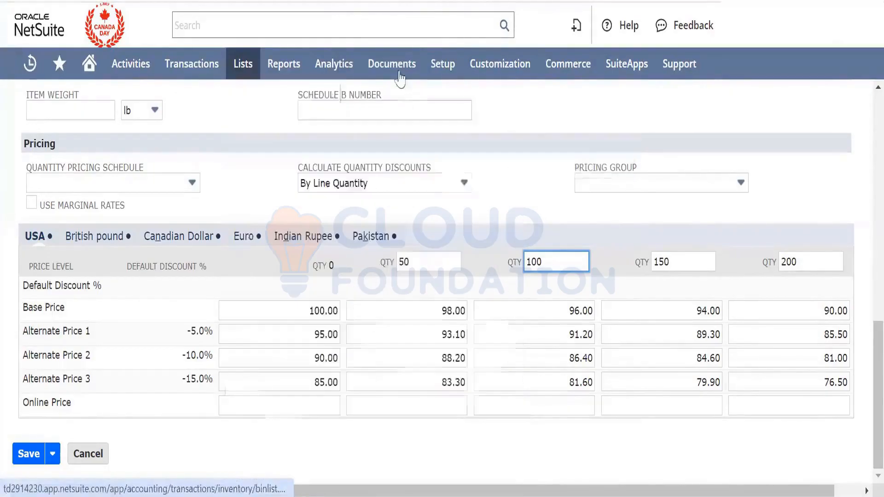
Search NetSuite globally for "quantity pricing" and close the suggestions without opening any page
left_click(404, 26)
type("qu")
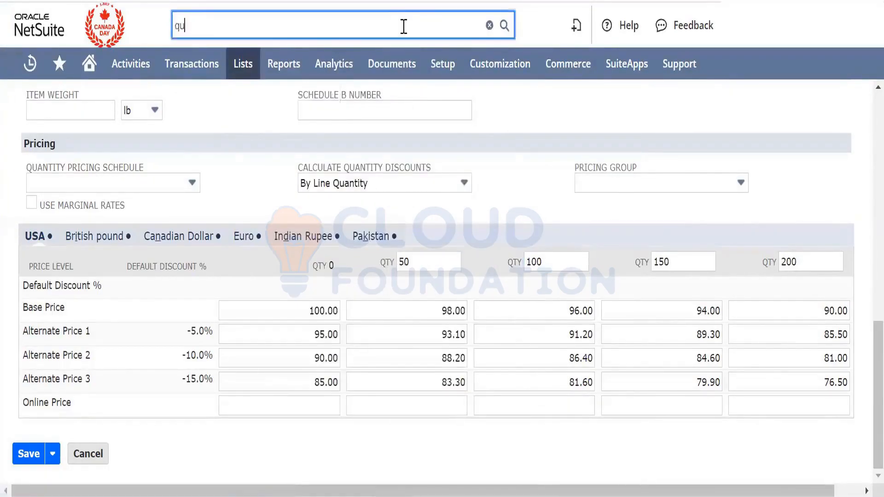
type("antity")
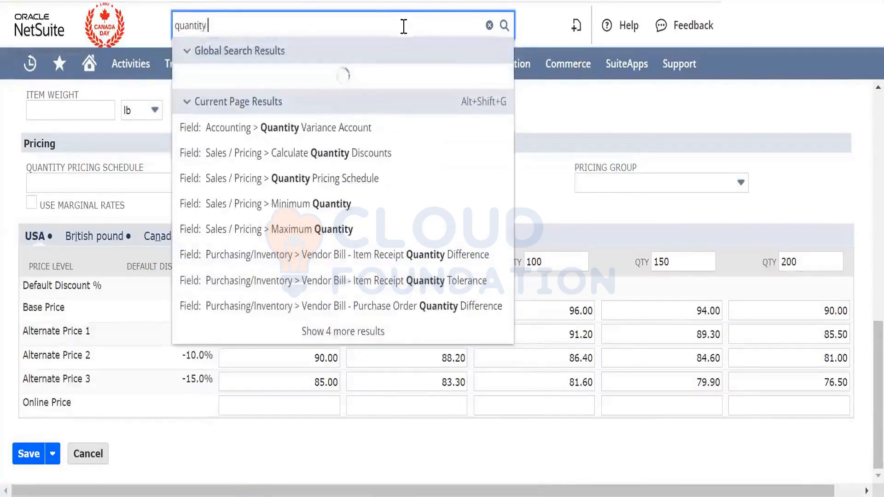
type(" v")
key("BackSpace")
key("BackSpace")
type("pricing")
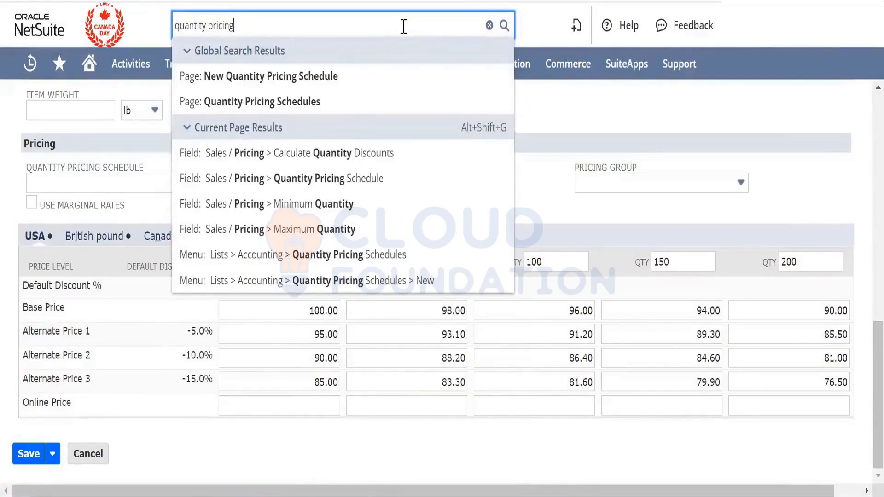
left_click(556, 214)
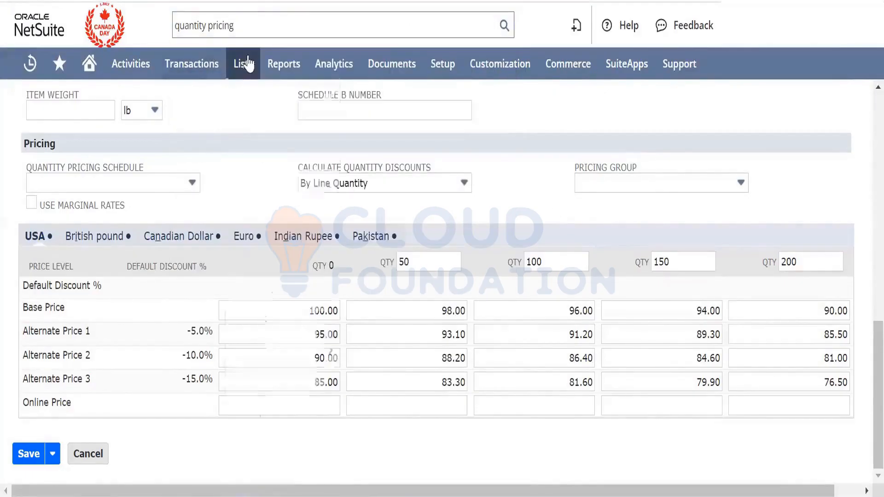
mouse_move(398, 271)
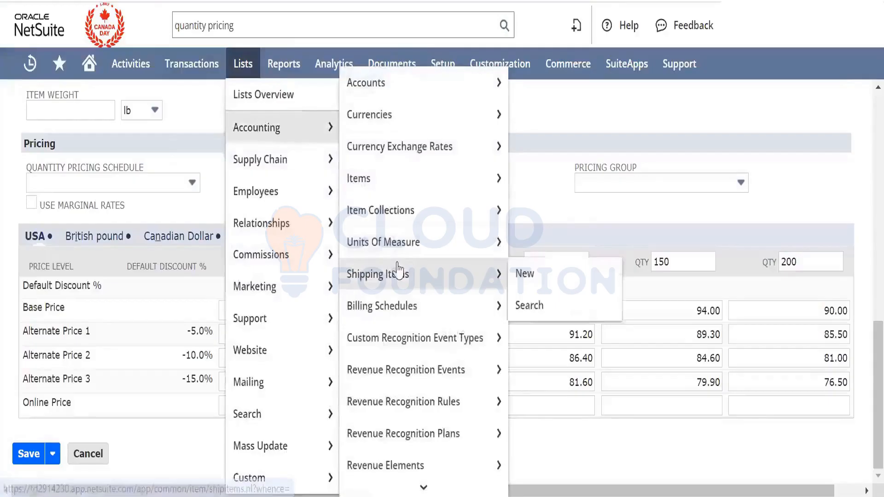
scroll(446, 357, "down", 4)
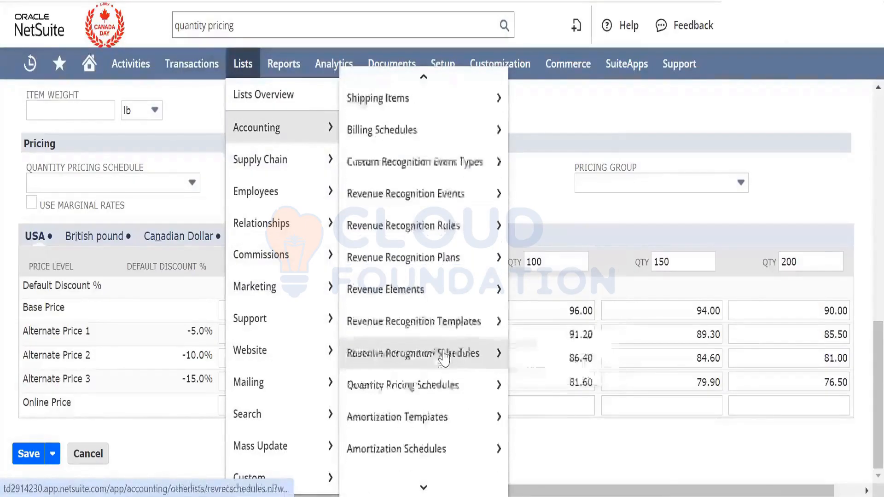
scroll(444, 359, "down", 2)
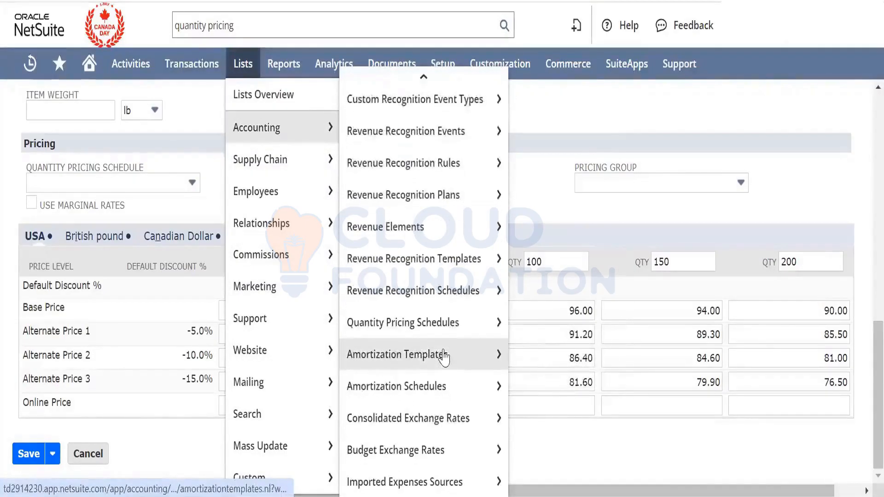
mouse_move(460, 336)
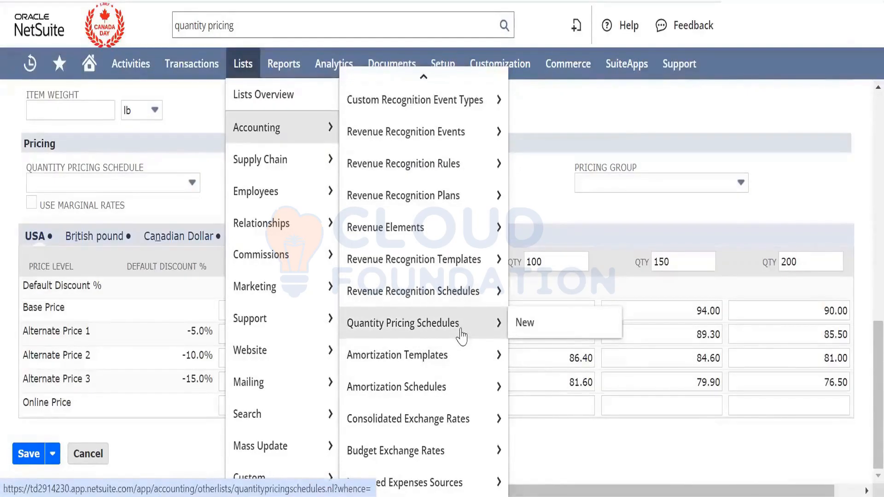
left_click(550, 324)
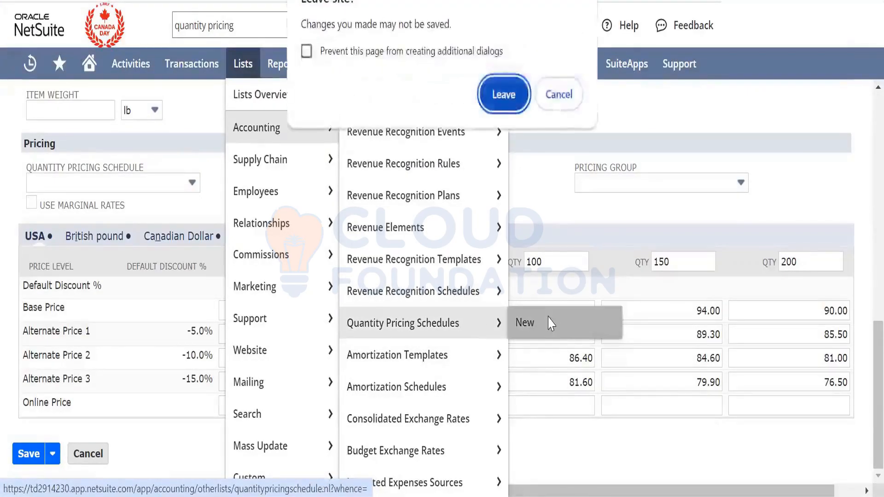
left_click(550, 97)
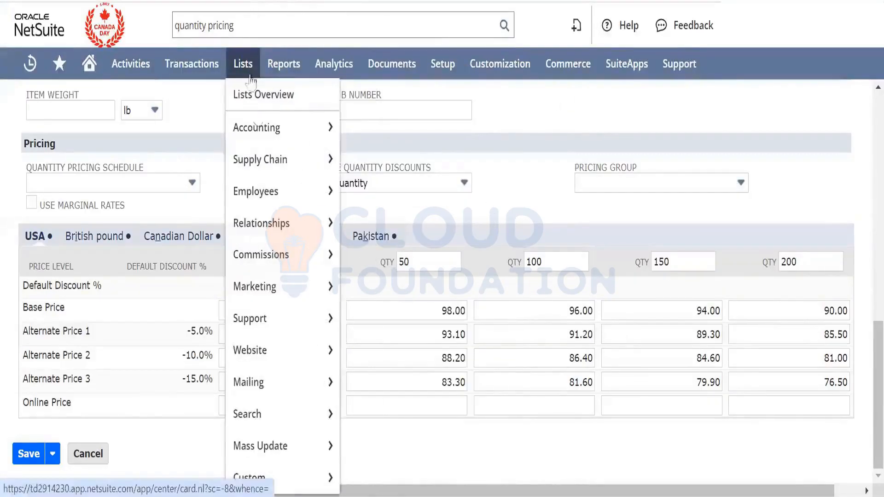
Open a new quantity pricing schedule in a separate browser tab, keeping the item form open, and name it "Test Quantiy Pricing"
scroll(430, 298, "down", 3)
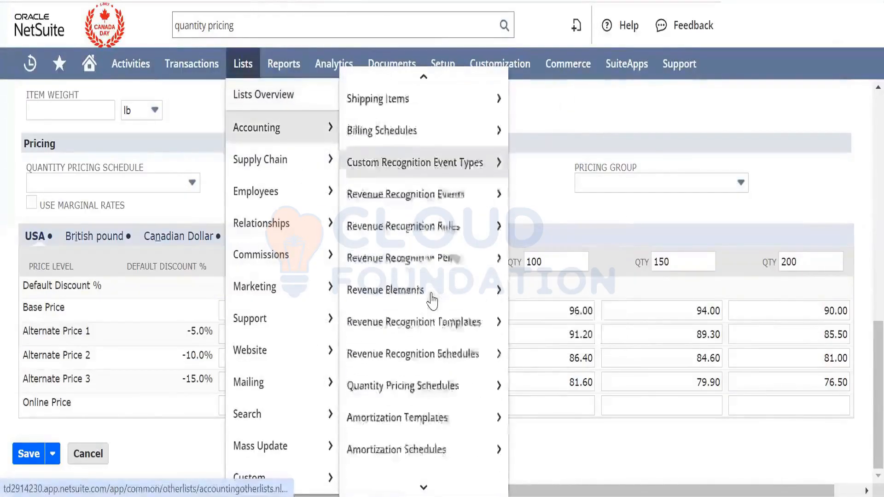
mouse_move(439, 324)
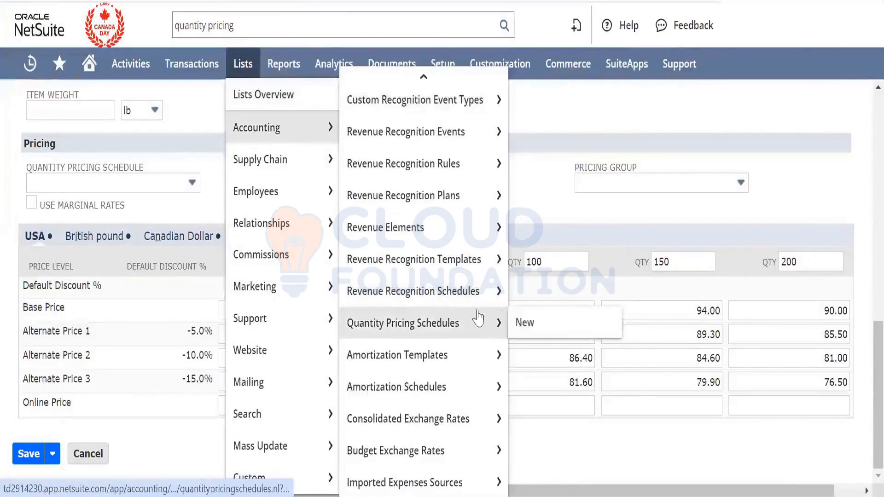
right_click(534, 323)
left_click(594, 119)
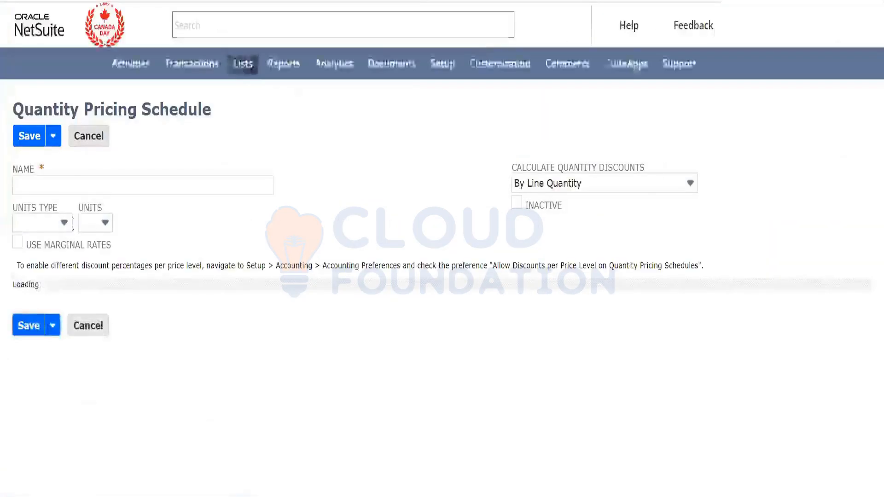
left_click(107, 186)
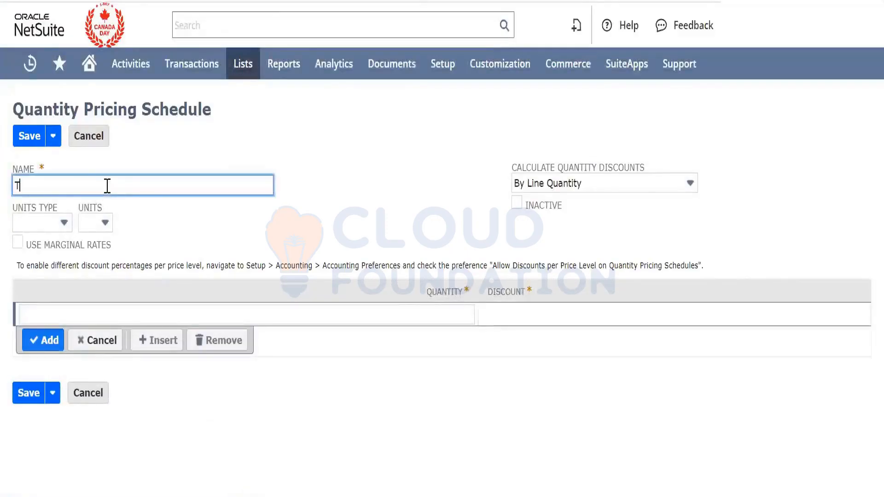
type("Test Quantiy Pricing")
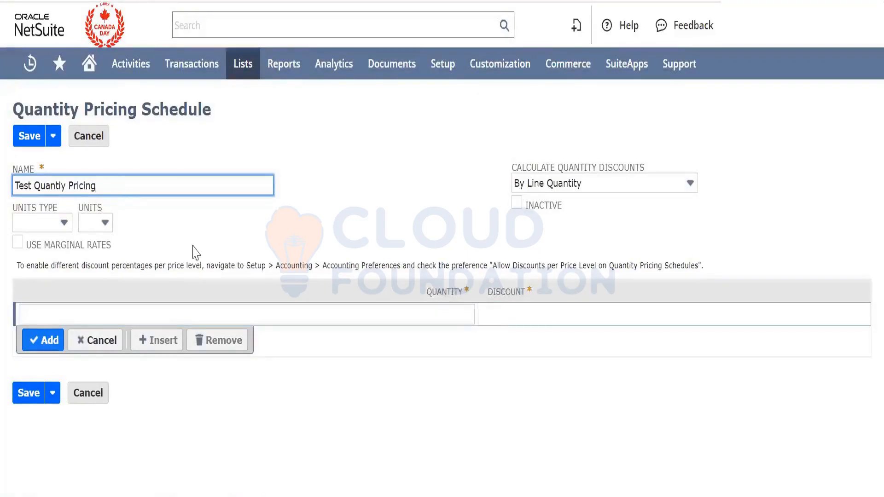
Add a quantity level of 50 with a -5% discount to the pricing schedule
left_click(430, 318)
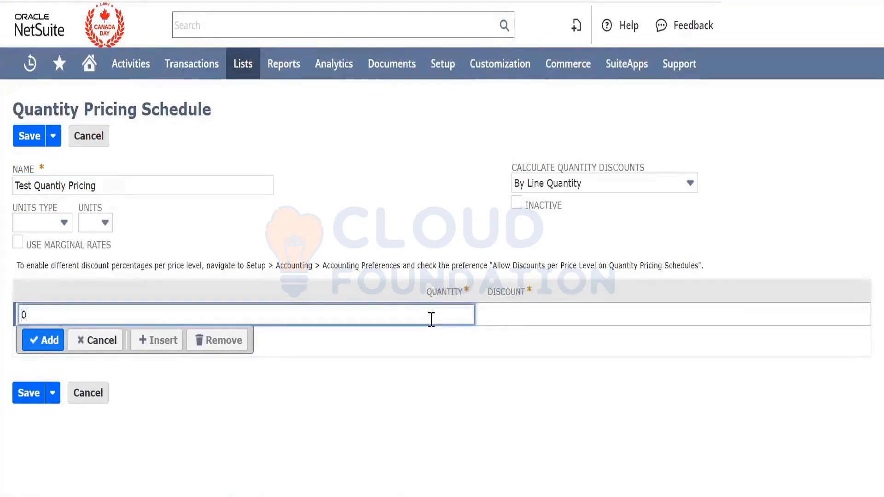
key("Tab")
key("shift+Tab")
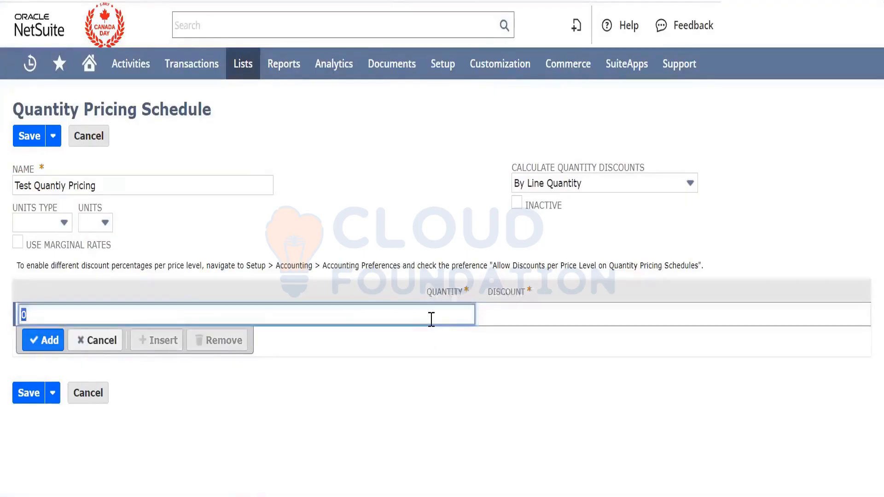
type("50")
key("Tab")
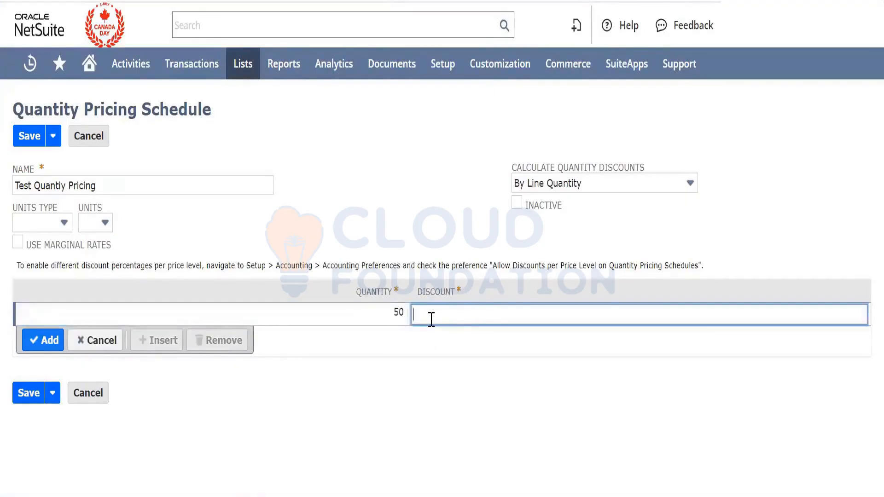
type("5%")
key("Tab")
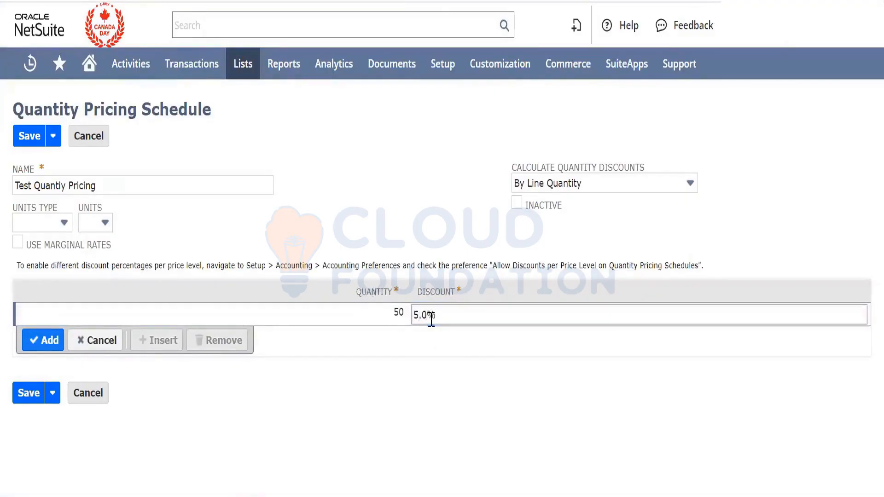
key("shift+Tab")
type("-5%")
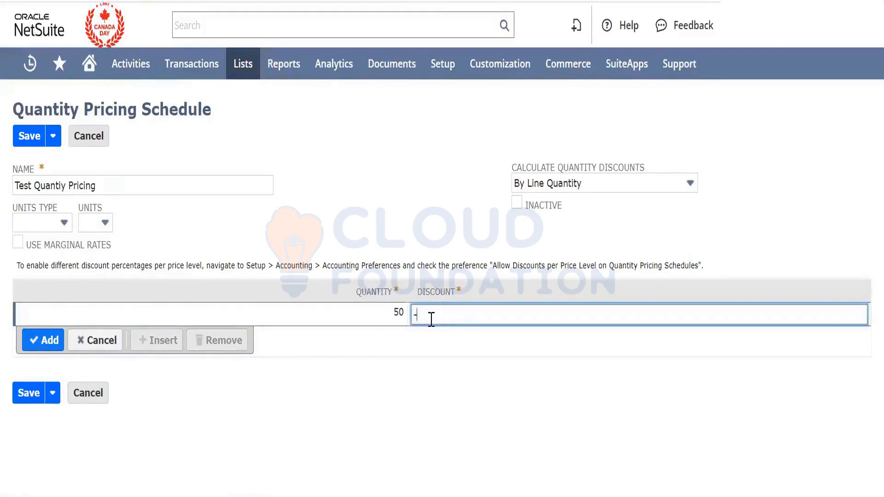
key("Tab")
left_click(43, 340)
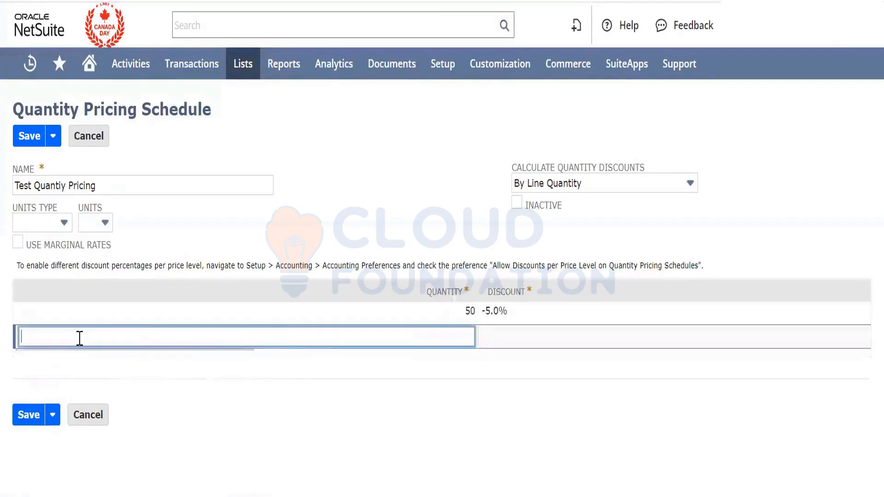
Add a quantity level of 100 with a -8% discount to the schedule
type("100")
key("Tab")
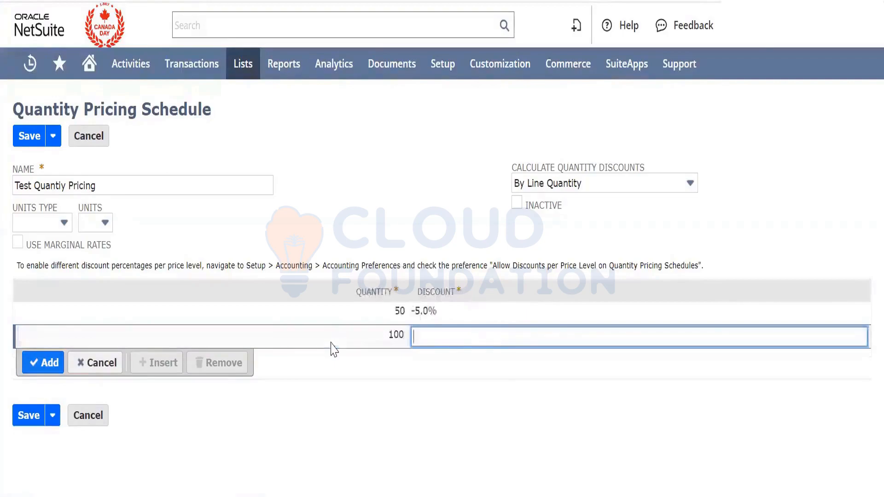
type("-8")
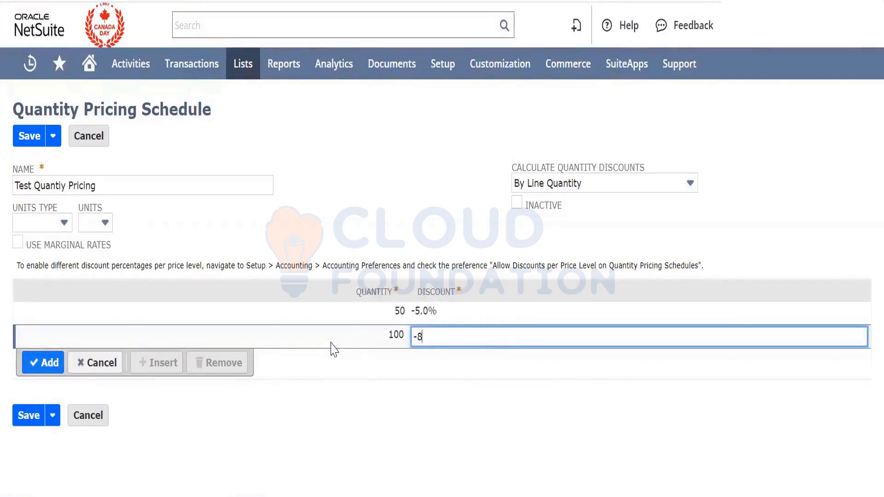
key("Tab")
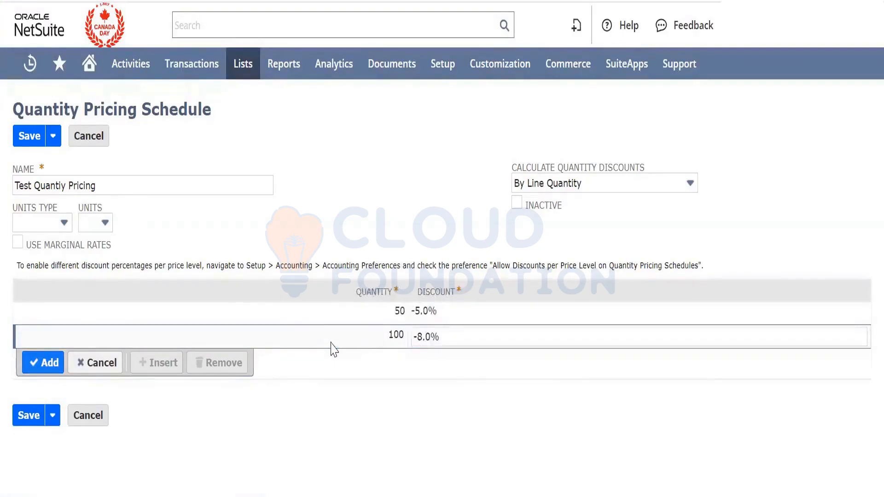
left_click(49, 363)
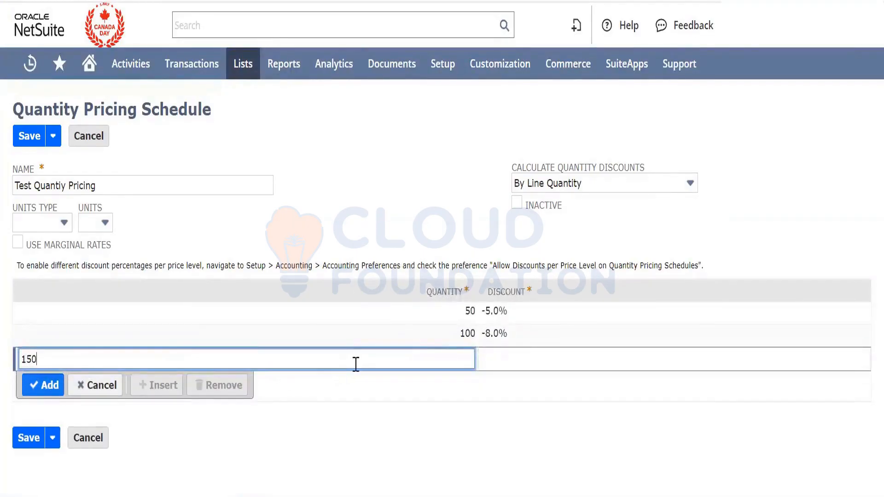
Add quantity levels of 150 with a -10% discount and 200 with a -12% discount
key("Tab")
type("-10")
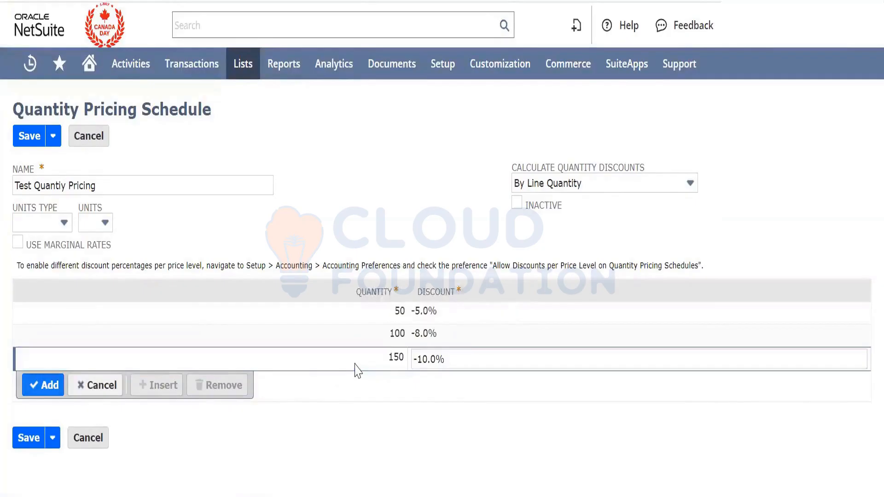
left_click(44, 382)
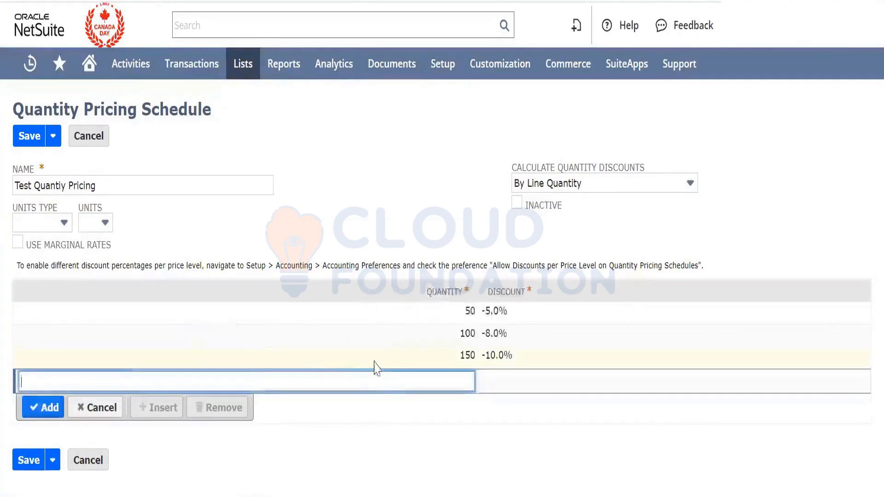
type("200")
key("Tab")
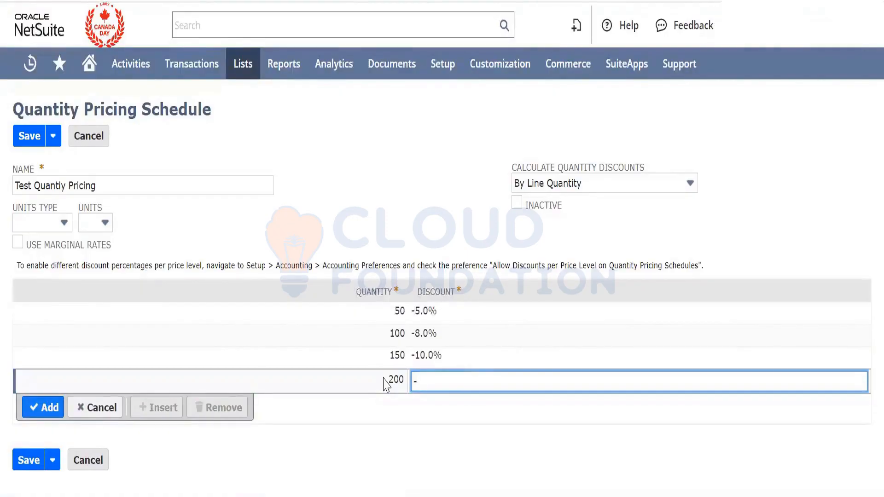
type("-12")
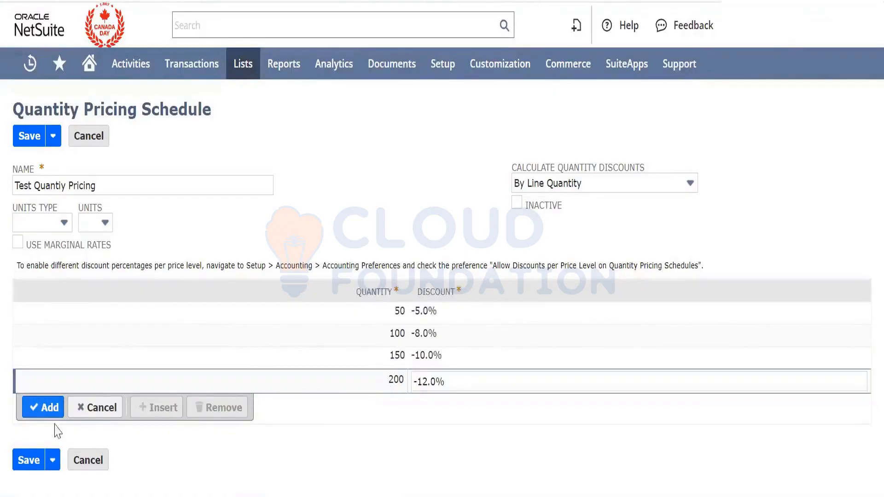
left_click(44, 419)
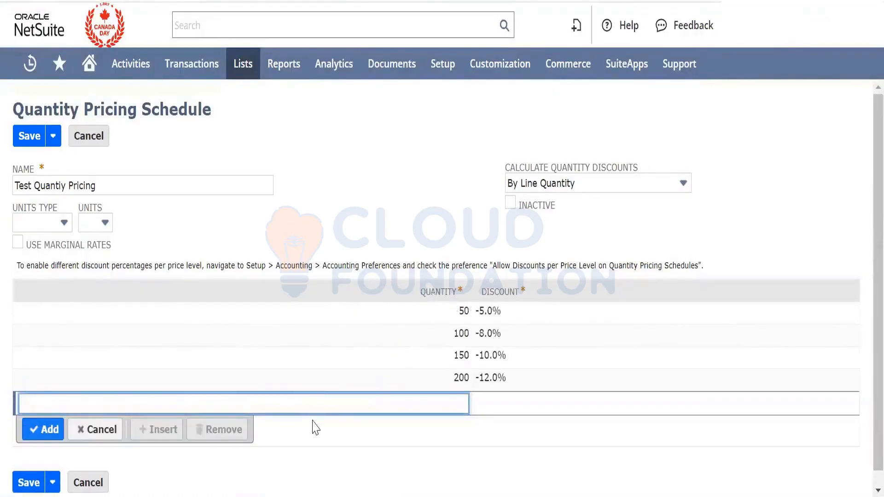
Enter a fifth quantity level of 250 with a -15% discount in the schedule's next line
type("250")
key("Tab")
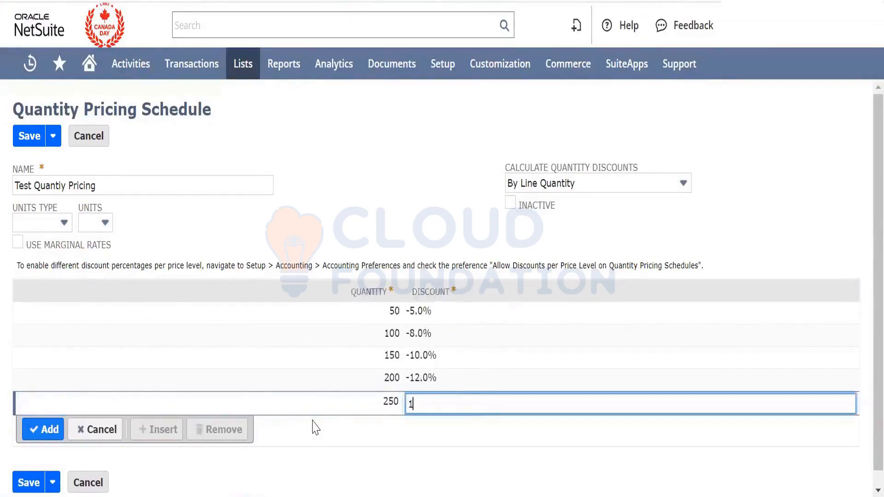
key("BackSpace")
type("-15")
left_click(315, 427)
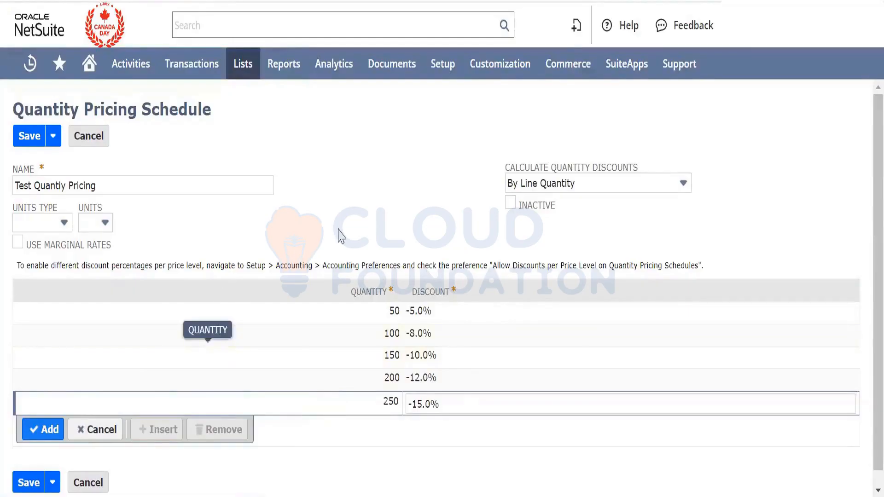
Check the available unit types without choosing one, and try to save the quantity pricing schedule
left_click(44, 225)
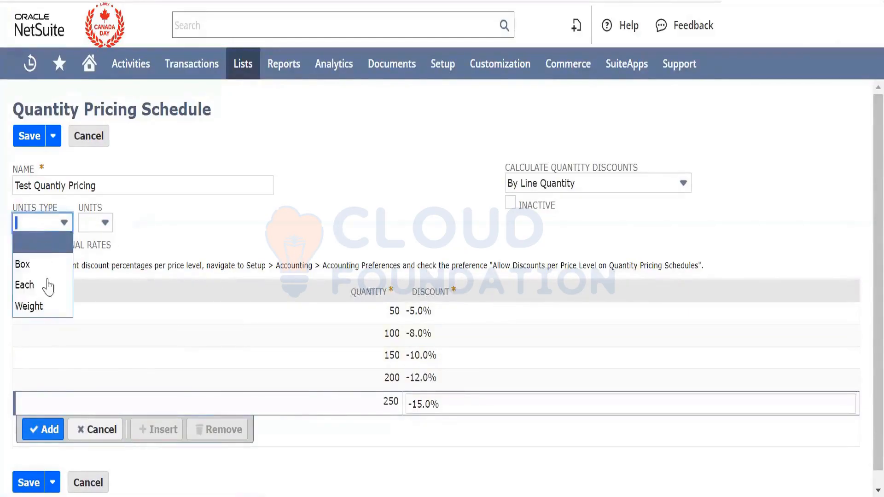
left_click(170, 244)
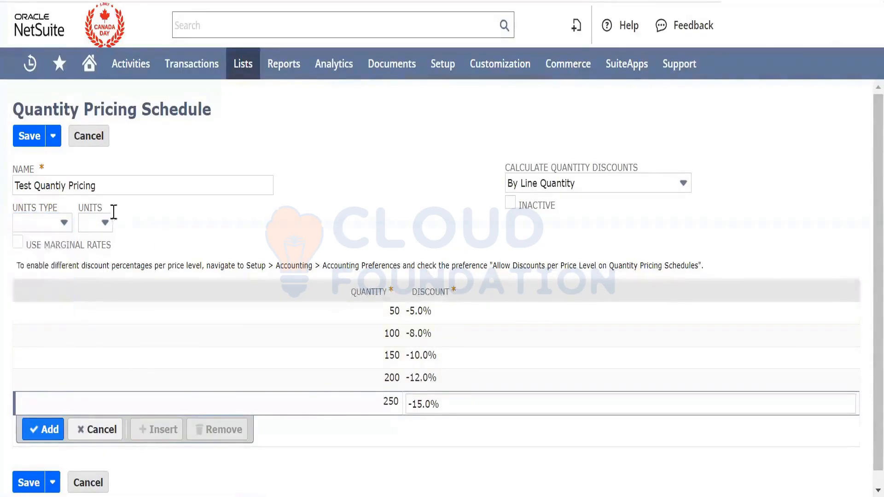
left_click(29, 136)
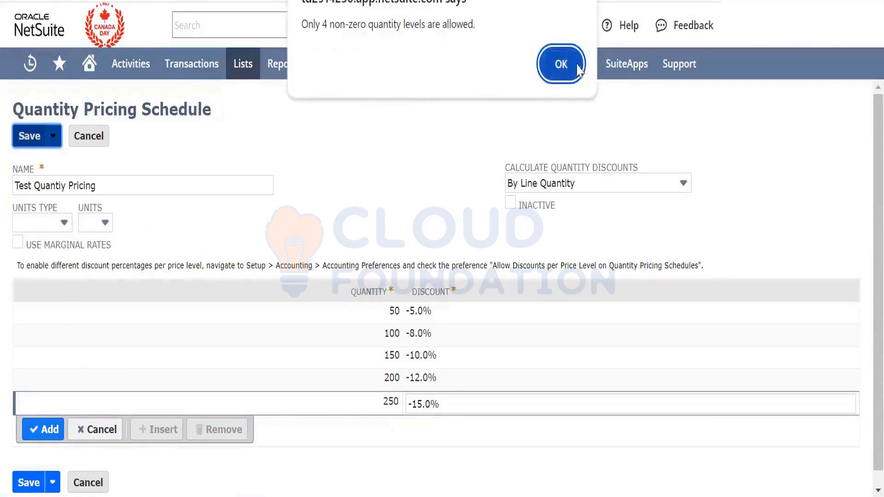
Remove the 250-quantity level from the quantity pricing schedule and save the schedule
left_click(572, 66)
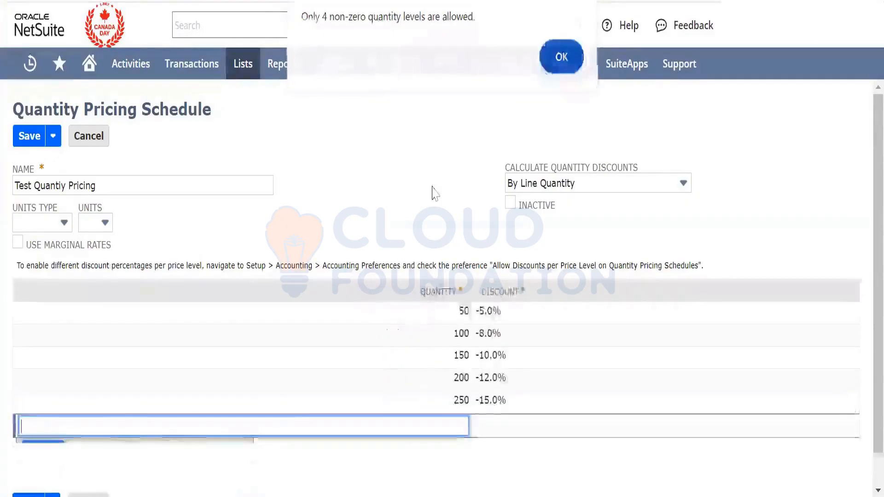
left_click(456, 392)
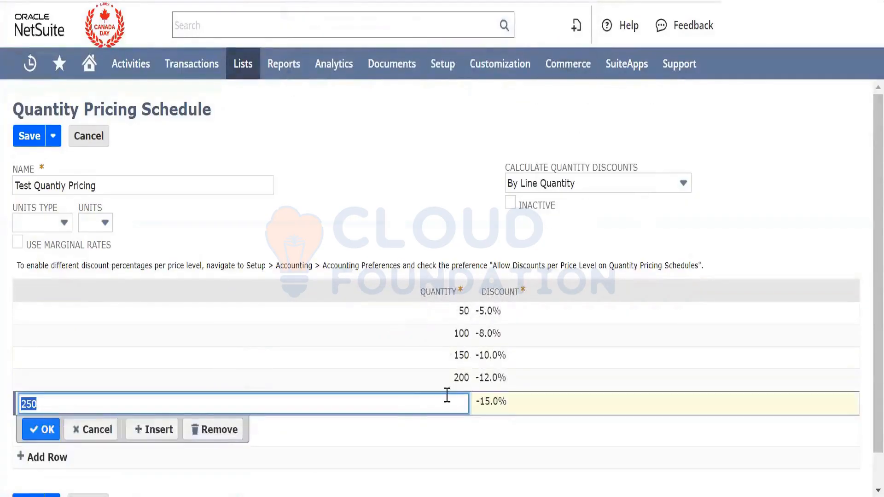
left_click(225, 435)
left_click(17, 482)
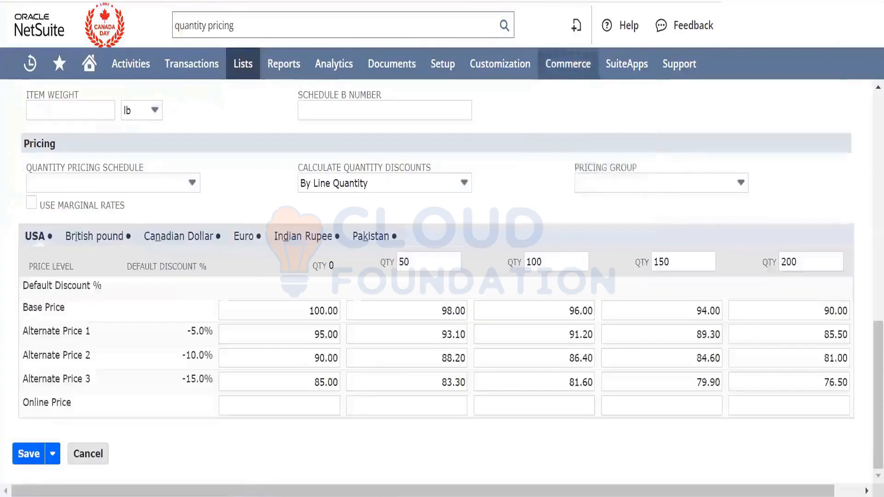
Reload the new inventory item form and assign Test Quantiy Pricing as its quantity pricing schedule in the sales pricing section
key("F5")
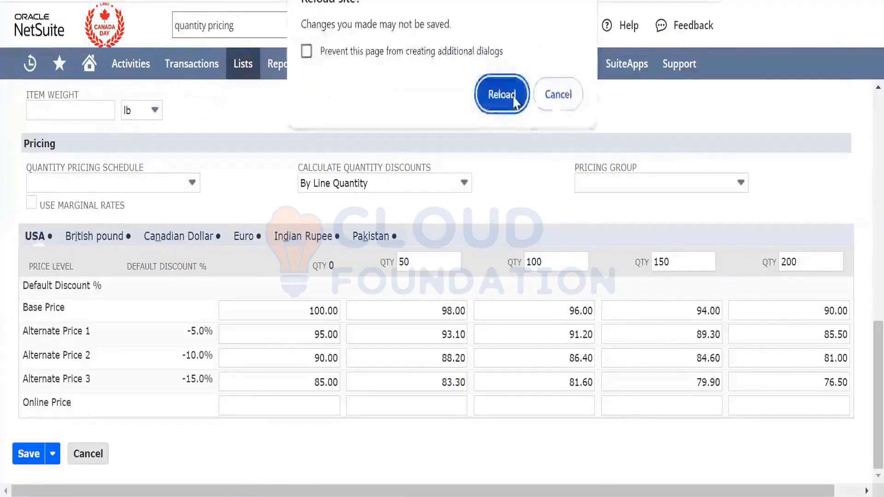
left_click(515, 99)
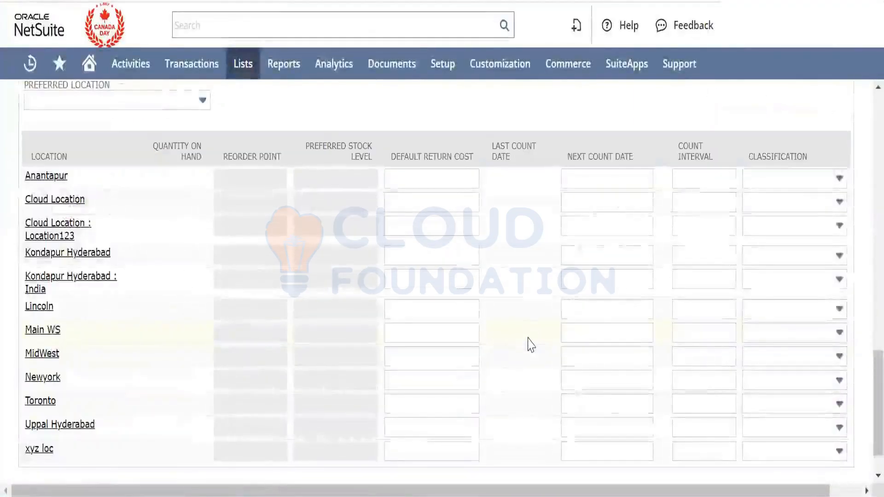
scroll(527, 346, "down", 3)
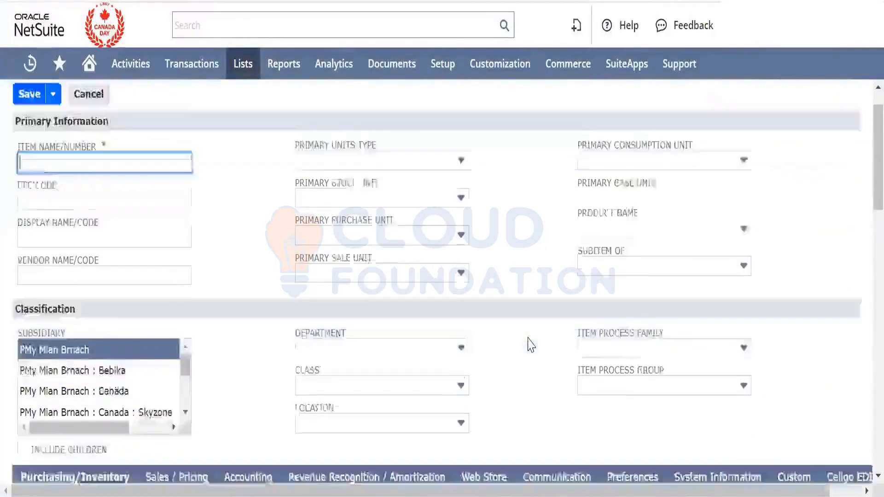
left_click(181, 361)
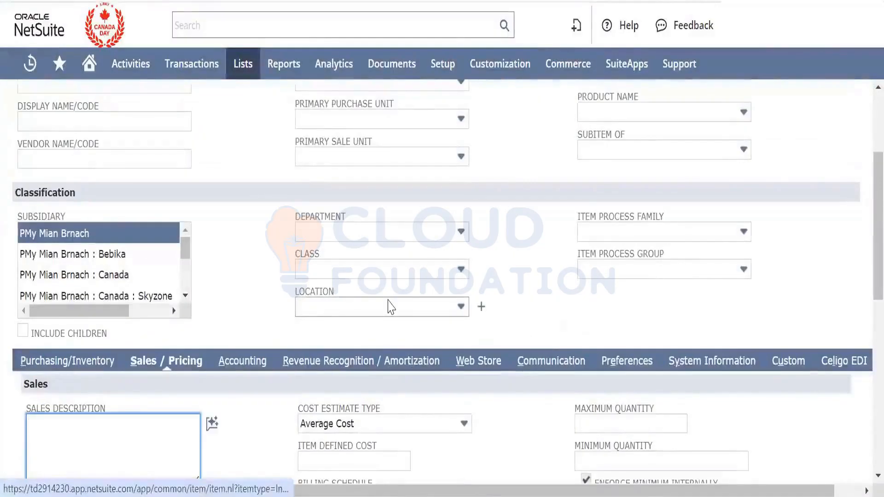
scroll(389, 306, "down", 4)
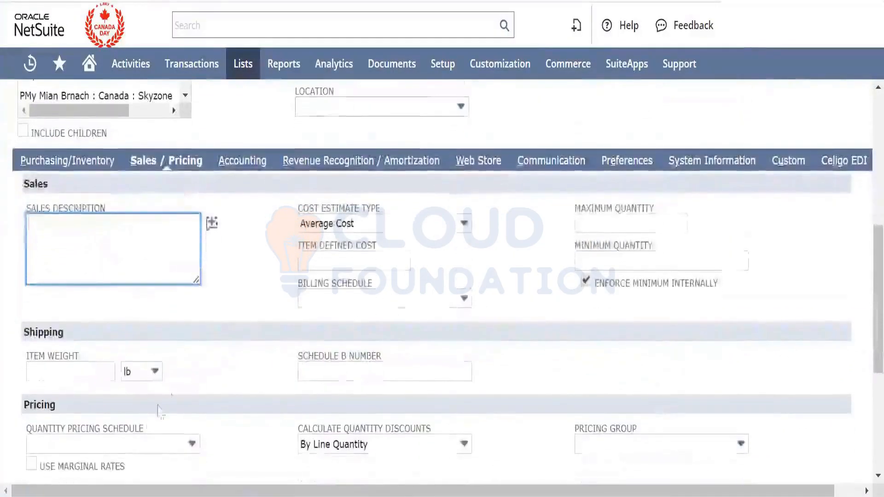
left_click(129, 443)
left_click(121, 485)
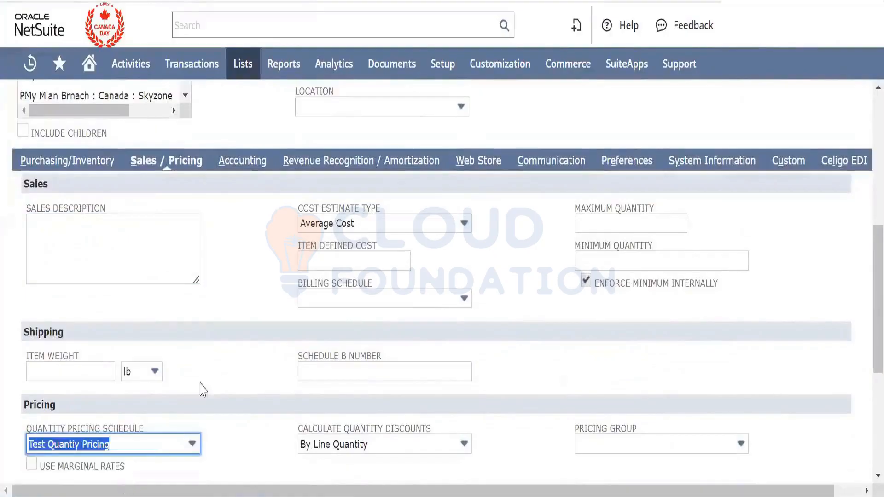
Enter a USA base price of 200 for quantity 0 so the schedule's discounts fill the other quantity prices
scroll(216, 369, "down", 4)
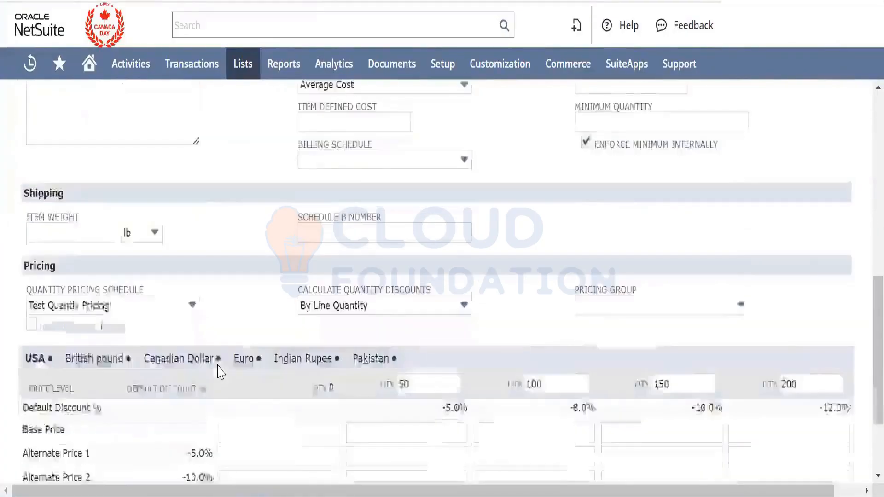
scroll(380, 379, "down", 2)
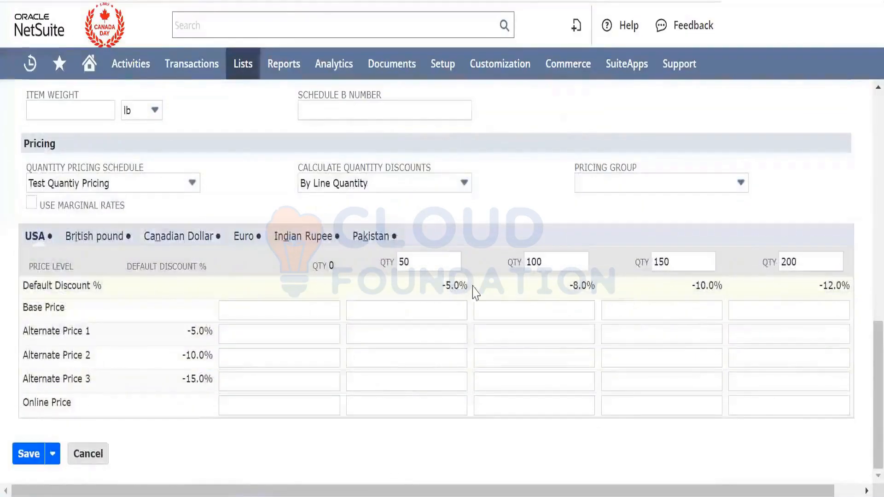
double_click(462, 286)
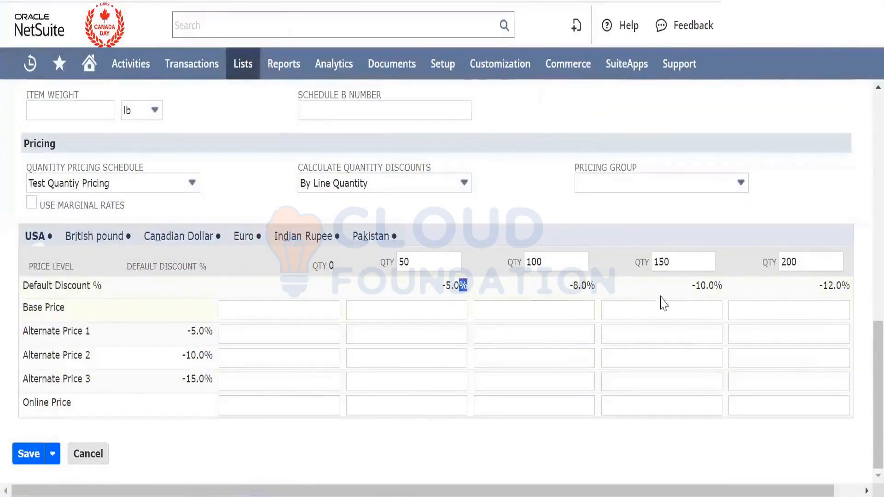
left_click(312, 316)
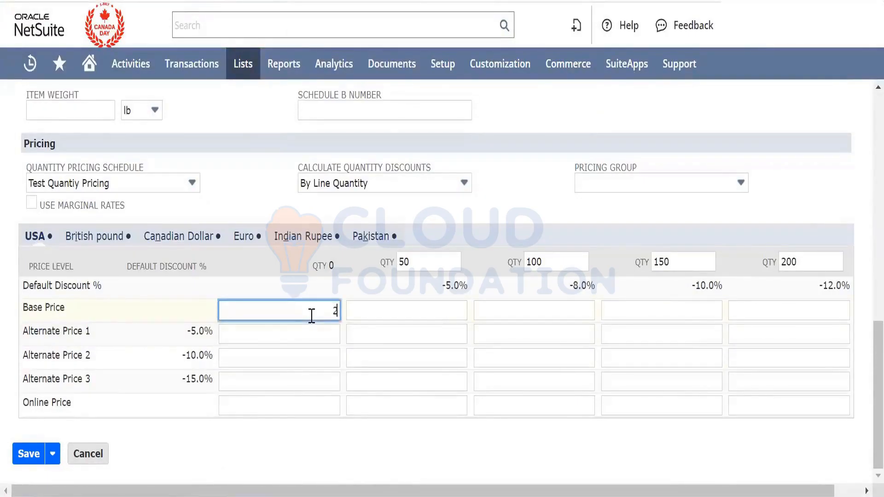
key("Tab")
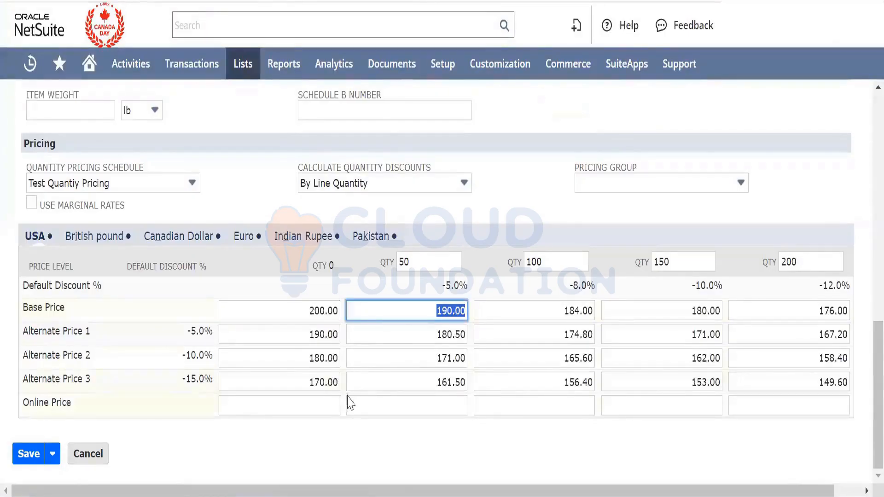
left_click(363, 445)
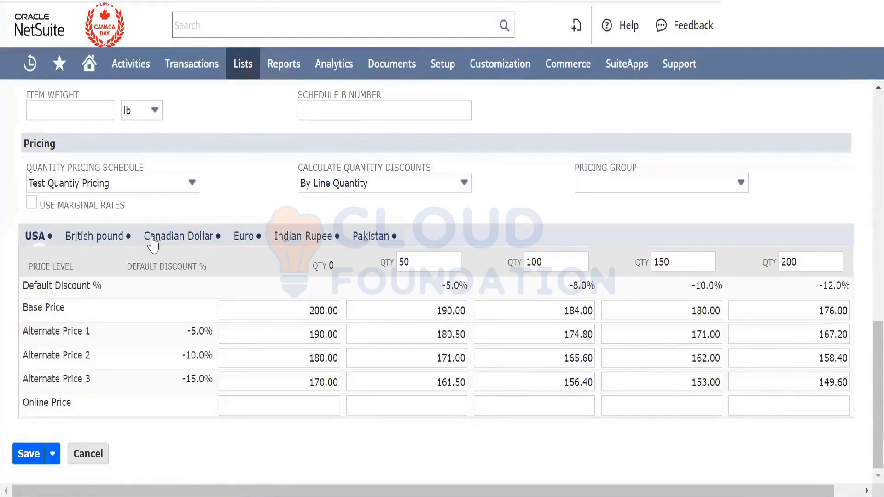
Enter a British pound base price of 190 for quantity 0 in the item's pricing
left_click(116, 236)
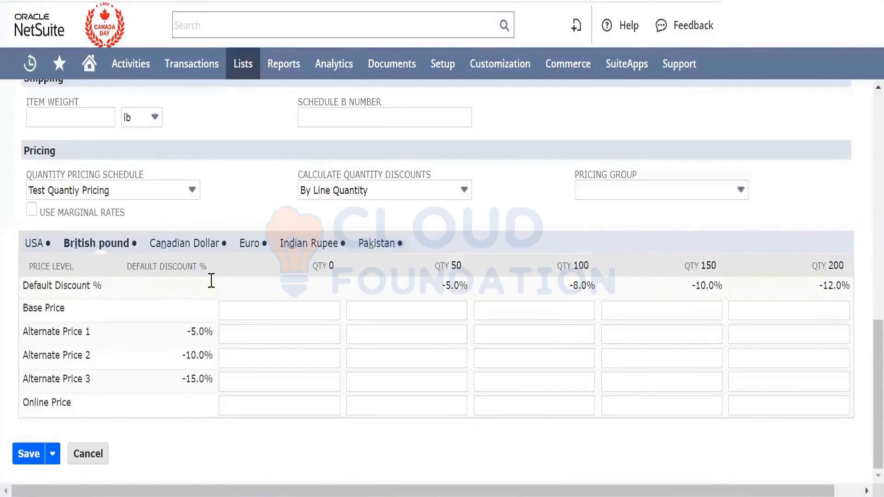
left_click(275, 319)
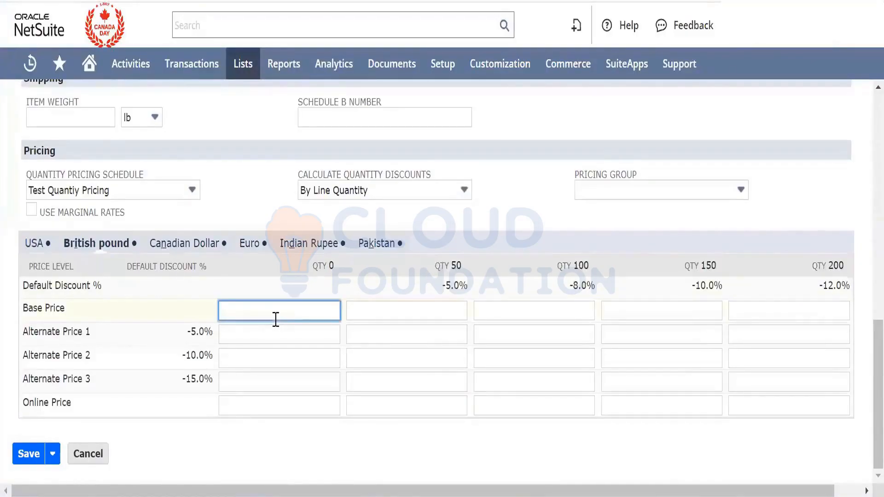
key("Tab")
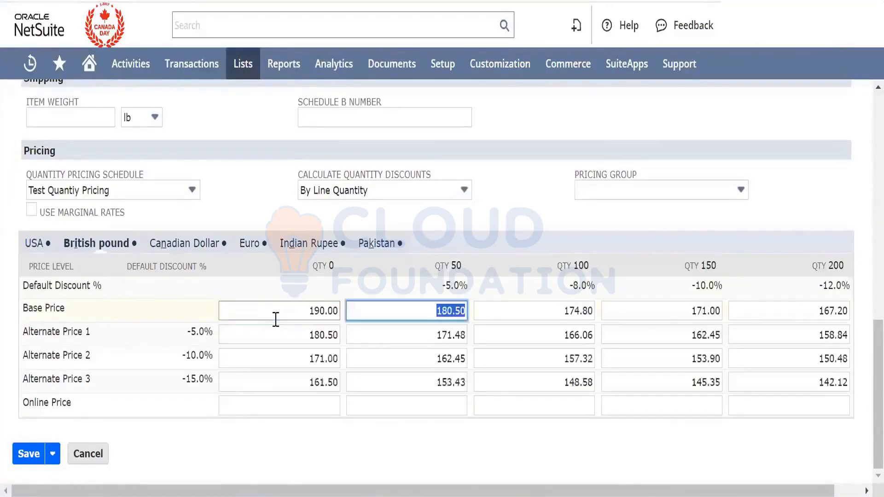
Enter a Canadian Dollar base price of 180 for quantity 0 and check the discounted quantity prices
left_click(205, 249)
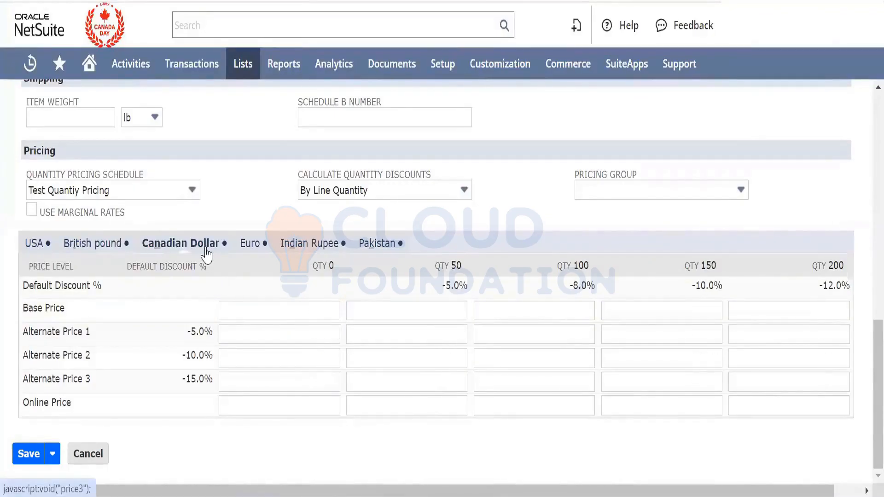
left_click(269, 305)
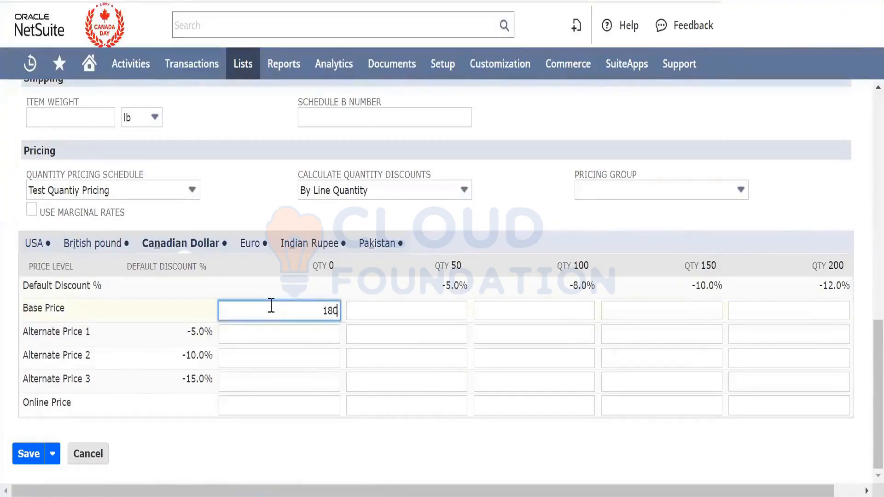
key("Tab")
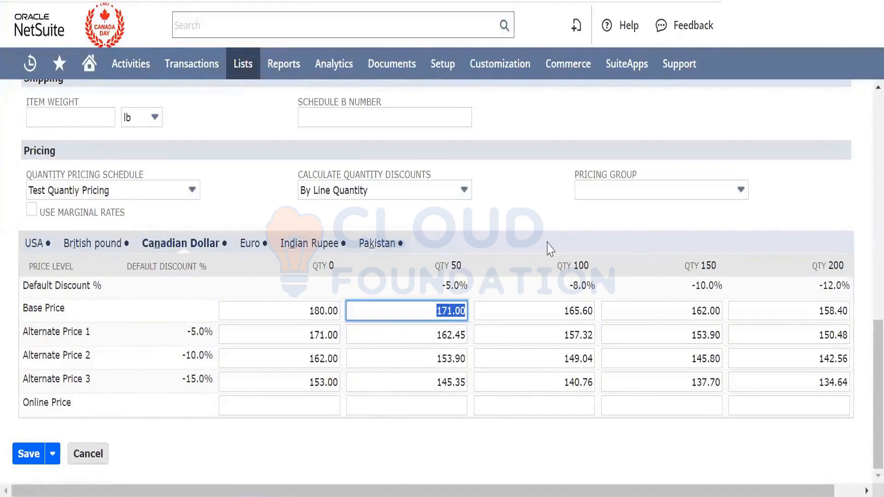
triple_click(455, 287)
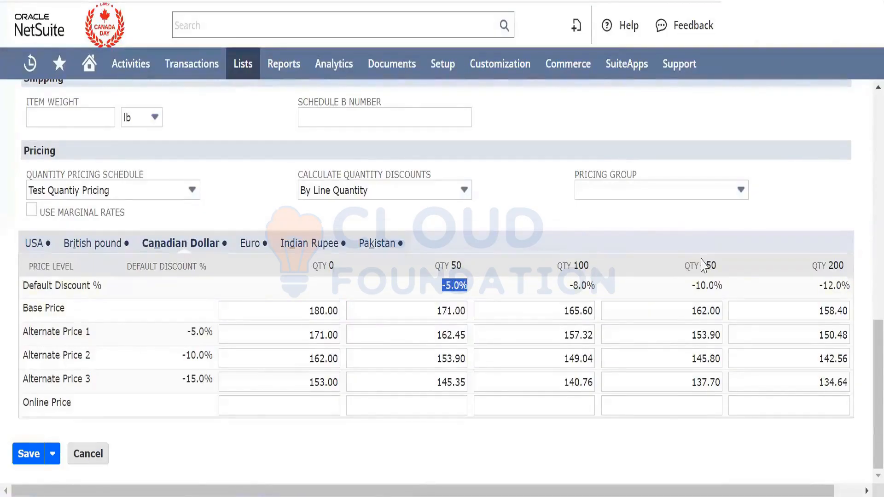
left_click(577, 304)
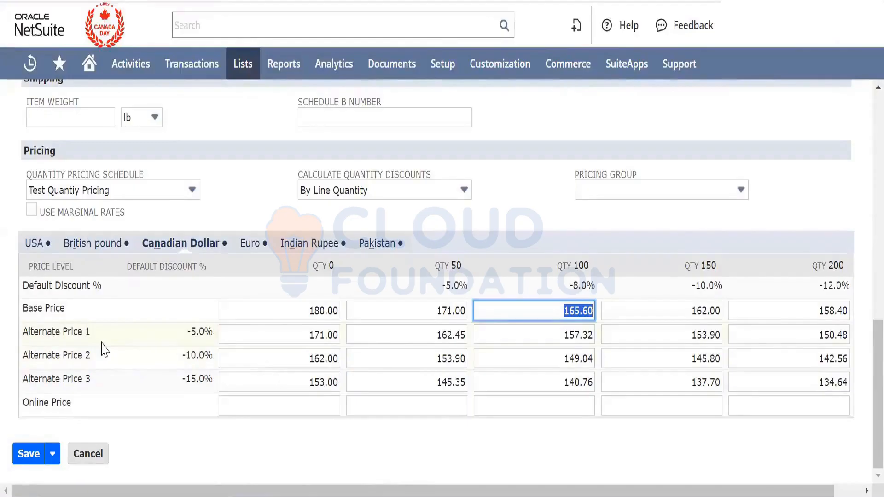
left_click(443, 462)
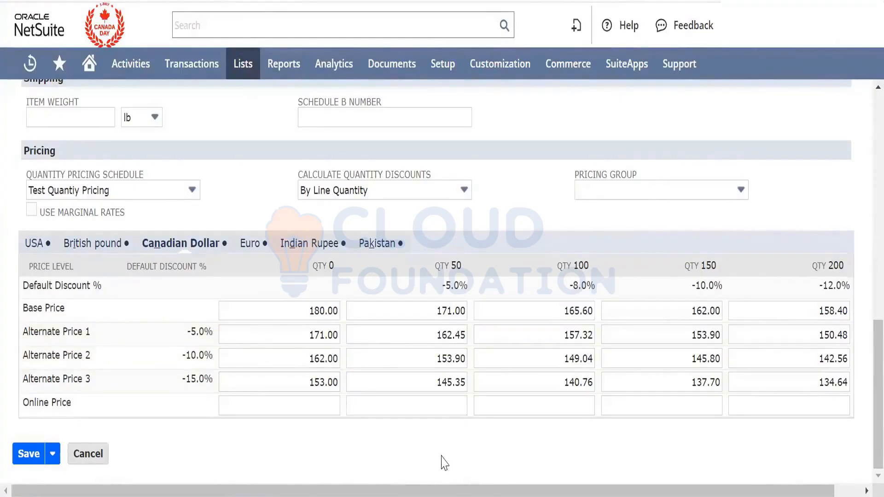